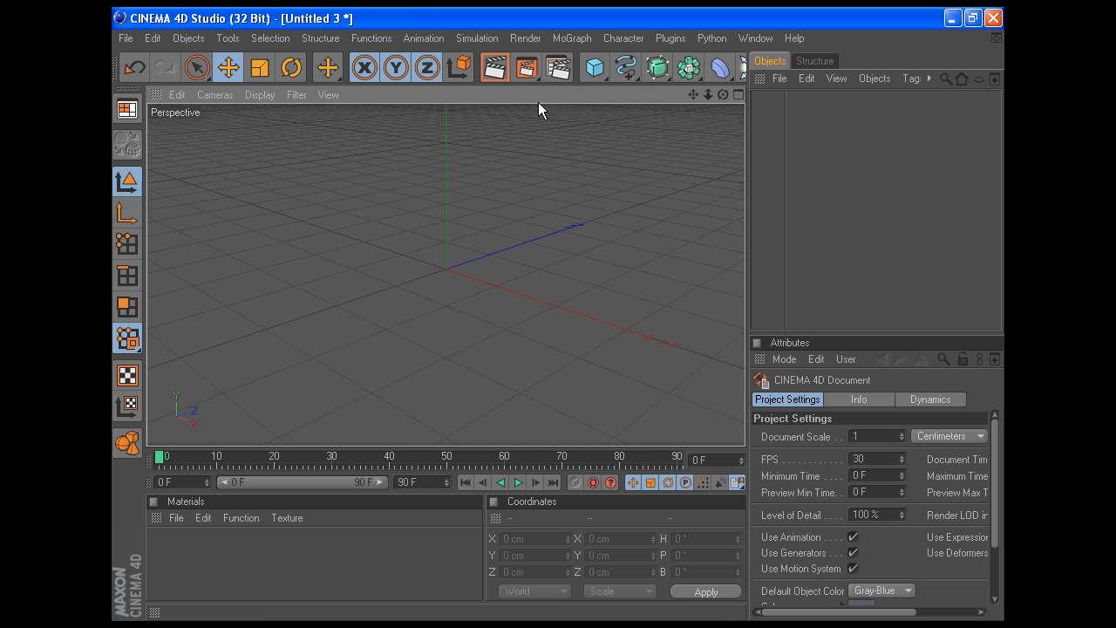
Add a plane 600 cm wide with one width segment and one height segment
left_click_drag(595, 67, 739, 118)
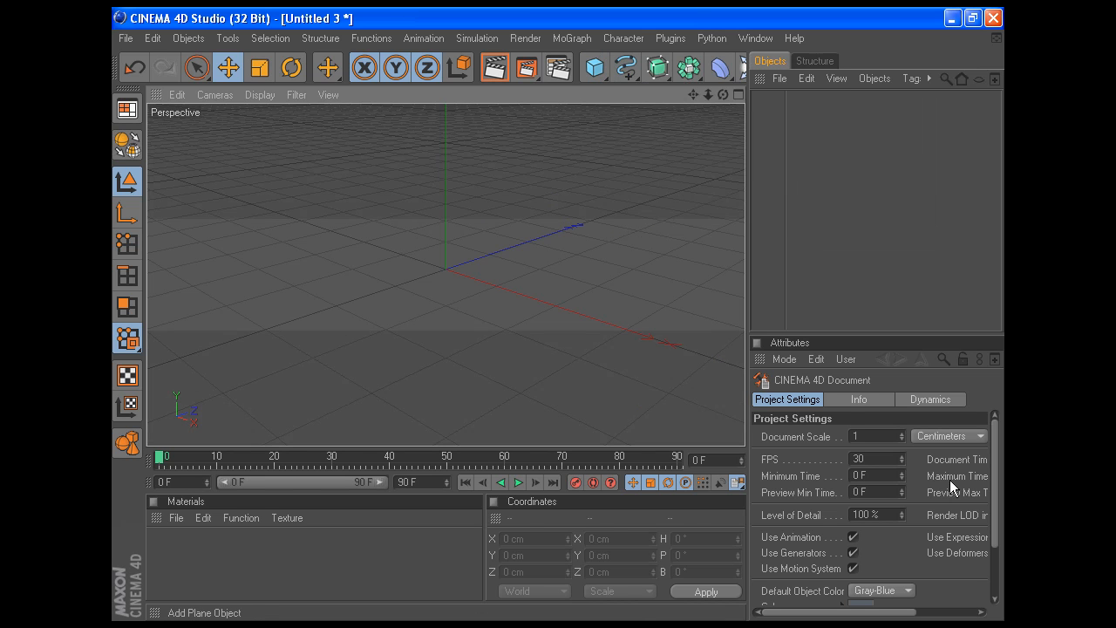
left_click(880, 433)
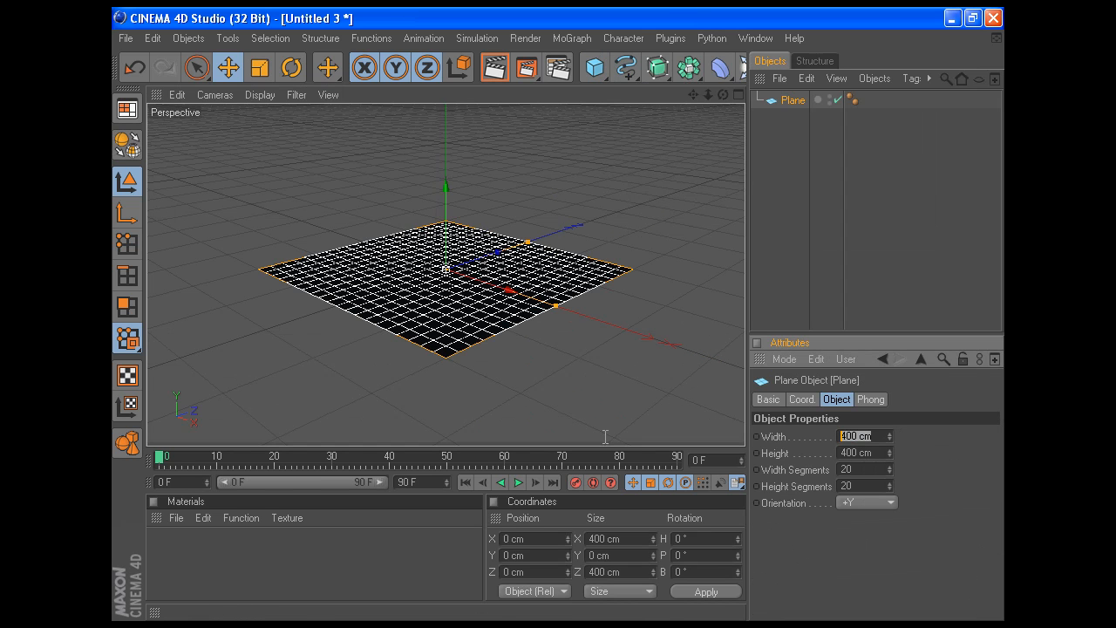
type("600")
left_click(865, 469)
type("1")
left_click(865, 482)
type("1")
key("Return")
Orient the plane to +Z and make it editable
left_click(861, 502)
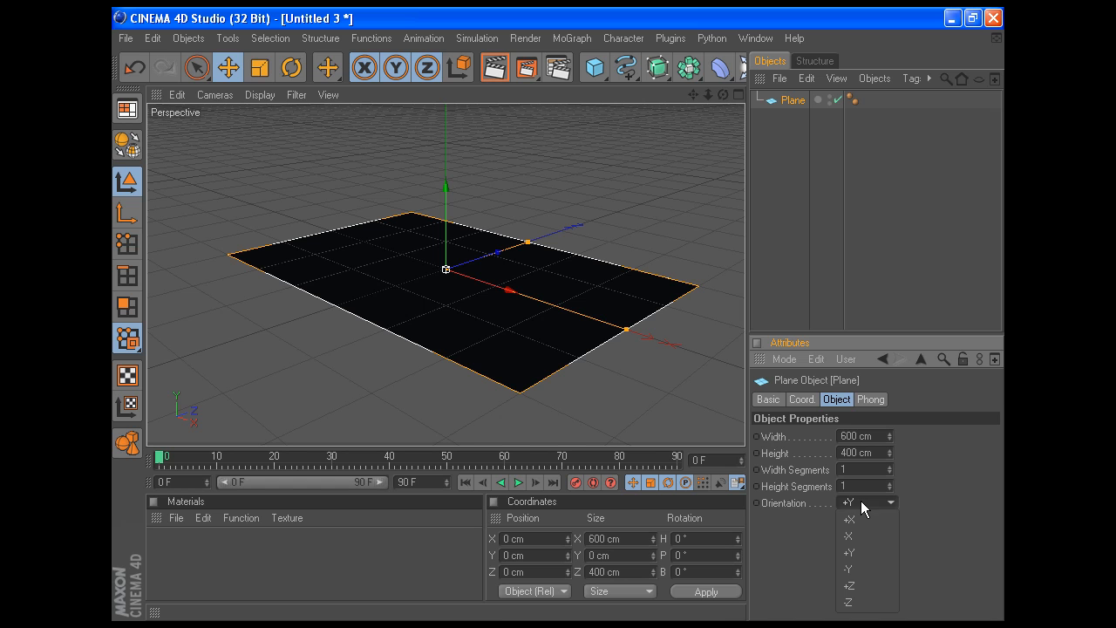
left_click(865, 583)
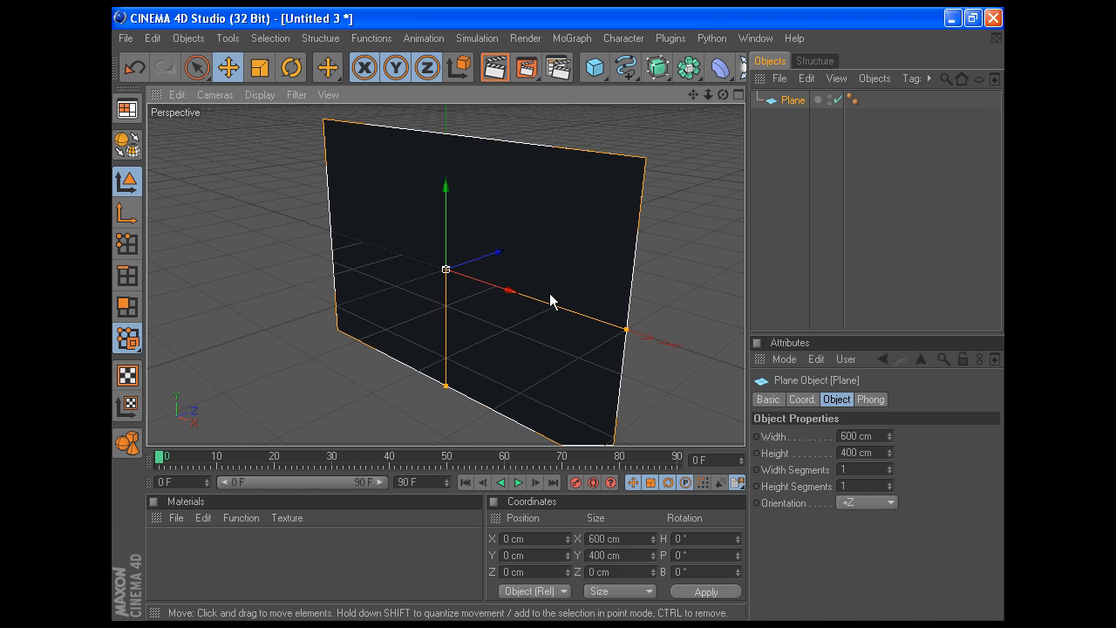
scroll(549, 301, "down", 2)
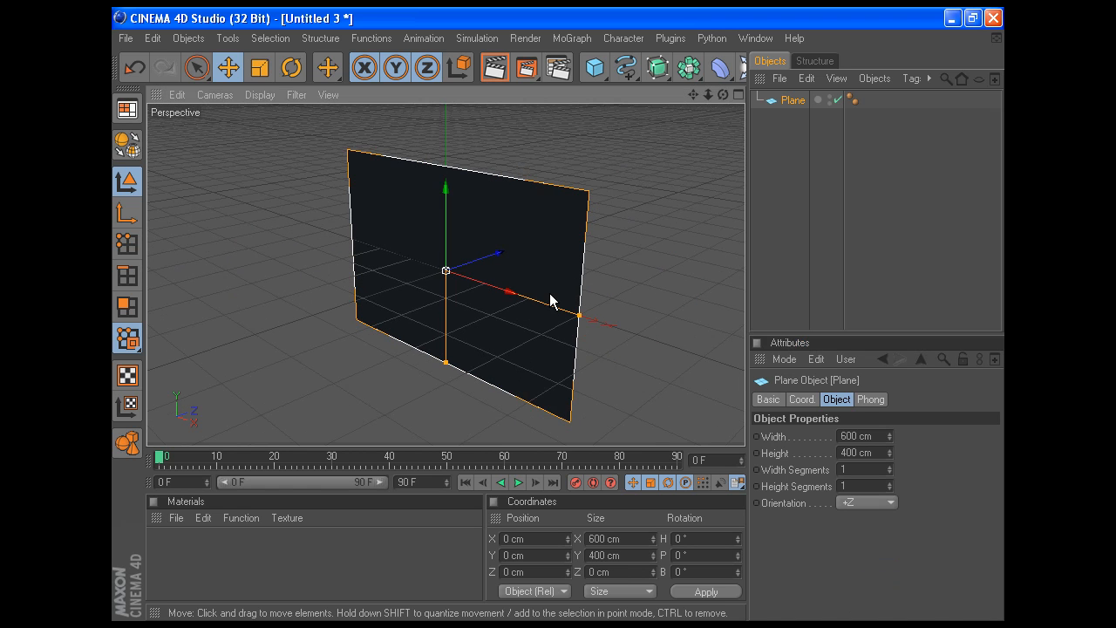
left_click(127, 145)
Create a grey material (RGB 153, 153, 153) with specular disabled and apply it to the plane
double_click(170, 551)
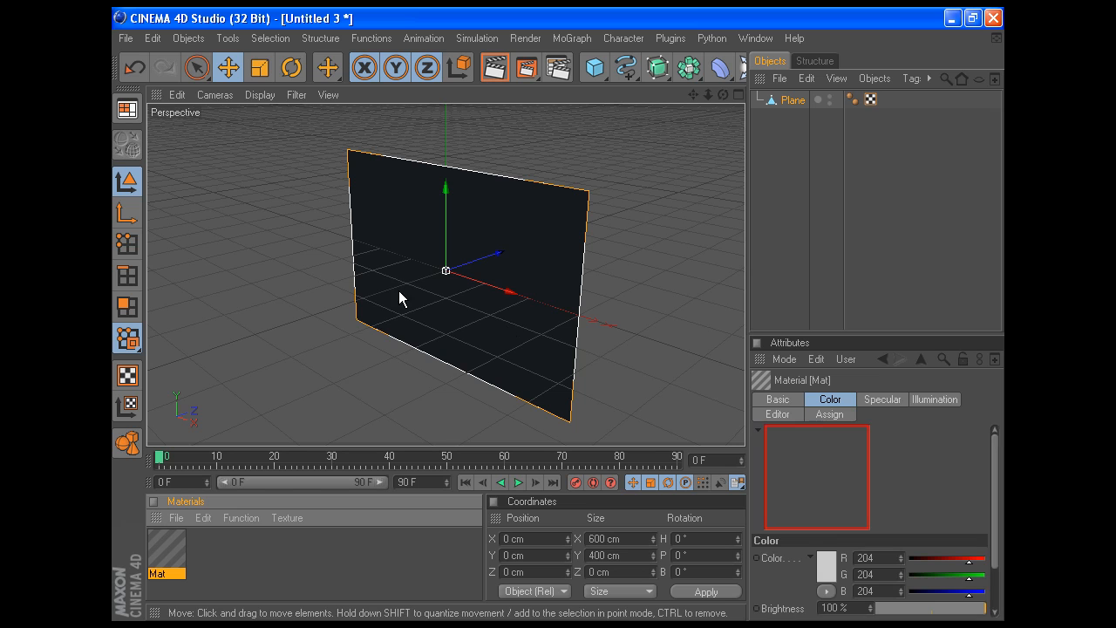
double_click(166, 555)
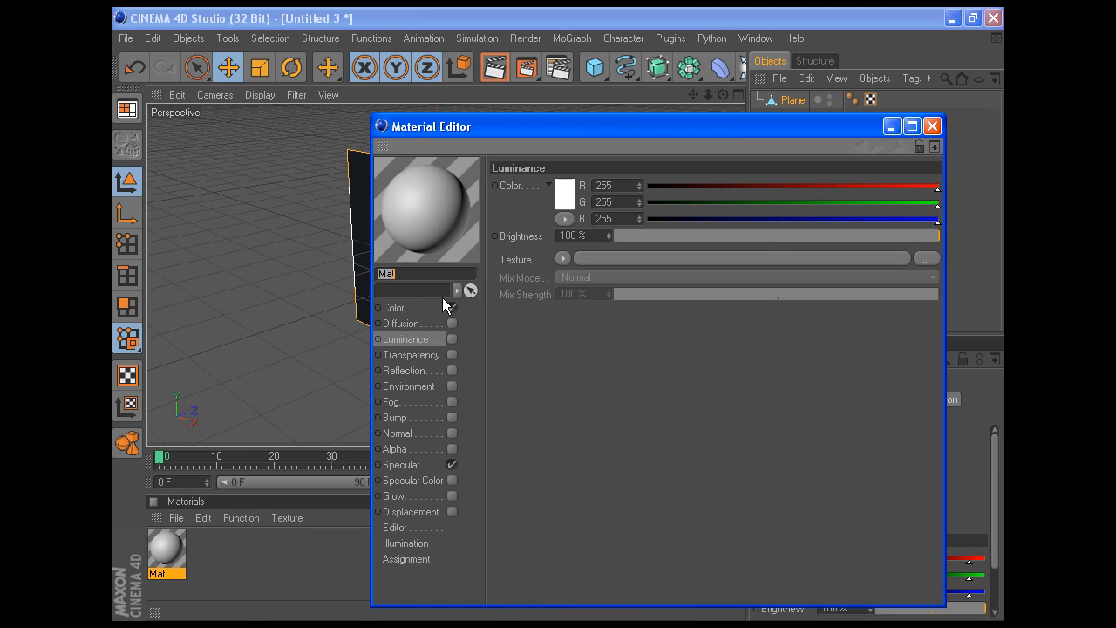
left_click(451, 465)
left_click(562, 194)
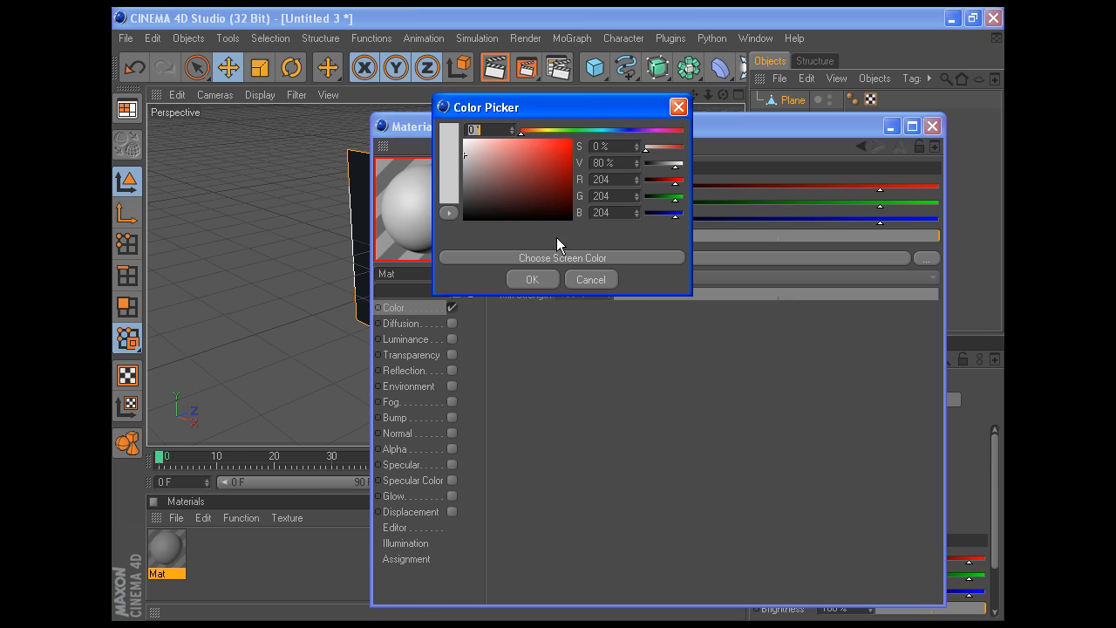
left_click_drag(468, 157, 437, 173)
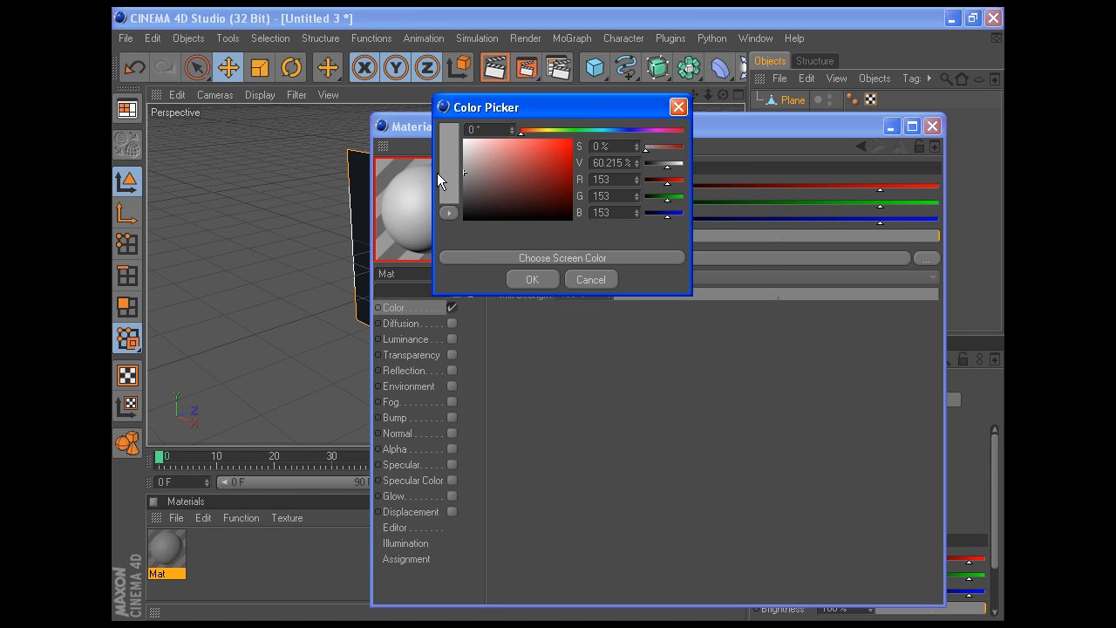
left_click(531, 278)
left_click(932, 127)
left_click_drag(166, 550, 554, 319)
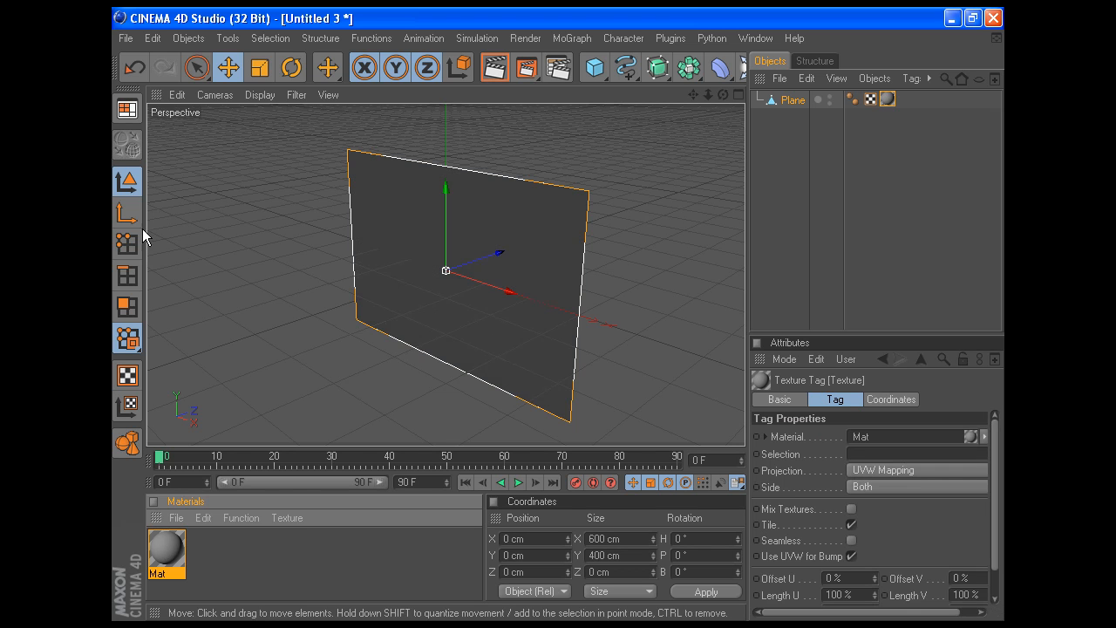
Cut the plane's two vertical side edges with Edge Cut at subdivision 1, with N-gon creation off
left_click(126, 275)
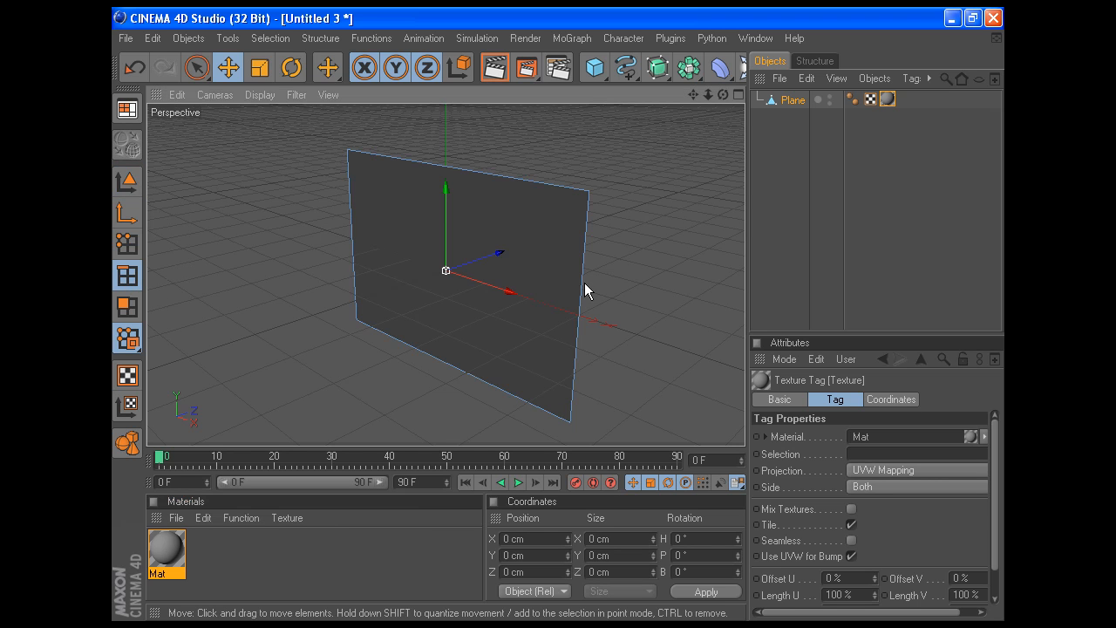
left_click(582, 279)
left_click(355, 240, "shift")
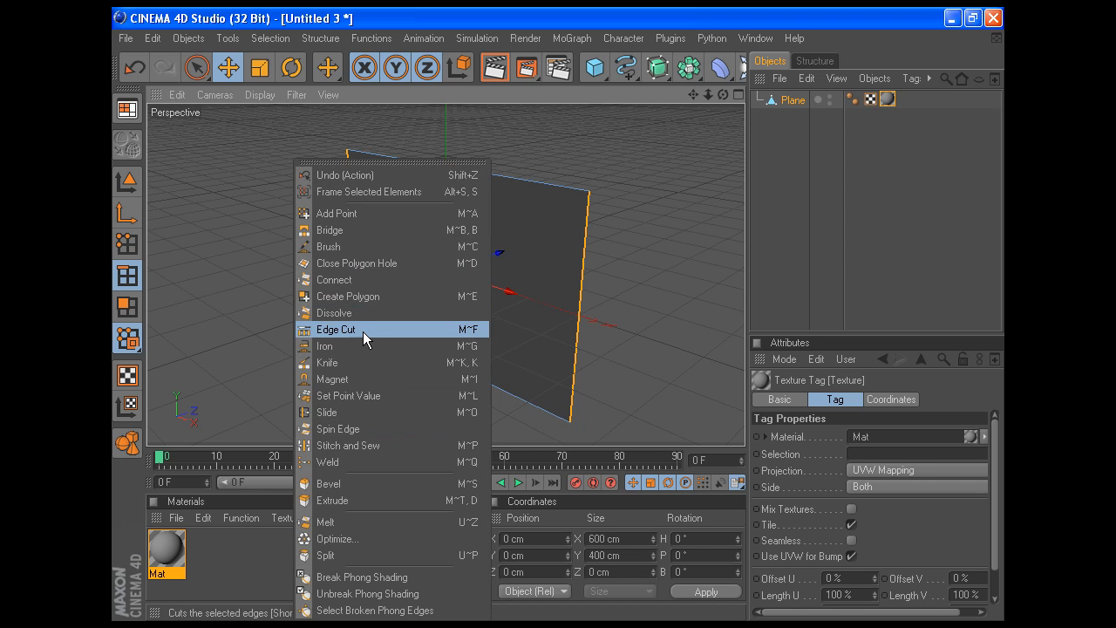
left_click(363, 331)
left_click(949, 470)
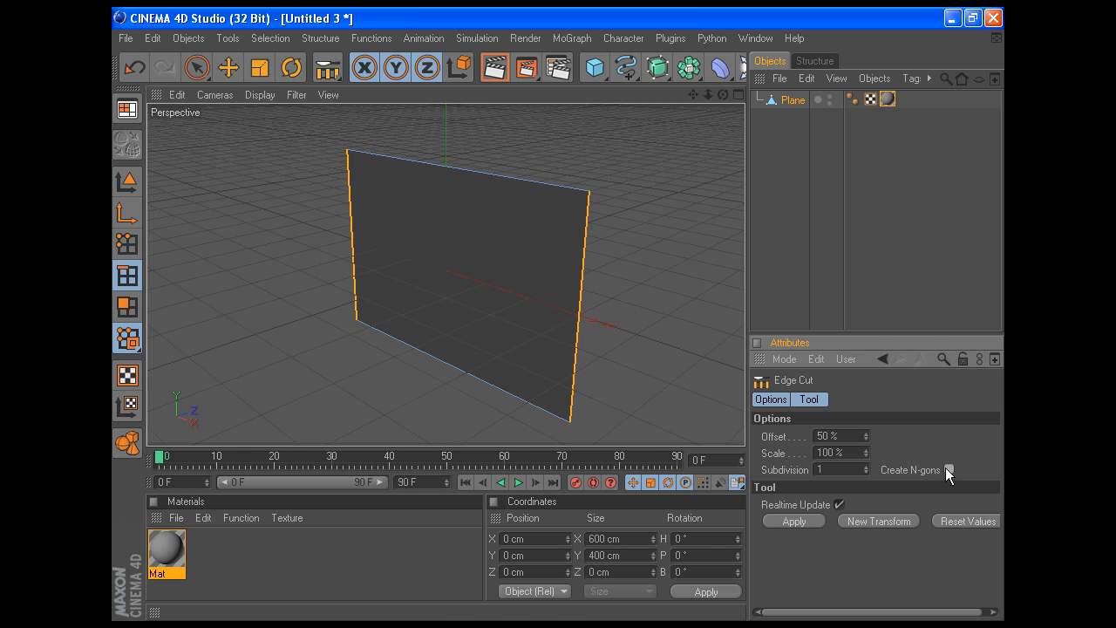
left_click(795, 522)
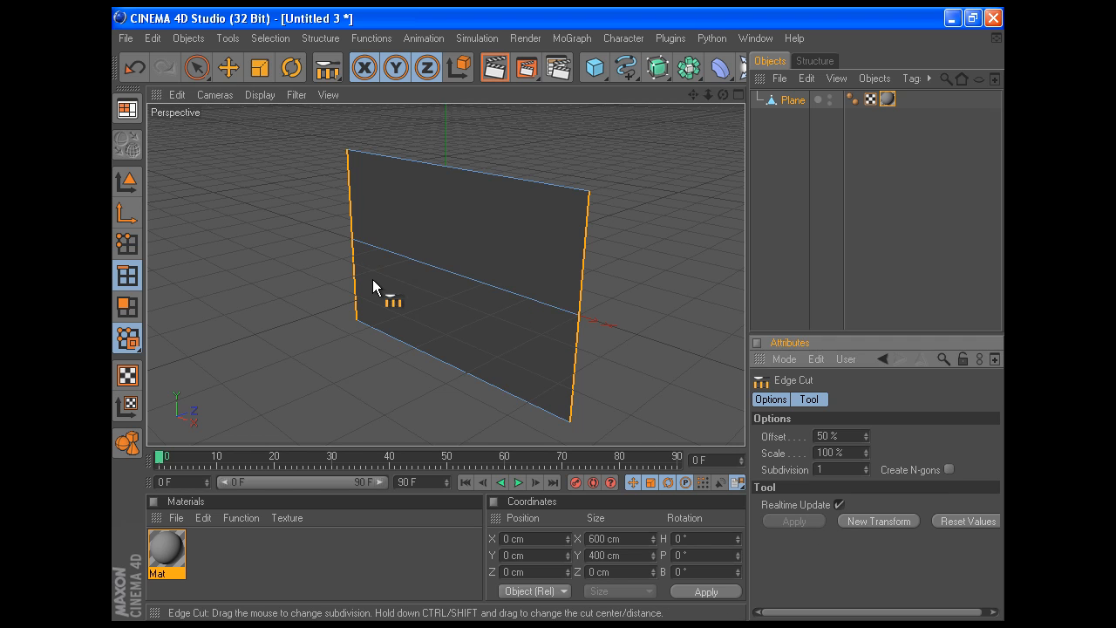
Bevel the plane's horizontal centre edge with an inner offset of 165 cm
left_click(197, 68)
left_click(529, 296)
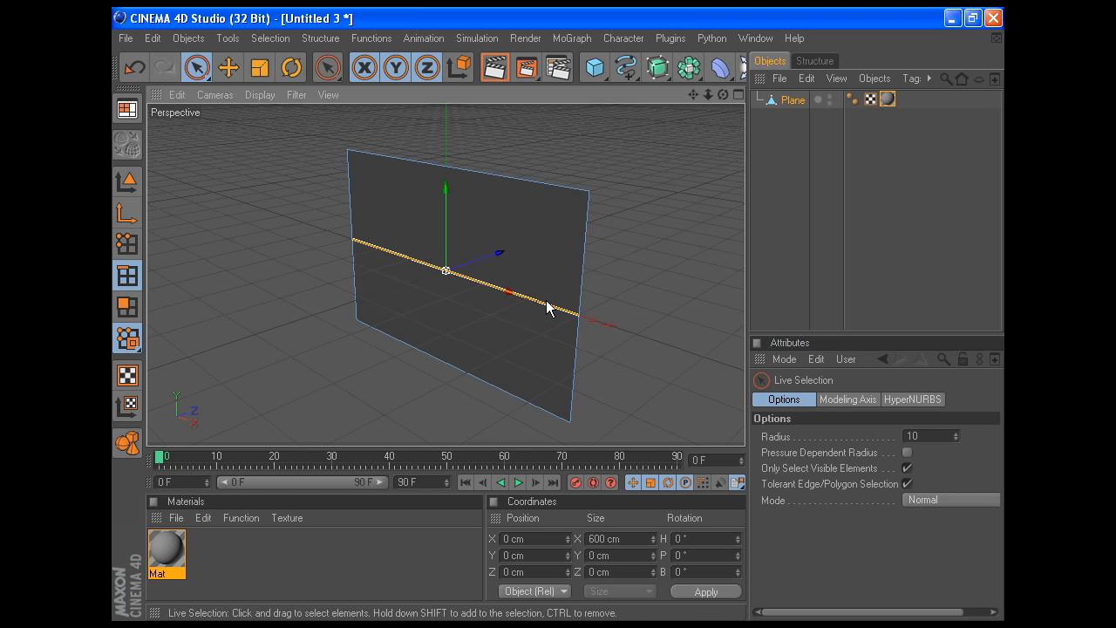
right_click(627, 332)
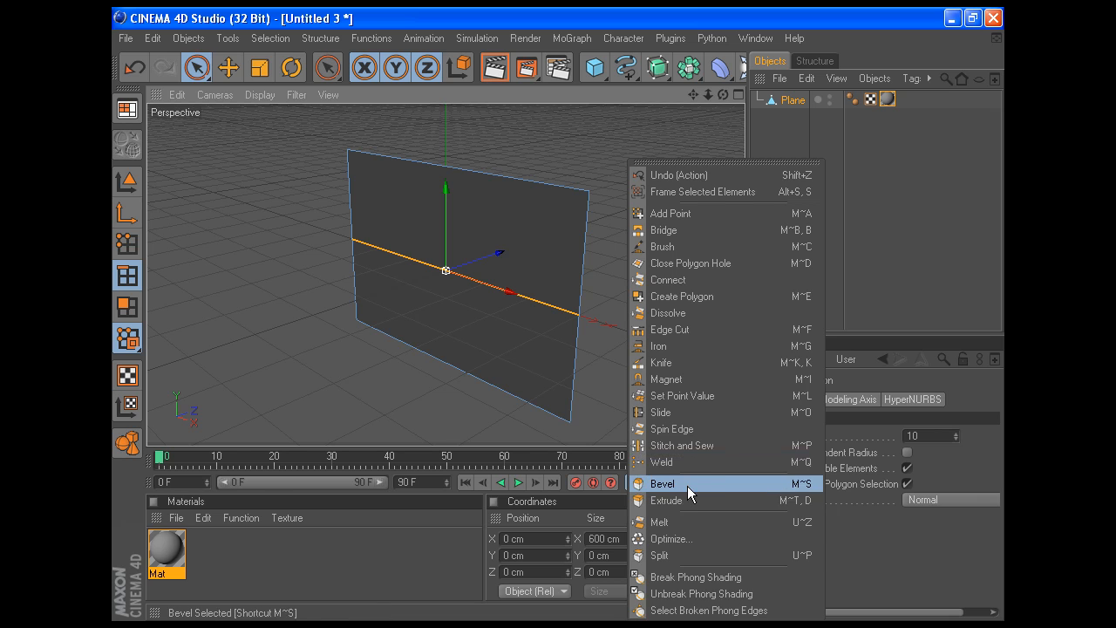
left_click(662, 483)
left_click(864, 470)
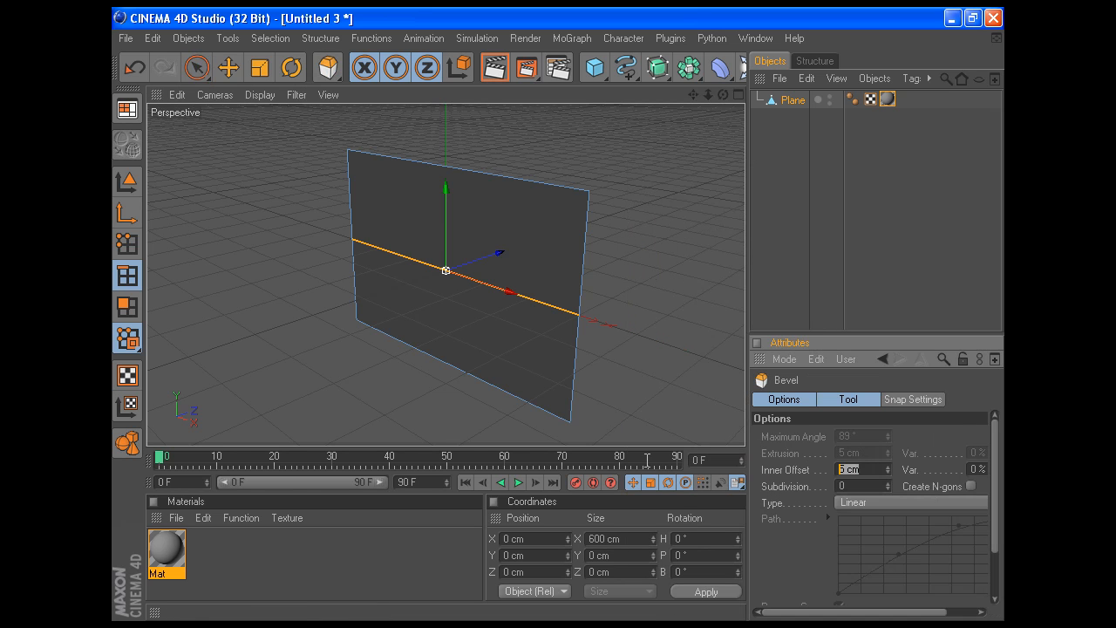
type("165")
key("Return")
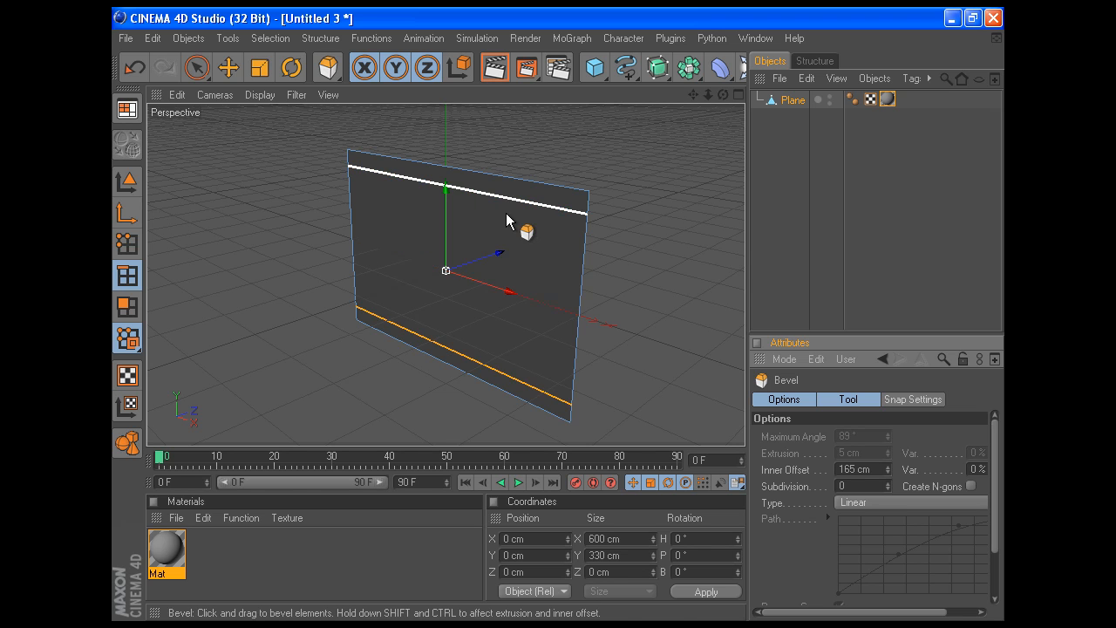
Cut the plane's four horizontal edges with Edge Cut at subdivision 4
left_click(197, 67)
left_click_drag(518, 124, 483, 297)
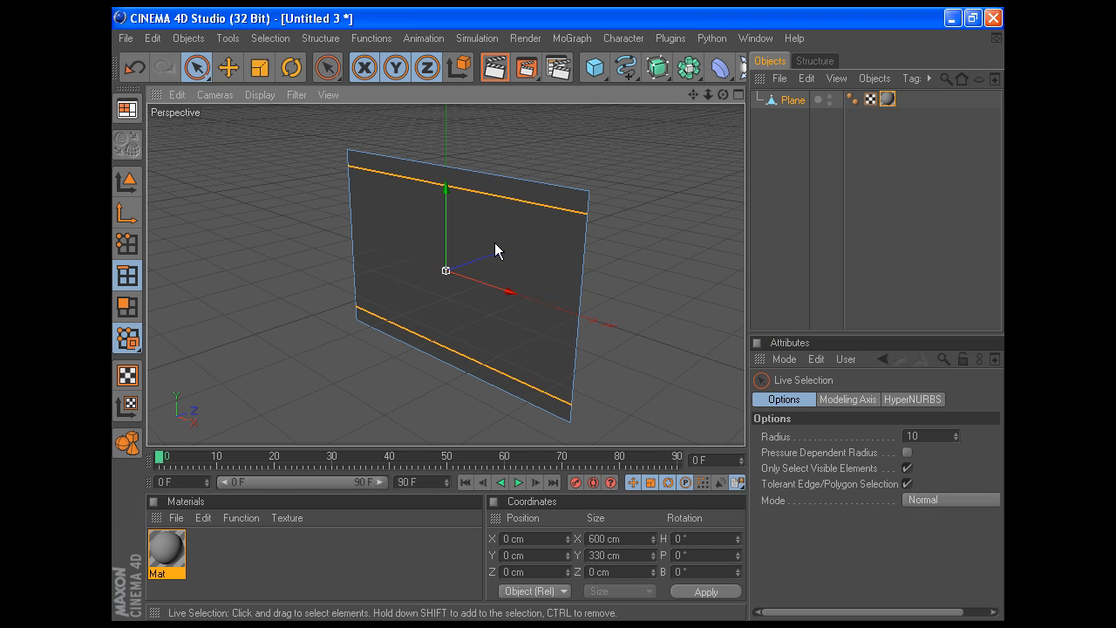
left_click_drag(486, 391, 493, 329, "shift")
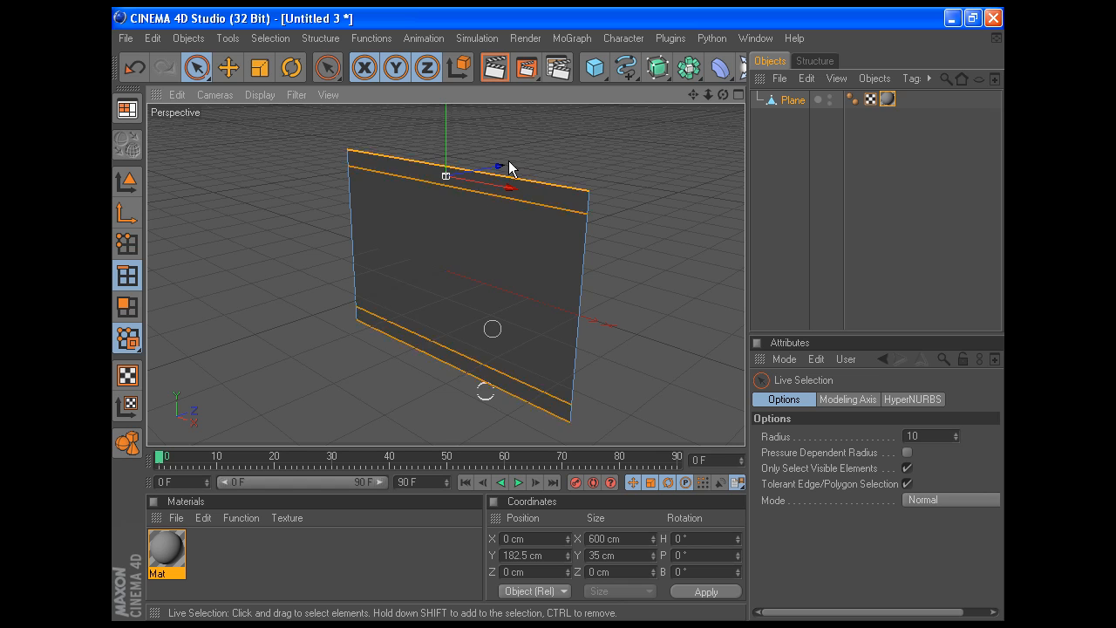
right_click(627, 268)
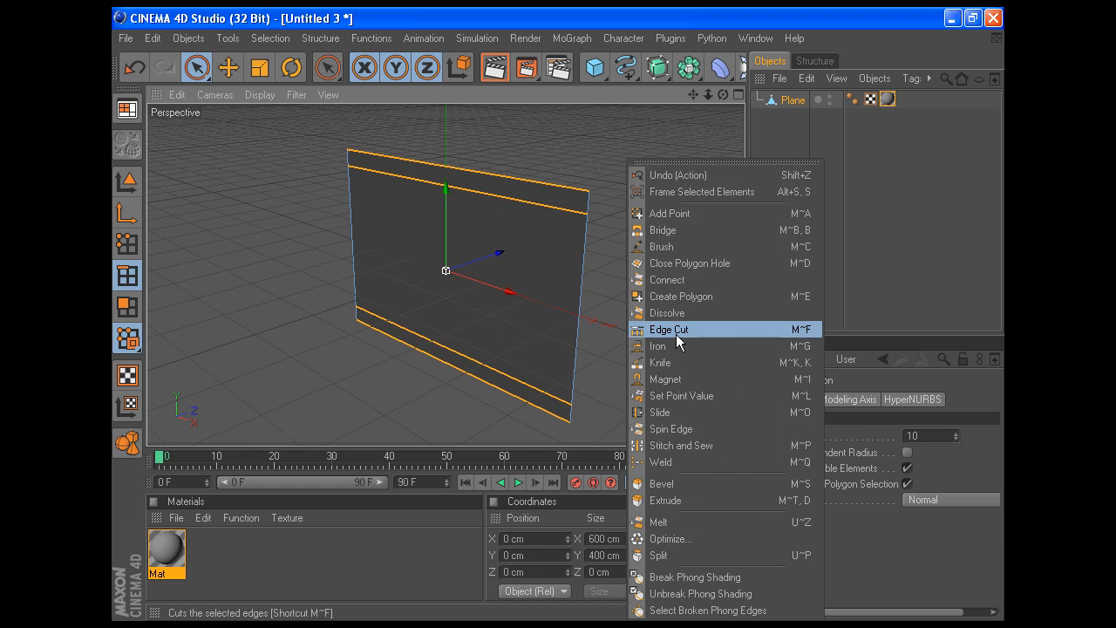
left_click(676, 331)
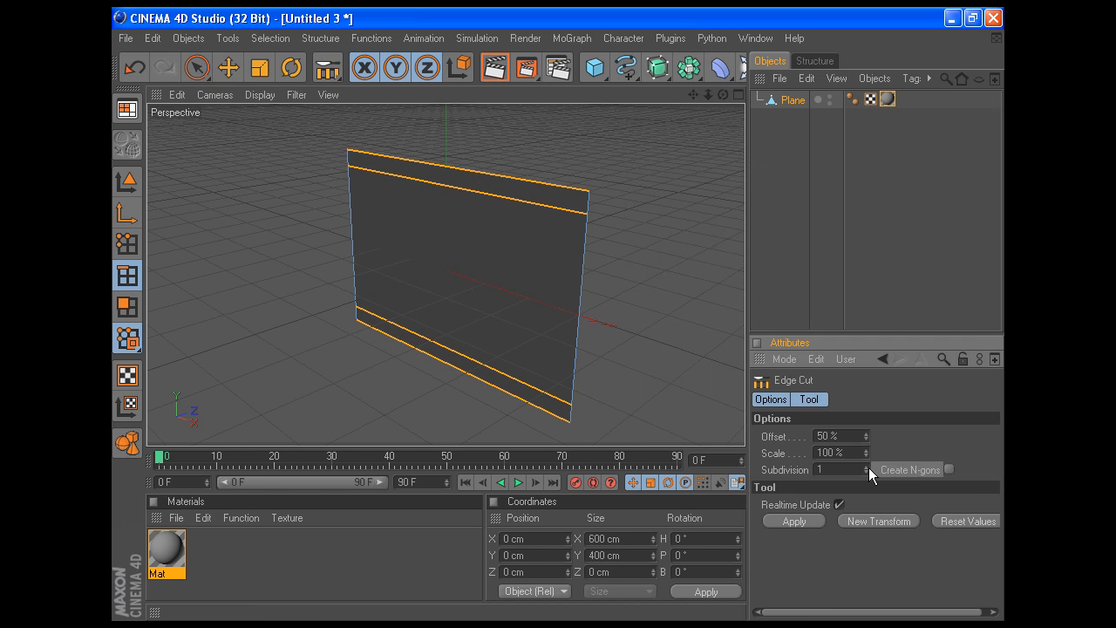
left_click(869, 467)
left_click(868, 467)
left_click(793, 523)
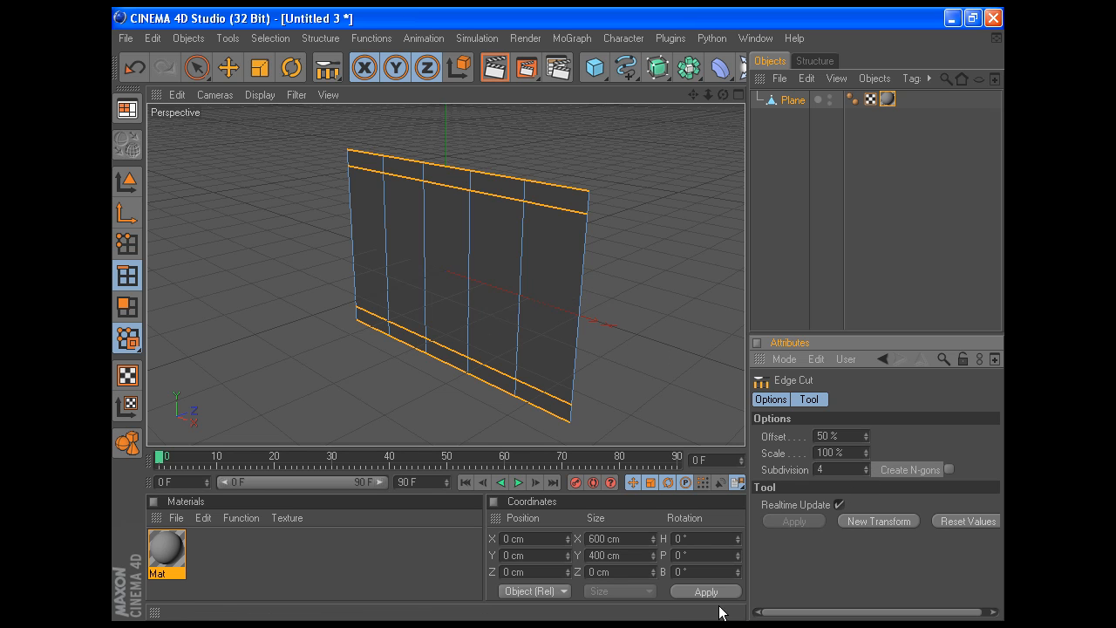
In the front view, rectangle-select the four inner vertical edge lines with Only Select Visible Elements turned off
left_click_drag(196, 67, 250, 92)
left_click(738, 95)
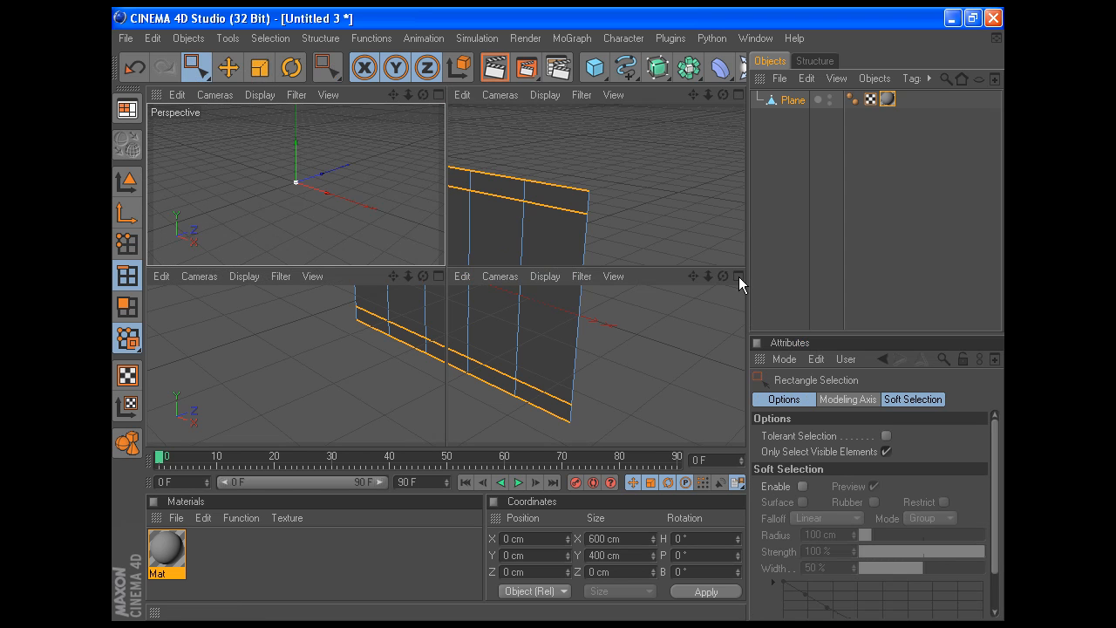
left_click(739, 277)
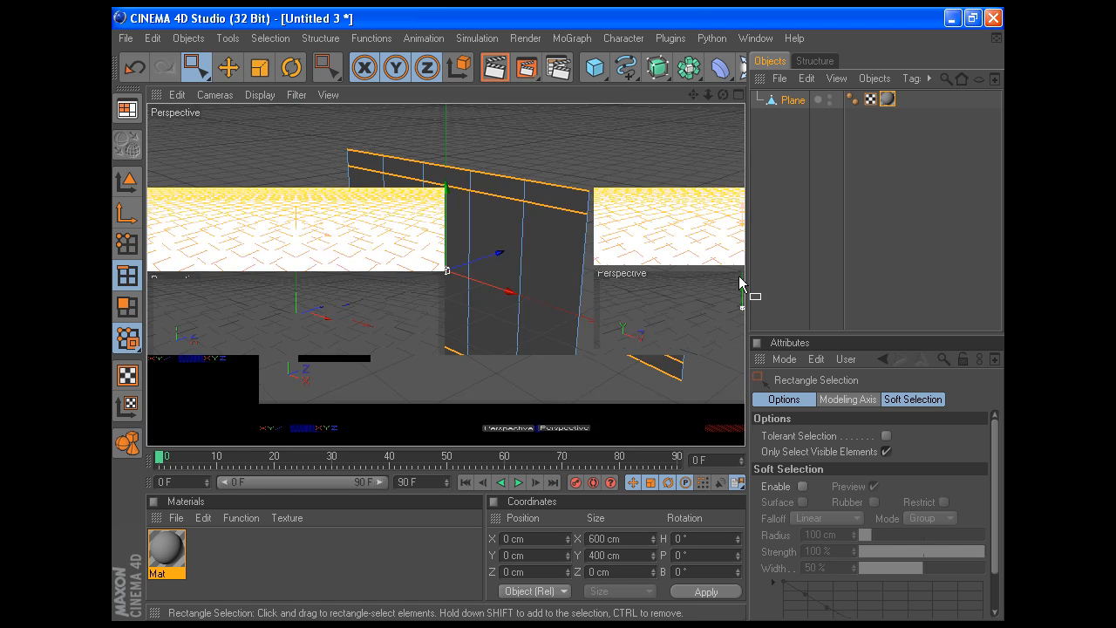
left_click_drag(310, 126, 555, 407)
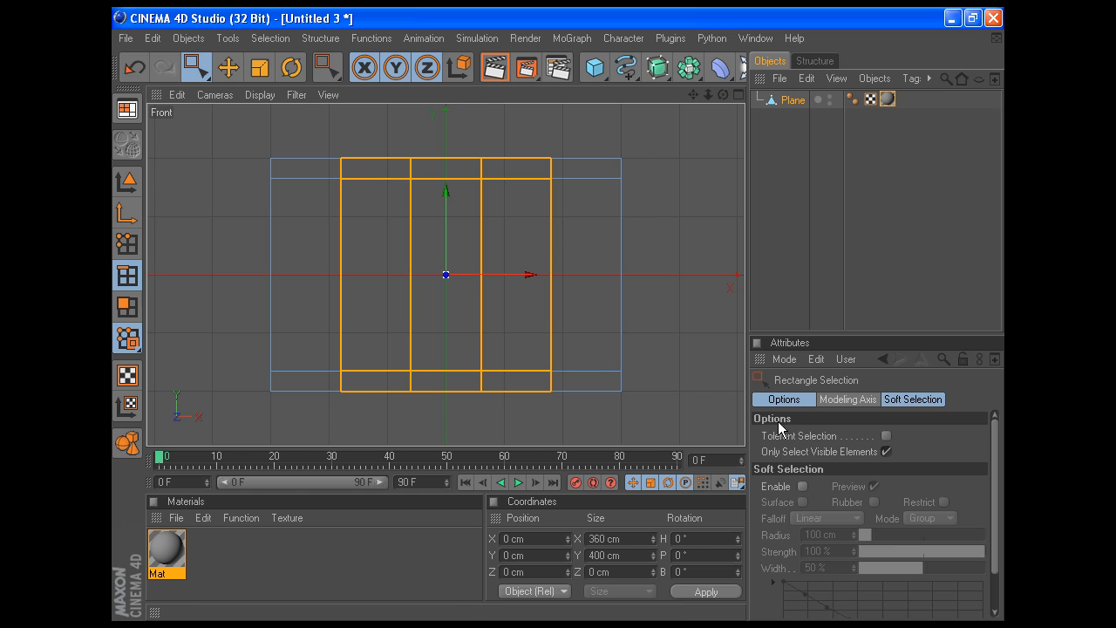
left_click(887, 452)
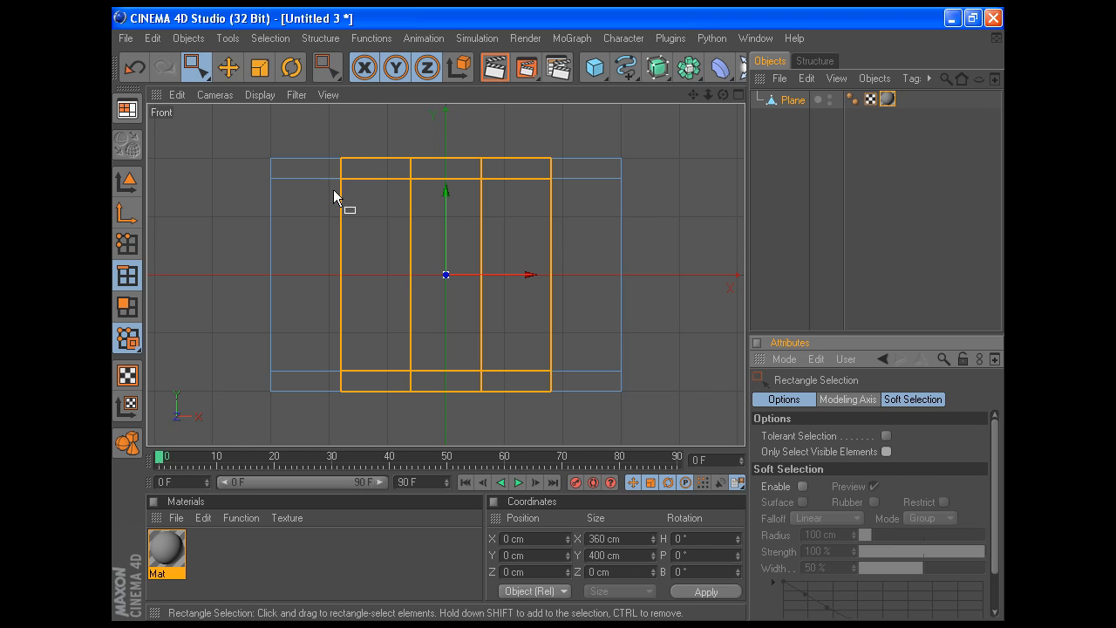
left_click_drag(333, 150, 377, 415)
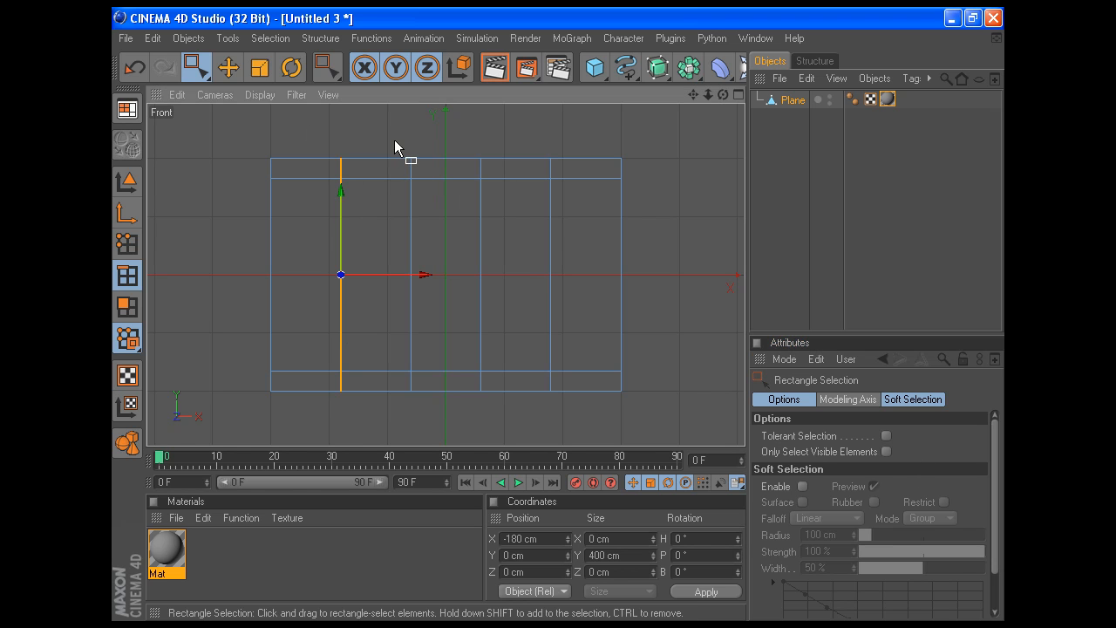
left_click_drag(390, 131, 441, 431, "shift")
left_click_drag(454, 134, 518, 390, "shift")
left_click_drag(516, 127, 585, 421, "shift")
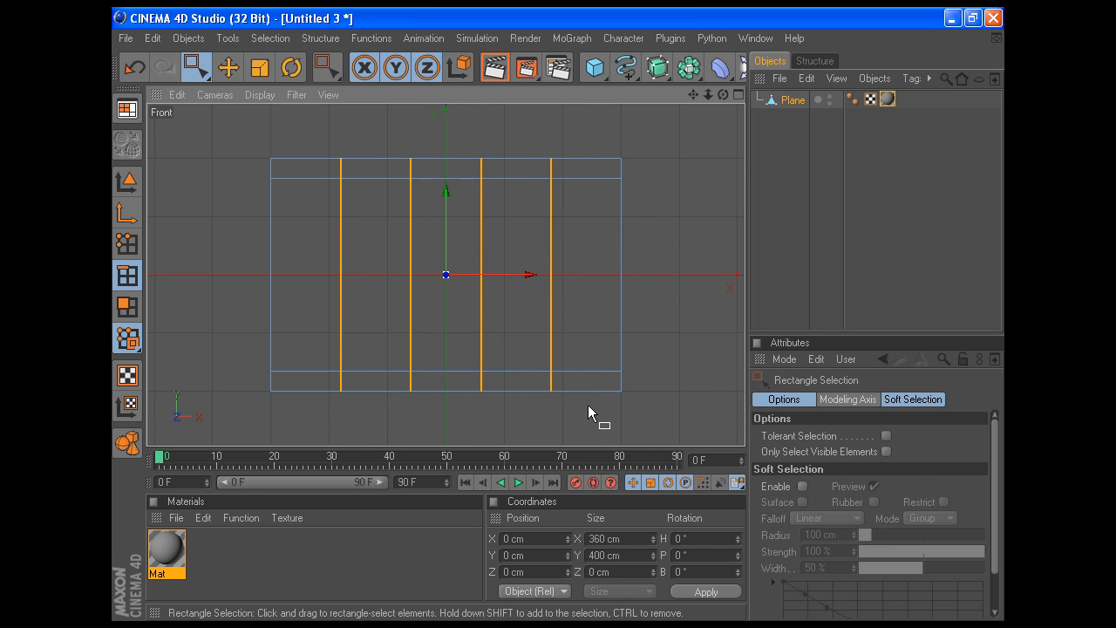
Bevel the selected vertical edges with an inner offset of 3 cm
right_click(630, 319)
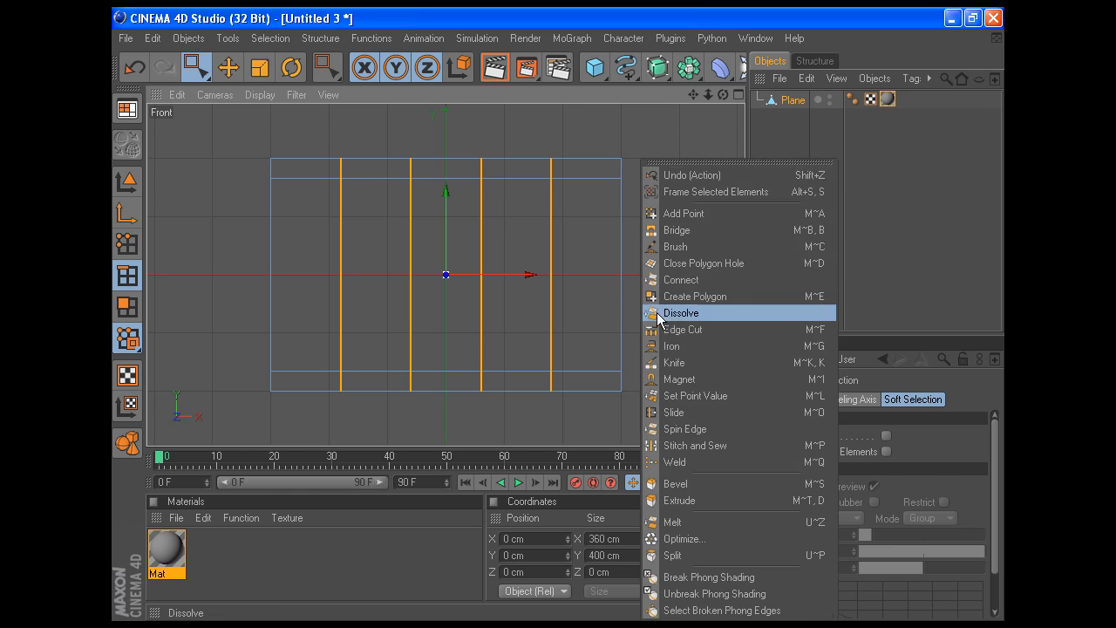
left_click(708, 484)
left_click_drag(878, 469, 683, 465)
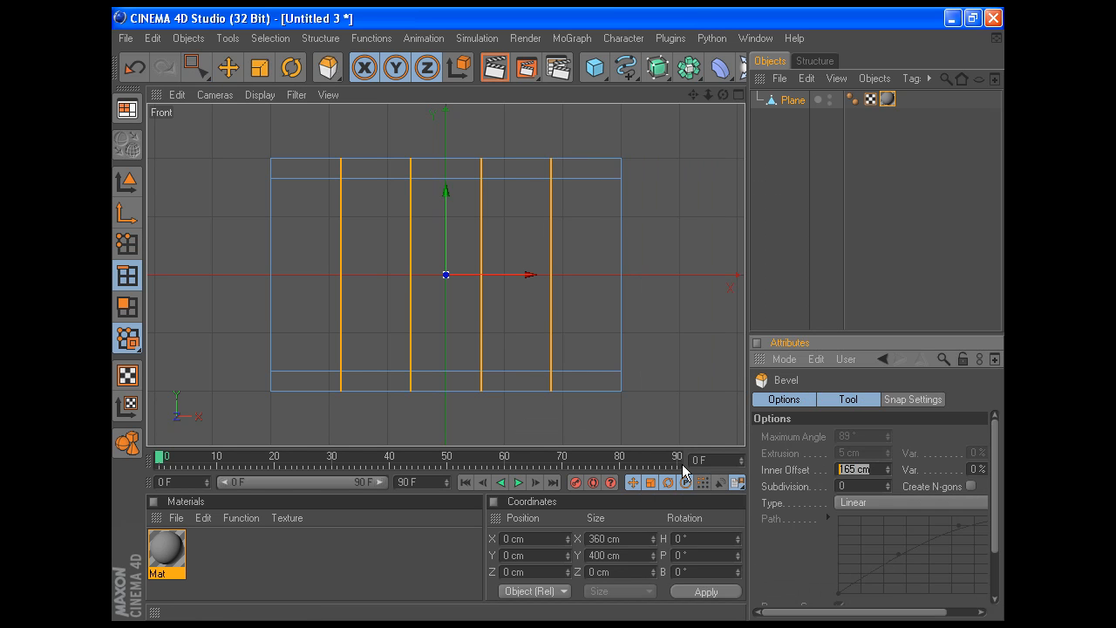
type("3")
key("Return")
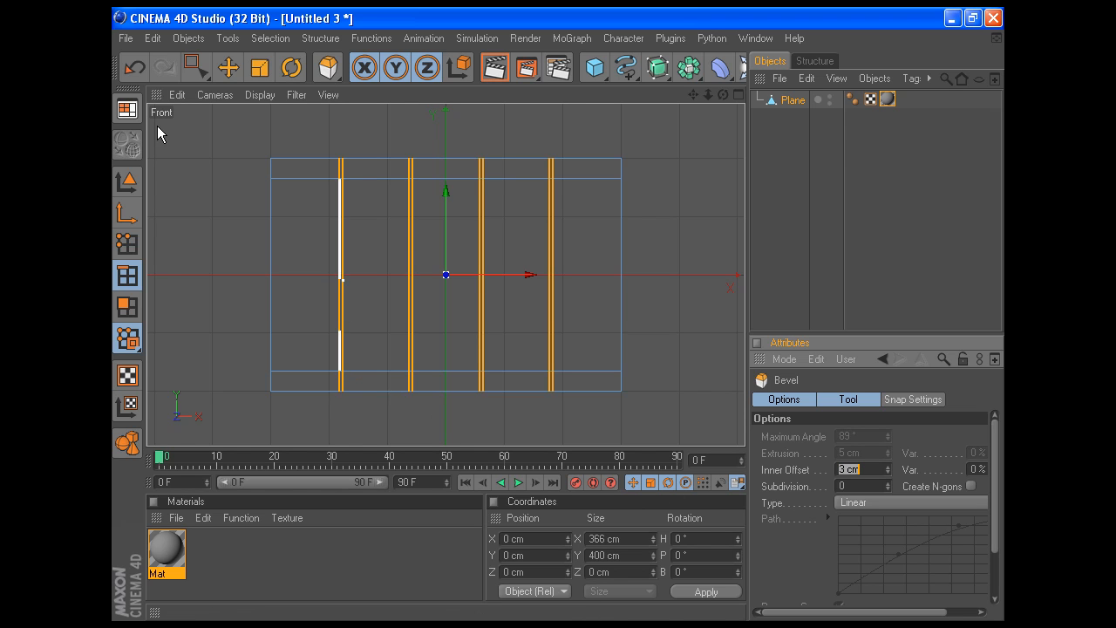
Select the upper and lower horizontal edges of the second and fourth panels and set their Y size to 305 cm
left_click_drag(194, 67, 224, 81)
left_click(379, 178)
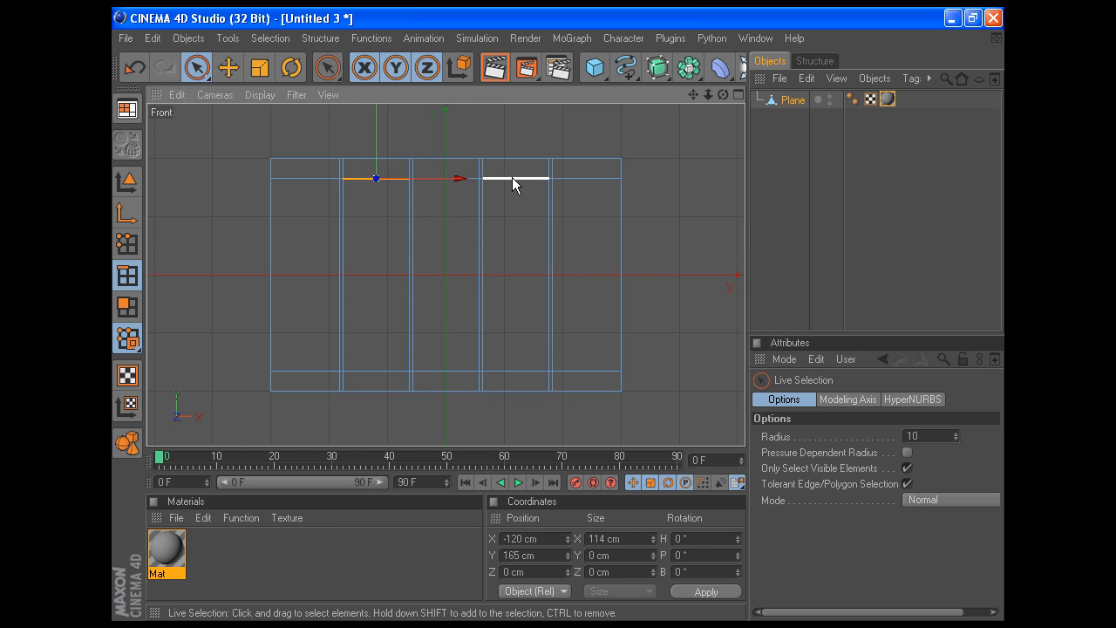
left_click(513, 179, "shift")
left_click(511, 364, "shift")
left_click(372, 364, "shift")
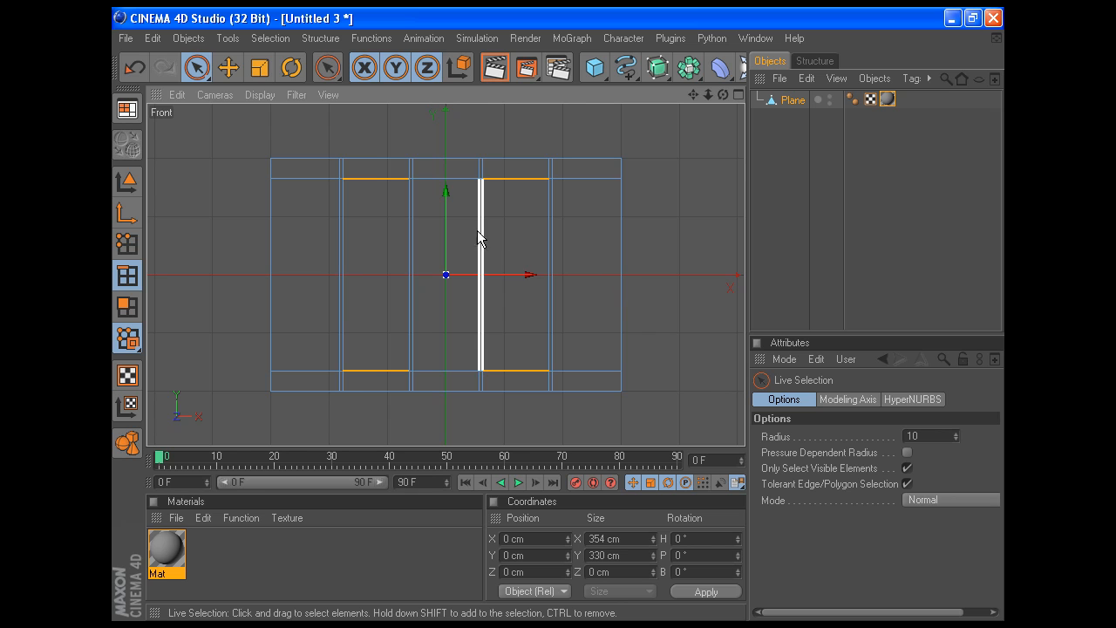
key("t")
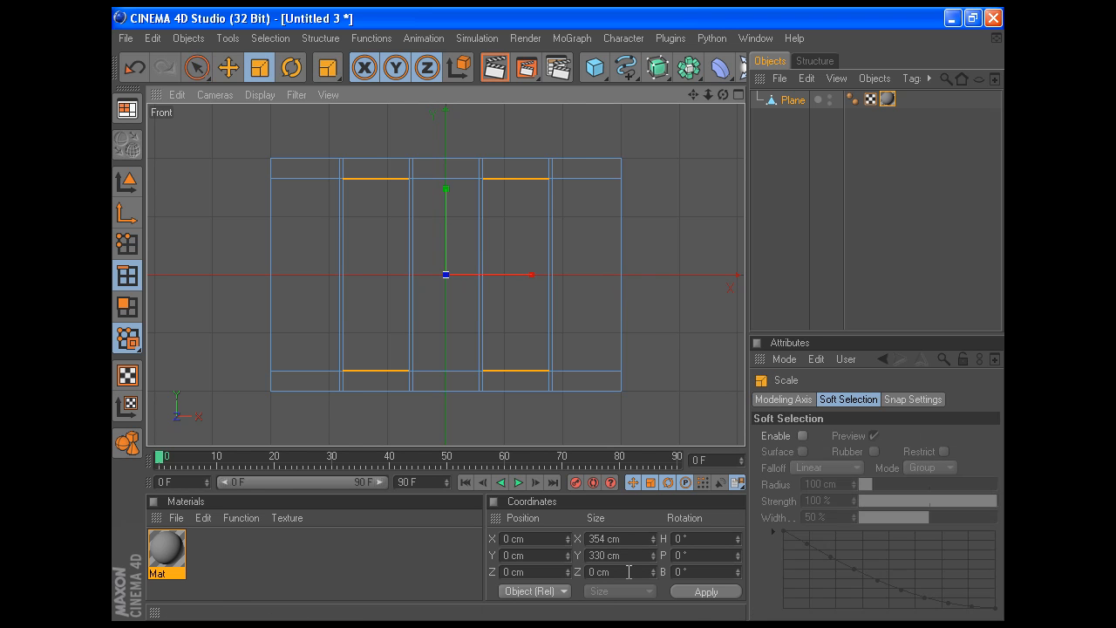
left_click(631, 556)
type("305")
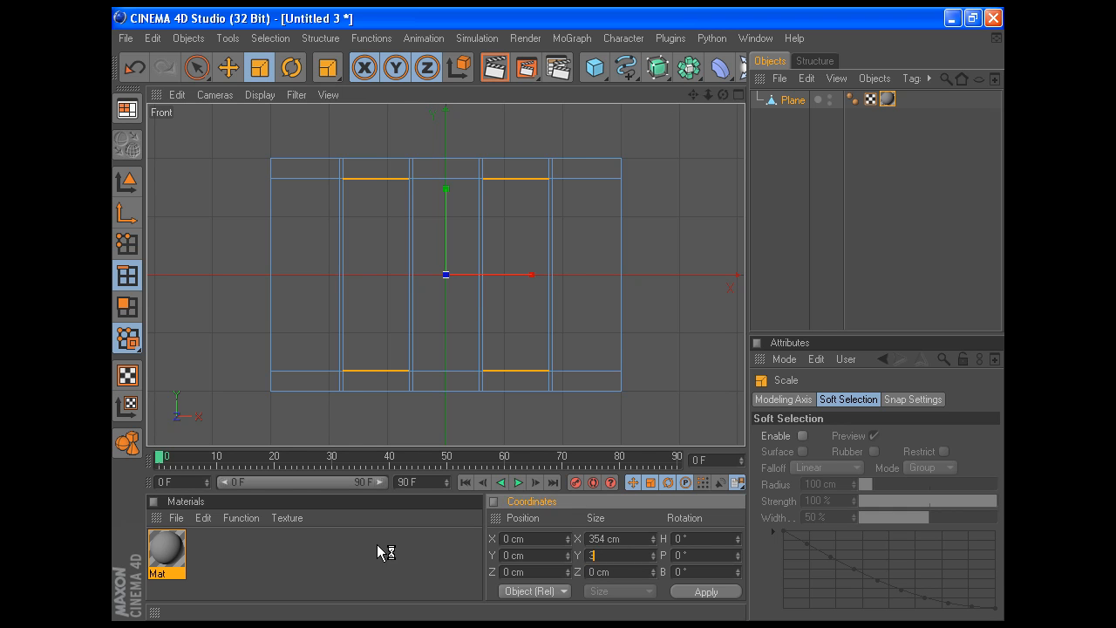
left_click(702, 594)
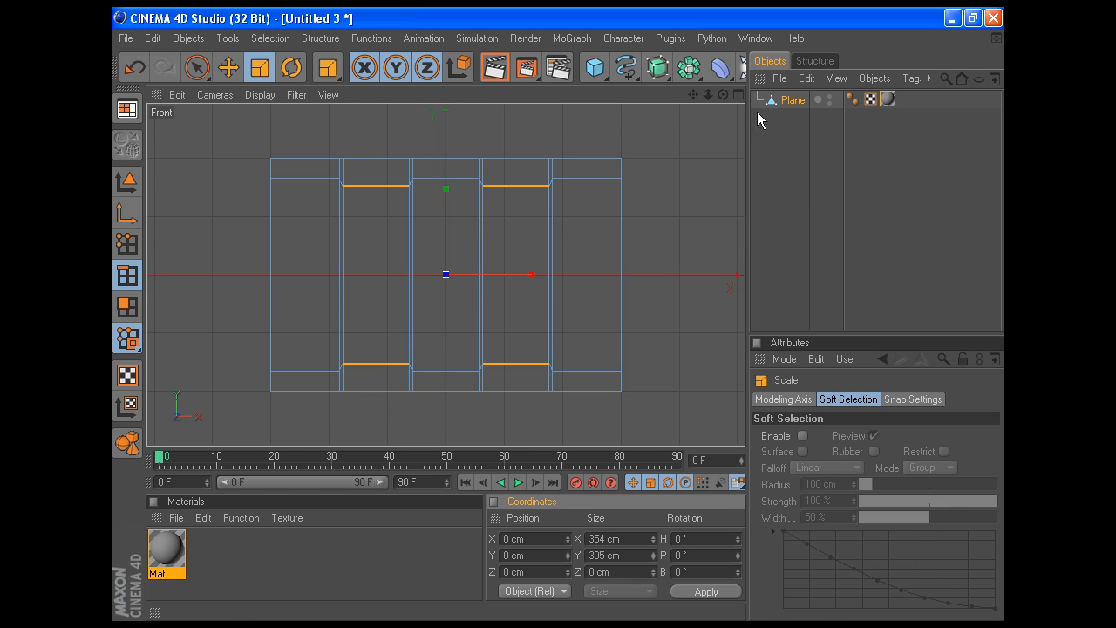
In the perspective view, select all of the plane's polygons and reverse their normals
left_click(757, 38)
left_click(746, 97)
left_click(739, 94)
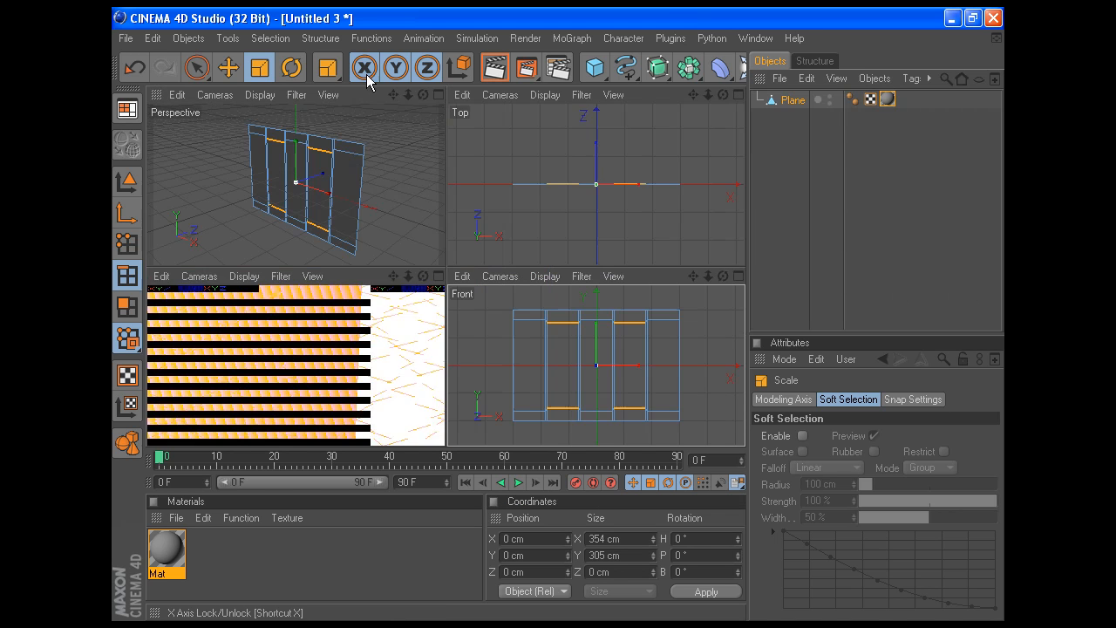
left_click(438, 93)
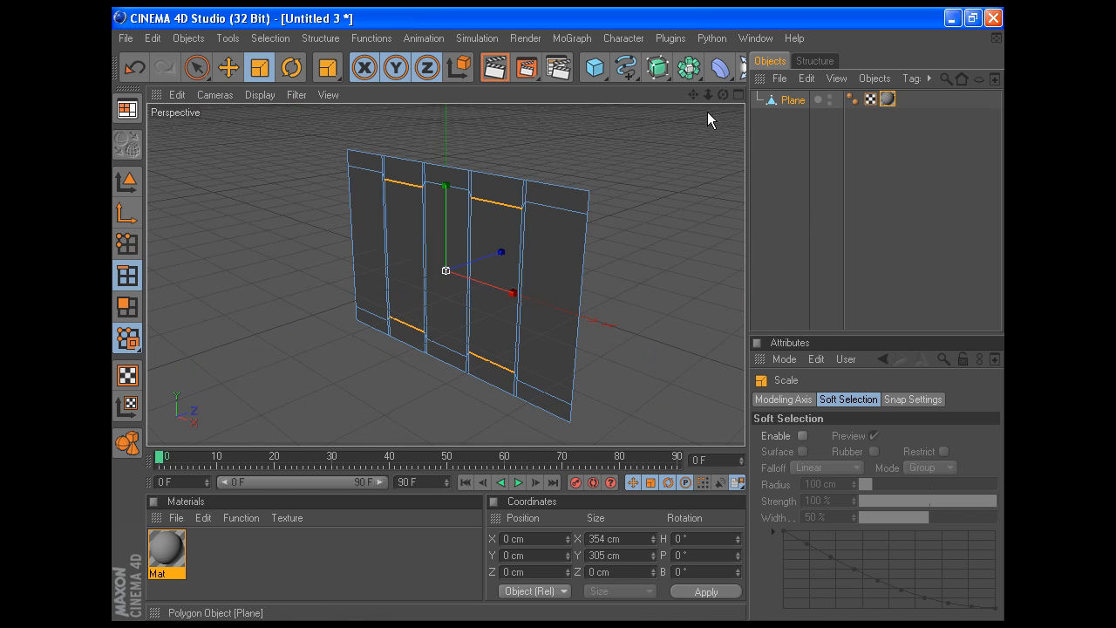
left_click_drag(723, 95, 672, 97)
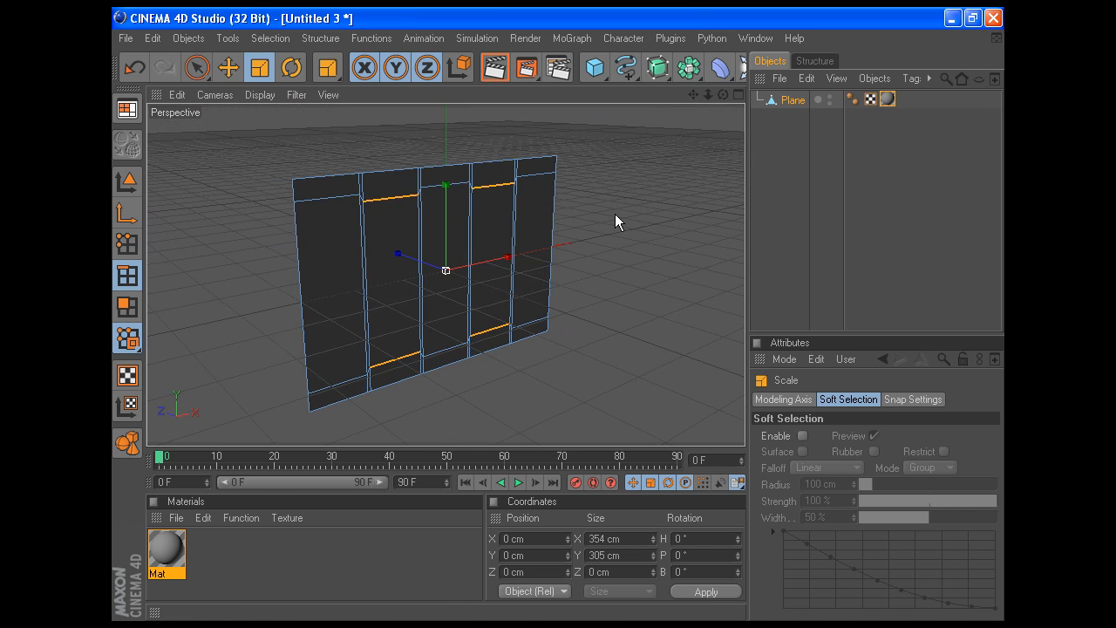
left_click(126, 307)
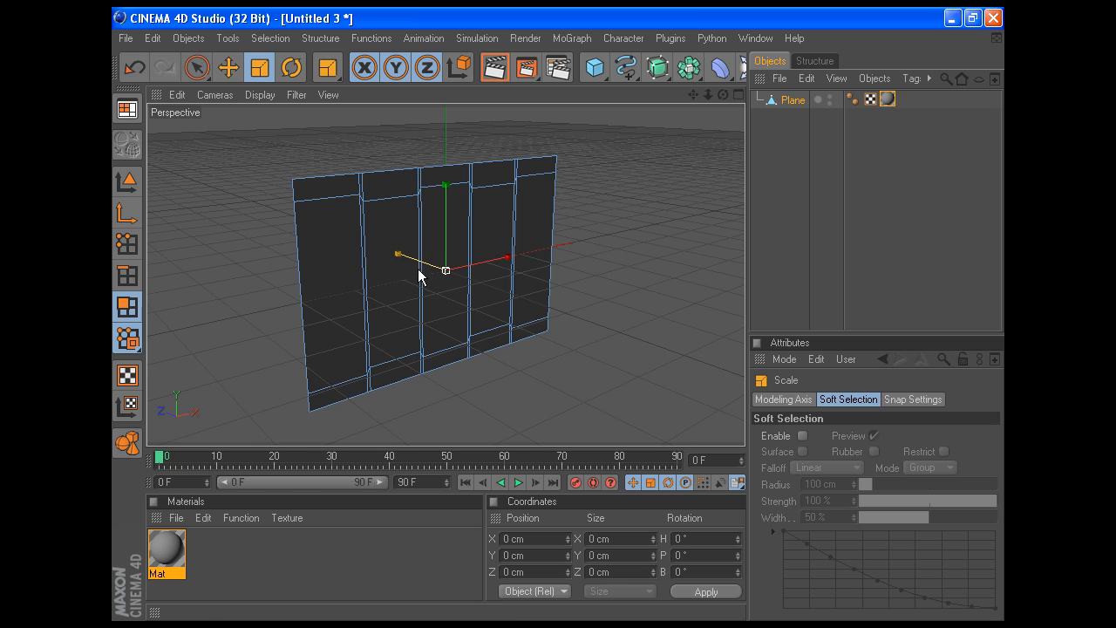
left_click(197, 67)
key("ctrl+a")
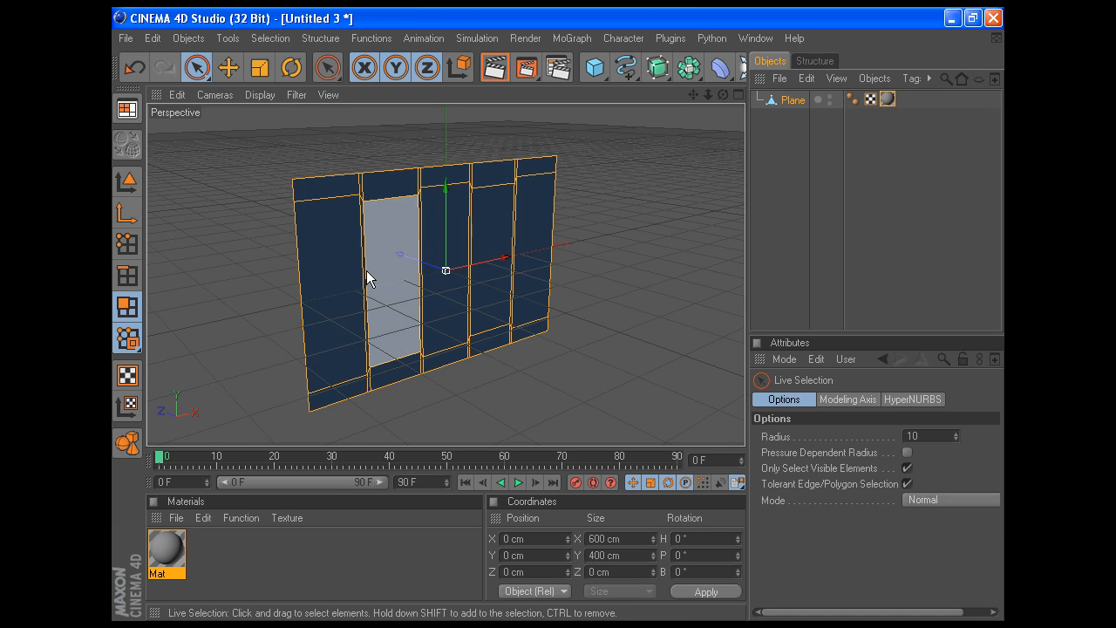
right_click(257, 230)
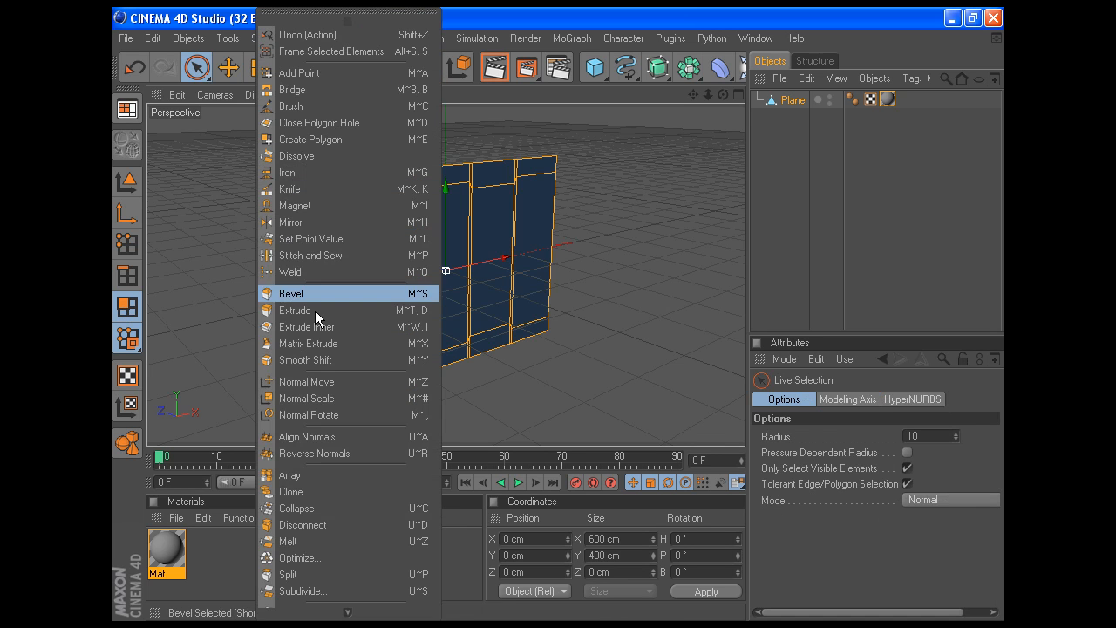
left_click(331, 452)
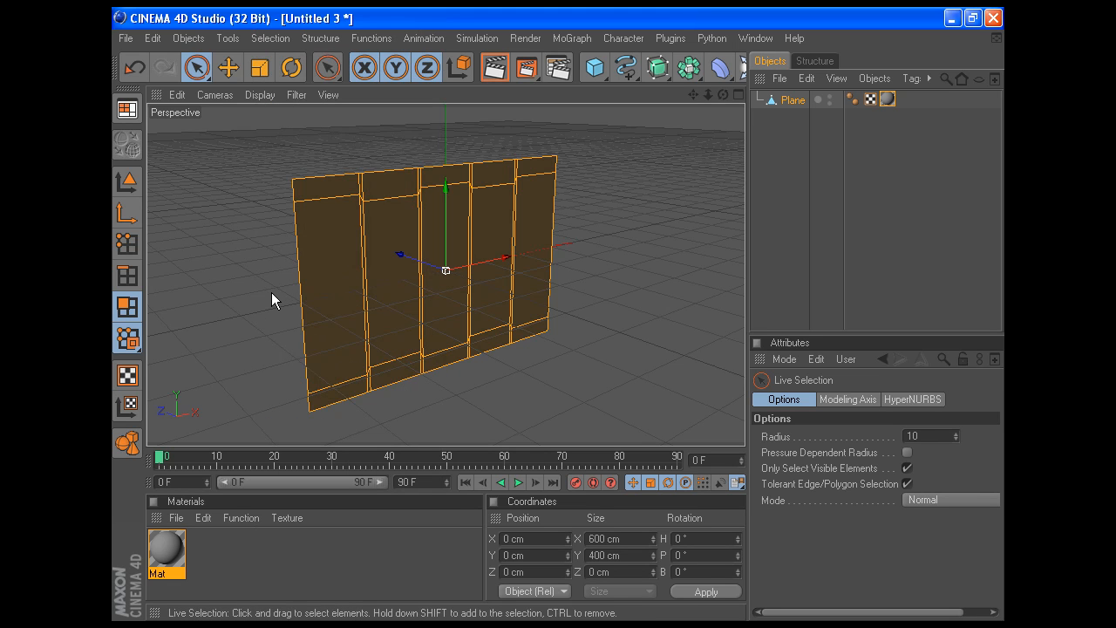
Deselect the middle row of polygons and extrude the plane's top and bottom strips with an offset of 6 cm
mouse_move(251, 321)
left_mouse_down("ctrl")
mouse_move(571, 234)
mouse_move(575, 248)
left_mouse_up("ctrl")
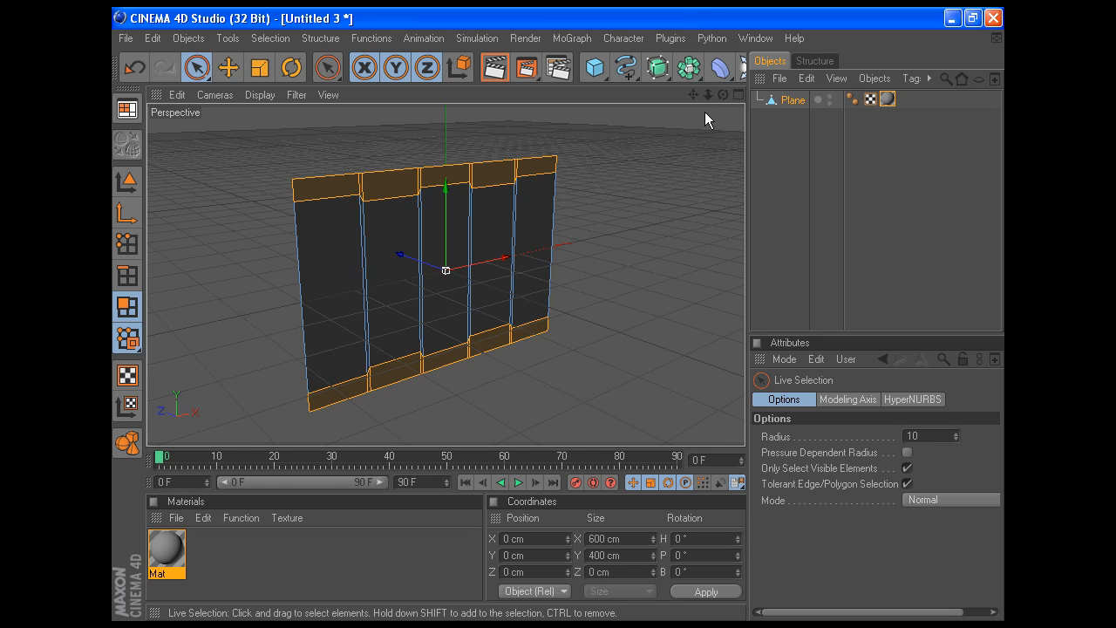
left_click_drag(722, 93, 636, 81)
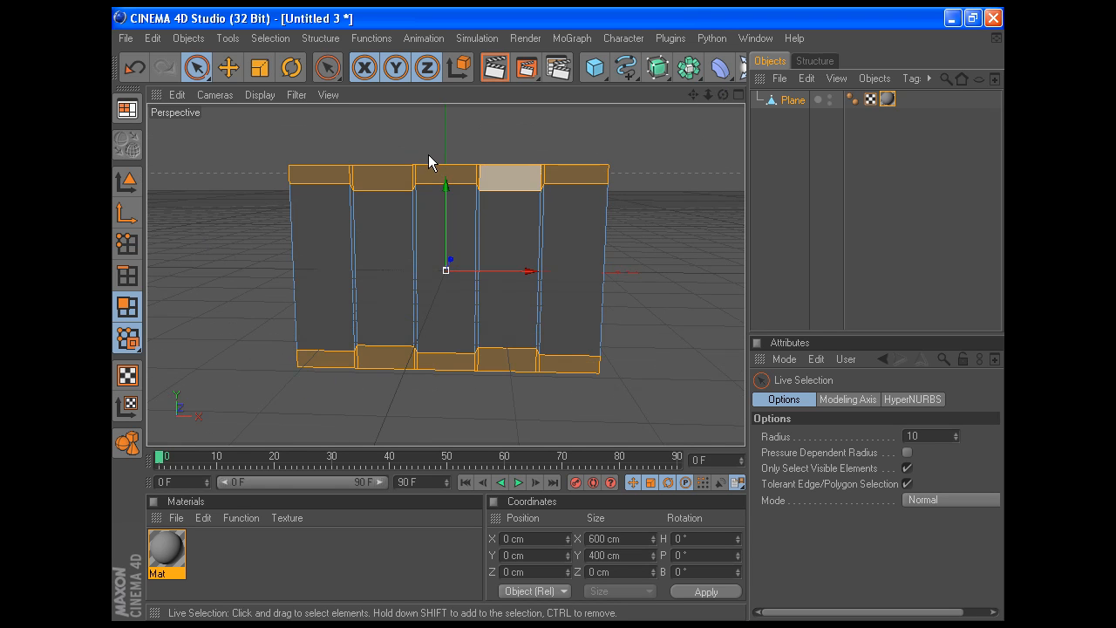
right_click(628, 215)
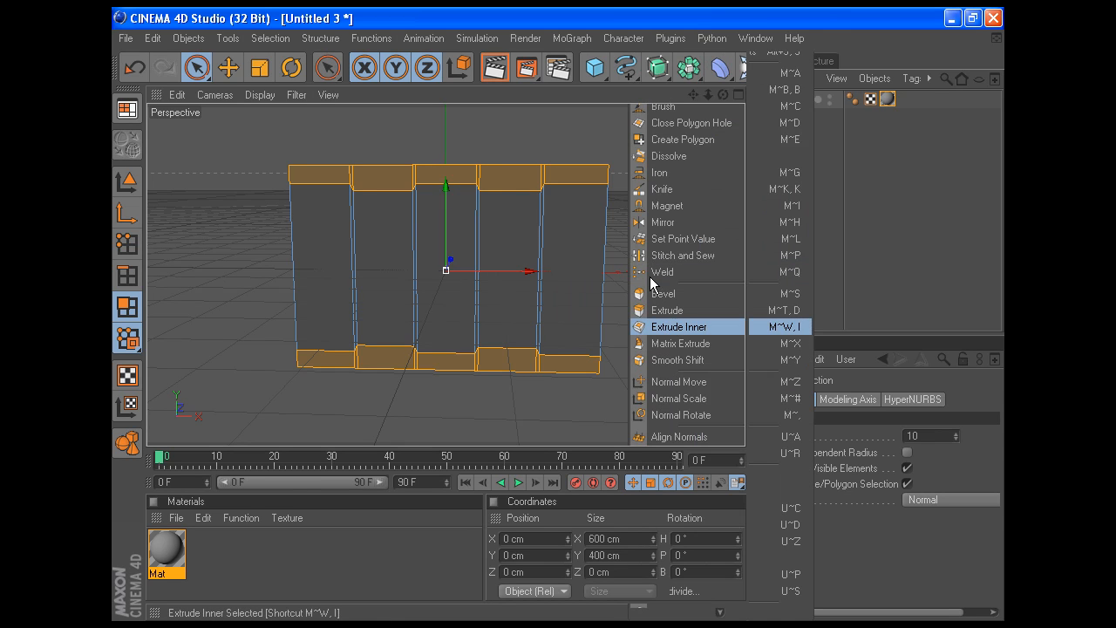
left_click(674, 327)
right_click(650, 275)
left_click(689, 310)
type("6")
key("Return")
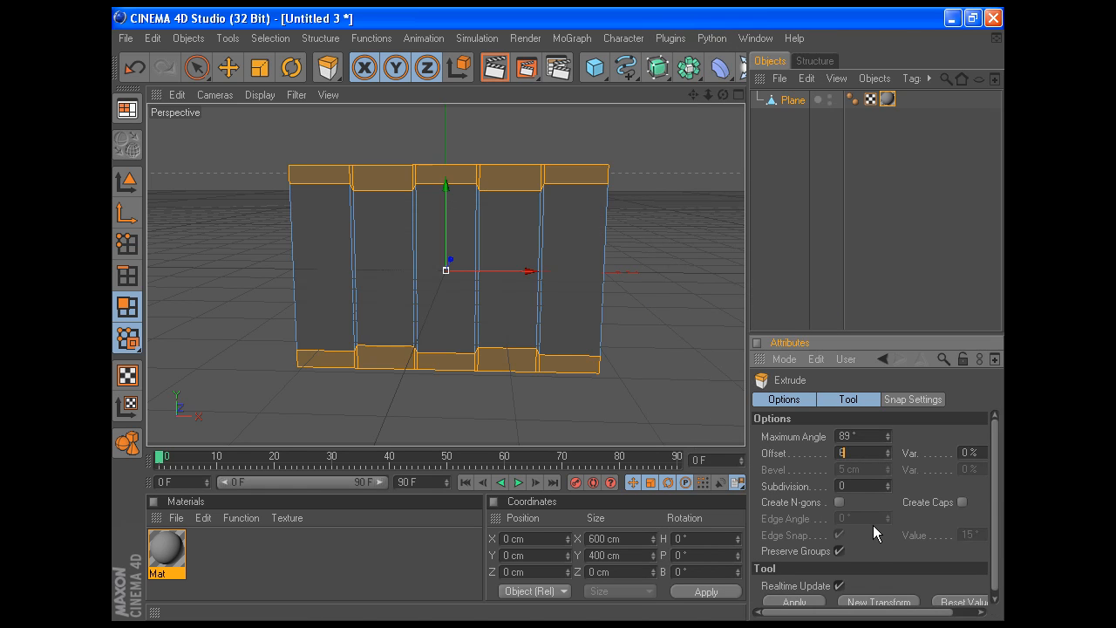
left_click(801, 599)
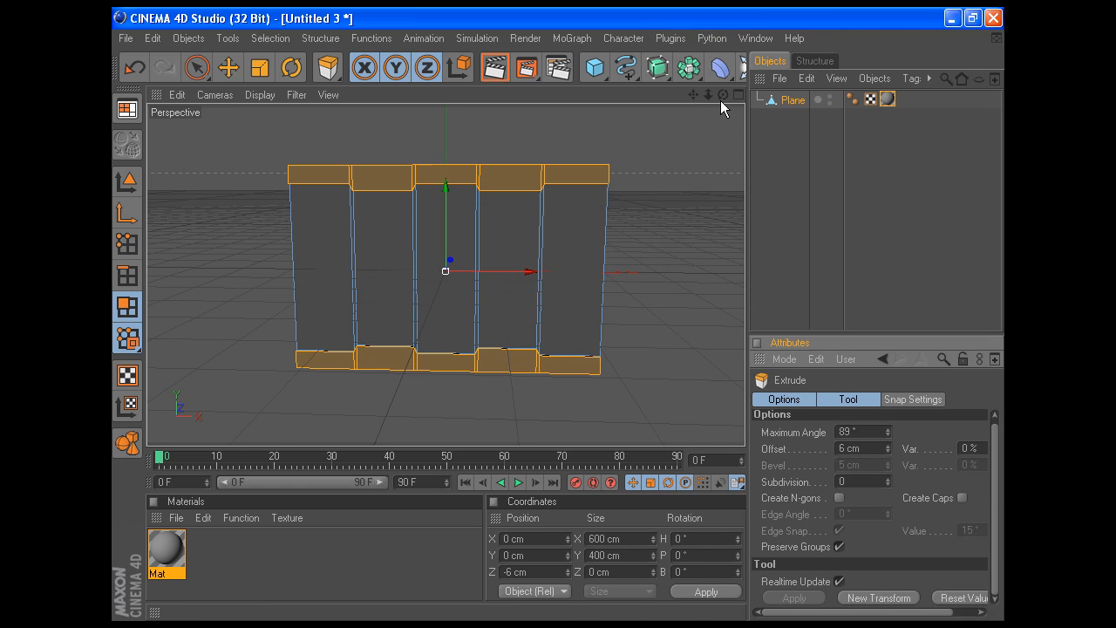
Try an Extrude Inner with a 24 cm offset on the two outer tall panels
left_click_drag(723, 94, 741, 126)
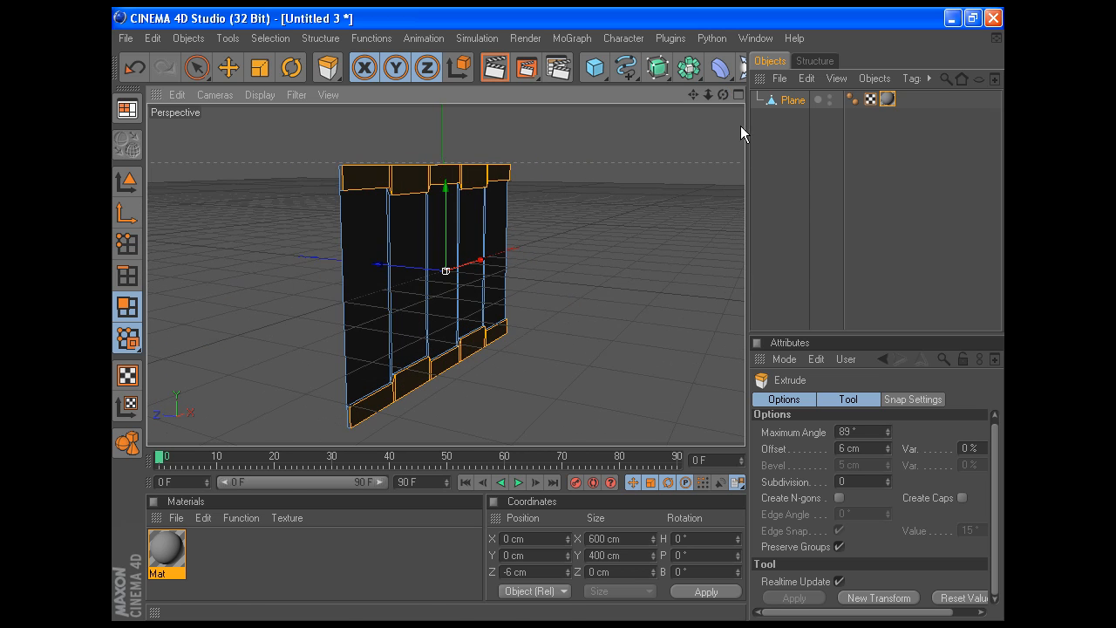
left_click(201, 71)
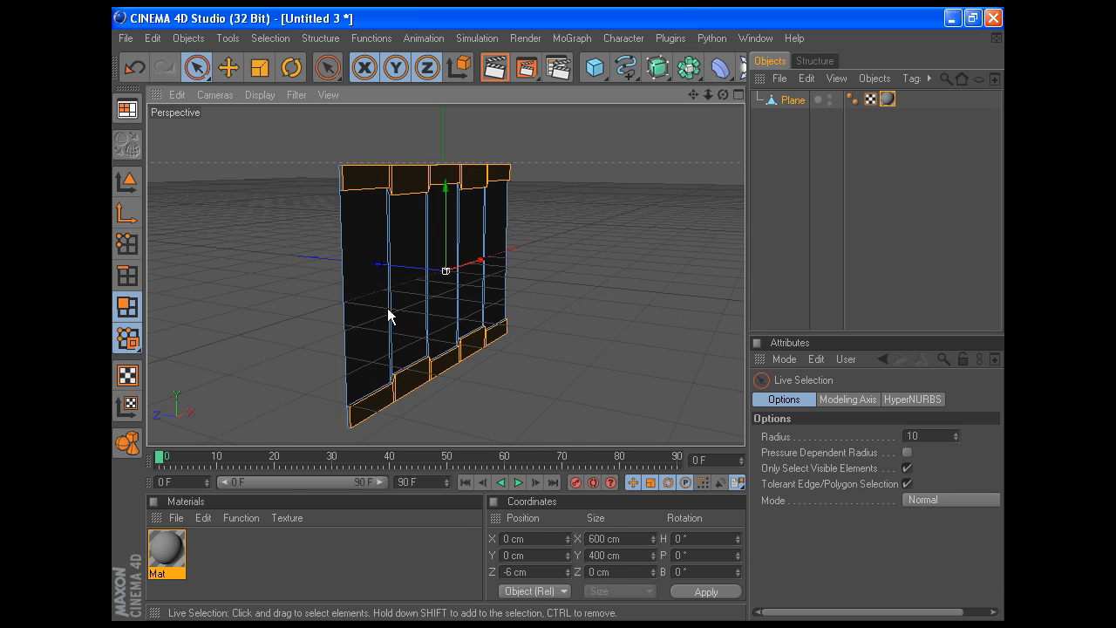
left_click(364, 283)
left_click(491, 246, "shift")
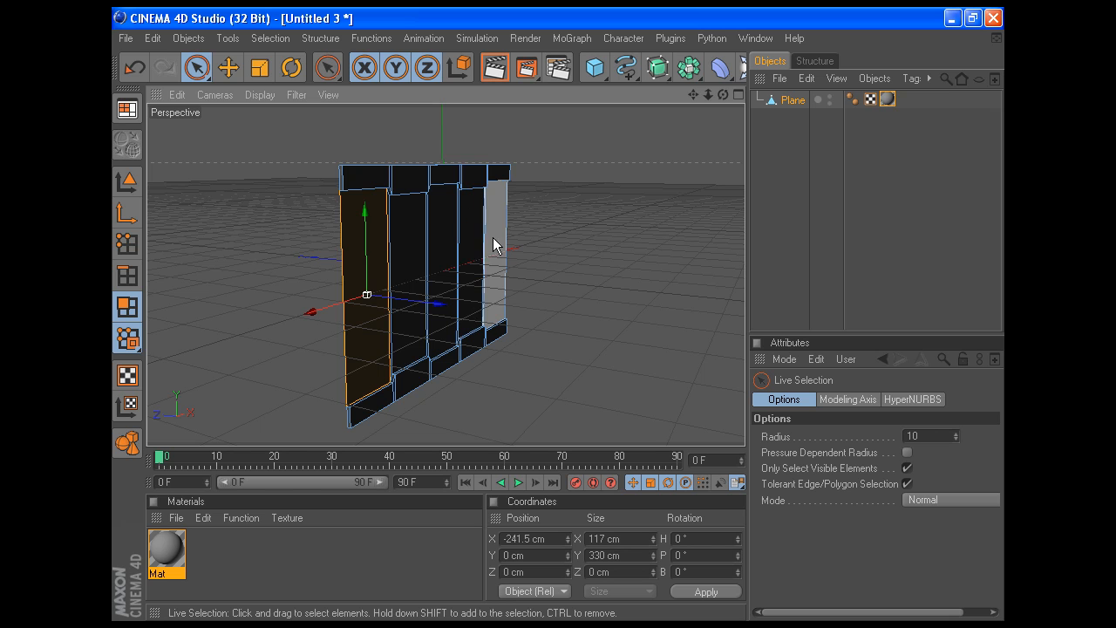
left_click_drag(723, 94, 682, 103)
right_click(673, 185)
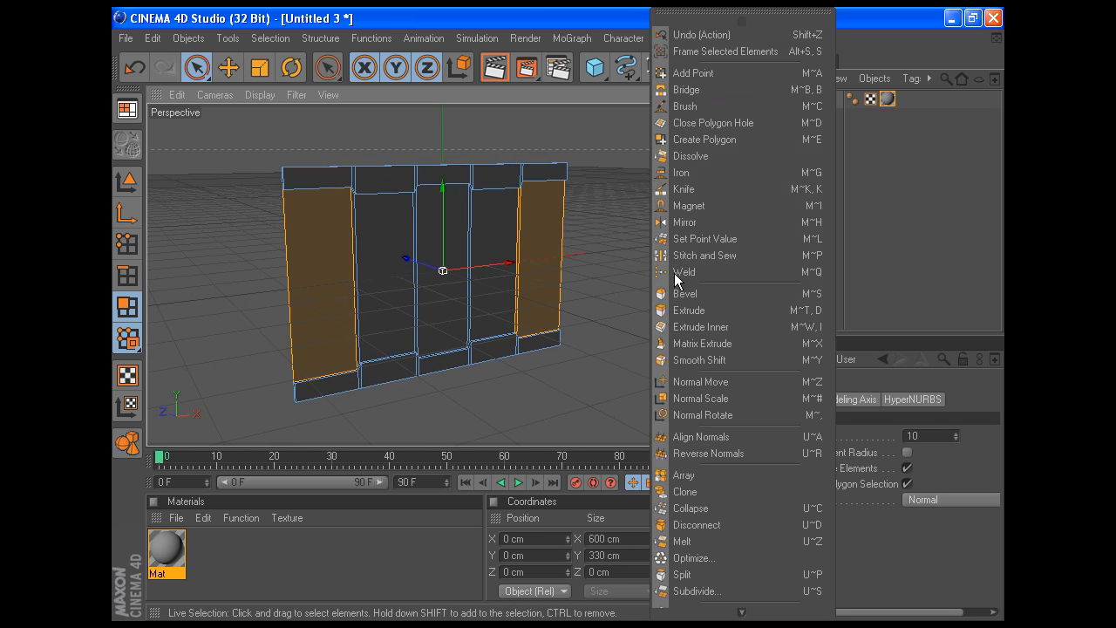
left_click(677, 331)
left_click(864, 452)
type("24")
left_click(794, 536)
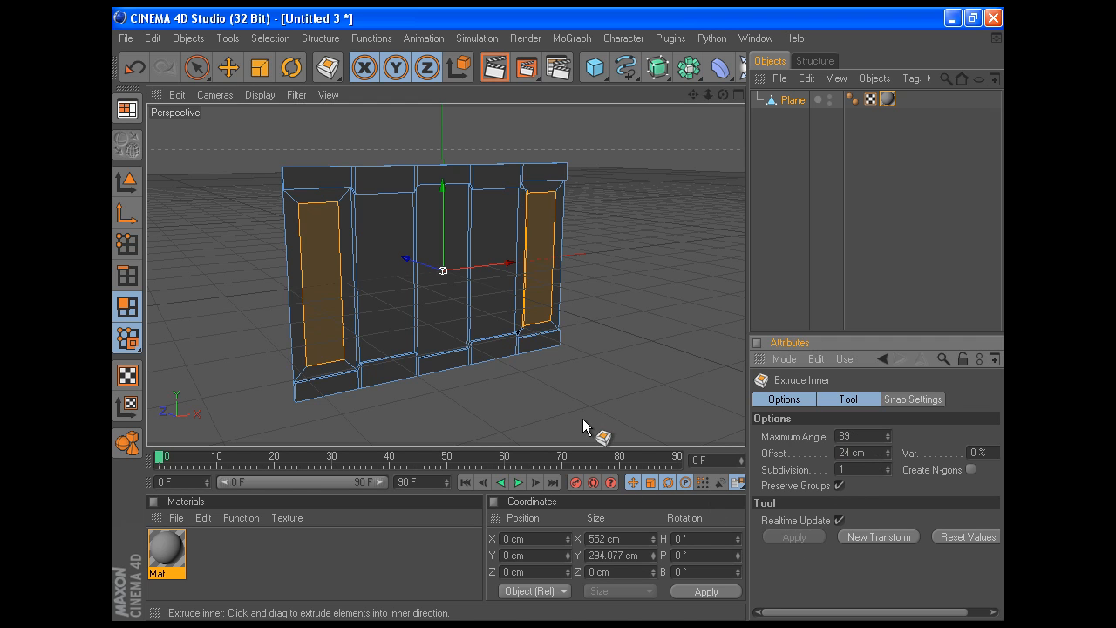
Select the outer vertical edges of the plane's two end panels in edge mode
left_click(328, 67)
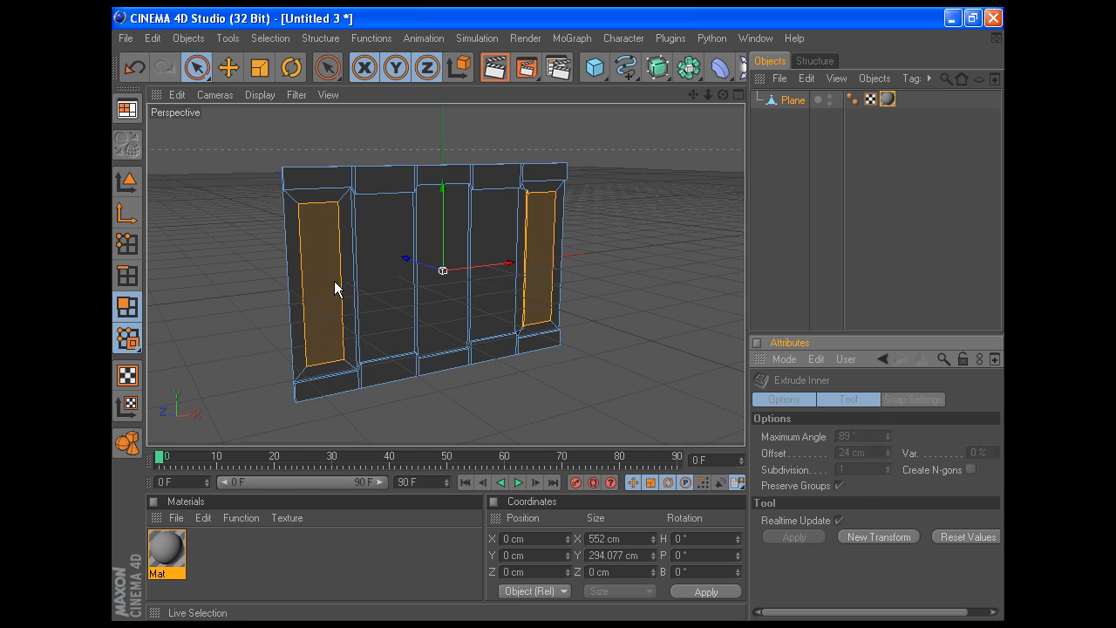
left_click(128, 276)
left_click(294, 272)
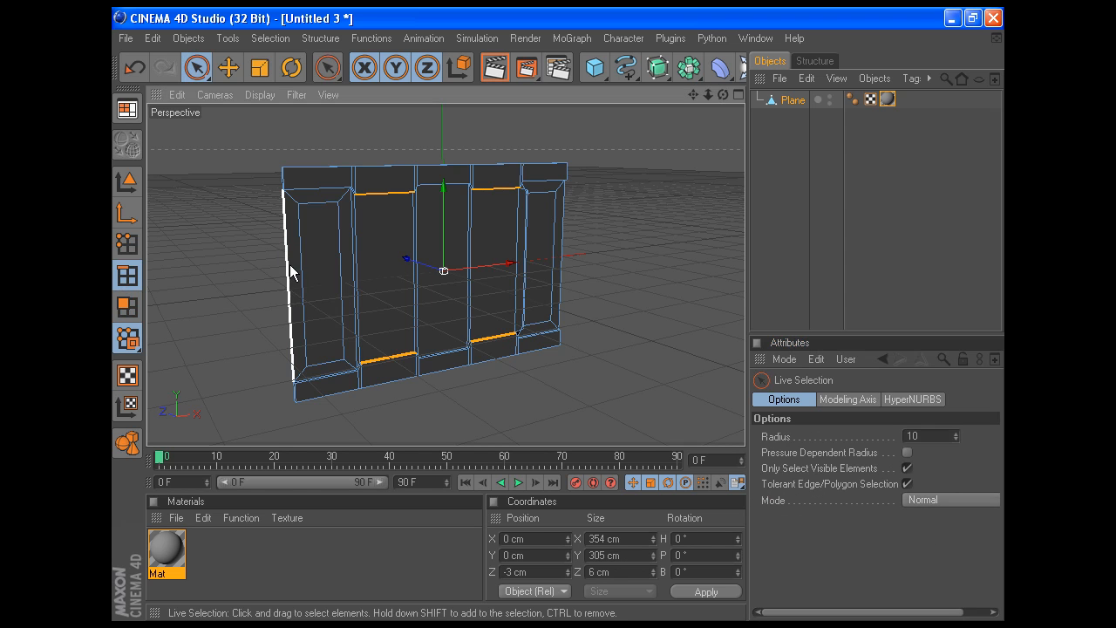
left_click(563, 242, "shift")
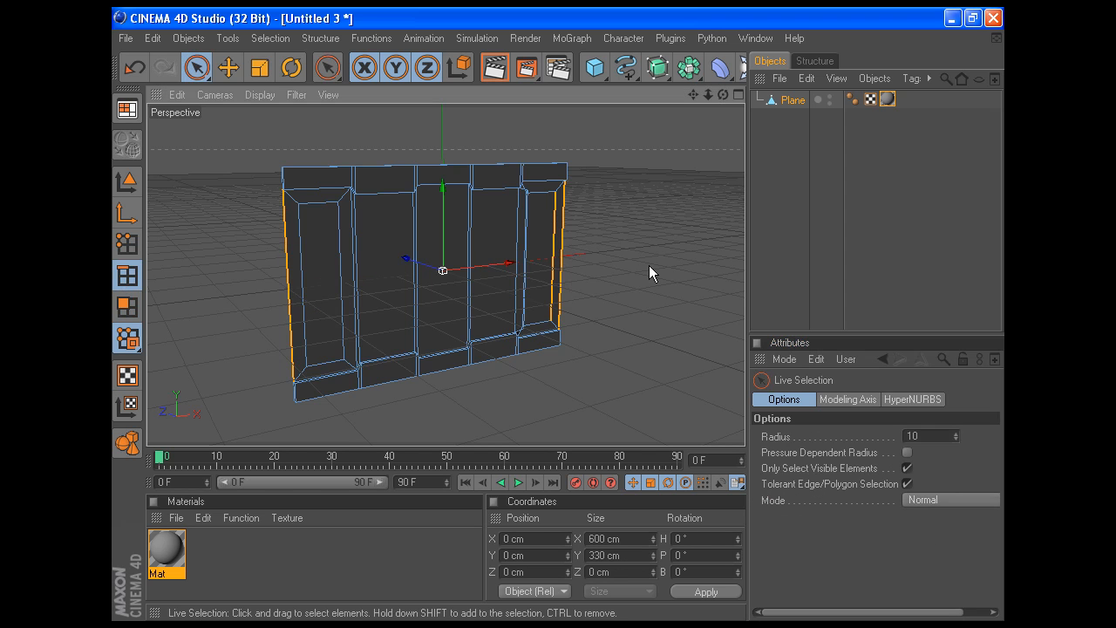
Undo the edge selection and the inner extrusion of the two outer panels
left_click_drag(723, 94, 787, 91)
key("ctrl+z")
key("ctrl+z")
key("ctrl+z")
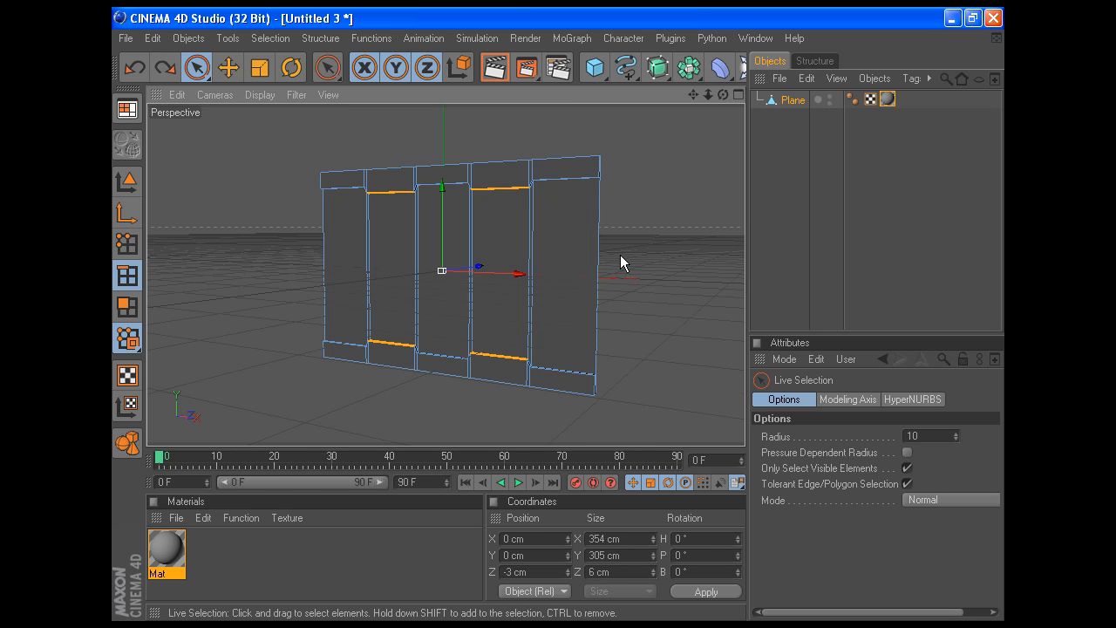
Select the two outer tall panels from the front side and apply Extrude Inner with an offset of 24 cm
left_click_drag(722, 95, 233, 419)
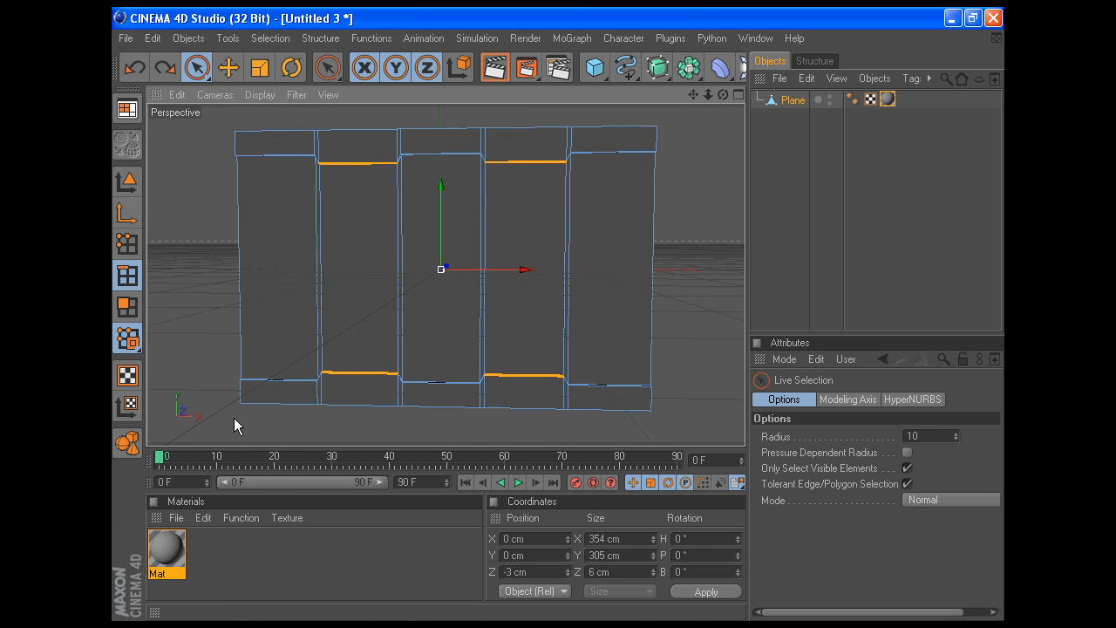
left_click(126, 307)
left_click(269, 260)
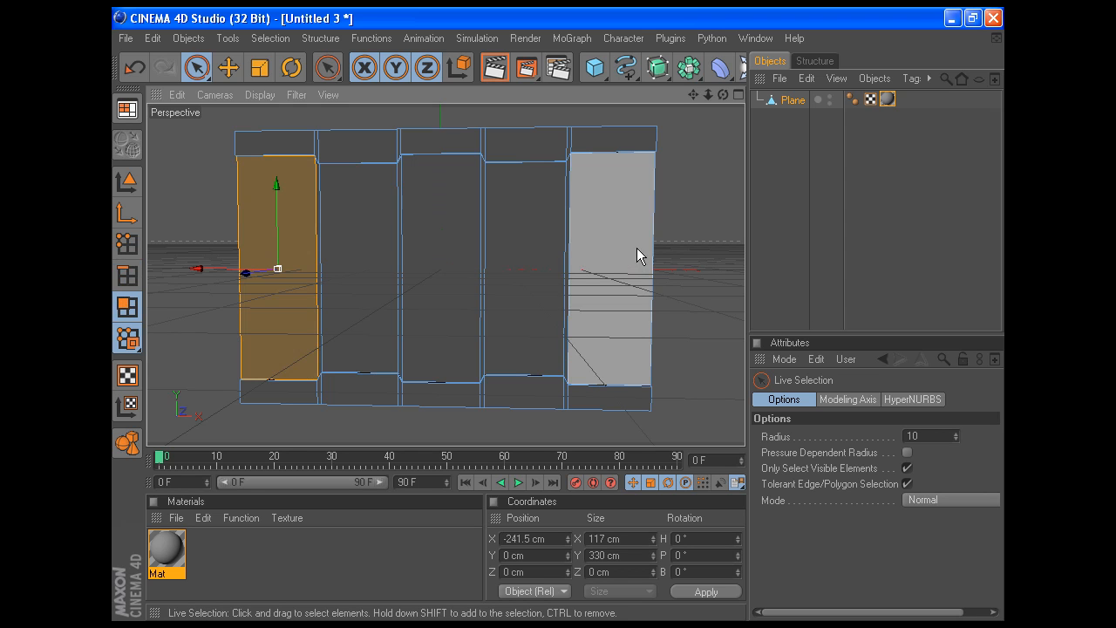
left_click(650, 301, "shift")
left_click_drag(725, 93, 602, 124)
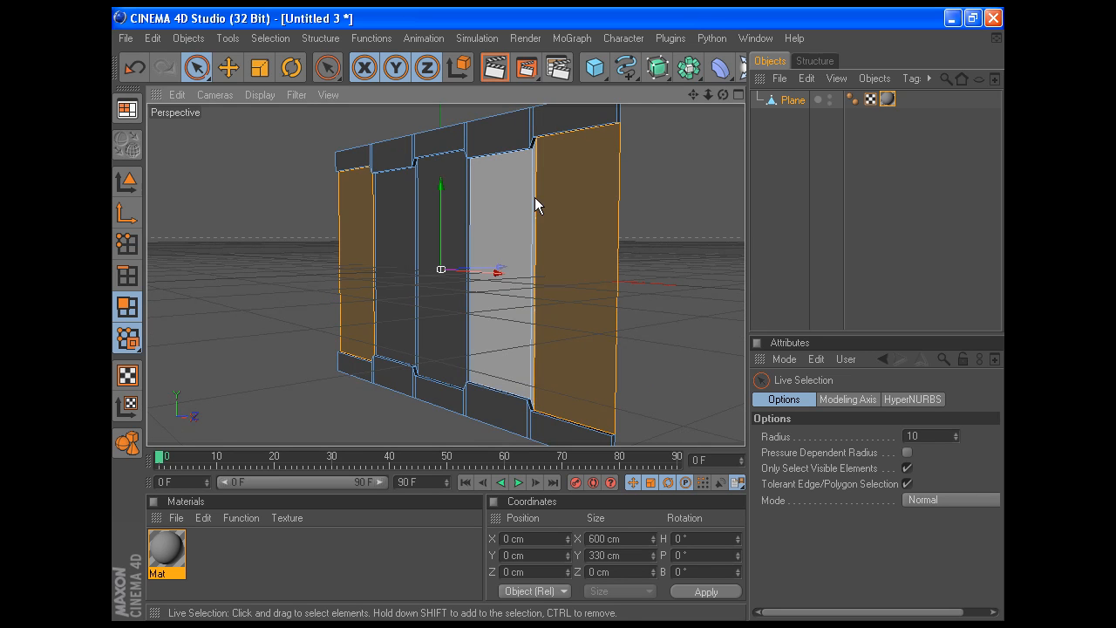
right_click(670, 220)
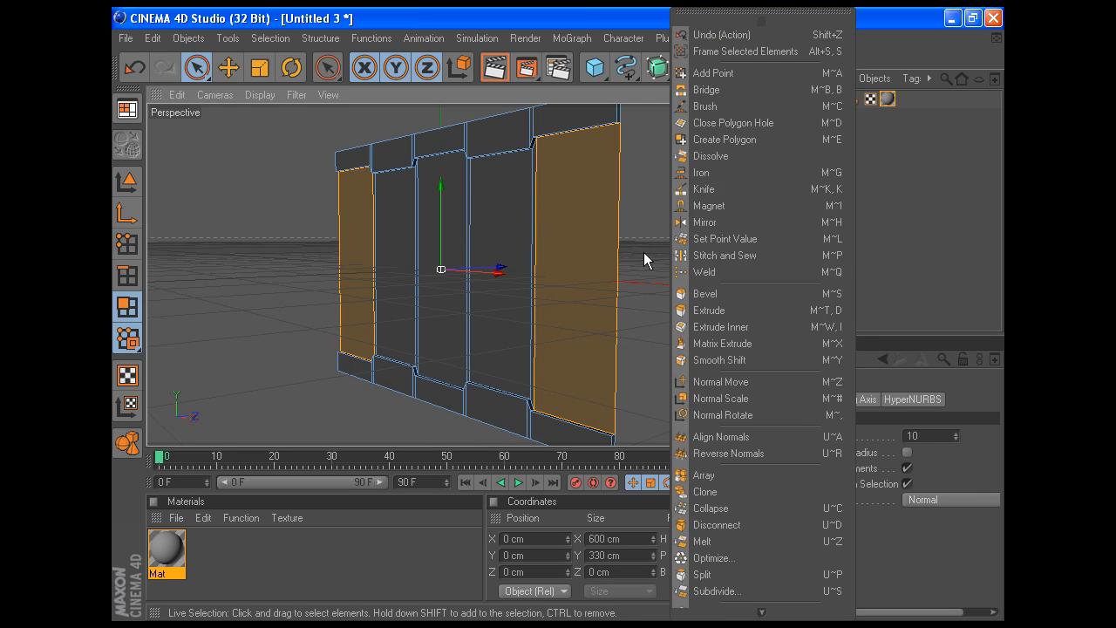
left_click(732, 327)
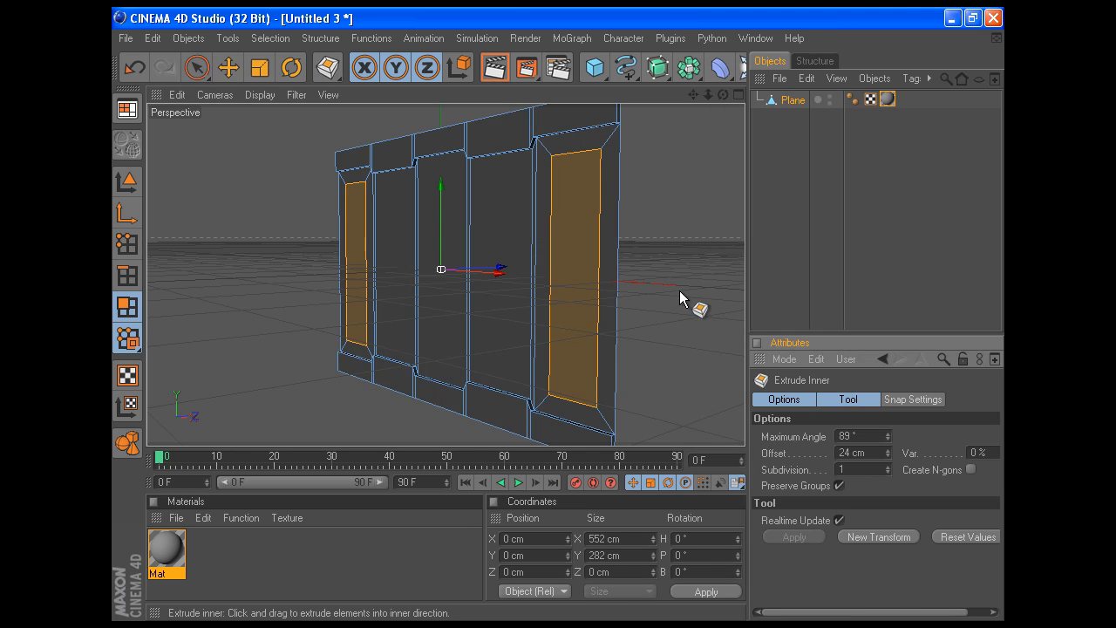
Select the outermost vertical border polygons of both end panels
left_click(197, 67)
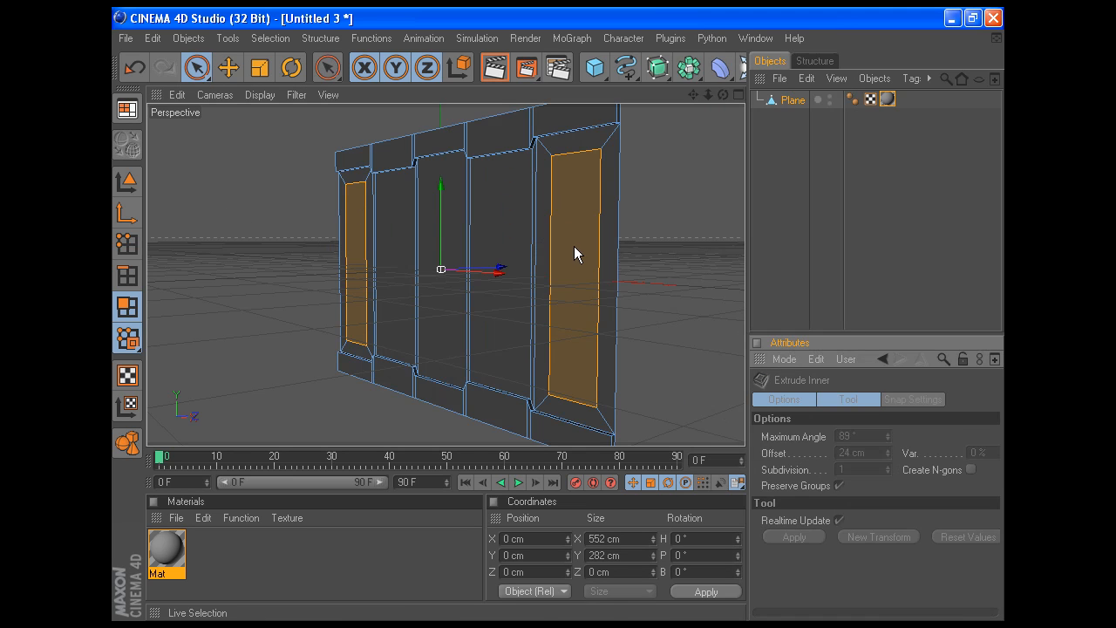
left_click(611, 219)
left_click_drag(723, 94, 820, 68)
left_click_drag(693, 95, 990, 94)
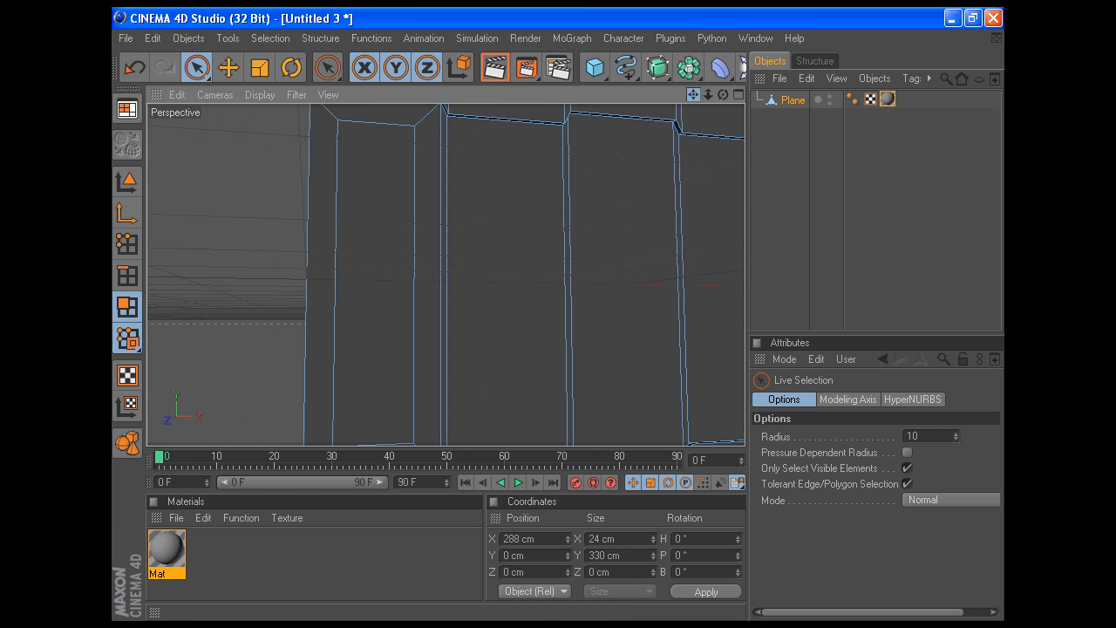
left_click(330, 253, "shift")
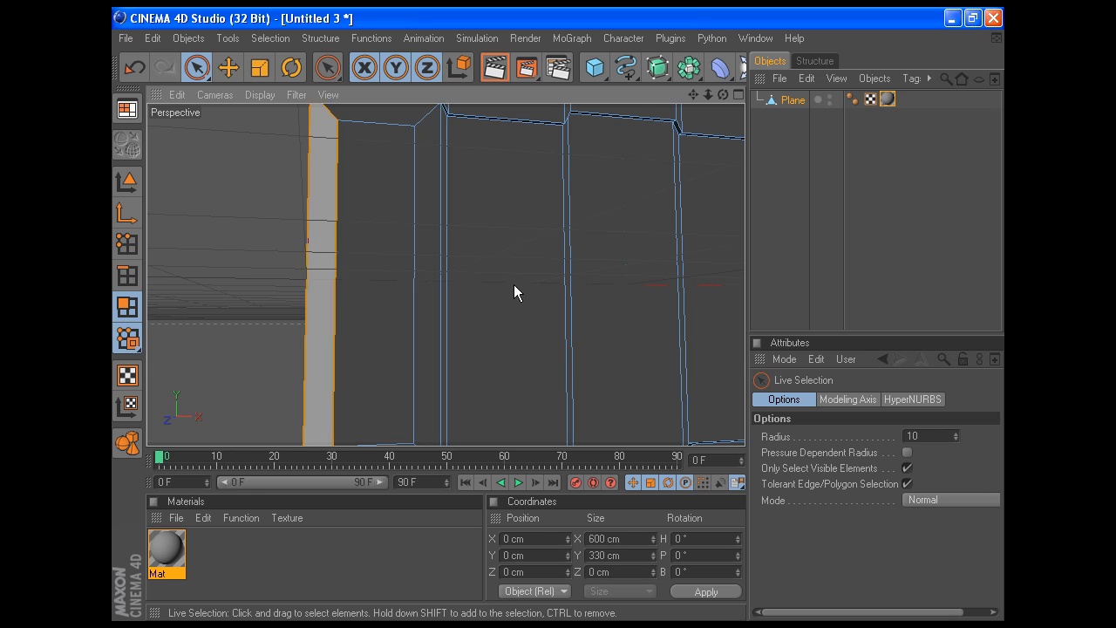
key("s")
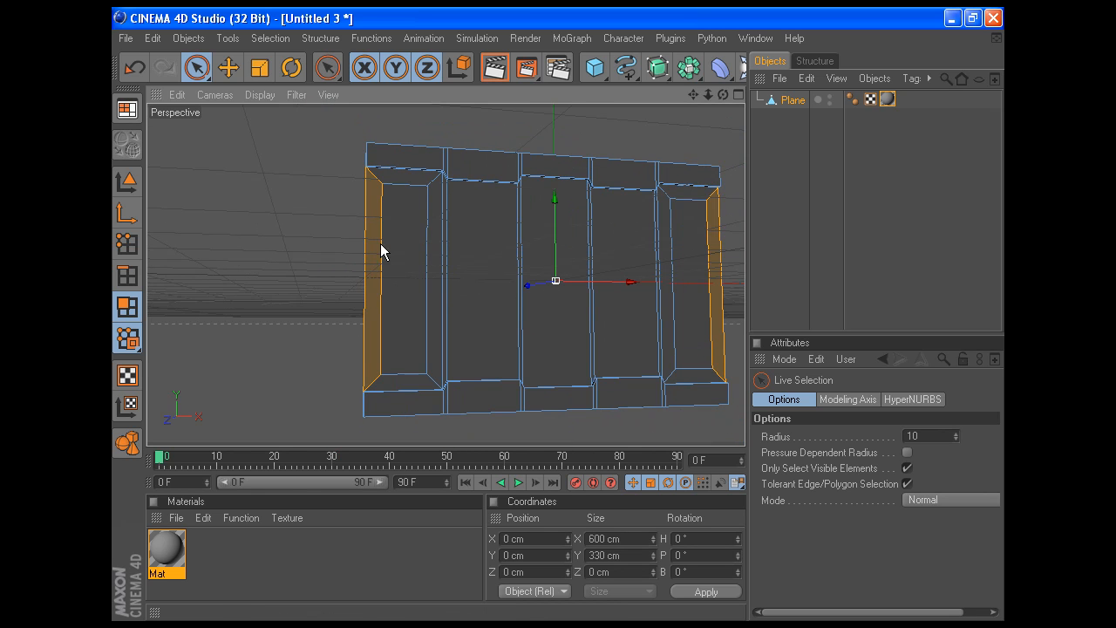
Delete the selected border polygons and set the X size of the two end panels' outer vertical edges to 600 cm
left_click(316, 243)
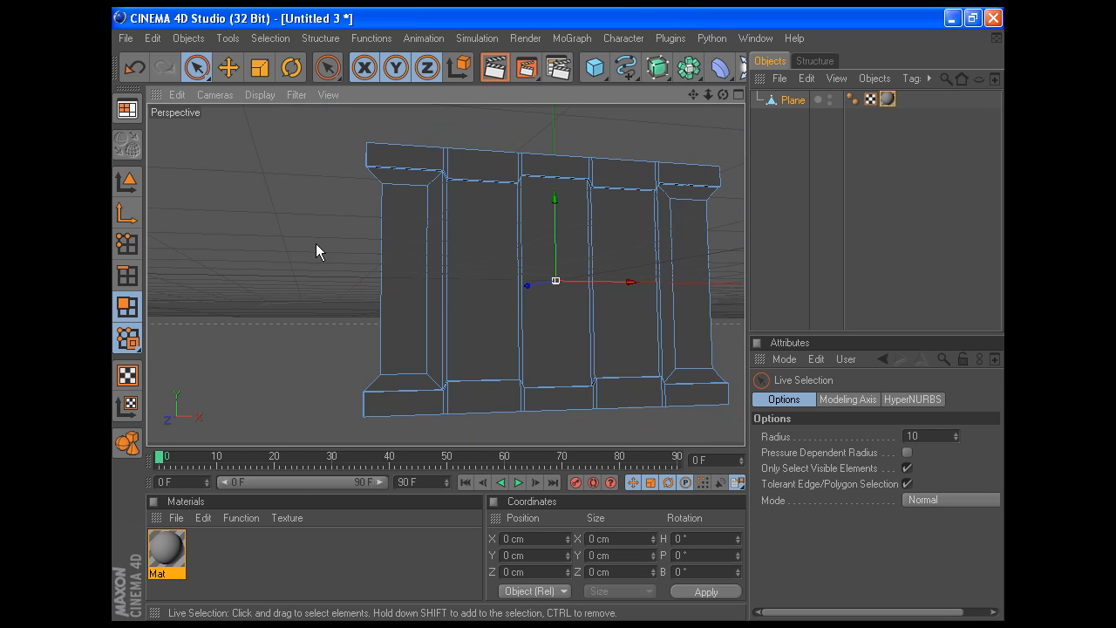
left_click(127, 274)
left_click(381, 245)
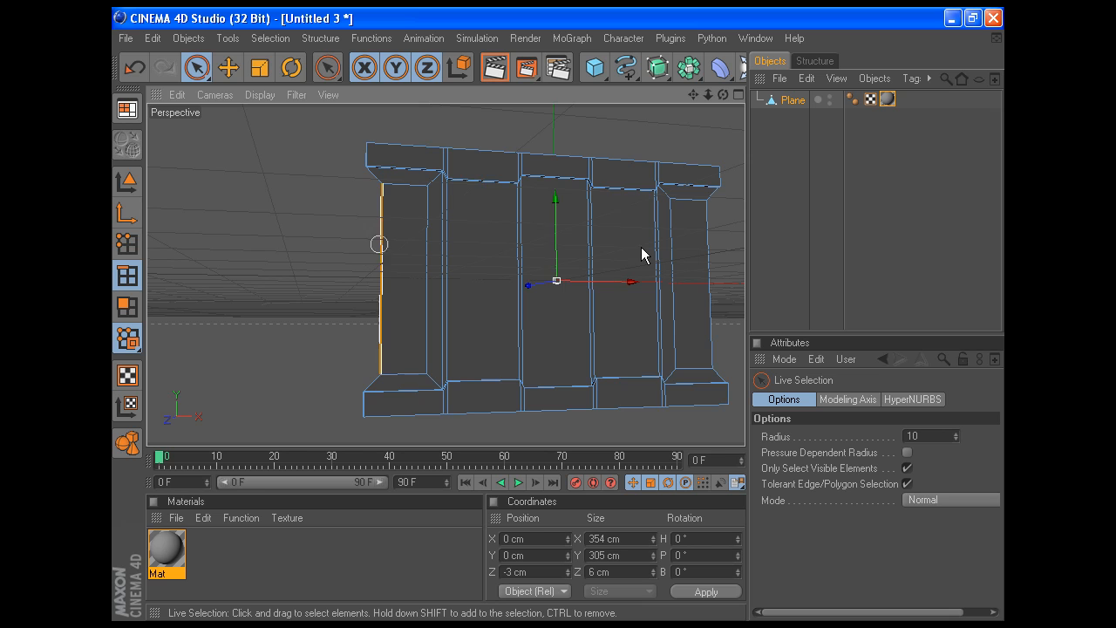
left_click(710, 267, "shift")
left_click(633, 541)
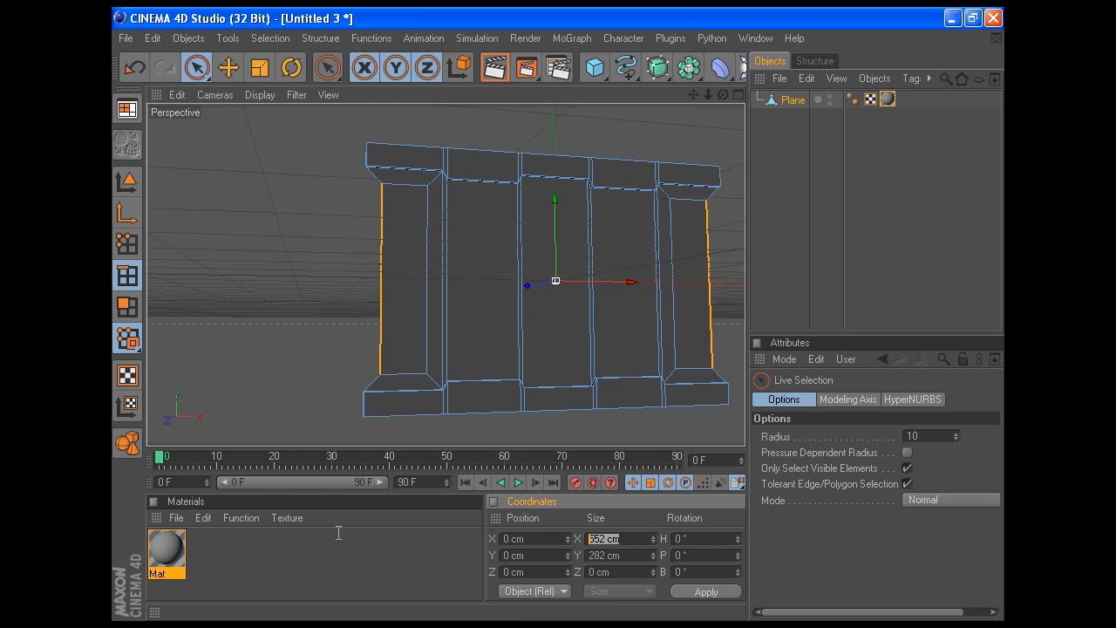
left_click(680, 592)
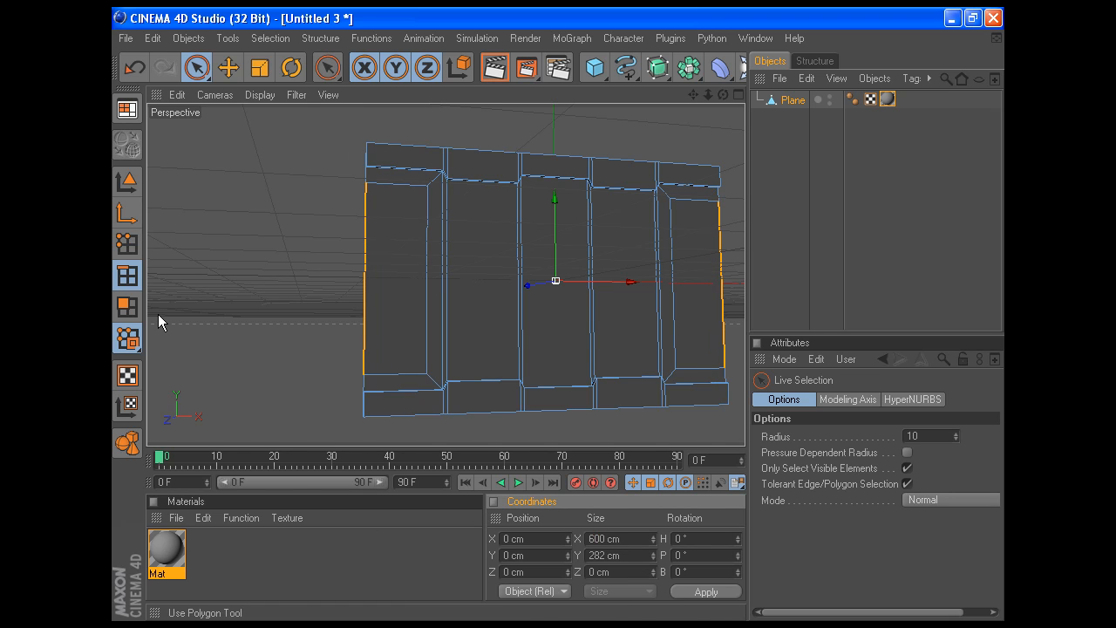
Bevel the four inner corner points of the two end panels with a 31 cm inner offset and Create N-gons enabled
left_click(127, 243)
left_click(425, 186)
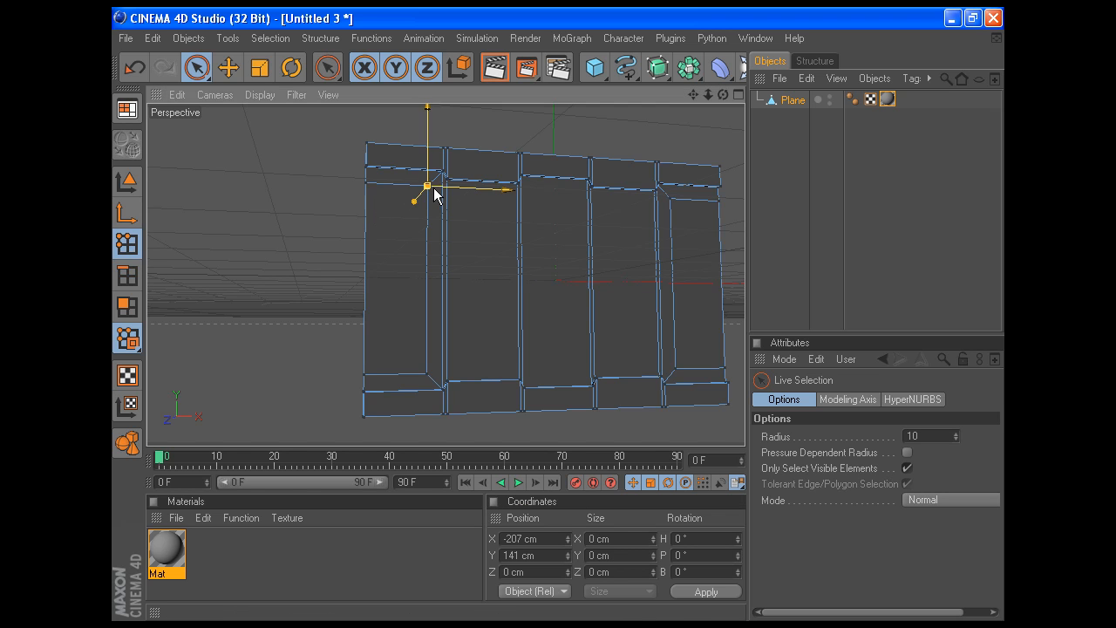
left_click(426, 374, "shift")
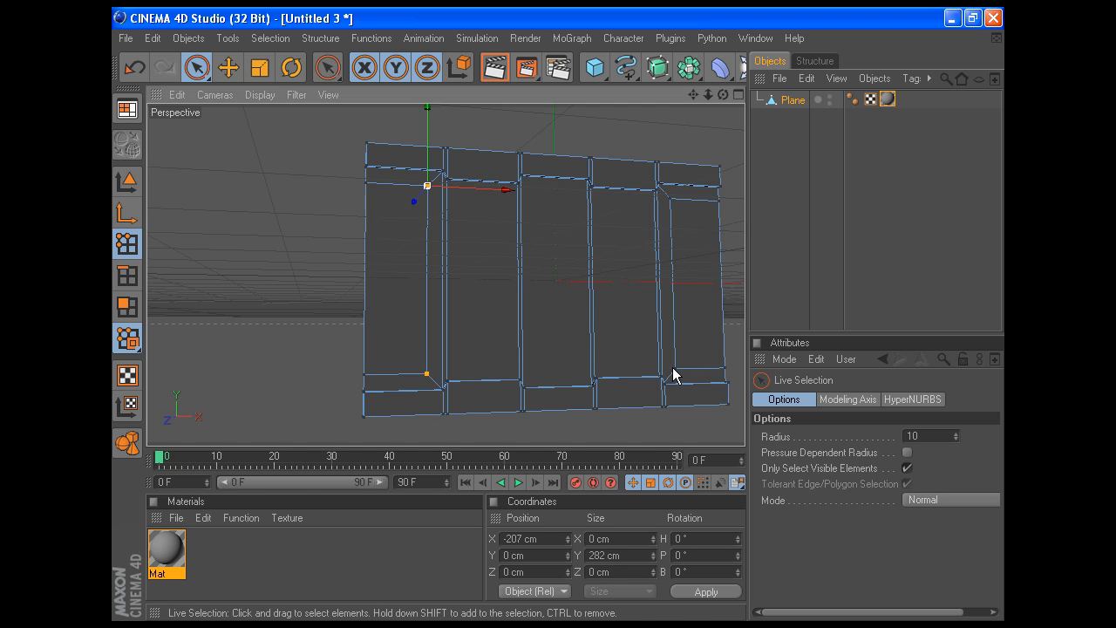
left_click(675, 369, "shift")
left_click(670, 199, "shift")
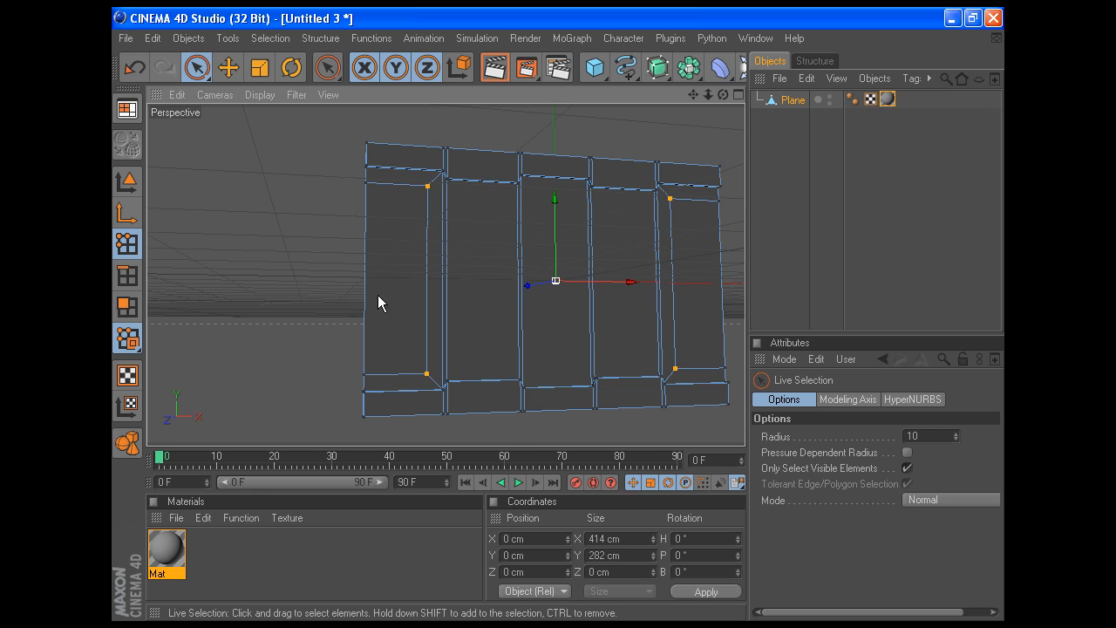
right_click(332, 260)
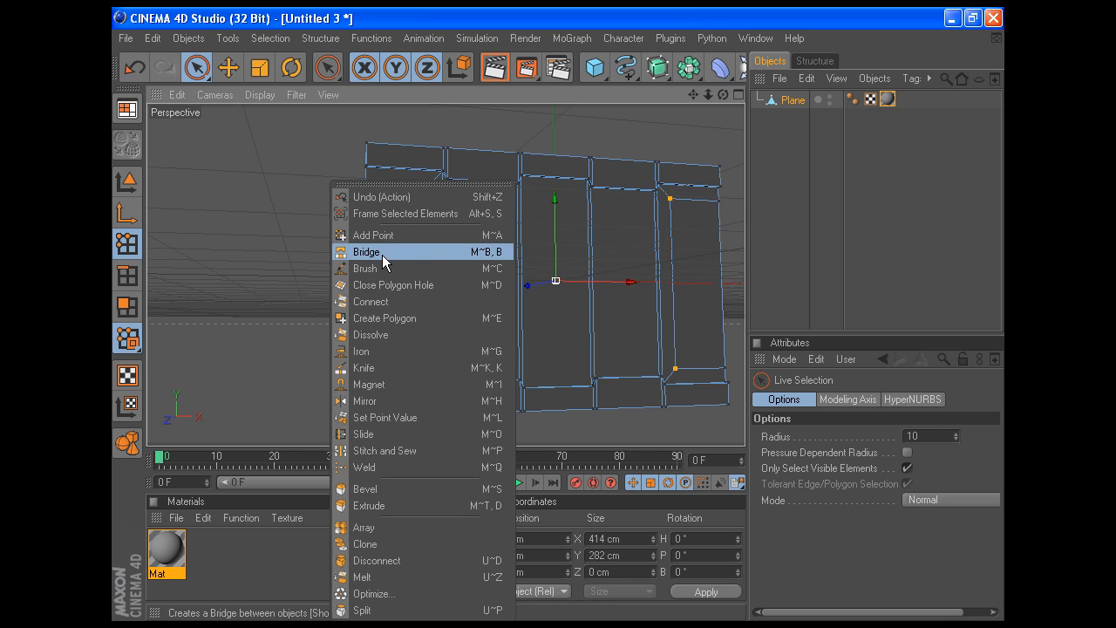
left_click(384, 489)
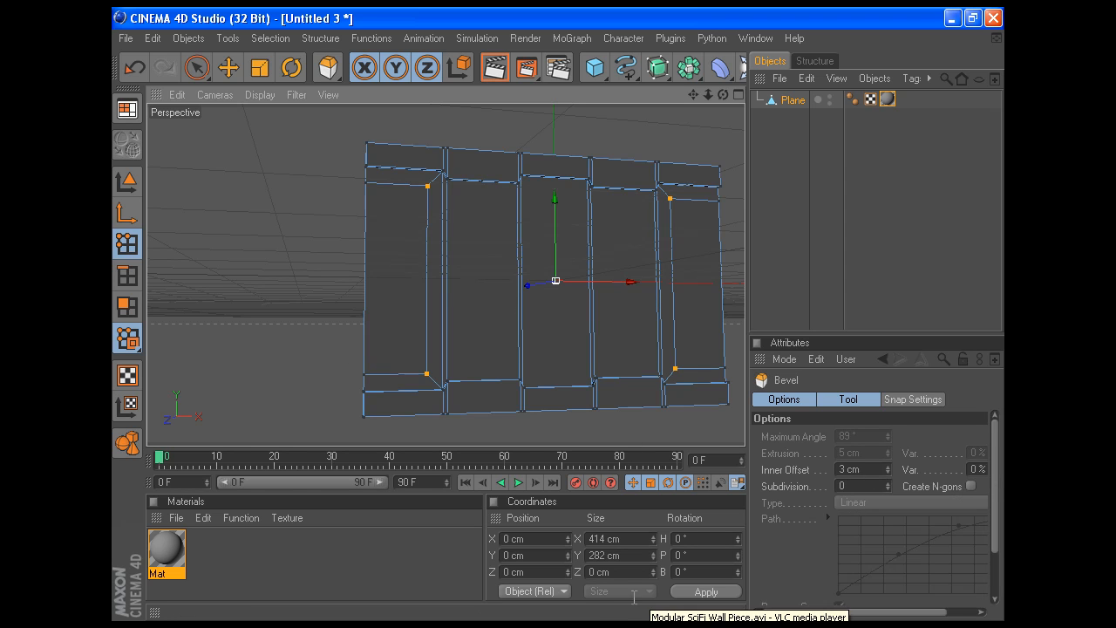
left_click(850, 469)
type("31")
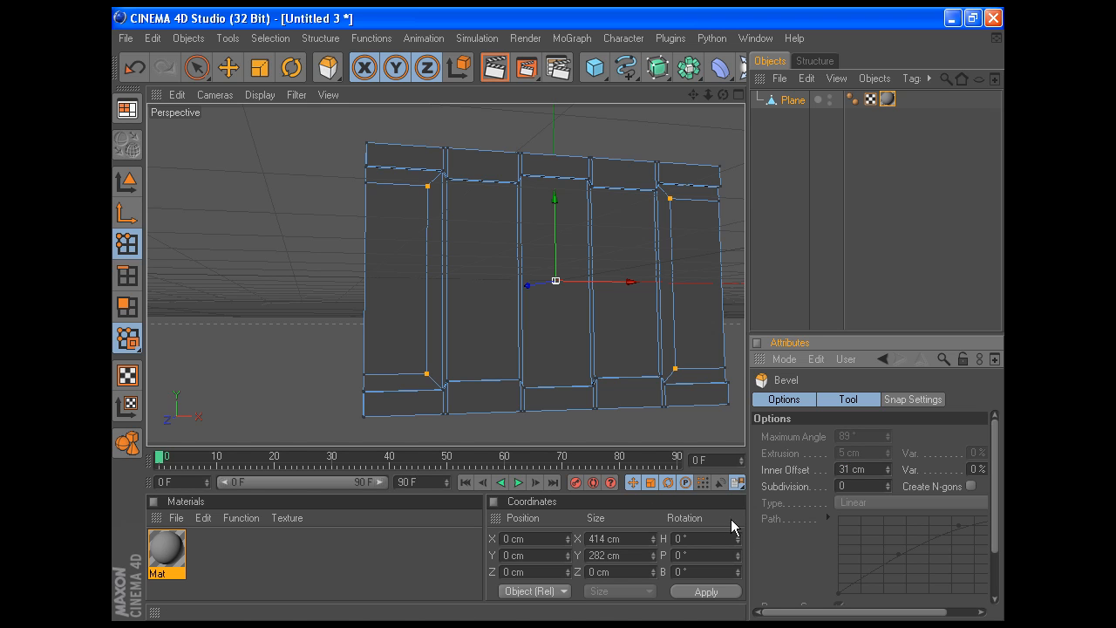
scroll(792, 560, "down", 3)
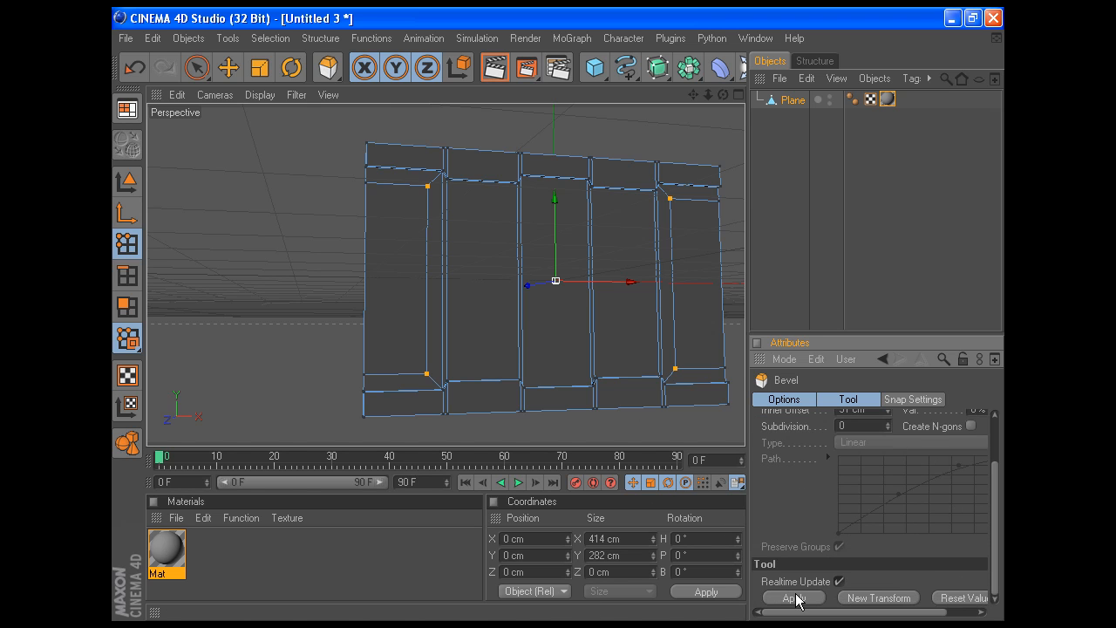
left_click(794, 598)
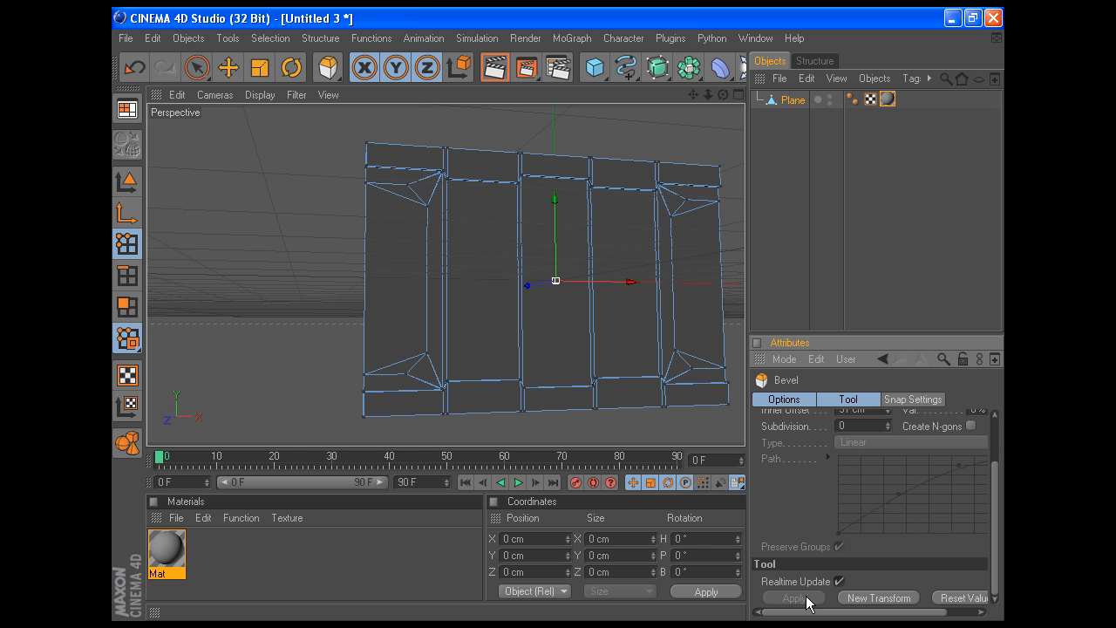
left_click(971, 425)
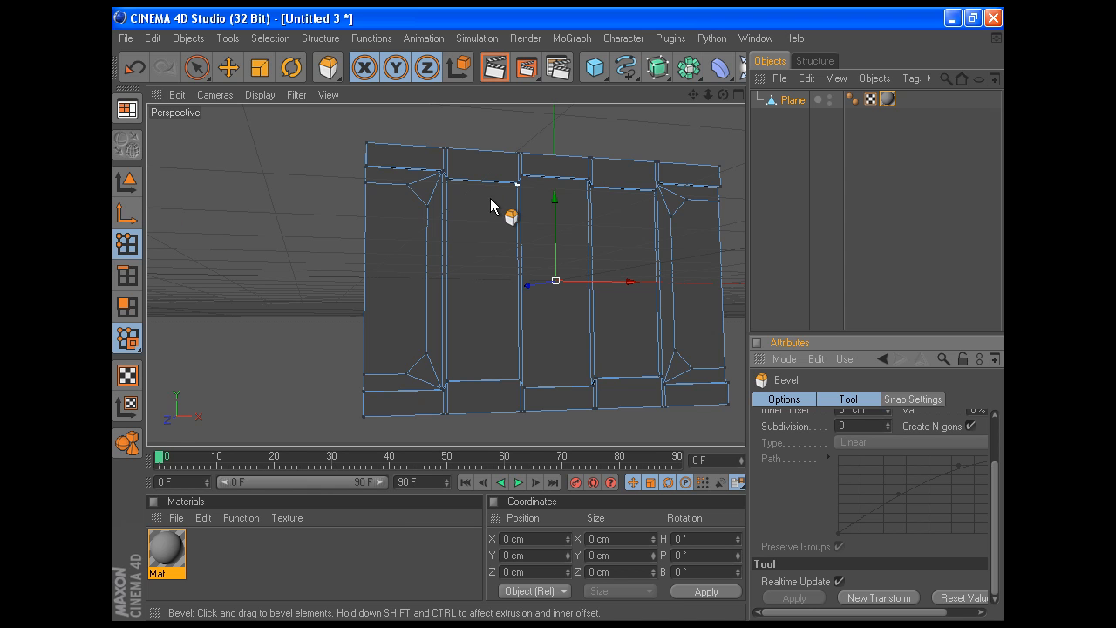
Weld the two close points at the left end panel's upper inner corner onto the point at the bevel triangle's tip
left_click(194, 69)
left_click_drag(694, 95, 710, 216)
scroll(449, 334, "up", 8)
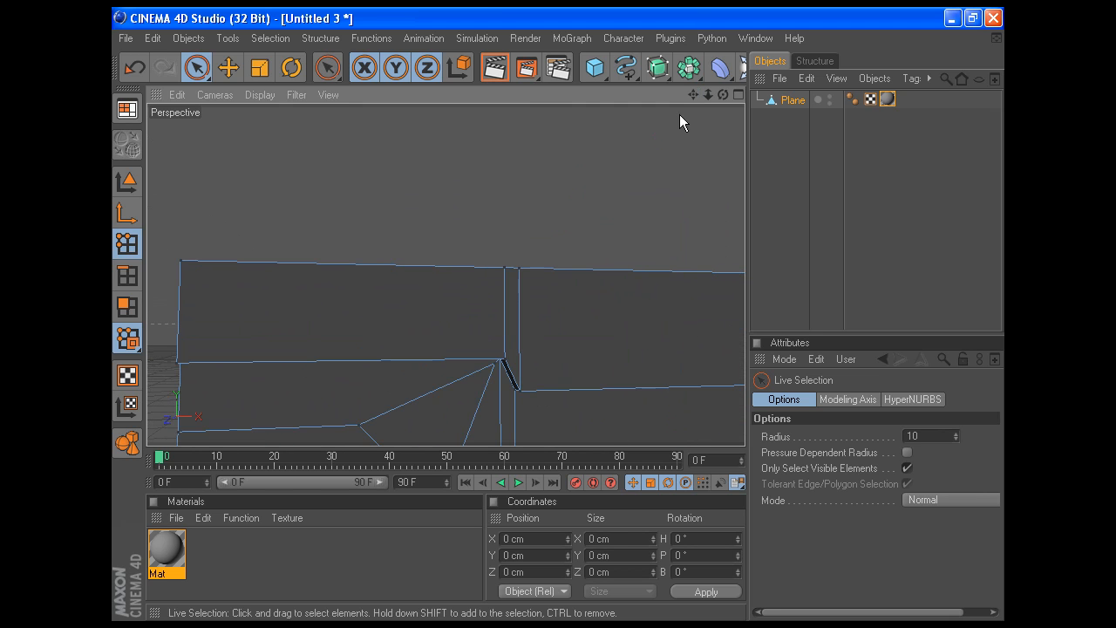
left_click_drag(723, 94, 772, 112)
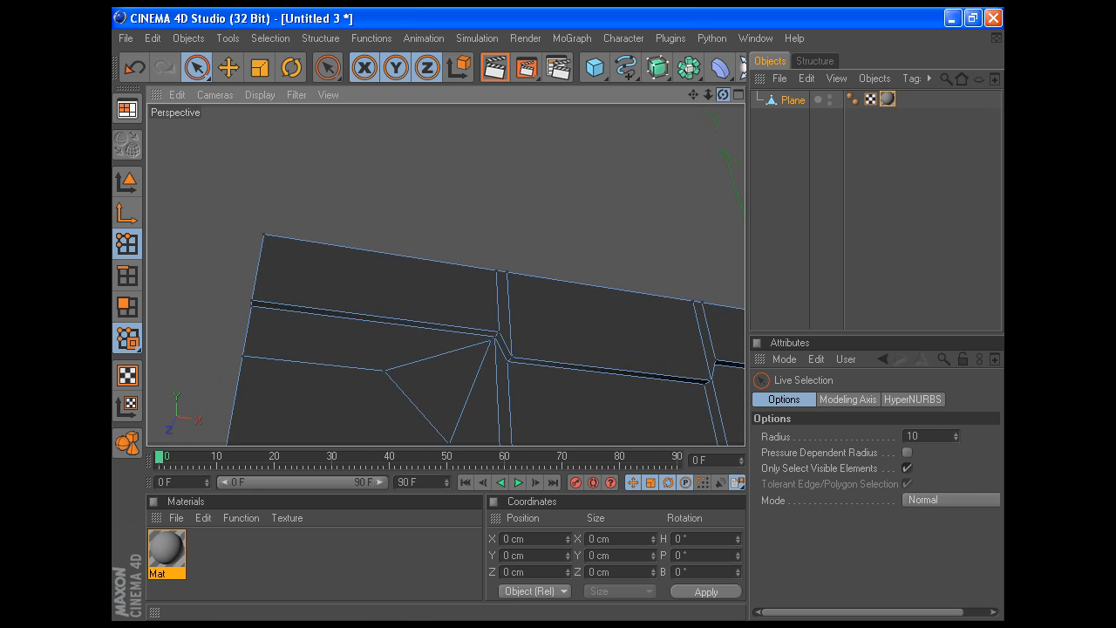
scroll(478, 356, "up", 2)
scroll(574, 271, "down", 1)
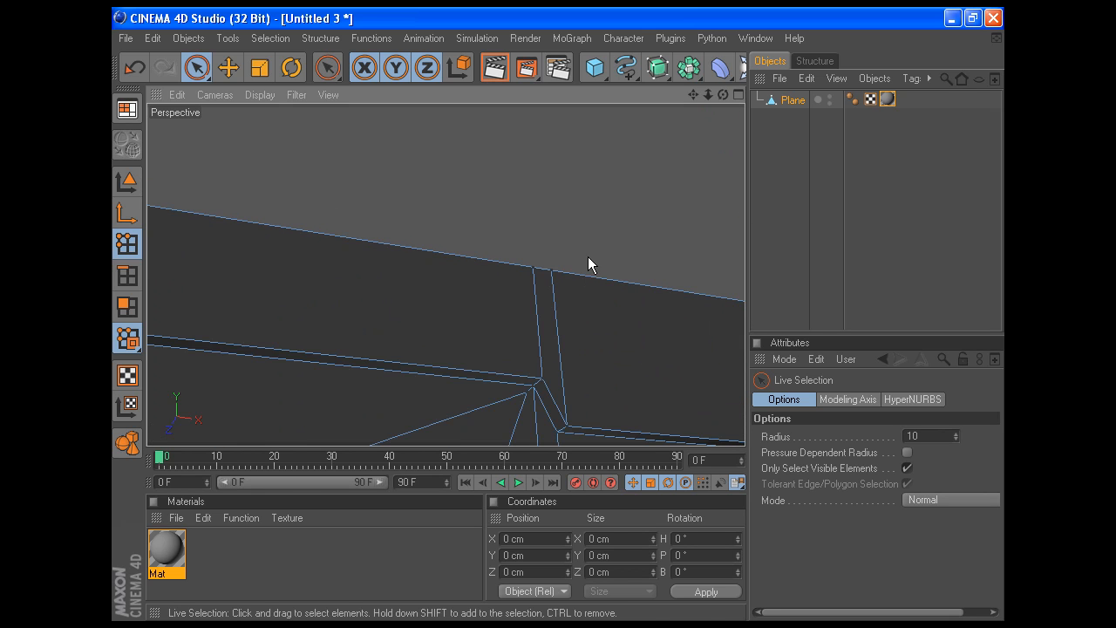
left_click_drag(694, 94, 691, 37)
left_click(525, 329)
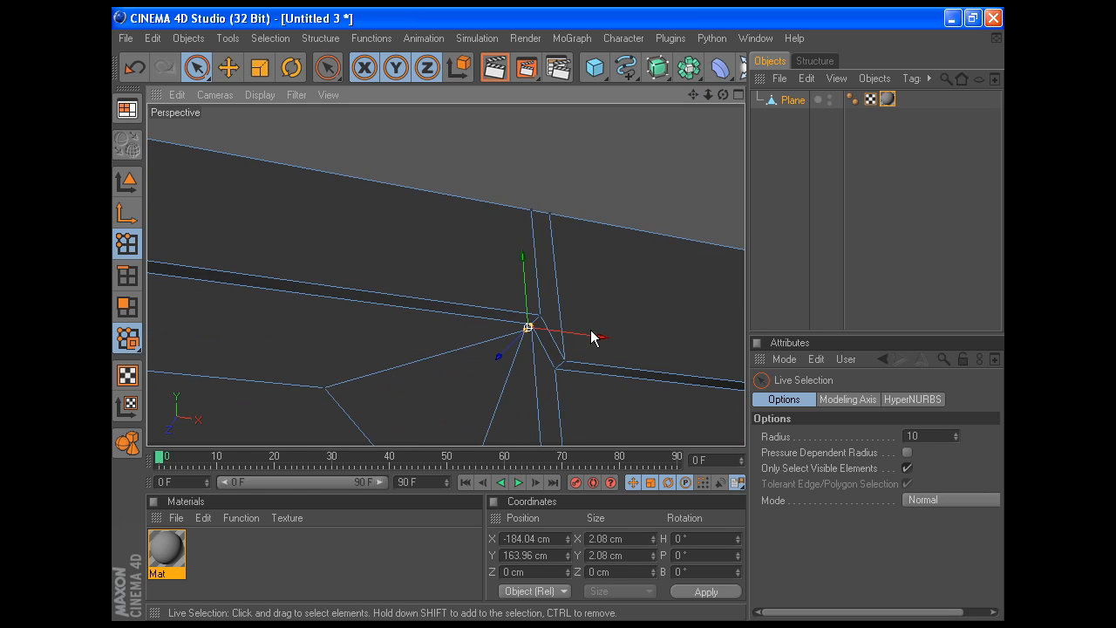
right_click(591, 336)
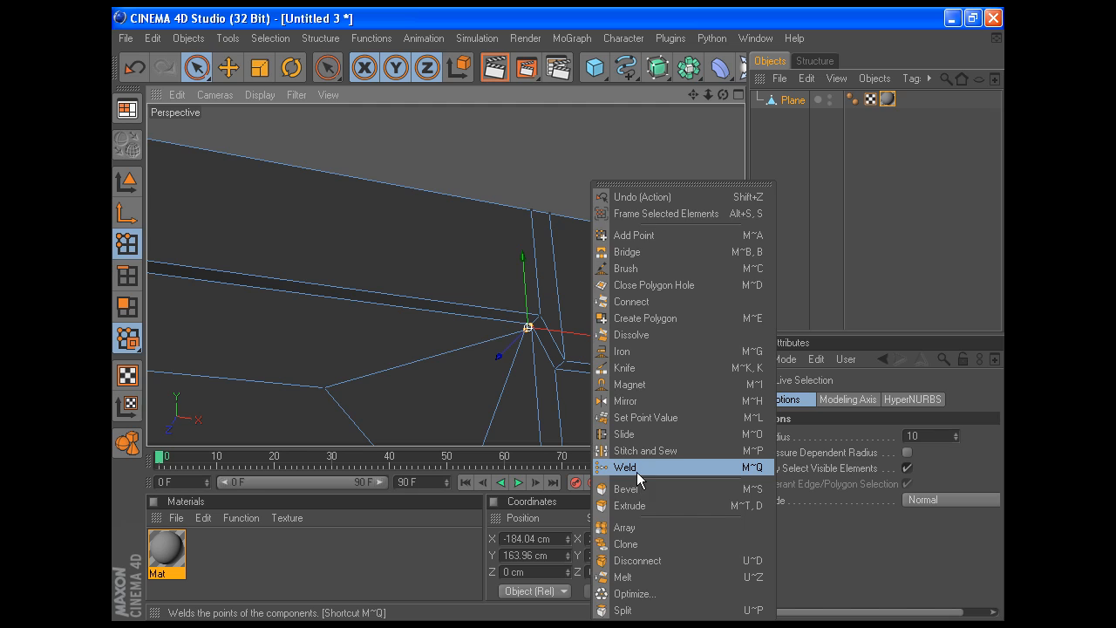
left_click(637, 469)
left_click(526, 330)
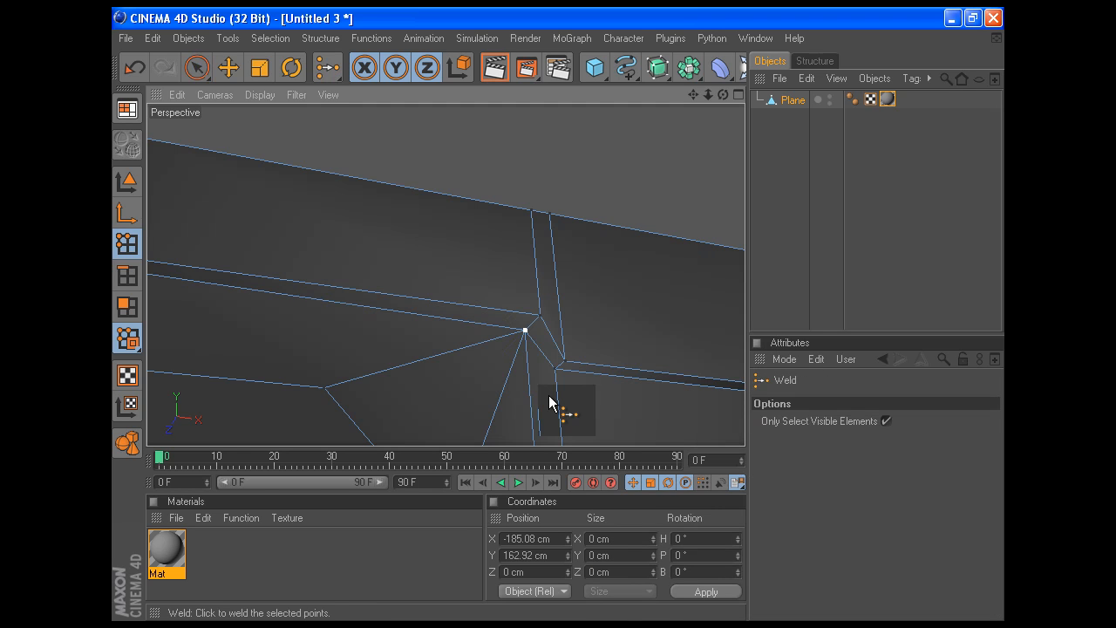
Weld the two close points at the left end panel's lower inner corner, at the bevel triangle's tip
left_click_drag(693, 95, 689, 4)
scroll(581, 340, "down", 5)
scroll(583, 345, "down", 1)
left_click_drag(723, 94, 690, 225)
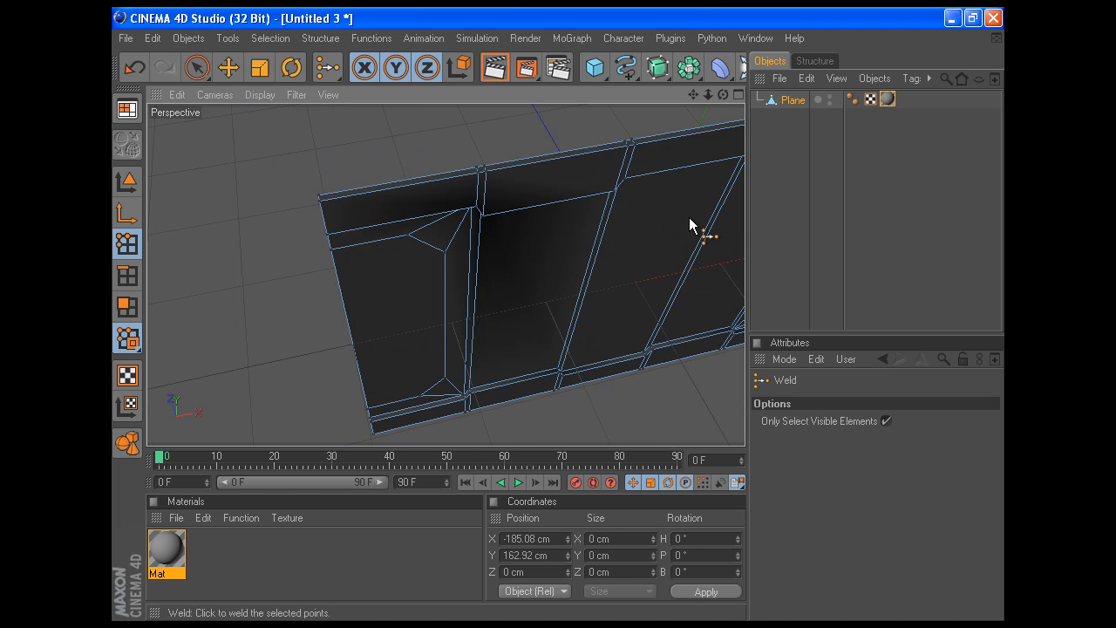
left_click_drag(699, 95, 566, 267)
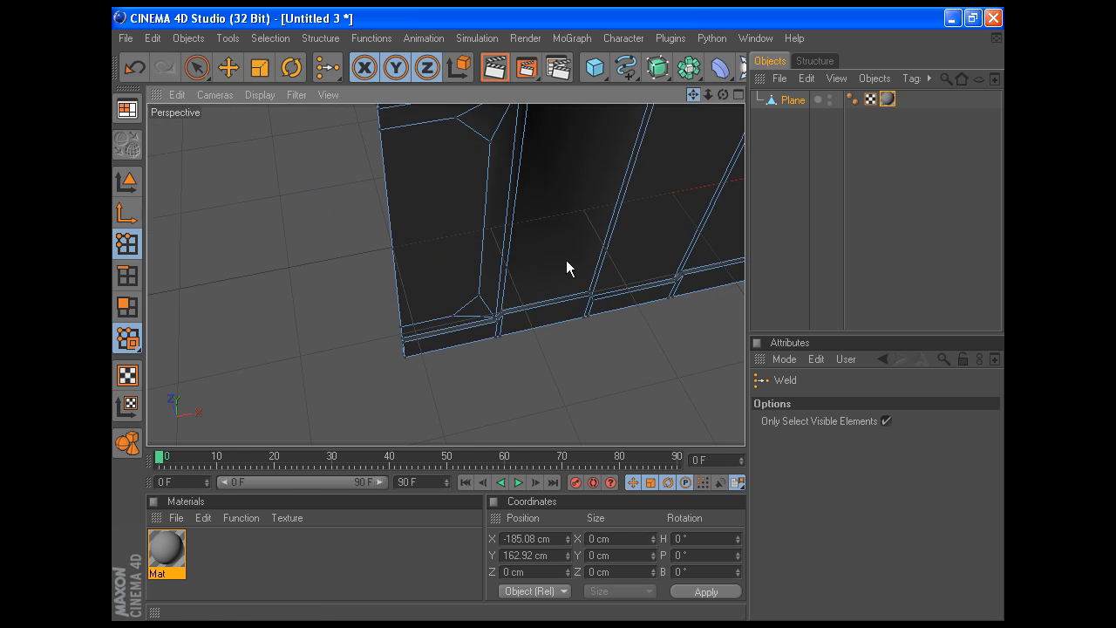
right_click_drag(510, 352, 740, 332, "alt")
mouse_move(693, 94)
left_mouse_down()
mouse_move(663, 70)
mouse_move(694, 99)
mouse_move(723, 77)
mouse_move(682, 74)
mouse_move(685, 39)
mouse_move(692, 95)
left_mouse_up()
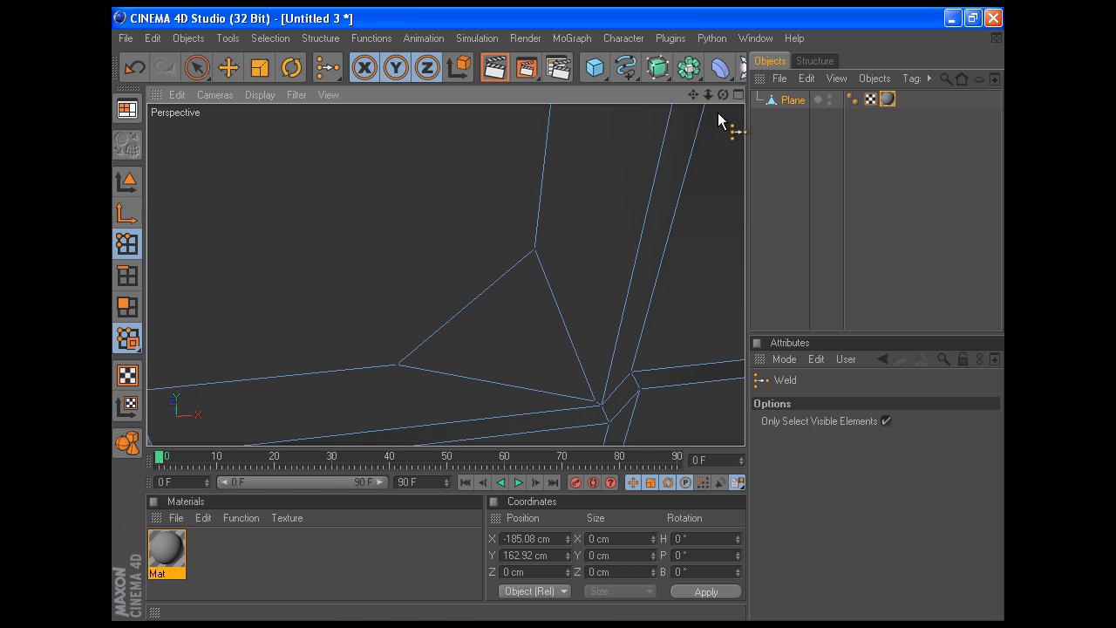
left_click(194, 68)
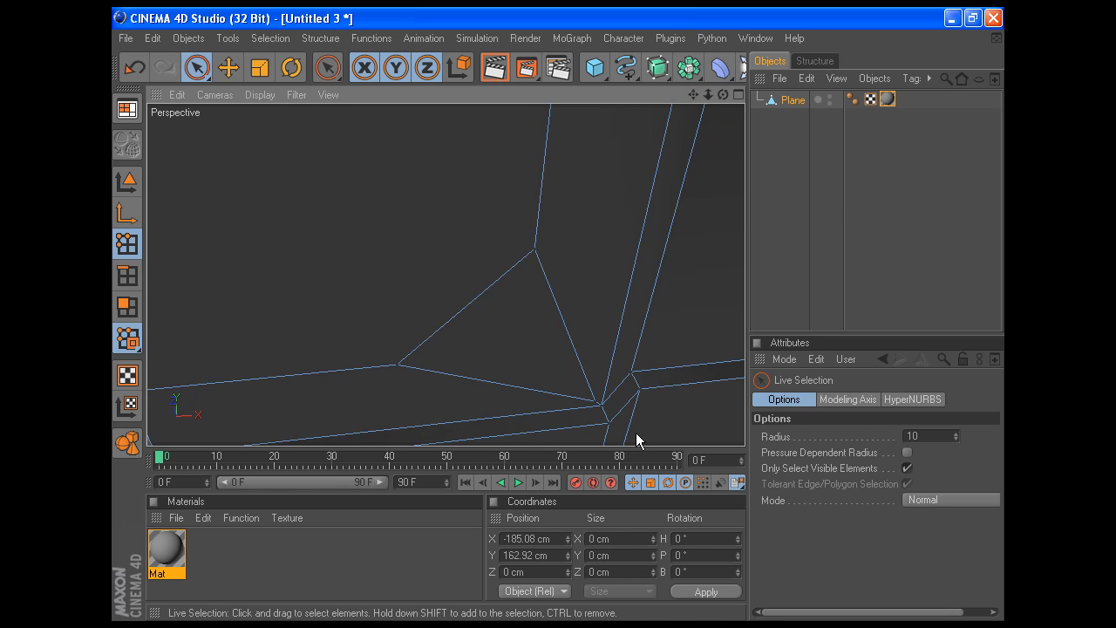
left_click(602, 407)
right_click(428, 218)
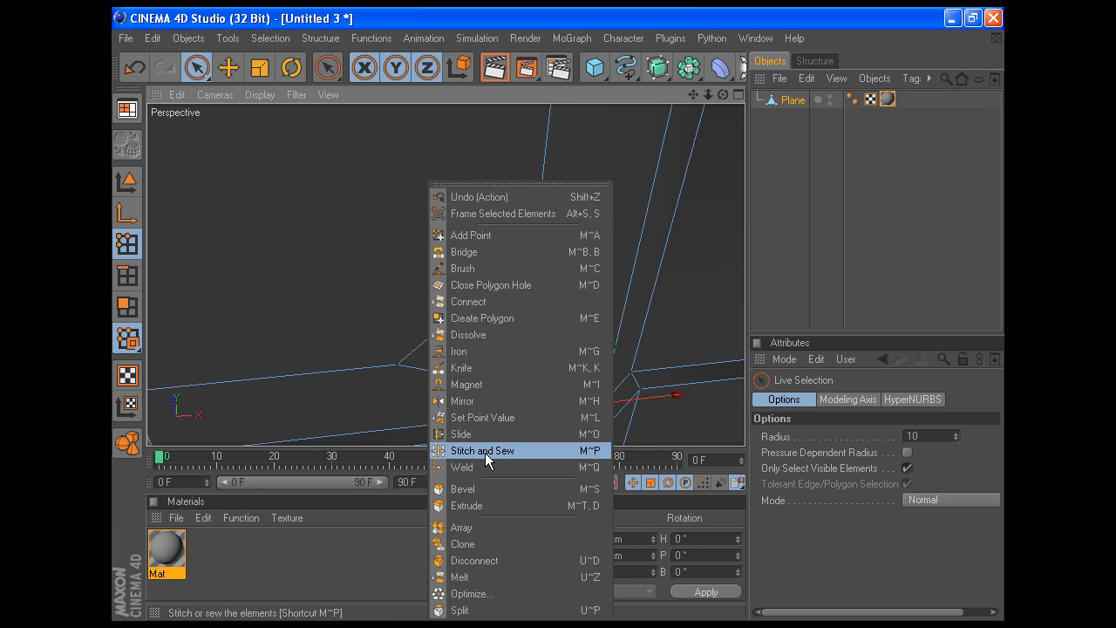
left_click(523, 467)
left_click(599, 403)
Weld the two close points at the right end panel's lower inner corner onto the frame's corner point
left_click_drag(694, 94, 335, 109)
left_click_drag(478, 404, 479, 404)
key("space")
left_click(392, 387)
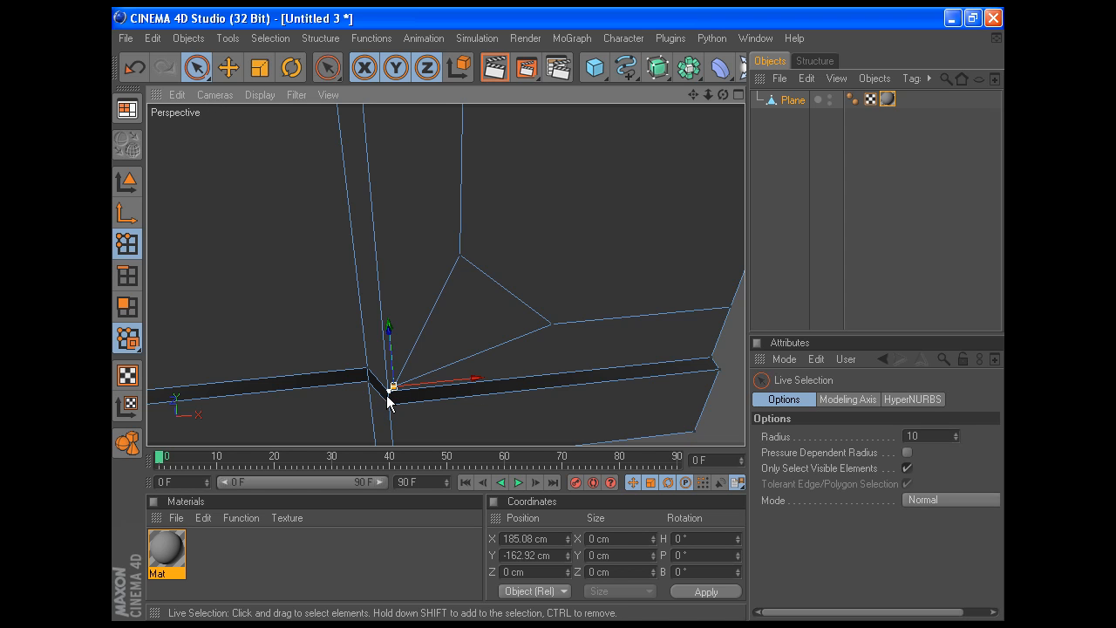
key("space")
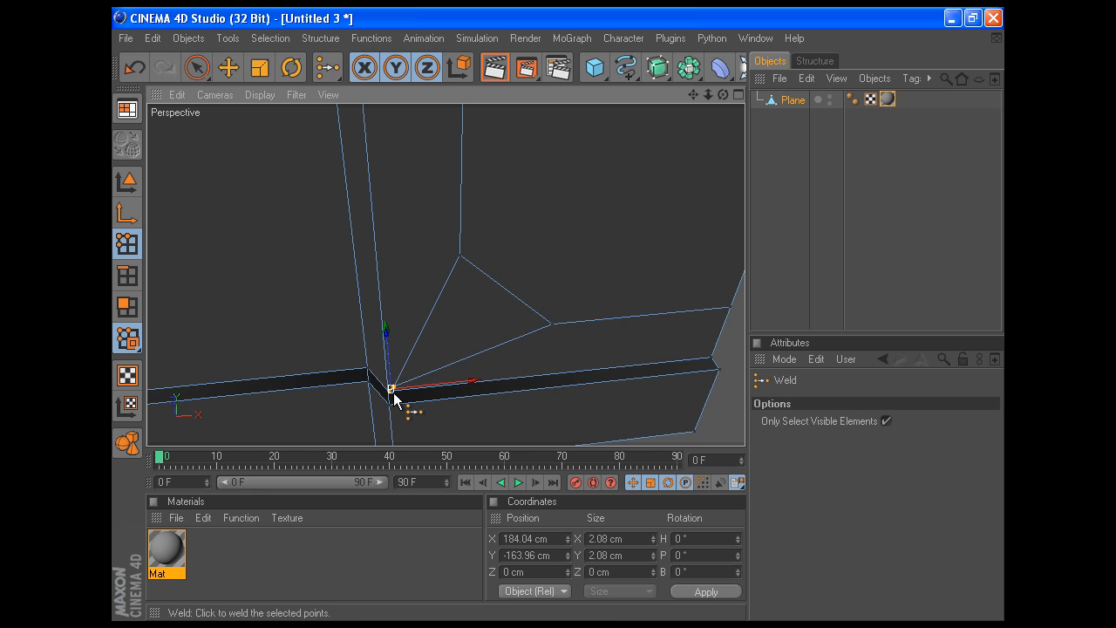
left_click(390, 390)
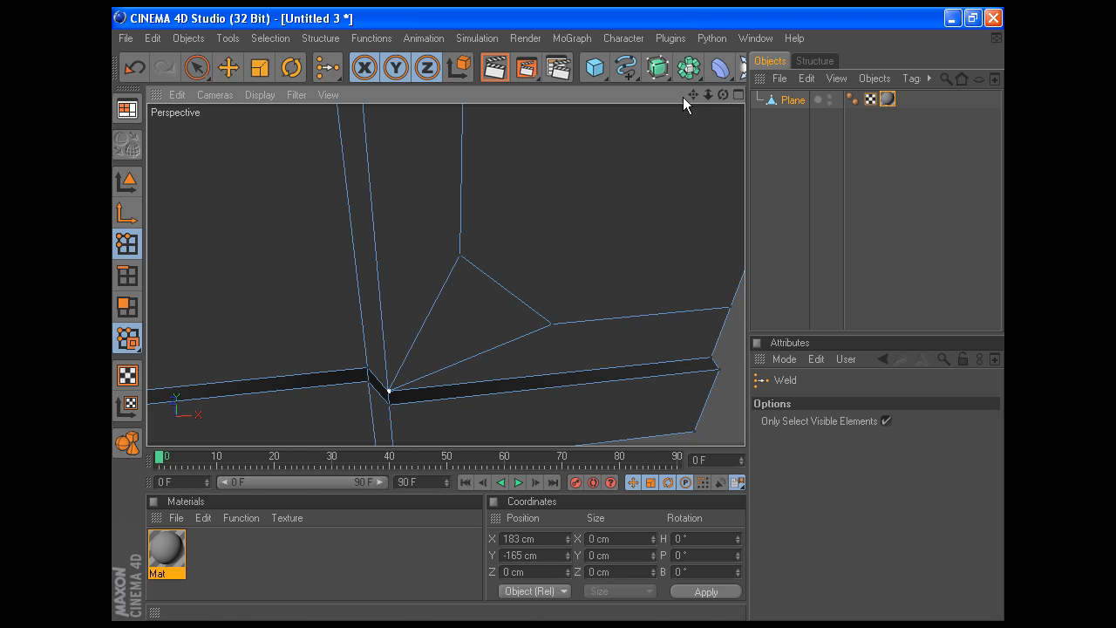
Weld the two close points at the right end panel's upper inner corner at their midpoint
left_click_drag(693, 94, 621, 183)
scroll(621, 183, "down", 3)
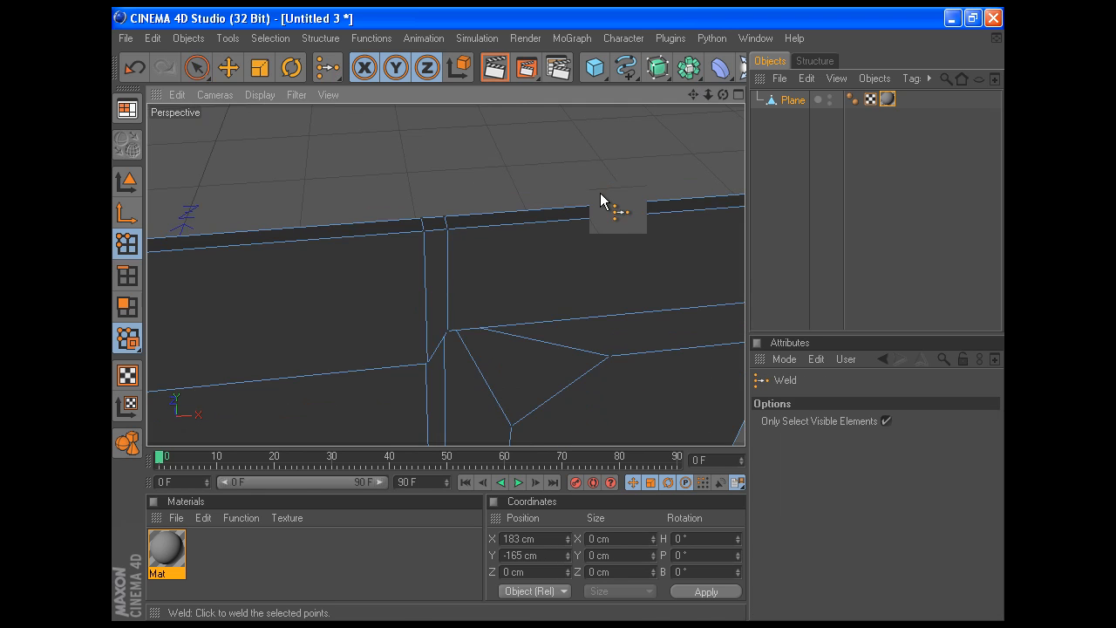
left_click_drag(724, 96, 693, 140)
scroll(436, 146, "up", 5)
left_click_drag(694, 94, 694, 238)
scroll(443, 243, "up", 4)
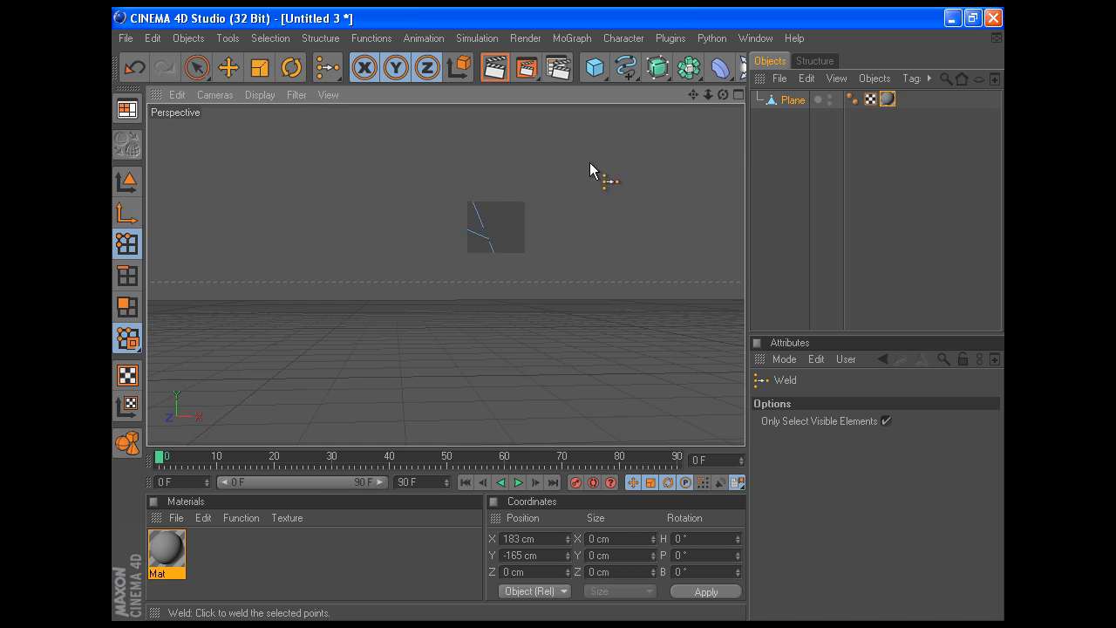
left_click_drag(769, 114, 693, 86)
left_click(199, 69)
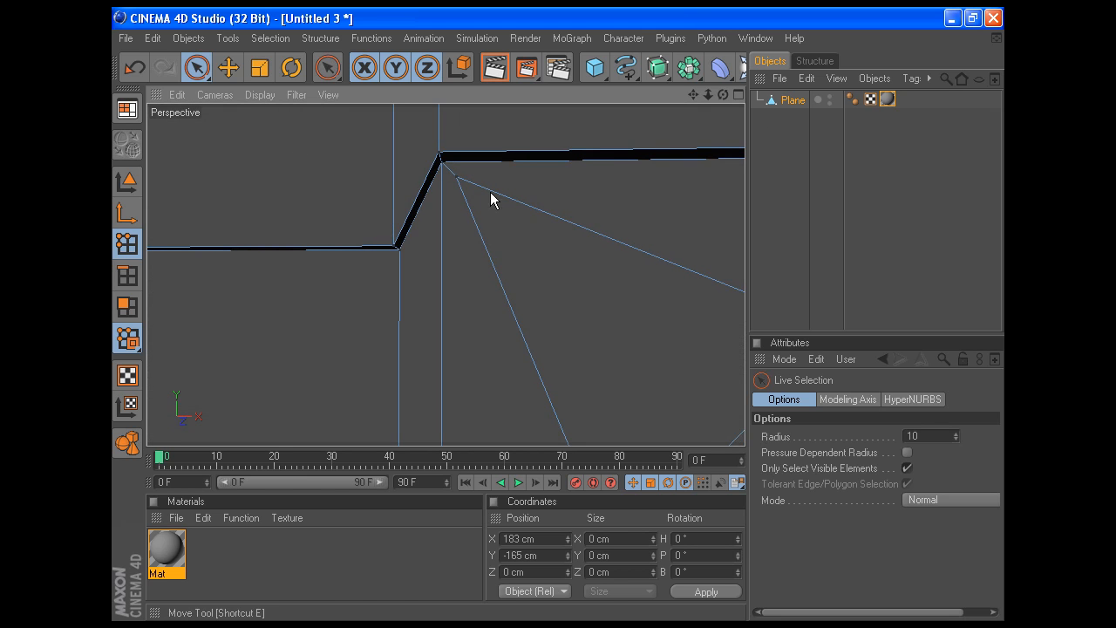
left_click(450, 174)
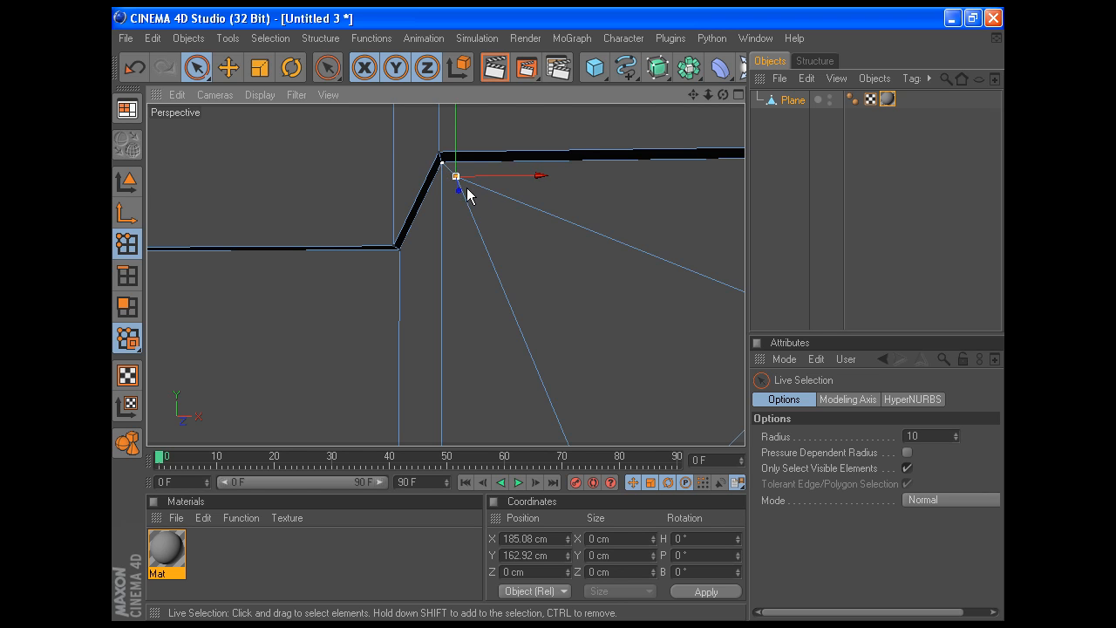
left_click(442, 163, "shift")
key("m")
key("q")
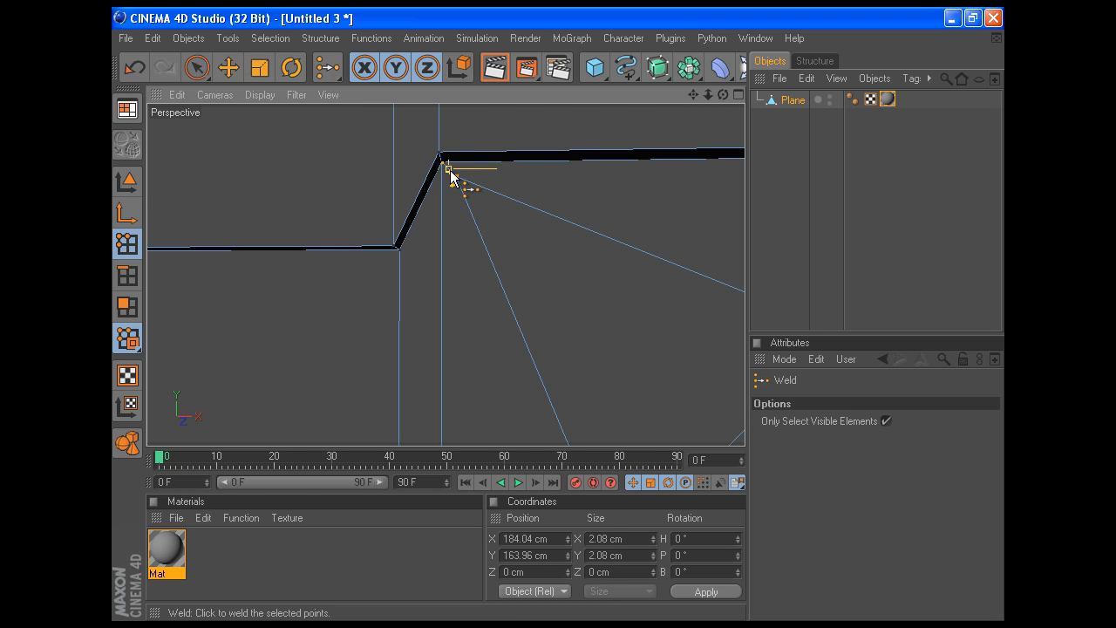
left_click(450, 175)
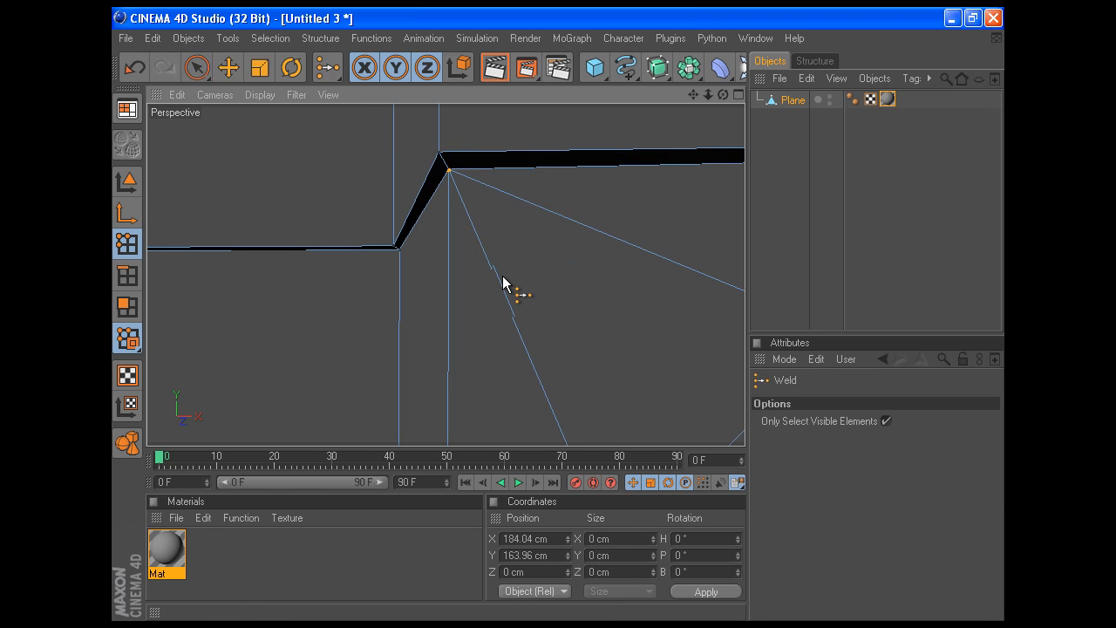
left_click(197, 68)
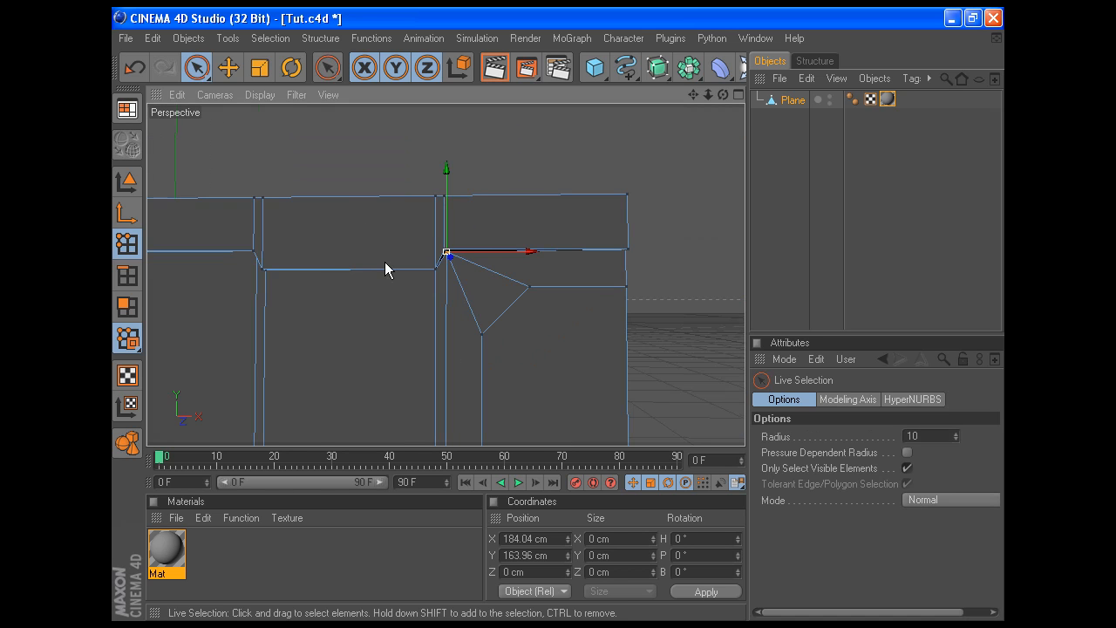
scroll(384, 262, "down", 3)
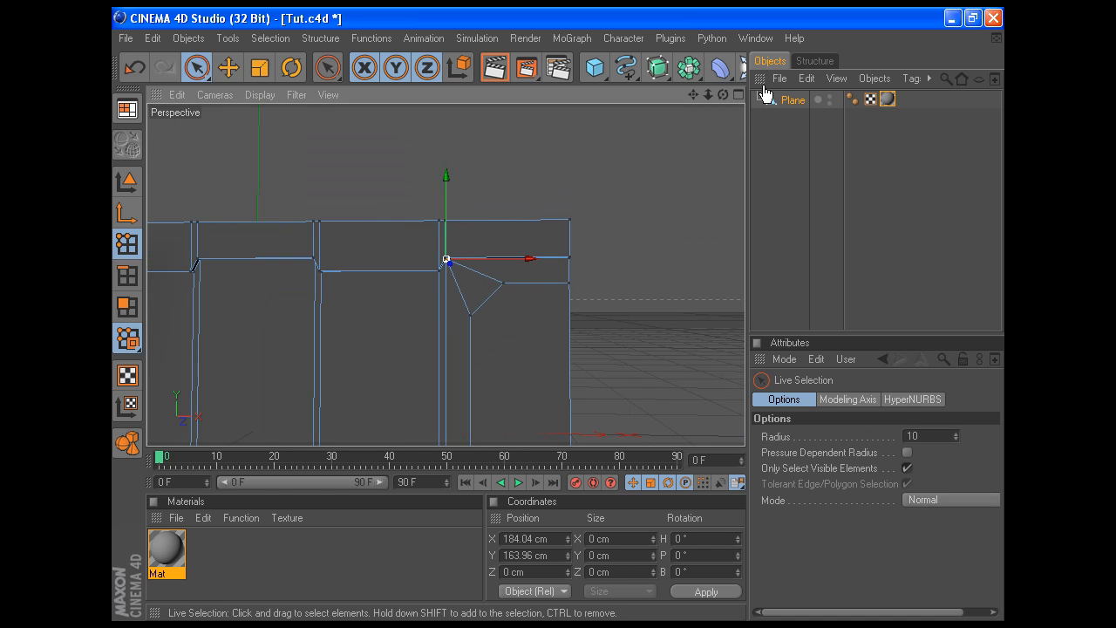
Select the large chamfered faces of the left and right end panels and extrude them by -5 cm
left_click_drag(693, 94, 773, 0)
scroll(511, 325, "down", 4)
left_click(126, 306)
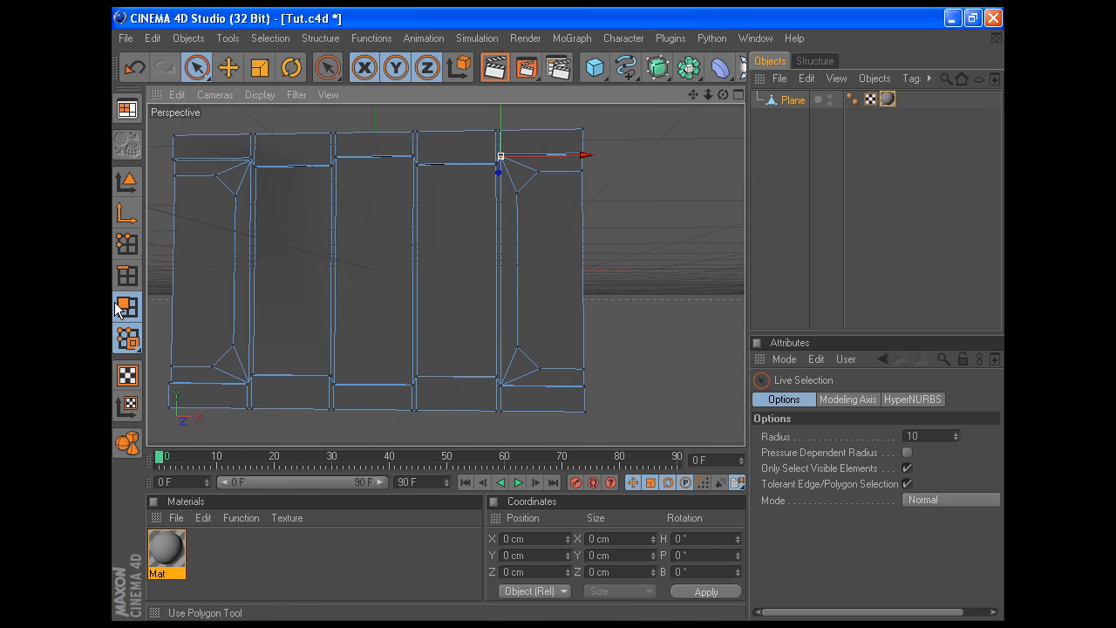
left_click(201, 282)
left_click(202, 282)
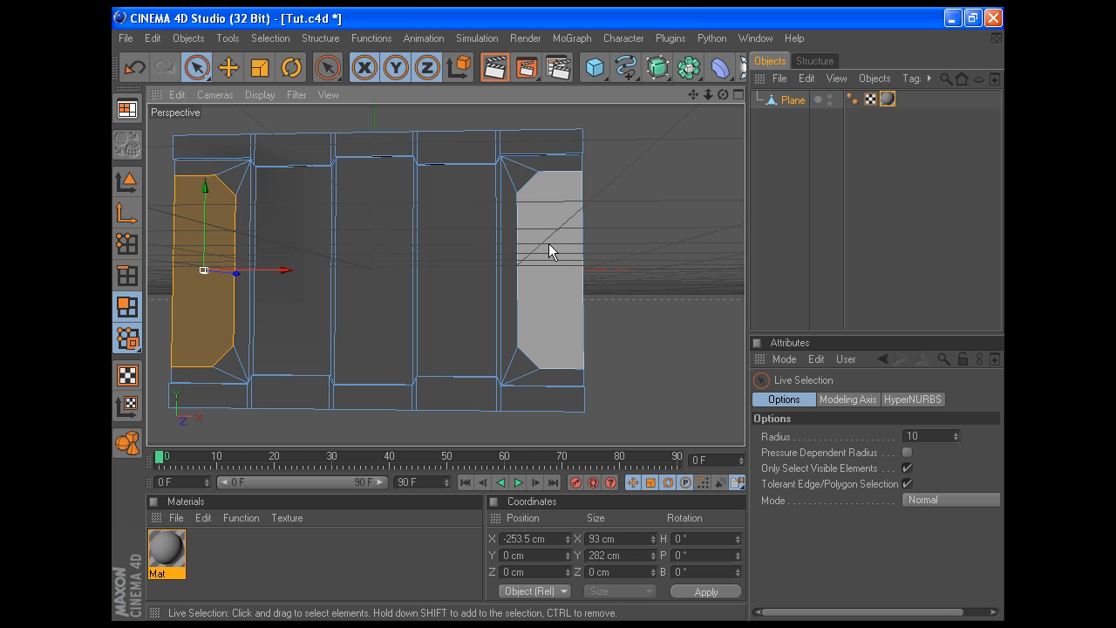
left_click(568, 253, "shift")
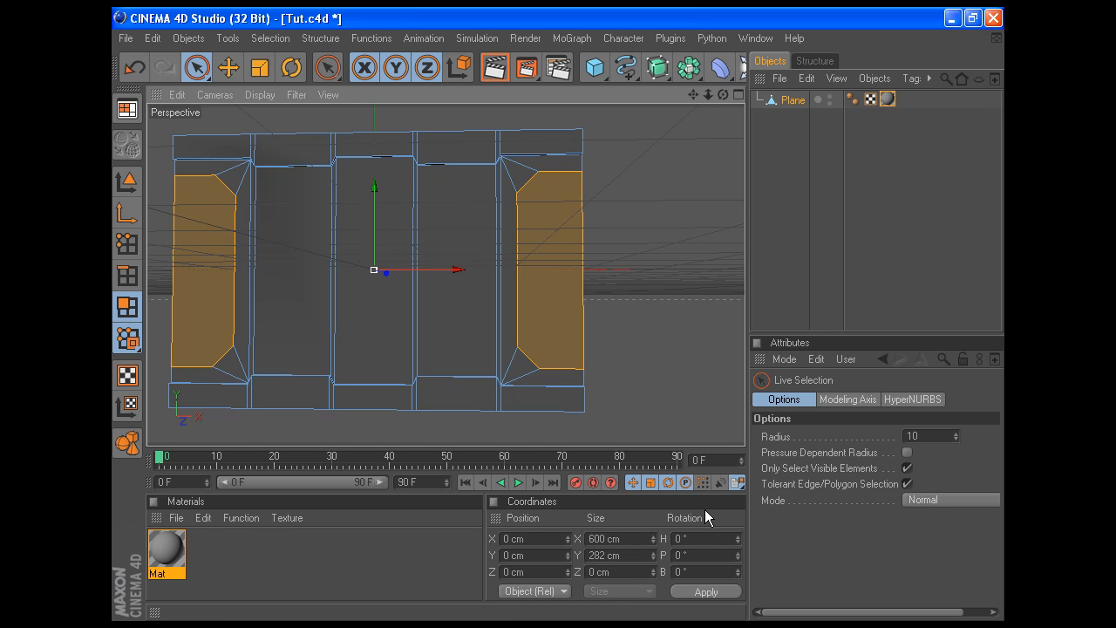
right_click(656, 340)
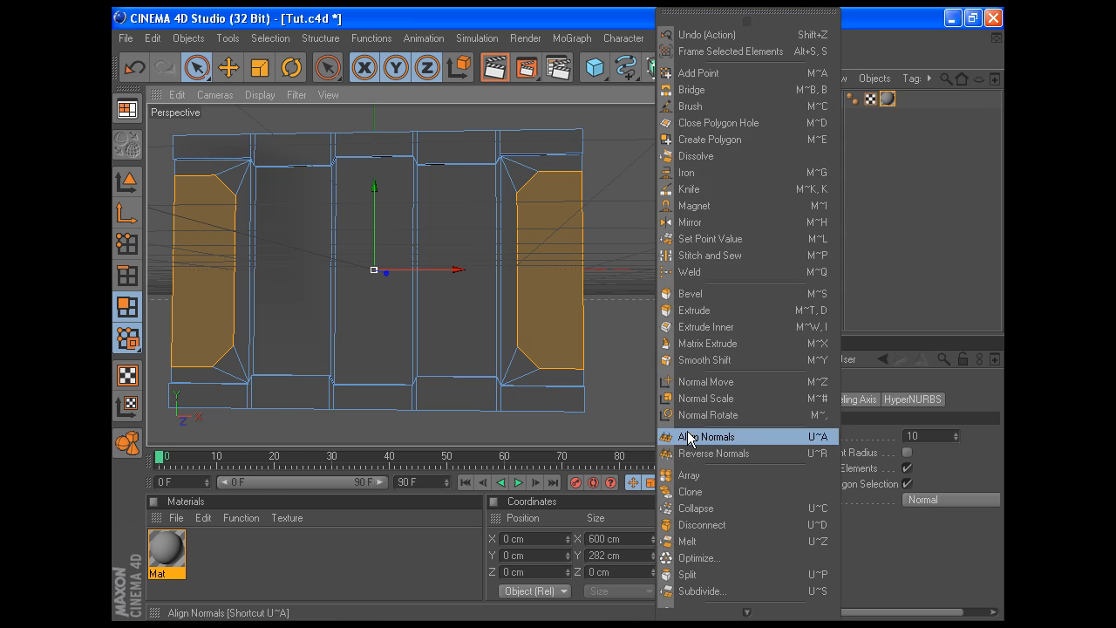
left_click(706, 311)
left_click(872, 452)
key("BackSpace")
type("-5")
left_click(785, 602)
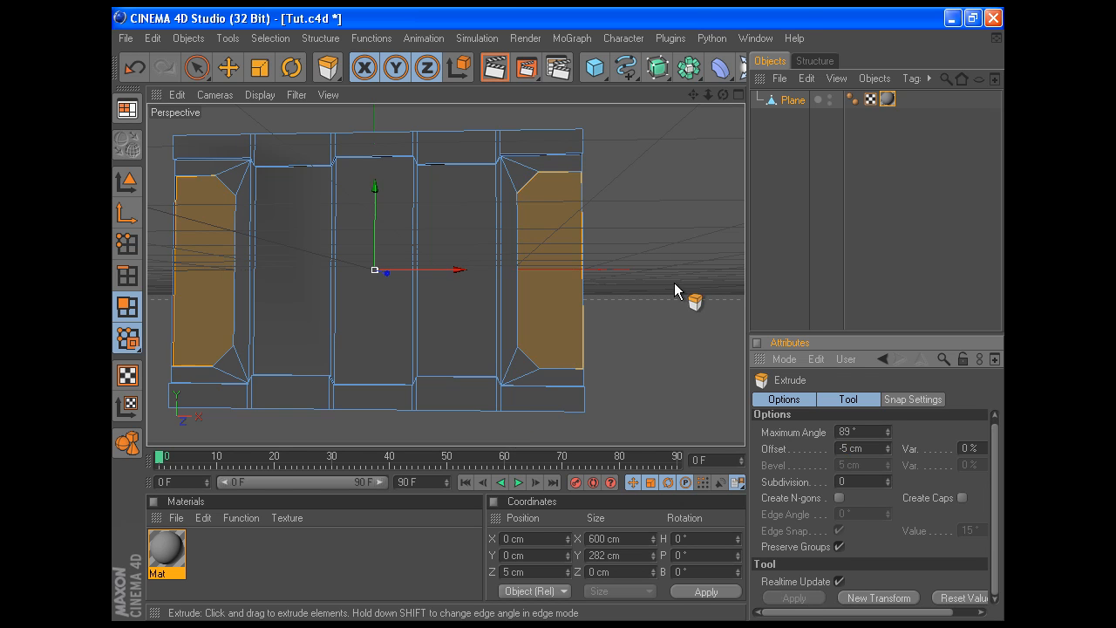
Apply an inner extrusion with a 5 cm offset to the two selected end panel faces
right_click(625, 228)
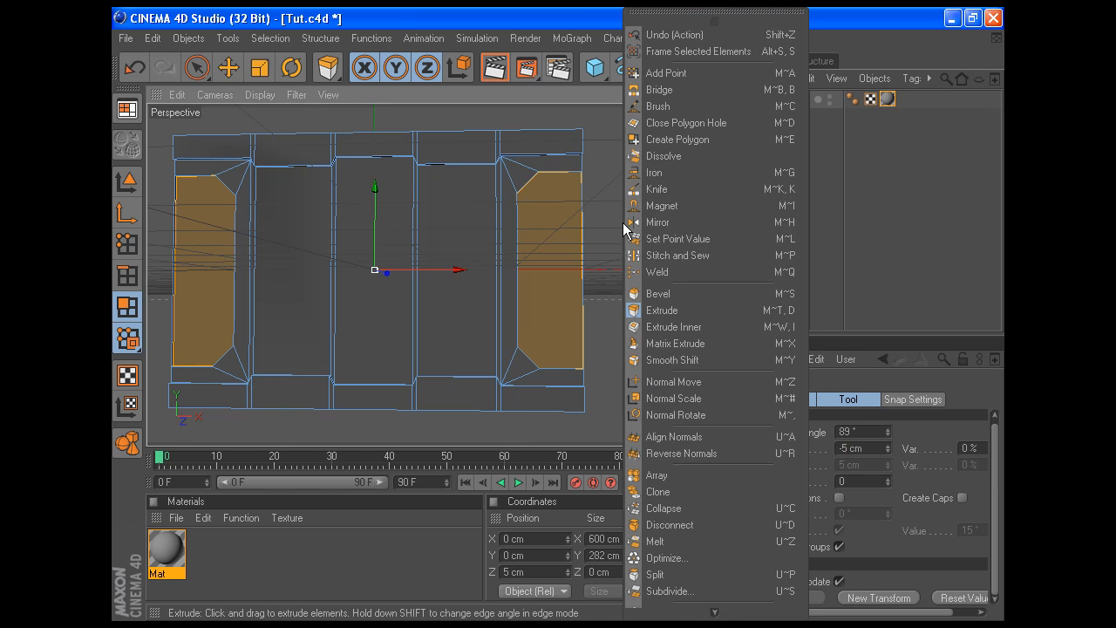
left_click(671, 326)
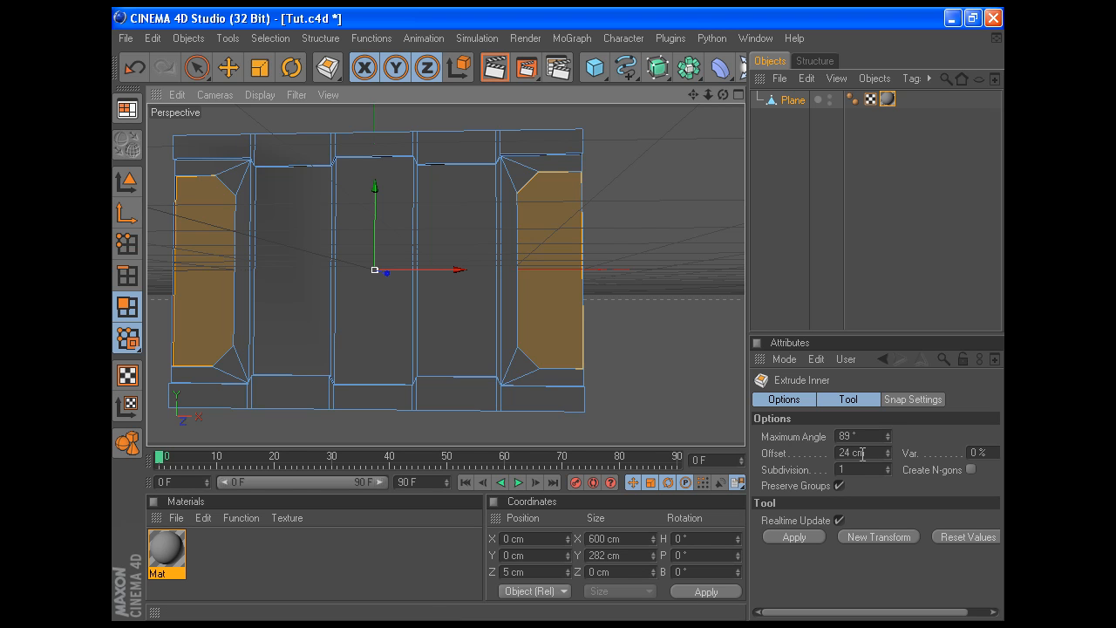
left_click(869, 454)
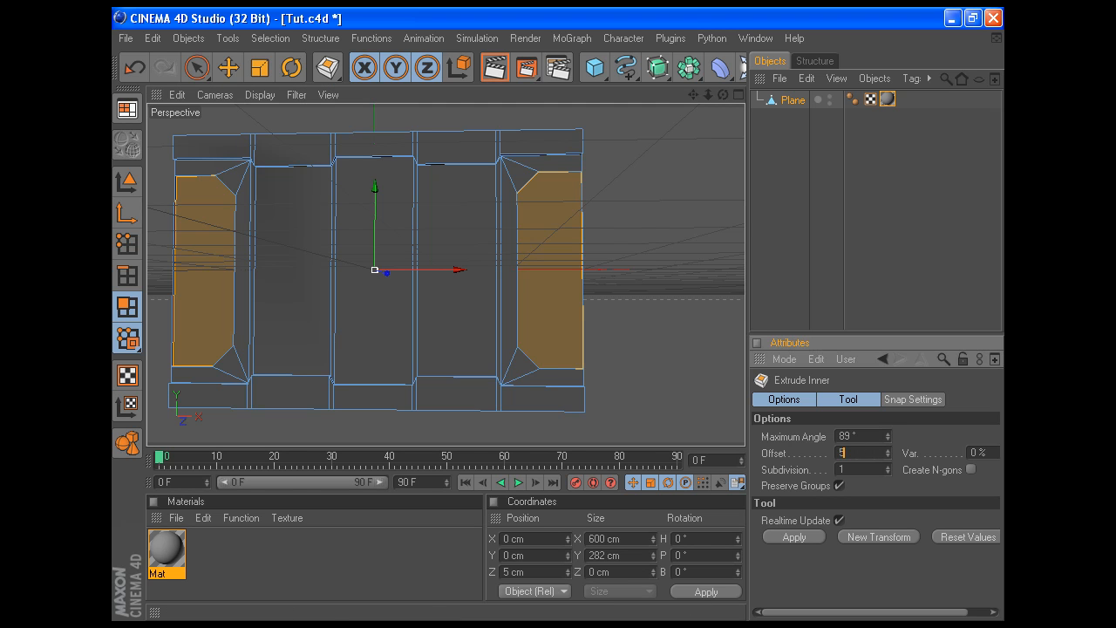
type("5")
left_click(796, 537)
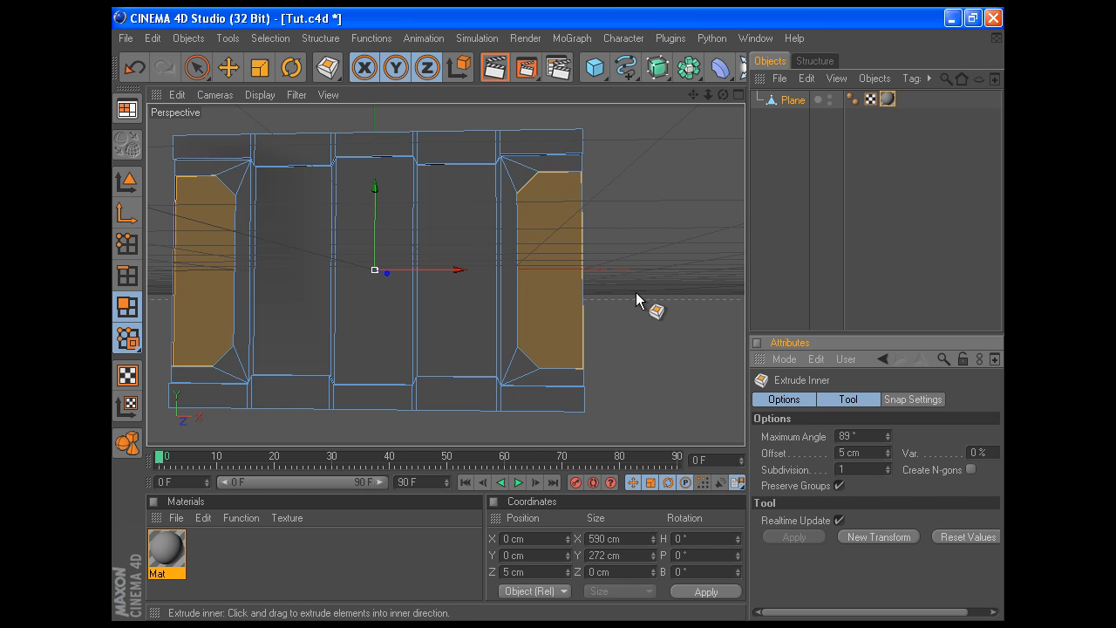
Extrude the two inset end panel faces by -20 cm to recess them
right_click(629, 276)
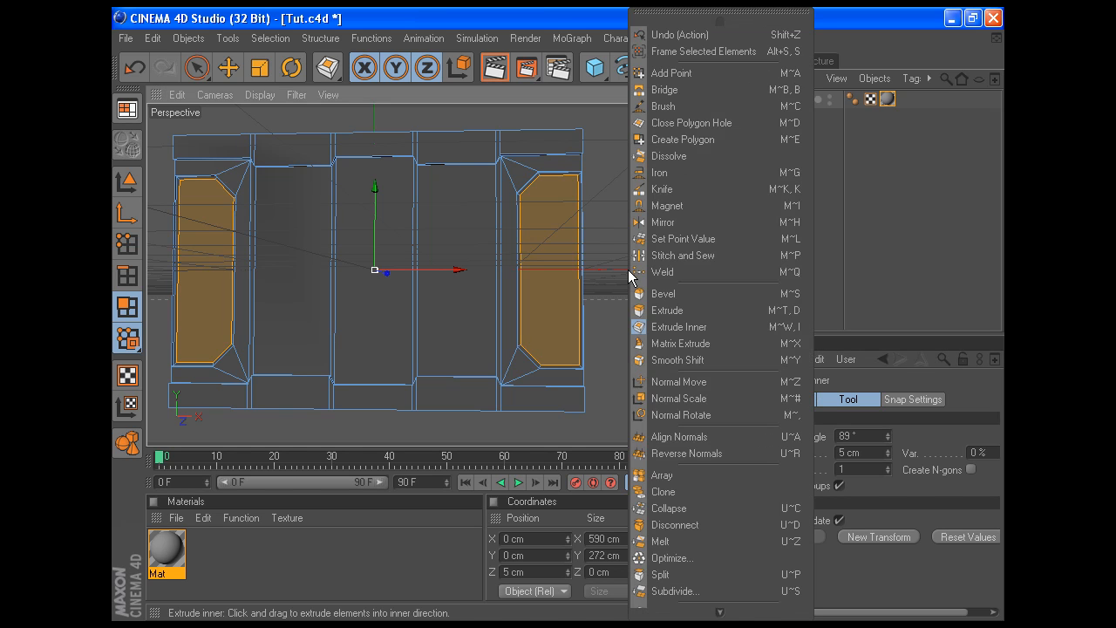
left_click(668, 310)
left_click(867, 454)
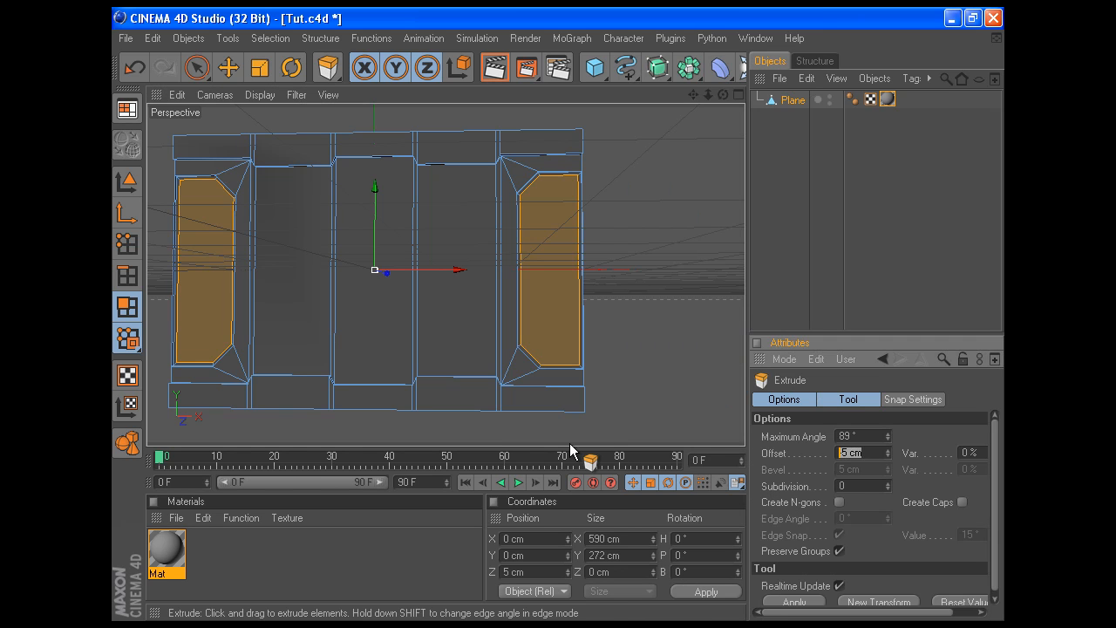
type("-20")
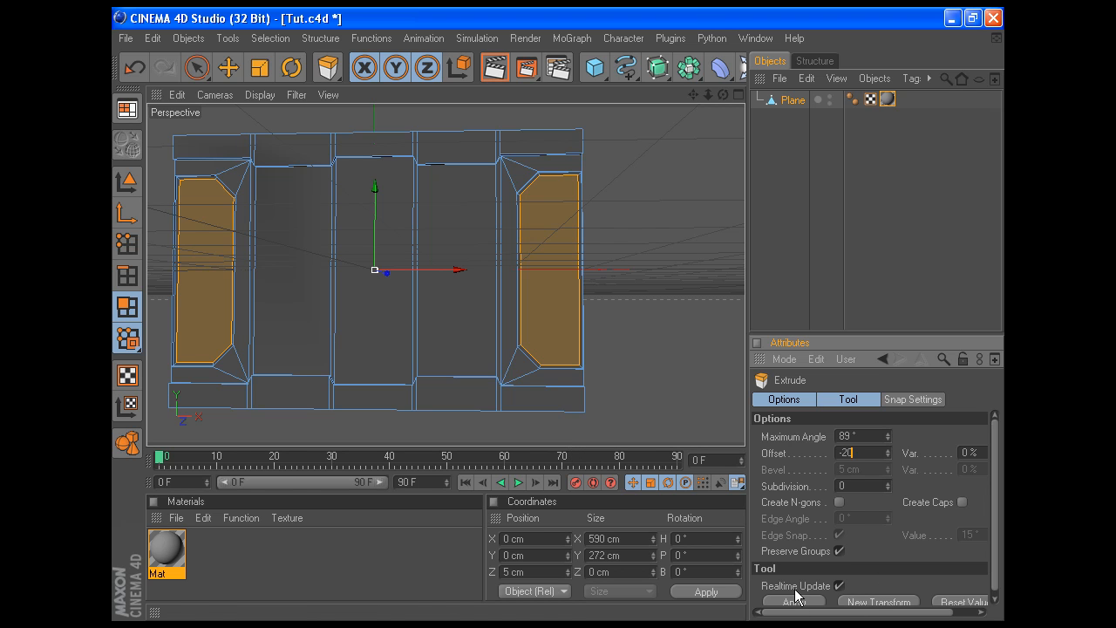
left_click(794, 601)
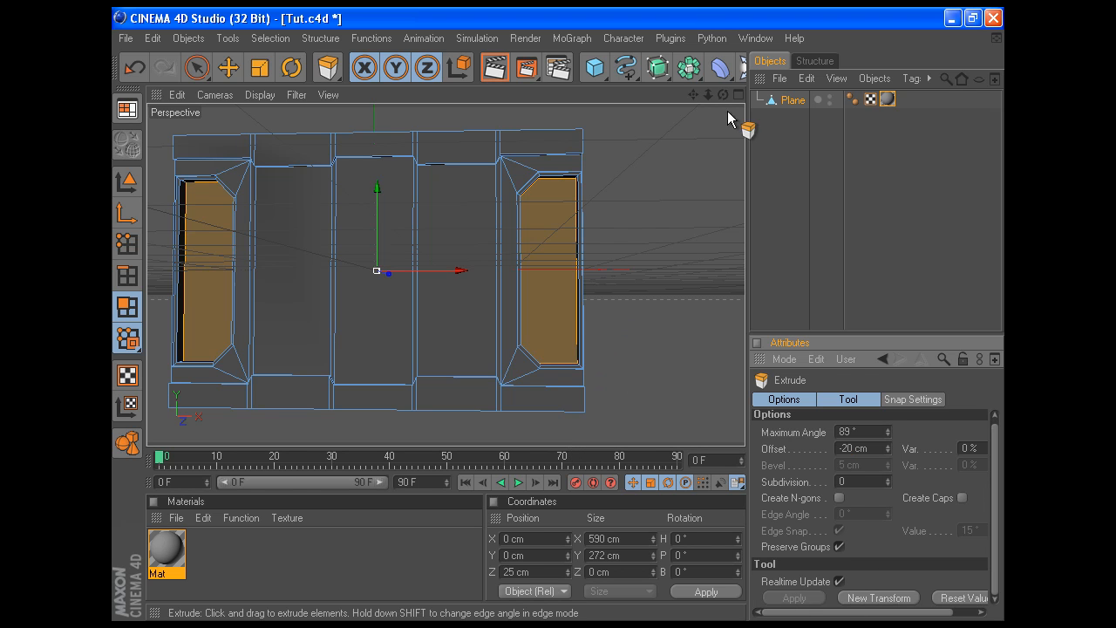
Select the narrow outer side faces along the right end panel's recess and delete them
mouse_move(724, 94)
left_mouse_down()
mouse_move(689, 98)
mouse_move(720, 115)
left_mouse_up()
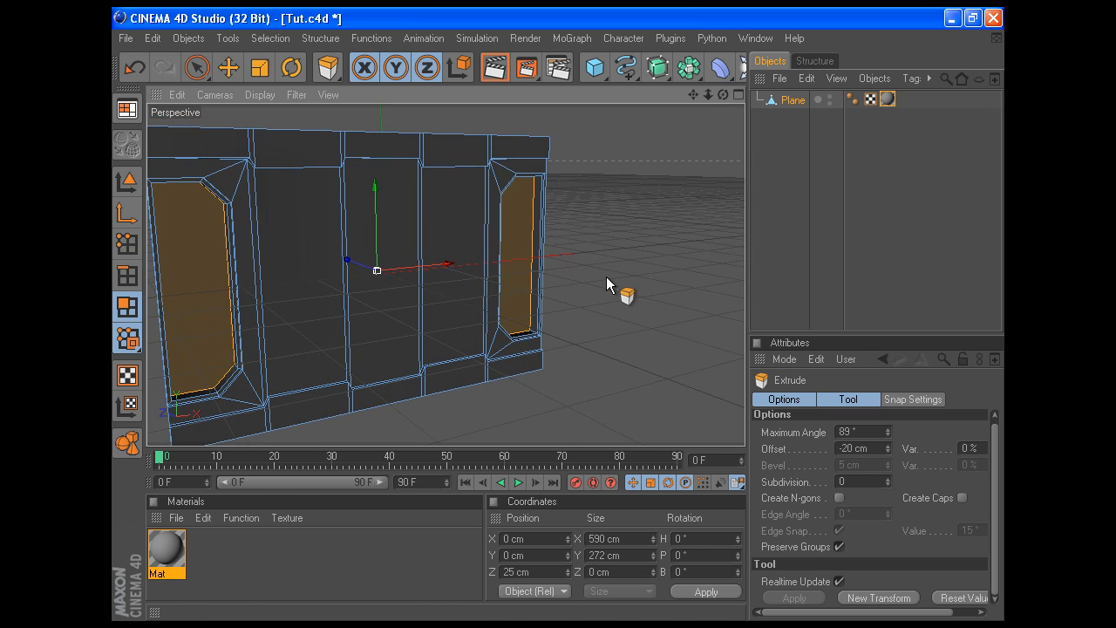
left_click(196, 67)
left_click(542, 238)
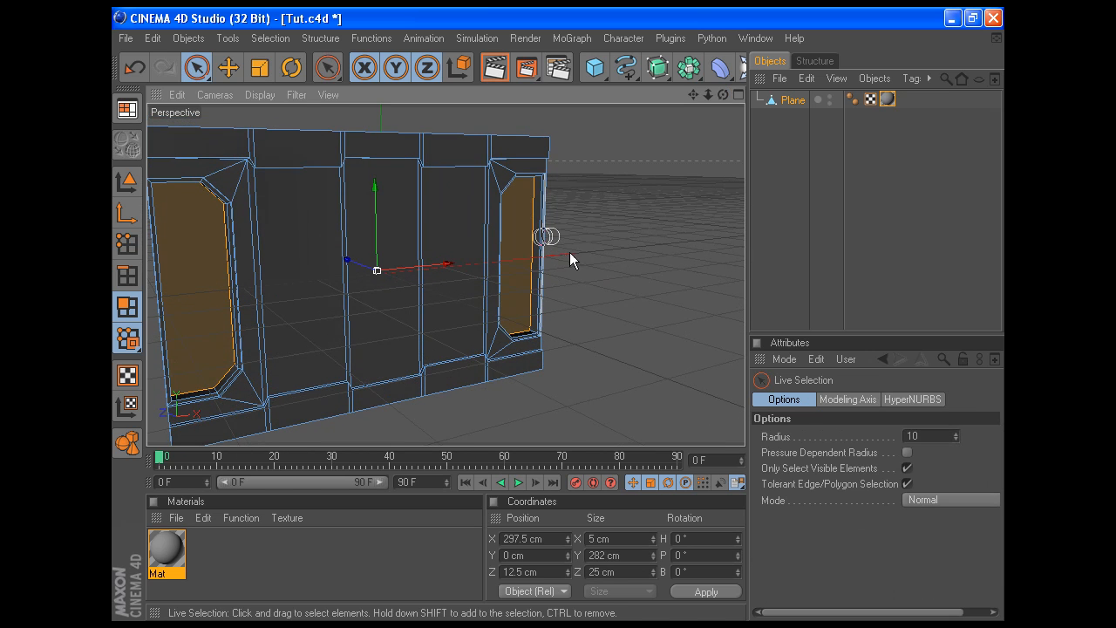
key("Delete")
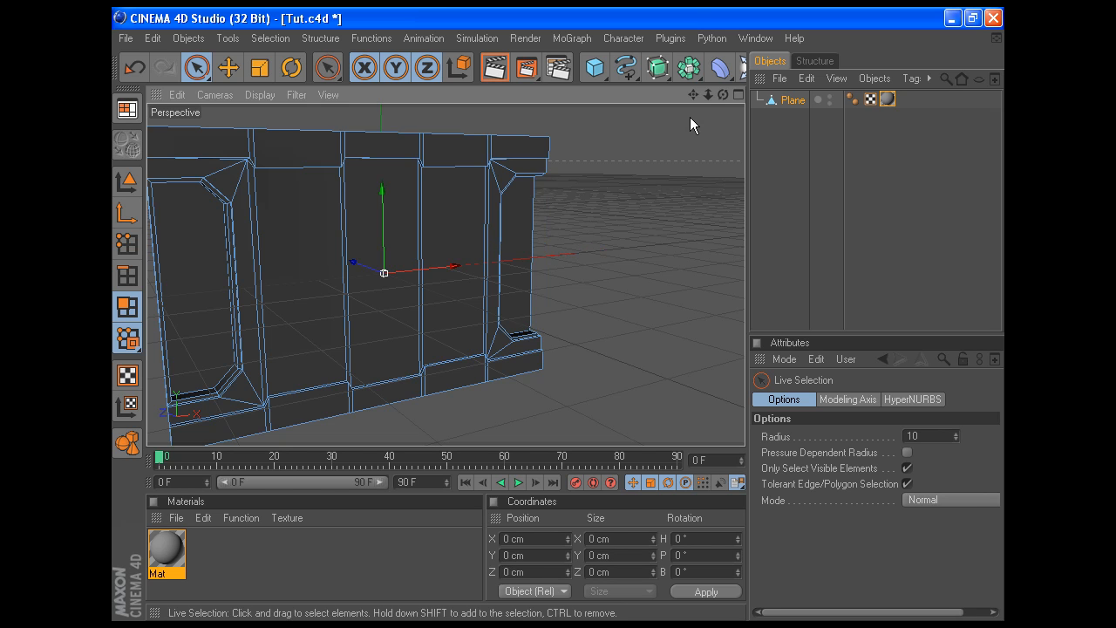
Select the narrow outer side faces along the left end panel's recess and delete them
left_click_drag(723, 95, 572, 157)
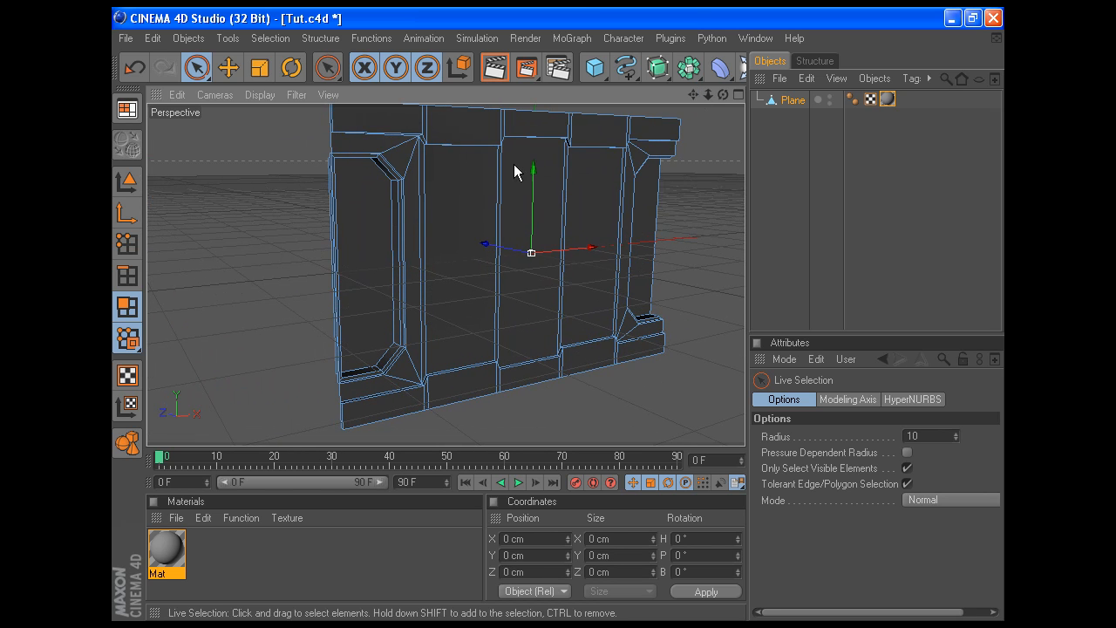
left_click_drag(723, 94, 602, 101)
left_click(324, 234)
left_click(301, 328)
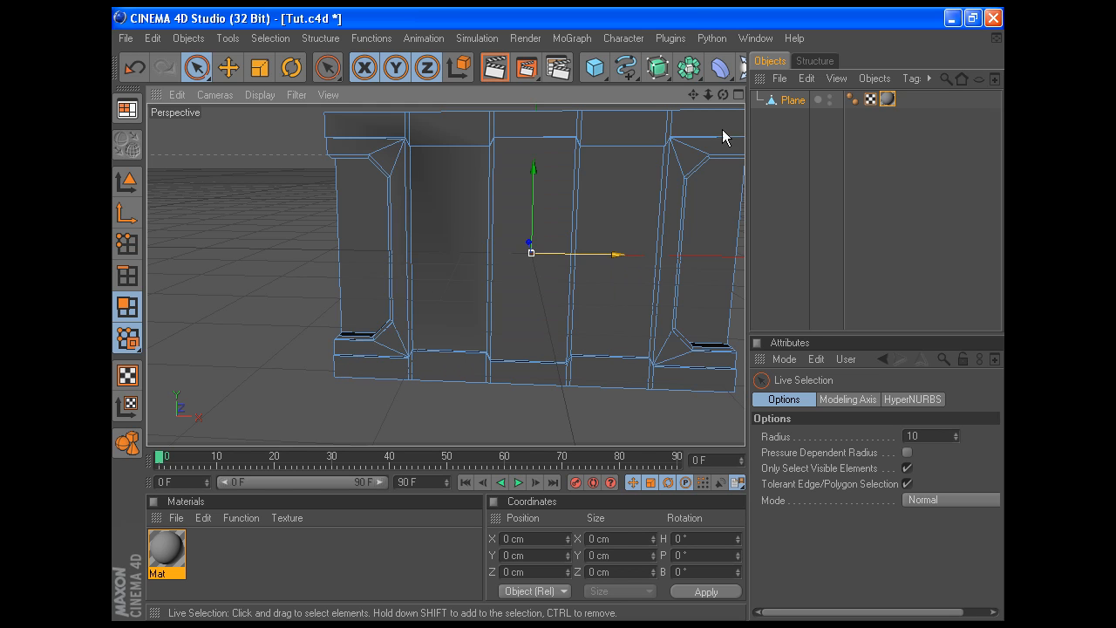
In the front view, flatten all points along the wall's left edge to X position -300 cm and X size 0
left_click(740, 96)
left_click(739, 272)
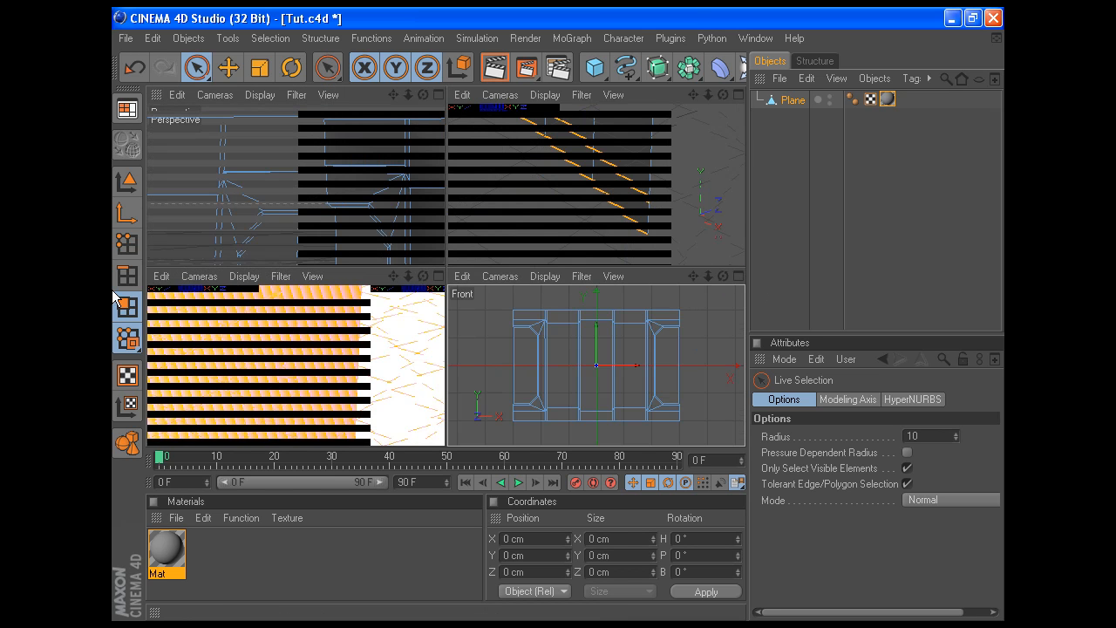
left_click_drag(196, 67, 259, 87)
left_click_drag(234, 144, 295, 458)
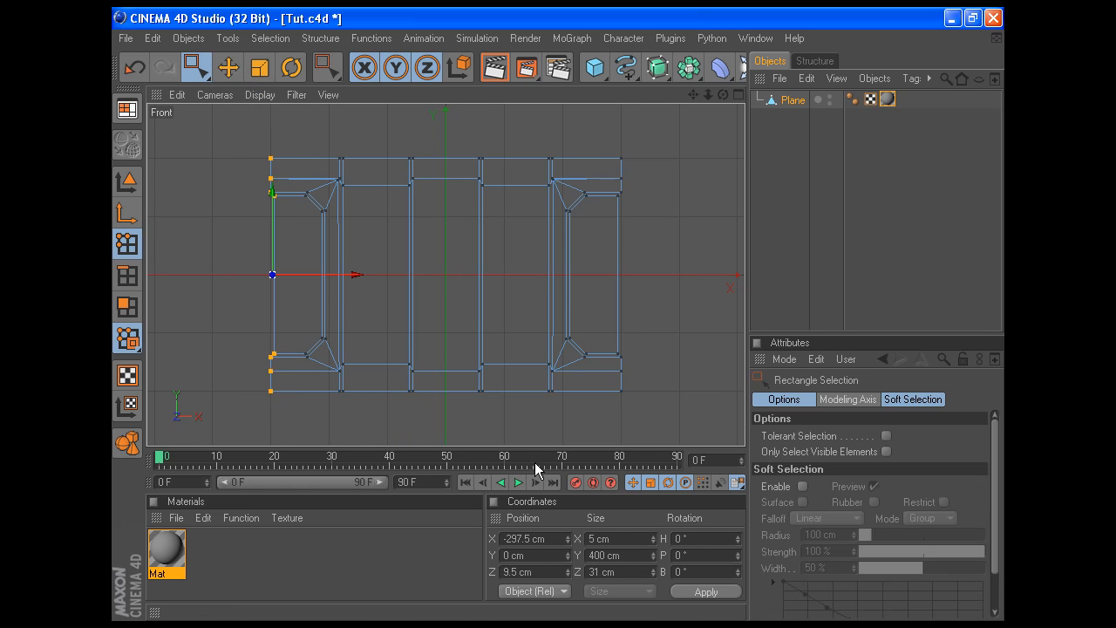
double_click(549, 538)
key("BackSpace")
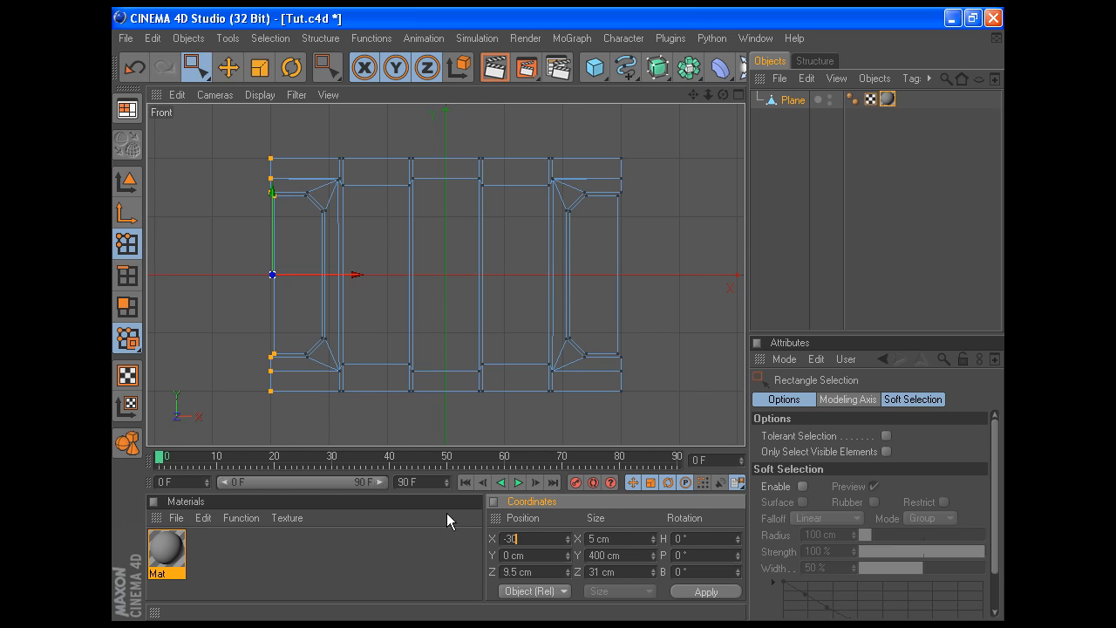
key("Tab")
left_click(722, 590)
Flatten all points along the wall's right edge to X position 300 cm and X size 0
left_click_drag(613, 141, 656, 406)
double_click(556, 539)
type("300")
double_click(637, 538)
type("0")
left_click(706, 593)
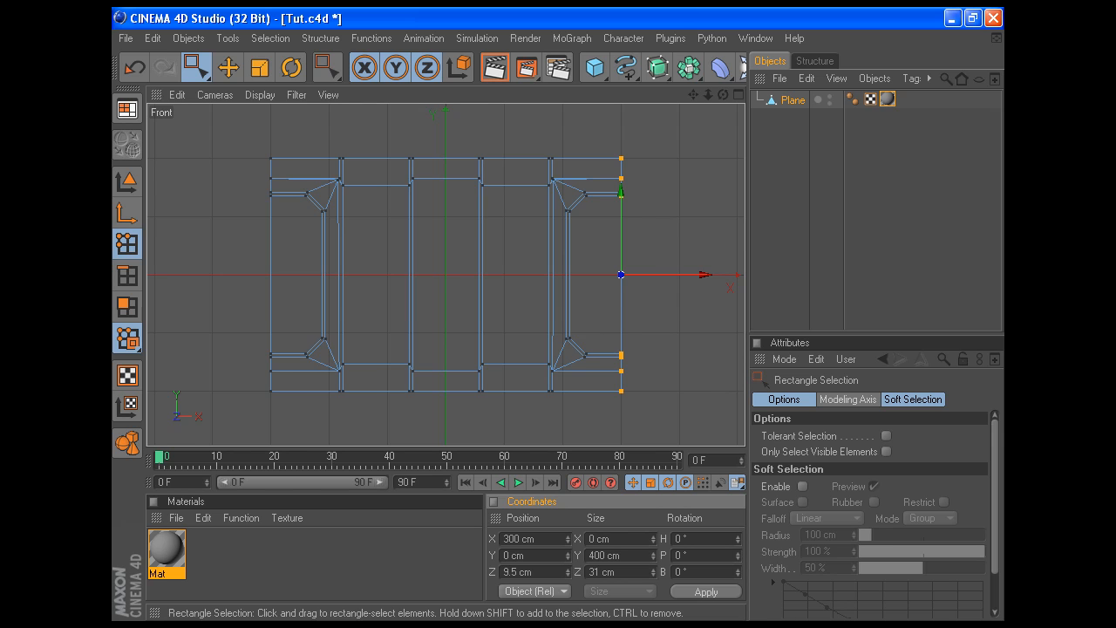
In the perspective view, select the left, middle and right protruding base block faces and extrude them inward with a 7 cm offset
left_click(738, 94)
middle_click(434, 166)
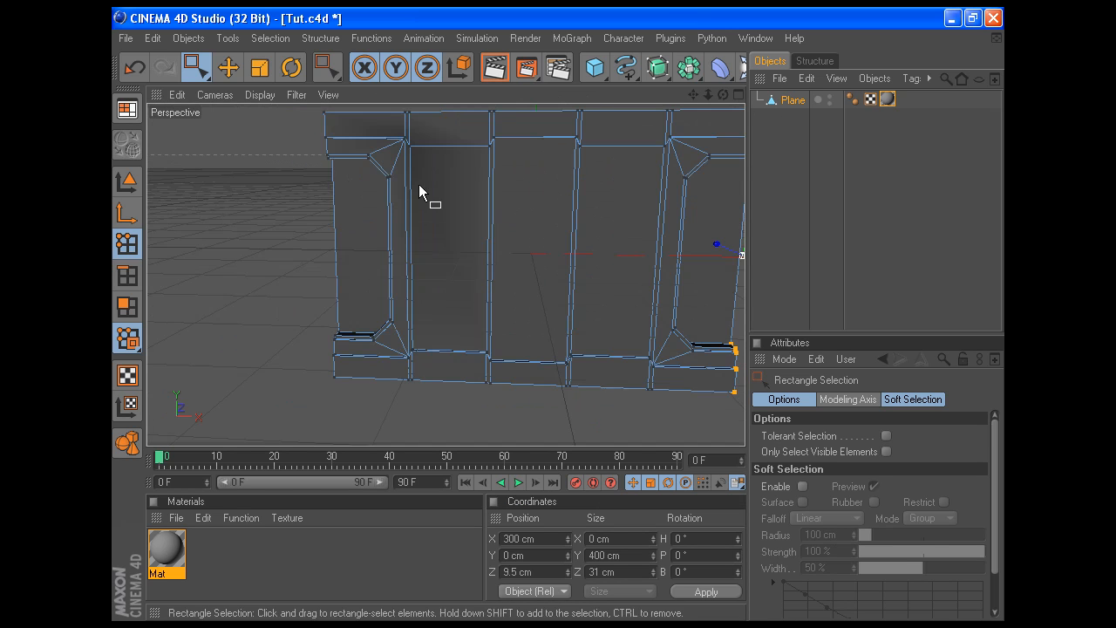
left_click_drag(196, 66, 230, 75)
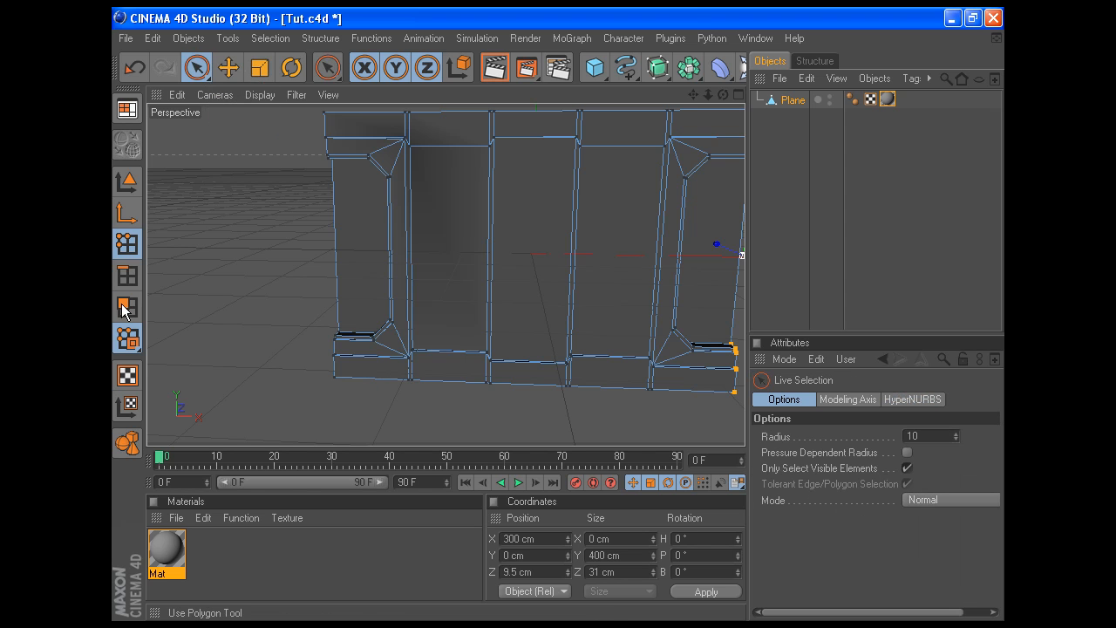
left_click(126, 307)
left_click(368, 367)
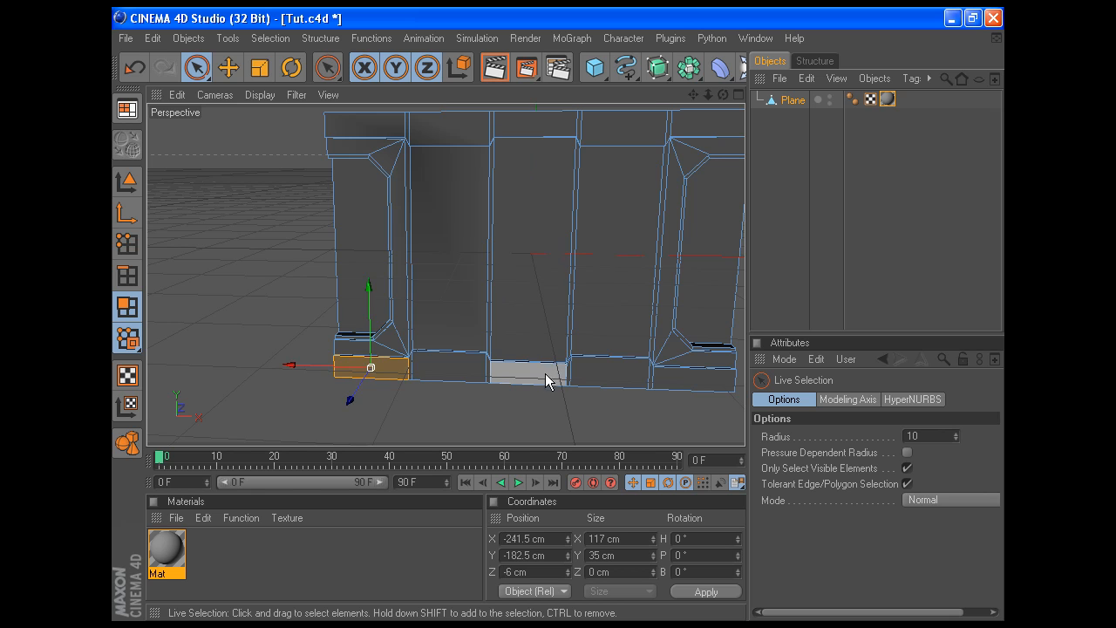
left_click(686, 385, "shift")
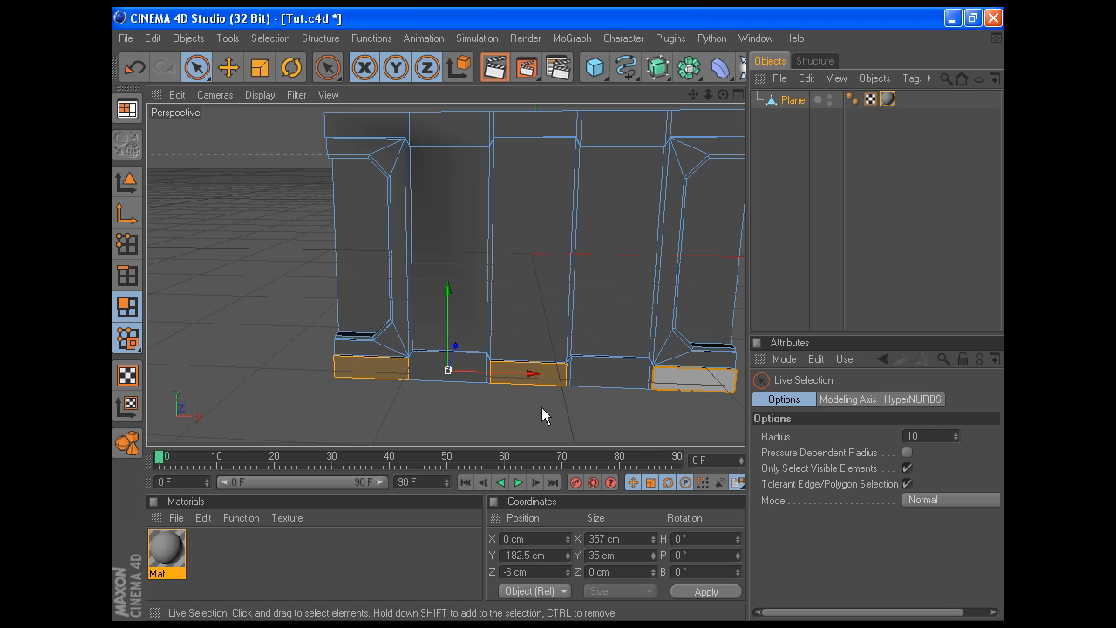
right_click(340, 342)
left_click(389, 327)
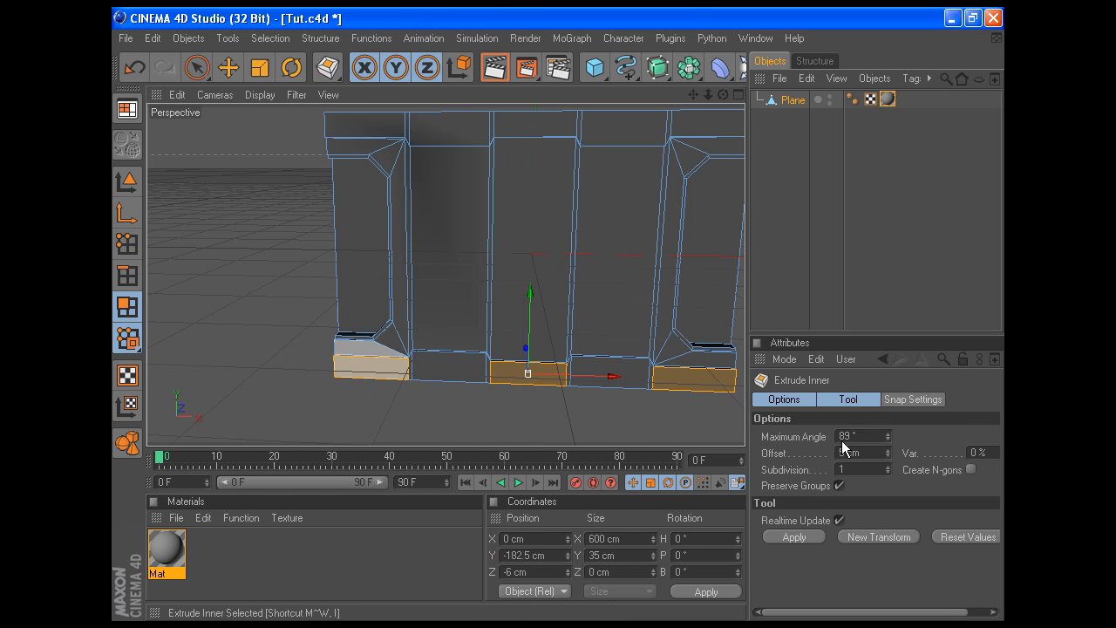
left_click(872, 452)
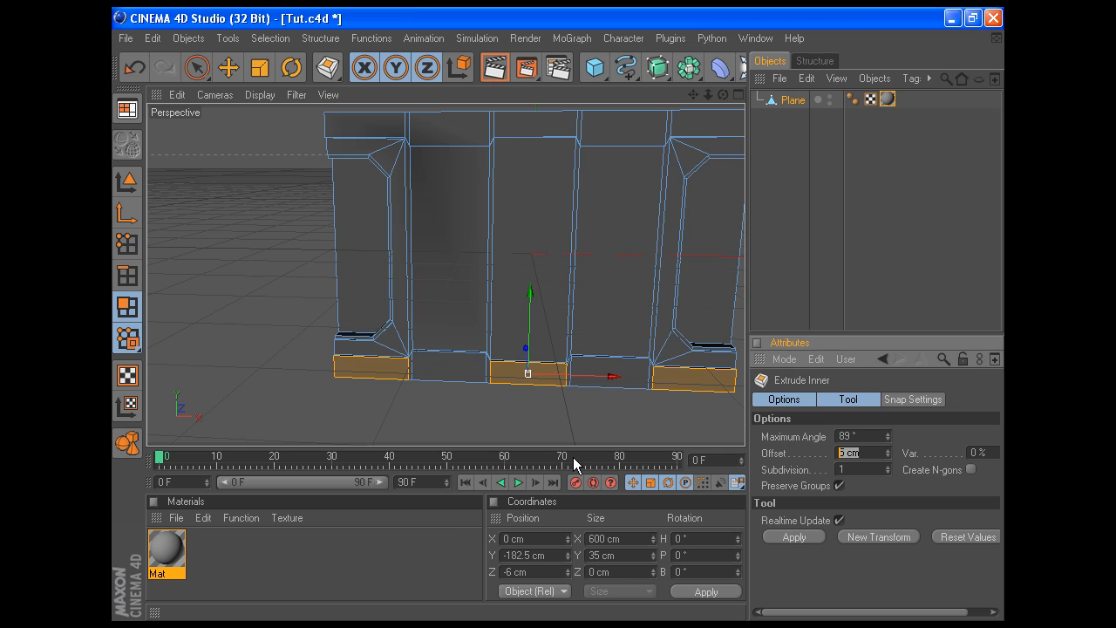
left_click(798, 537)
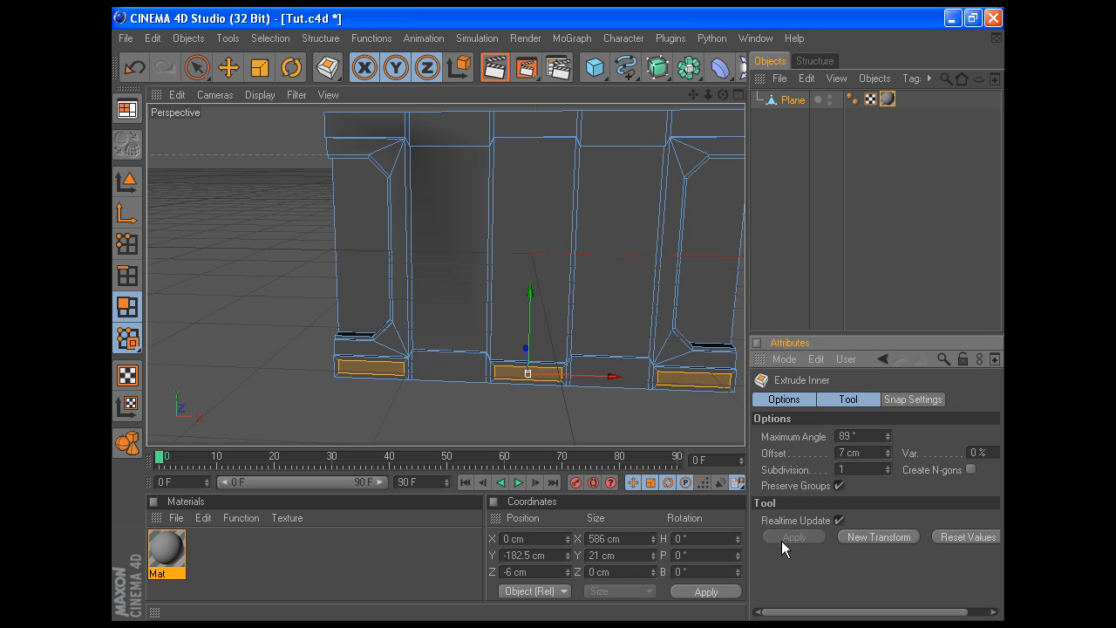
key("space")
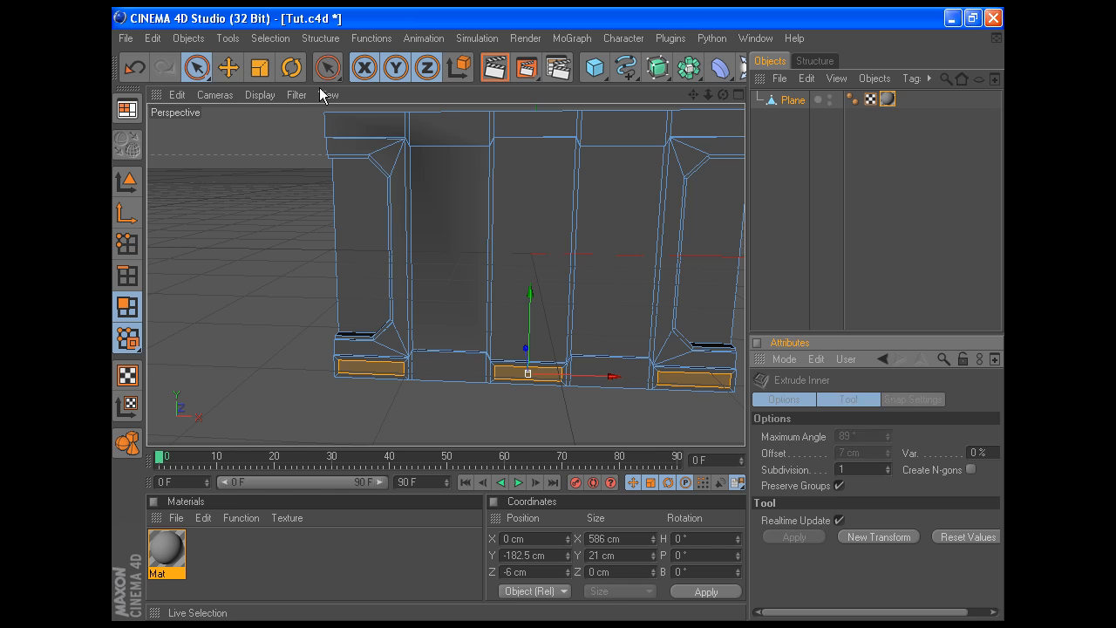
With a Live Selection radius of 1, select the end base blocks' outer side faces and the lower inset strips of all three blocks
middle_click_drag(480, 280, 536, 242, "alt")
right_click_drag(368, 309, 433, 300, "alt")
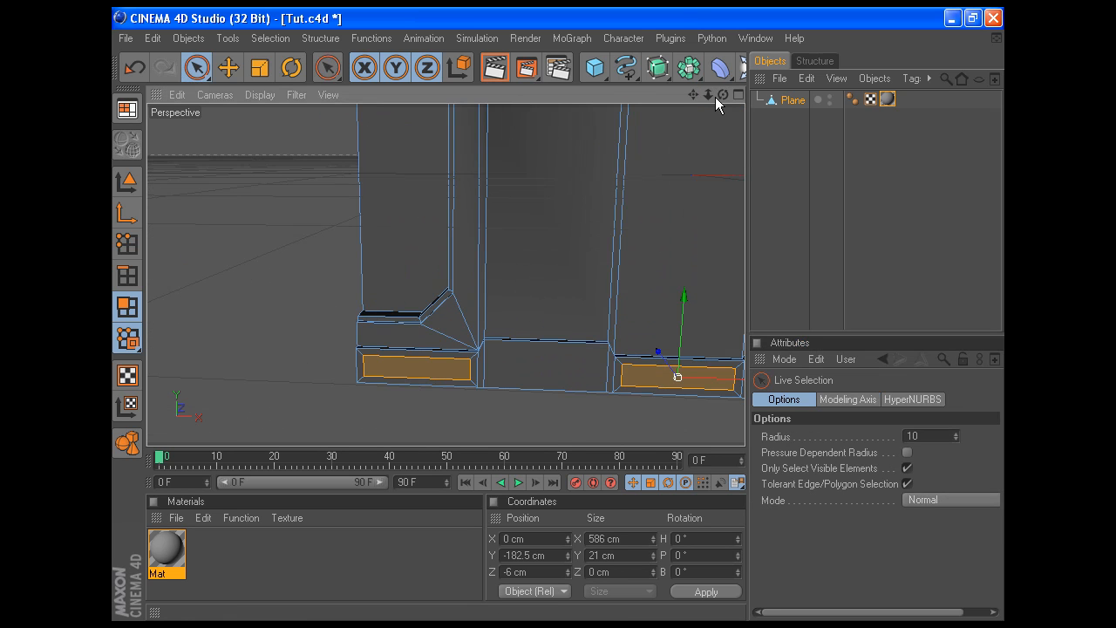
left_click_drag(723, 94, 674, 100)
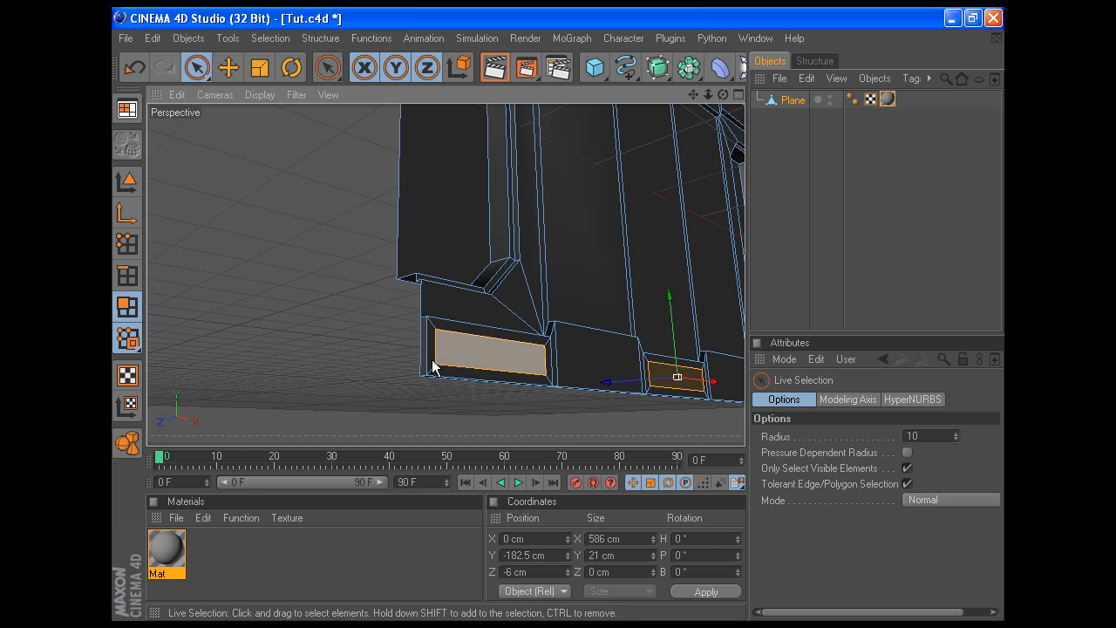
left_click(935, 437)
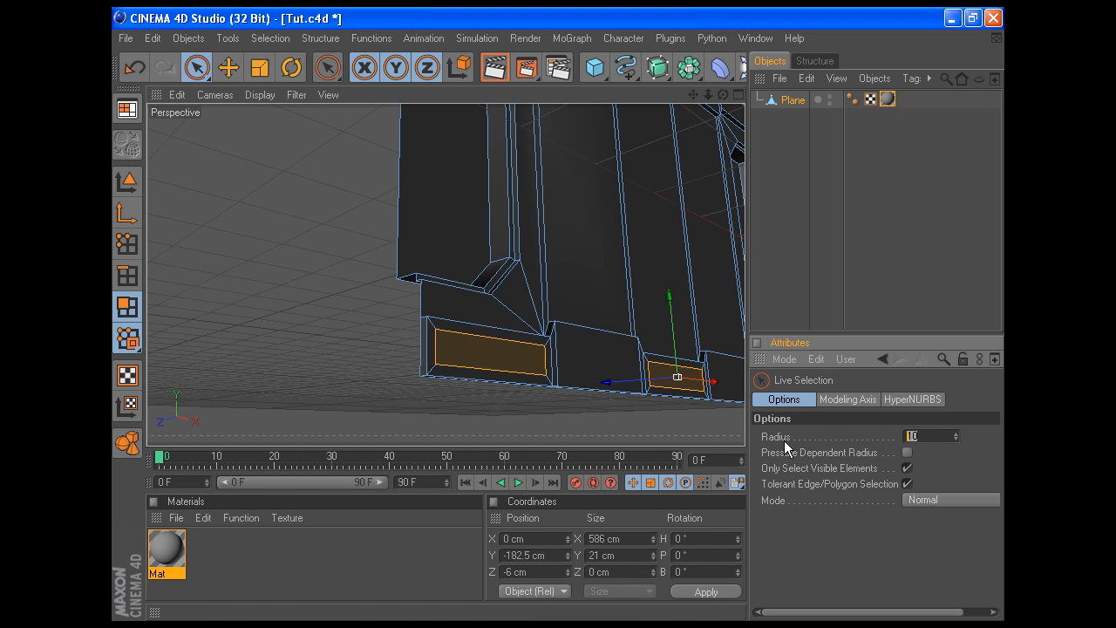
left_click(424, 353)
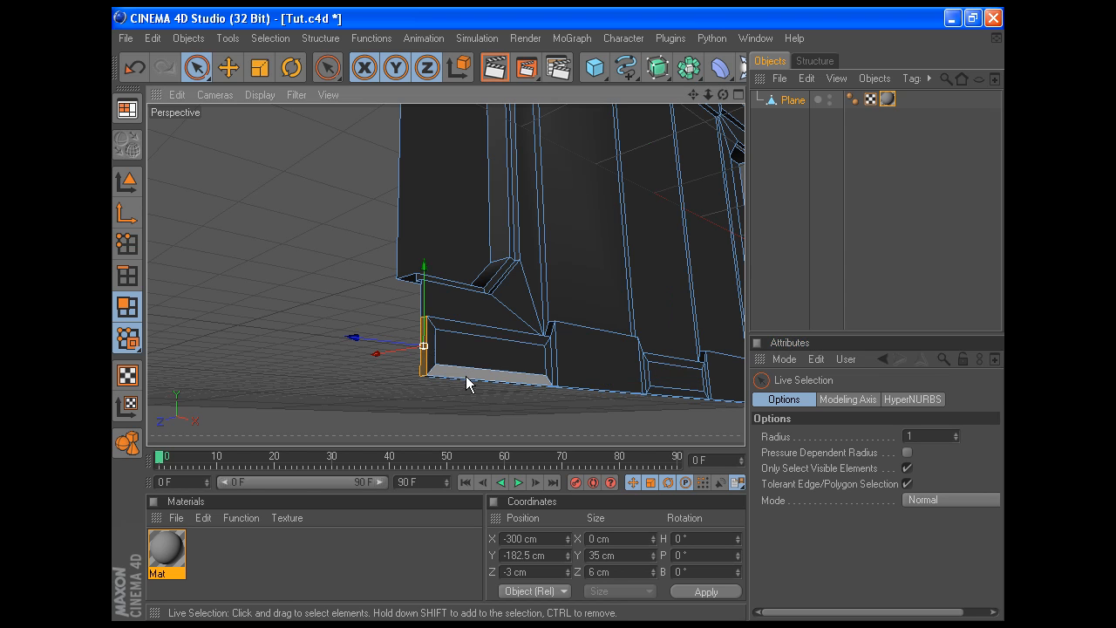
left_click(465, 374, "shift")
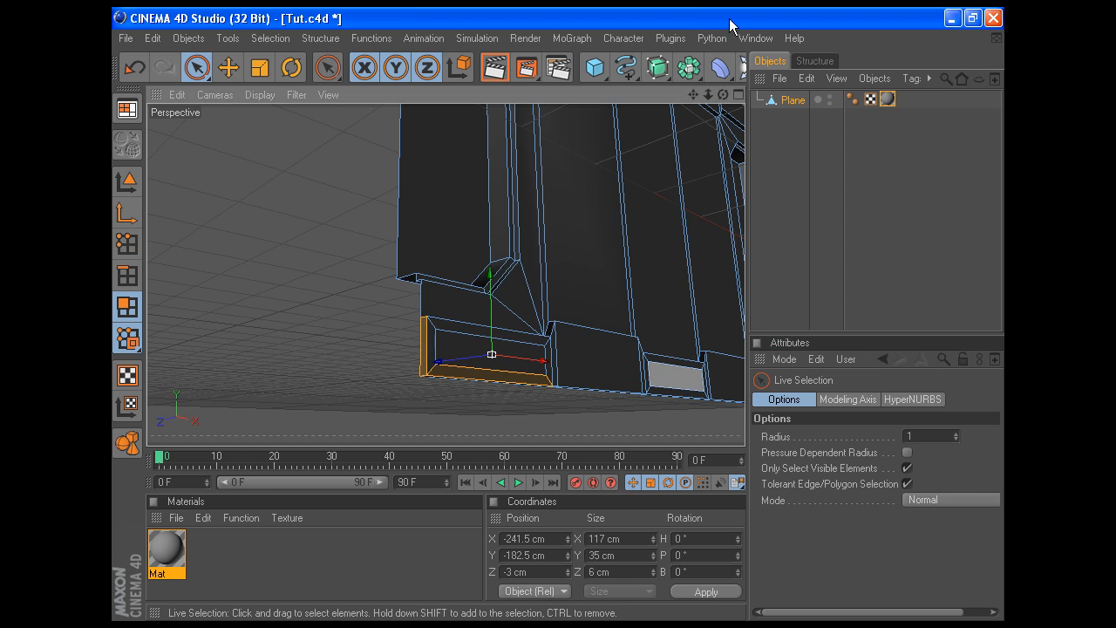
left_click_drag(693, 94, 401, 80)
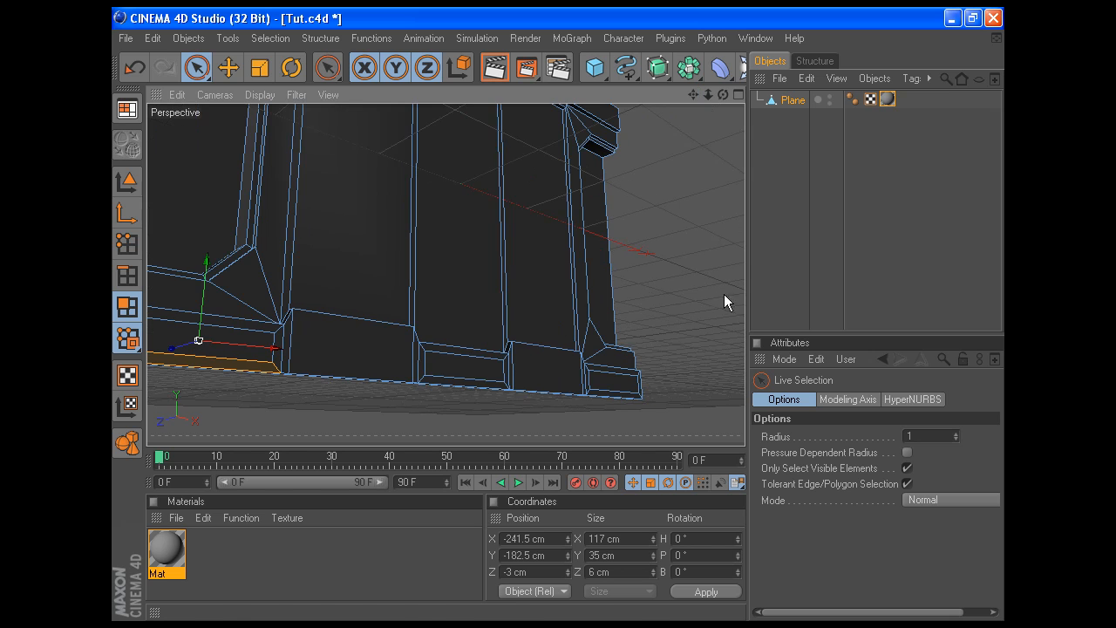
left_click(465, 384, "shift")
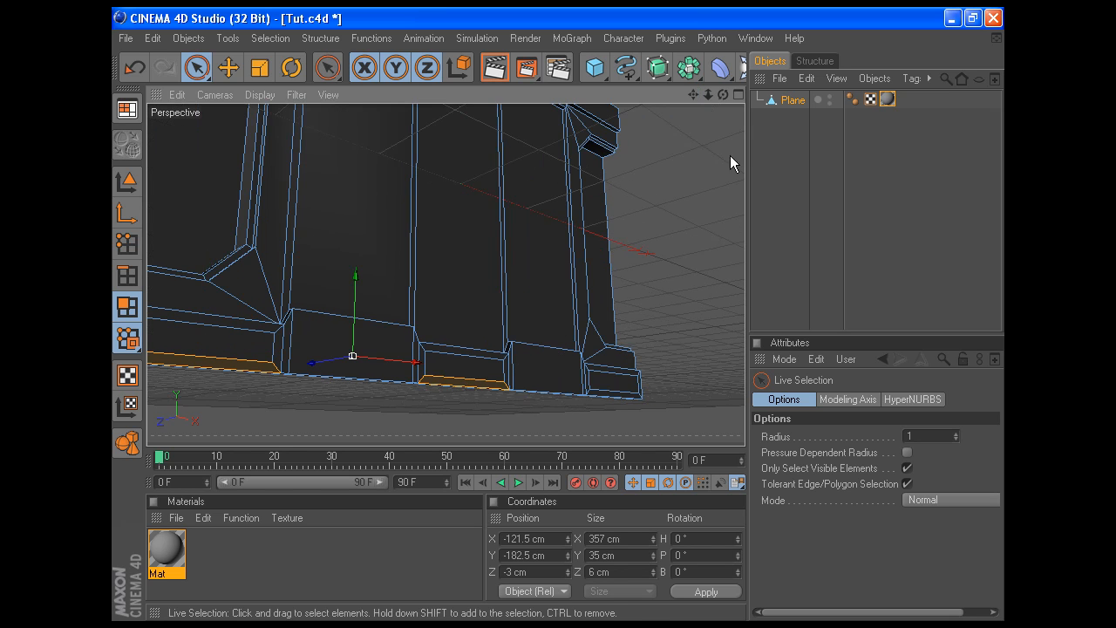
left_click_drag(723, 95, 577, 311)
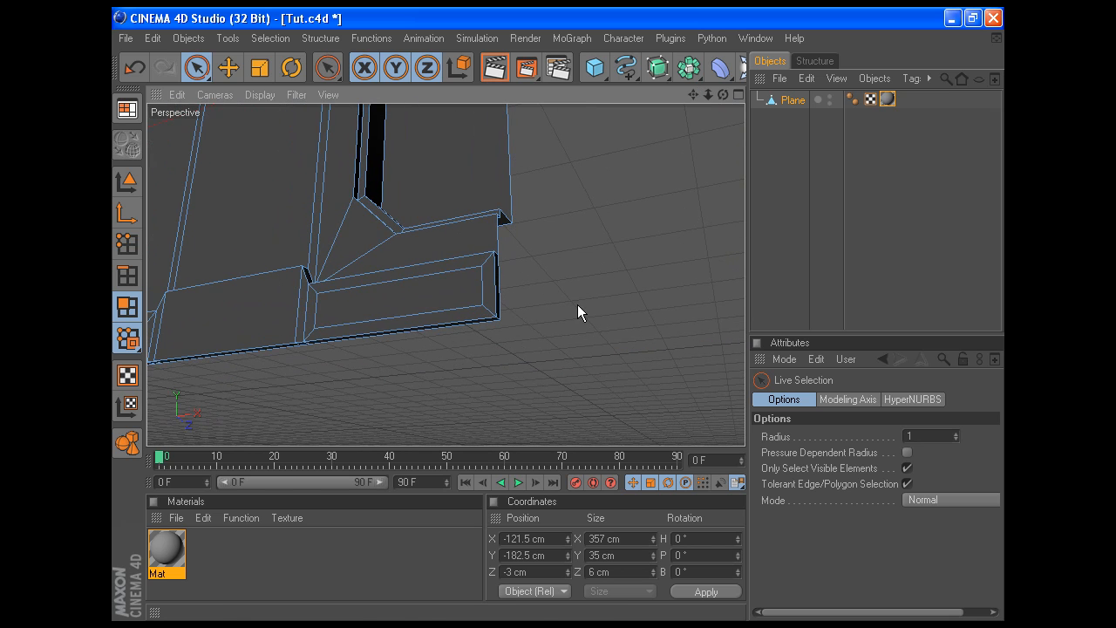
left_click(460, 319)
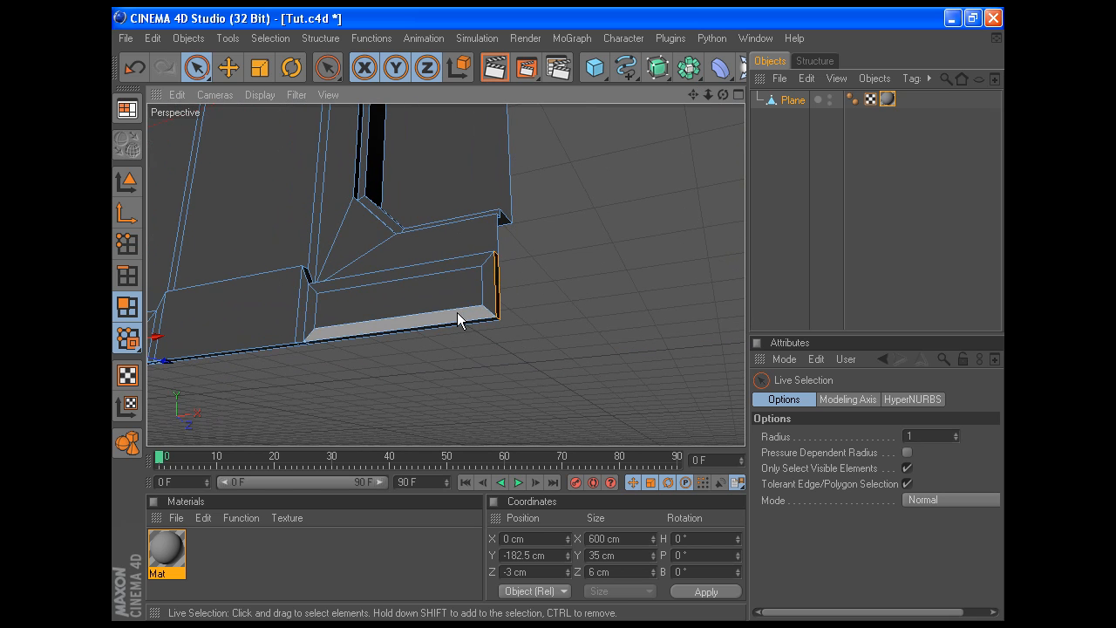
Add the narrow outer side faces at both ends of the wall's upper band to the selection
left_click_drag(695, 96, 711, 499)
middle_click_drag(520, 192, 521, 189, "alt")
left_click(501, 205)
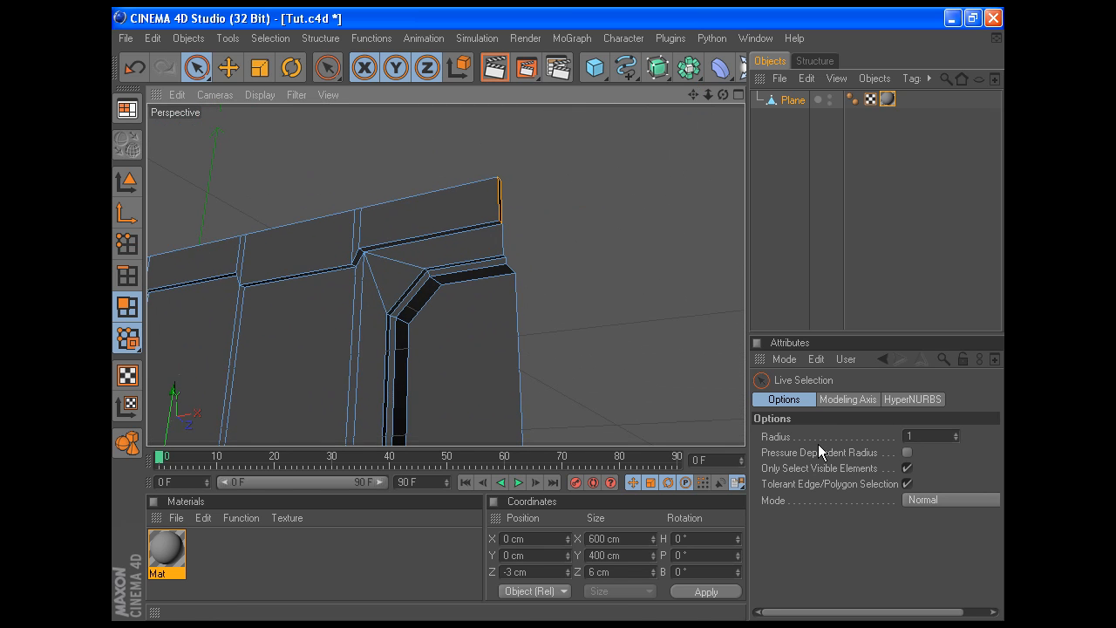
left_click_drag(694, 95, 1108, 88)
left_click_drag(724, 95, 583, 111)
left_click(467, 128, "shift")
Show the front view full size and activate the Rectangle Selection tool
left_click(737, 95)
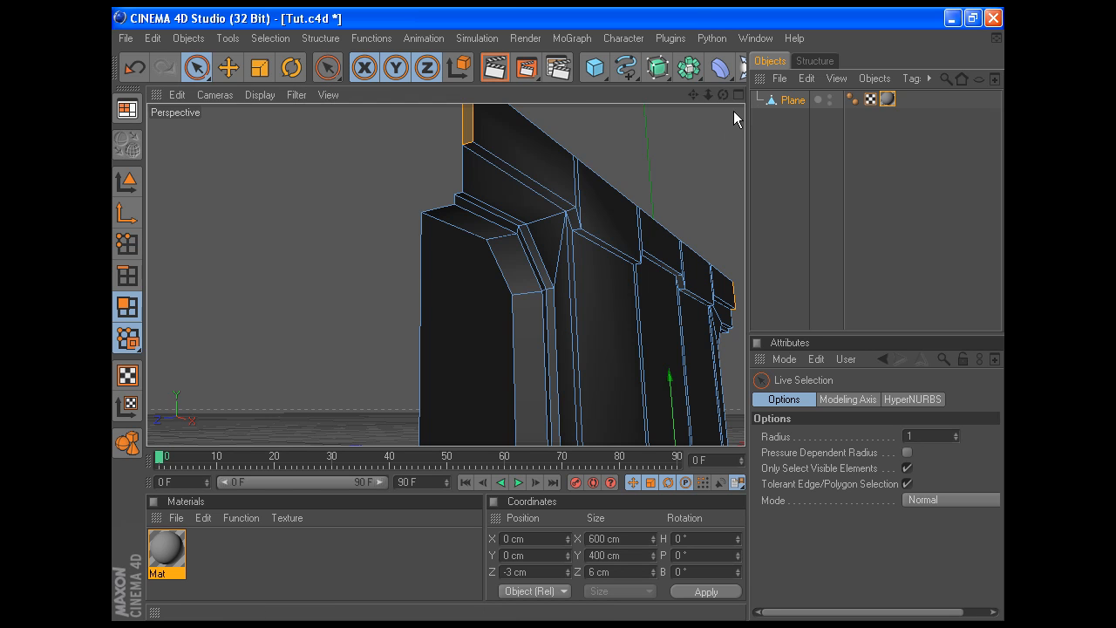
left_click(738, 274)
left_click(196, 67)
left_click(250, 82)
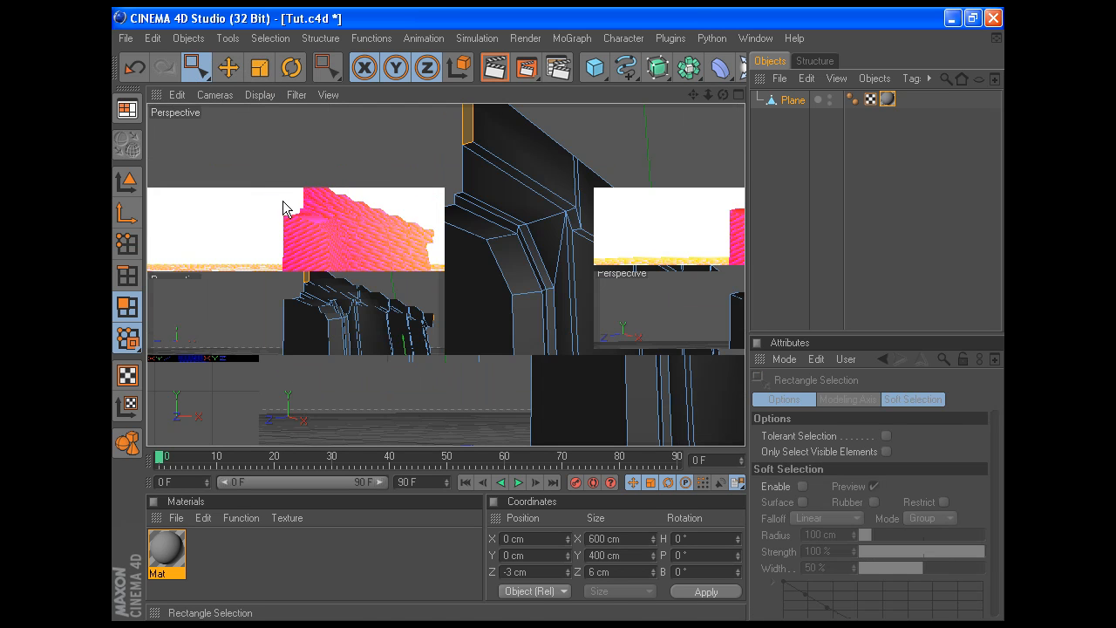
left_click_drag(268, 147, 654, 185)
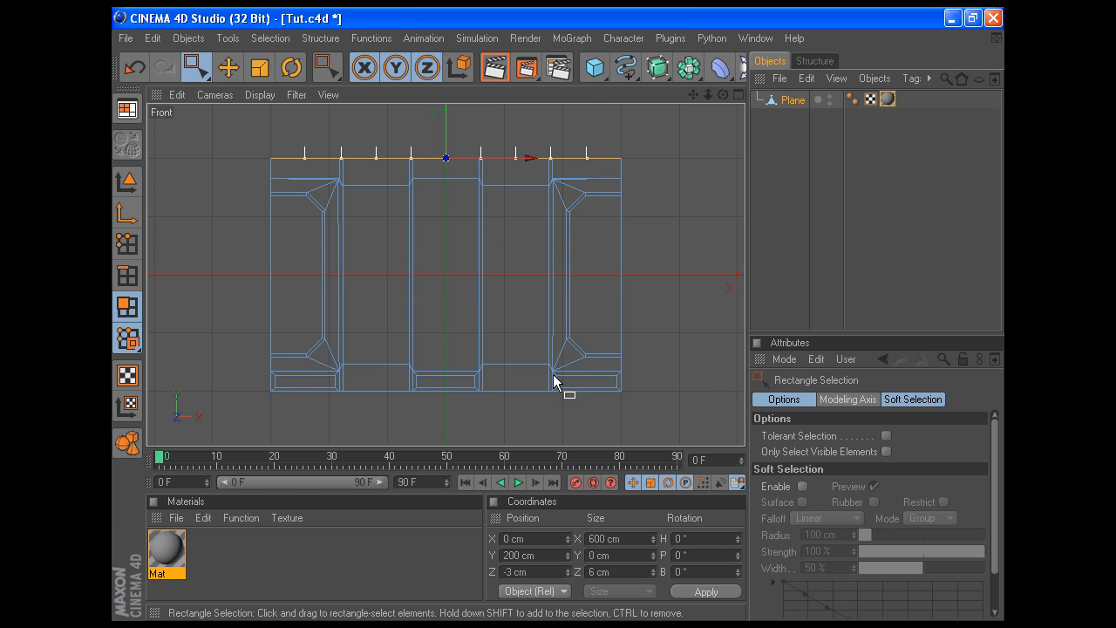
key("ctrl+z")
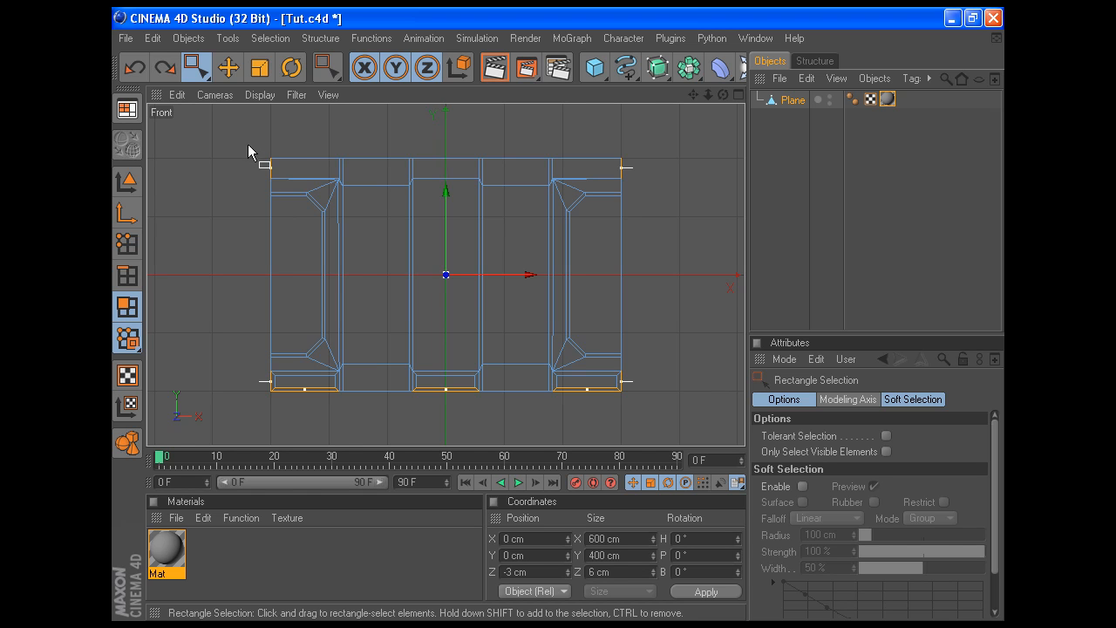
left_click_drag(515, 168, 653, 164)
key("ctrl+z")
left_click_drag(276, 126, 309, 149)
Add the thin faces along the wall's upper and lower edges to the selection and delete all selected faces
left_click_drag(248, 130, 671, 175)
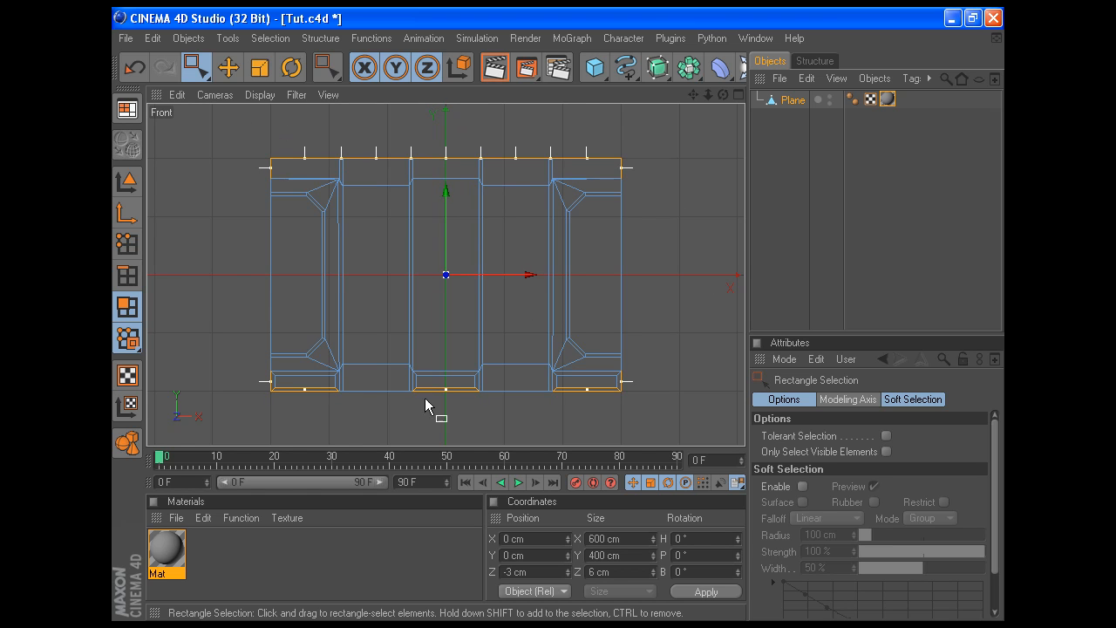
left_click_drag(253, 425, 750, 487)
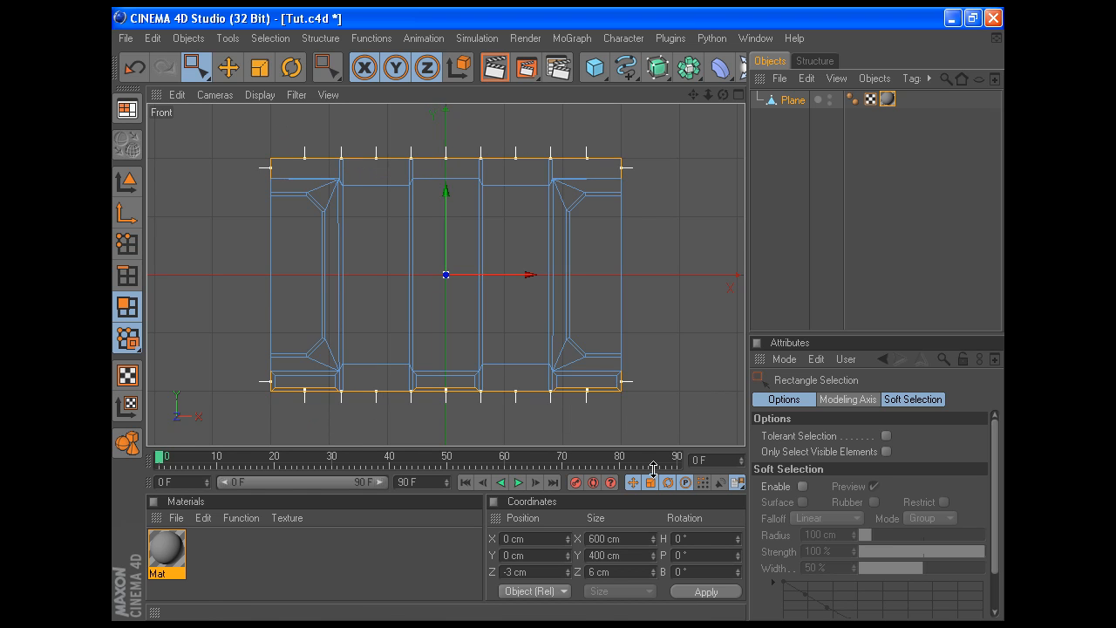
left_click(476, 380)
Select all of the wall's points and merge duplicates with Optimize
left_click(126, 244)
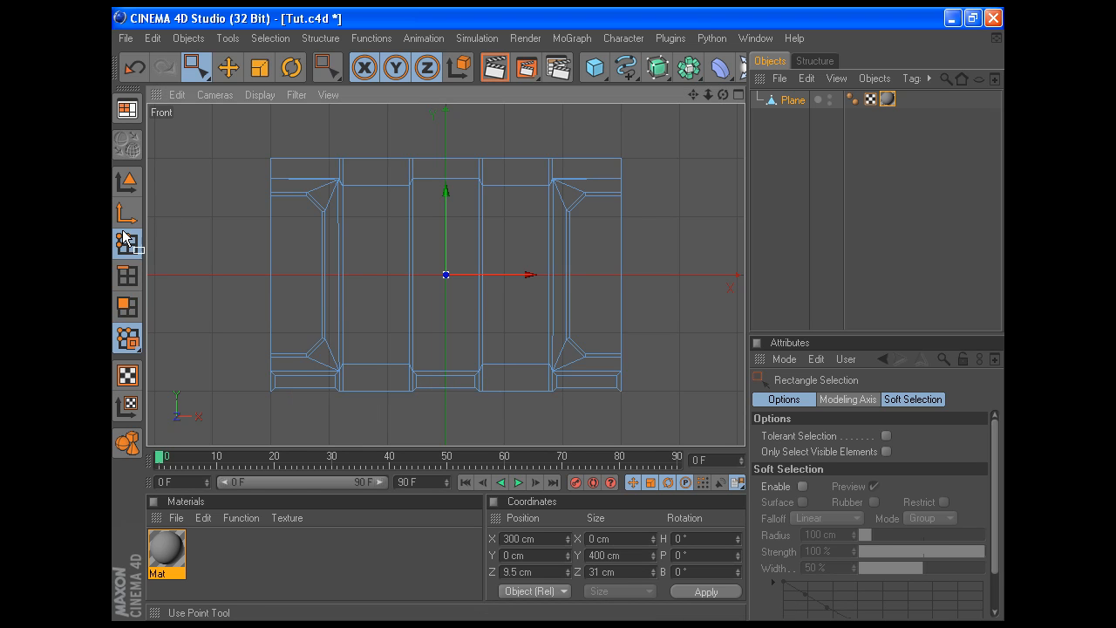
key("ctrl+a")
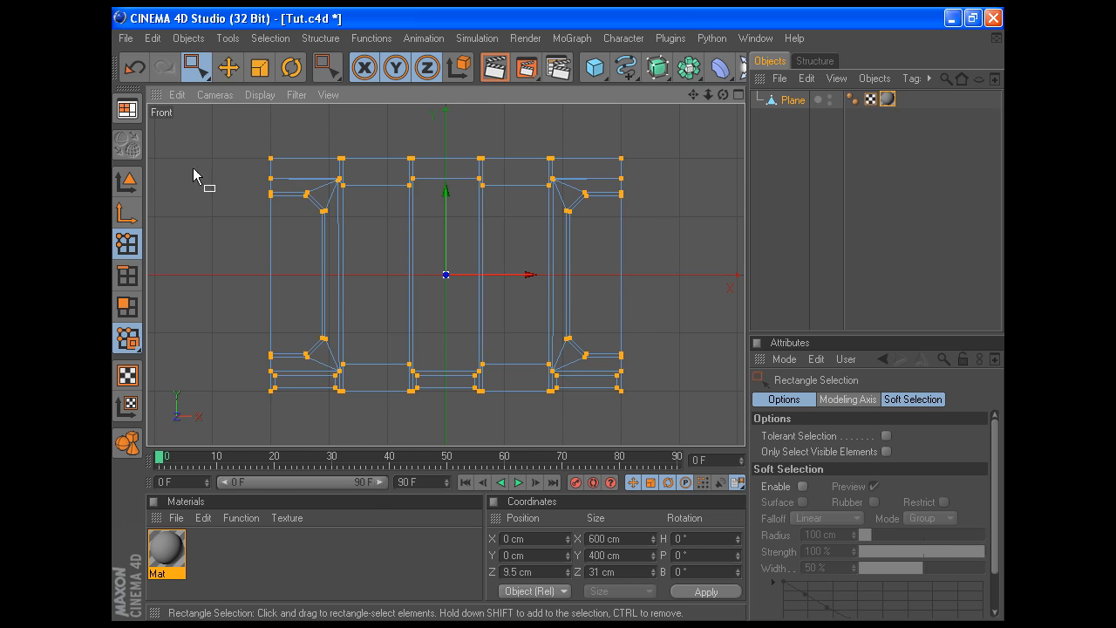
right_click(232, 181)
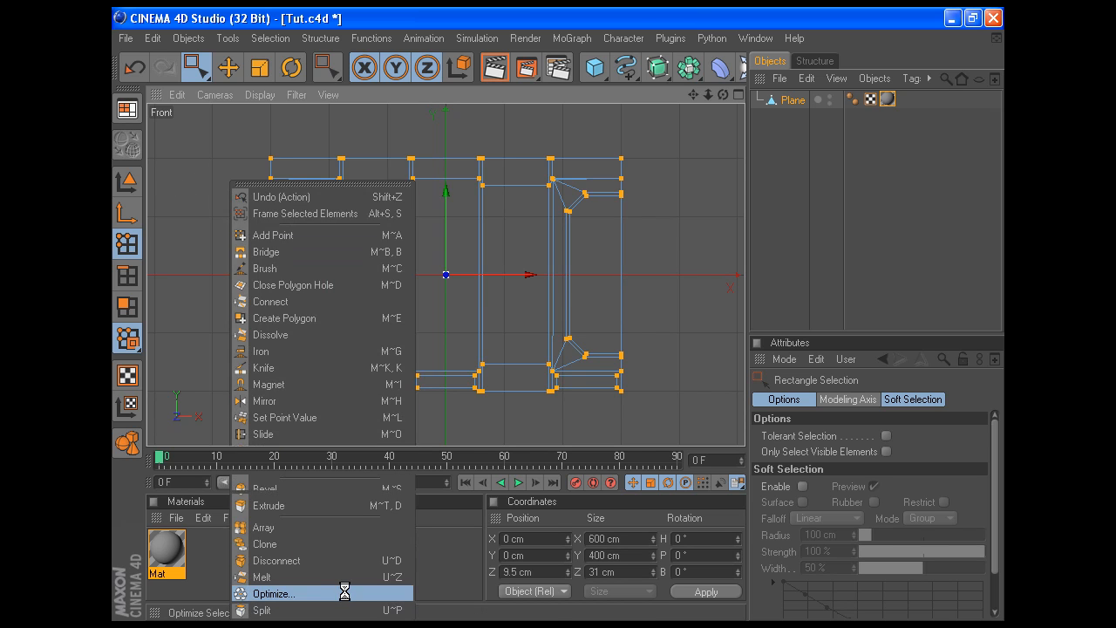
left_click(344, 593)
left_click(407, 604)
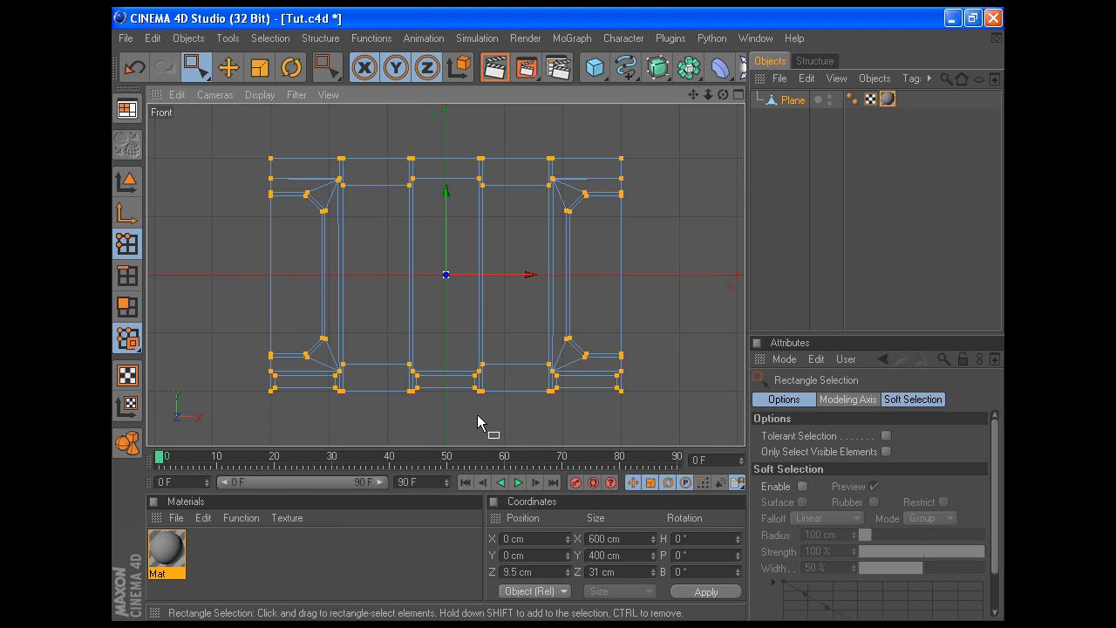
In the perspective view, select the lower edges of the three base block inset panels and set their Y position to -200 cm
left_click(738, 98)
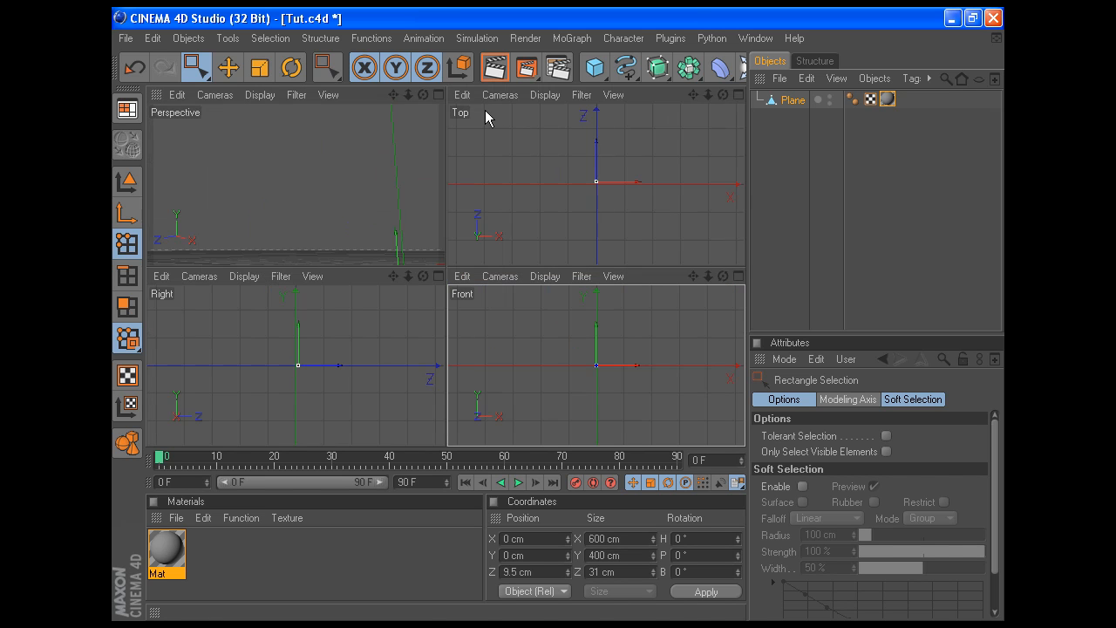
left_click(439, 95)
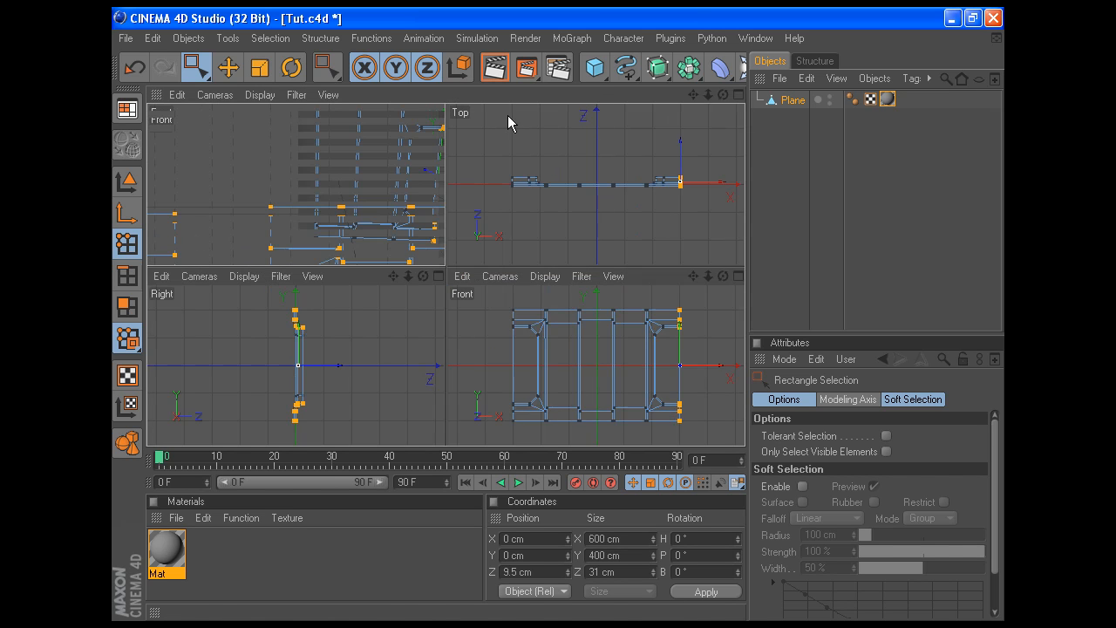
scroll(512, 282, "down", 3)
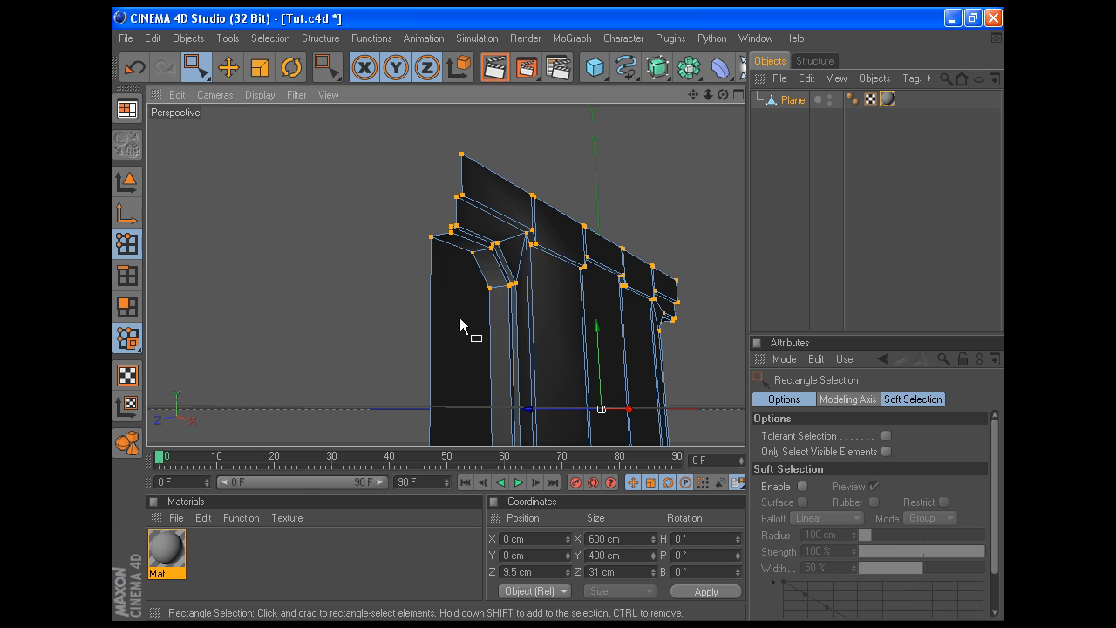
left_click(128, 275)
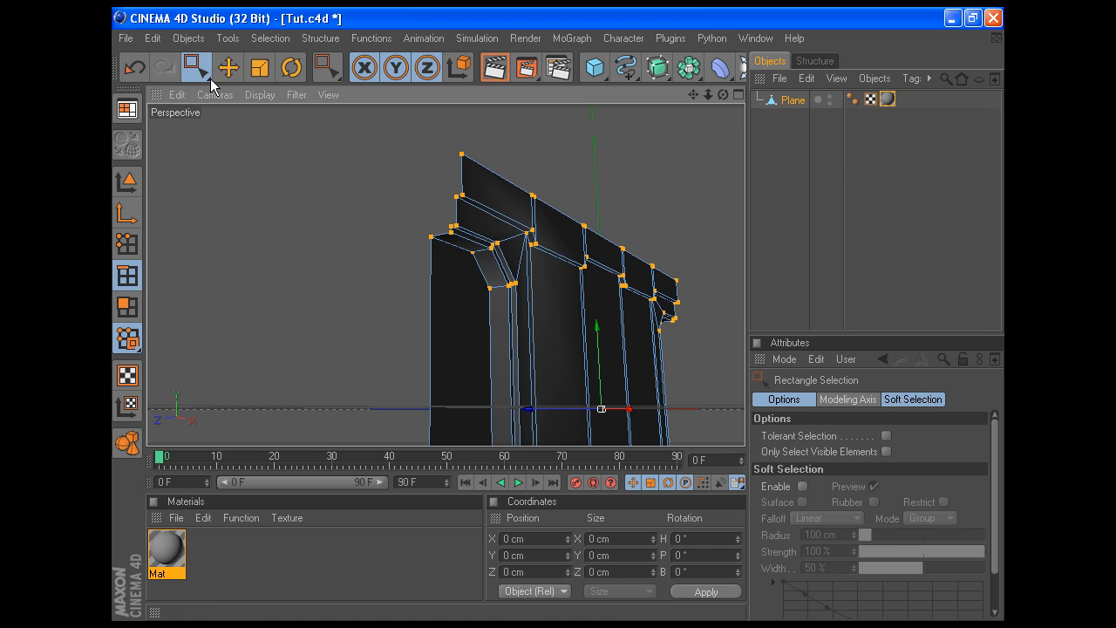
left_click(208, 76)
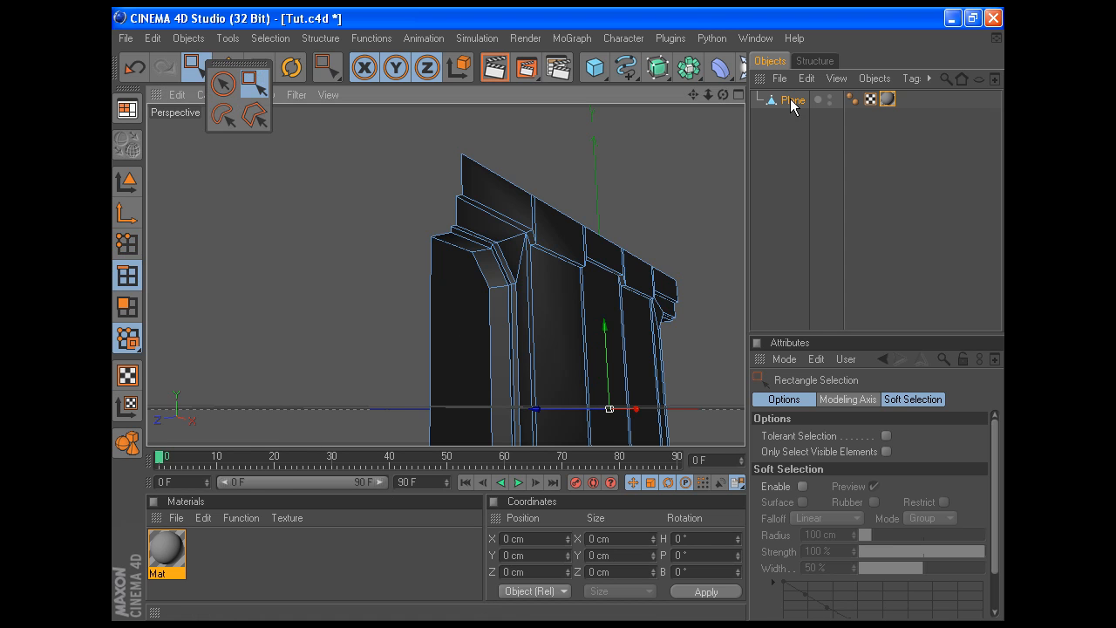
left_click(691, 93)
left_click_drag(694, 95, 695, 36)
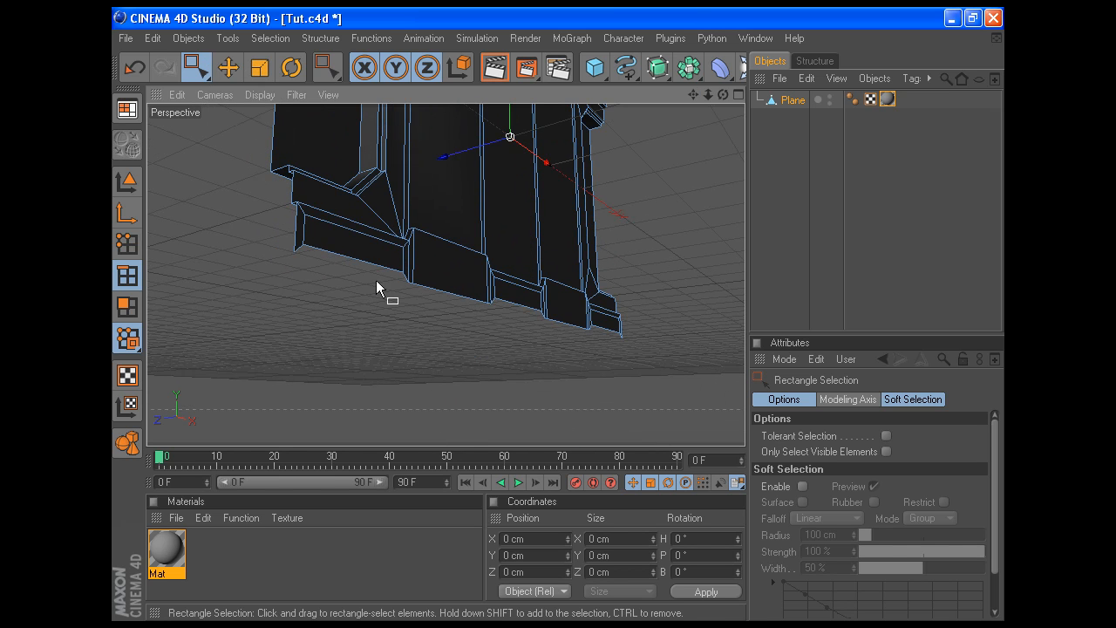
left_click_drag(195, 67, 229, 82)
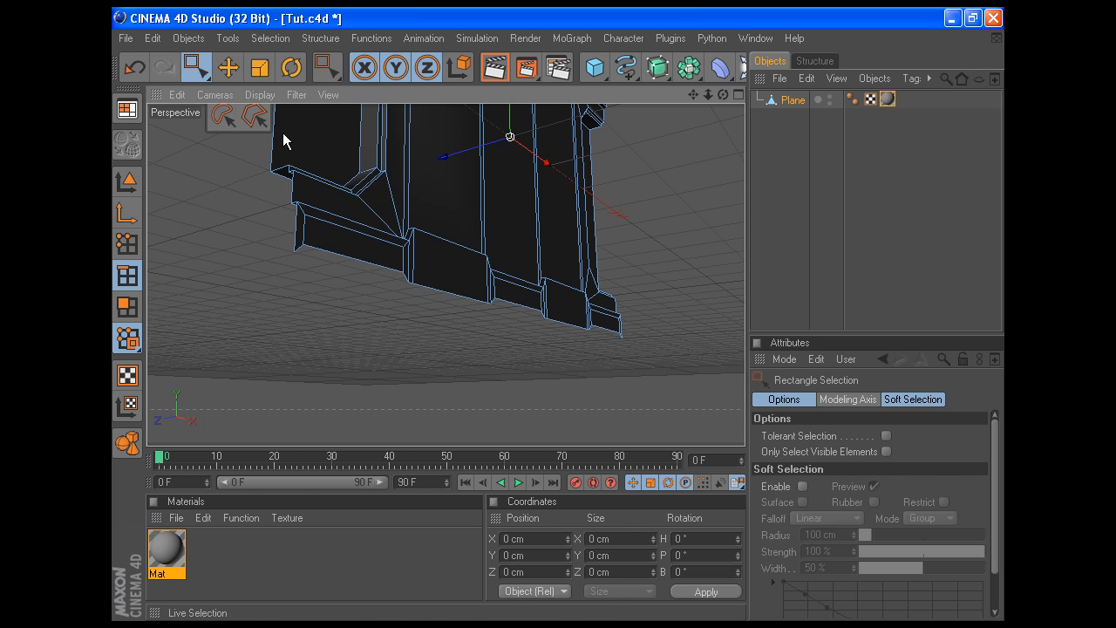
left_click(364, 260)
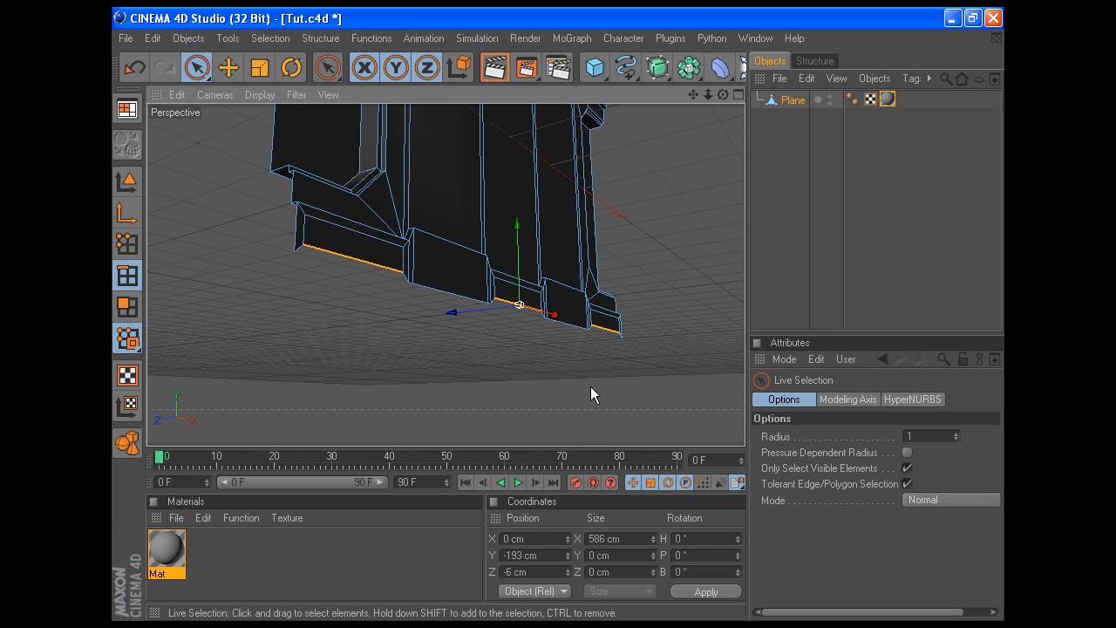
left_click(542, 559)
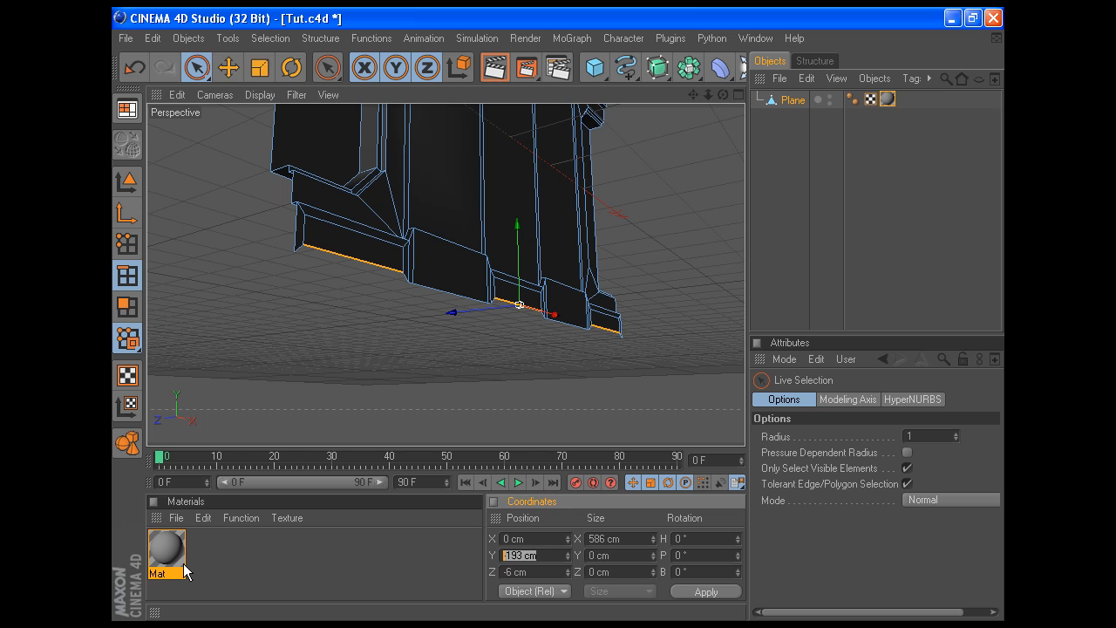
type("-200")
key("Return")
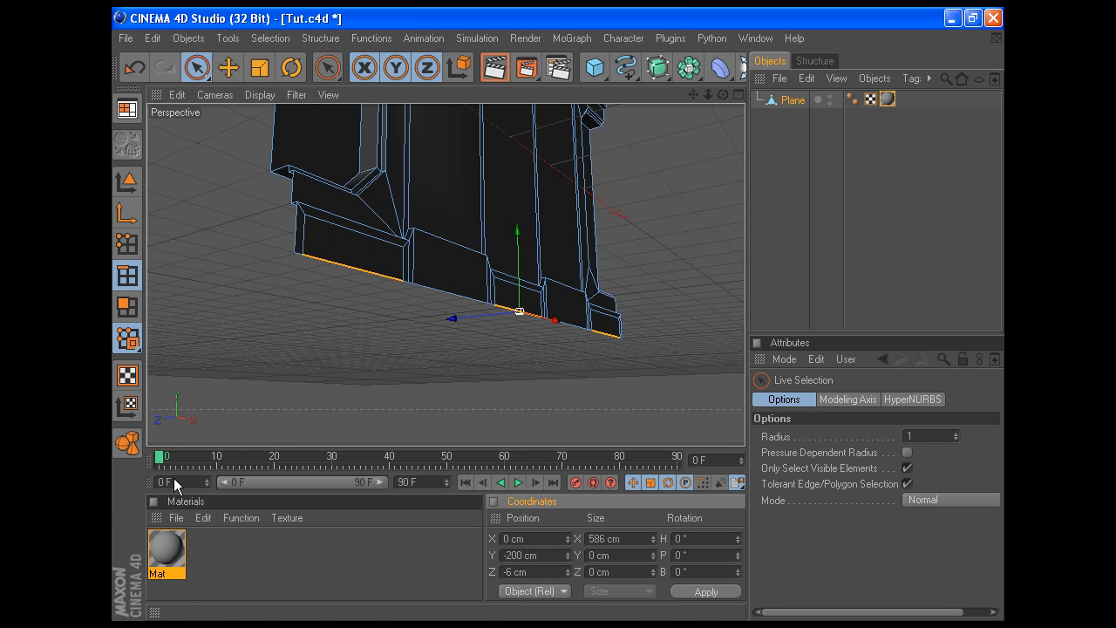
Select the inset faces of the two outer base blocks and extrude them with an offset of -10 cm
left_click(132, 318)
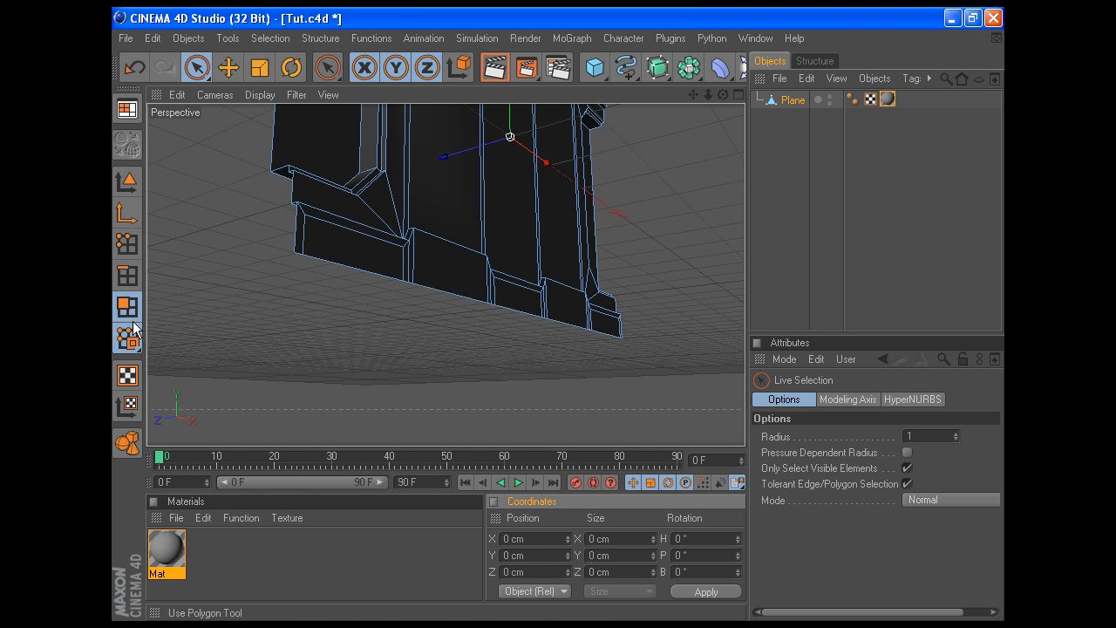
left_click(349, 253)
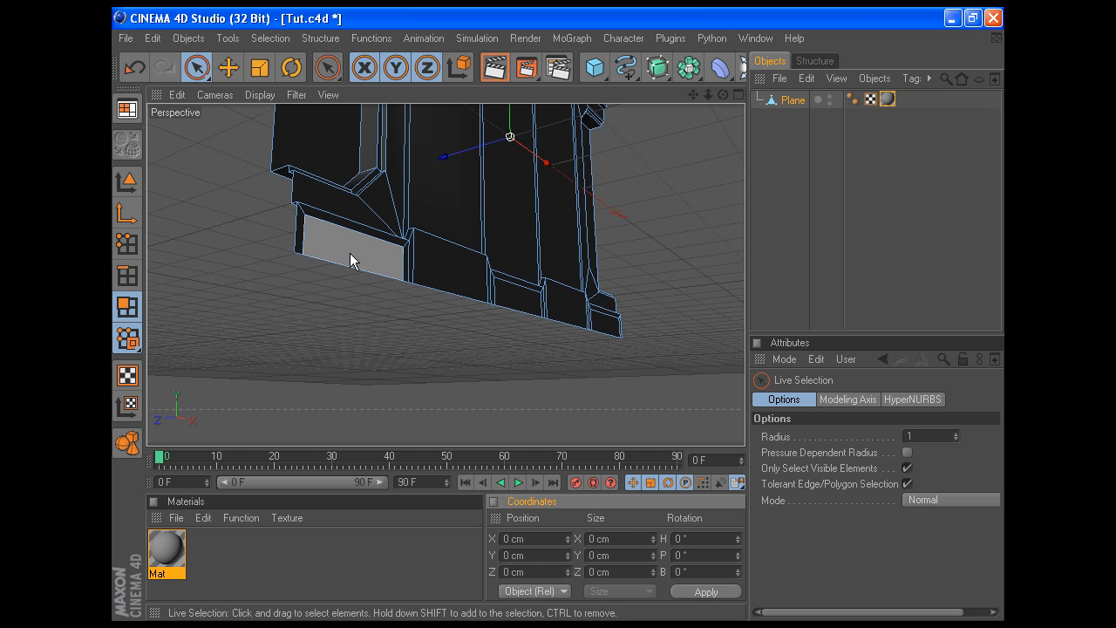
left_click(604, 321, "shift")
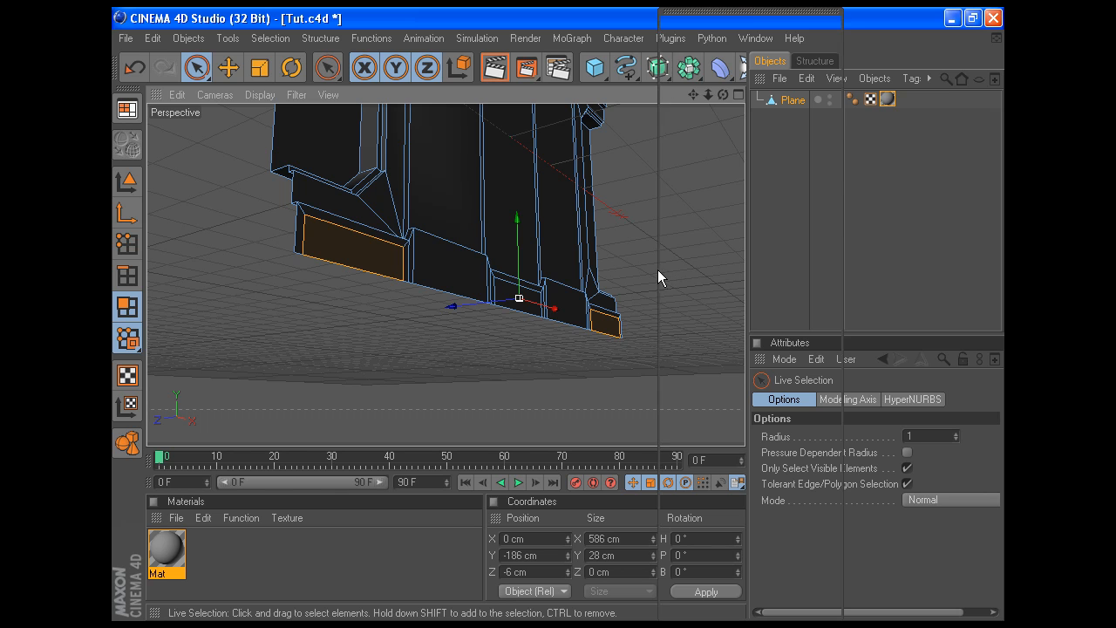
right_click(657, 270)
left_click(708, 294)
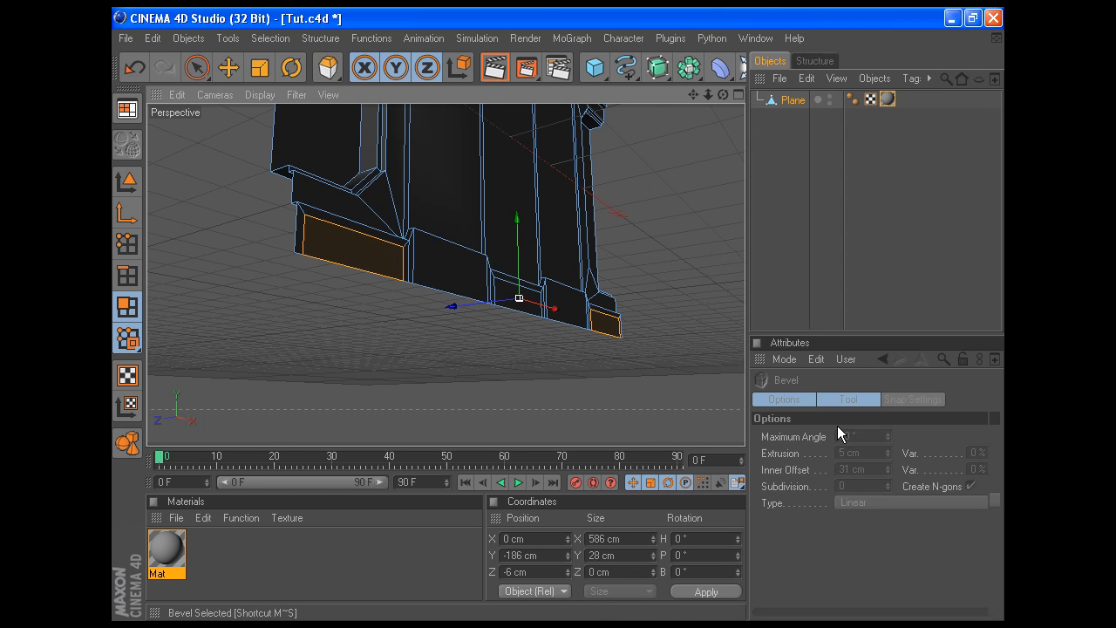
right_click(677, 332)
left_click(717, 310)
left_click(870, 454)
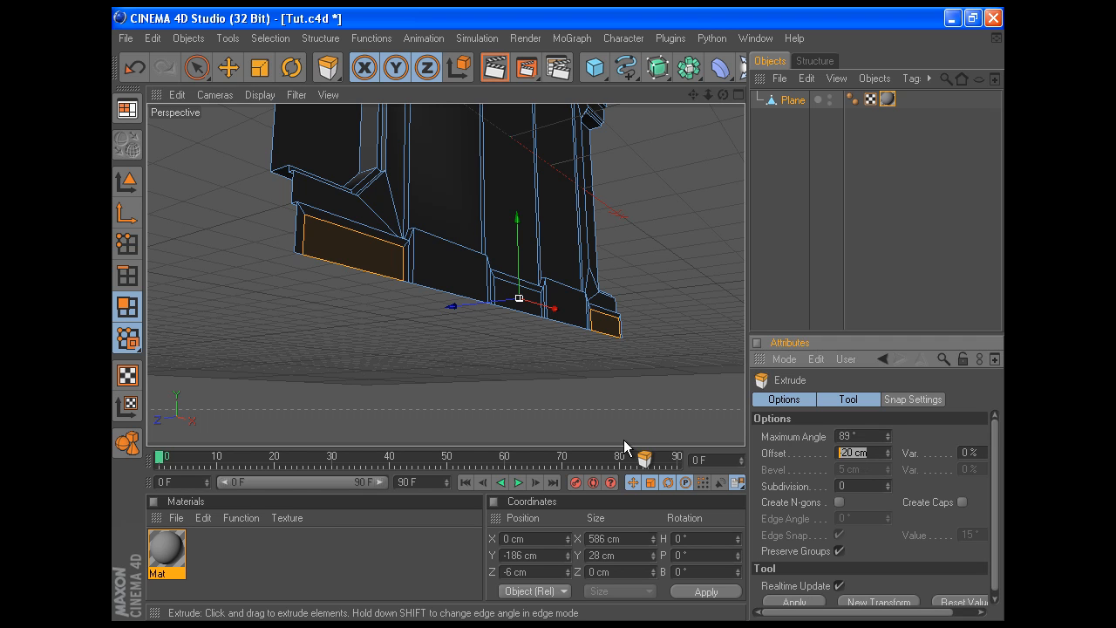
type("-10")
key("Return")
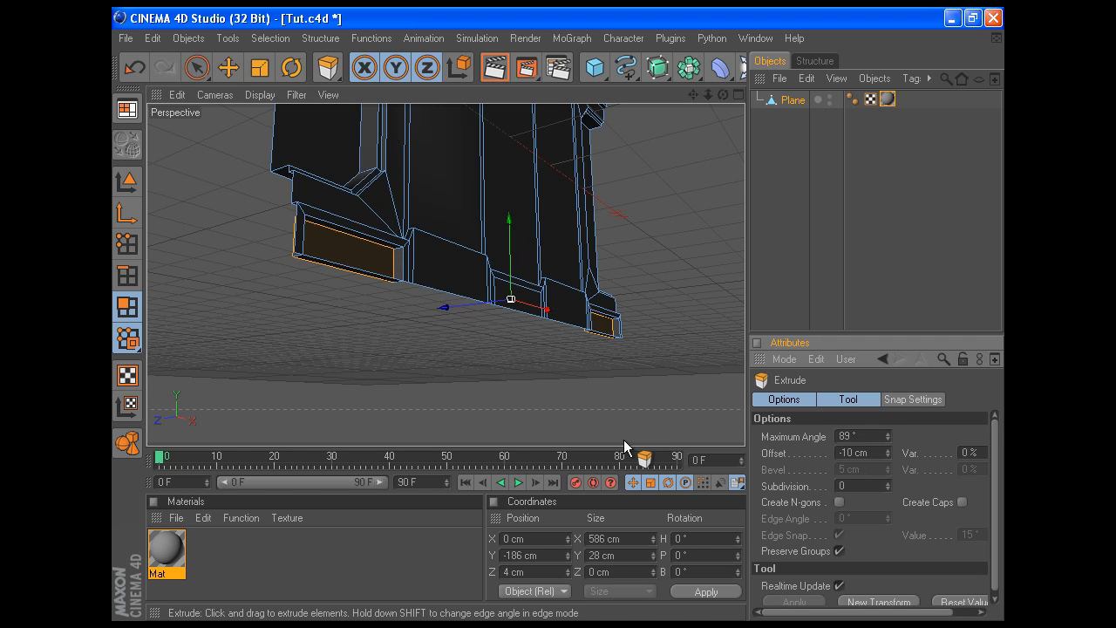
Select the inset face of the middle base block and extrude it with an offset of -20 cm
left_click(534, 300)
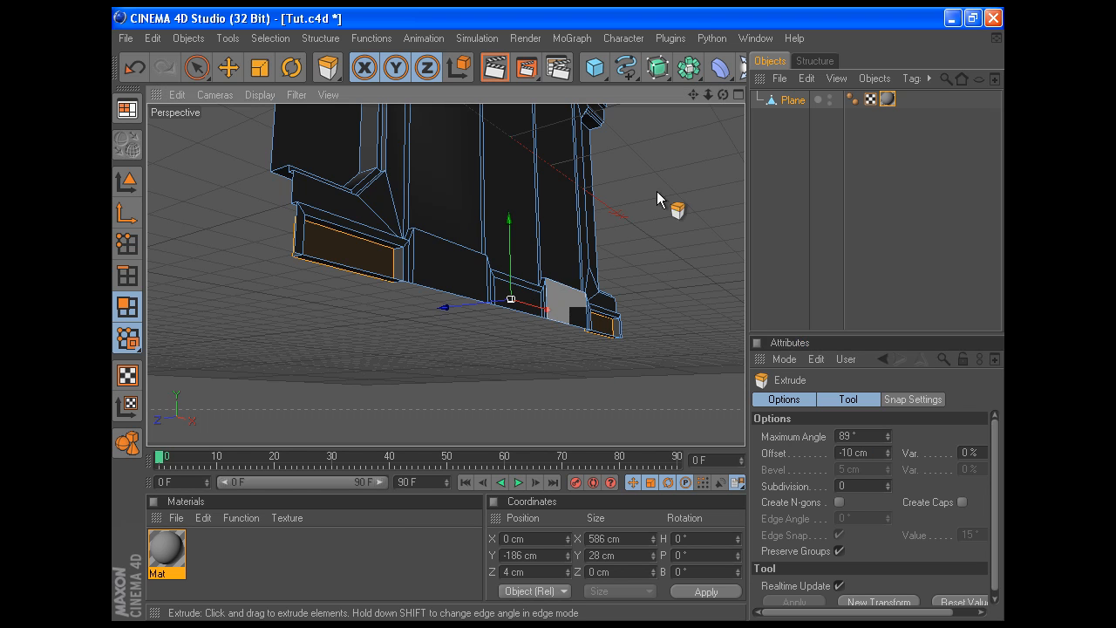
left_click_drag(723, 95, 695, 125)
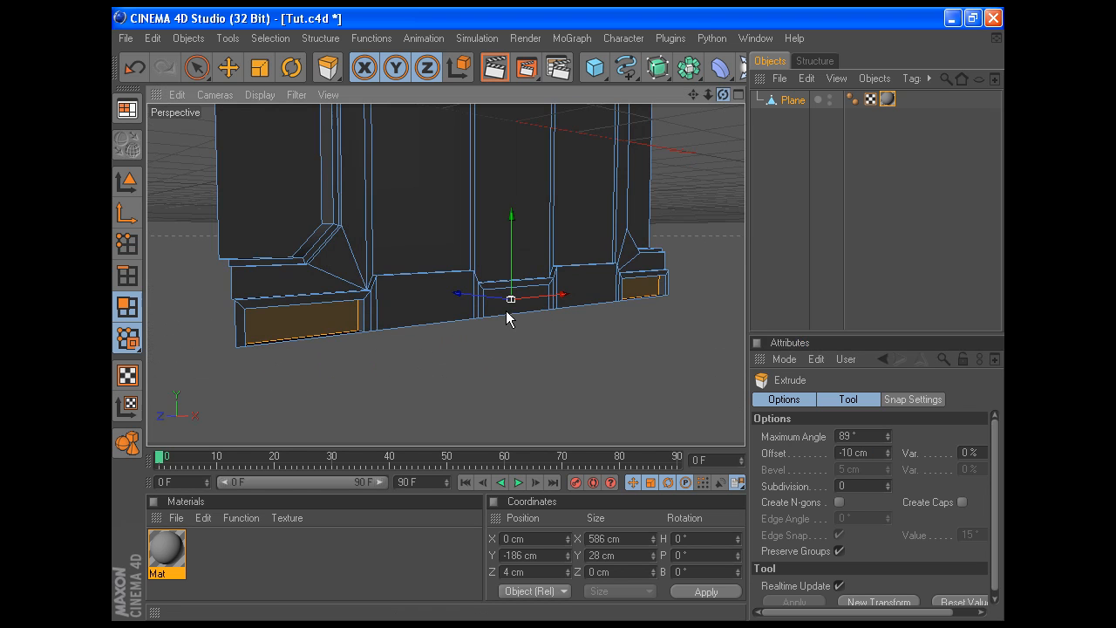
key("space")
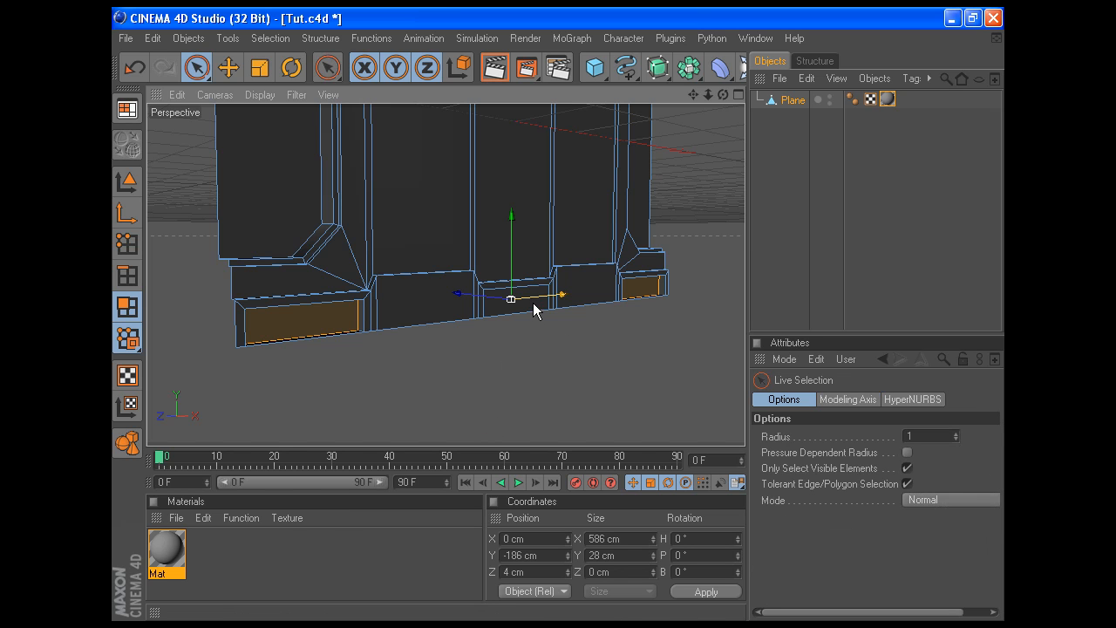
left_click(485, 316)
right_click(510, 366)
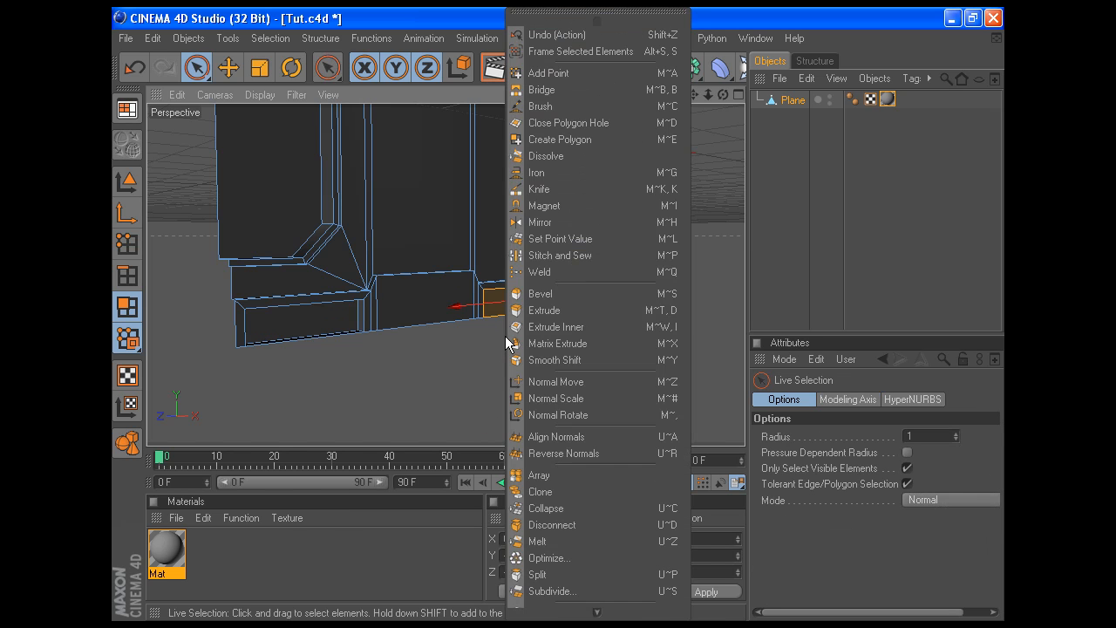
left_click(524, 312)
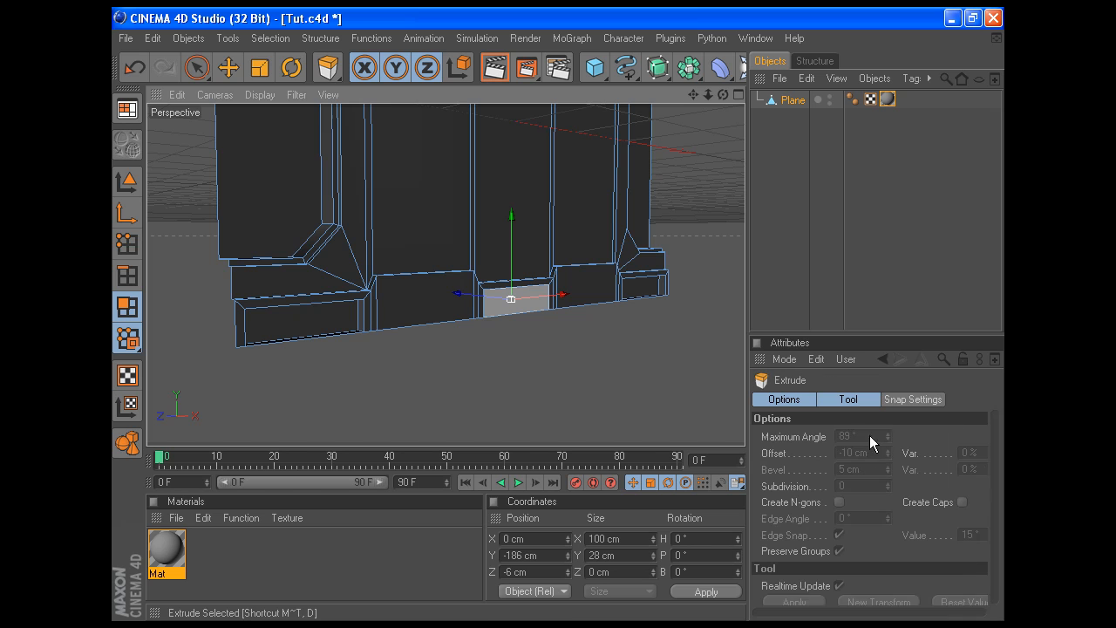
left_click(877, 455)
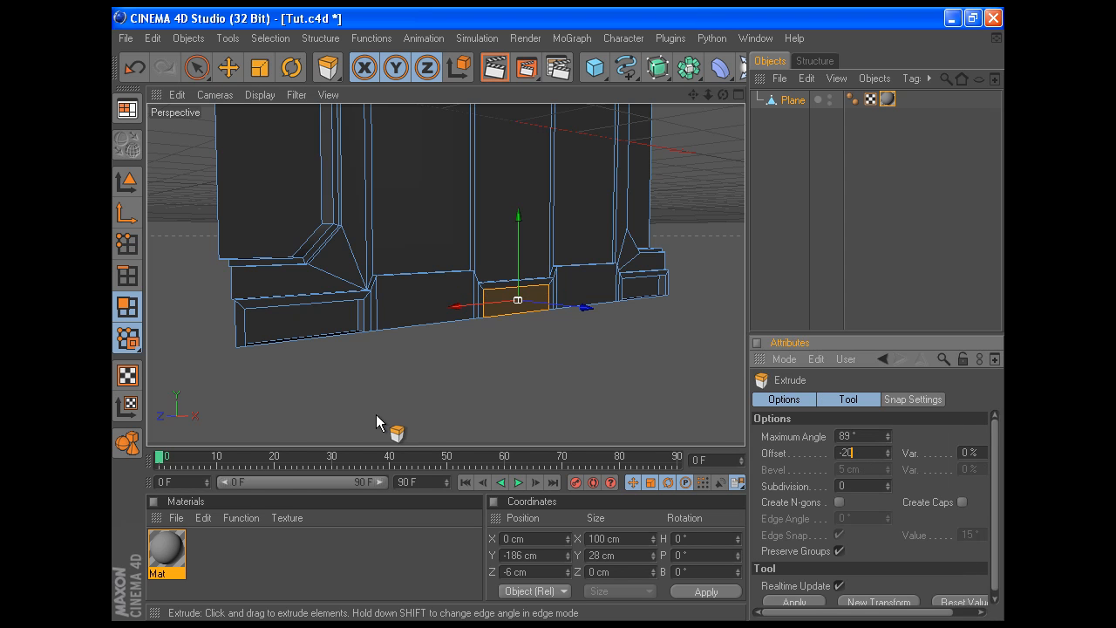
type("-20")
key("Return")
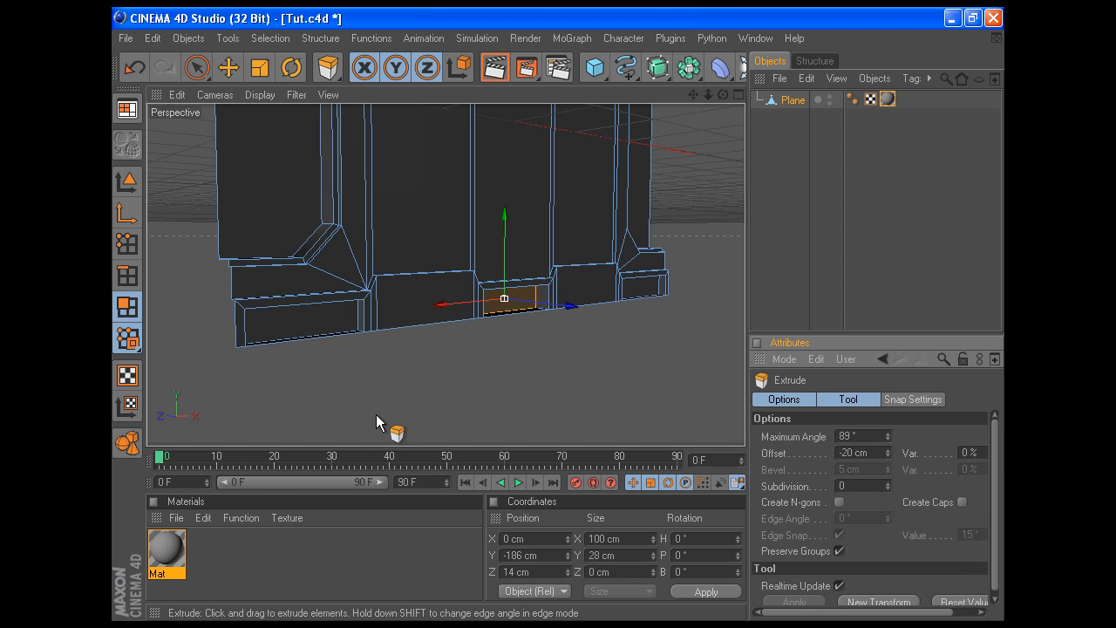
Select the bottom faces inside the three base block recesses and delete them
left_click(186, 63)
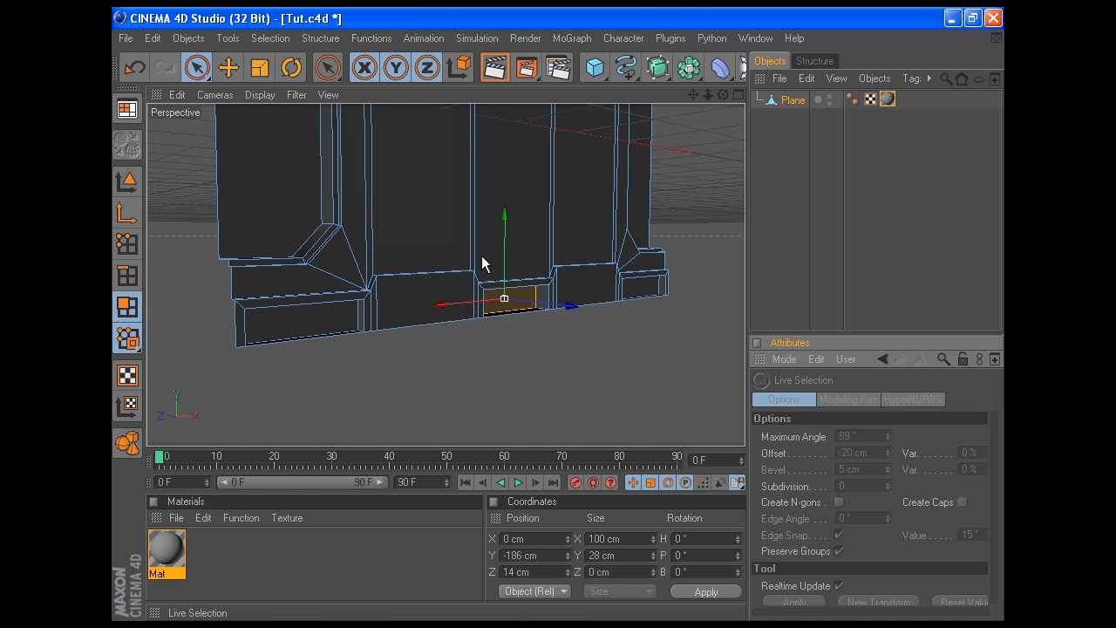
left_click_drag(723, 94, 733, 122)
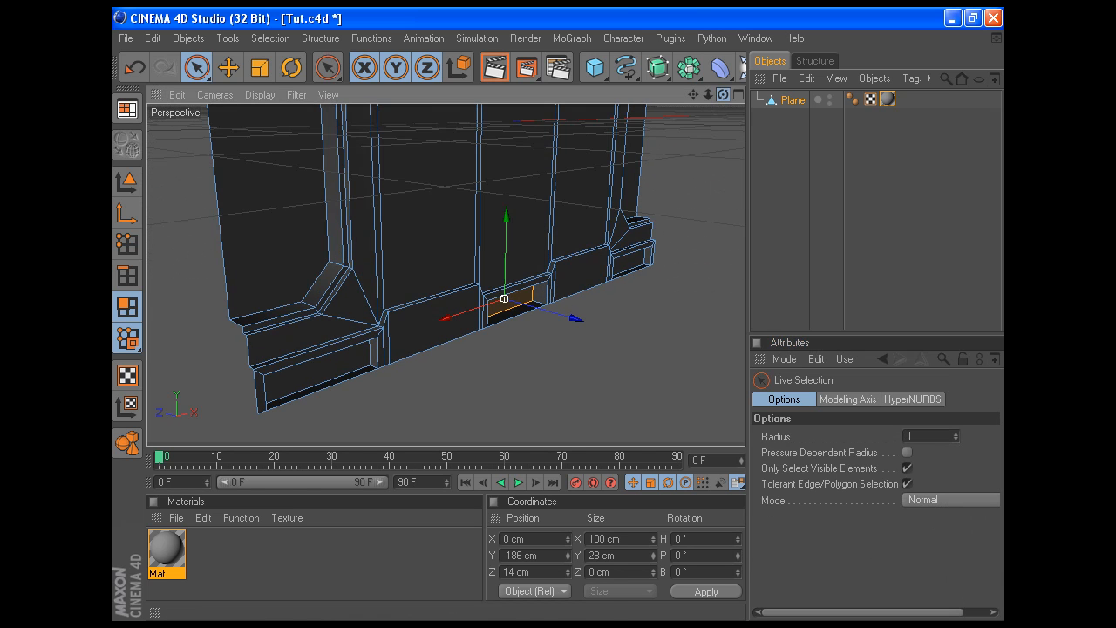
left_click(346, 379, "shift")
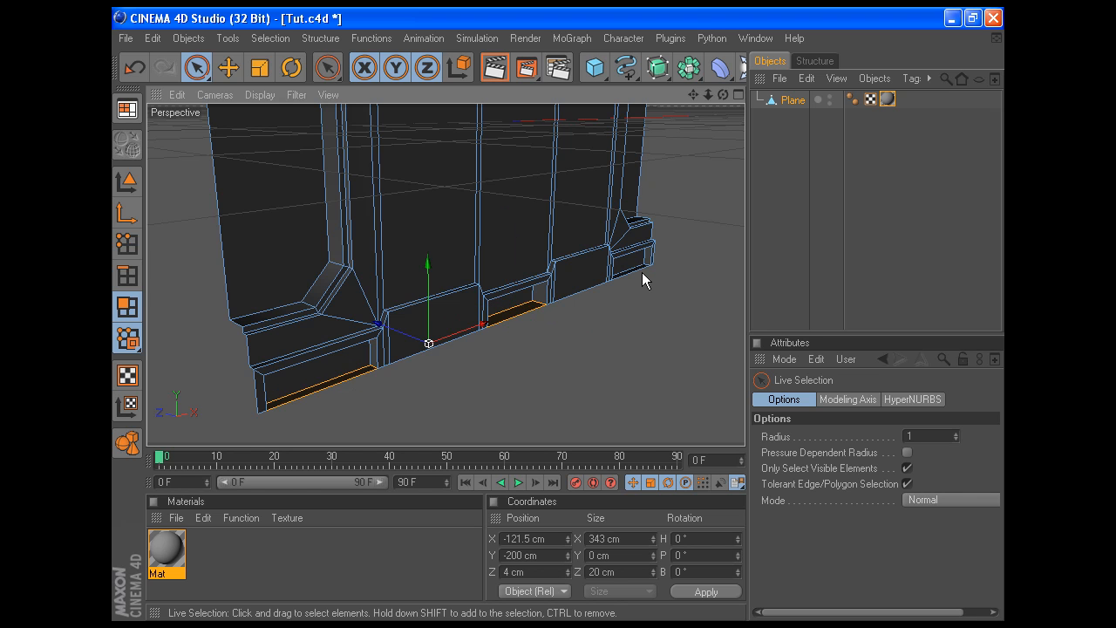
left_click(676, 329)
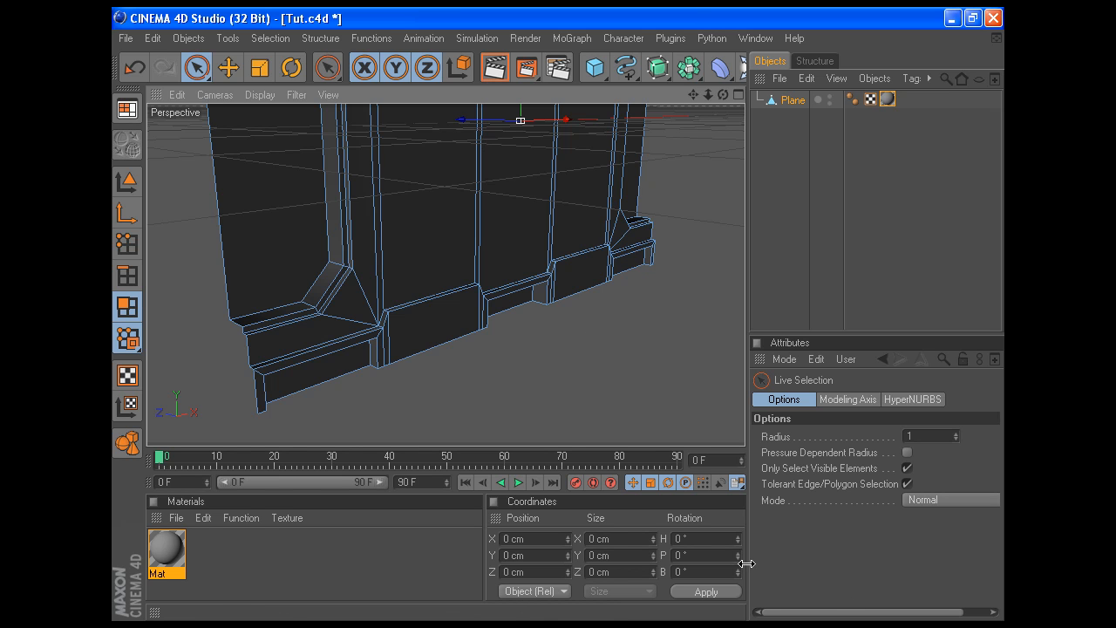
Select the front faces of the three blocks along the wall's top and inset them with Extrude Inner at a 5 cm offset
left_click_drag(695, 91, 712, 392)
left_click(355, 278)
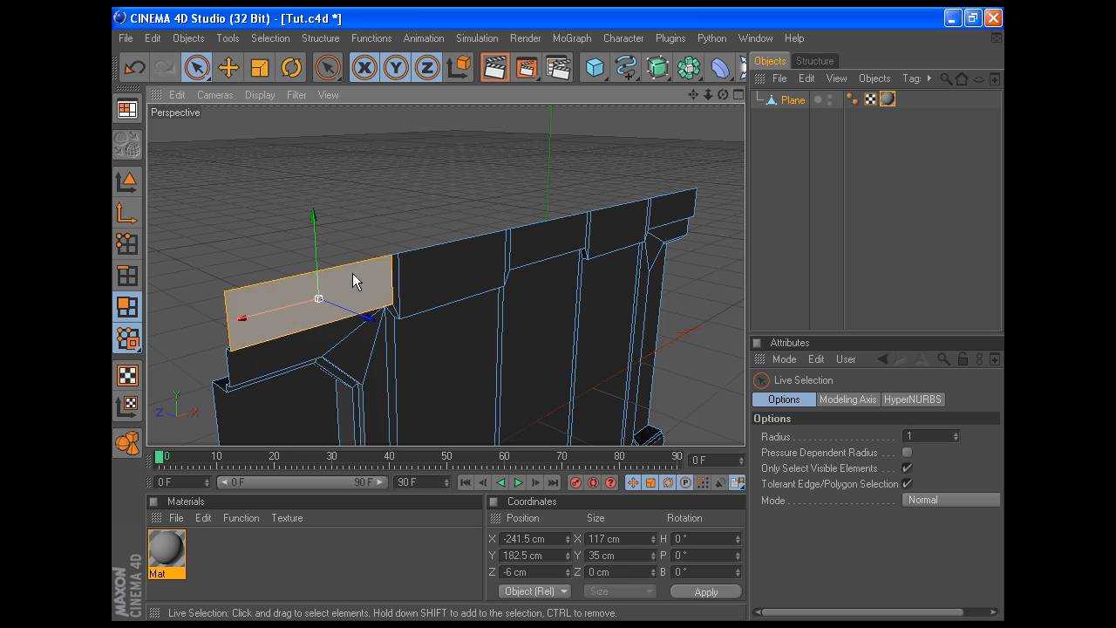
left_click(544, 249, "shift")
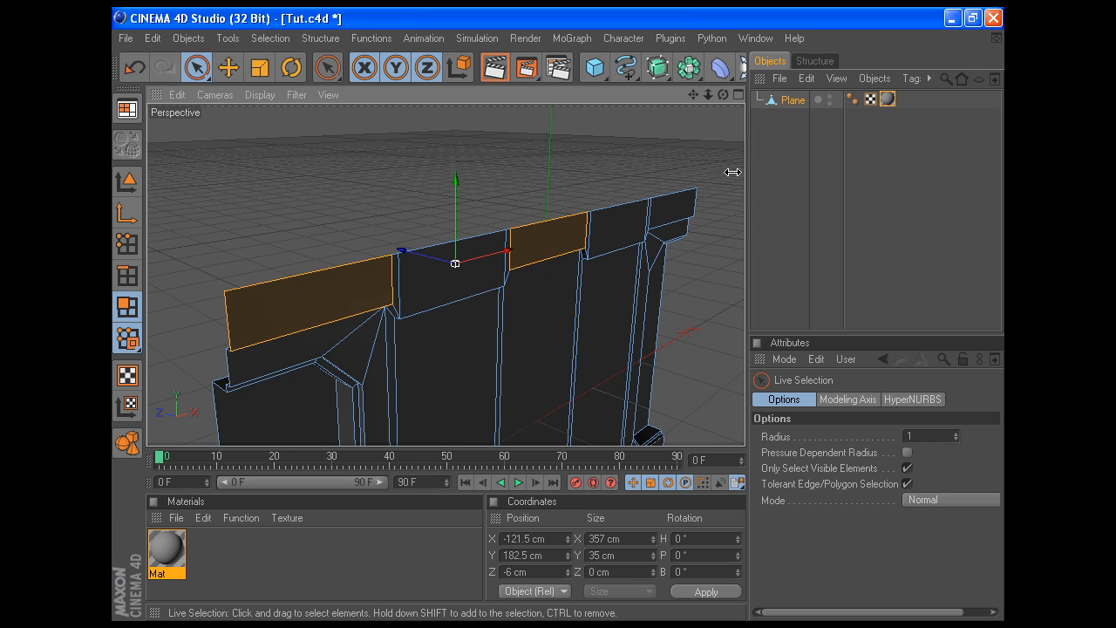
left_click(684, 214, "shift")
right_click(406, 151)
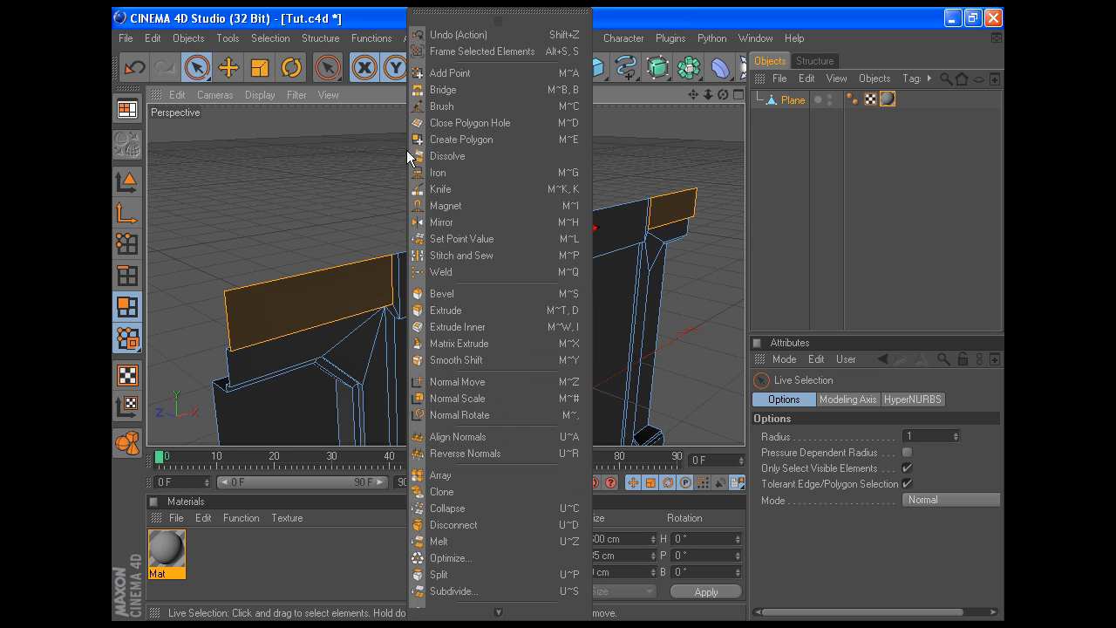
left_click(527, 326)
double_click(877, 451)
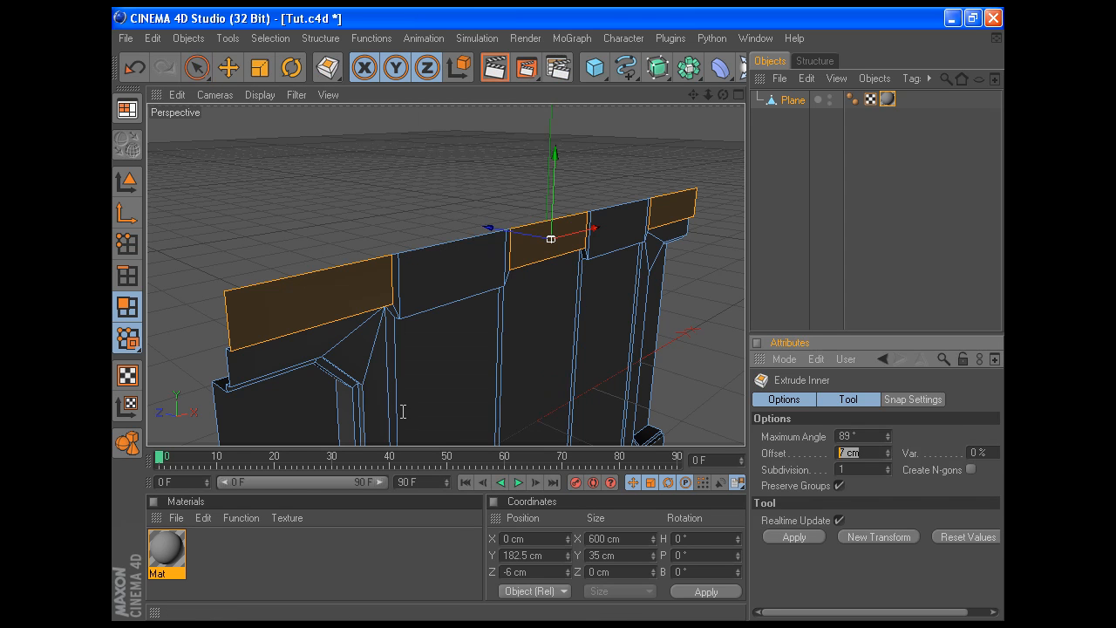
type("6")
key("Return")
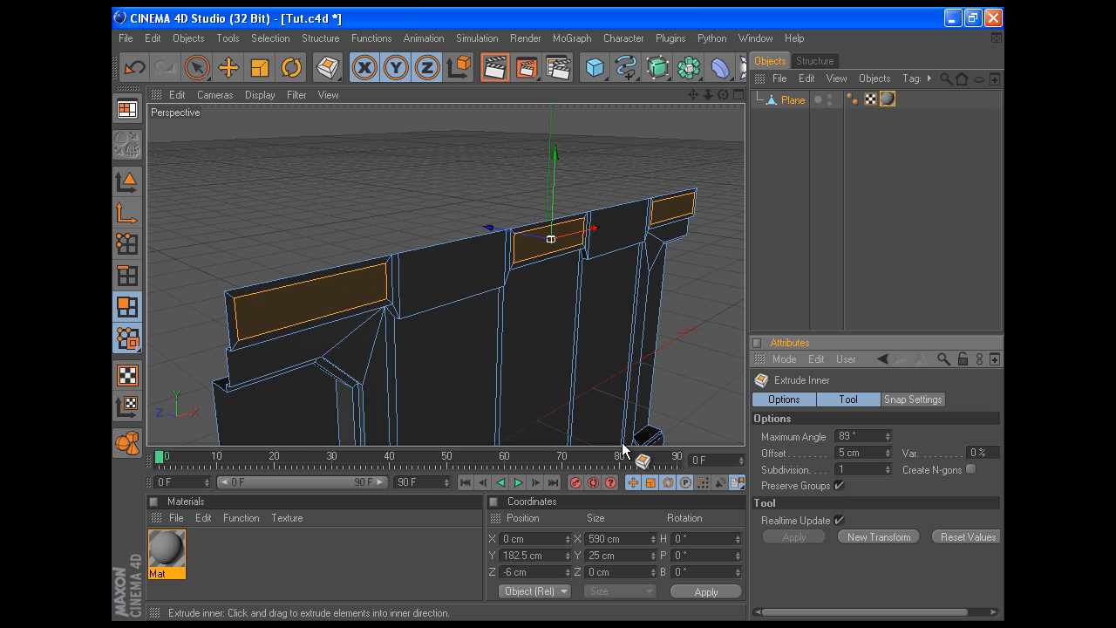
Select the thin border faces along the upper and outer side edges of the three top block insets and delete them
left_click(196, 67)
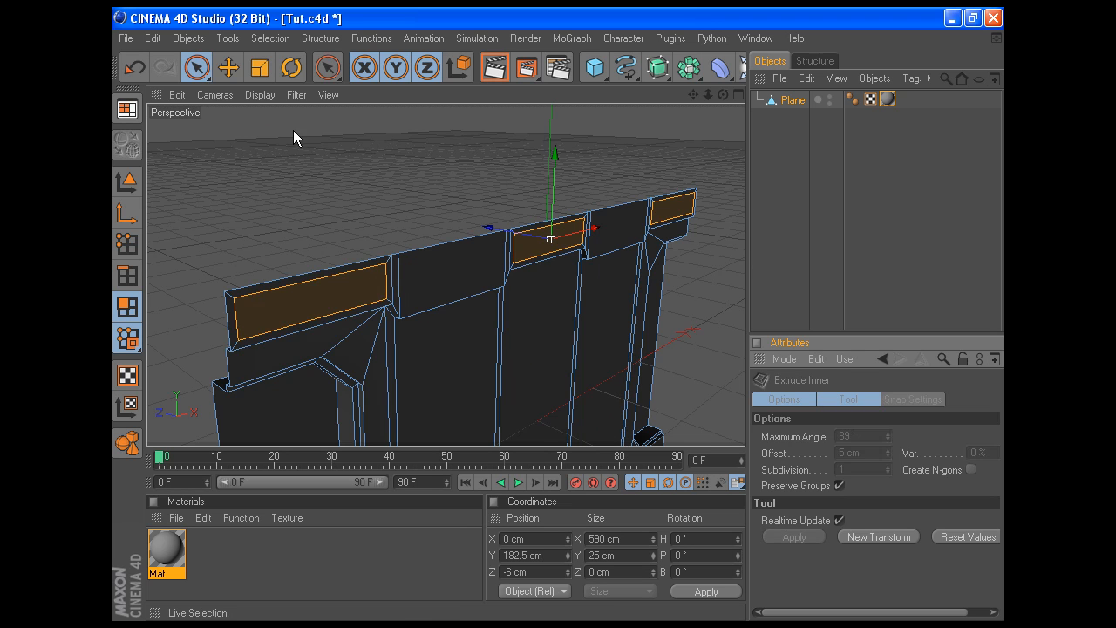
left_click(271, 277)
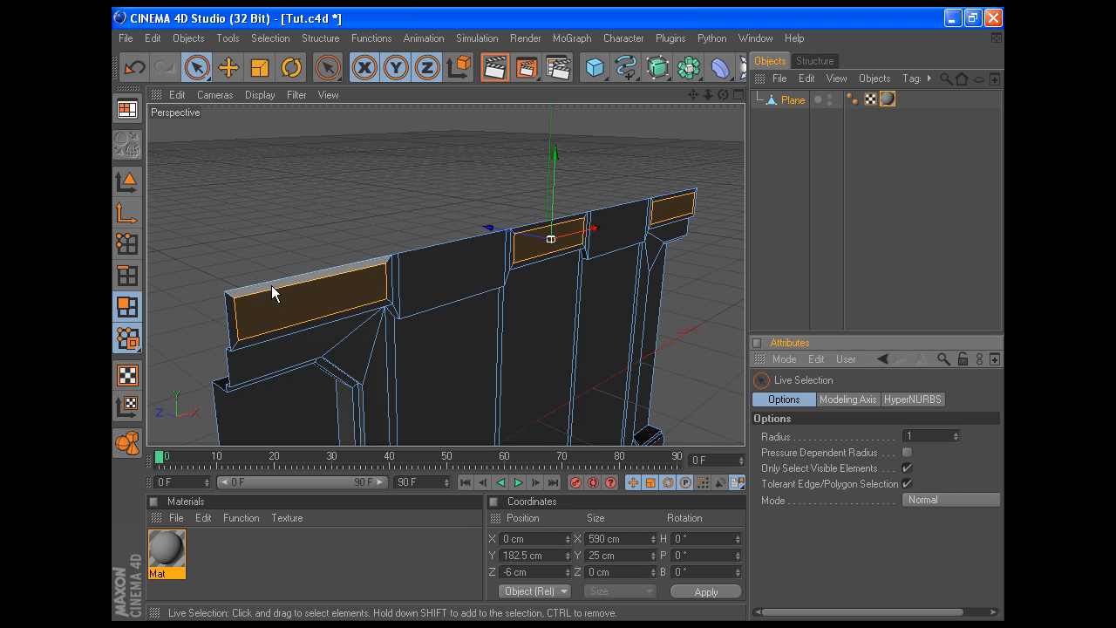
left_click(232, 324)
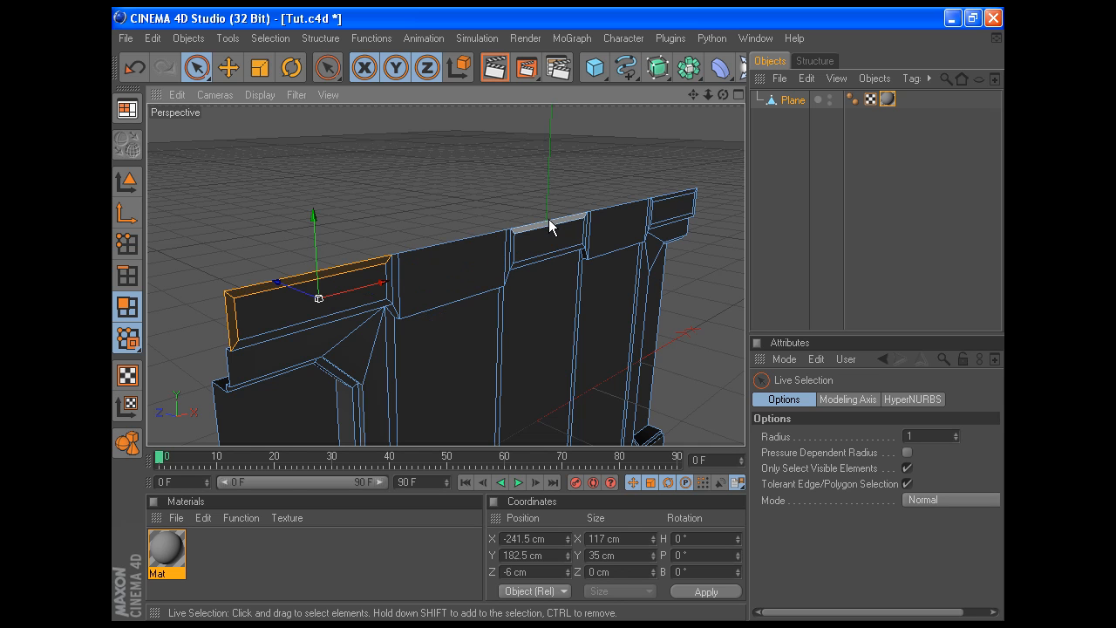
left_click(694, 199, "shift")
left_click_drag(724, 96, 610, 98)
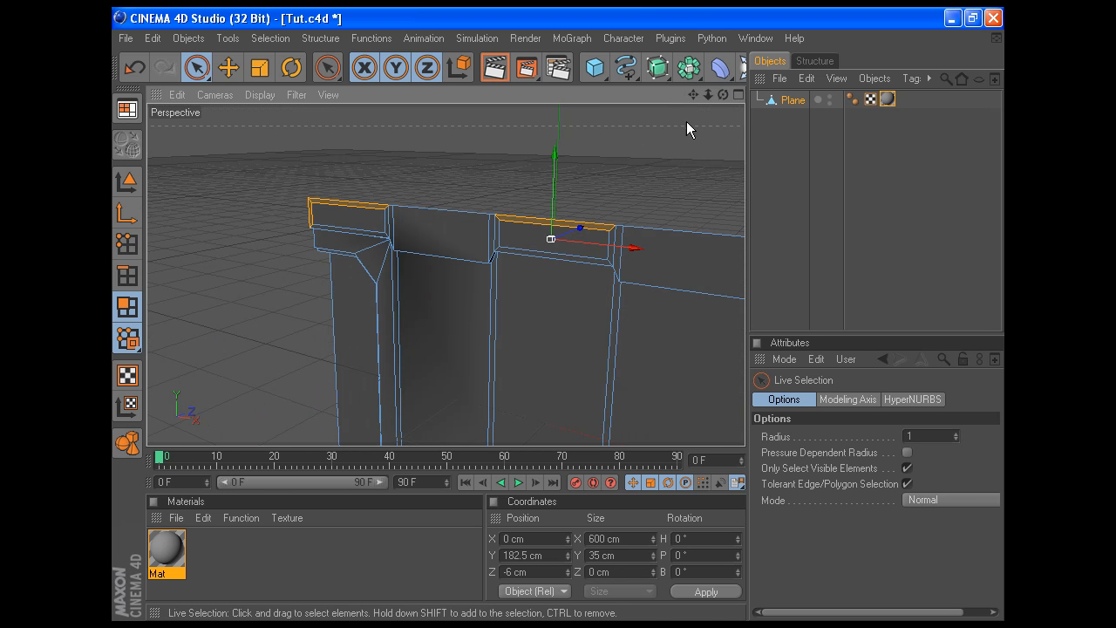
left_click_drag(692, 93, 531, 288)
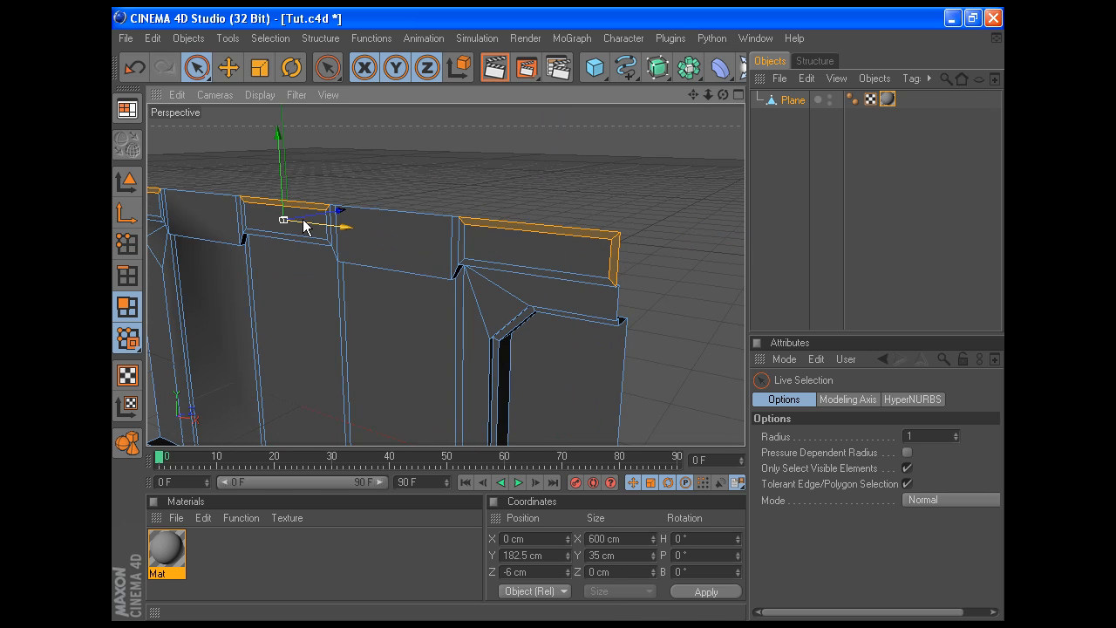
left_click(511, 206)
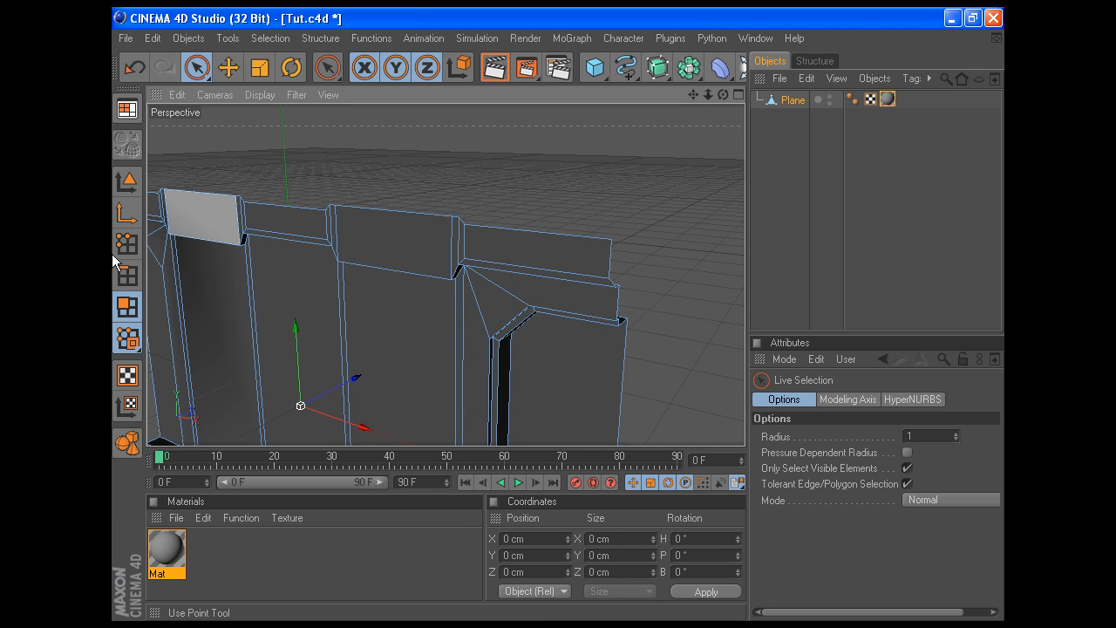
Select all points of the wall and run Optimize on polygons, unused points and points with a 0.01 cm tolerance
left_click(127, 245)
key("ctrl+a")
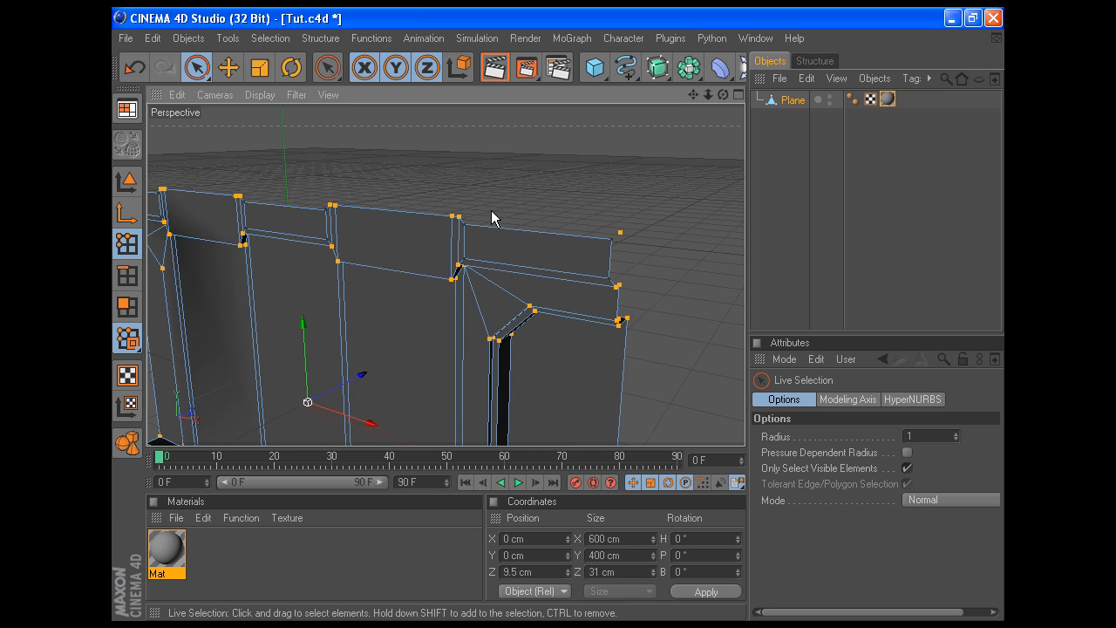
right_click(505, 347)
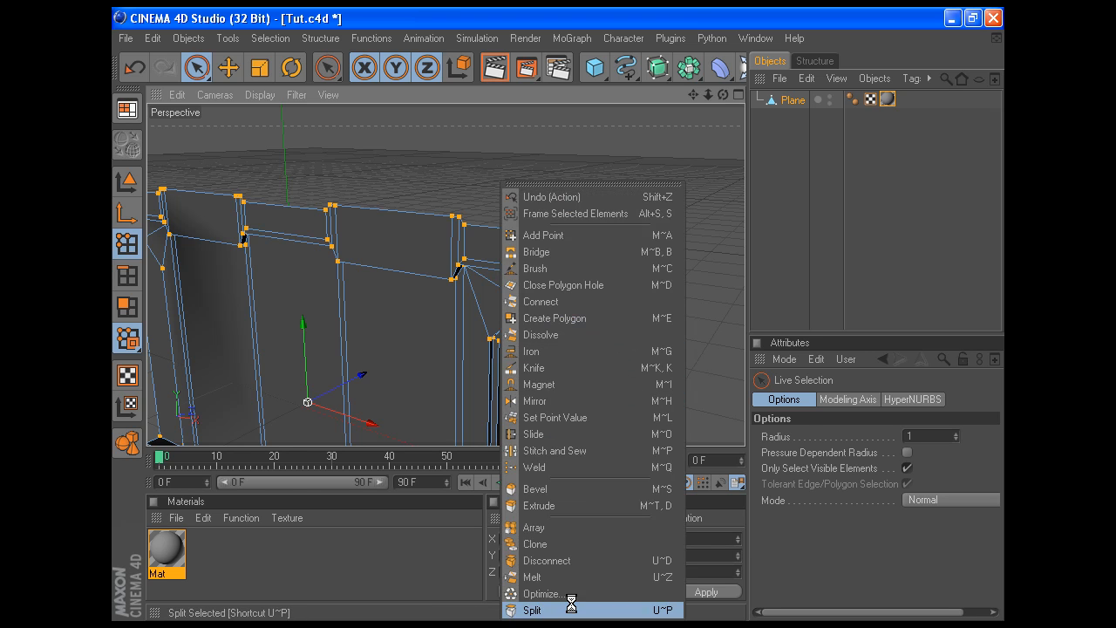
left_click(542, 594)
left_click(656, 464)
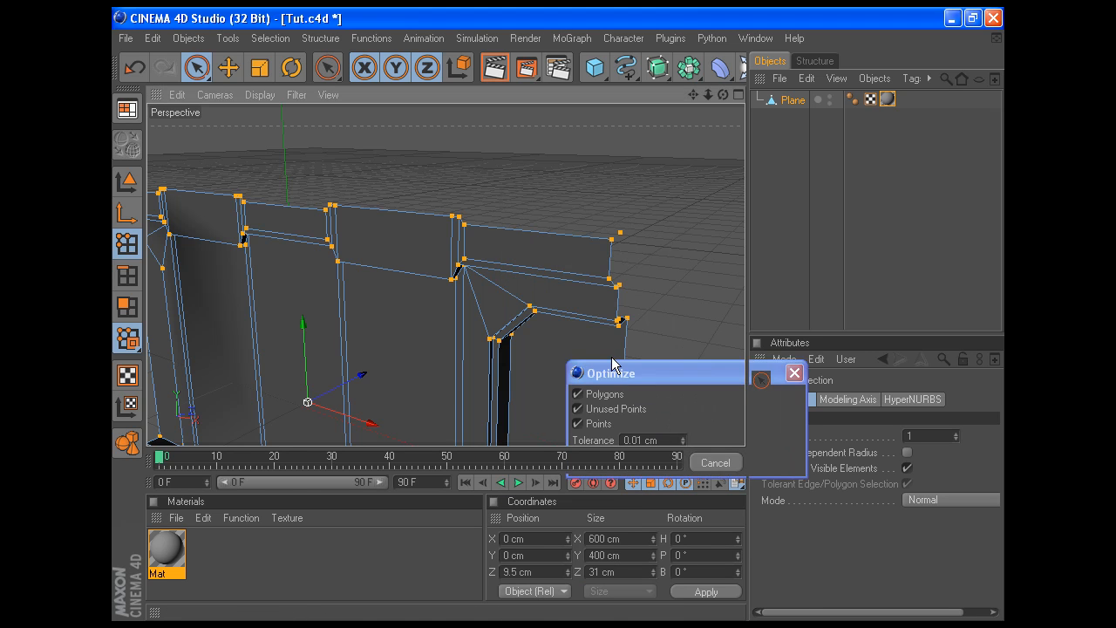
Select the upper edges of the three top block insets and set their Y position to 200 cm
left_click(126, 275)
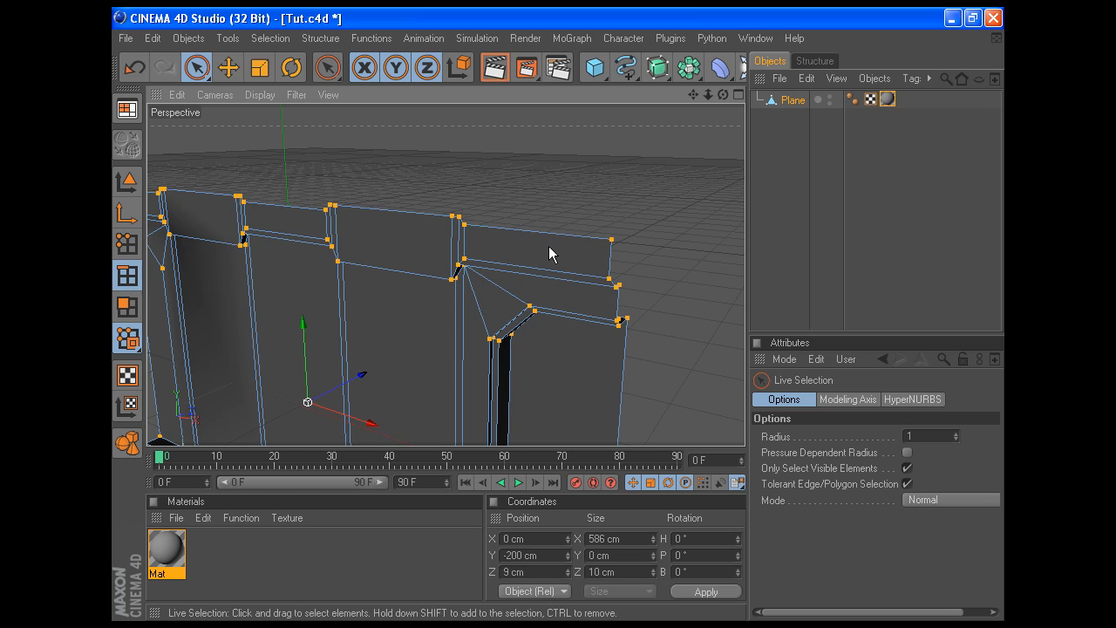
key("ctrl+shift+a")
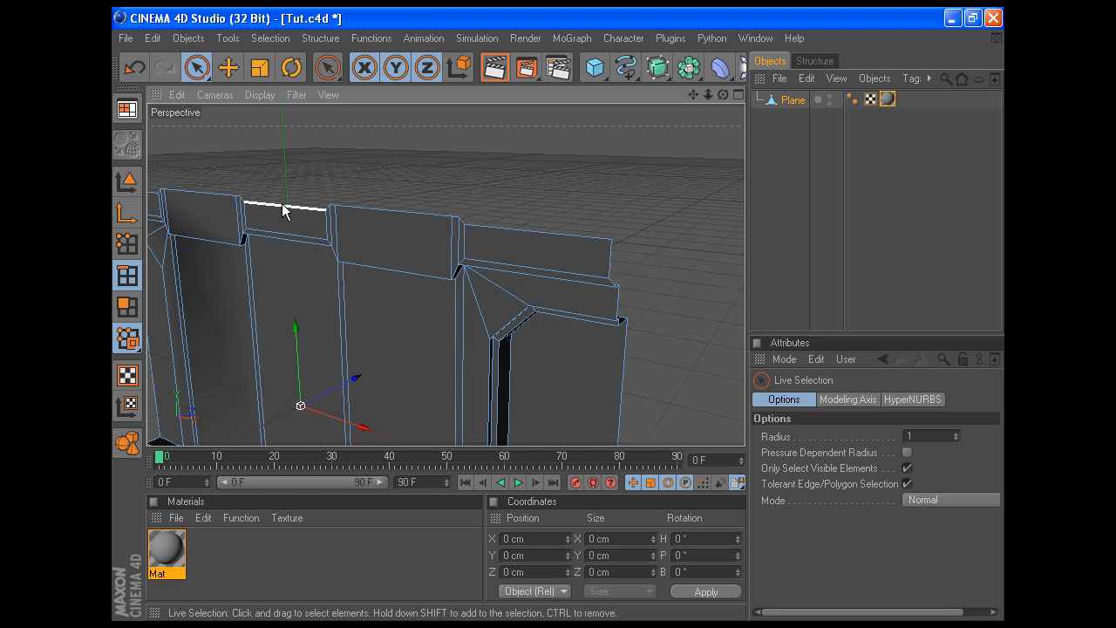
left_click(529, 231)
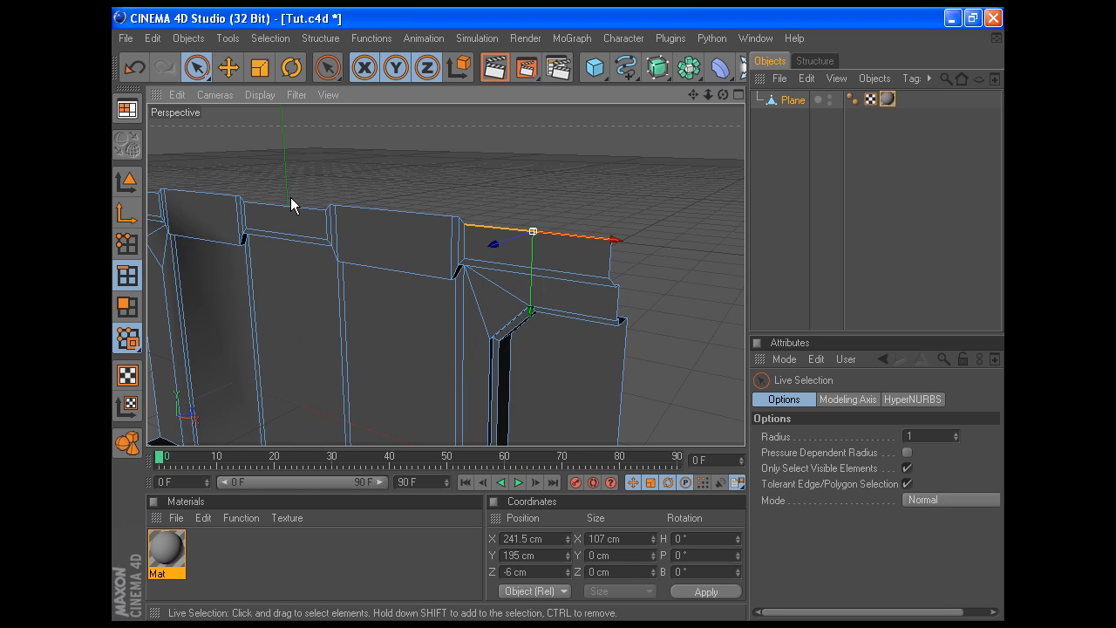
left_click(289, 225, "shift")
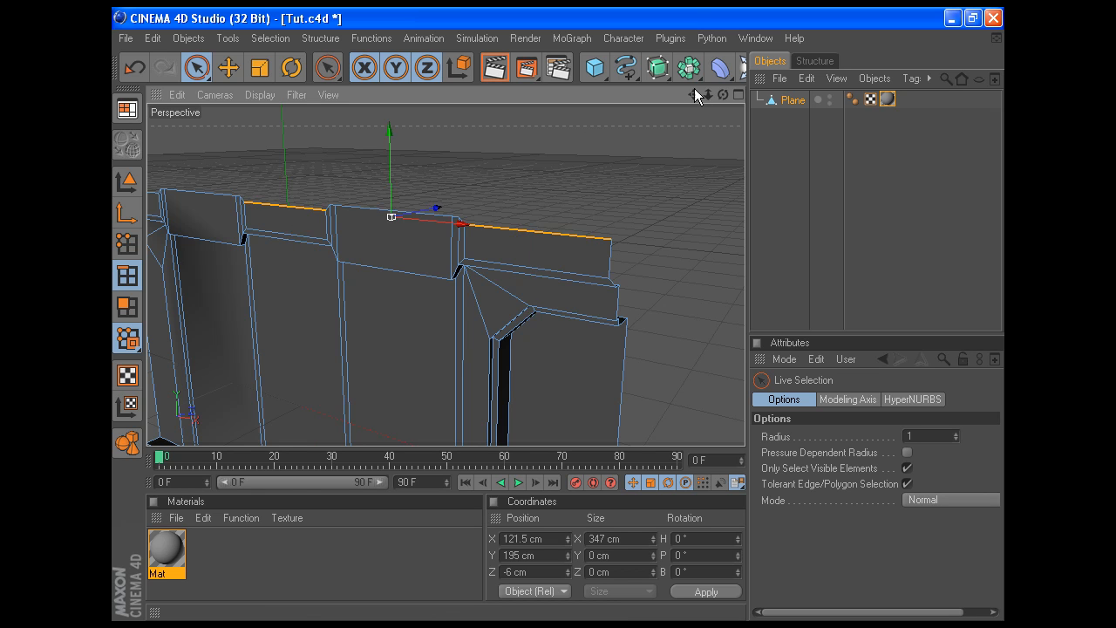
left_click_drag(694, 94, 928, 140)
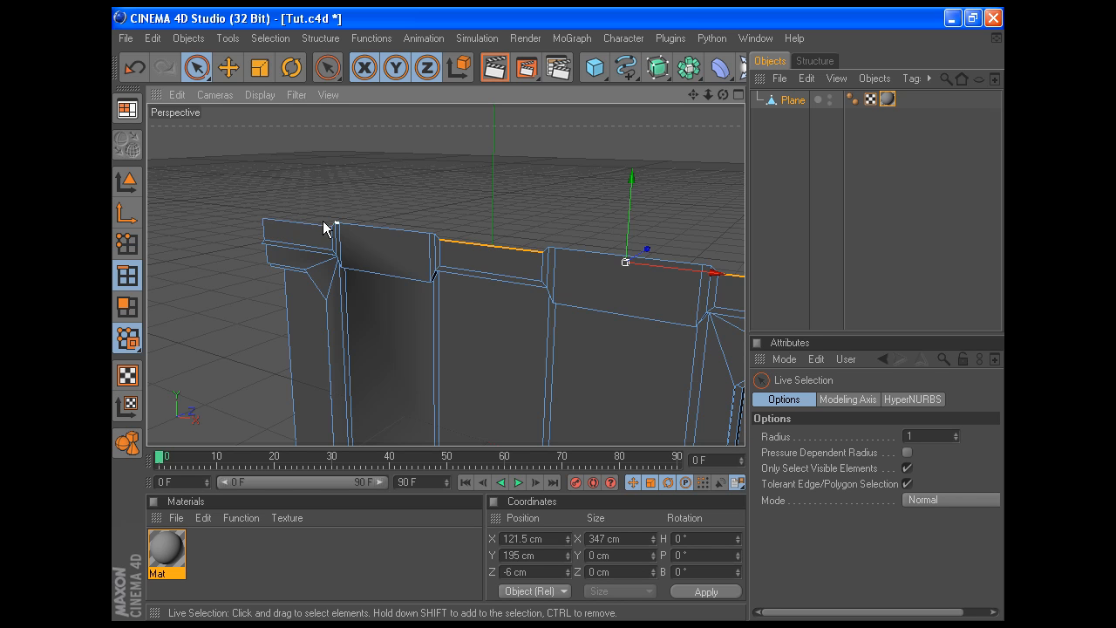
left_click(287, 218, "shift")
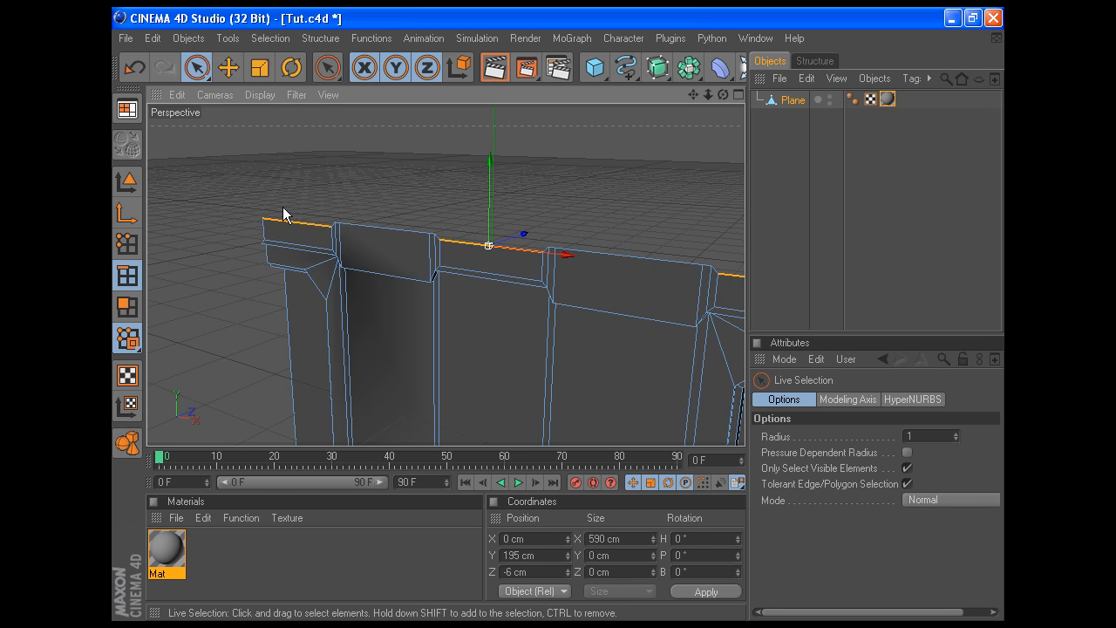
double_click(546, 555)
type("200")
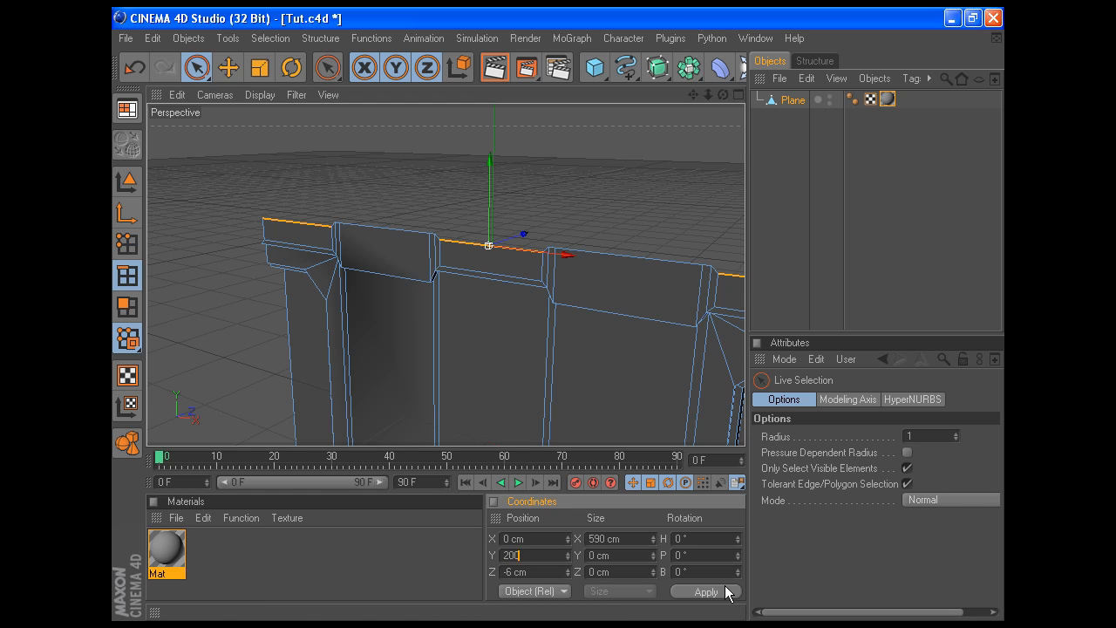
left_click(726, 587)
Select the outer vertical edges of the two end top blocks and set their X size to 600 cm
left_click_drag(724, 94, 630, 121)
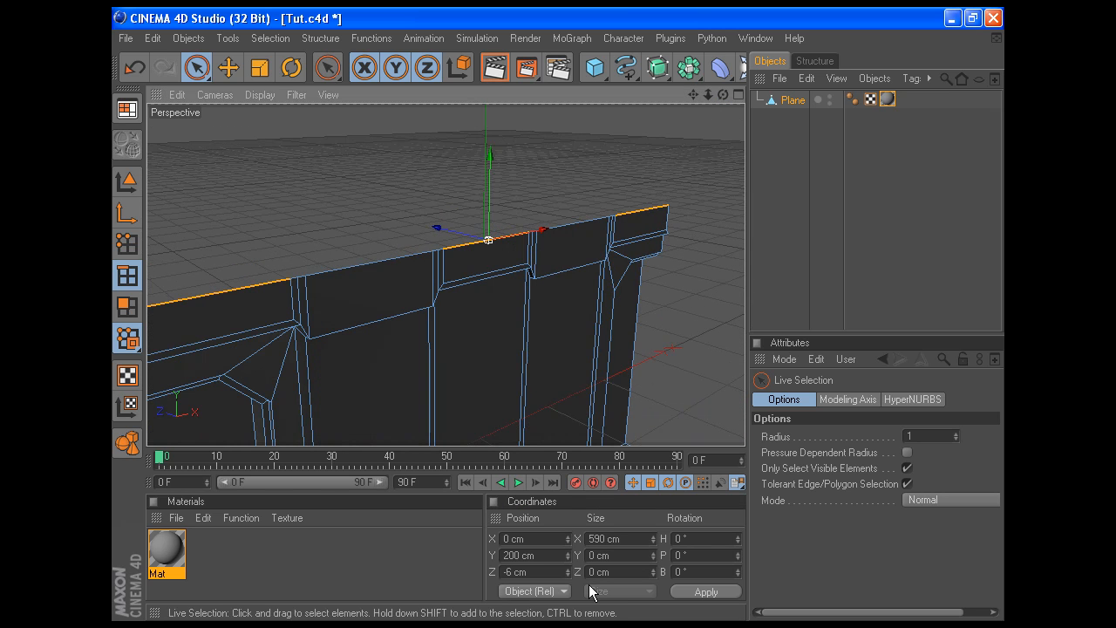
left_click(667, 219)
left_click_drag(694, 94, 509, 210)
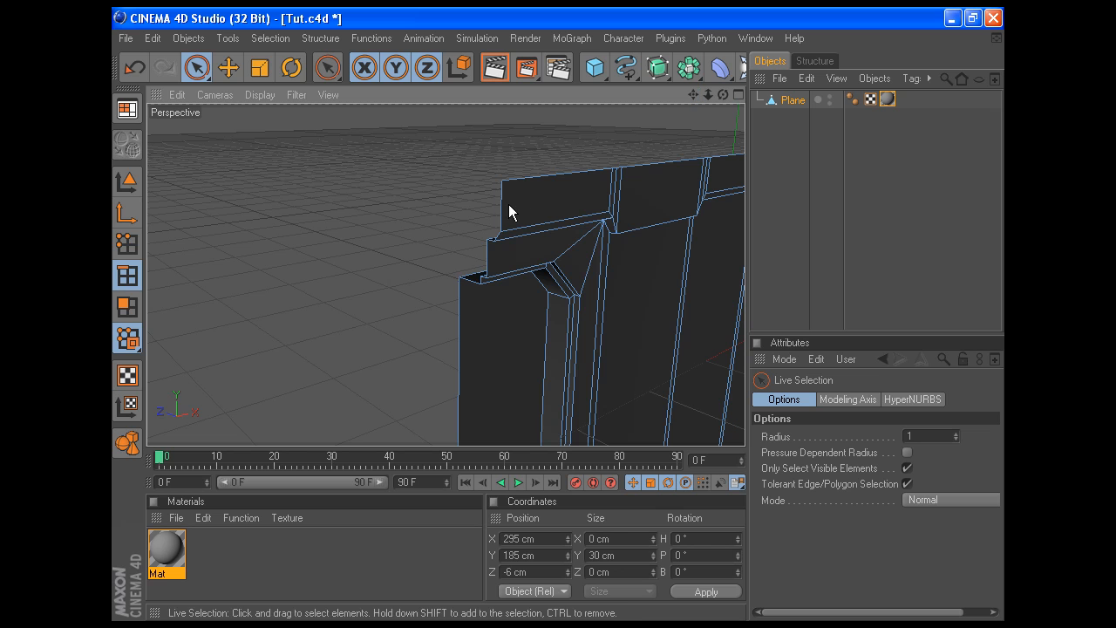
left_click(502, 205, "shift")
double_click(604, 538)
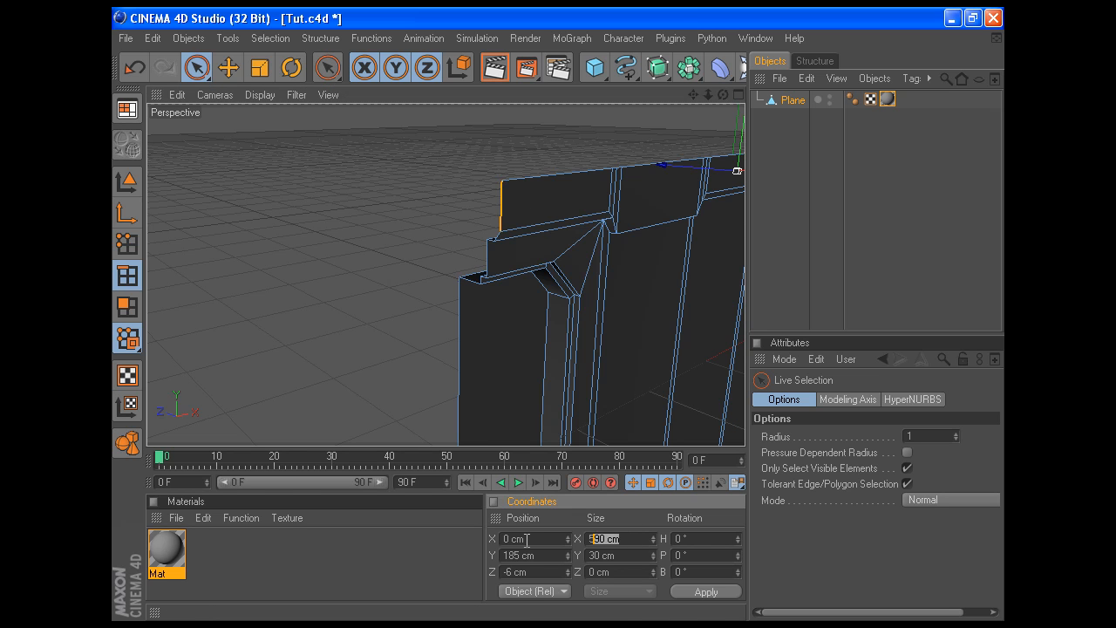
type("600")
left_click(707, 594)
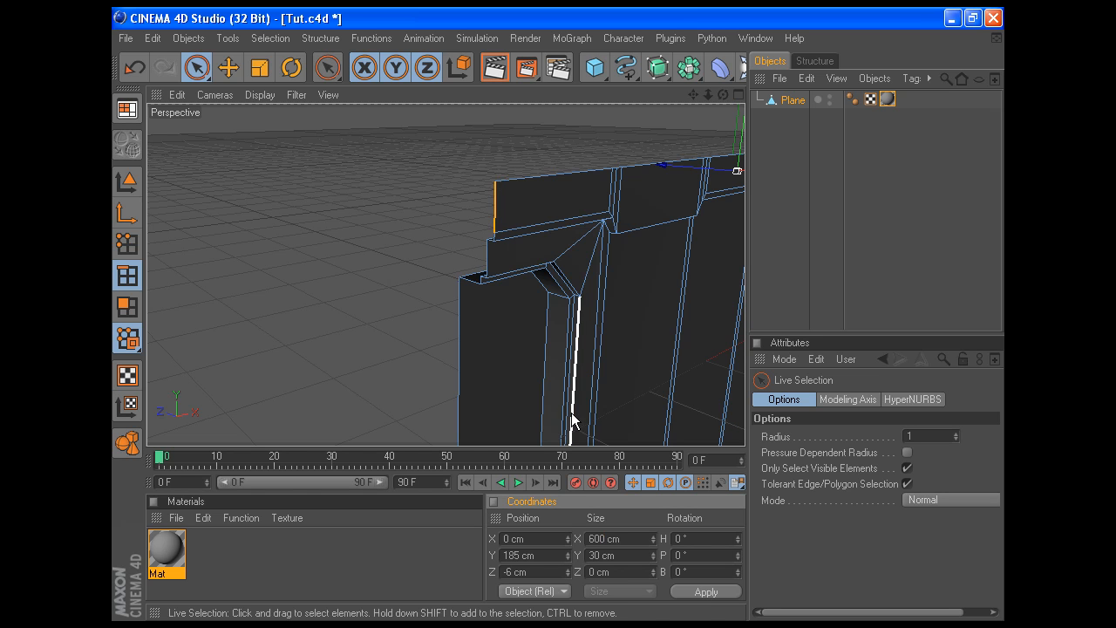
Select the inset front faces of the three top blocks and extrude them with a 15 cm offset
left_click(123, 310)
left_click(511, 214)
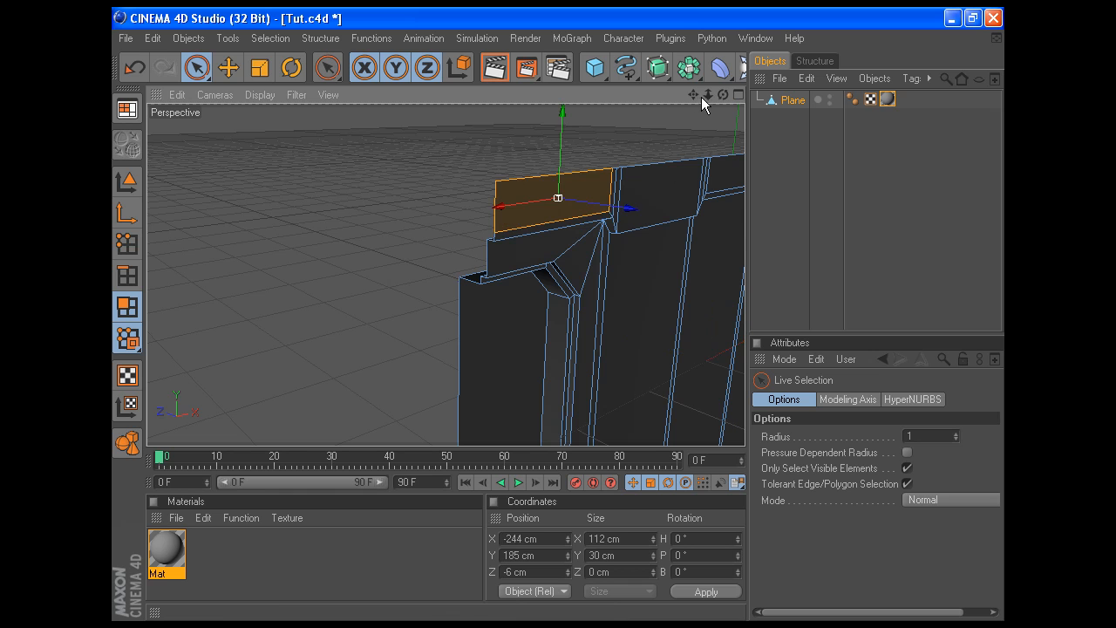
left_click_drag(694, 94, 354, 177)
left_click(498, 216, "shift")
left_click(645, 208, "shift")
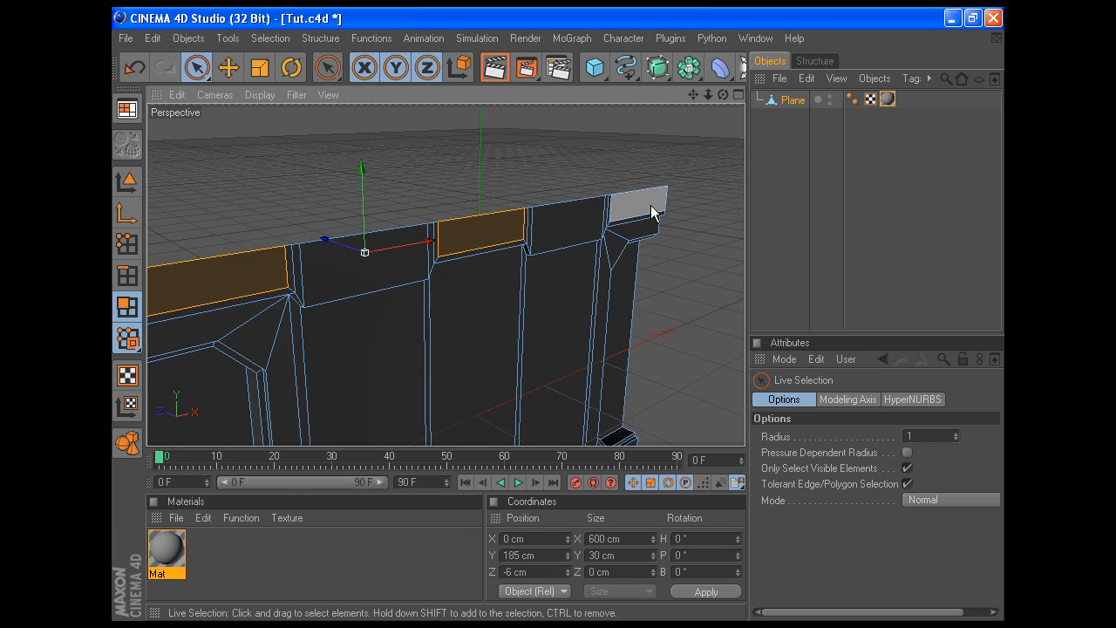
right_click(692, 304)
left_click(760, 309)
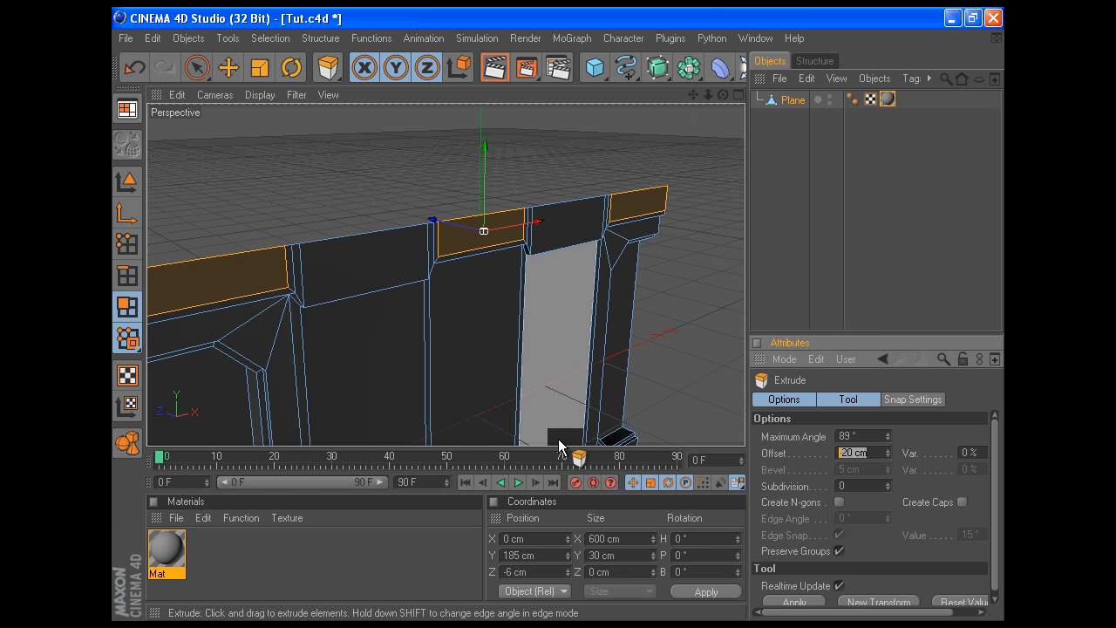
type("10")
key("Return")
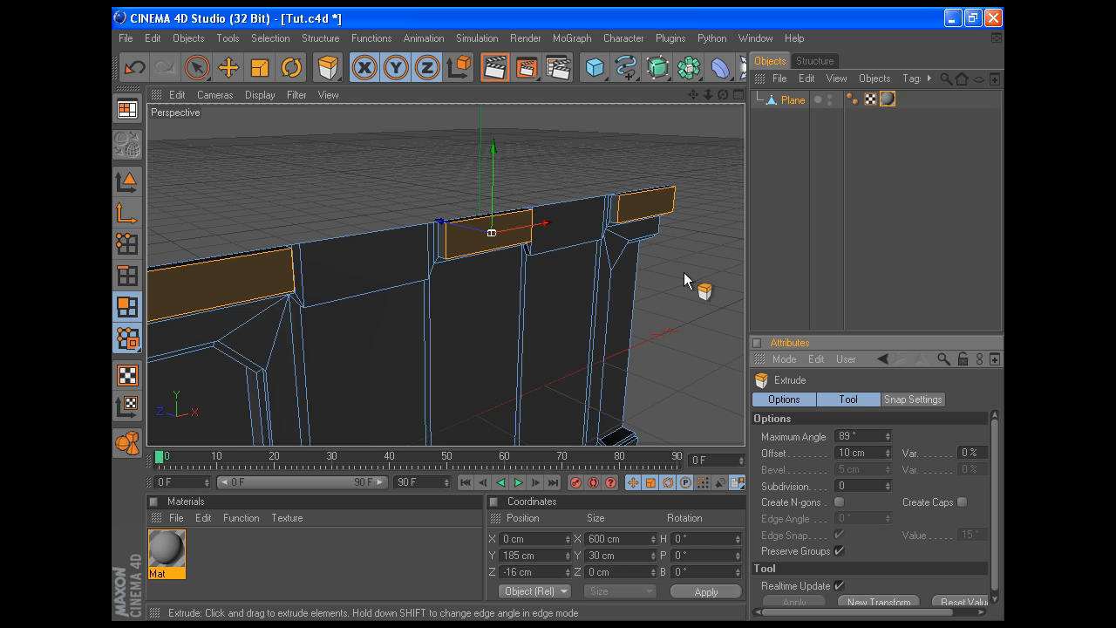
type("15")
key("Return")
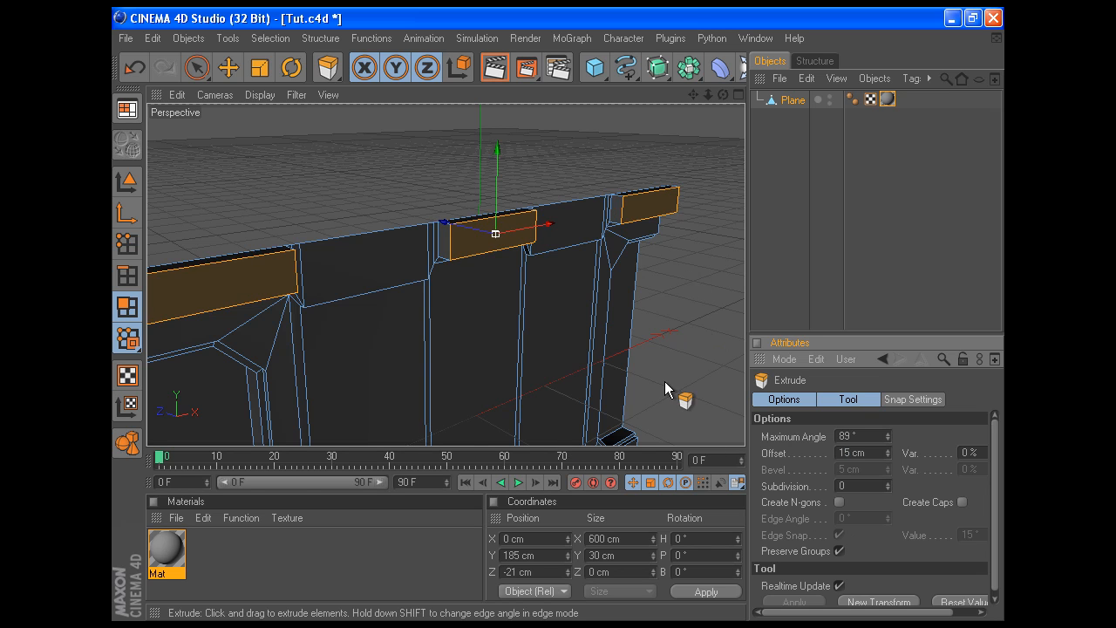
Extrude the three top block faces a second time with a 25 cm offset
left_click_drag(496, 234, 514, 238)
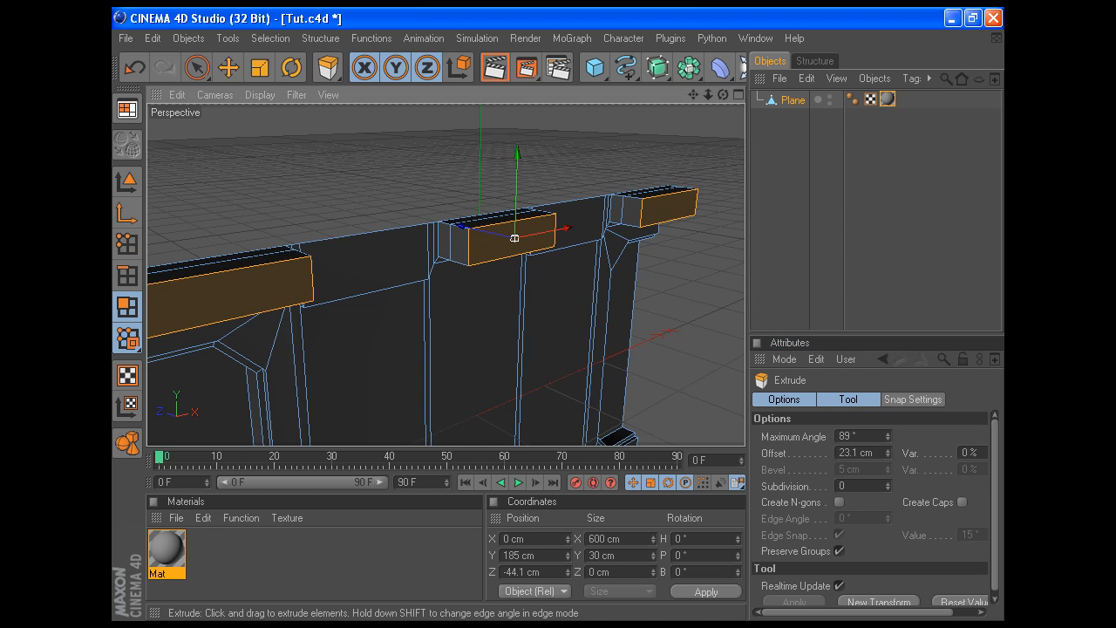
double_click(857, 453)
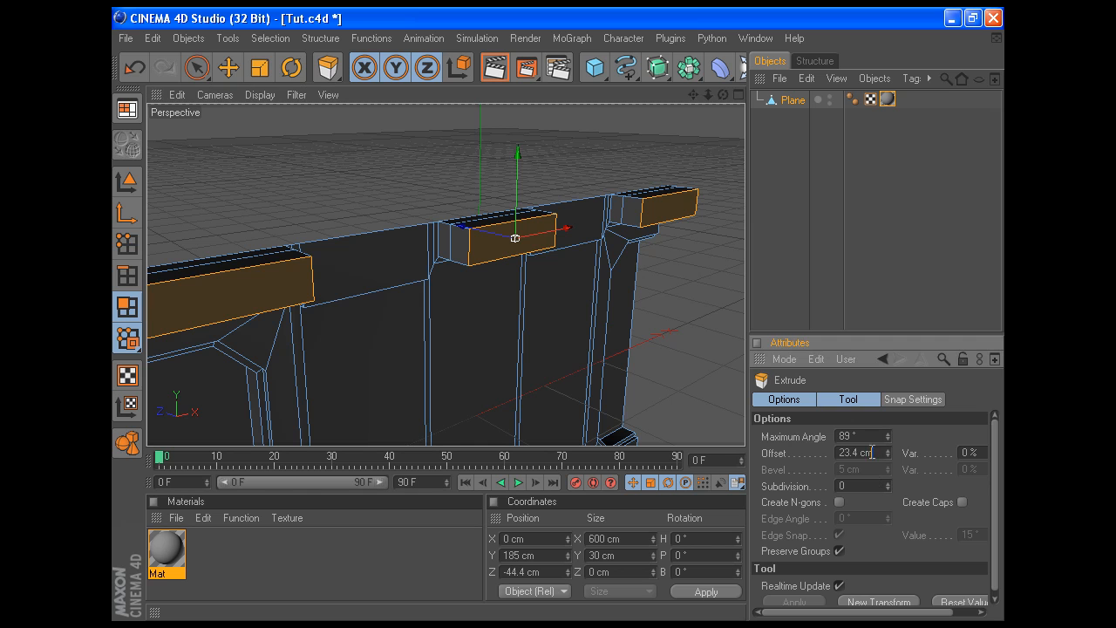
type("25")
key("Return")
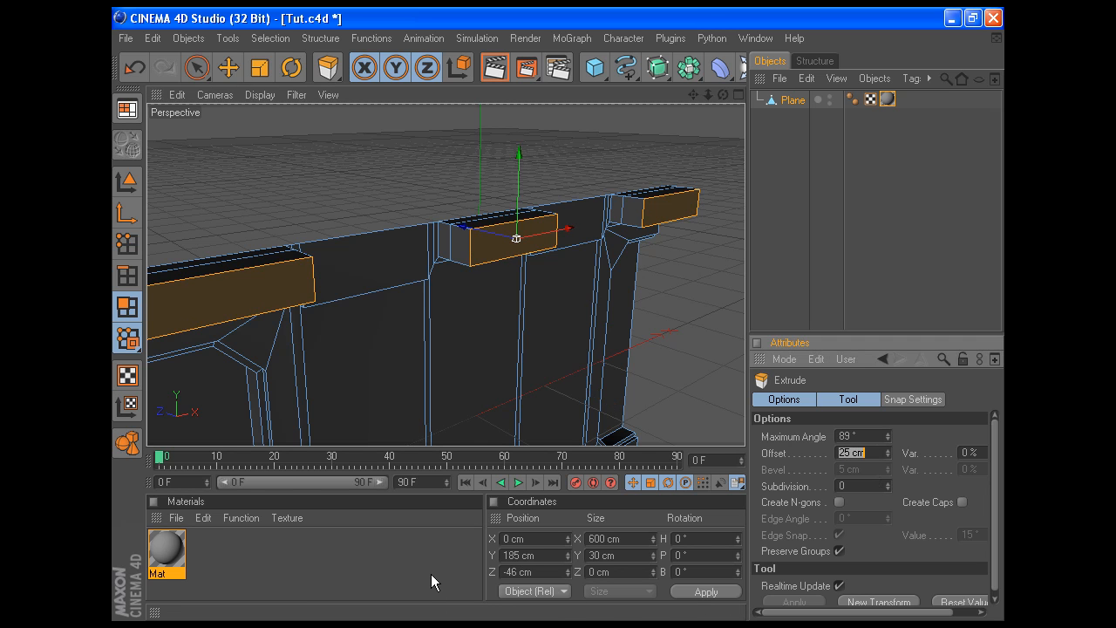
Select the lower front edges of the three extruded top blocks and set their Y position to 190 cm
left_click(127, 274)
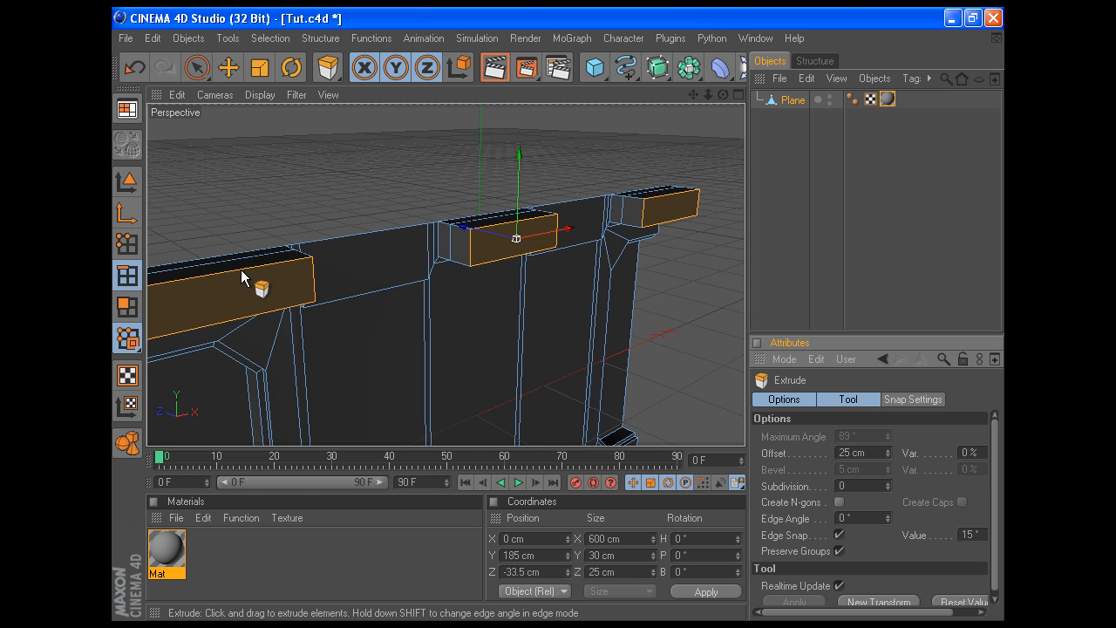
left_click(197, 68)
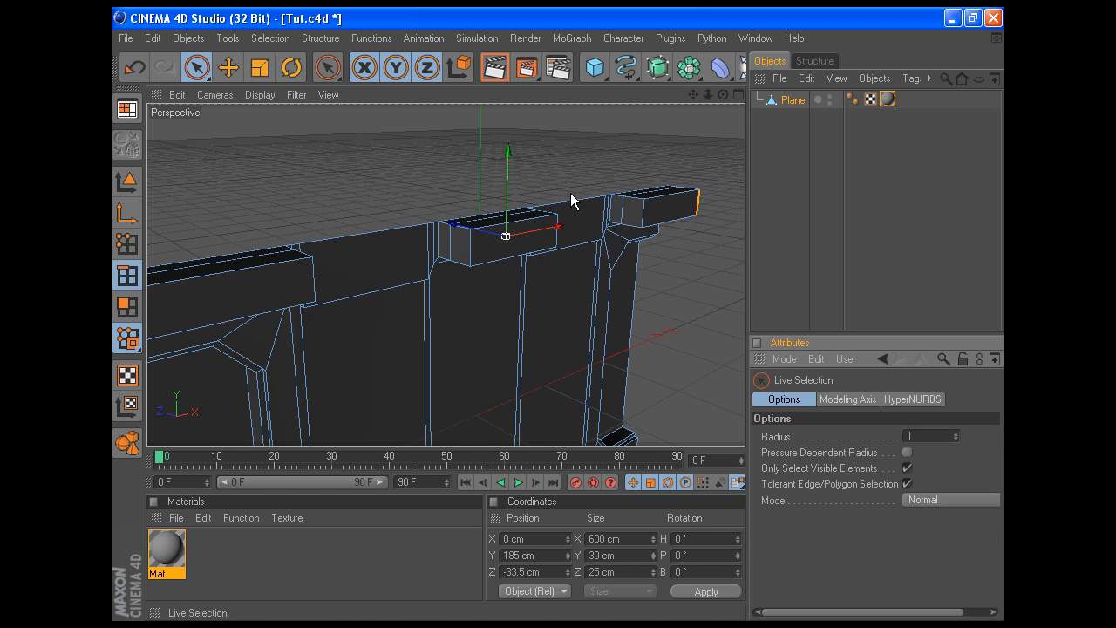
left_click(673, 223)
left_click(528, 255)
left_click(695, 233)
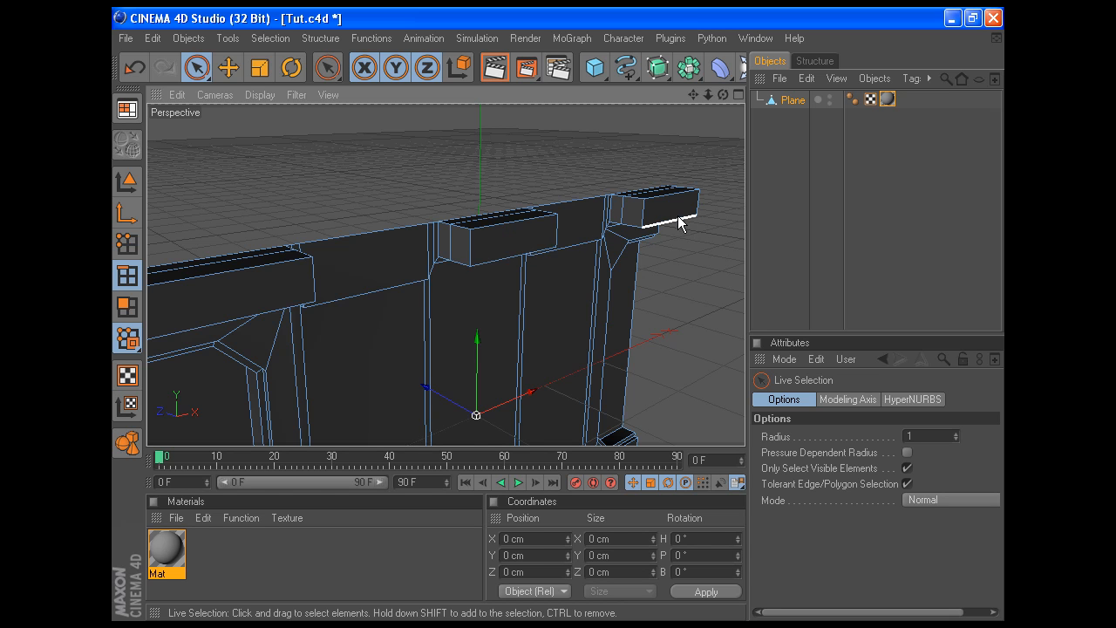
left_click(679, 227)
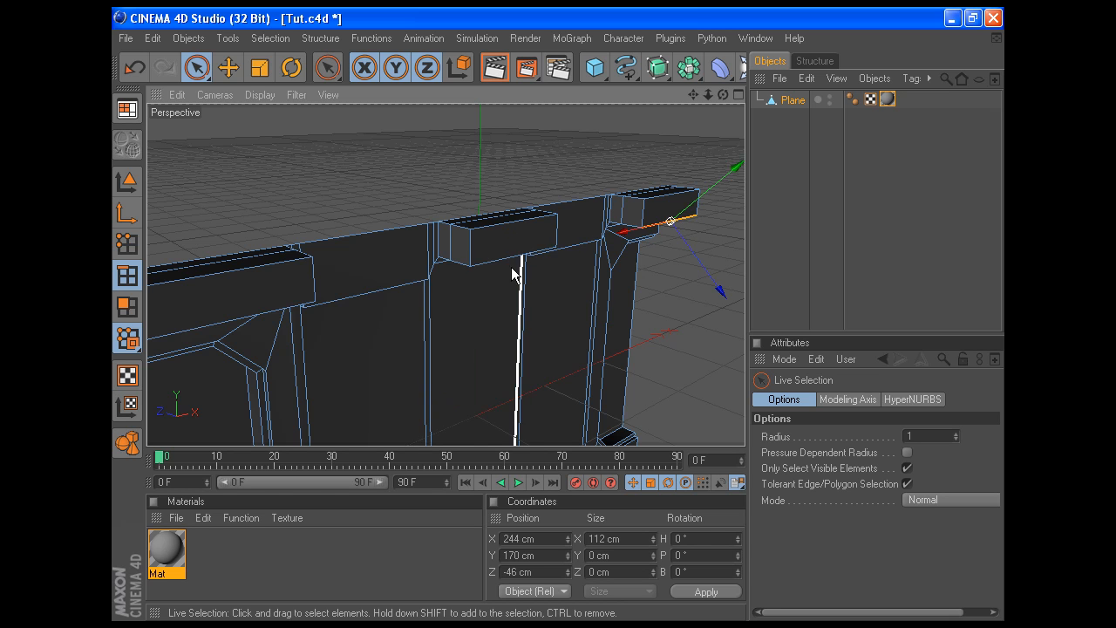
left_click(481, 271, "shift")
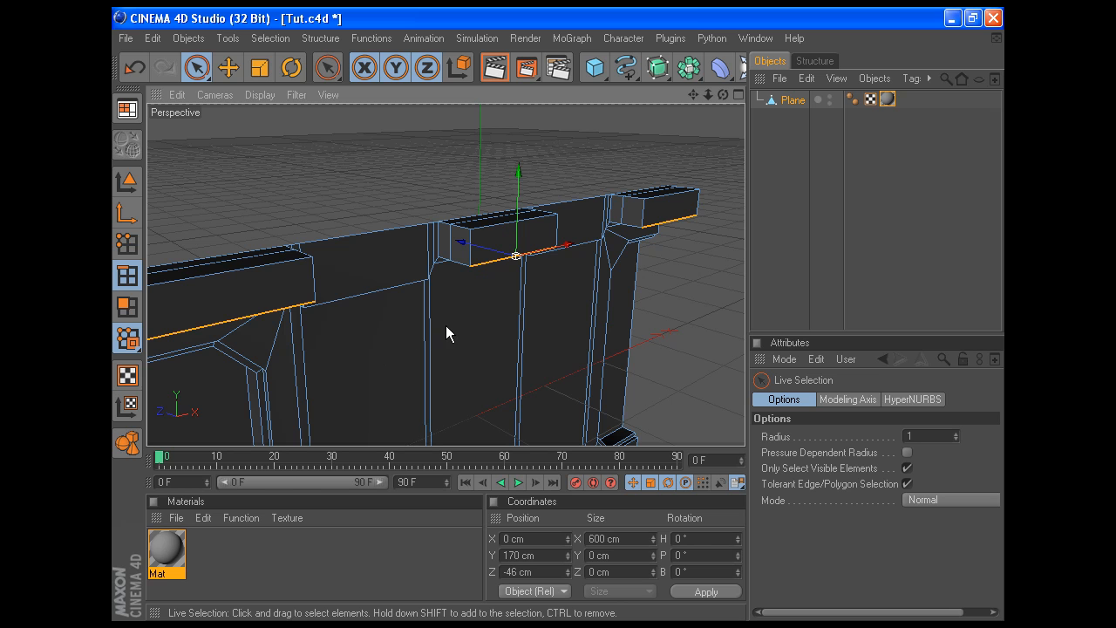
left_click(543, 555)
type("190")
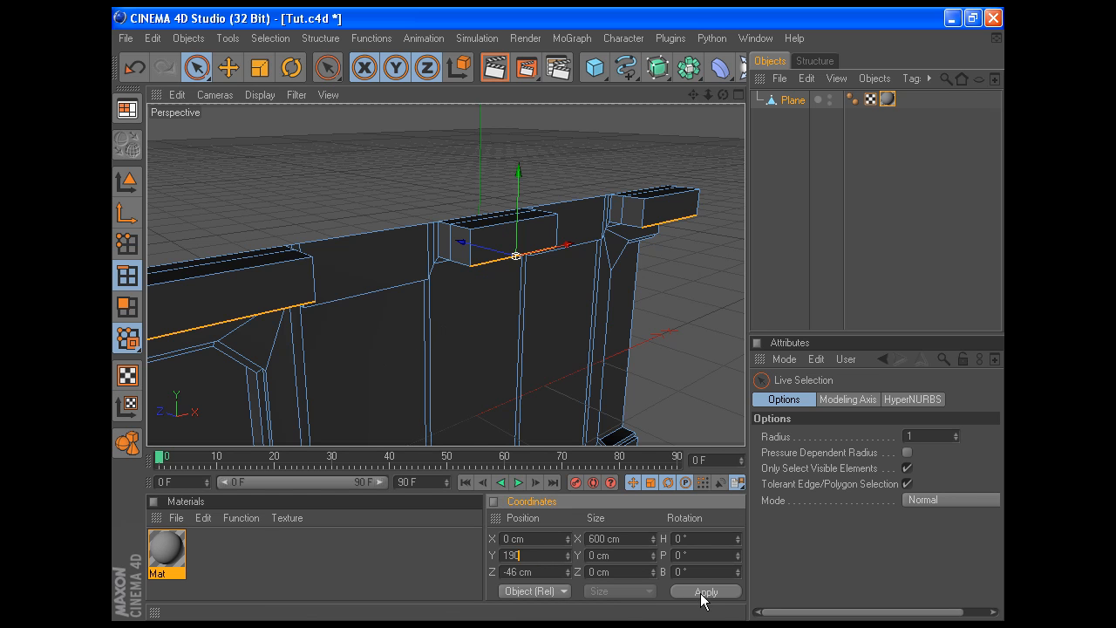
left_click(703, 591)
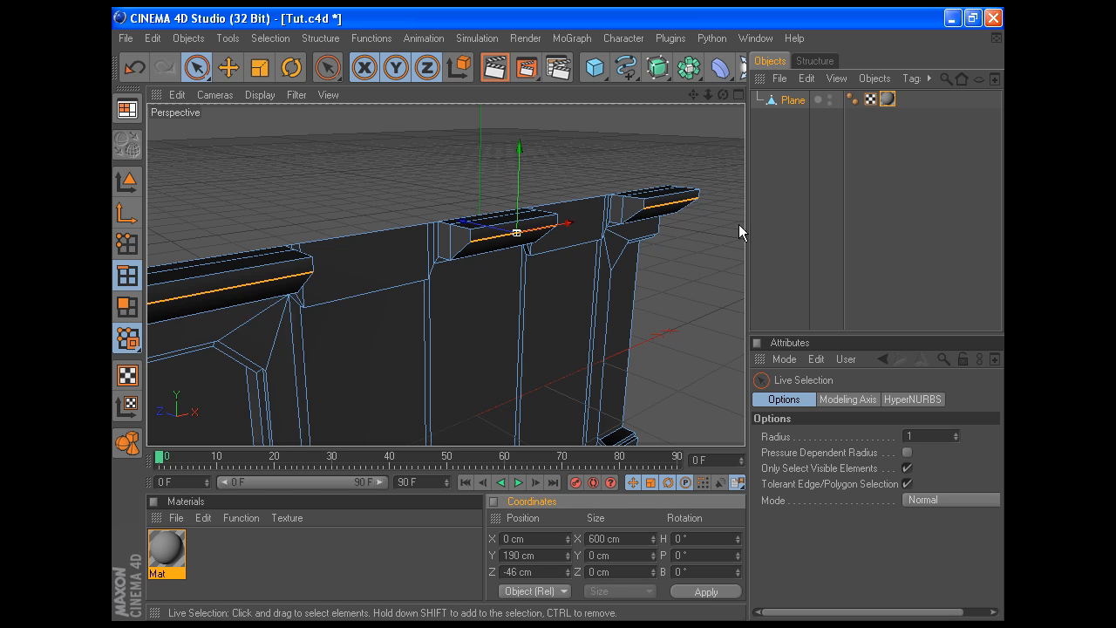
Set the phong angle of the wall's Phong tag to 22°
left_click(852, 97)
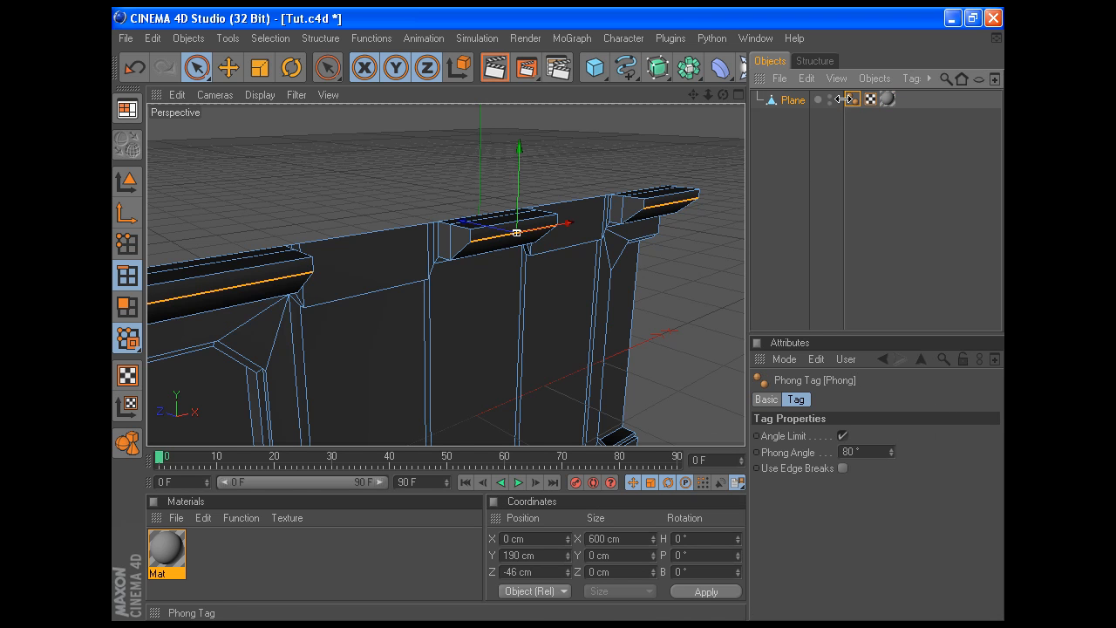
left_click(870, 449)
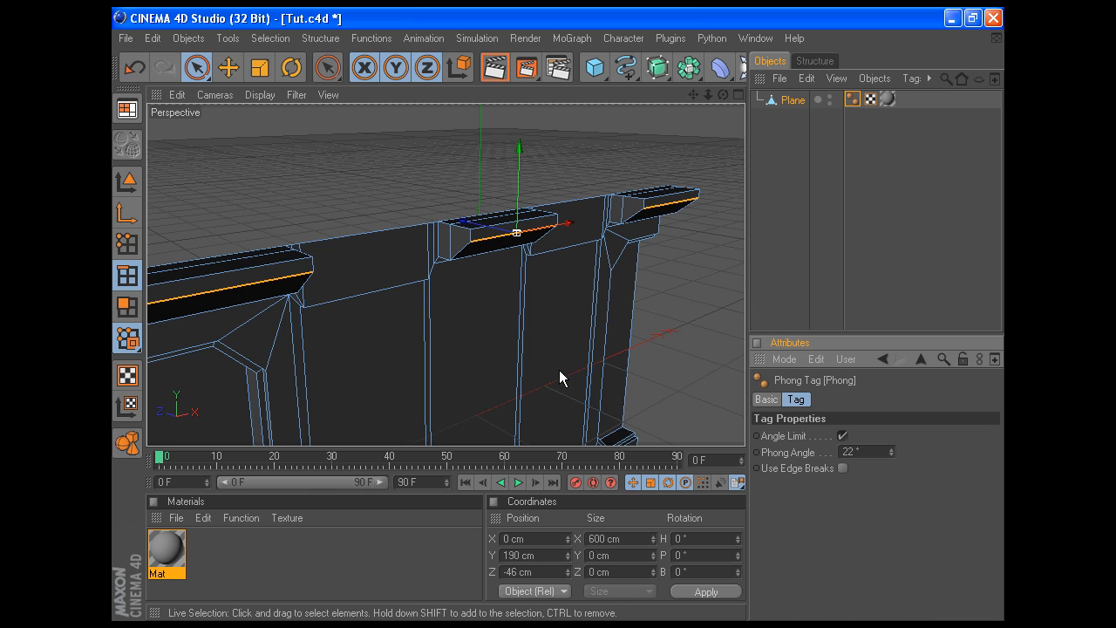
key("Return")
Select the upper faces of the three extruded top blocks and the outer side faces of the end blocks and delete them
left_click(128, 306)
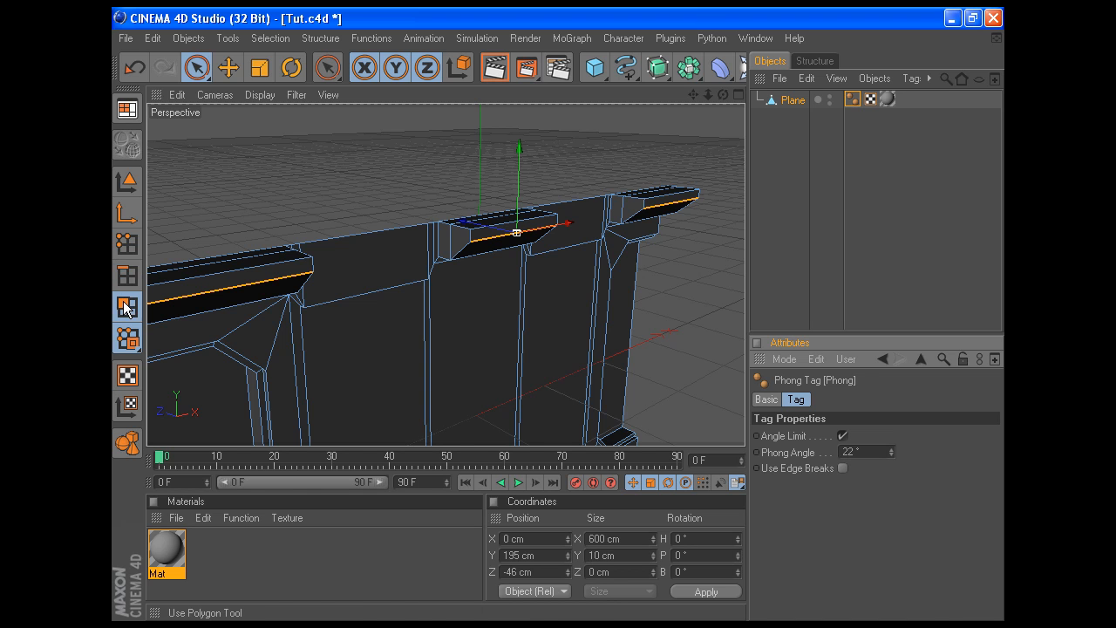
left_click_drag(694, 95, 849, 89)
mouse_move(378, 264)
left_mouse_down("shift")
mouse_move(342, 269)
mouse_move(338, 287)
mouse_move(351, 296)
left_mouse_up("shift")
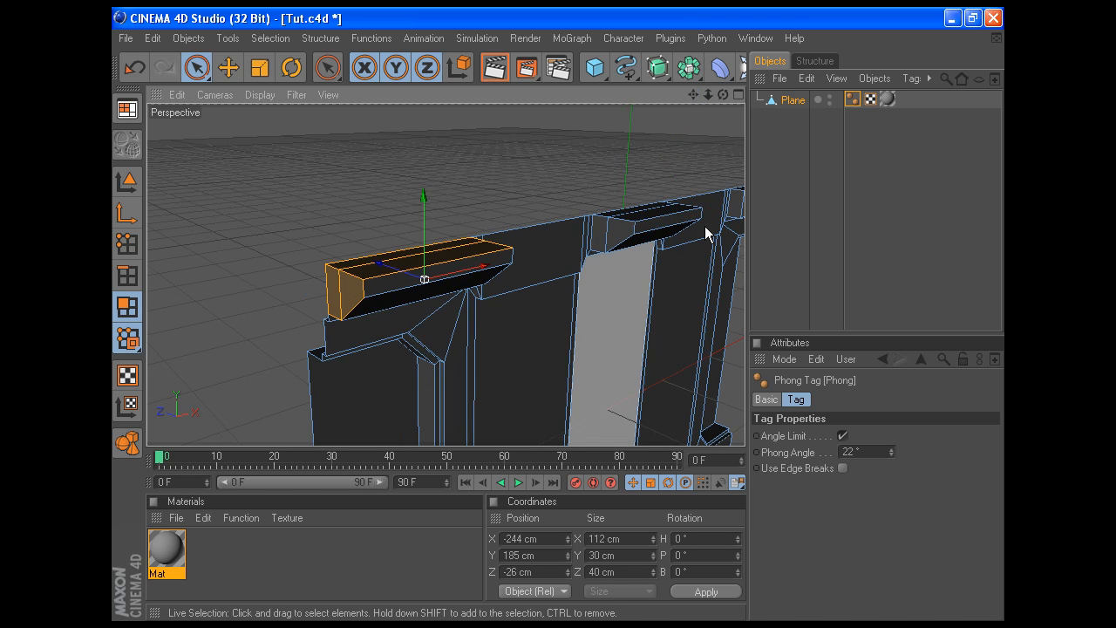
left_click(638, 219, "shift")
left_click_drag(697, 91, 463, 183)
left_click_drag(724, 95, 305, 35)
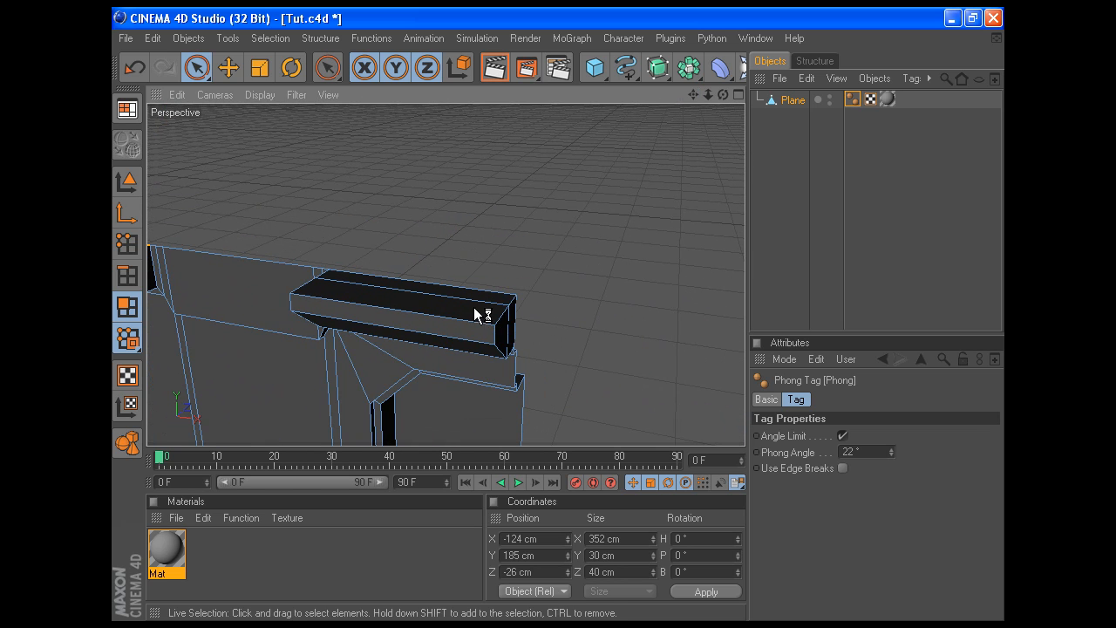
left_click(513, 330)
left_click(506, 306, "shift")
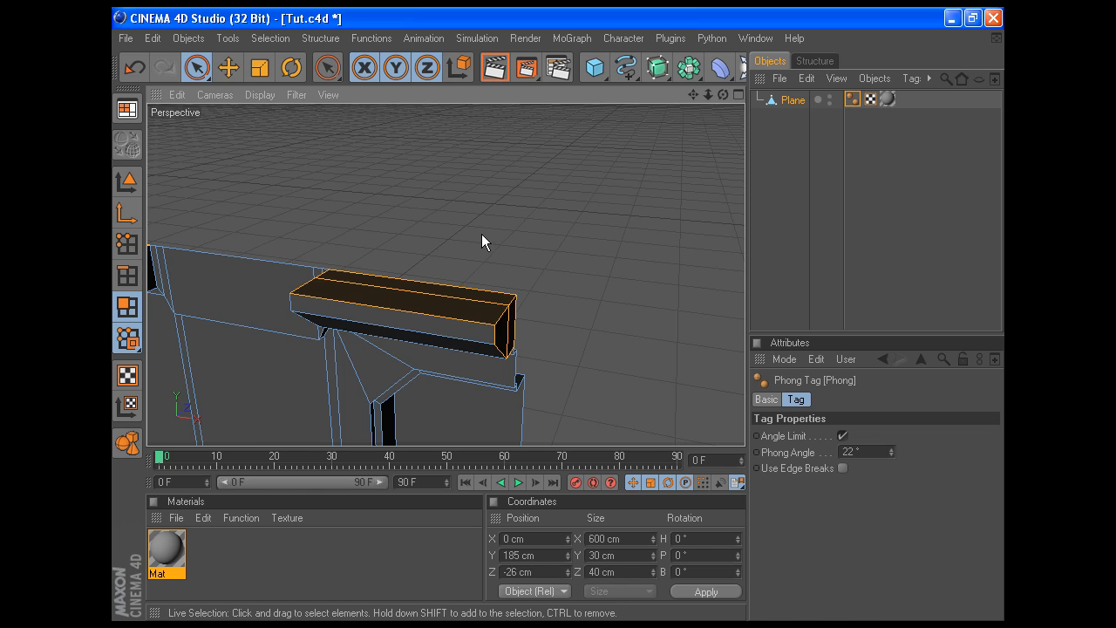
key("Delete")
Run Optimize on all points of the wall to remove the stray points left by the deleted faces
left_click(127, 243)
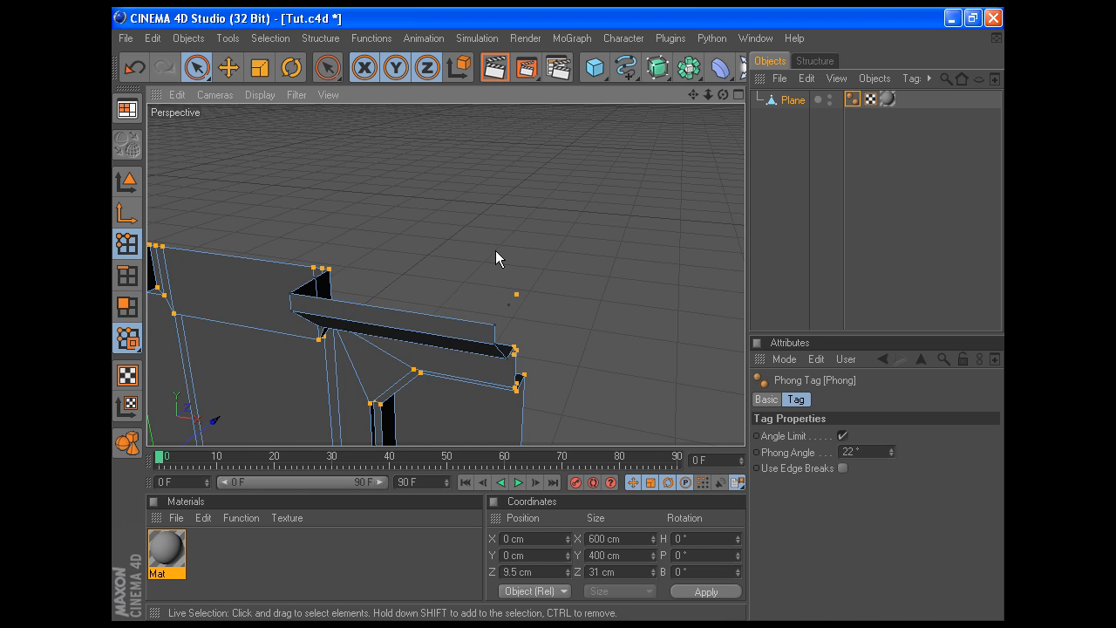
right_click(539, 232)
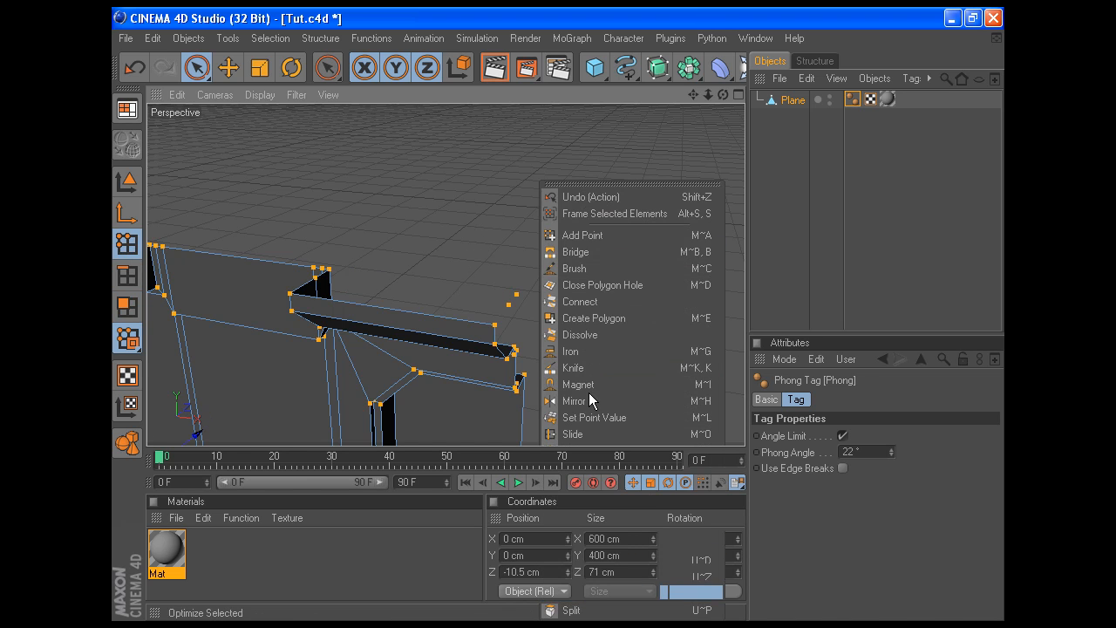
left_click(587, 498)
left_click(554, 401)
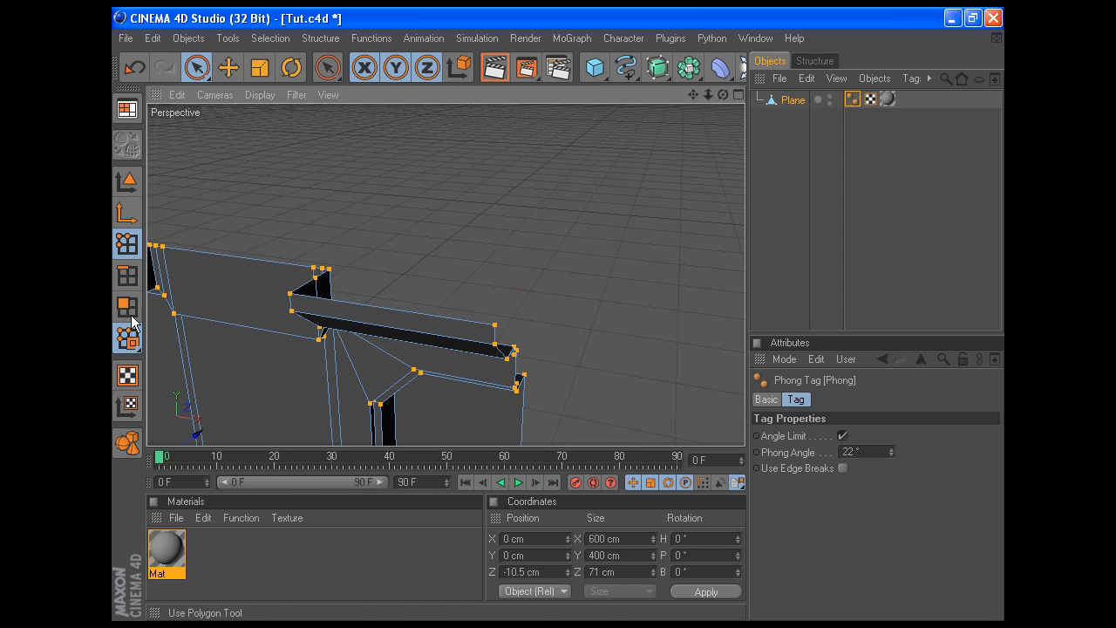
Select the front faces of the three extruded top blocks
left_click(127, 310)
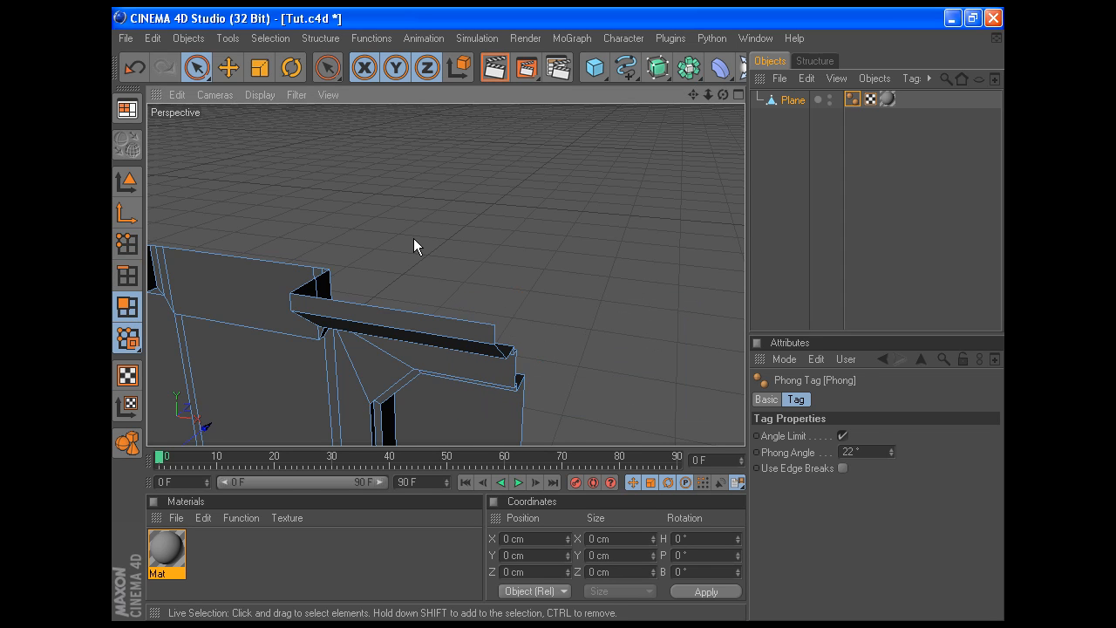
left_click(387, 317)
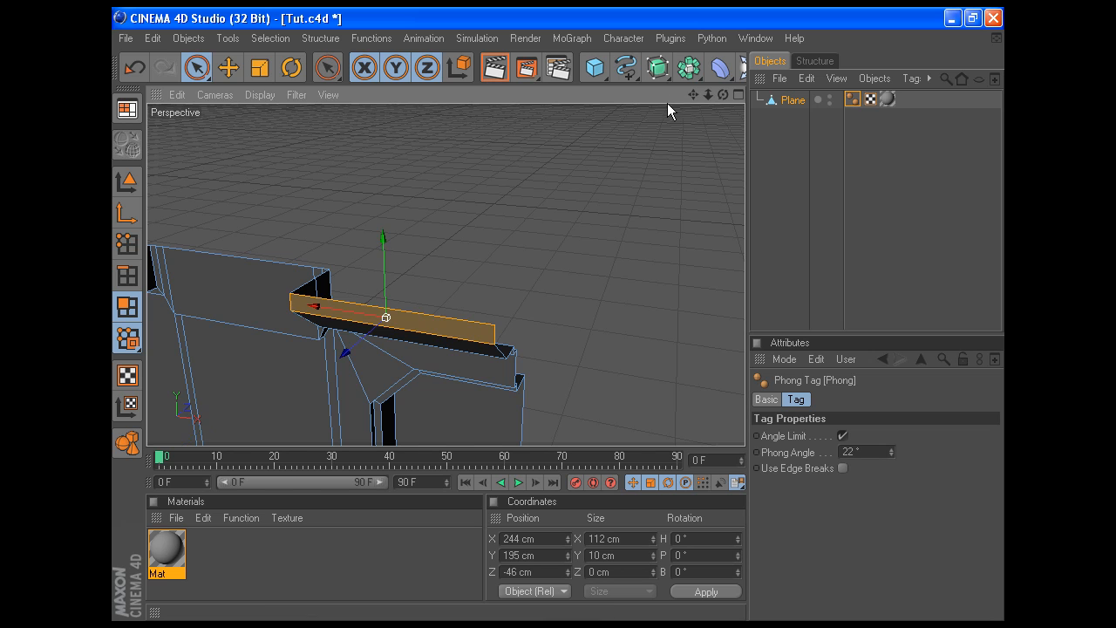
left_click_drag(693, 95, 1024, 97)
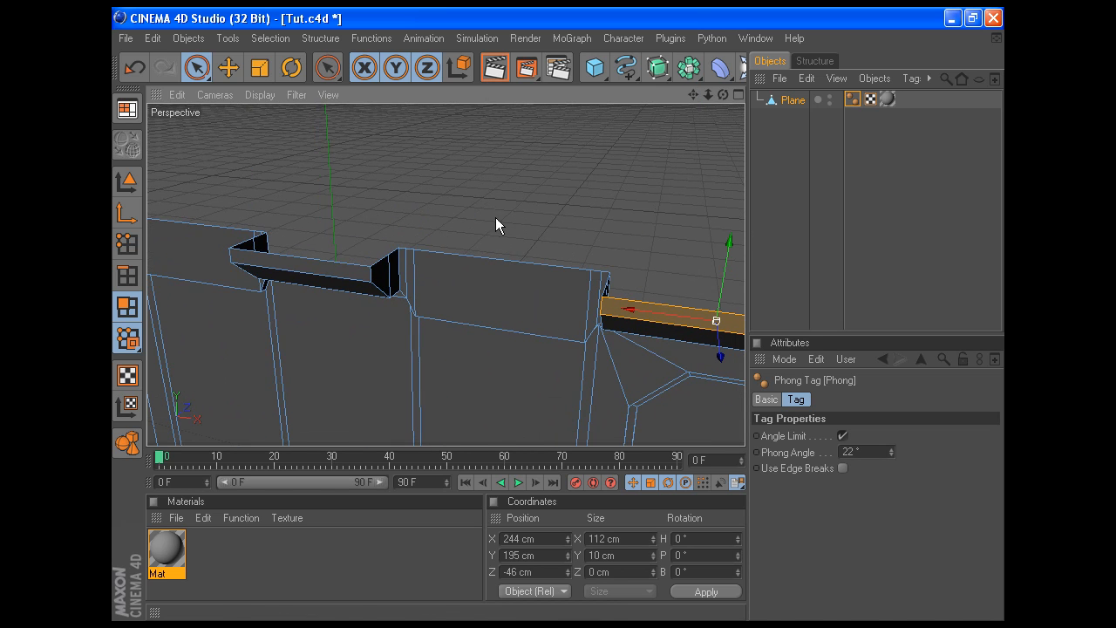
left_click(342, 268, "shift")
left_click_drag(708, 94, 772, 91)
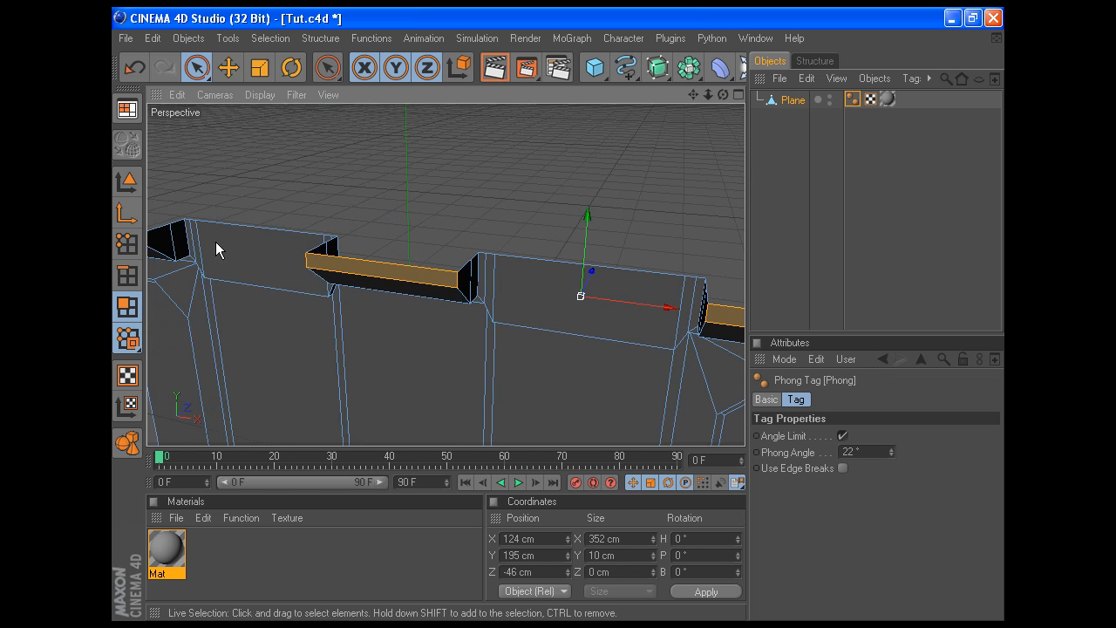
left_click(183, 244, "shift")
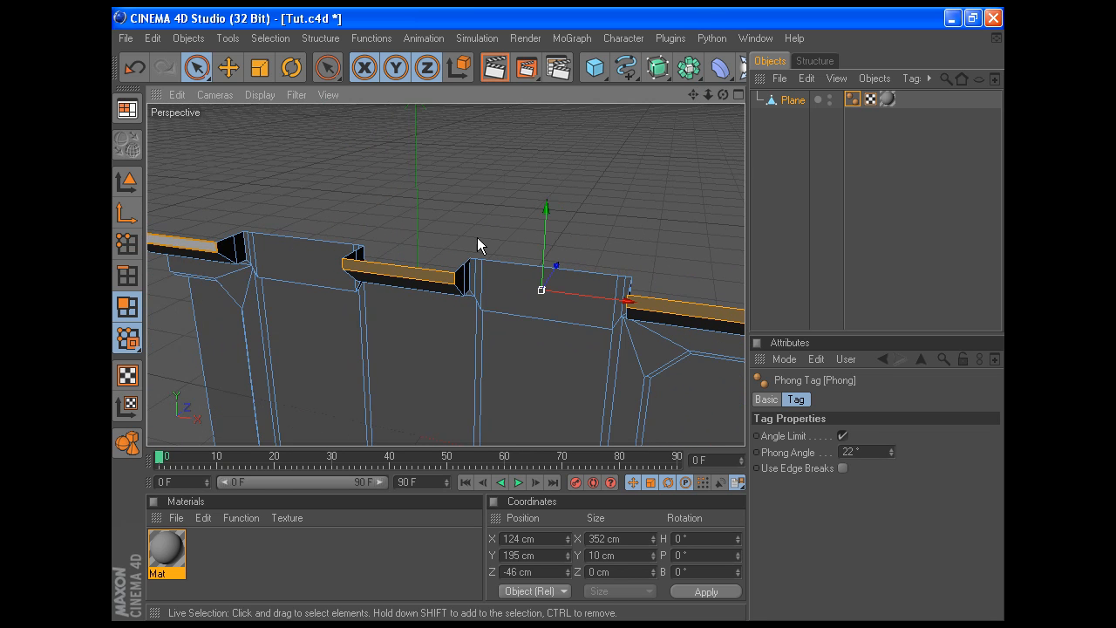
Open the Wedge Extrude plugin and set 5 segments with an end angle of 90°
left_click(670, 40)
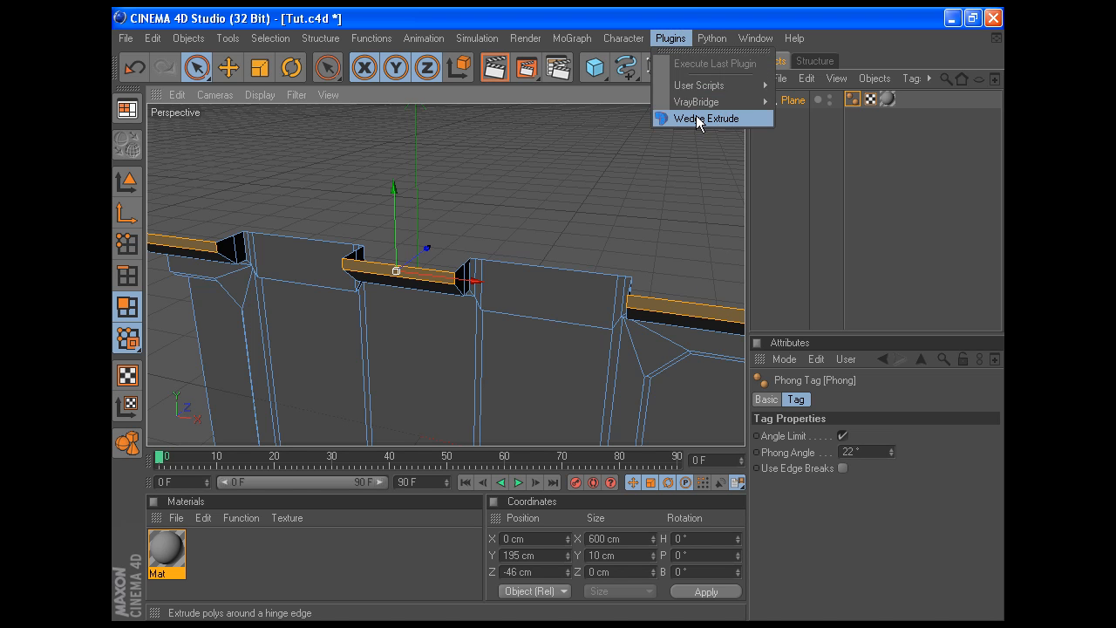
left_click(699, 118)
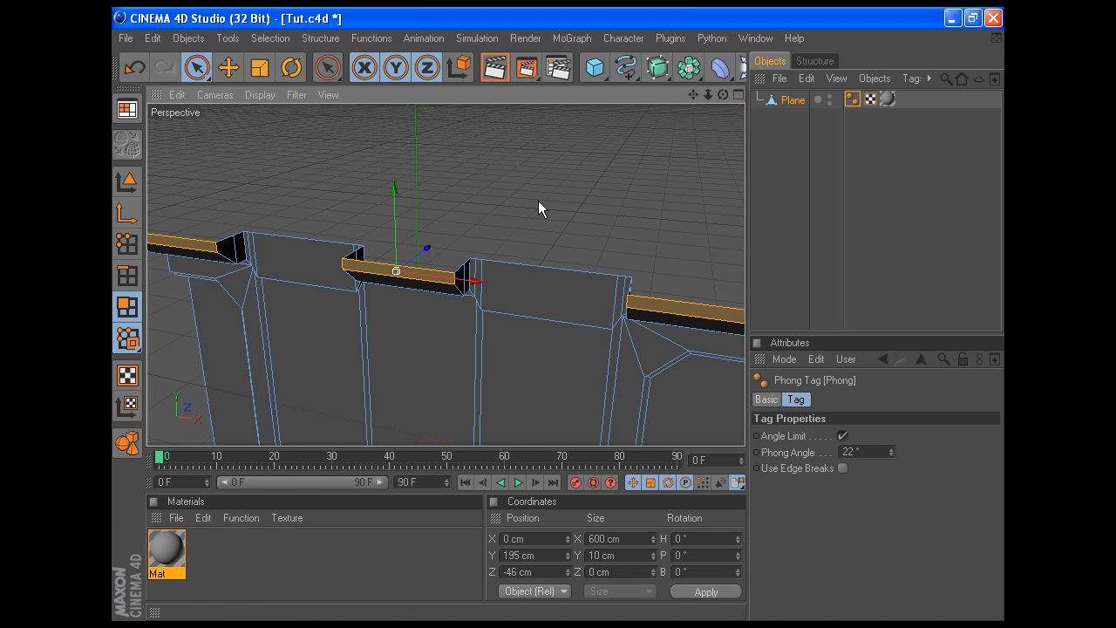
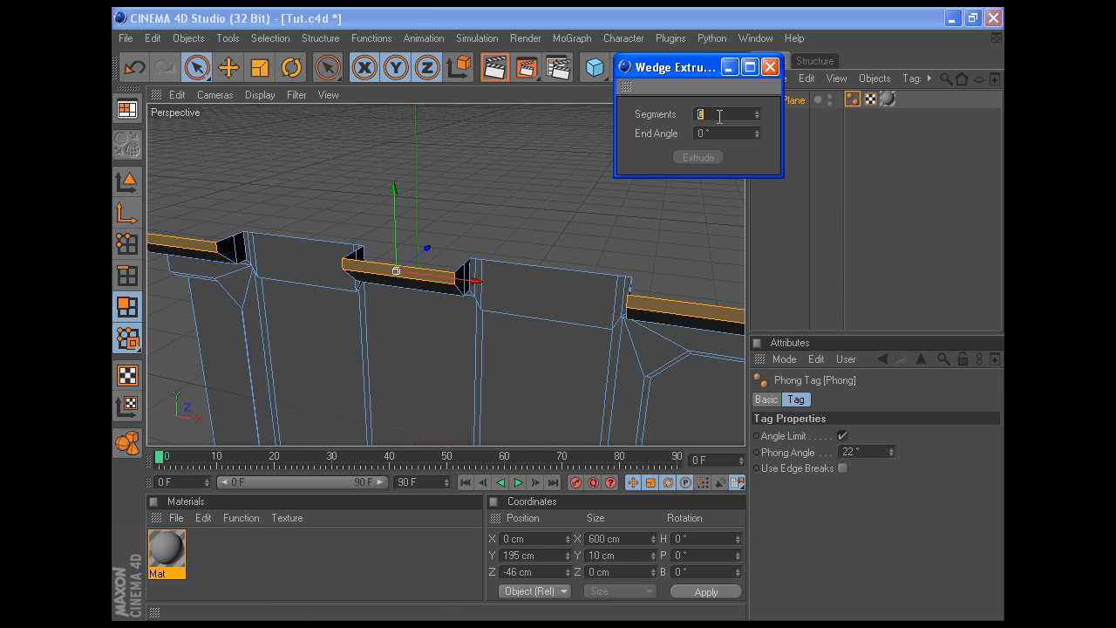
left_click(699, 132)
Wedge-extrude the selected front faces, using the two upper front corner points of the left top block as the hinge edge
left_click(127, 249)
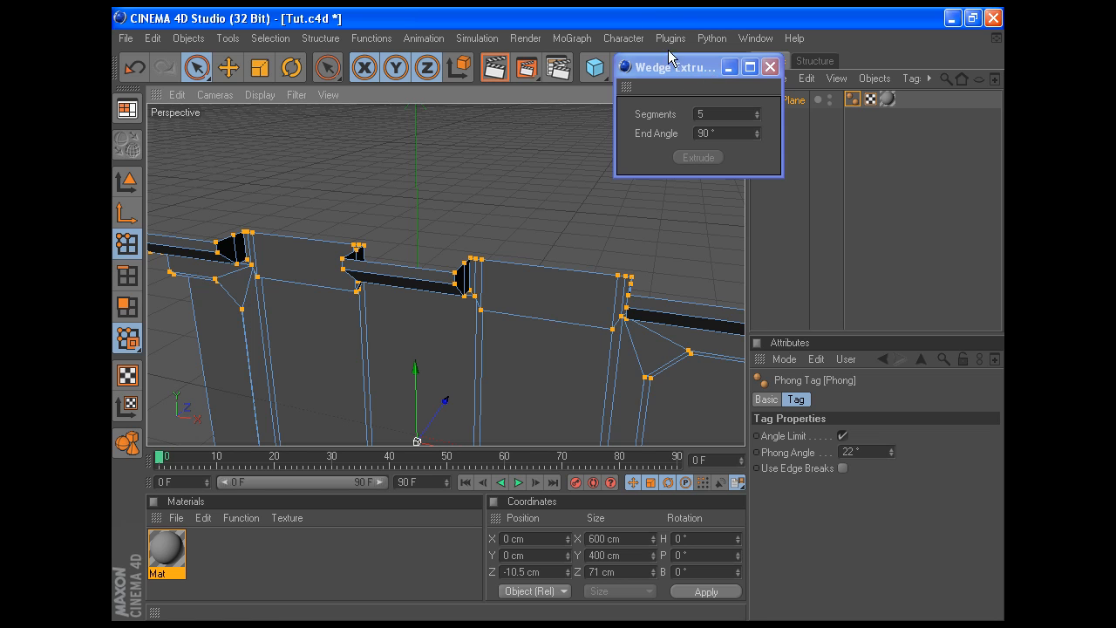
left_click_drag(708, 80, 860, 210)
left_click_drag(692, 95, 750, 102)
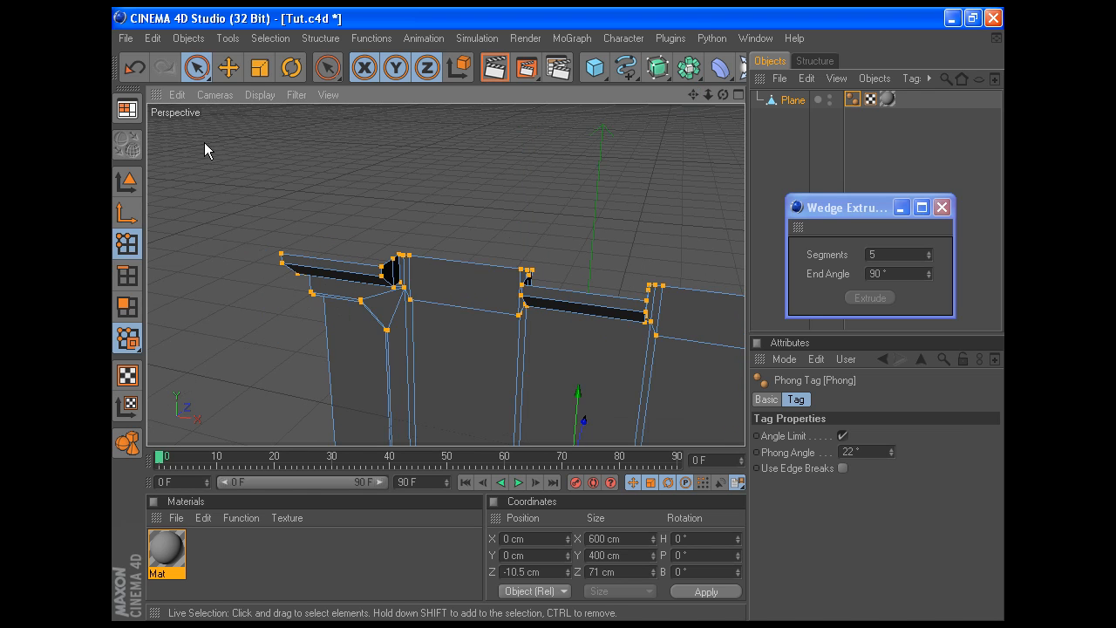
left_click(250, 186)
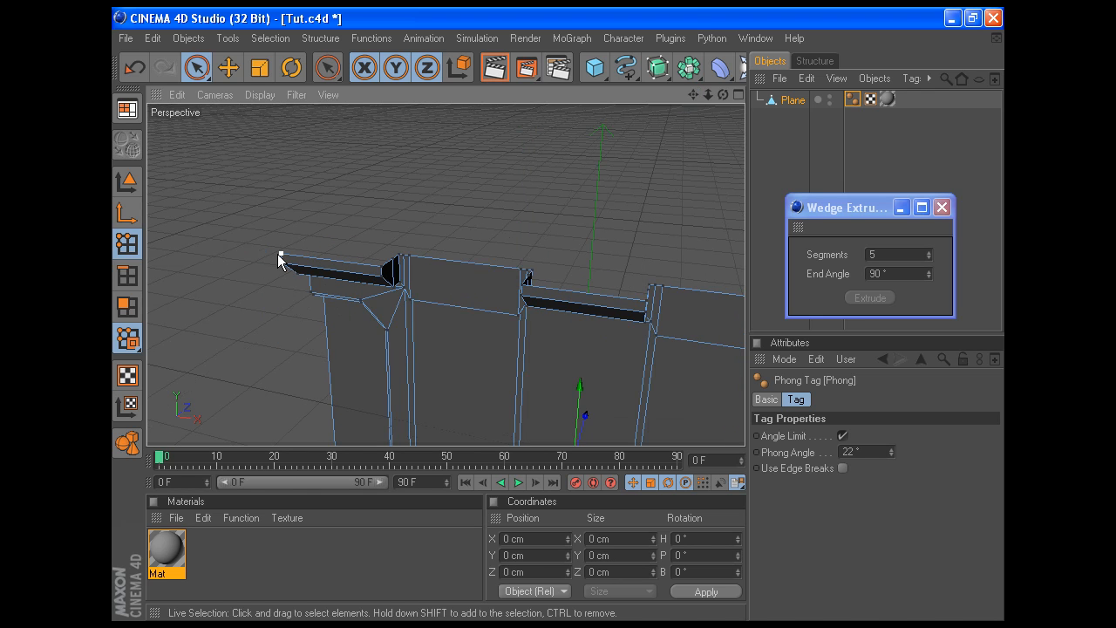
left_click(382, 267)
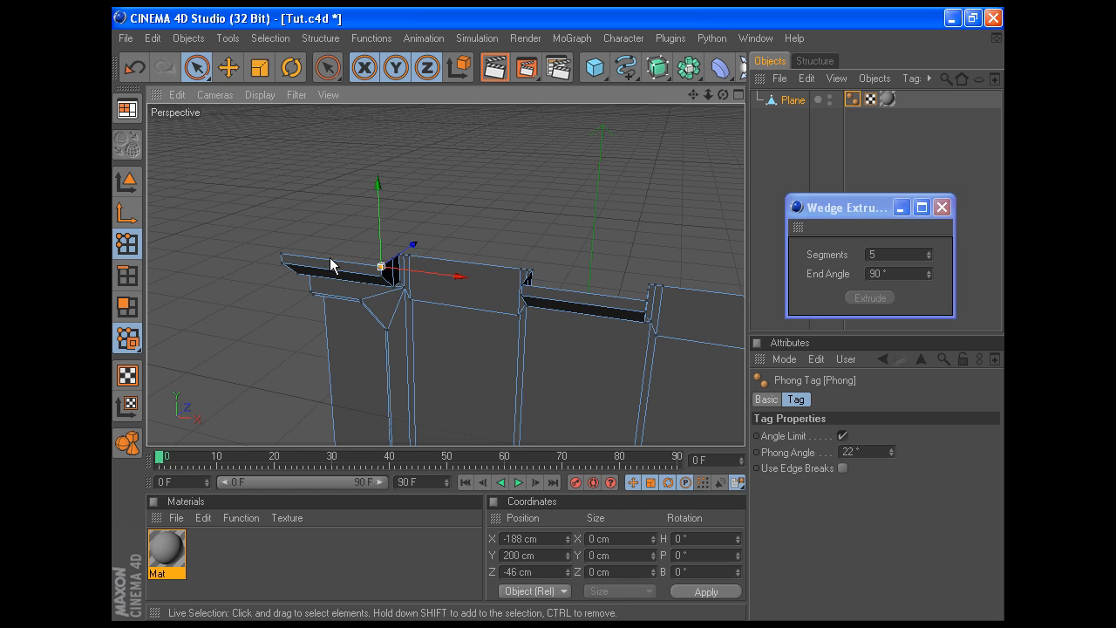
left_click(281, 254, "shift")
left_click(875, 297)
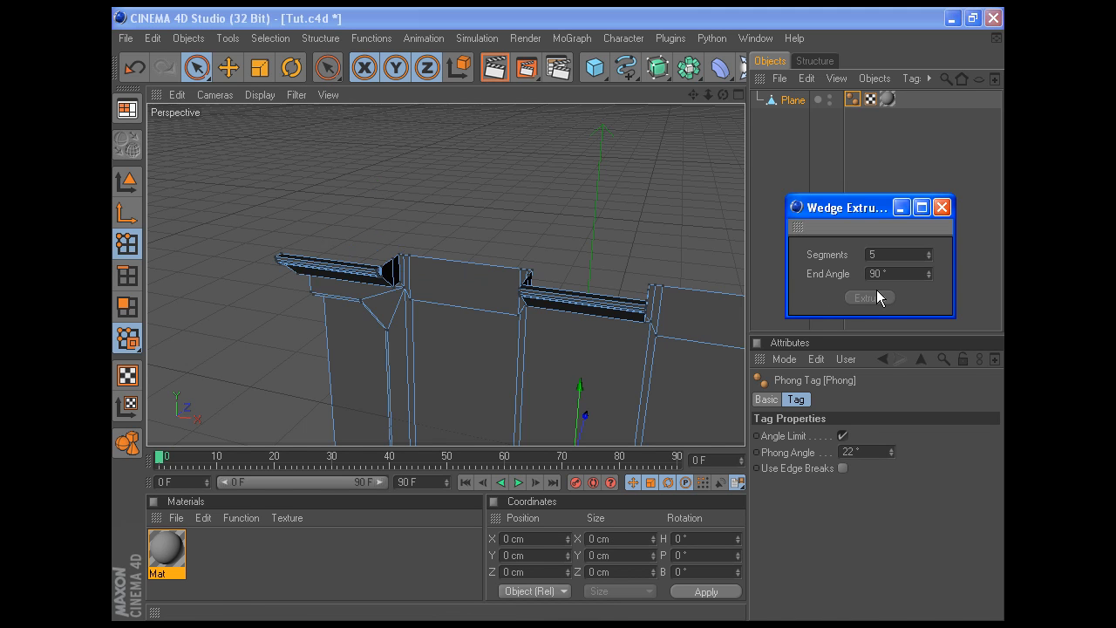
left_click_drag(721, 97, 756, 103)
left_click_drag(724, 94, 608, 118)
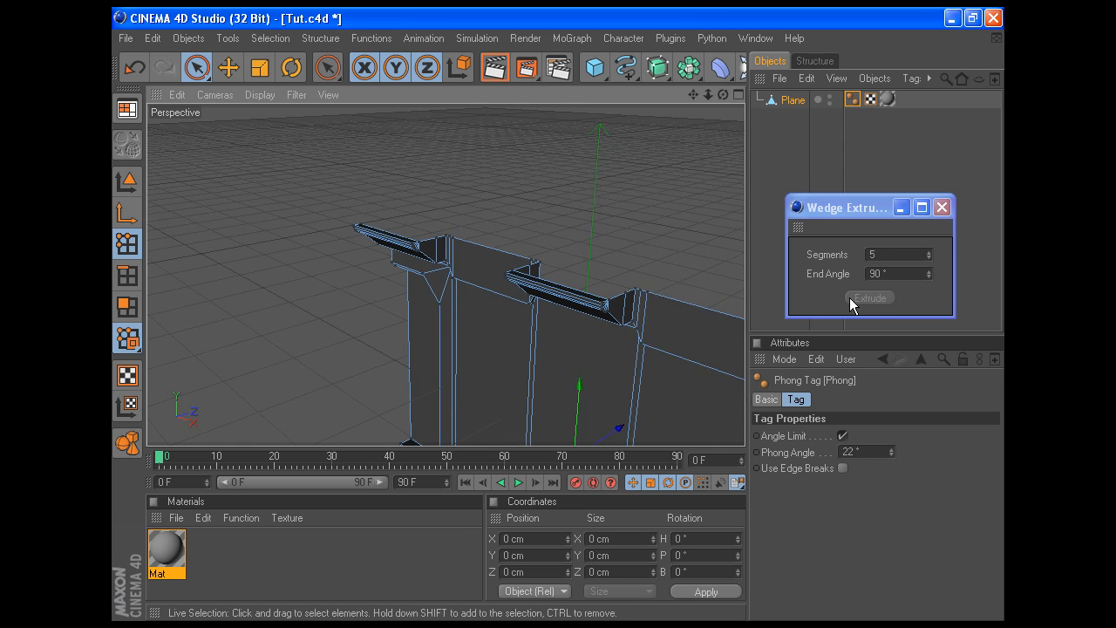
left_click(942, 208)
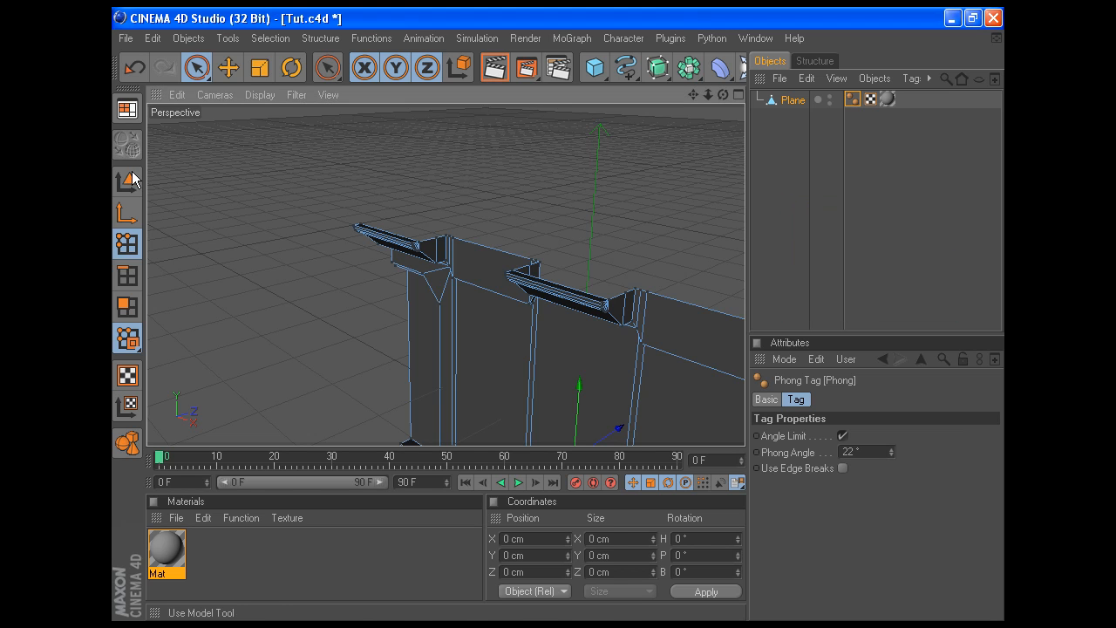
left_click(130, 182)
left_click(638, 218)
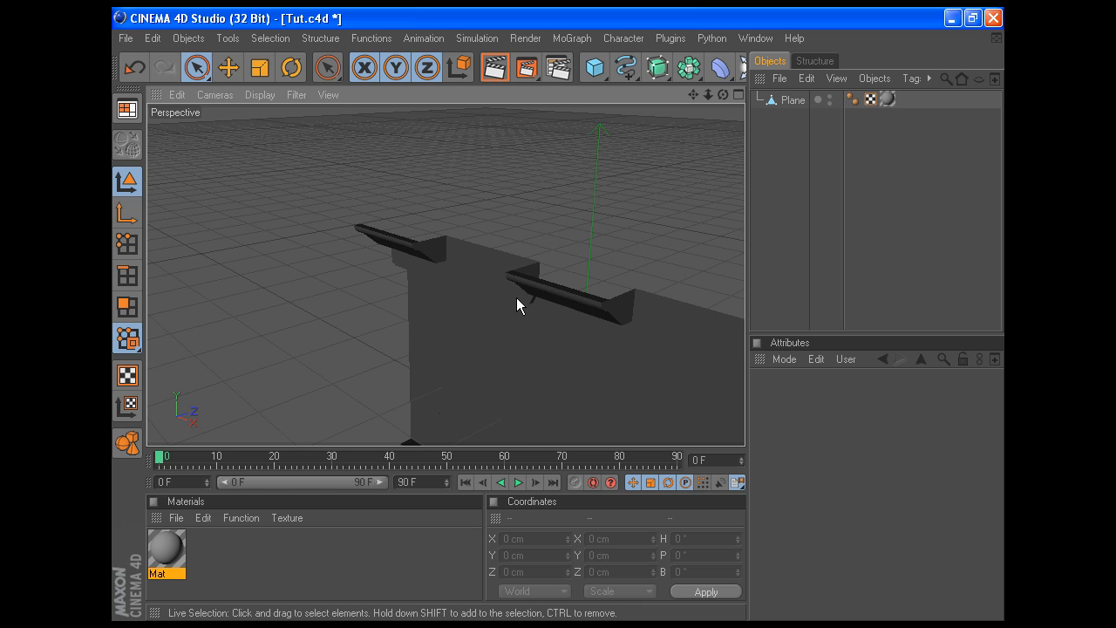
Run Optimize on all points of the wall to merge the points of the rounded top blocks, then clear the point selection
left_click(126, 244)
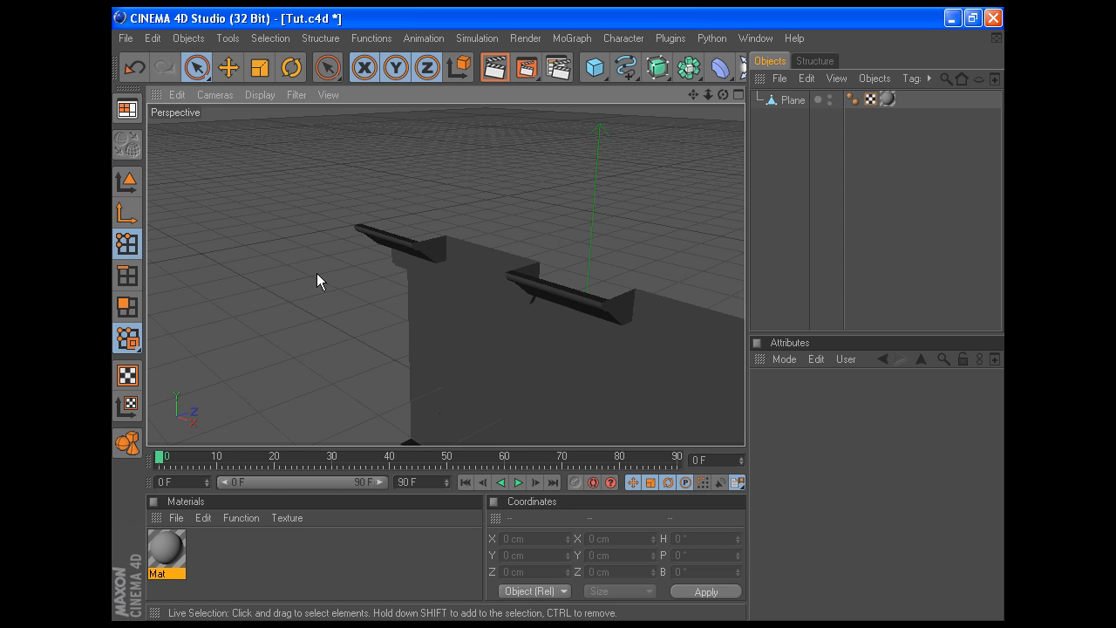
left_click(789, 101)
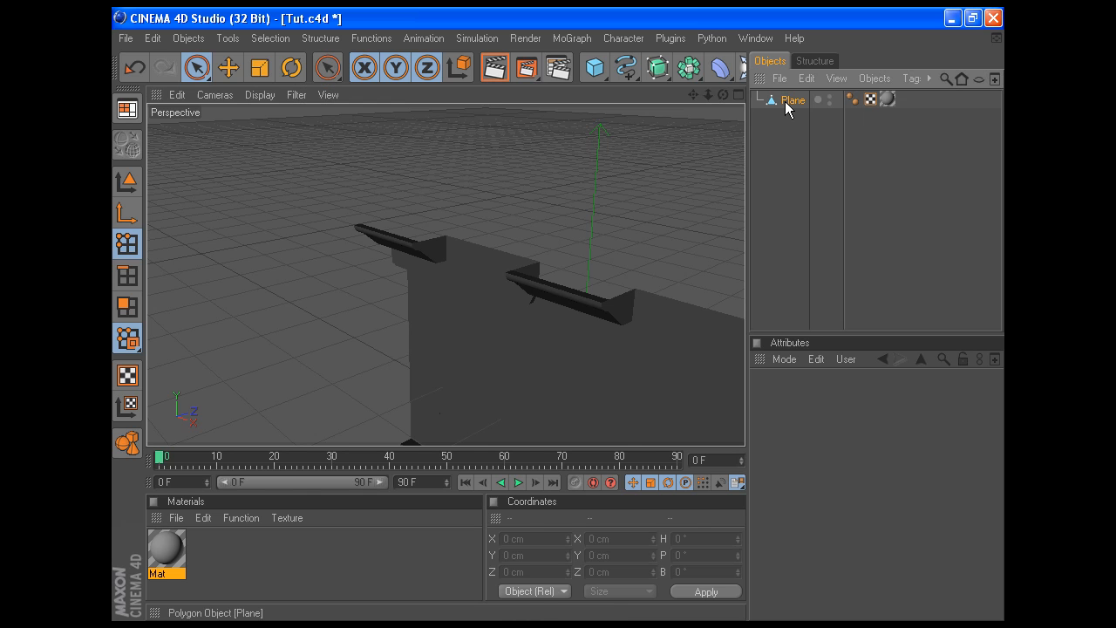
right_click(332, 275)
left_click(407, 593)
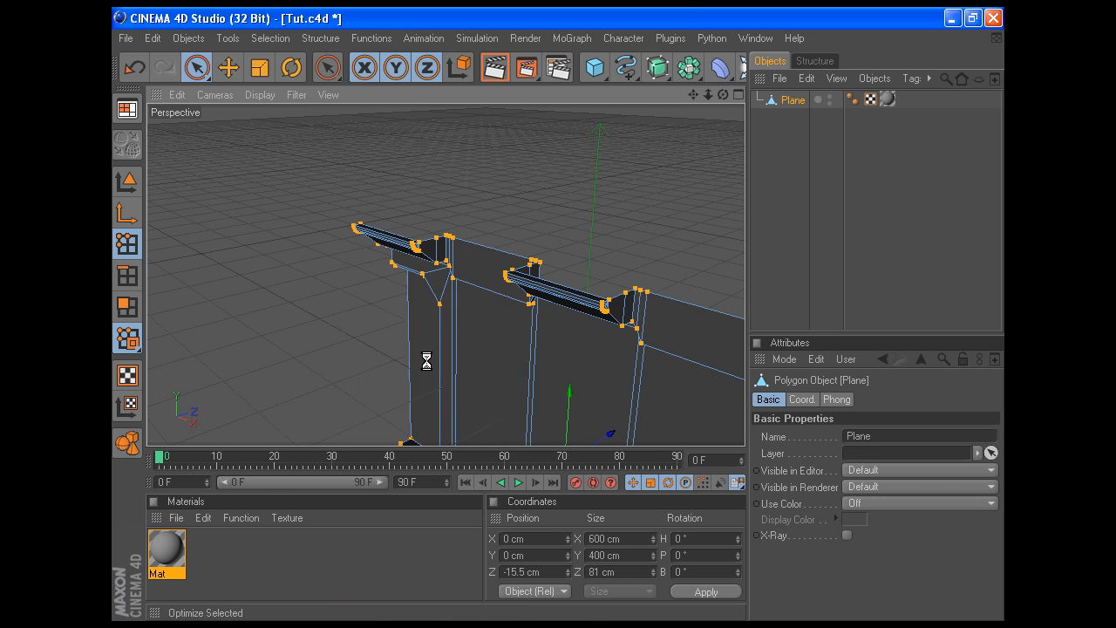
left_click(397, 404)
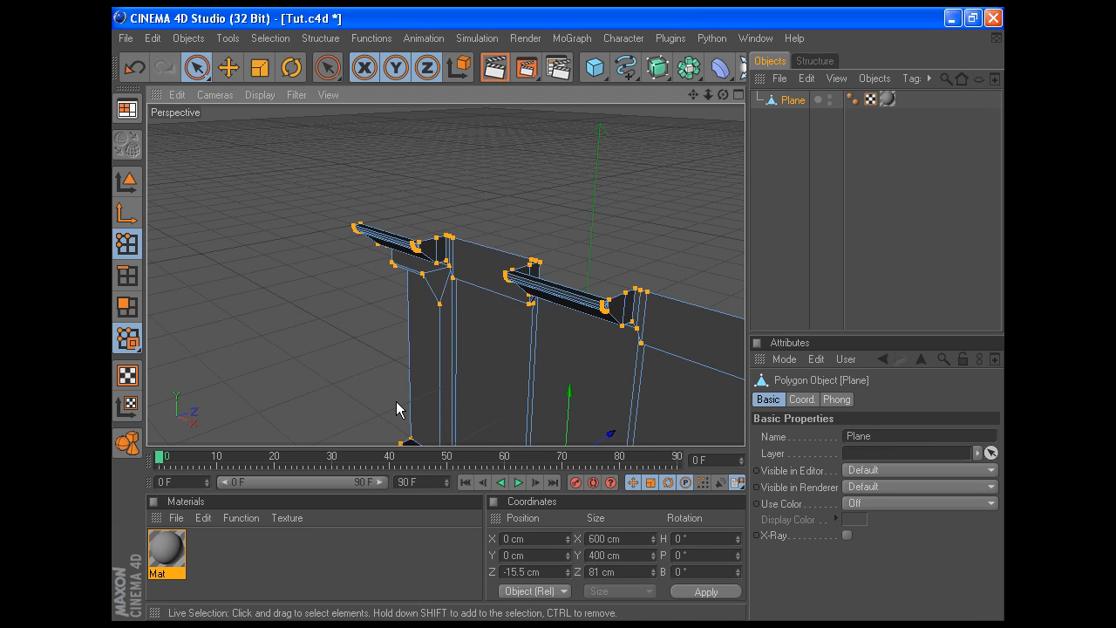
key("ctrl+d")
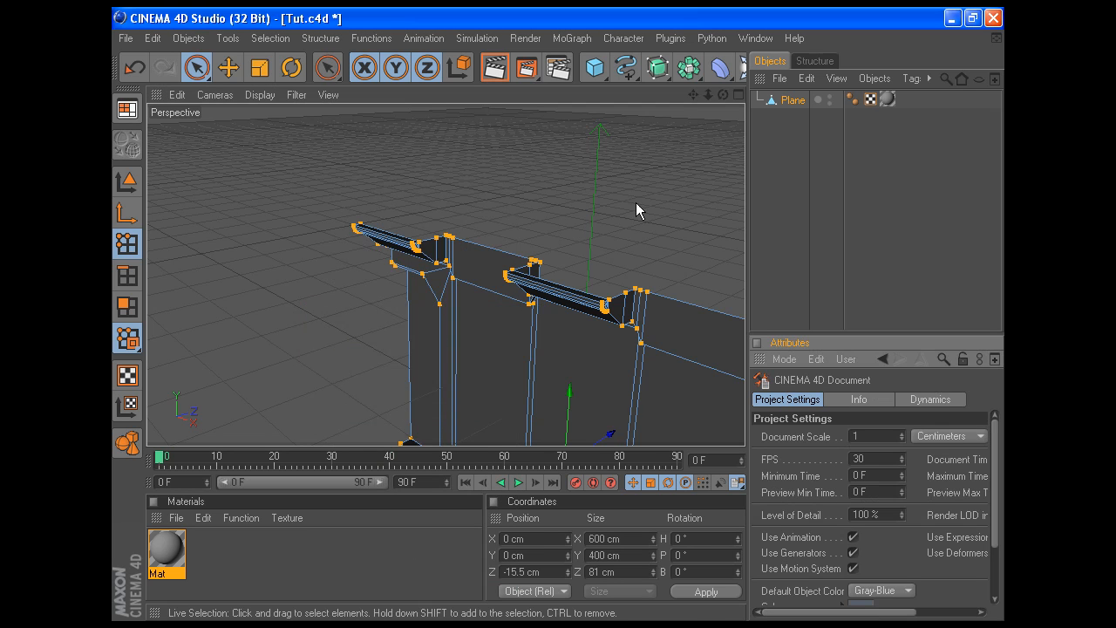
left_click(278, 277)
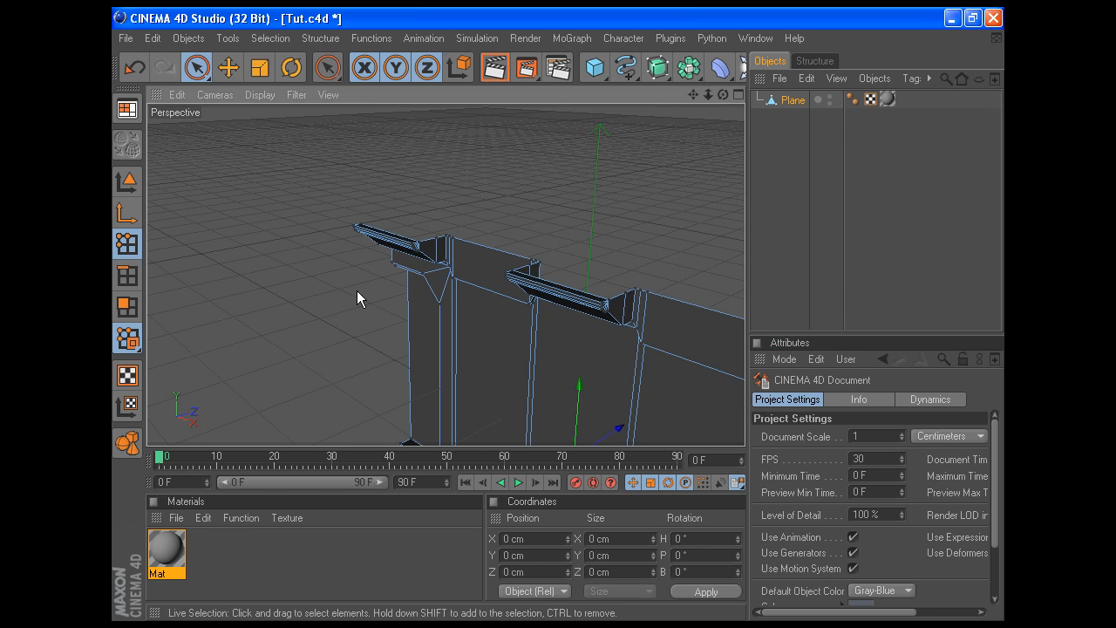
Delete the upper faces of the three wedge extrusions and the outer side faces of the two end ones
left_click(136, 303)
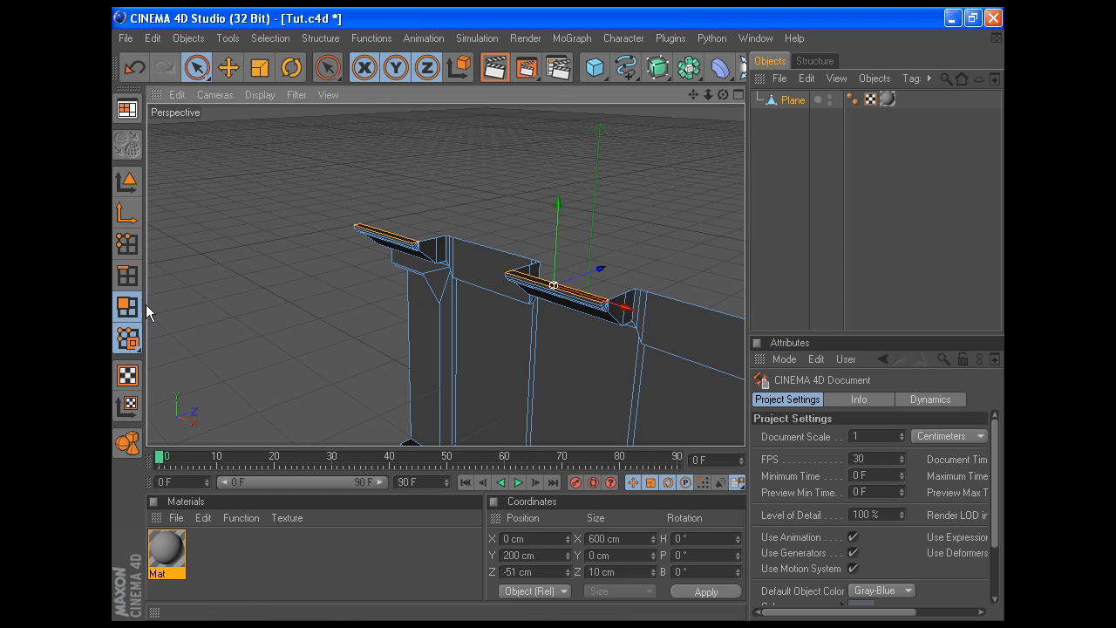
left_click_drag(693, 95, 465, 11)
left_click_drag(725, 97, 579, 182)
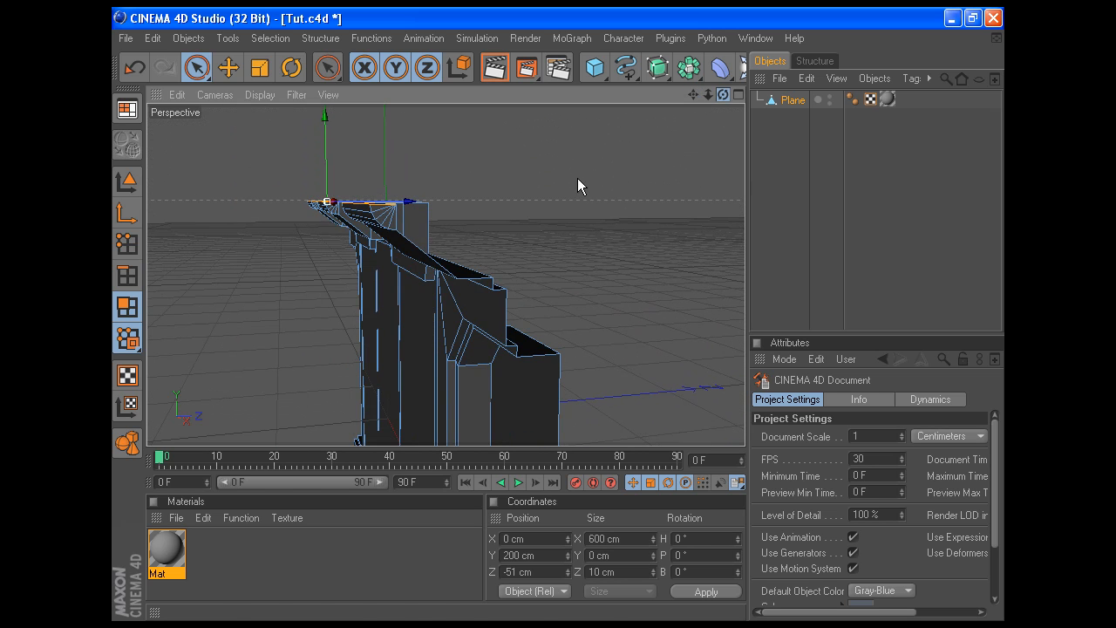
left_click(387, 218)
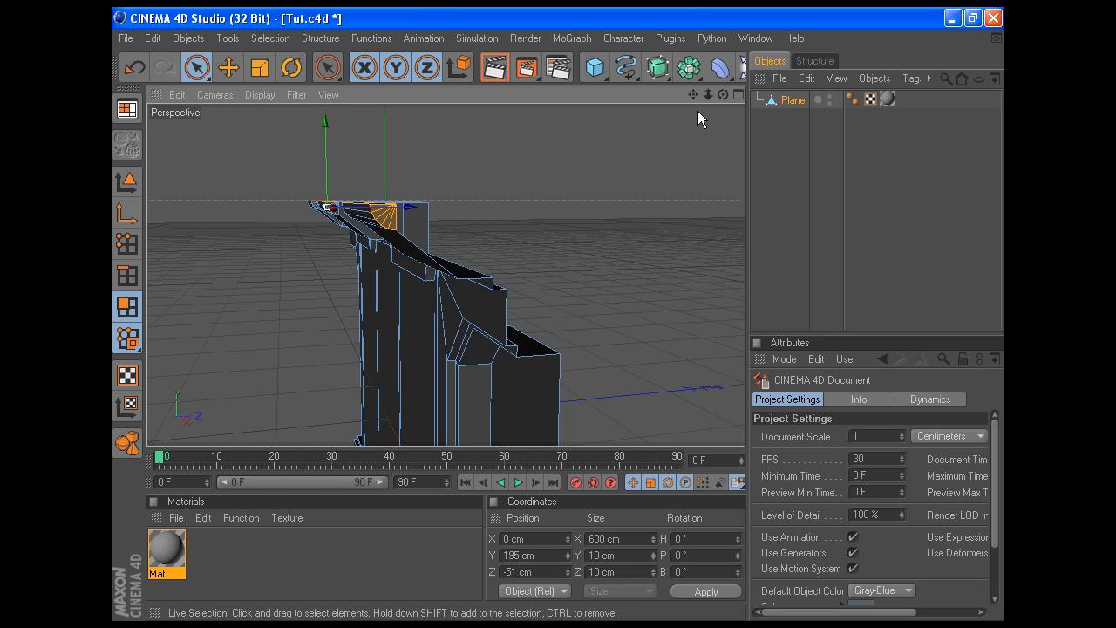
left_click_drag(723, 94, 921, 78)
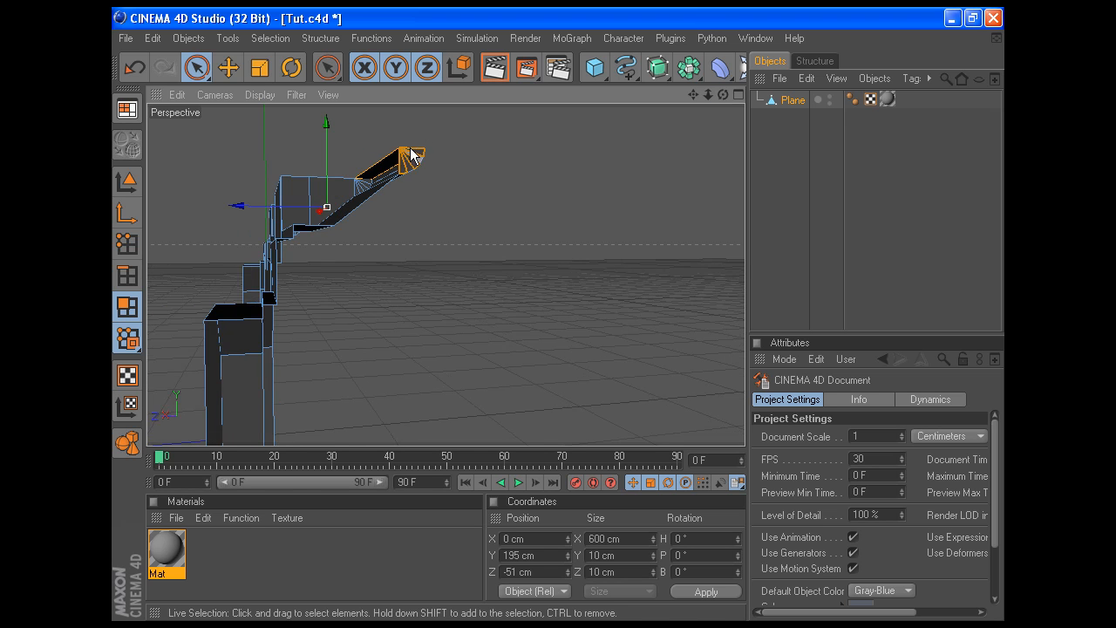
left_click(537, 145)
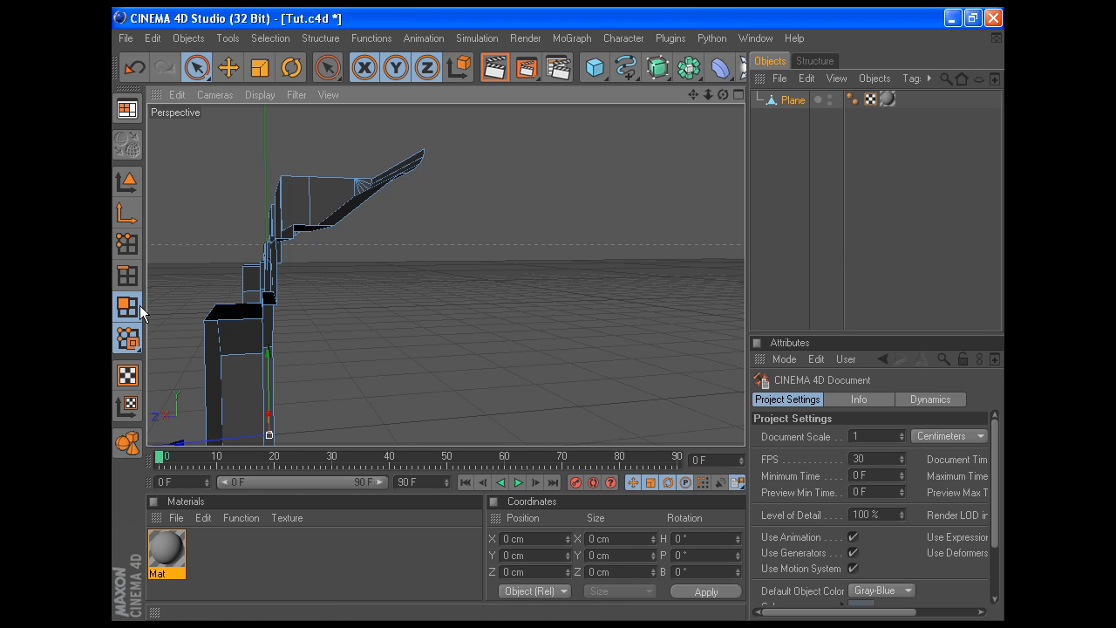
Optimize all points of the wall again to clear the points orphaned by deleting the wedge faces
left_click(127, 244)
key("ctrl+a")
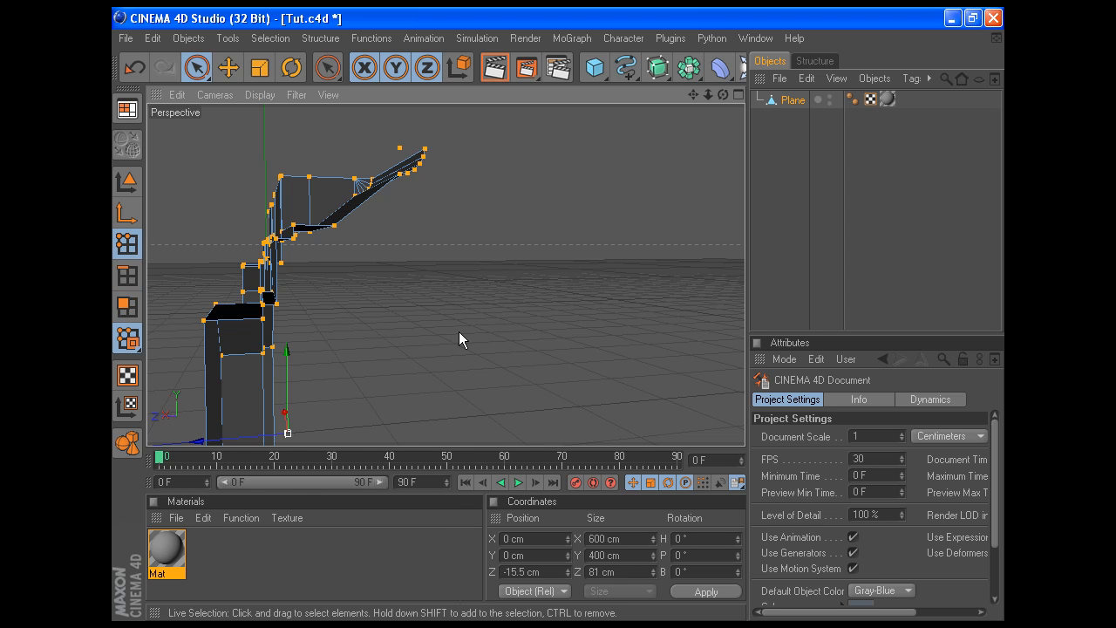
right_click(458, 331)
left_click(526, 593)
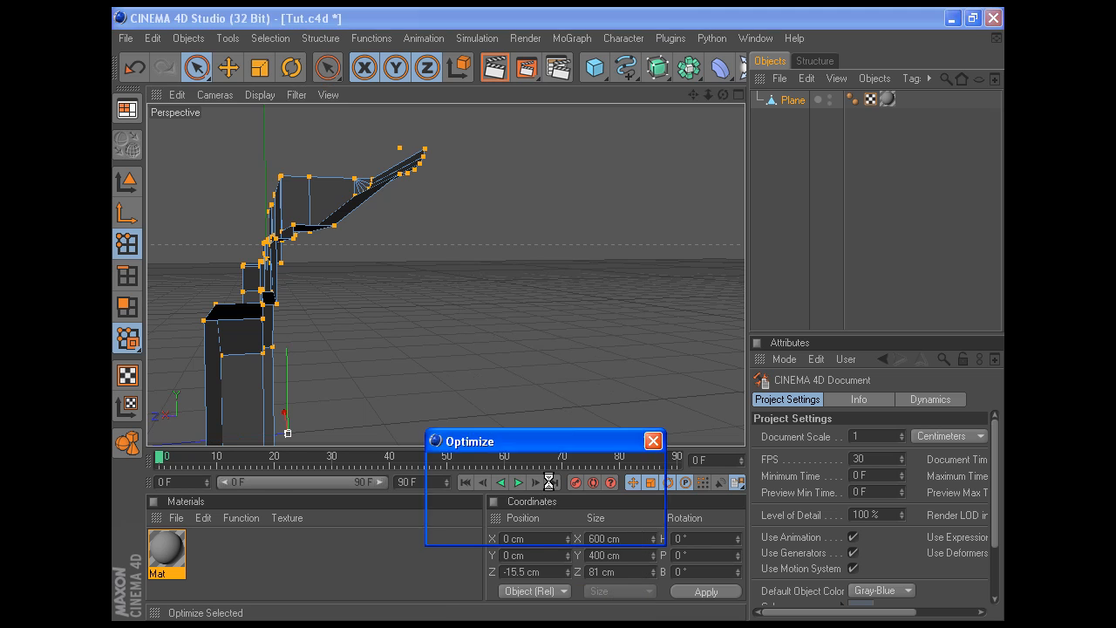
left_click(518, 533)
Select the three large middle front panels of the wall and inset them with Extrude Inner at an offset of 20 cm
left_click(128, 307)
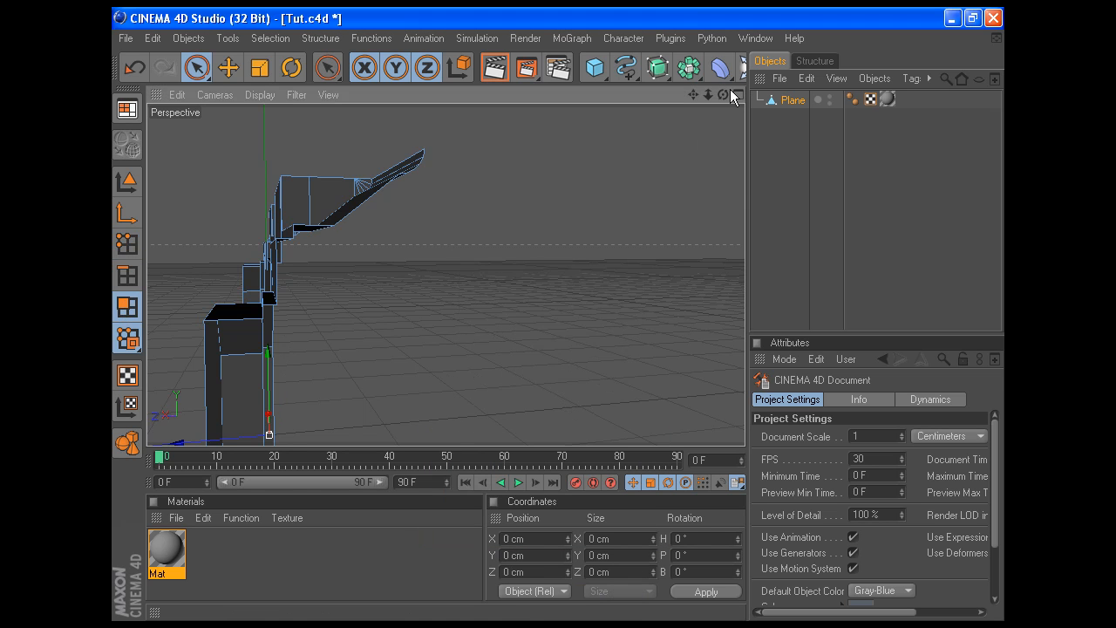
left_click_drag(723, 95, 646, 175)
left_click_drag(693, 93, 685, 104)
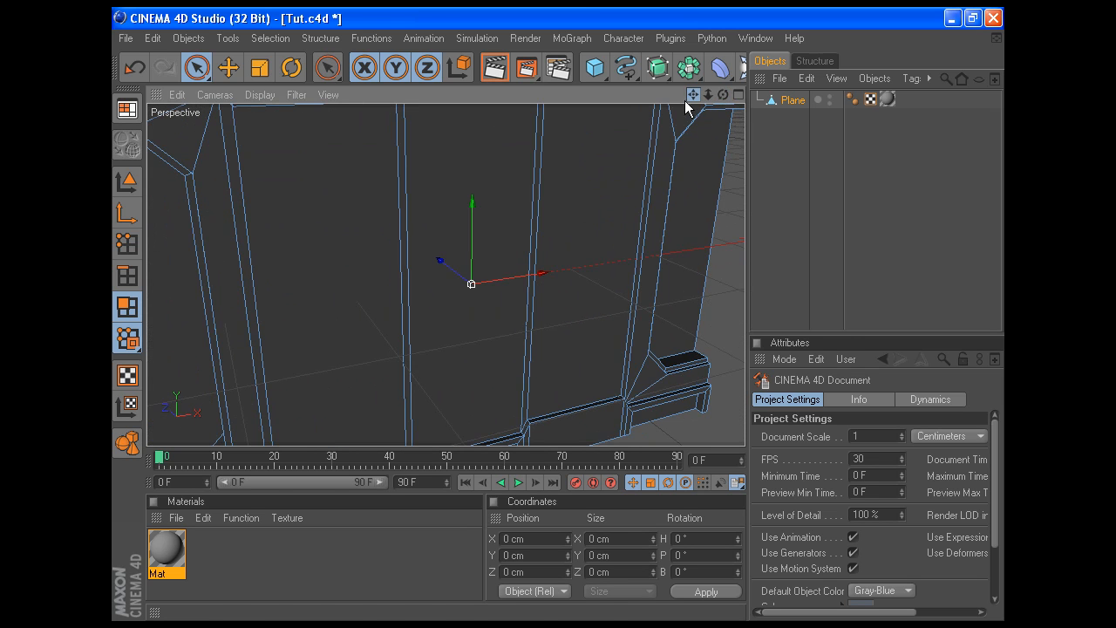
mouse_move(381, 249)
left_mouse_down()
mouse_move(521, 239)
mouse_move(539, 222)
left_mouse_up()
right_click(700, 218)
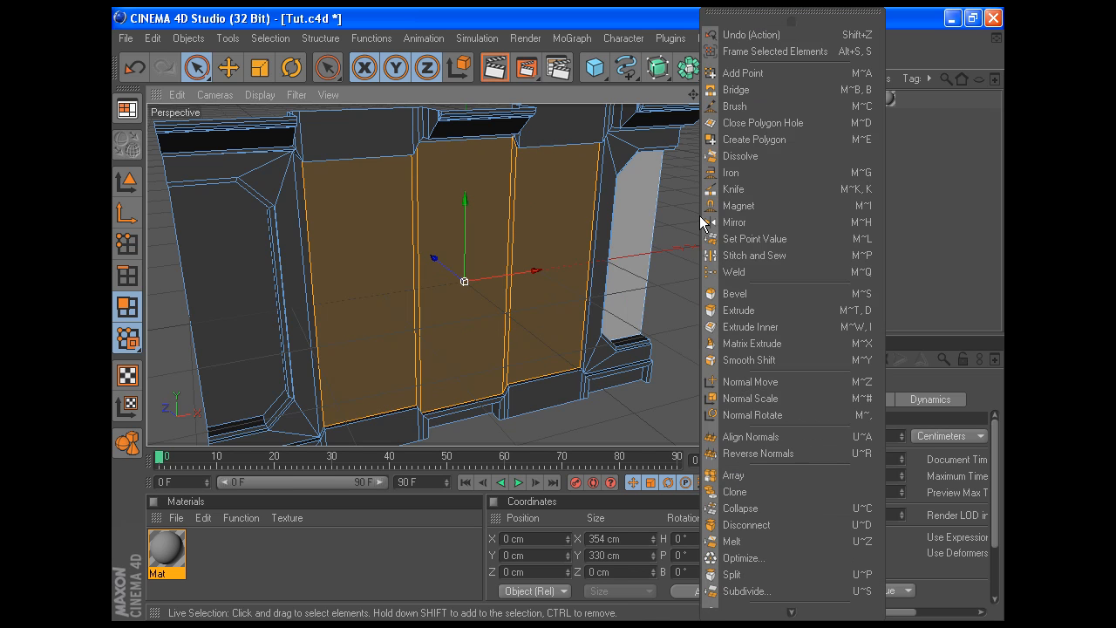
left_click(758, 326)
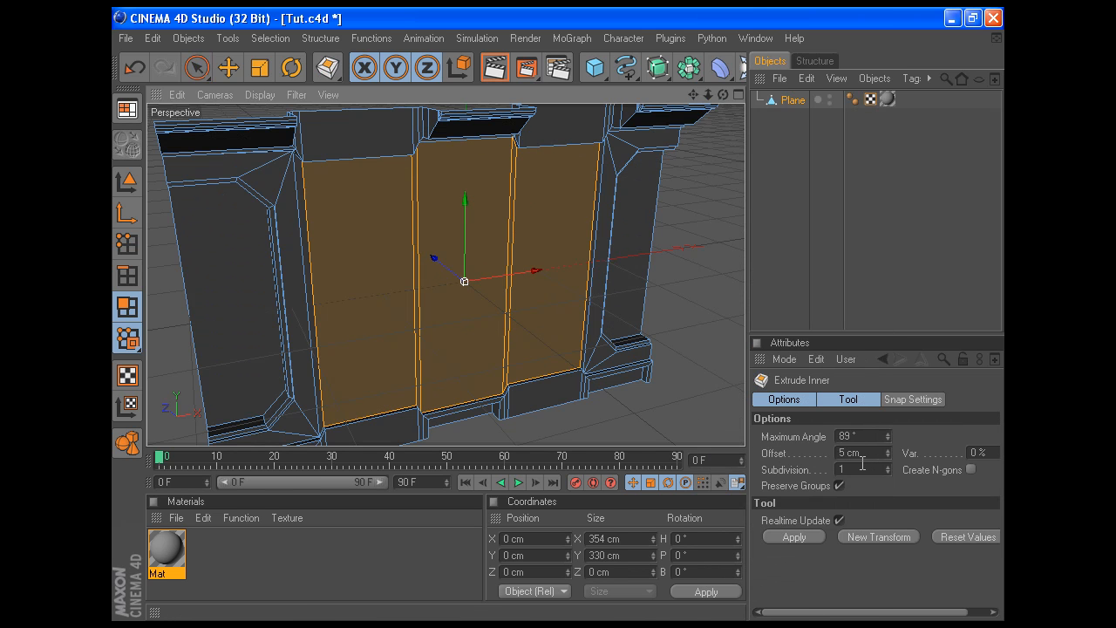
left_click_drag(860, 455, 836, 453)
type("20")
key("Return")
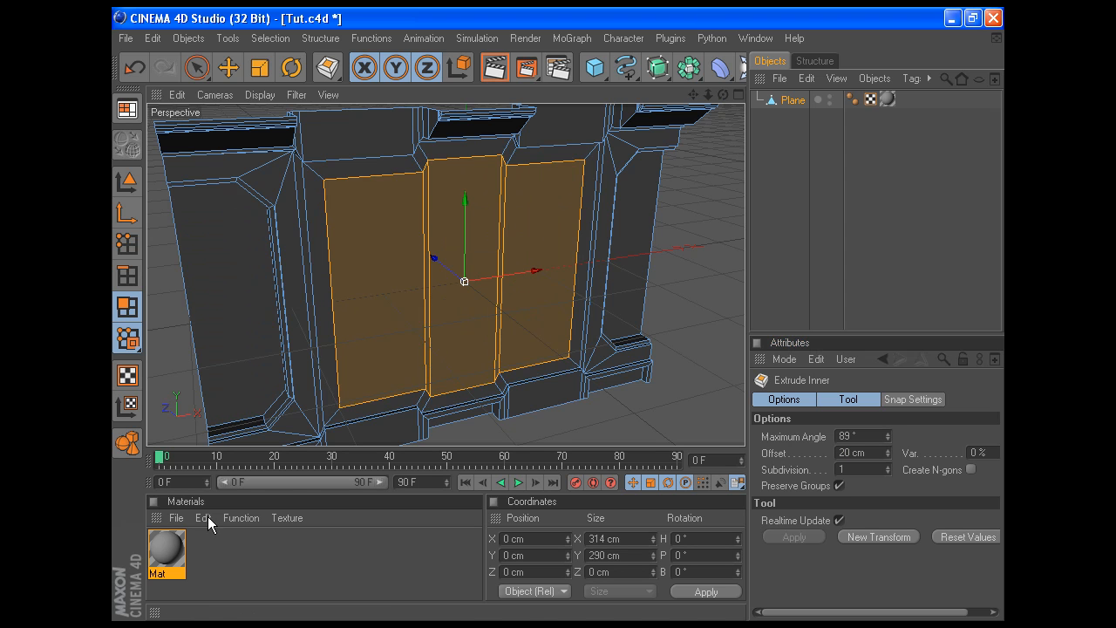
left_click(127, 244)
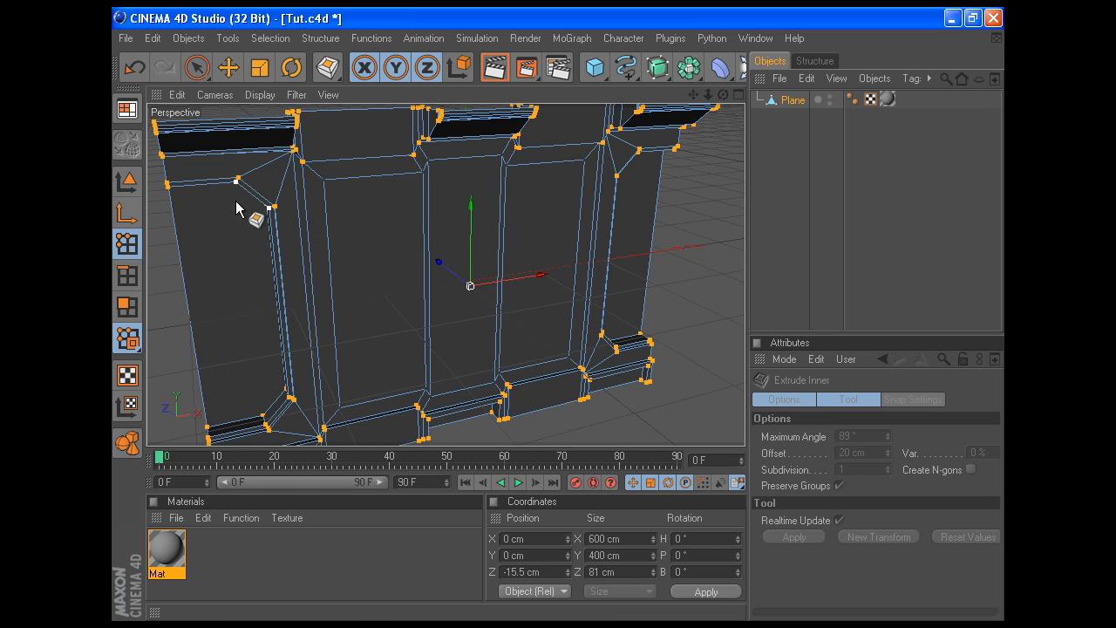
Select the six upper corner points of the three inset middle panels with Live Selection
left_click(197, 68)
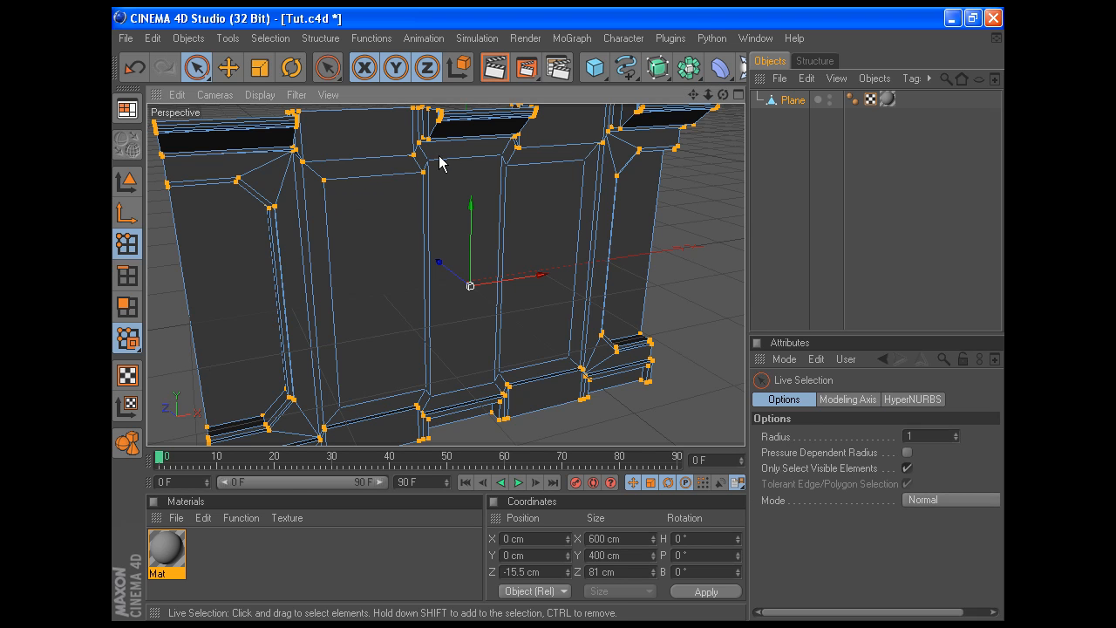
left_click_drag(509, 161, 585, 159)
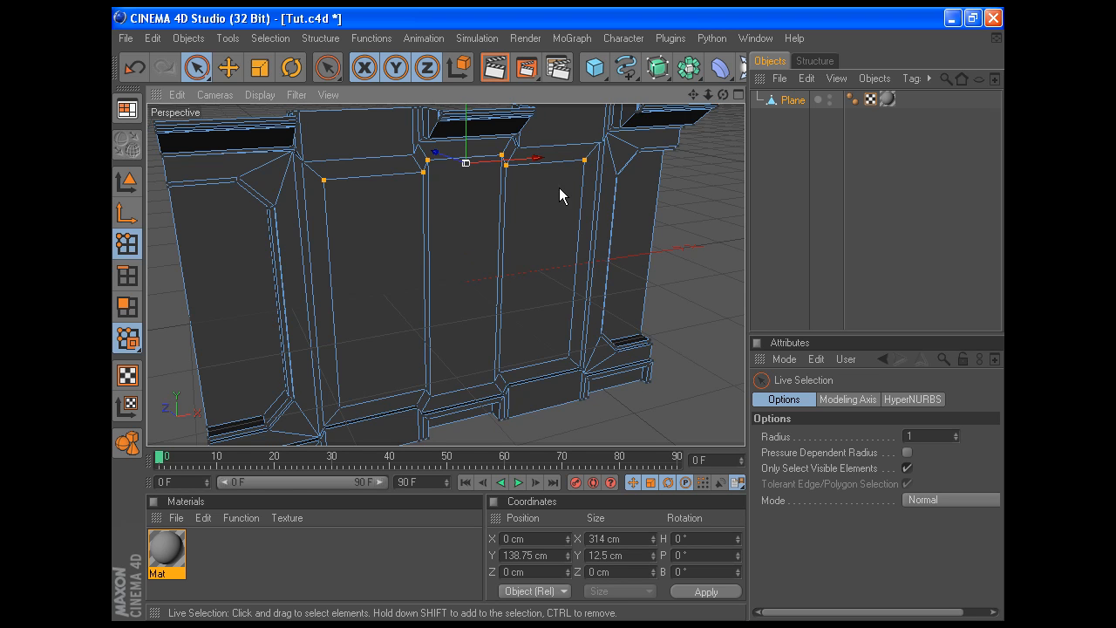
left_click(324, 180, "ctrl")
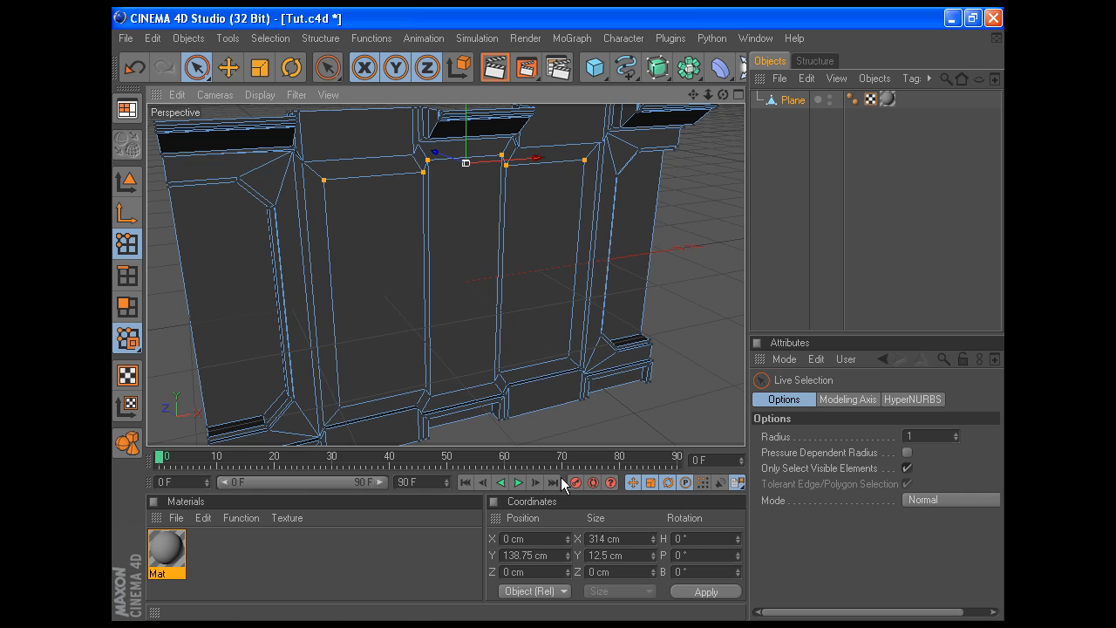
double_click(557, 549)
type("132")
left_click(681, 592)
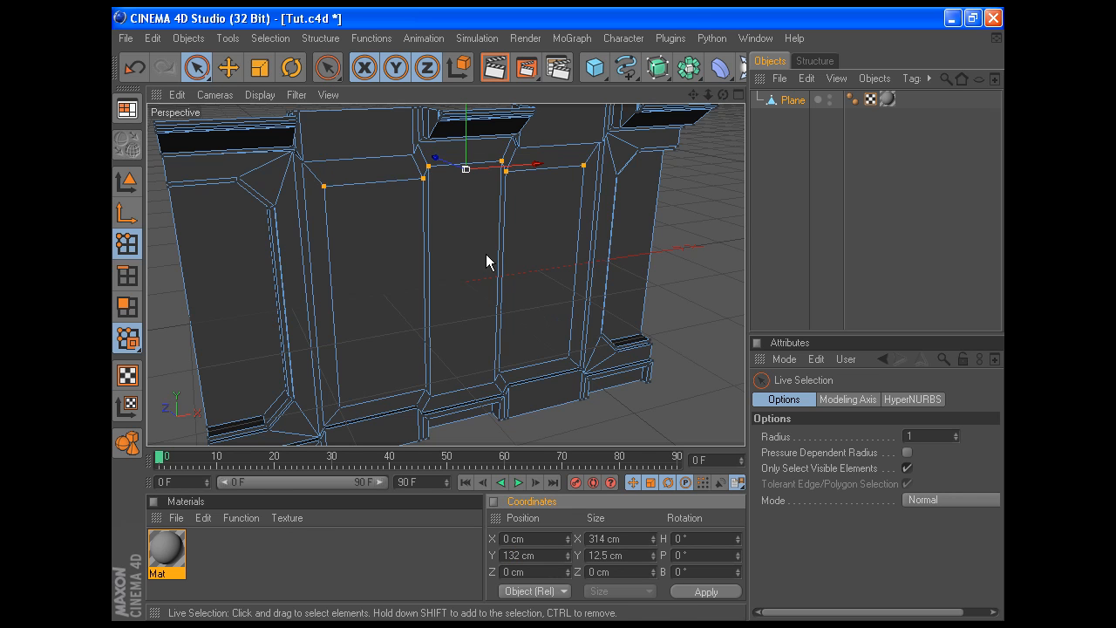
key("ctrl+z")
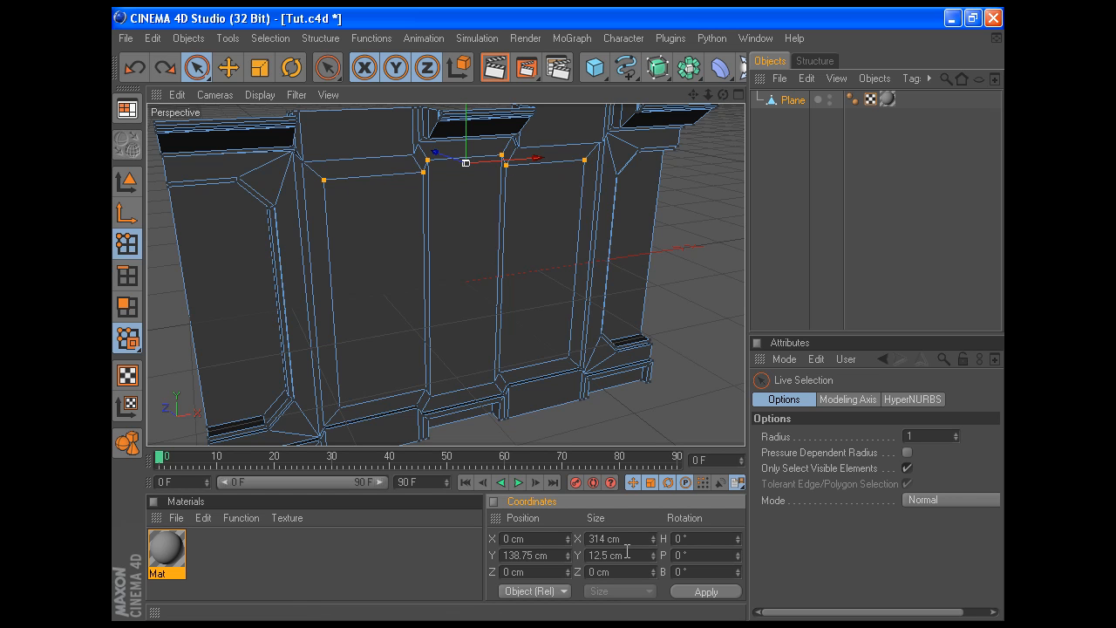
double_click(619, 542)
type("312")
left_click(713, 594)
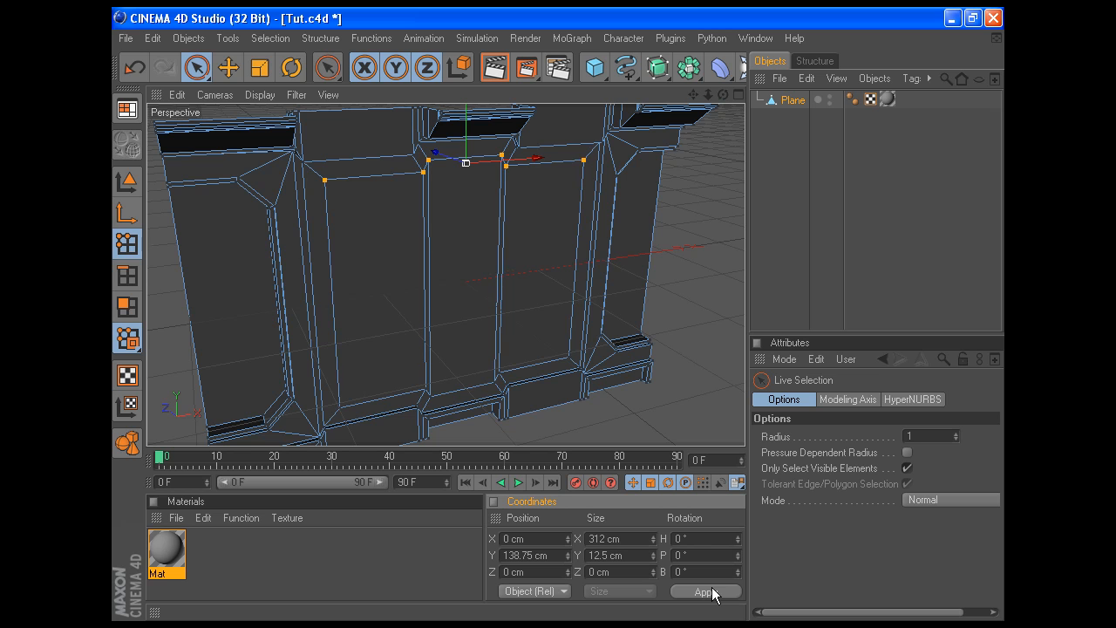
key("ctrl+z")
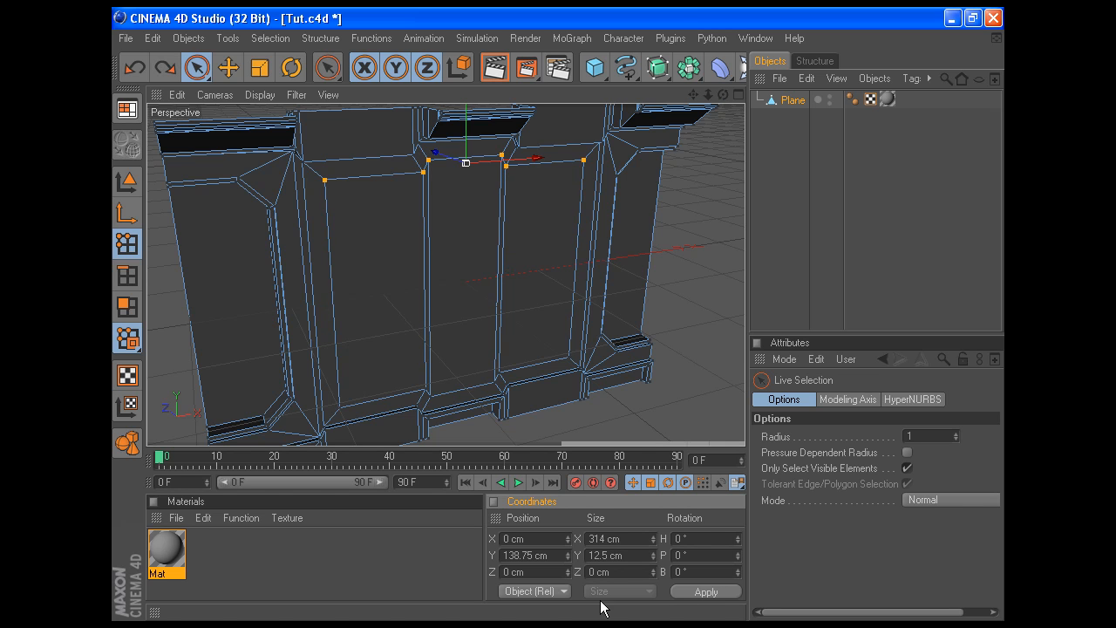
Flatten the selected upper panel points to a Y size of 0 cm and set their Y position to 132 cm
left_click(630, 555)
type("0")
left_click(705, 592)
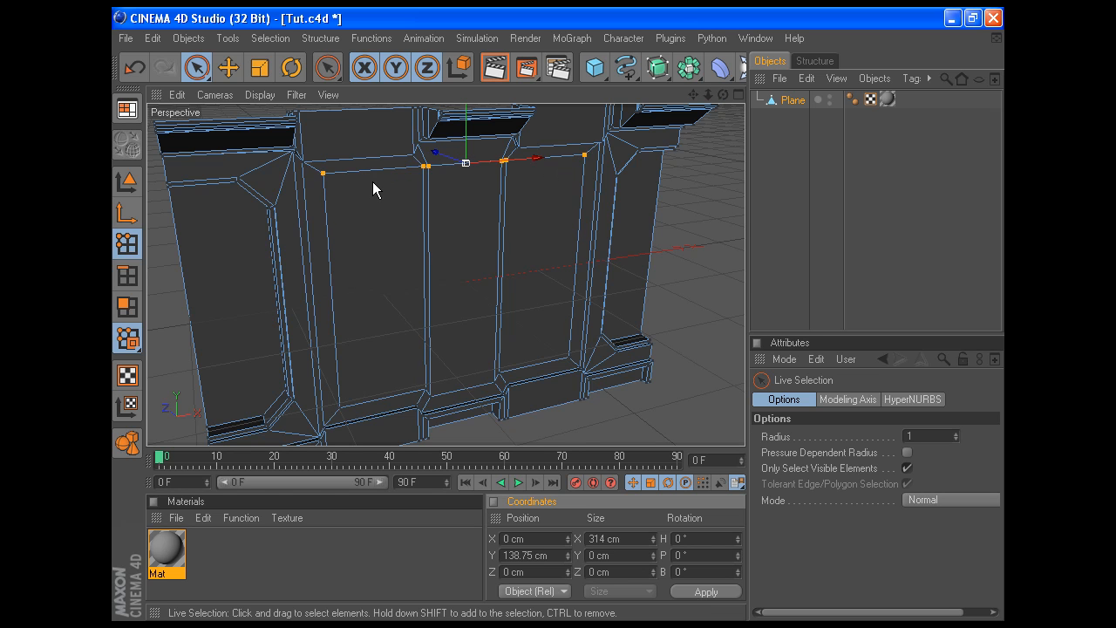
double_click(554, 554)
type("1")
left_click(705, 591)
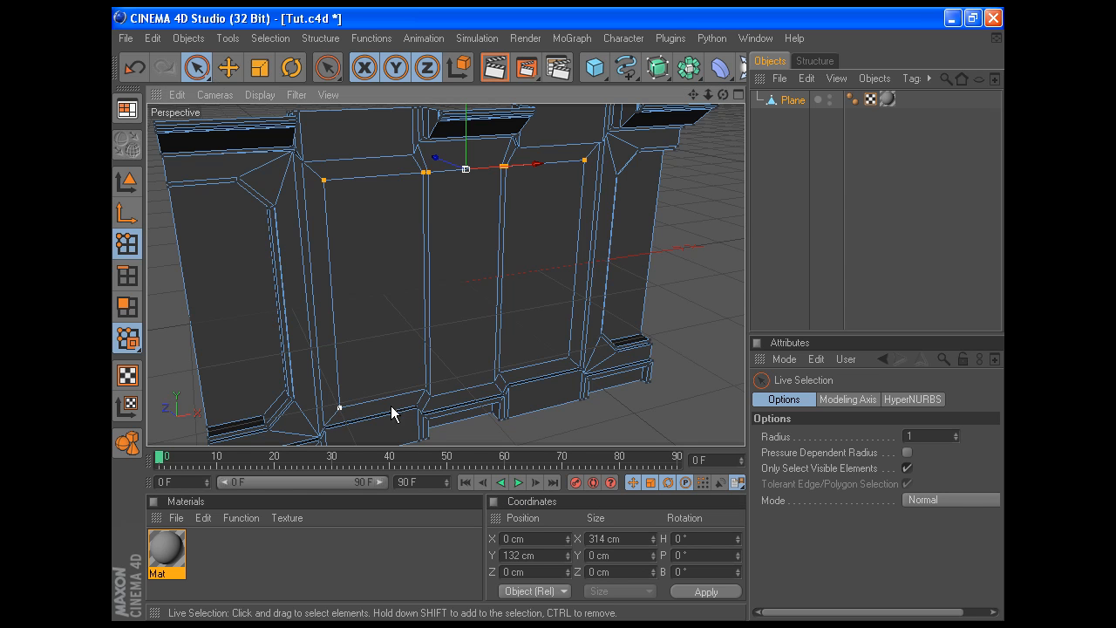
Select the six lower corner points of the inset middle panels and set their Y position to -132 cm and Y size to 0 cm
left_click(340, 408)
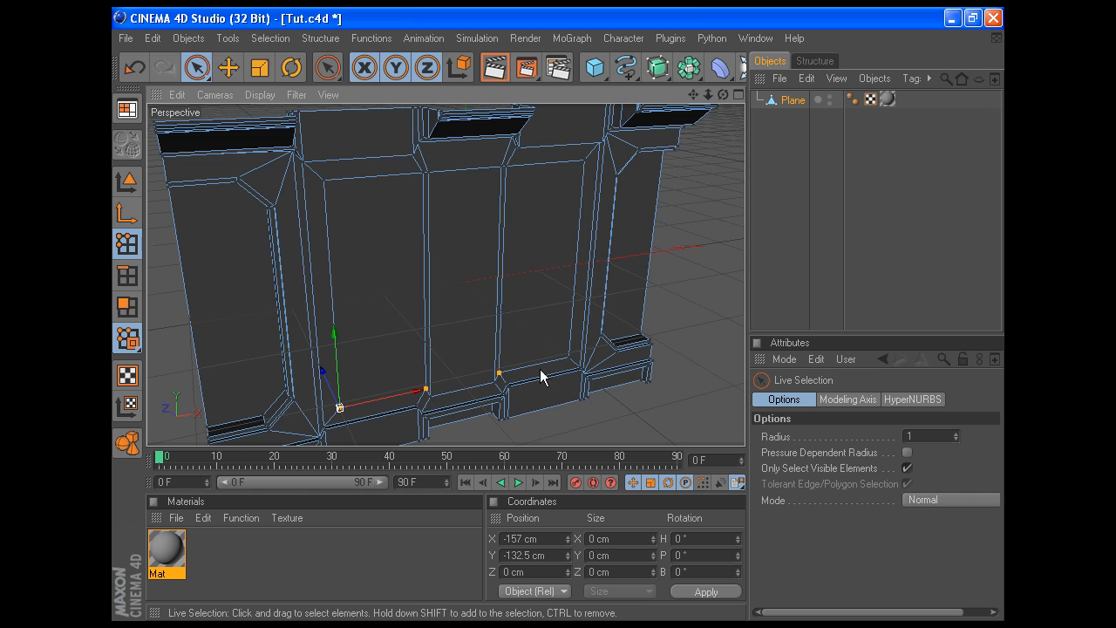
left_click(570, 358, "shift")
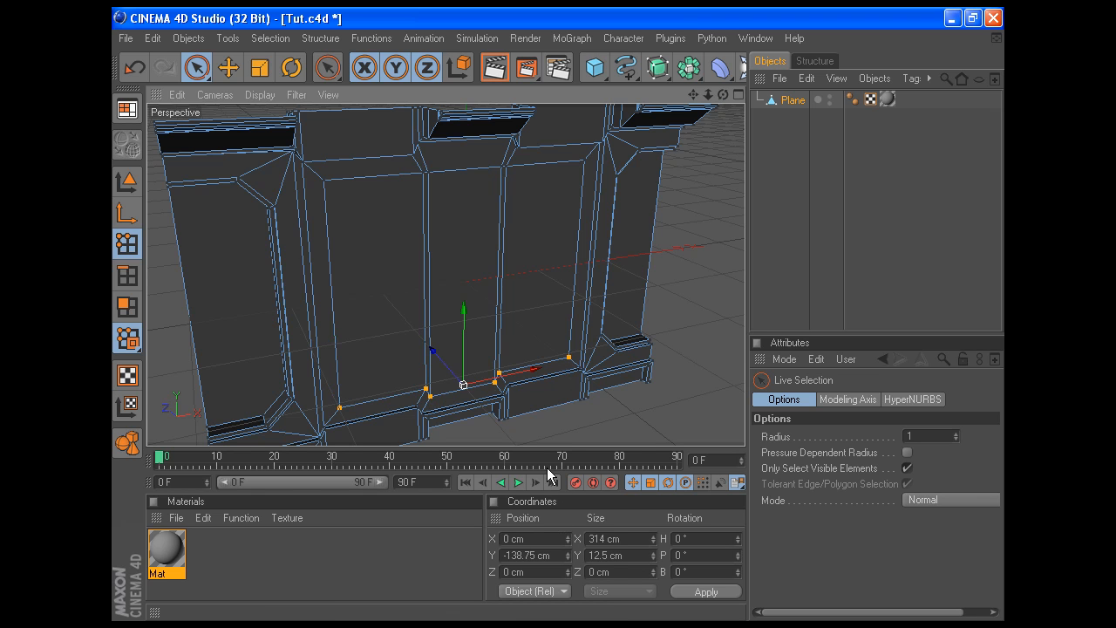
left_click(553, 558)
type("-132")
key("Return")
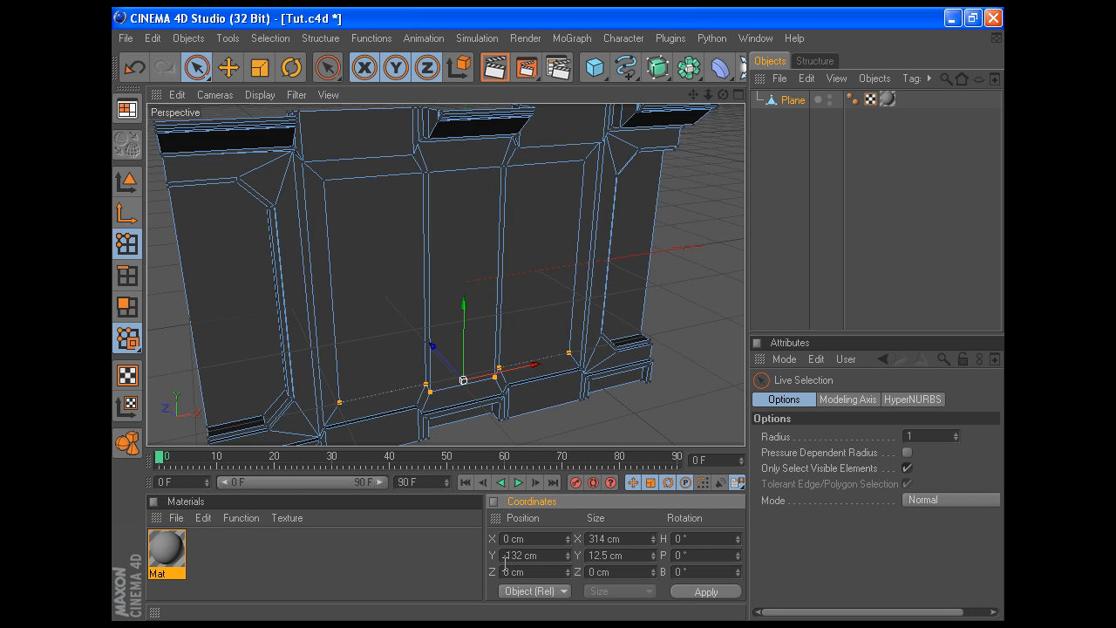
left_click(630, 554)
type("0")
left_click(722, 591)
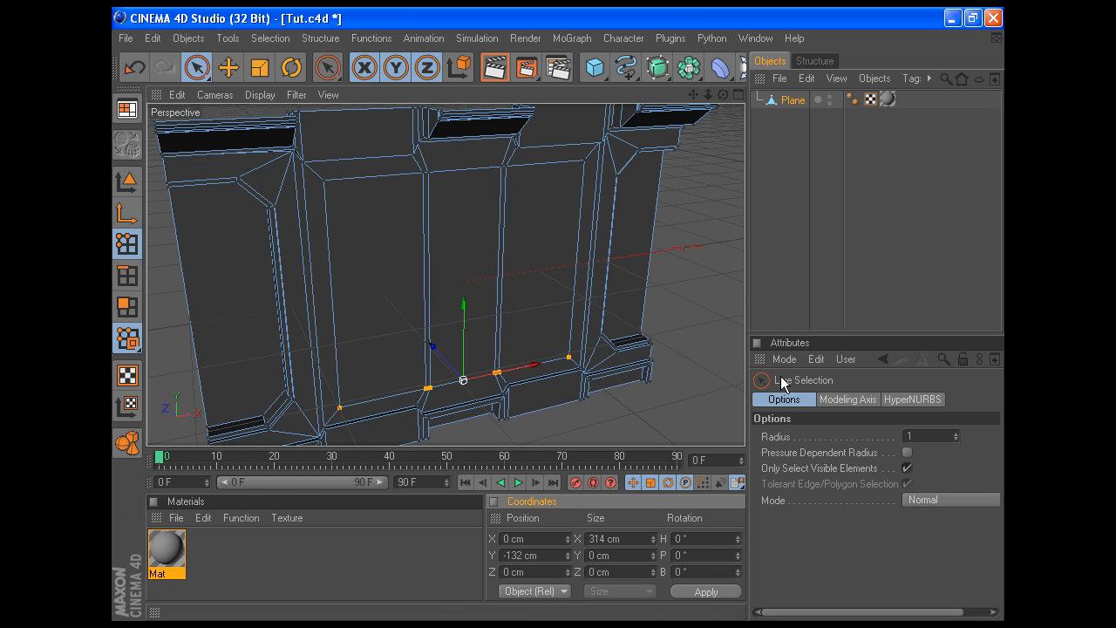
Weld the two adjacent lower corner points between the left and centre inset panels at their midpoint
left_click_drag(695, 98, 636, 181)
scroll(547, 210, "up", 4)
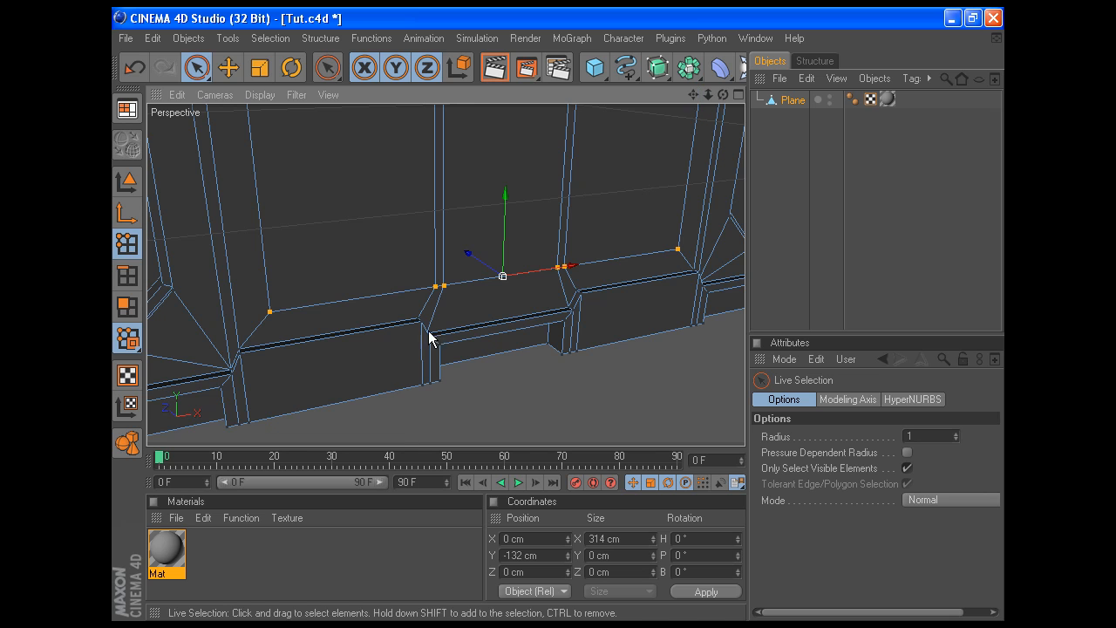
left_click(440, 287)
right_click(448, 284)
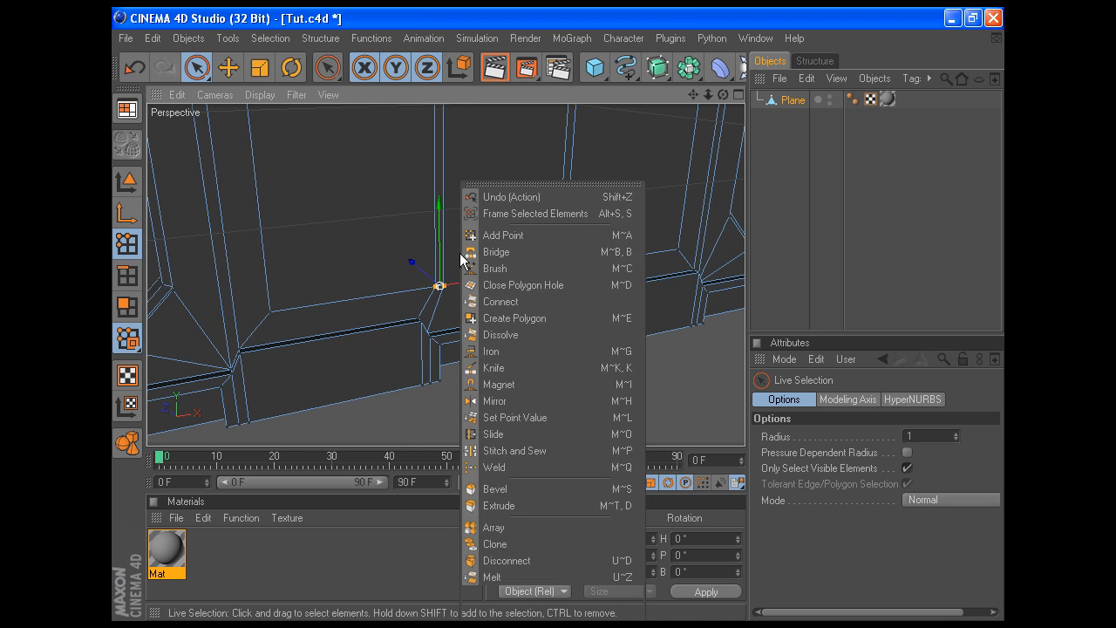
left_click(517, 466)
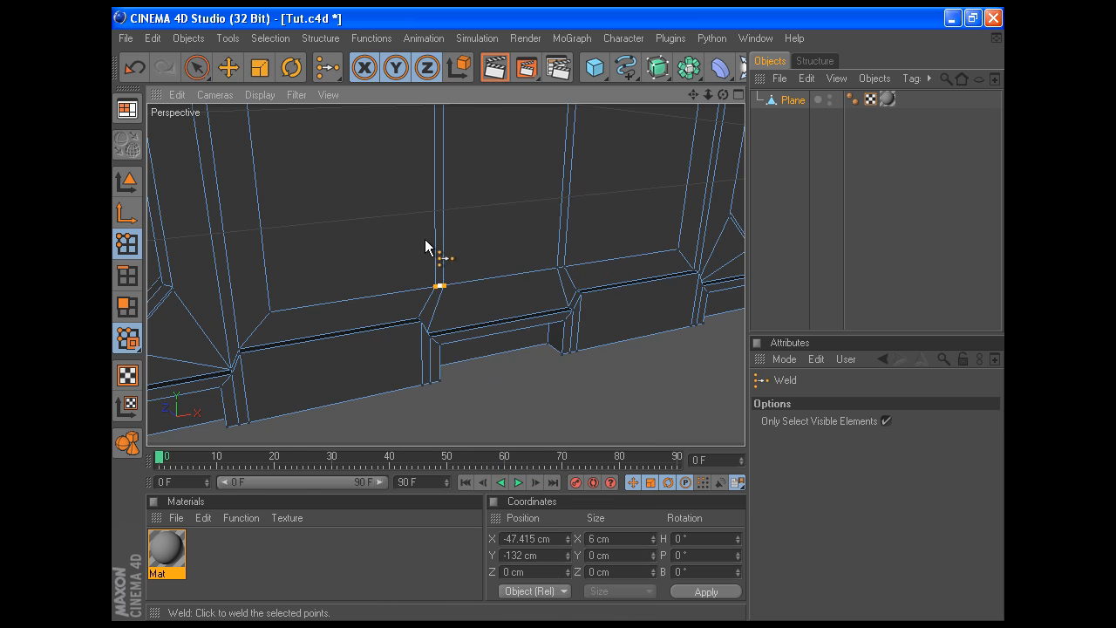
left_click(439, 286)
key("space")
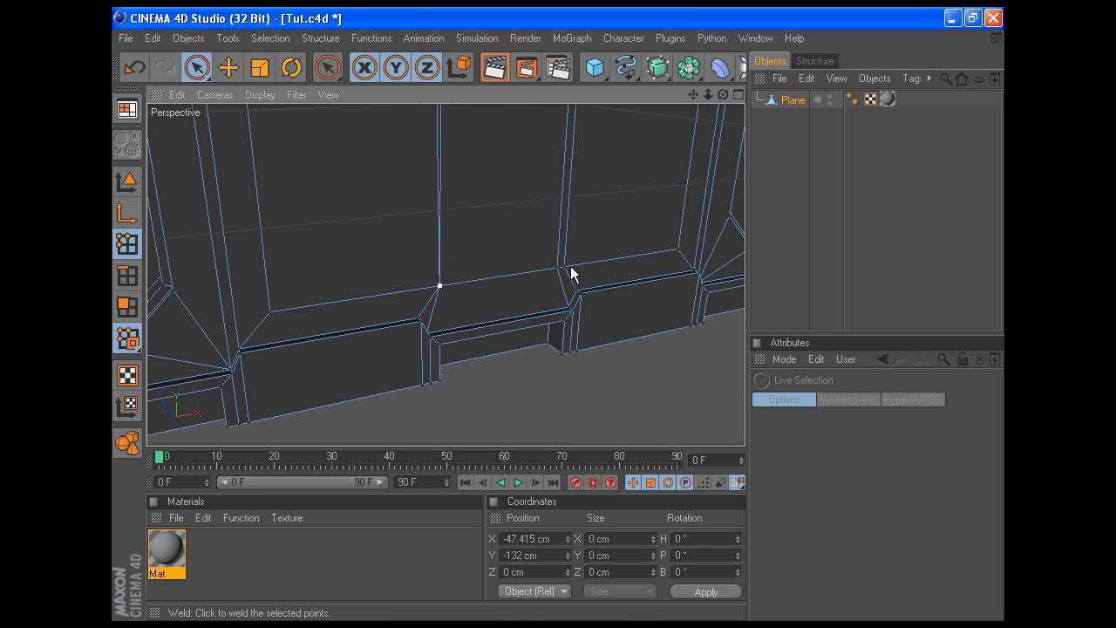
Select the two adjacent lower corner points between the centre and right inset panels and weld them
left_click(564, 267, "shift")
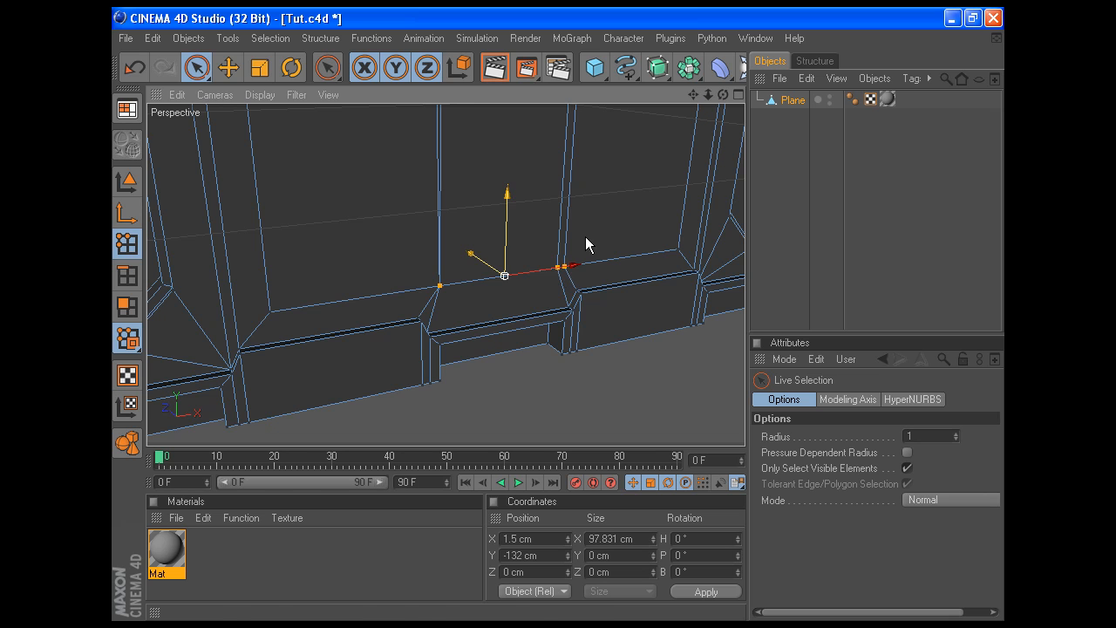
left_click(559, 268)
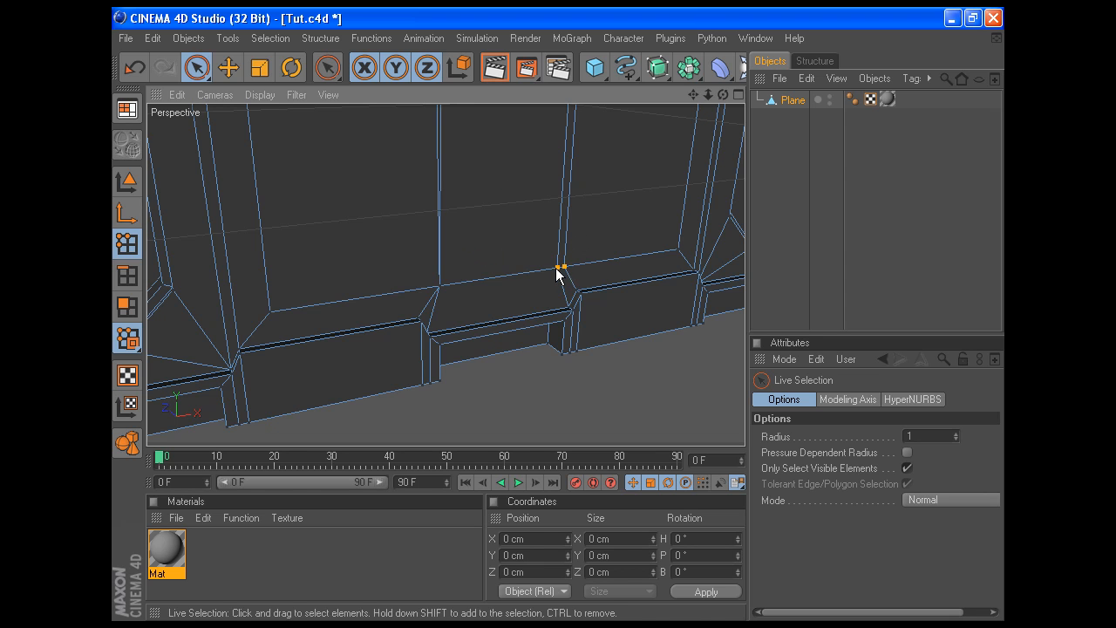
right_click(564, 266)
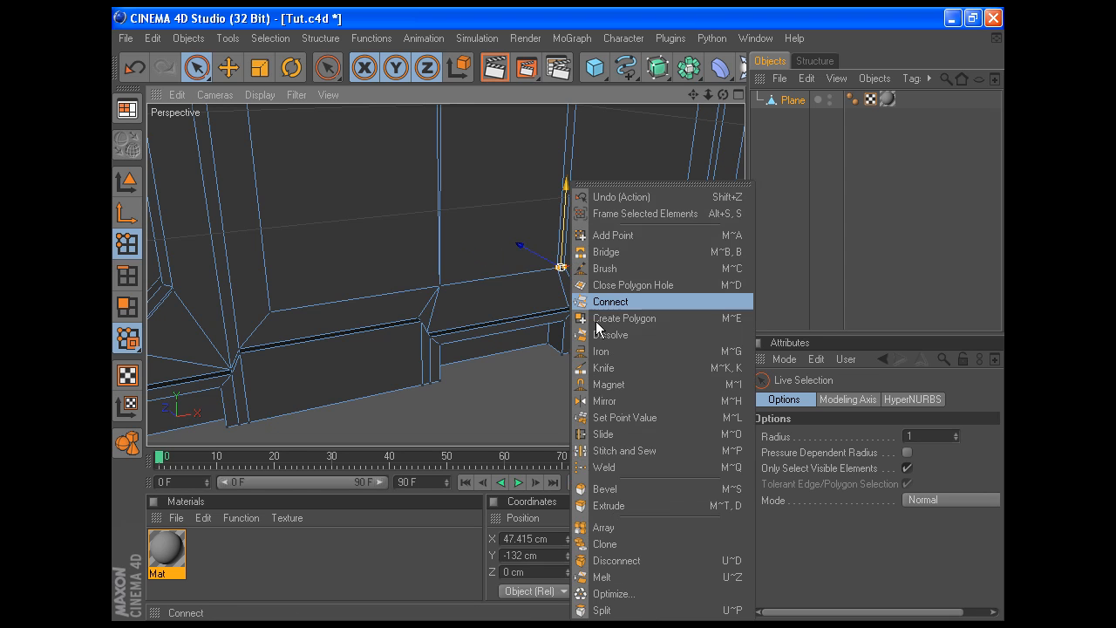
left_click(621, 450)
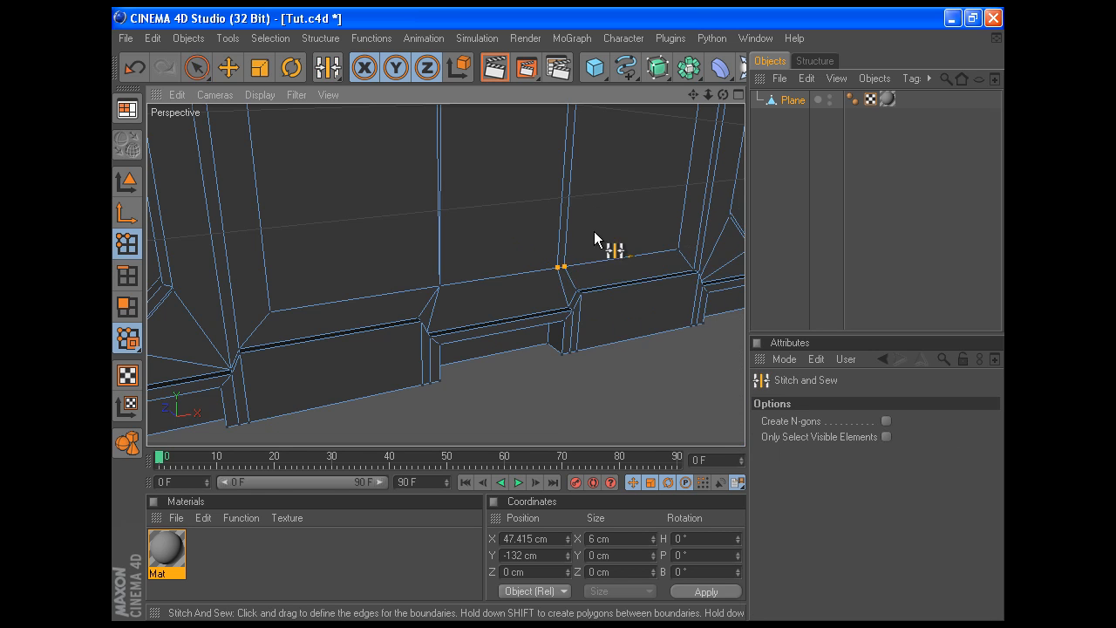
right_click(562, 267)
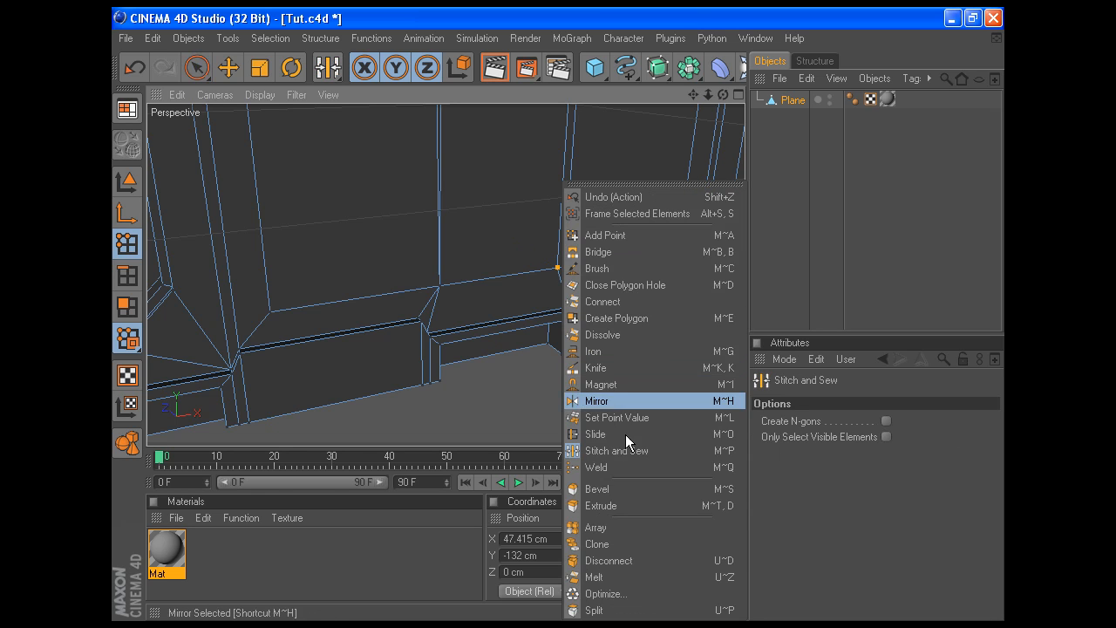
left_click(601, 468)
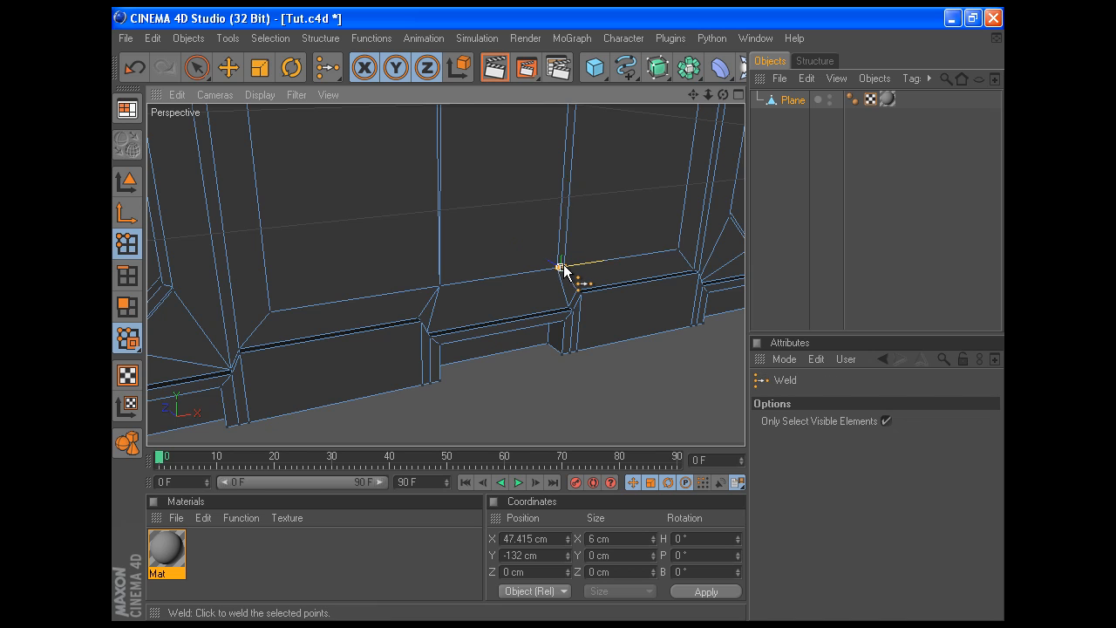
Weld the two adjacent upper corner points between the left and centre inset panels at their midpoint
left_click_drag(691, 95, 684, 398)
left_click(436, 284)
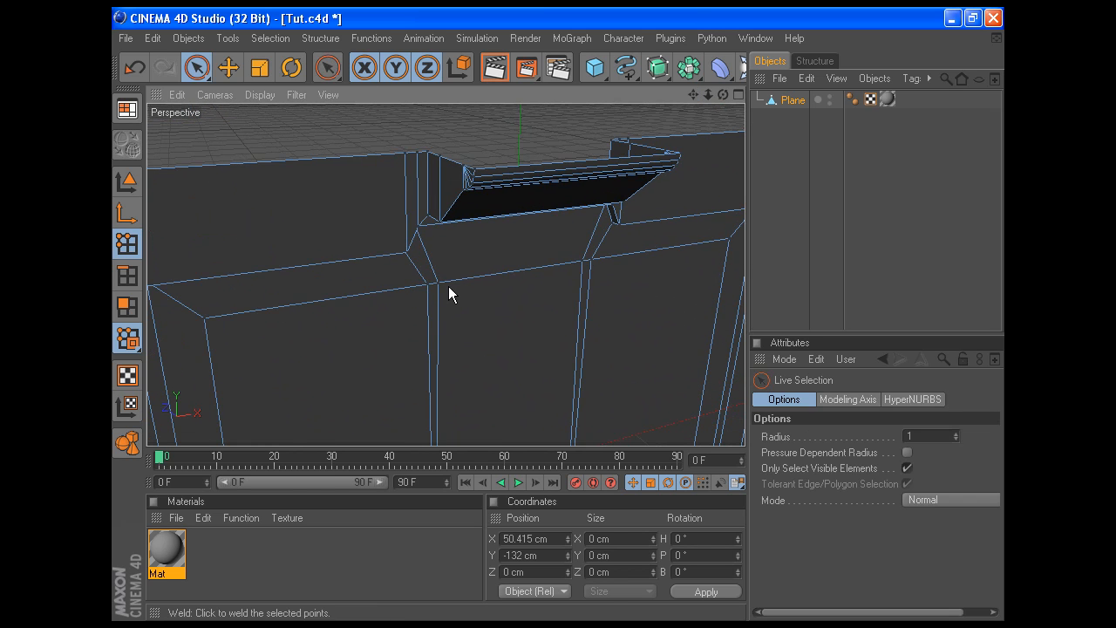
left_click(426, 286)
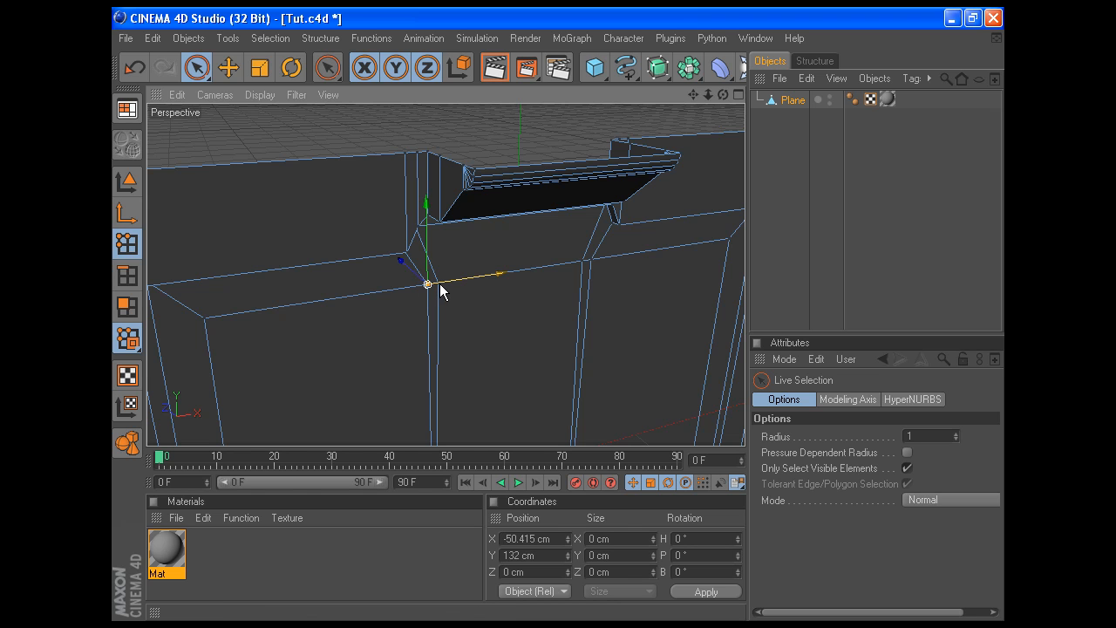
left_click(431, 286, "shift")
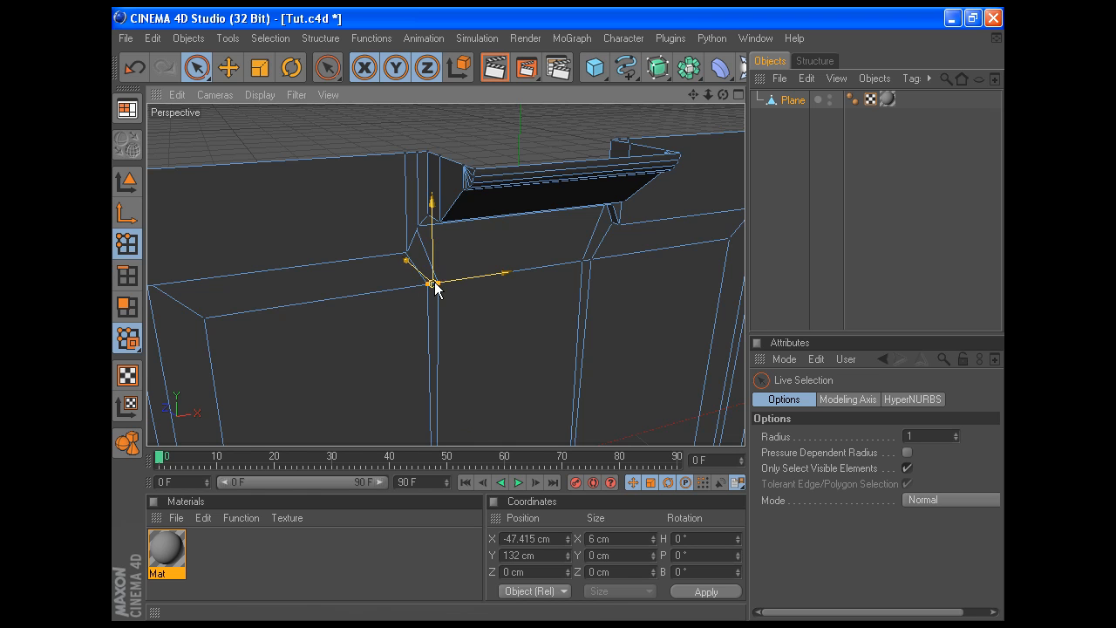
key("m")
key("q")
left_click(433, 285)
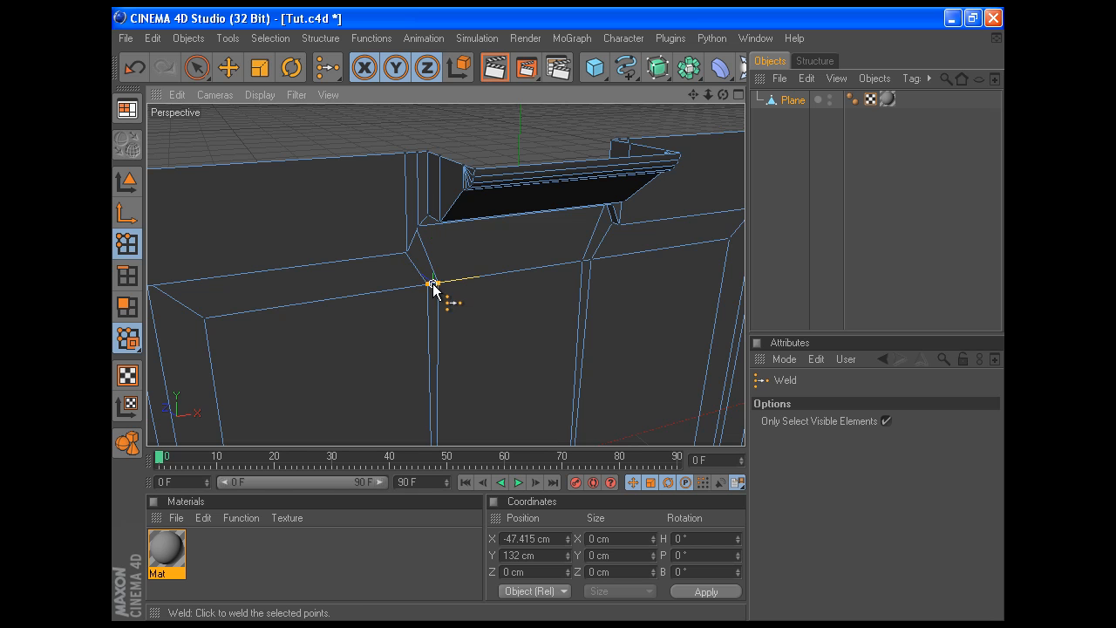
key("space")
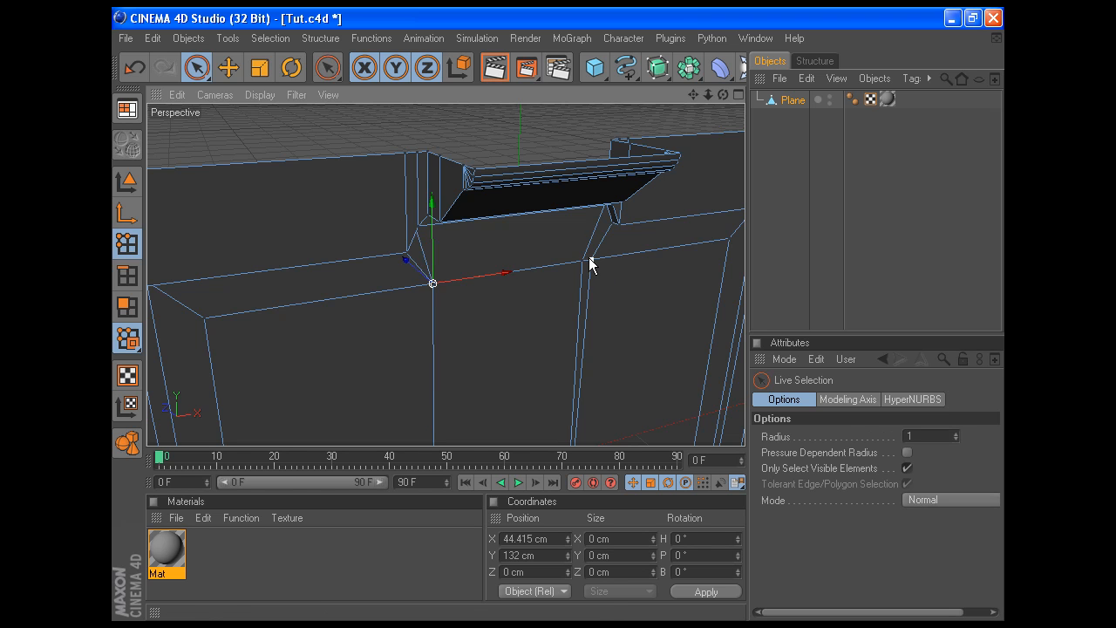
left_click(586, 259)
key("space")
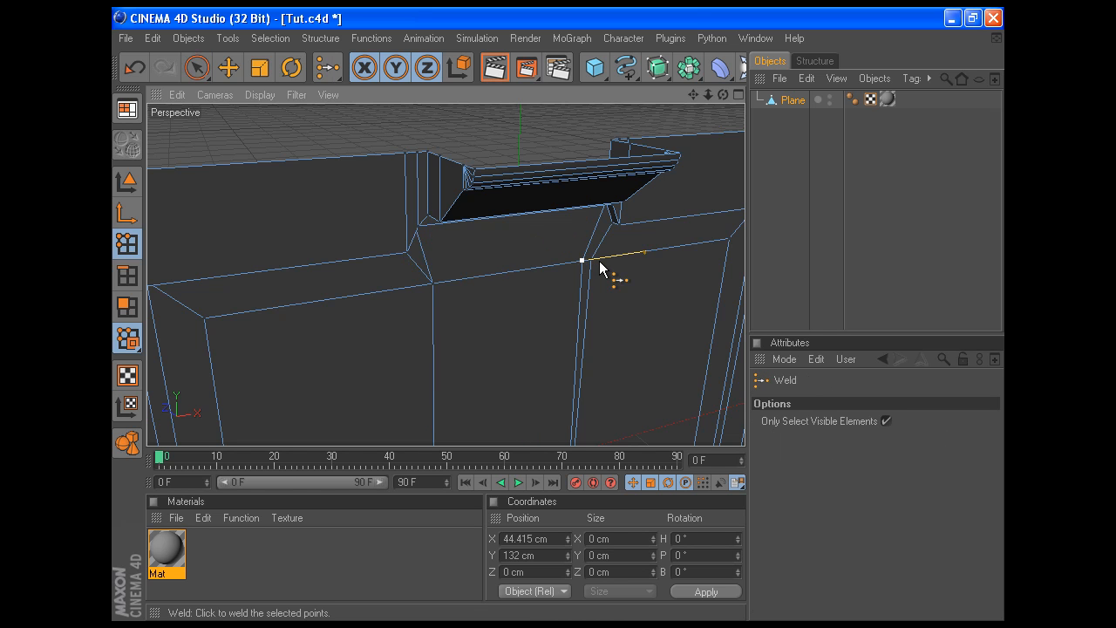
left_click(600, 269)
key("space")
key("ctrl+z")
key("ctrl+z")
Select both adjacent upper corner points between the centre and right inset panels and weld them
left_click_drag(581, 261, 590, 261)
key("space")
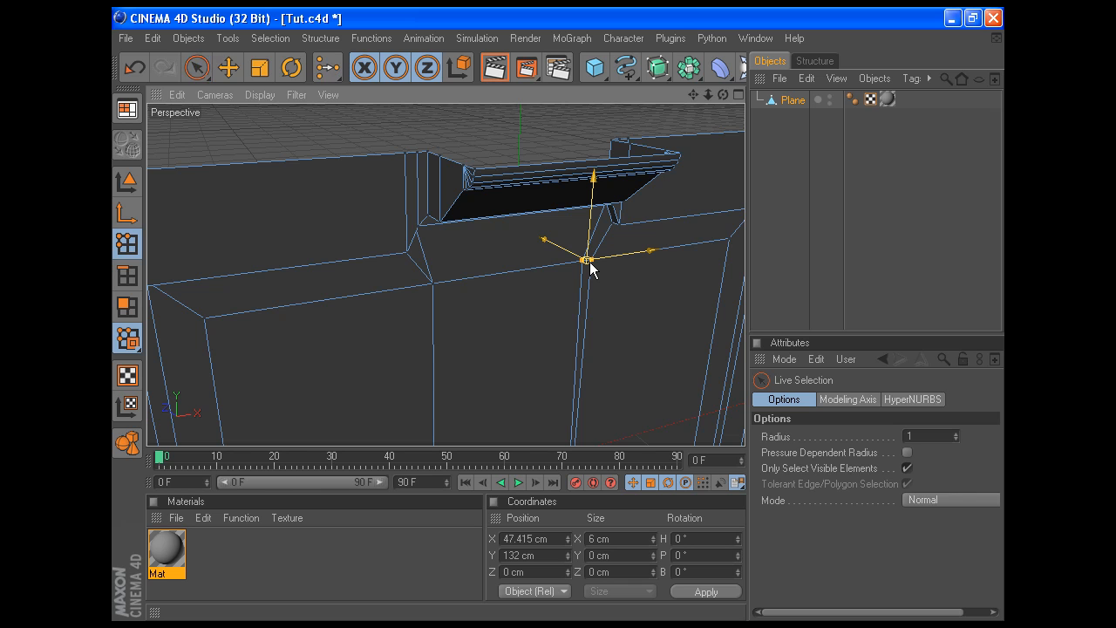
Weld the two adjacent points on the centre panel's upper edge into one point and save the project
left_click(587, 261)
key("space")
left_click_drag(587, 262, 477, 285, "alt")
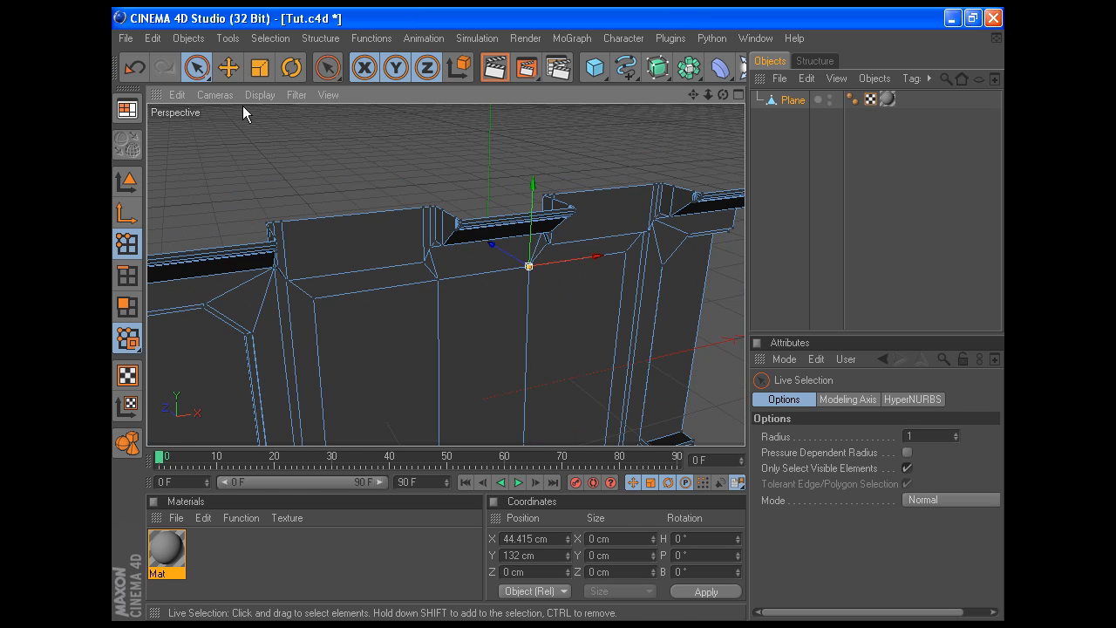
left_click(126, 38)
left_click(177, 173)
Select the three large centre panel polygons and extrude them with an offset of -7 cm
left_click(127, 307)
left_click(491, 325, "shift")
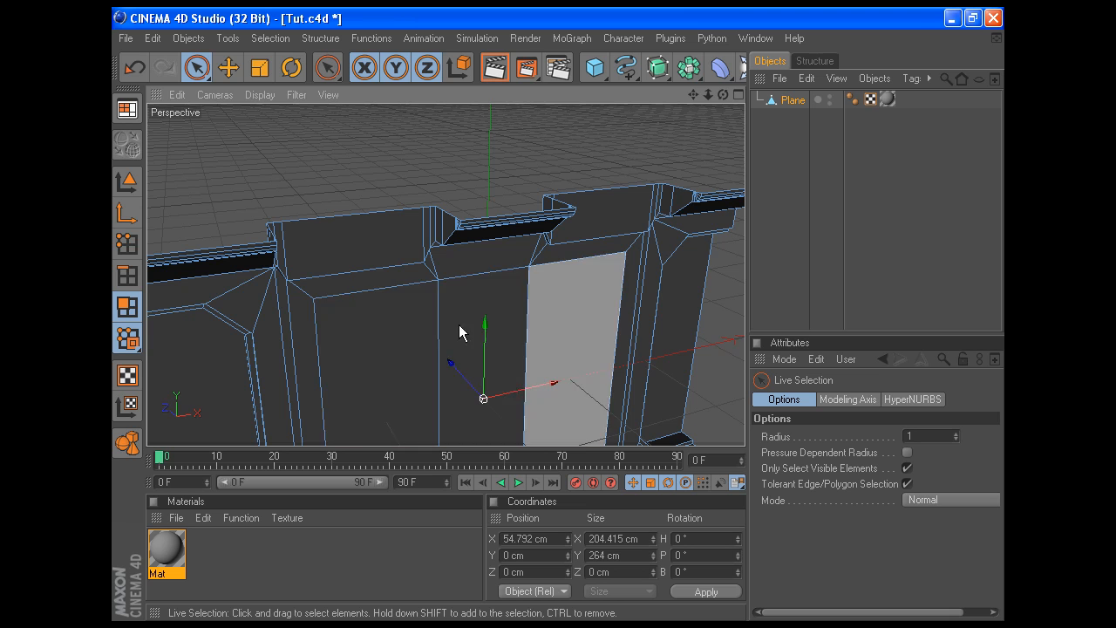
left_click(403, 334, "shift")
right_click(556, 301)
left_click(604, 311)
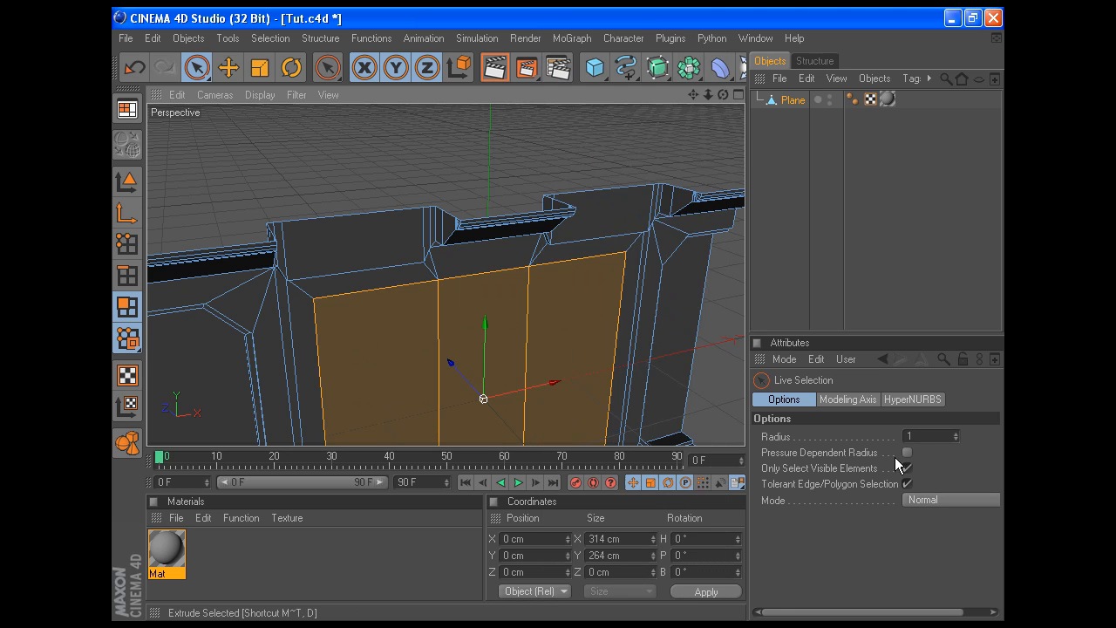
left_click_drag(870, 452, 310, 463)
type("-7")
key("Return")
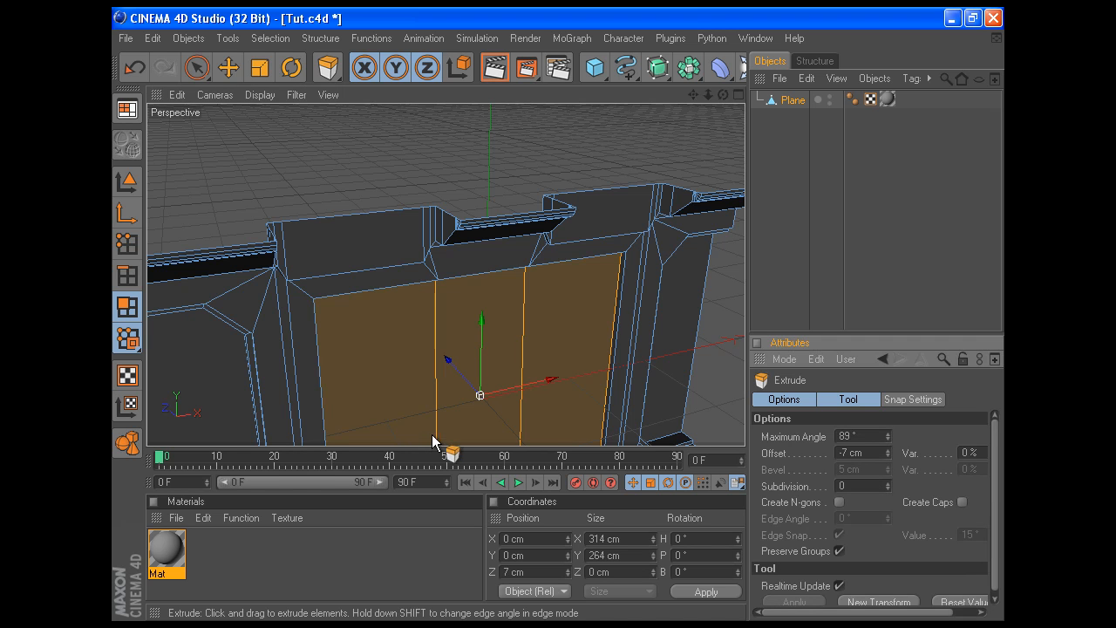
In edge mode, select the short depth edge at the recess's upper right corner with Live Selection
left_click(128, 276)
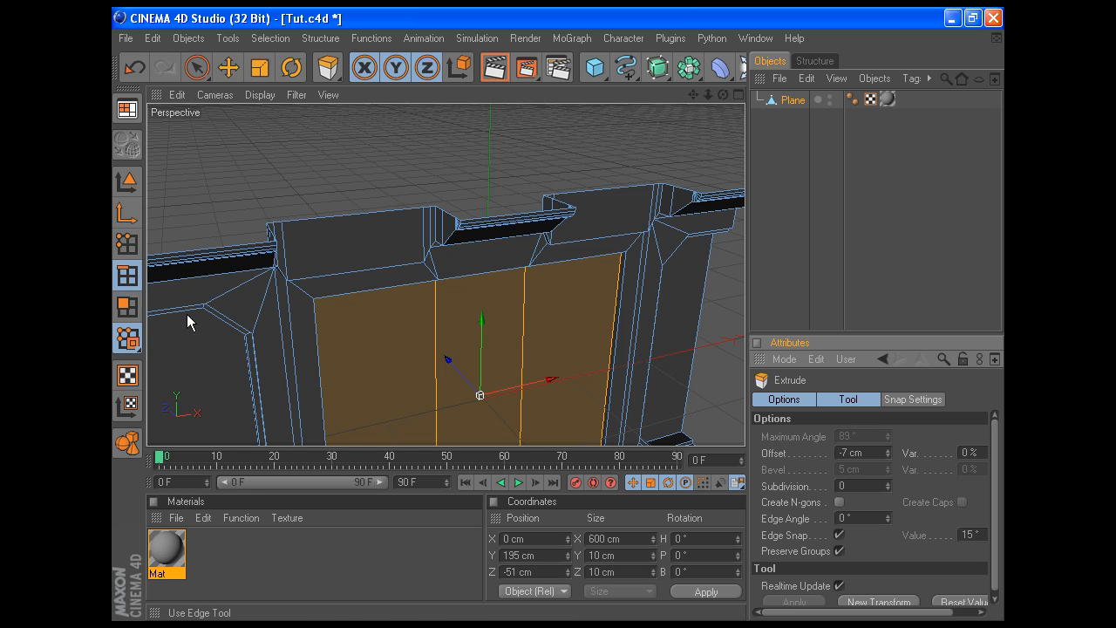
left_click_drag(694, 94, 527, 129)
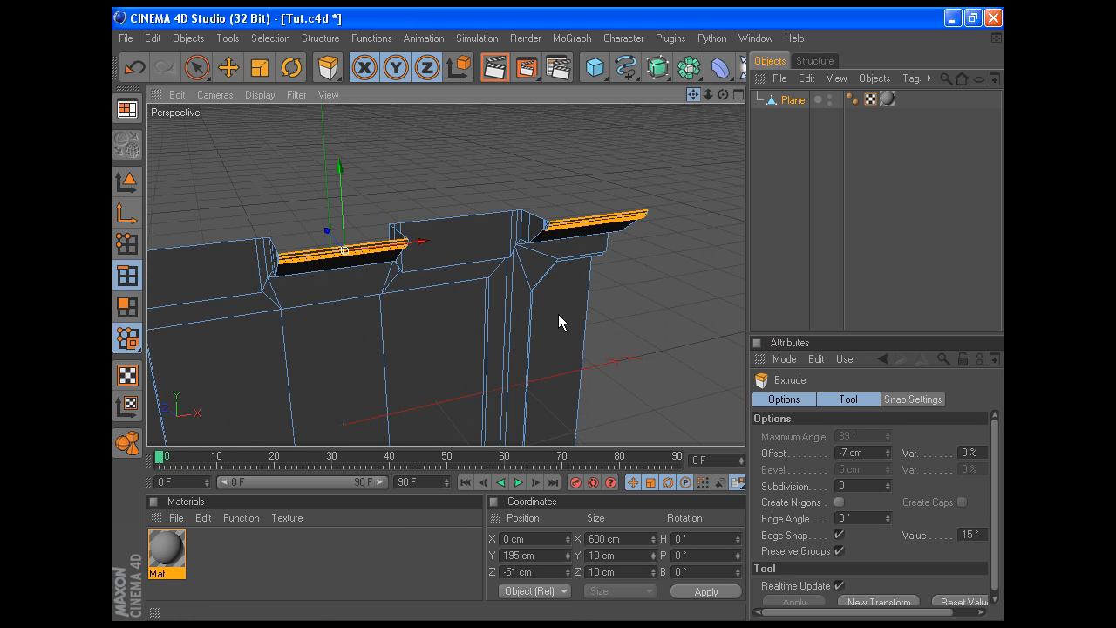
scroll(492, 279, "up", 3)
scroll(562, 254, "up", 3)
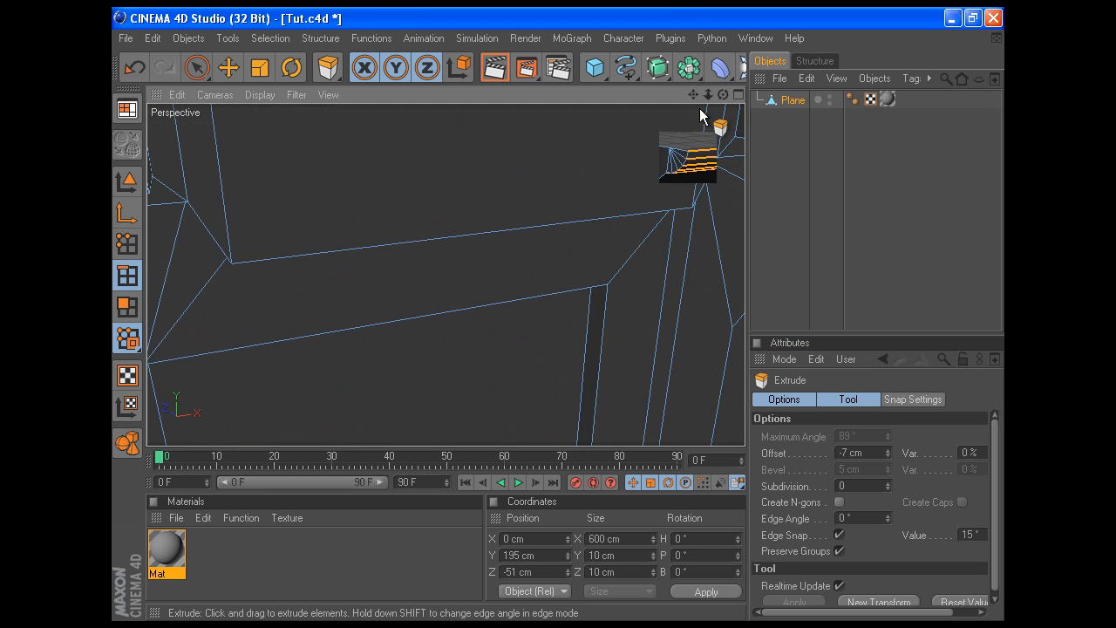
left_click_drag(723, 95, 558, 314)
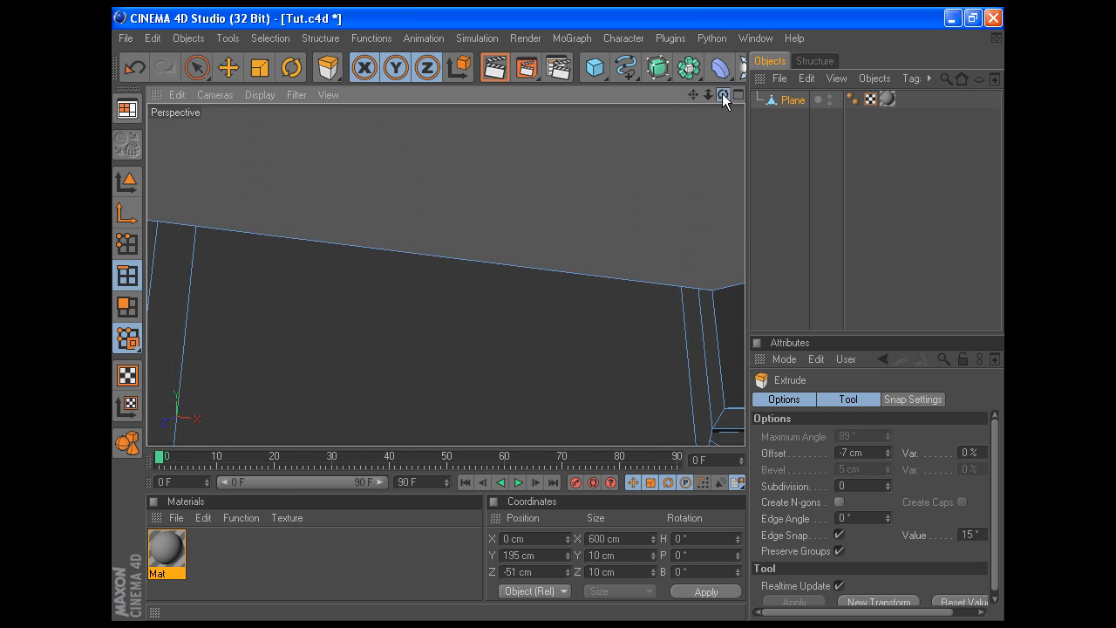
left_click_drag(694, 94, 679, 9)
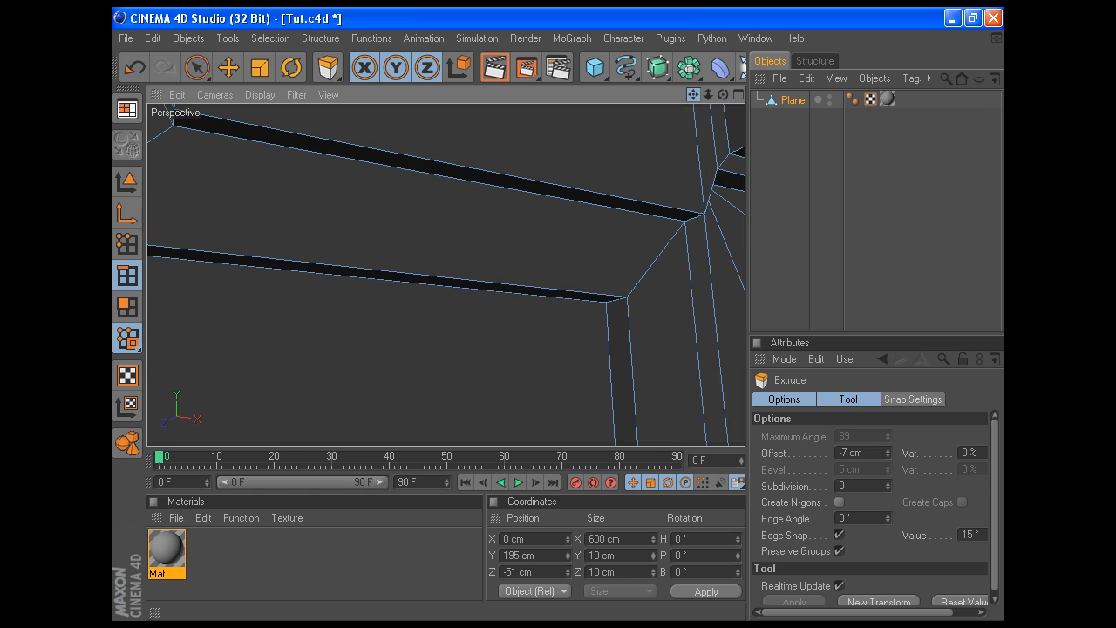
left_click(198, 68)
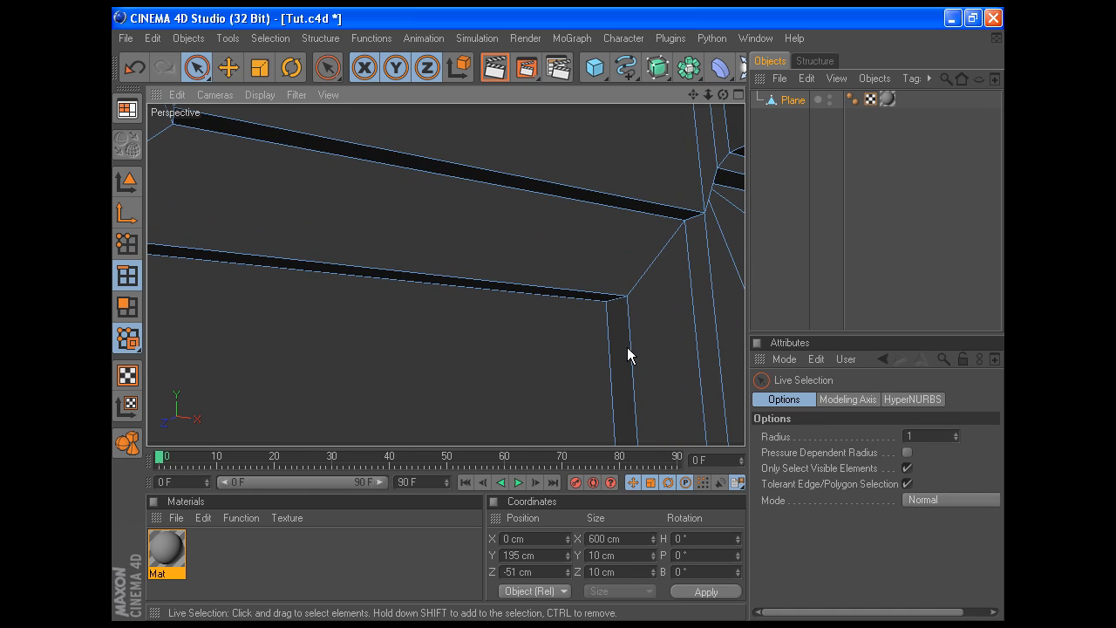
left_click(620, 307)
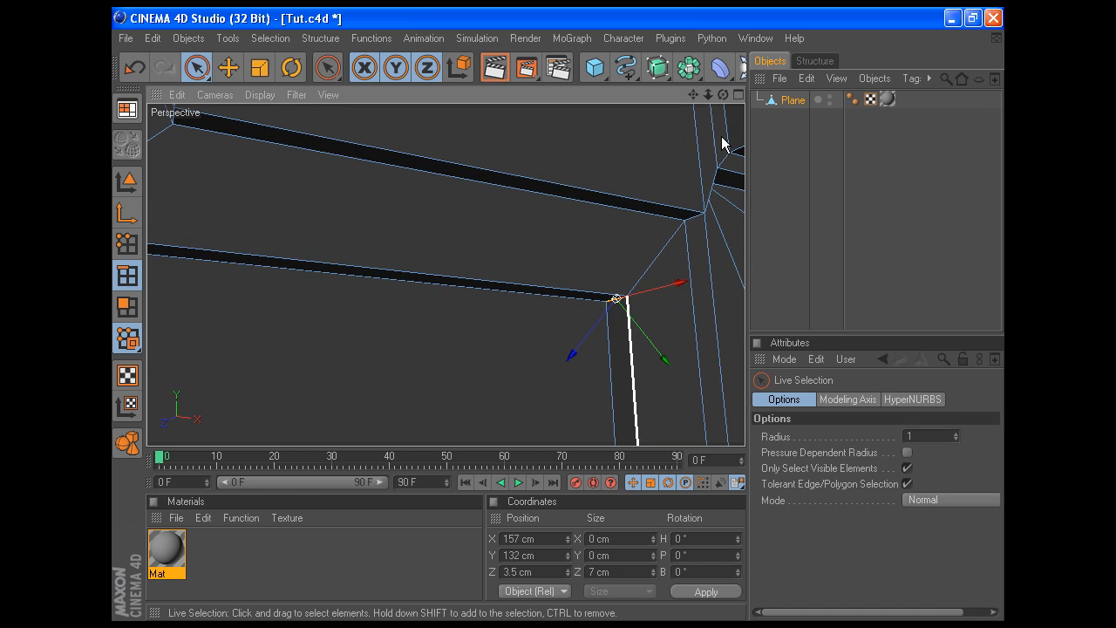
Add the short depth edge at the recess's upper left corner to the edge selection
left_click_drag(694, 94, 683, 95)
scroll(486, 205, "down", 5)
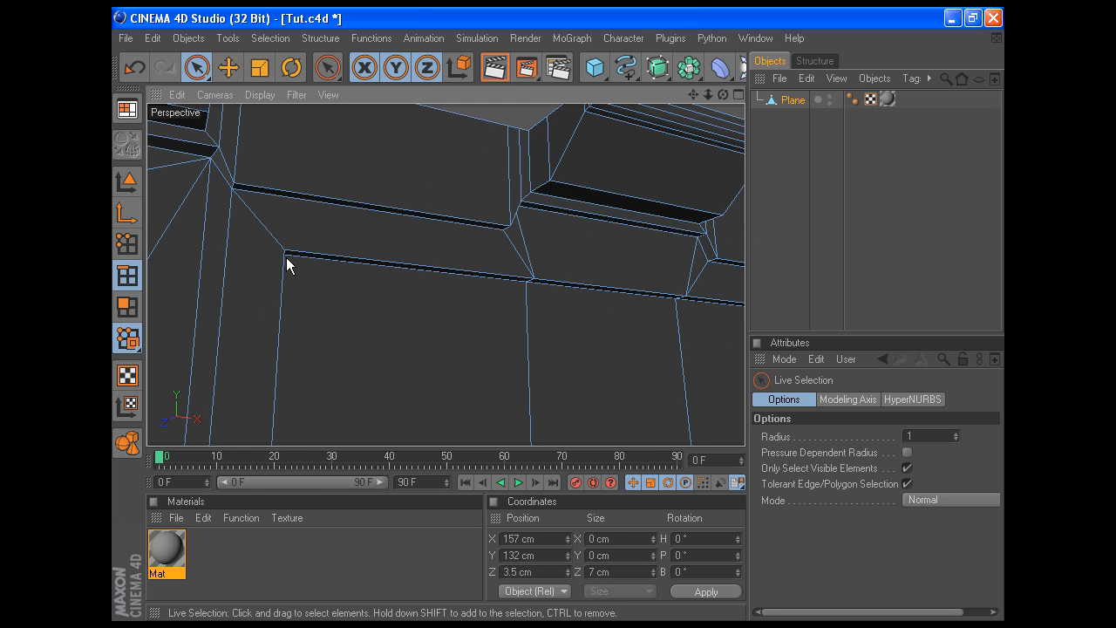
left_click_drag(723, 95, 710, 30)
scroll(420, 310, "up", 3)
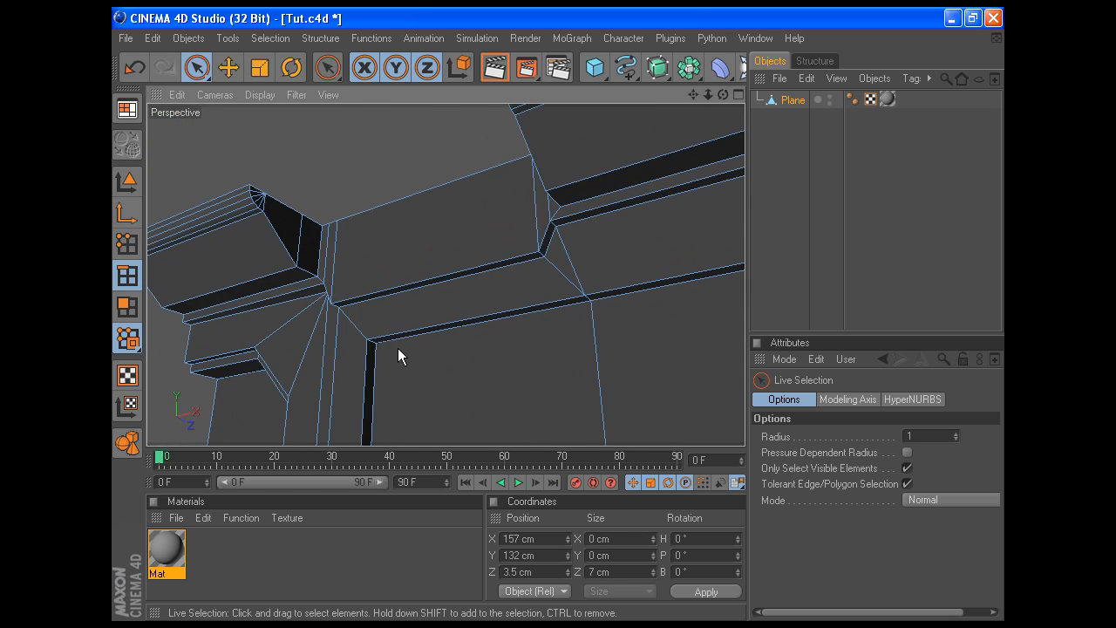
left_click(373, 344)
Add the short depth edges at the recess's two lower corners to the selection, leaving out its long bottom edge
left_click_drag(723, 95, 704, 30)
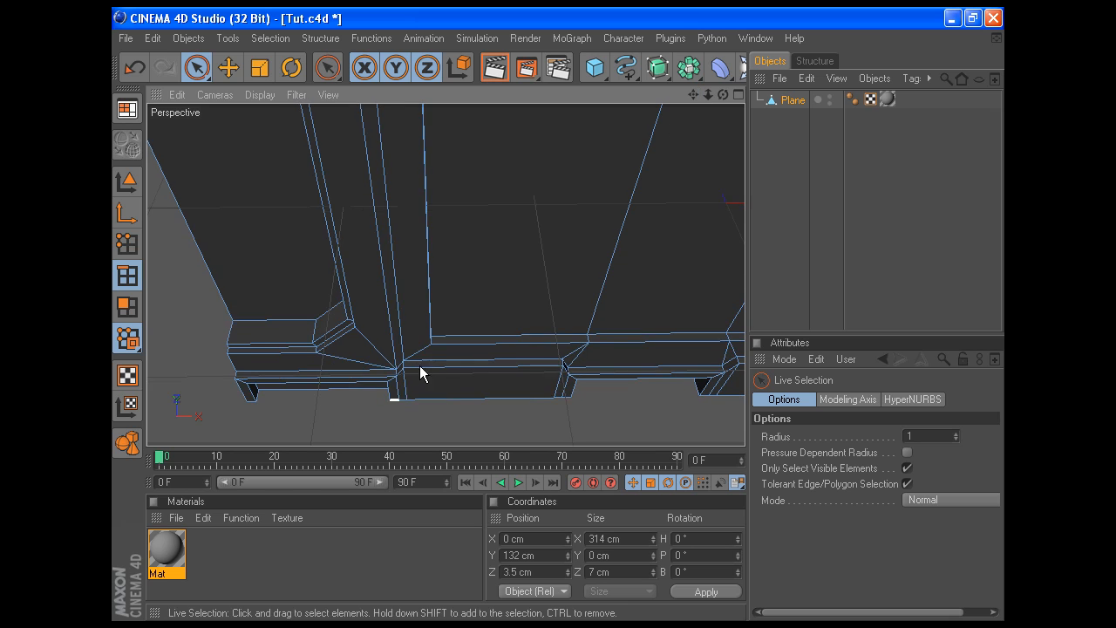
scroll(428, 360, "up", 3)
left_click_drag(723, 95, 685, 124)
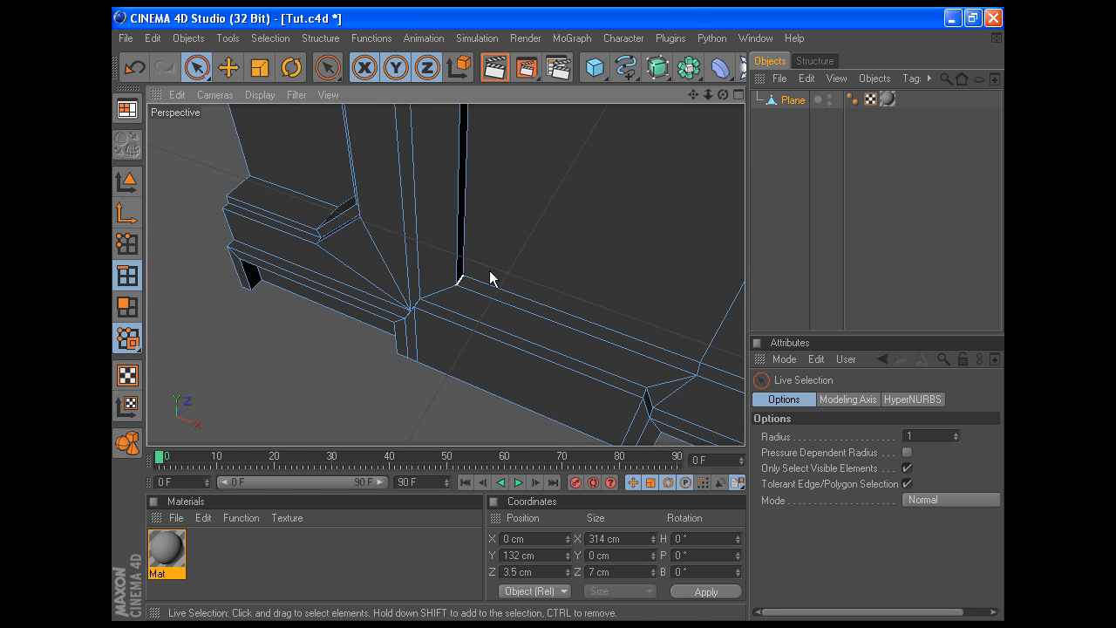
left_click_drag(695, 93, 144, 9)
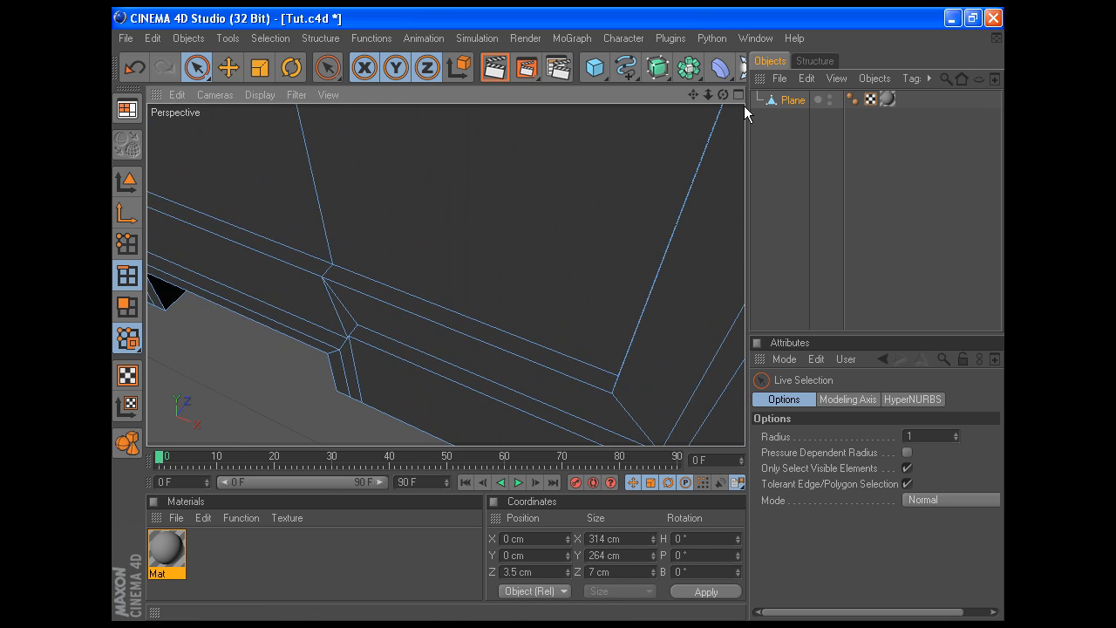
left_click_drag(723, 94, 673, 142)
left_click(576, 154)
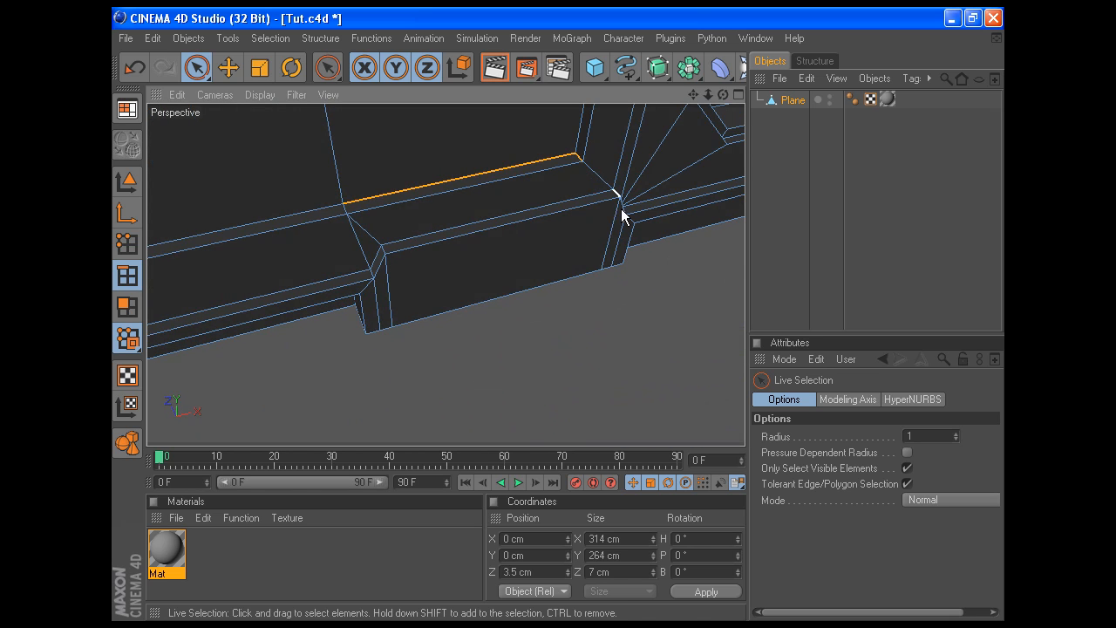
left_click(504, 171, "ctrl")
Bevel the four corner edges of the recess with Convex type, 25 cm inner offset and 11 subdivisions
right_click(553, 313)
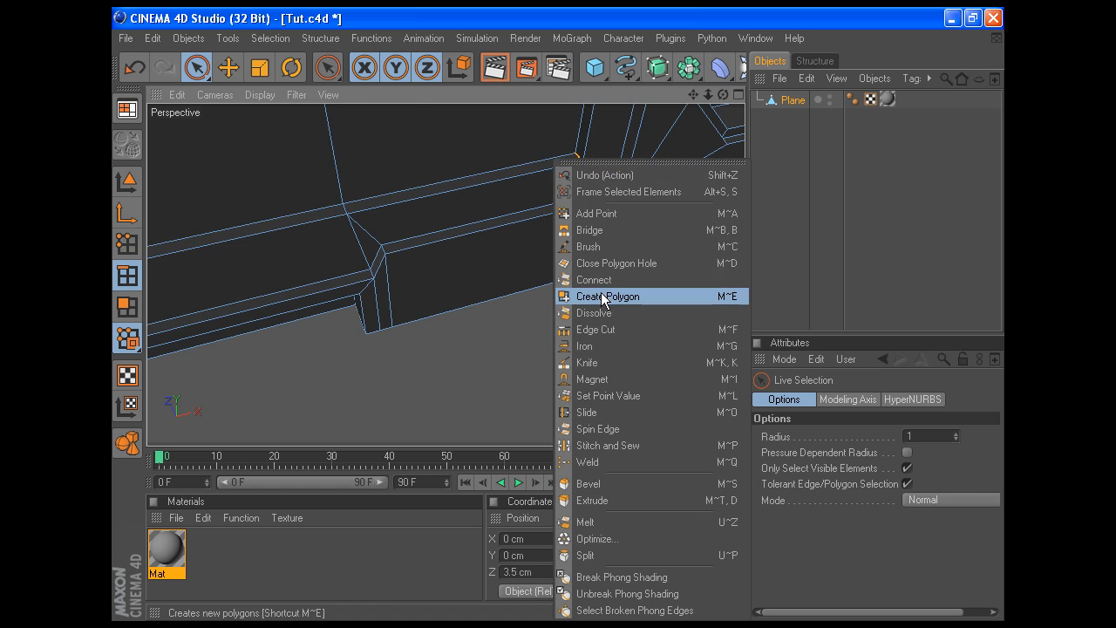
left_click(601, 486)
left_click(876, 502)
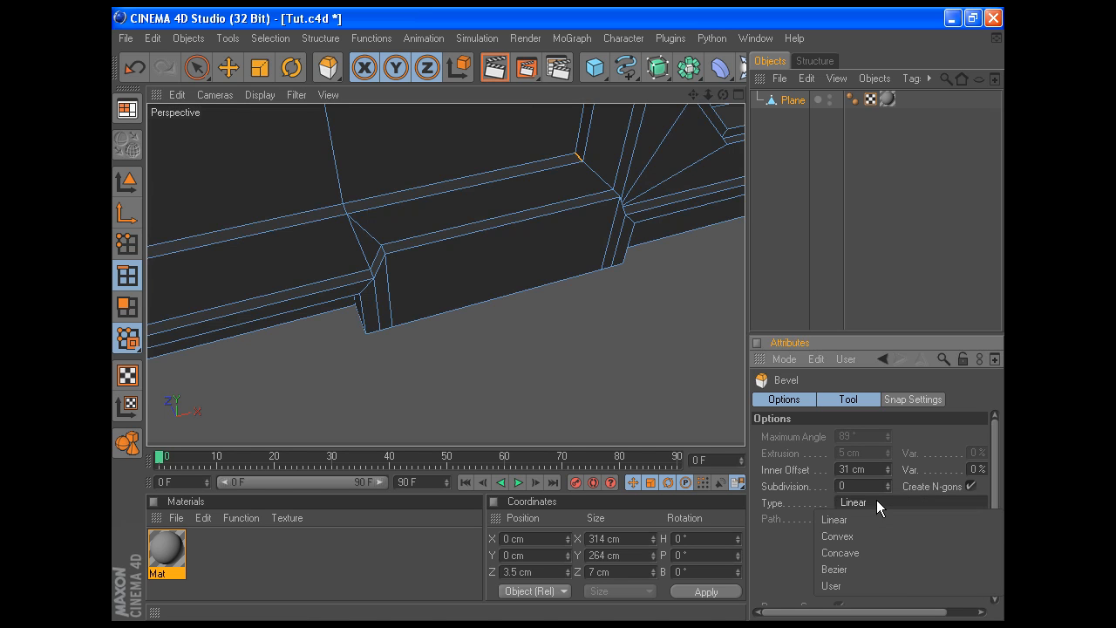
left_click(869, 535)
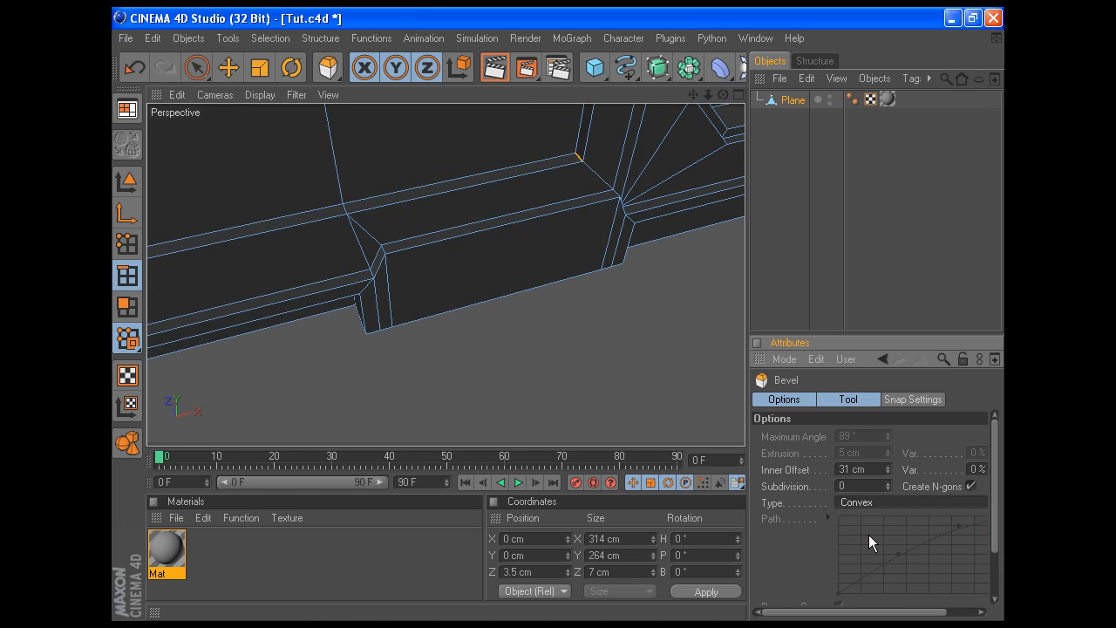
left_click(873, 469)
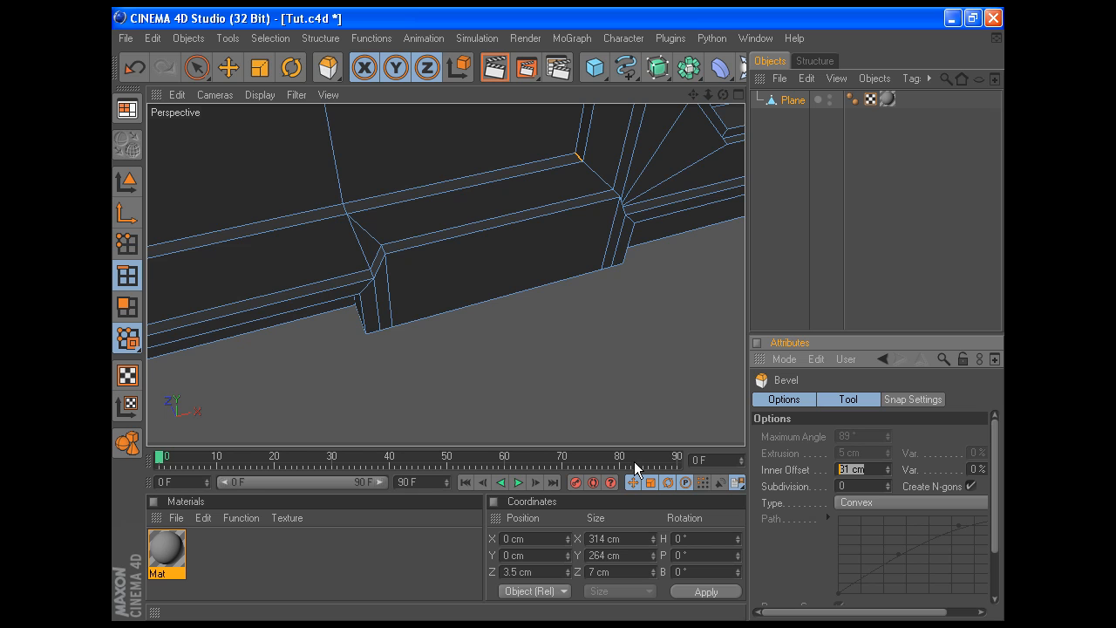
type("25")
scroll(814, 473, "down", 2)
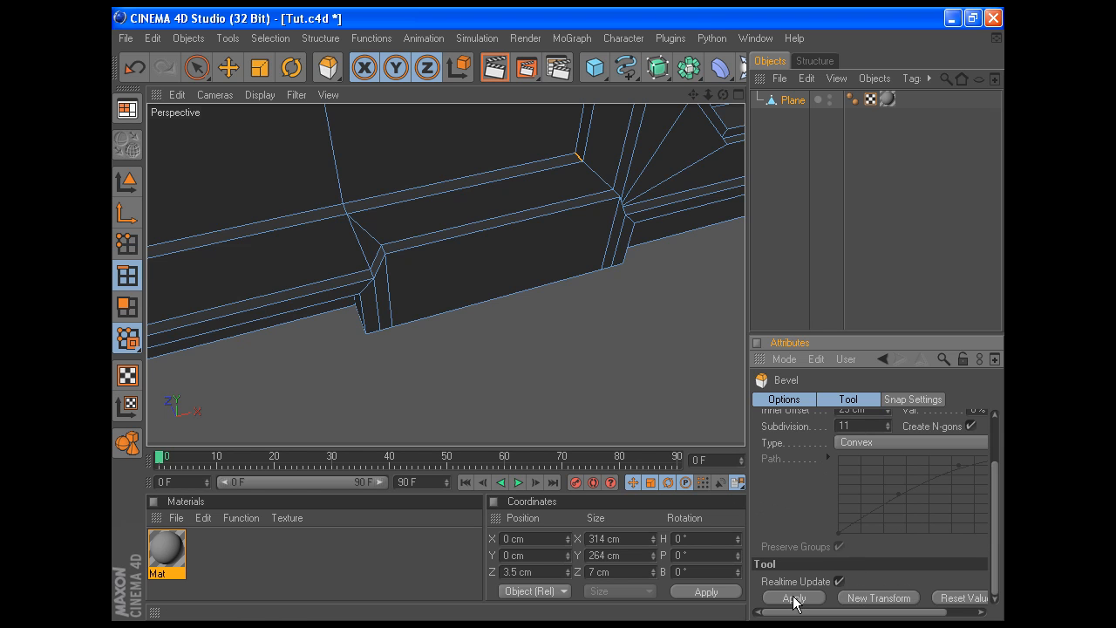
left_click(793, 598)
In polygon mode, use Loop Selection to select the ring of side-wall polygons around the rounded recess
scroll(579, 295, "down", 3)
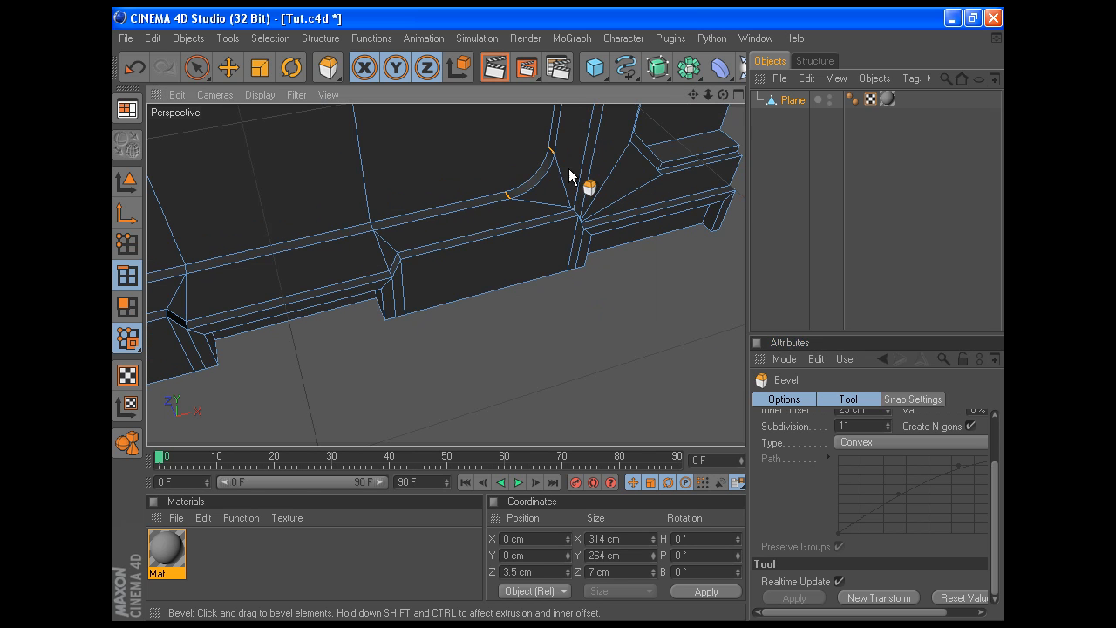
left_click_drag(694, 95, 793, 196)
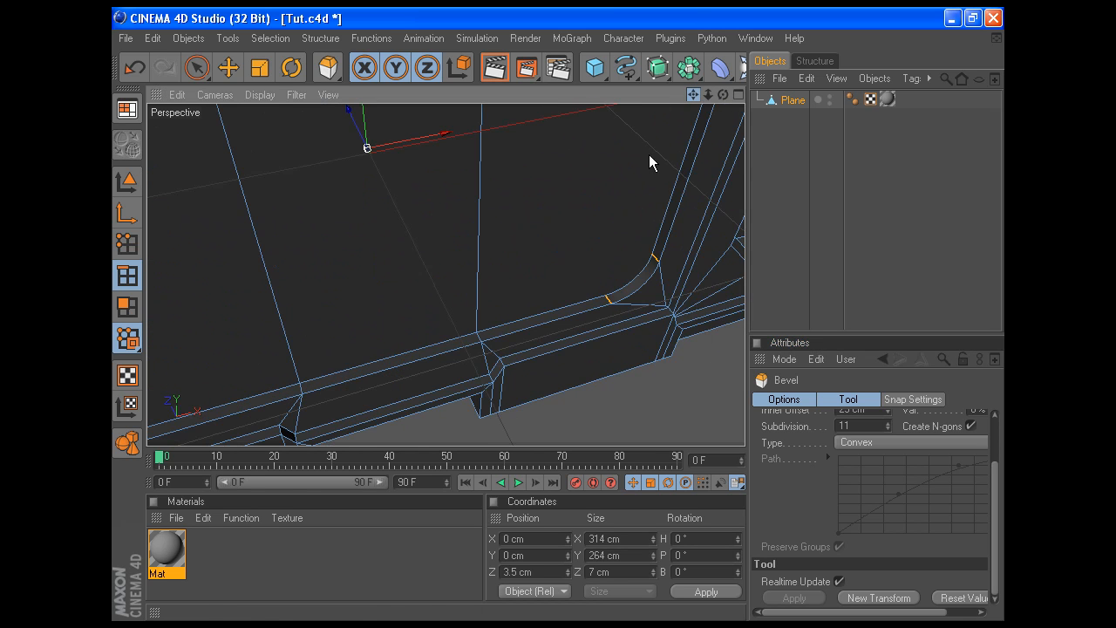
scroll(483, 308, "down", 4)
scroll(462, 327, "down", 2)
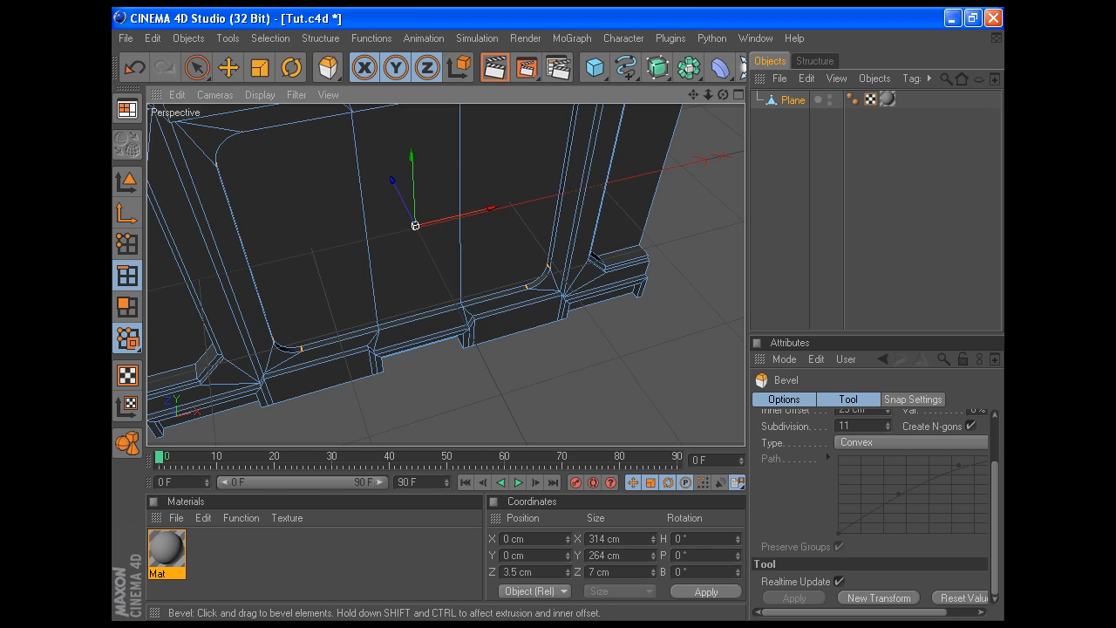
left_click(128, 306)
left_click(305, 235)
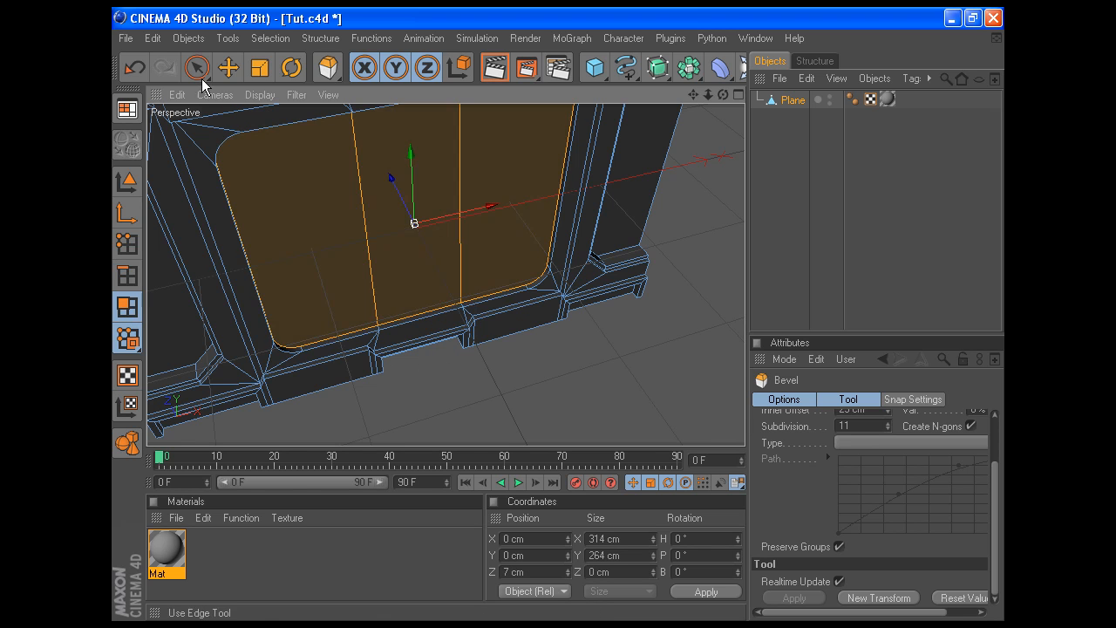
left_click(269, 39)
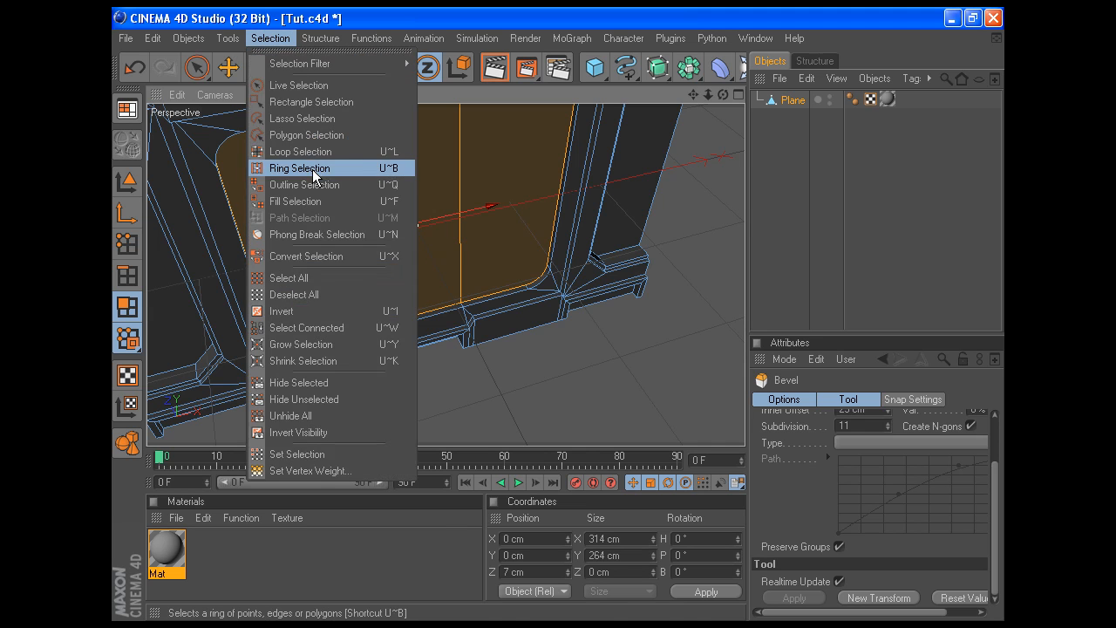
left_click(311, 154)
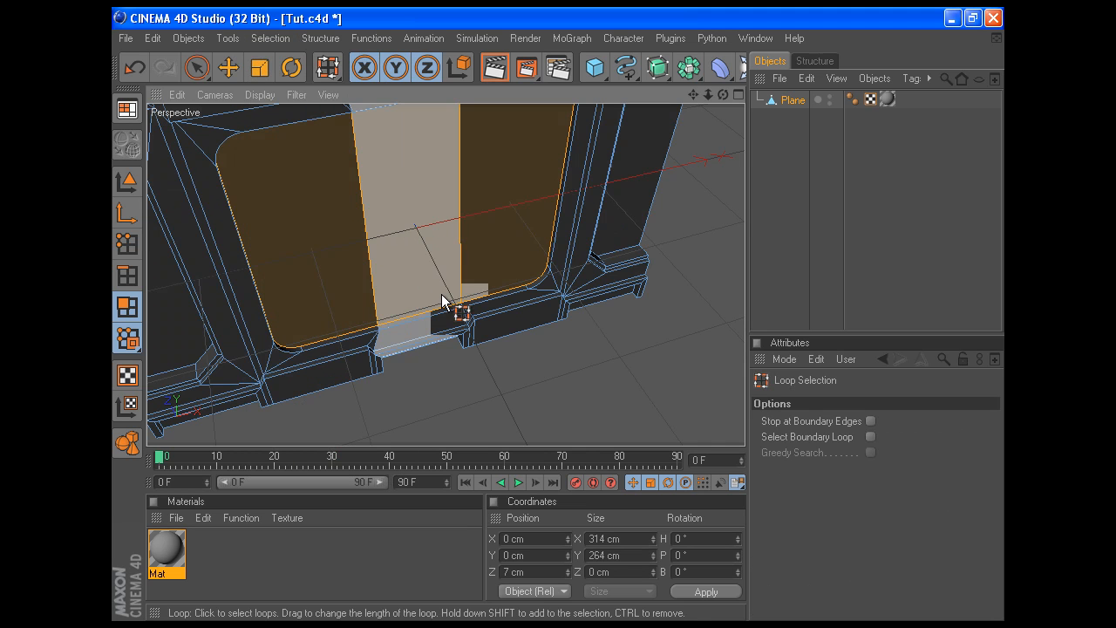
left_click(346, 348)
Apply Retriangulate N-gons and Remove N-gons to the recess's side-wall loop, keeping that polygon loop selected
right_click(487, 378)
mouse_move(585, 615)
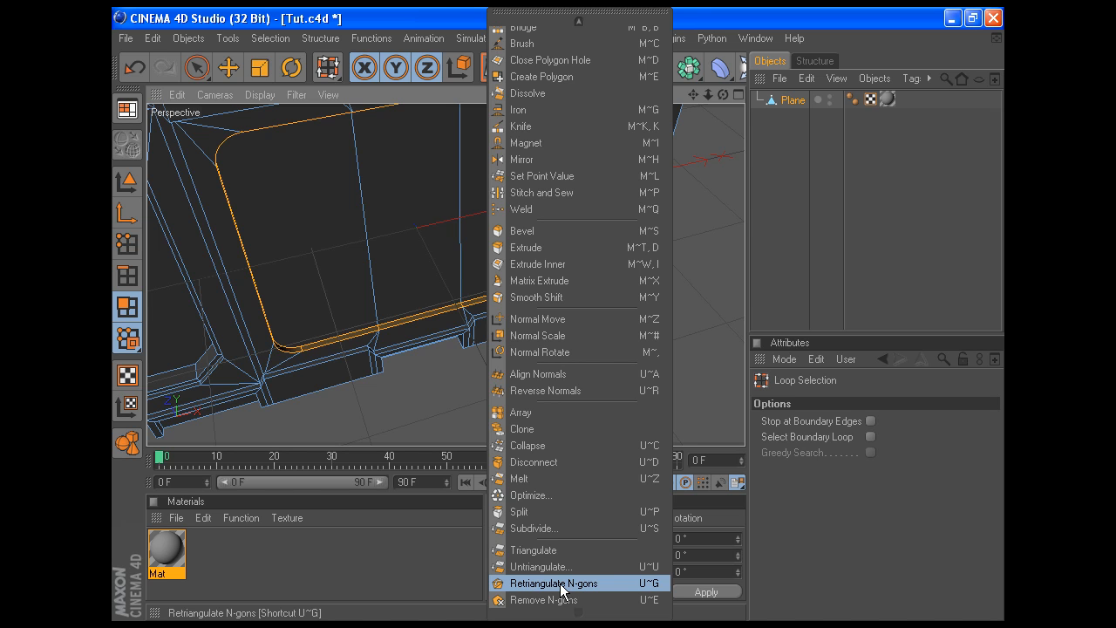
left_click(562, 592)
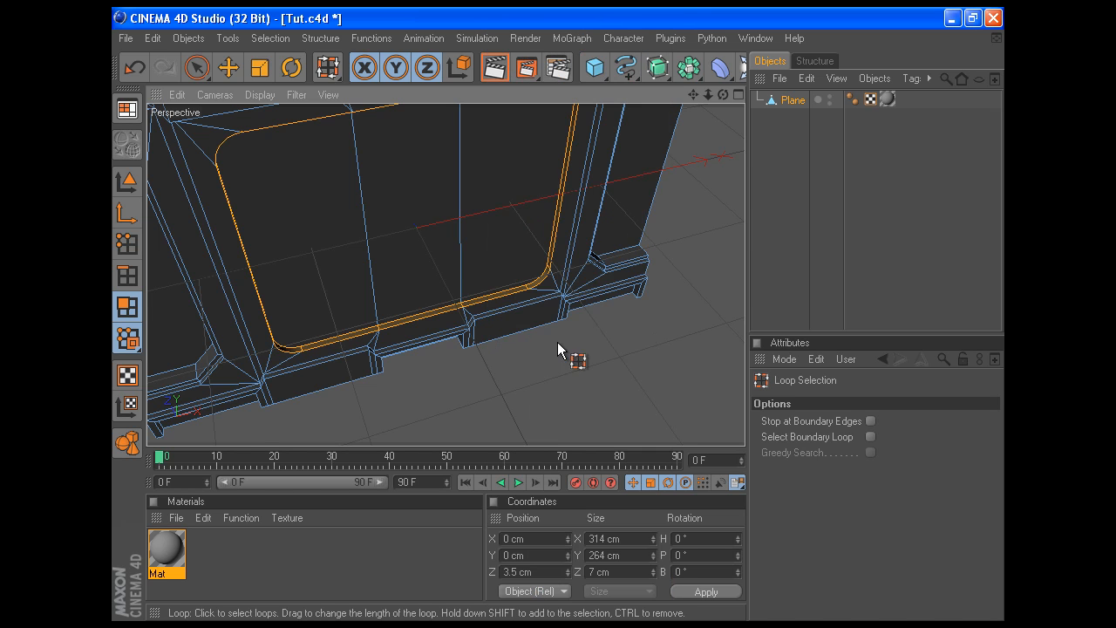
scroll(549, 332, "up", 3)
right_click(598, 398)
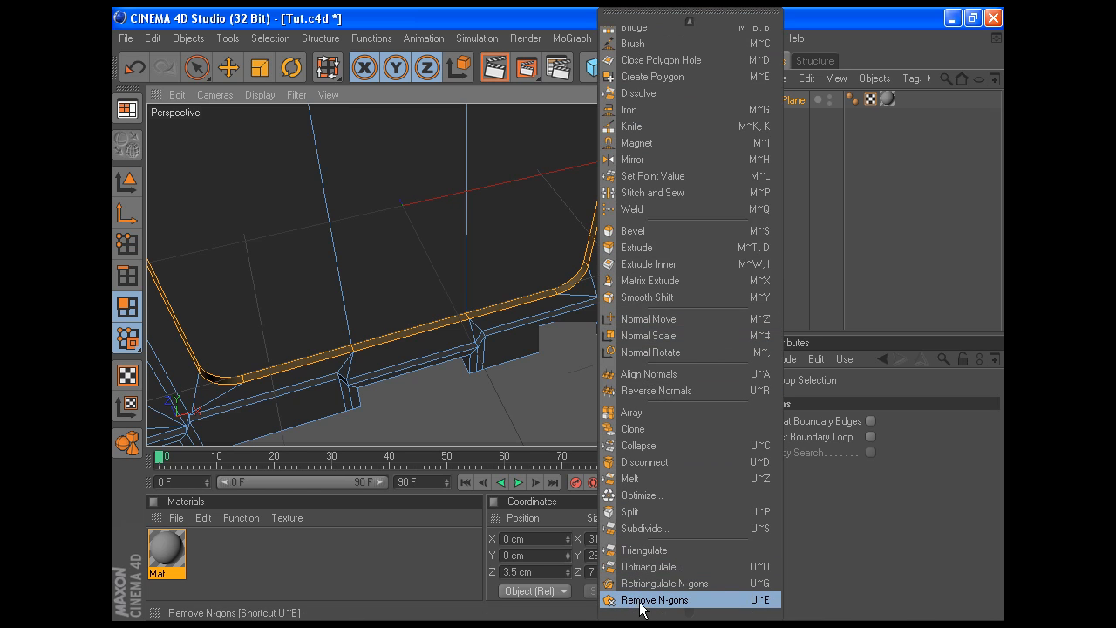
left_click(641, 601)
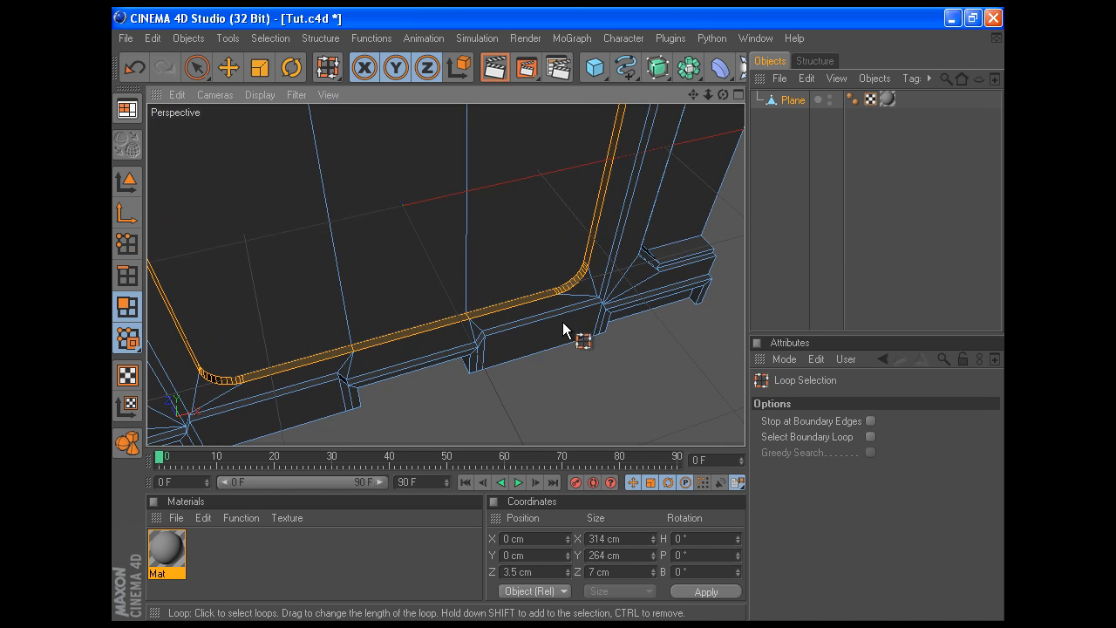
right_click(580, 382)
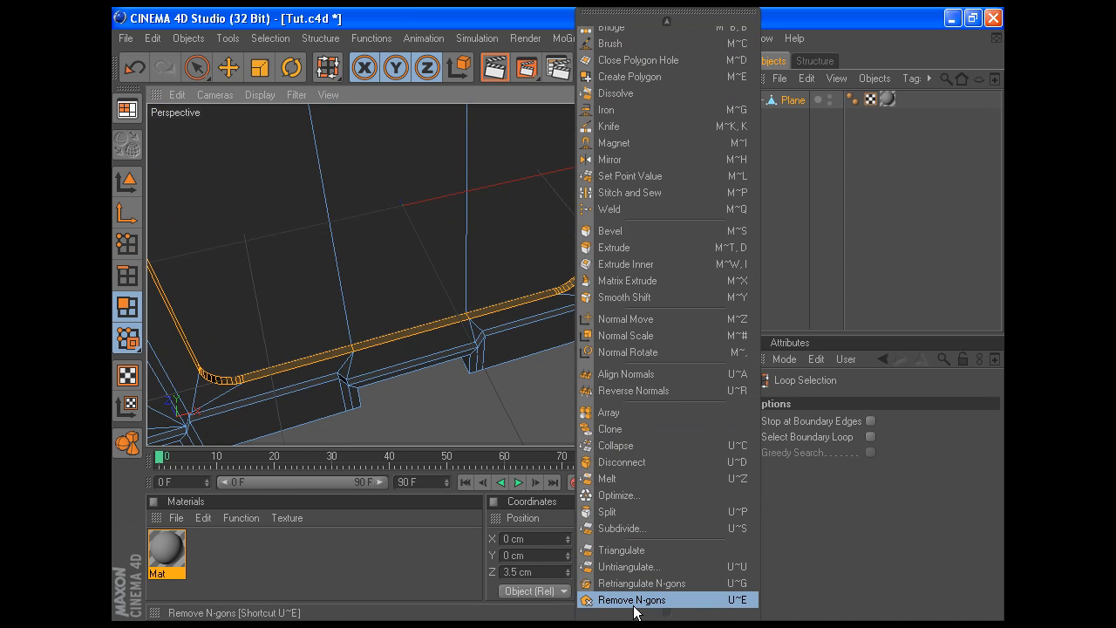
left_click(486, 405)
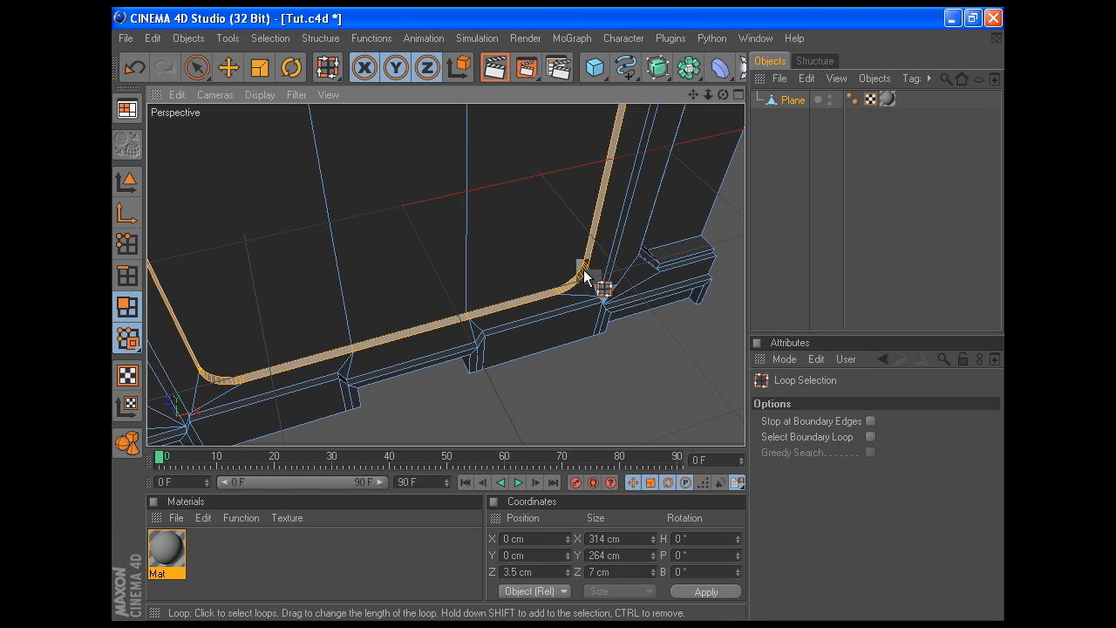
left_click(524, 303)
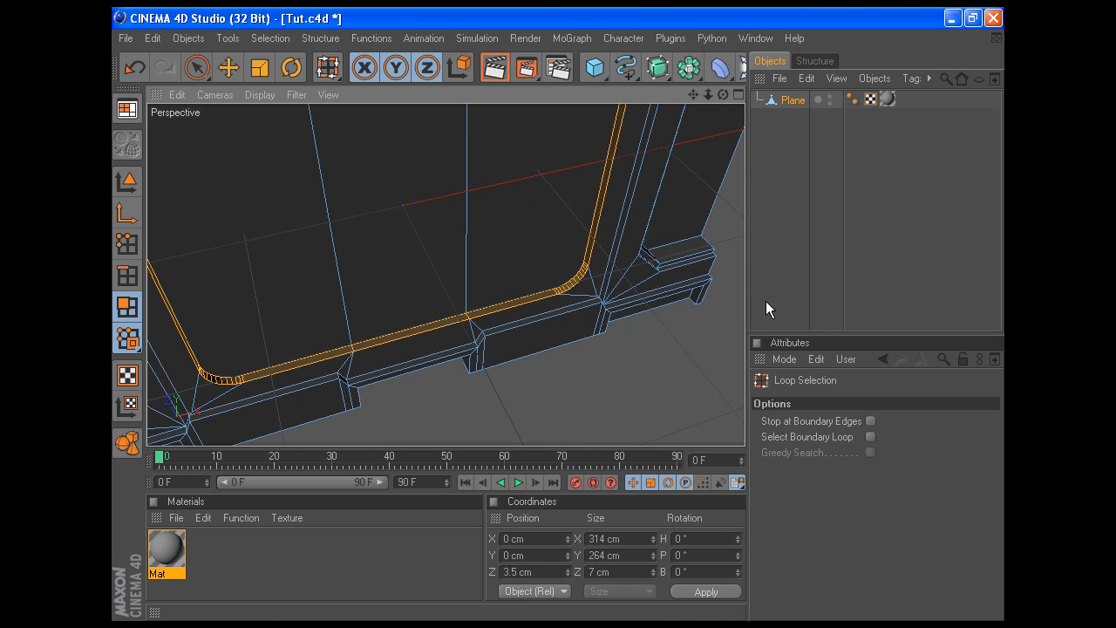
Switch to the maximized Front view and activate Live Selection in point mode
left_click(739, 94)
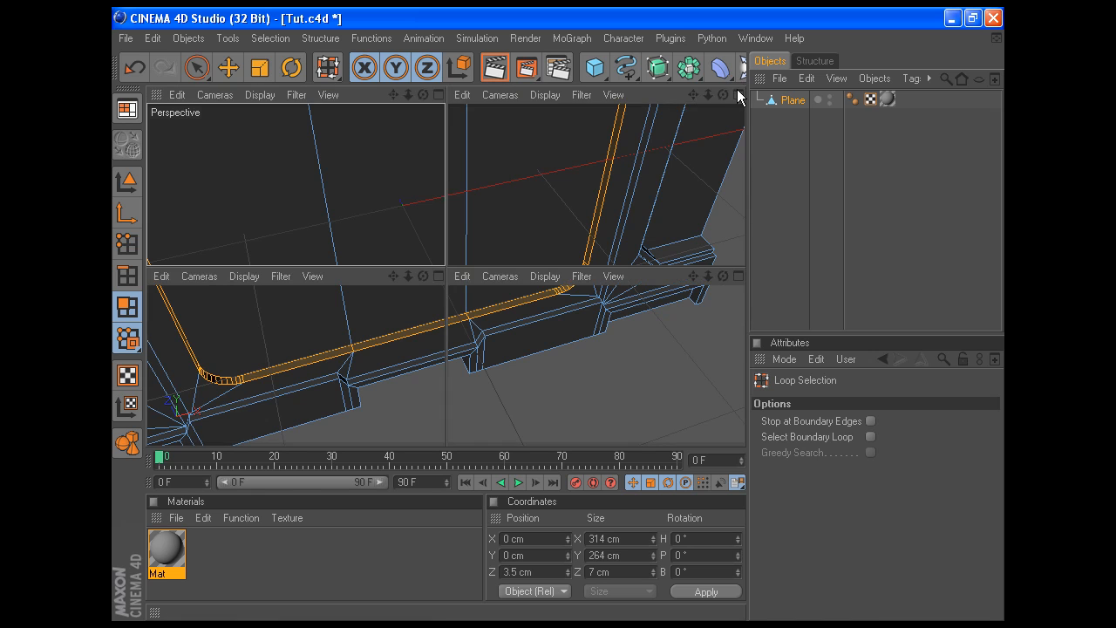
left_click(739, 277)
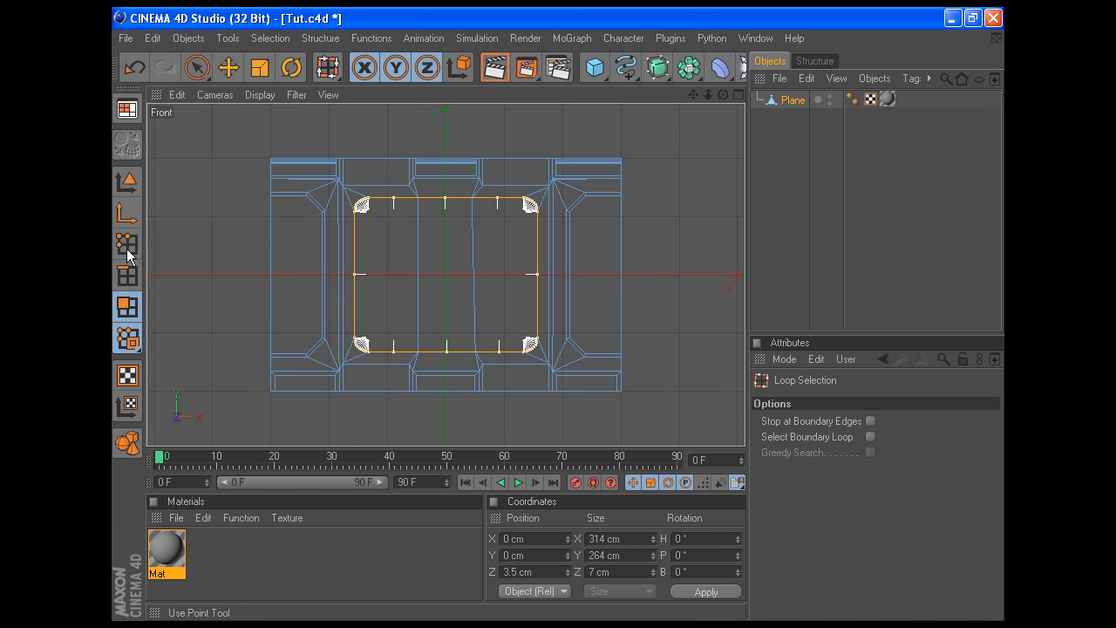
left_click(127, 243)
left_click(197, 67)
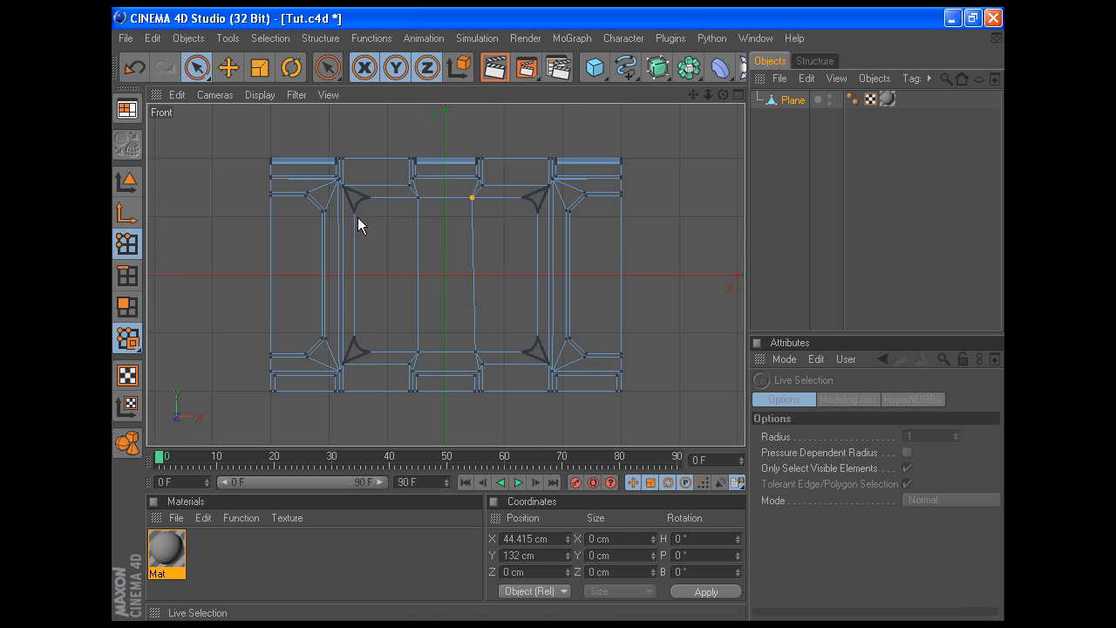
Delete the intermediate points along both straight diagonal edges at the recess's upper-left corner, keeping their end points and the arc's points
scroll(332, 198, "up", 10)
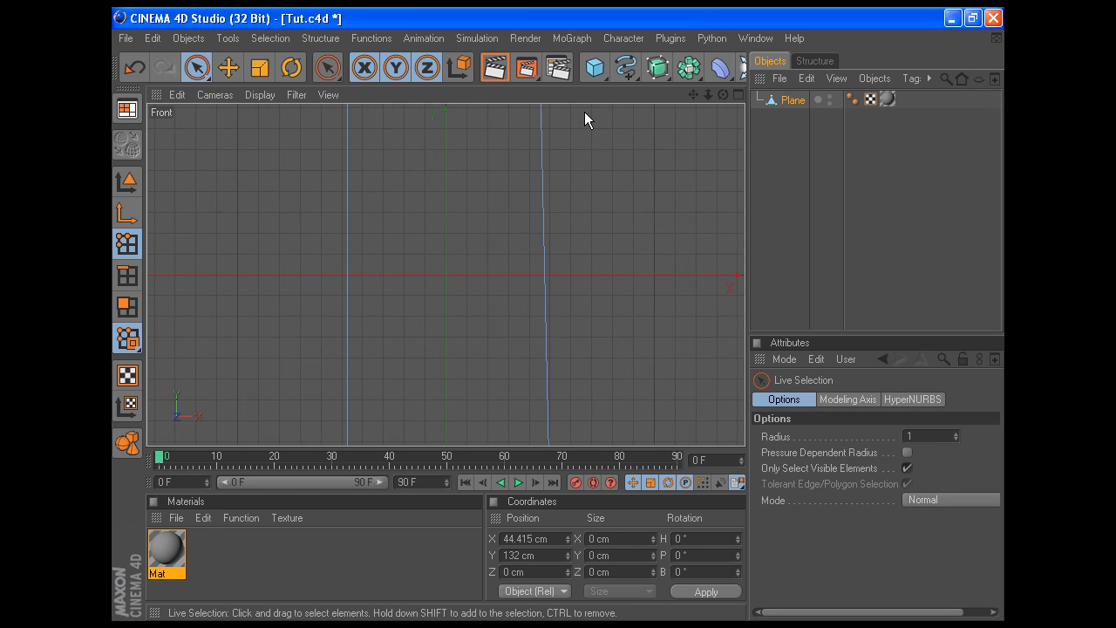
left_click_drag(692, 94, 947, 318)
scroll(327, 169, "up", 3)
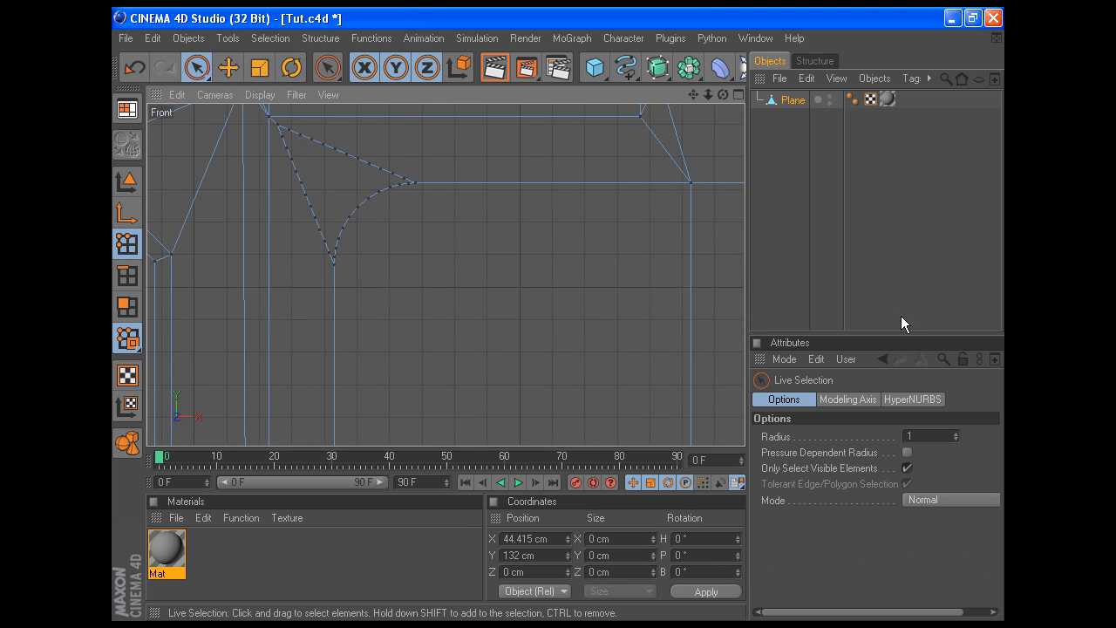
left_click_drag(693, 94, 784, 156)
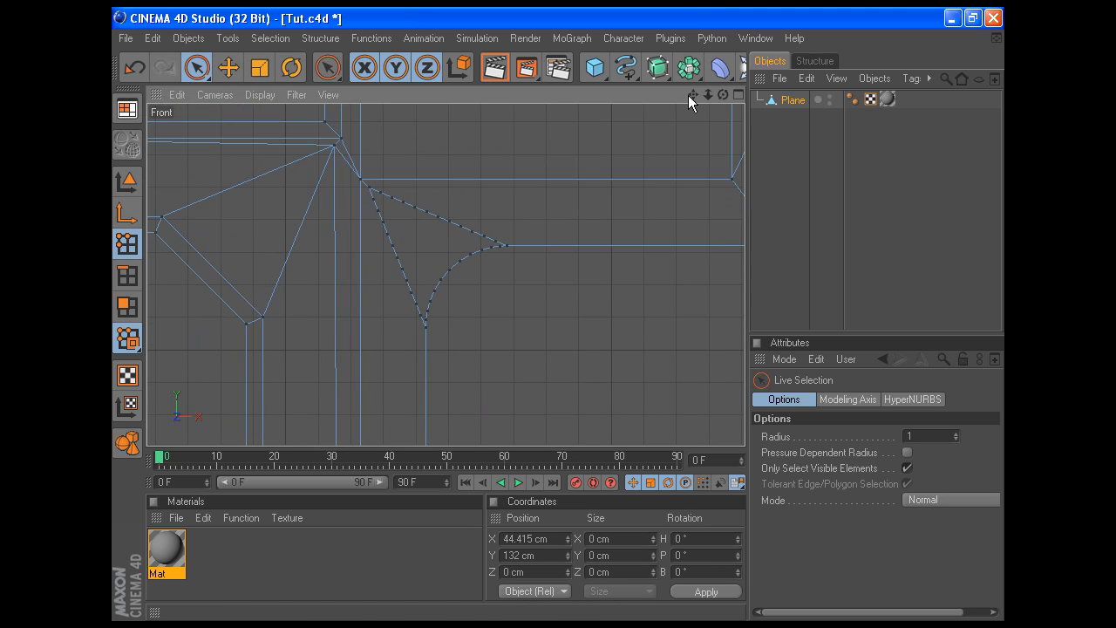
scroll(387, 252, "up", 3)
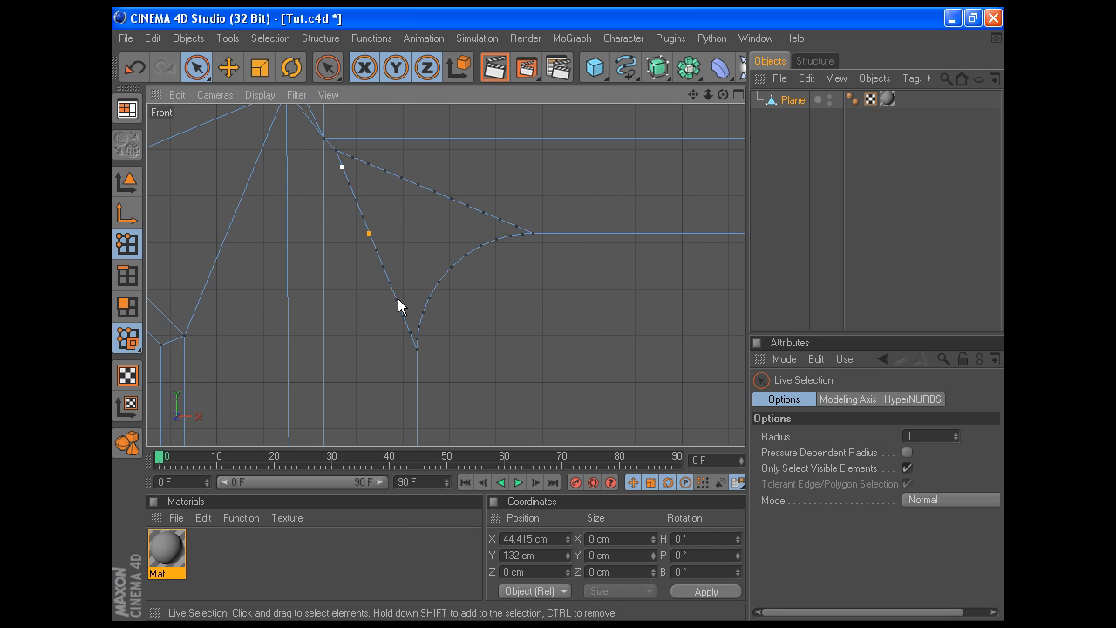
left_click(376, 251, "shift")
left_click(356, 200, "shift")
left_click(353, 157, "shift")
left_click_drag(513, 218, 424, 192, "shift")
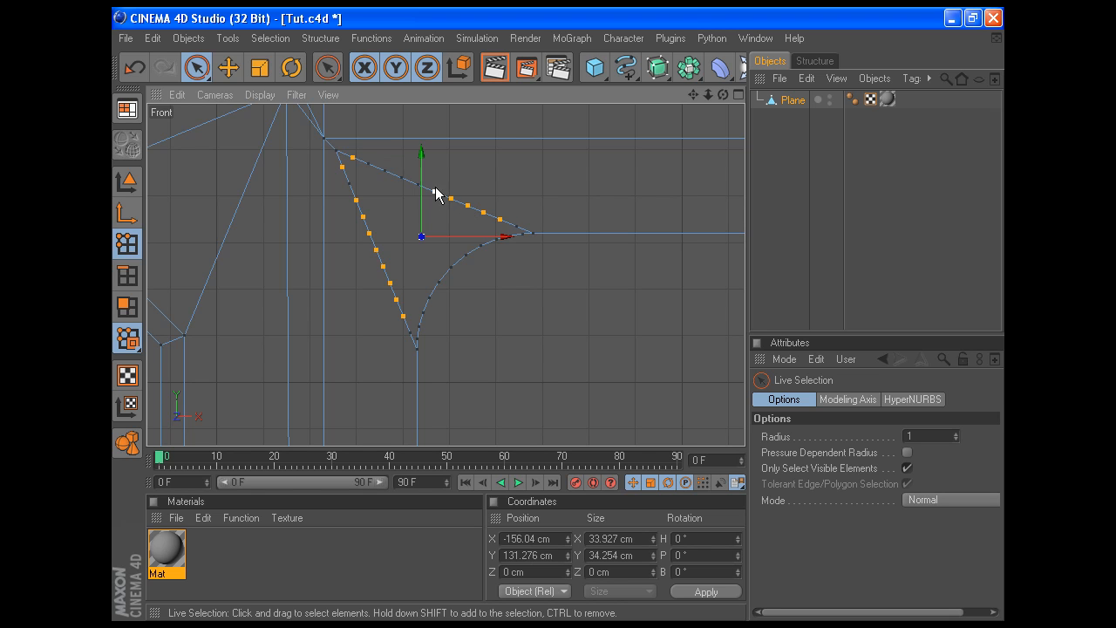
left_click_drag(367, 166, 425, 192, "shift")
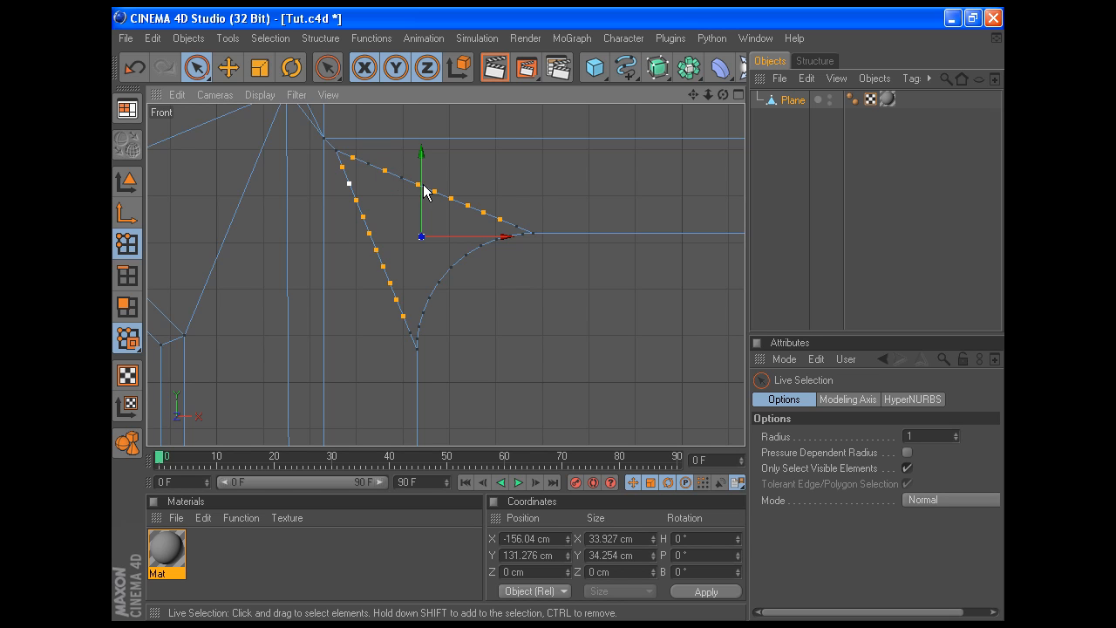
left_click(409, 333, "shift")
left_click(514, 227, "shift")
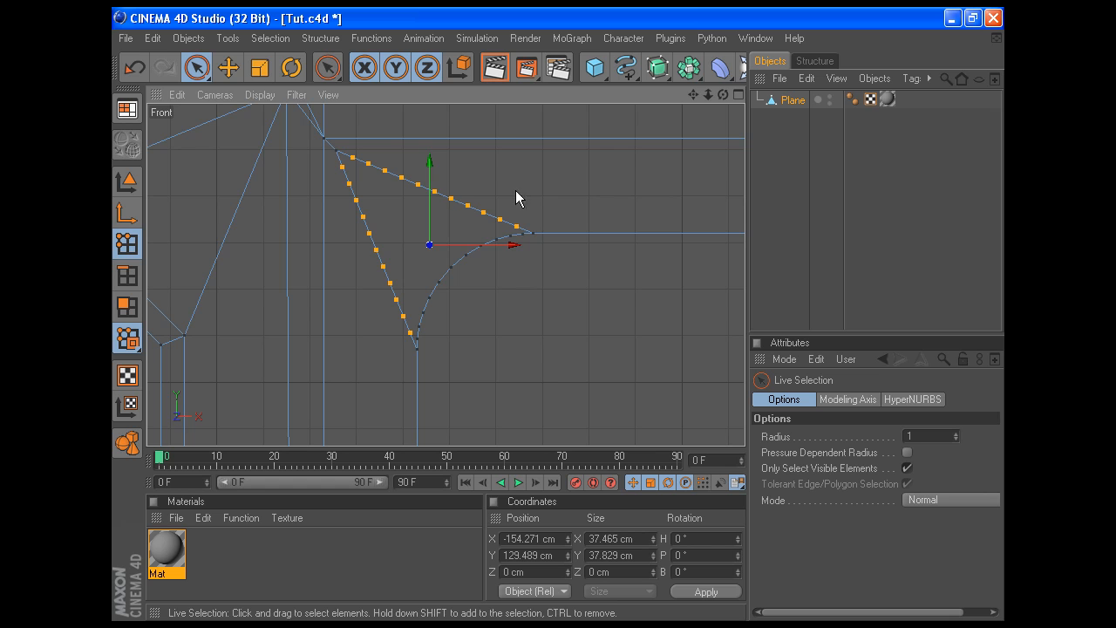
key("Delete")
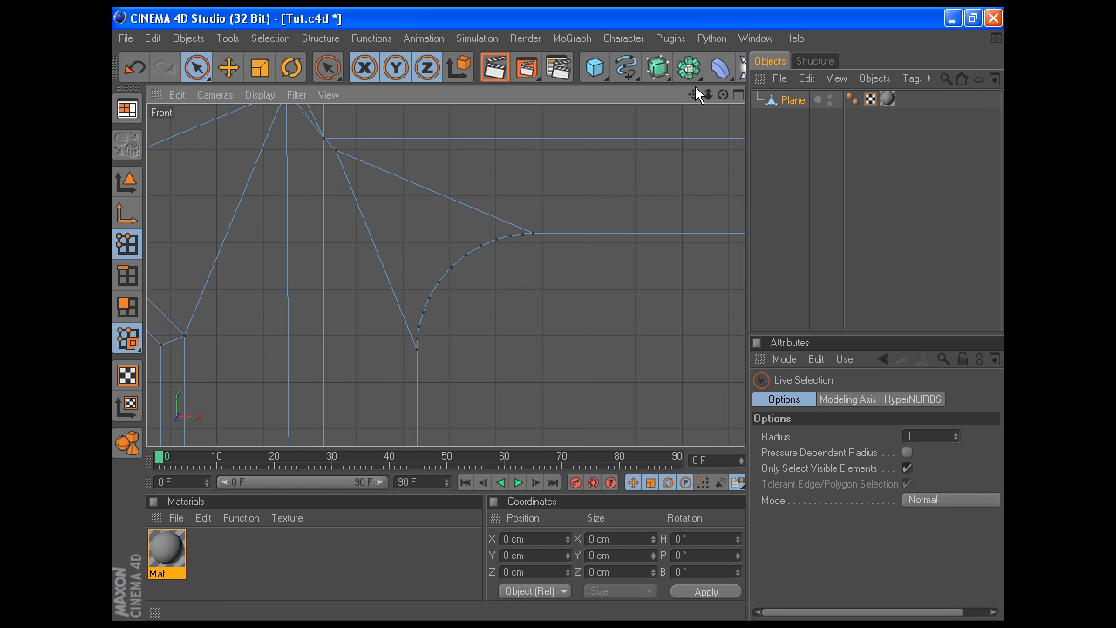
Delete the intermediate points on the two straight diagonal edges at the recess's upper-right corner, leaving the rounded arc intact
left_click_drag(577, 115, 38, 119)
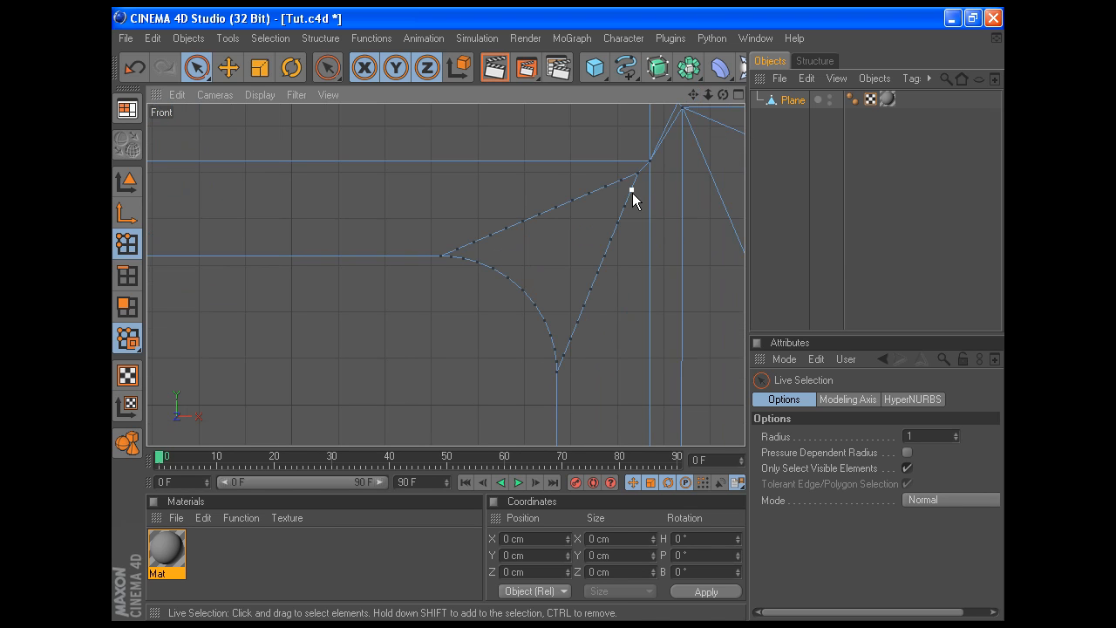
left_click(563, 356)
mouse_move(615, 240)
left_mouse_down()
mouse_move(636, 189)
mouse_move(615, 182)
mouse_move(443, 250)
mouse_move(581, 225)
mouse_move(625, 182)
left_mouse_up()
left_click(623, 177, "shift")
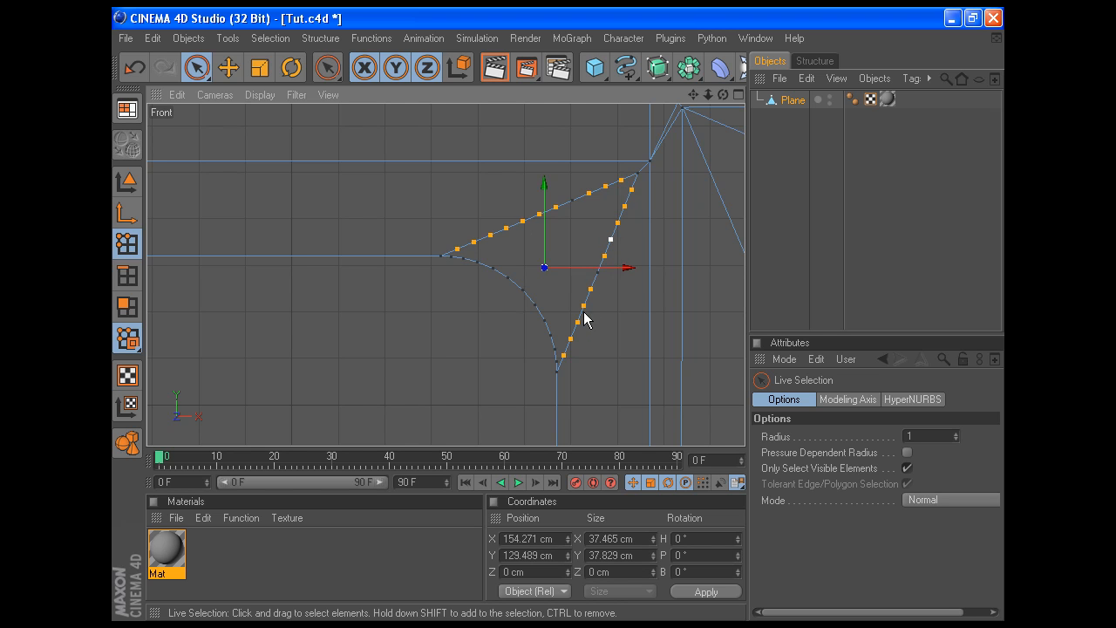
key("Delete")
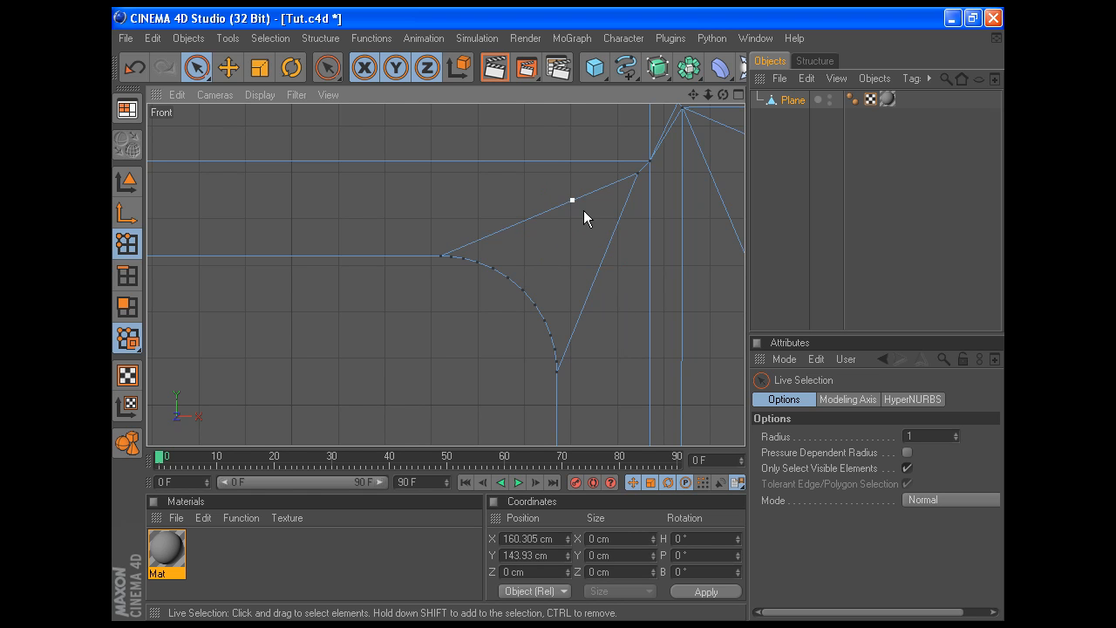
Remove all intermediate points from the two straight diagonal edges at the recess's lower-right corner, keeping the arc's points
left_click_drag(694, 94, 700, 17)
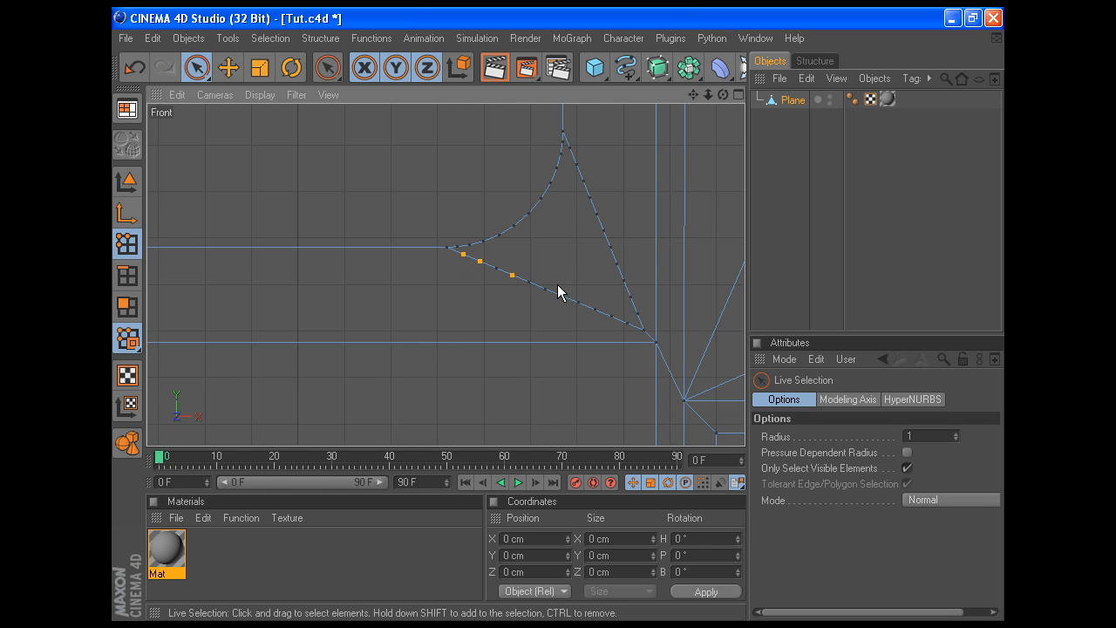
left_click_drag(463, 254, 618, 289)
left_click_drag(574, 160, 574, 141)
key("Delete")
left_click_drag(611, 250, 582, 198)
left_click(596, 215)
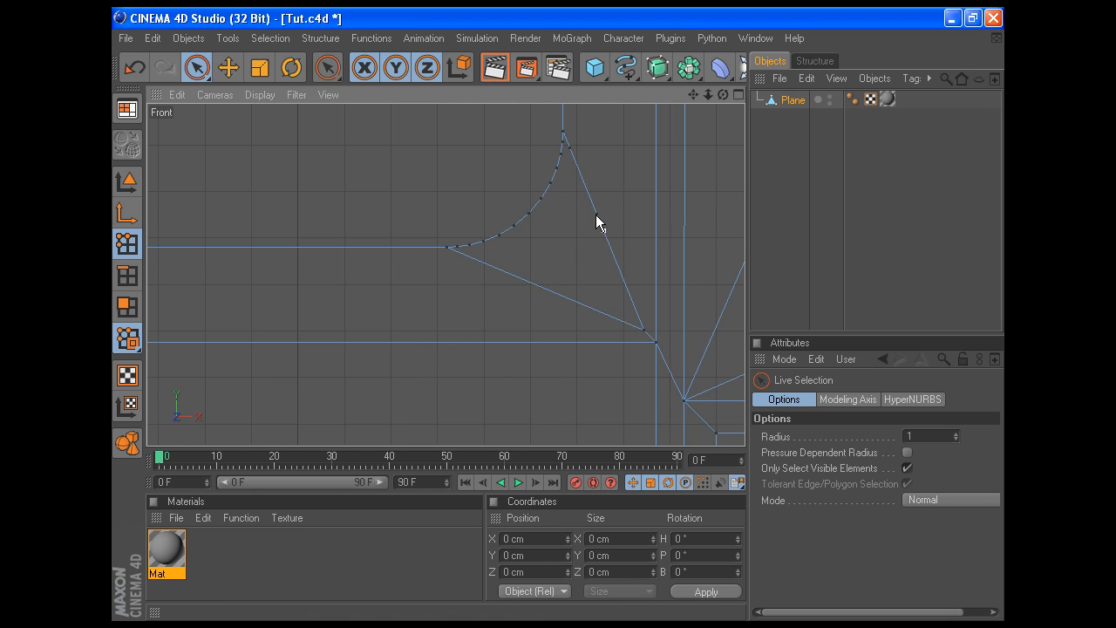
key("Delete")
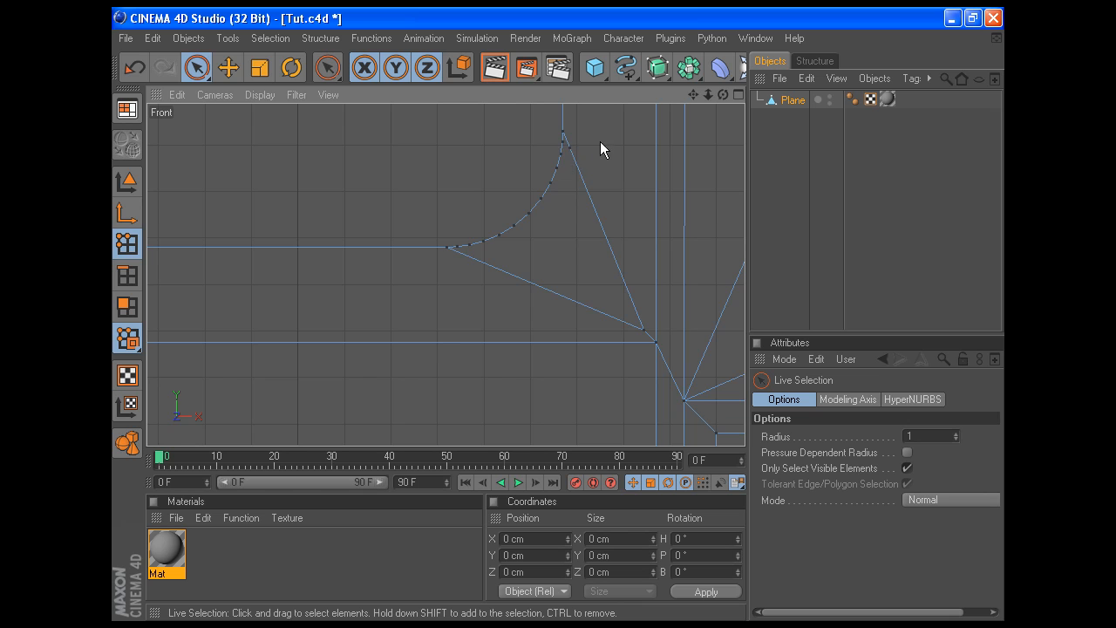
left_click(569, 146)
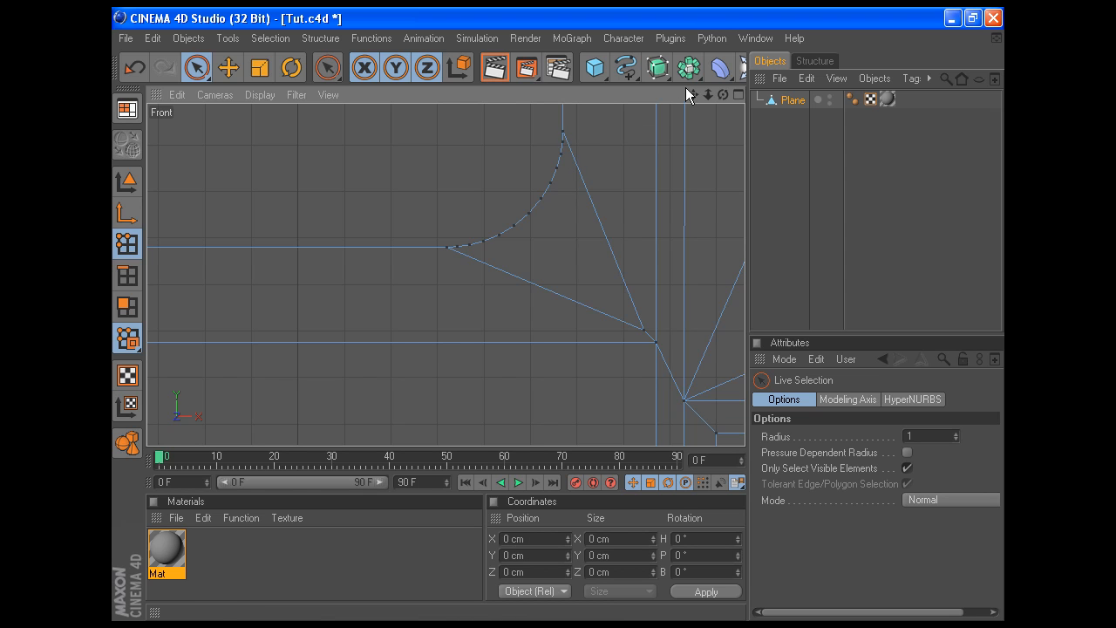
Clear the extra points from both straight diagonal edges at the recess's lower-left corner, keeping the arc and edge end points
left_click_drag(693, 95, 1009, 190)
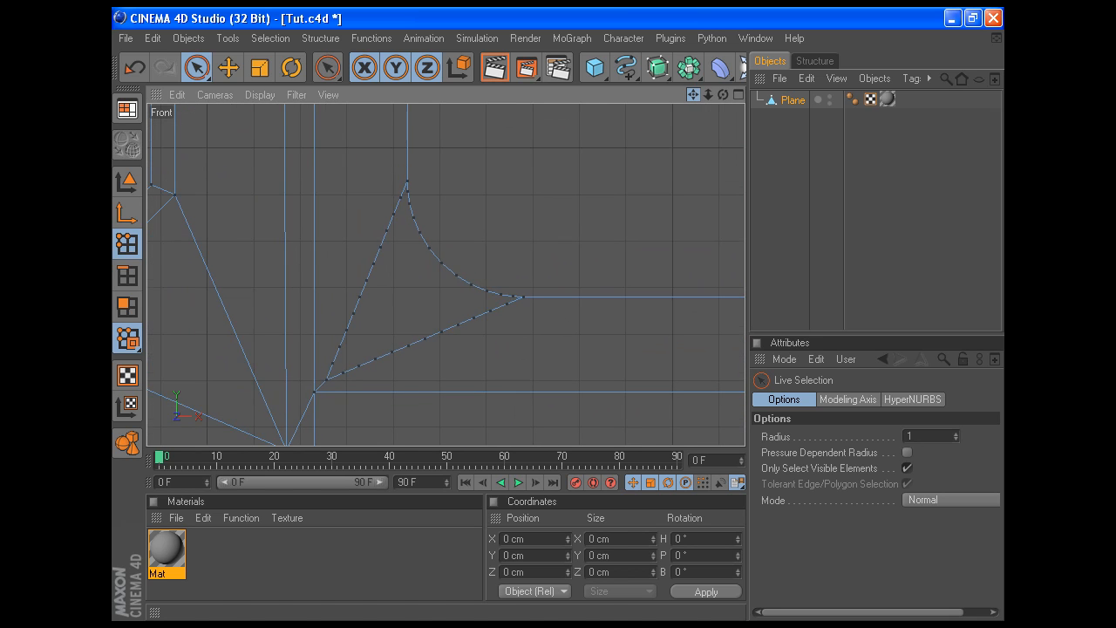
left_click(508, 304)
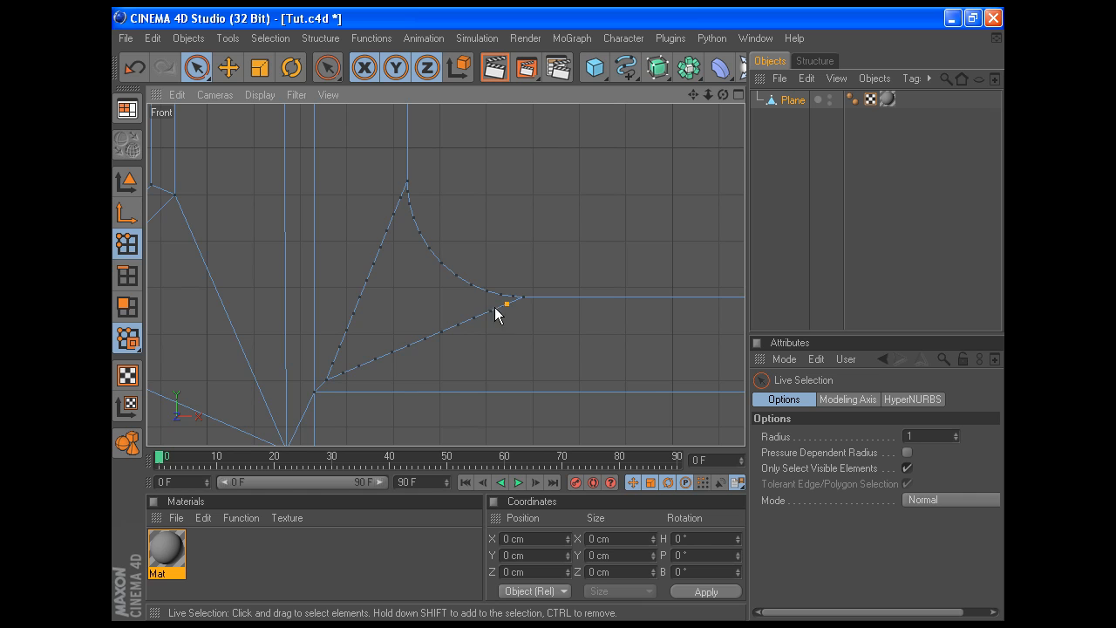
left_click(328, 375)
left_click(387, 229, "shift")
left_click(475, 329)
key("Delete")
left_click(425, 338)
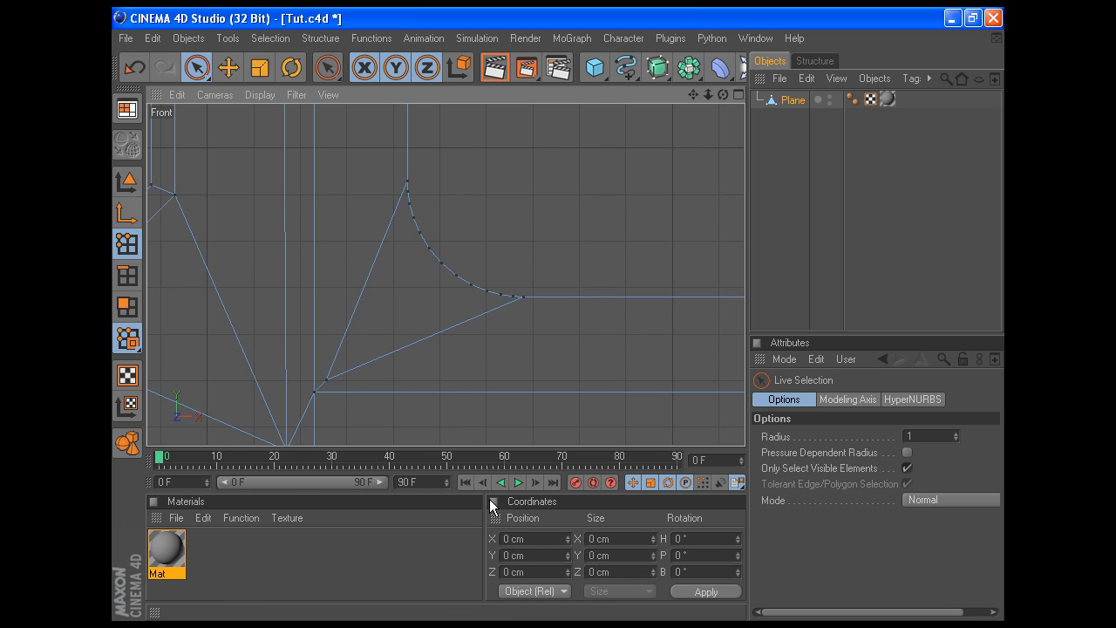
In the Perspective view, weld the diagonal edges' shared point at the recess's upper-right corner to the adjacent outer corner point
left_click(740, 94)
left_click(440, 93)
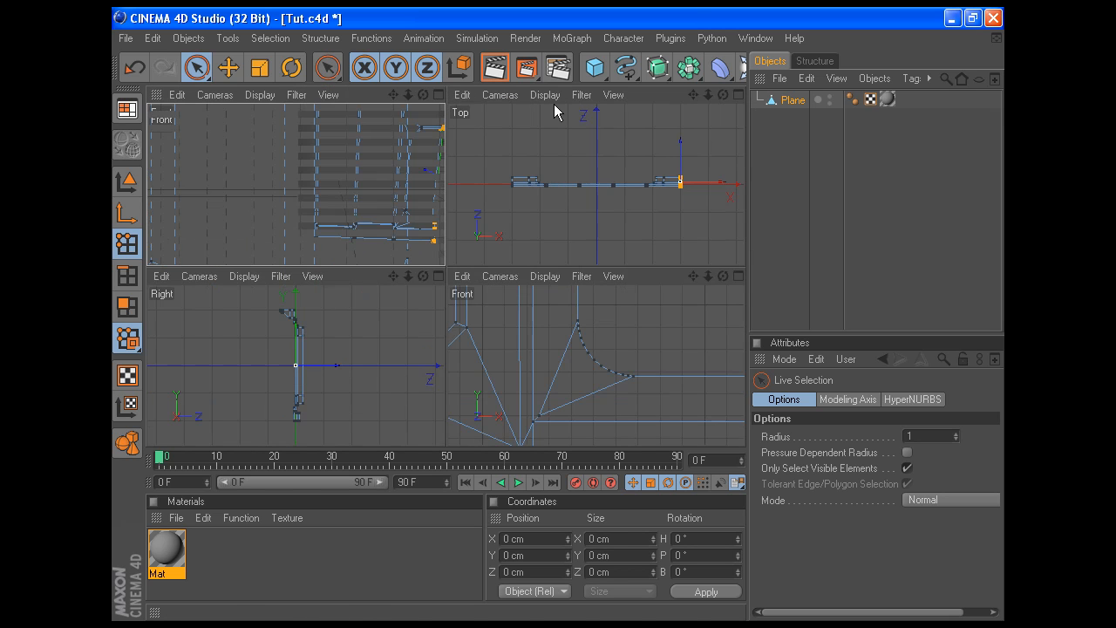
mouse_move(694, 101)
left_mouse_down()
mouse_move(650, 144)
mouse_move(690, 101)
left_mouse_up()
scroll(537, 313, "up", 3)
scroll(713, 122, "up", 5)
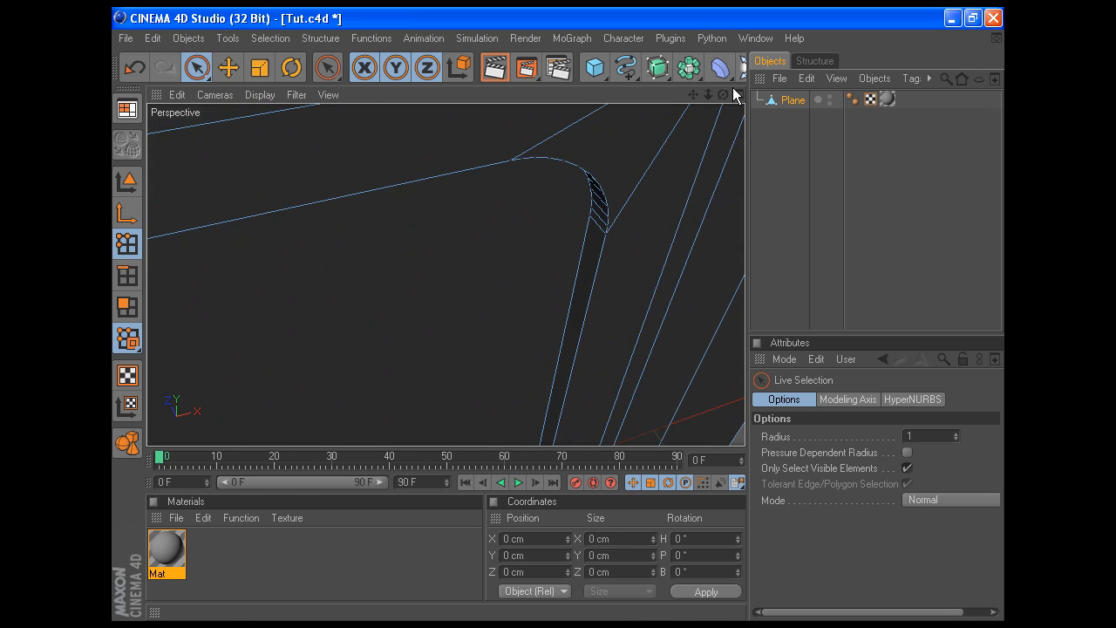
left_click_drag(723, 95, 695, 48)
scroll(520, 354, "up", 5)
scroll(520, 354, "up", 2)
left_click_drag(692, 94, 666, 19)
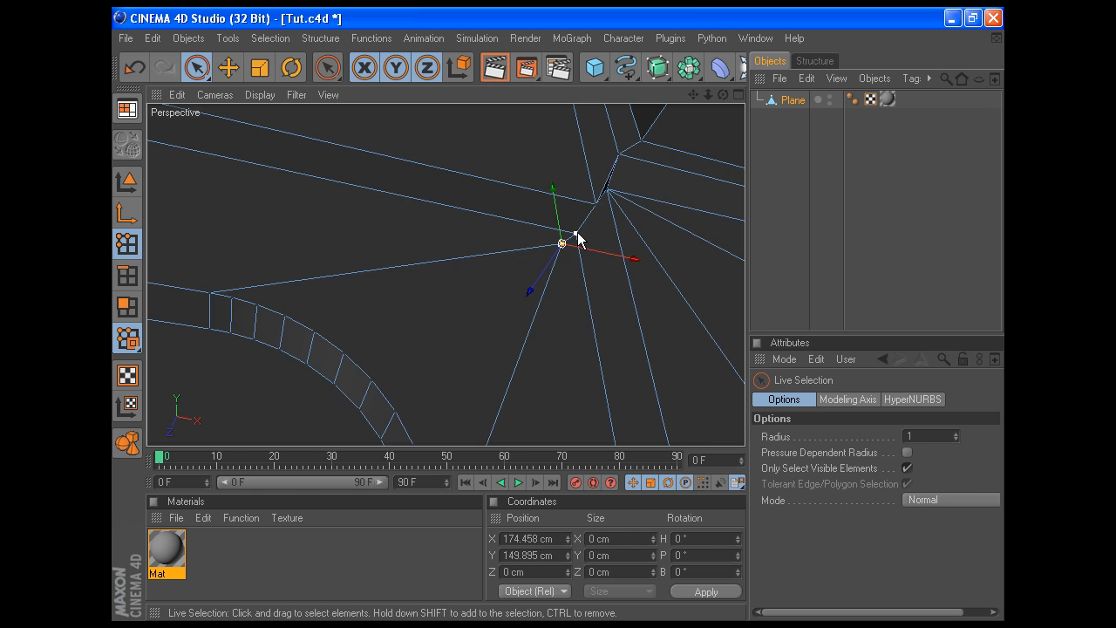
right_click(583, 280)
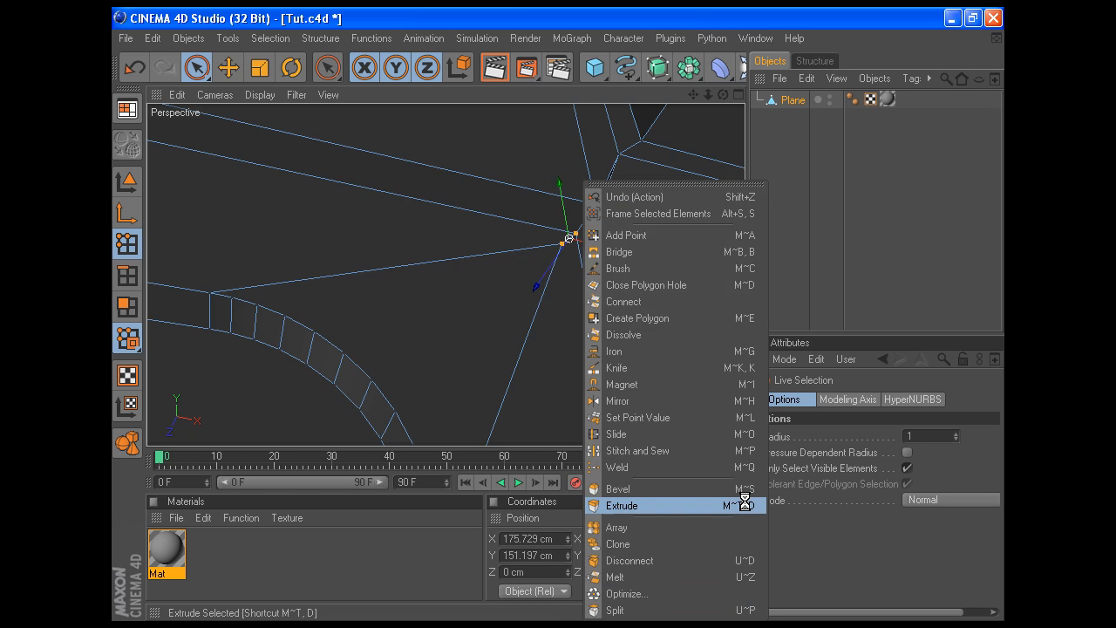
left_click(618, 468)
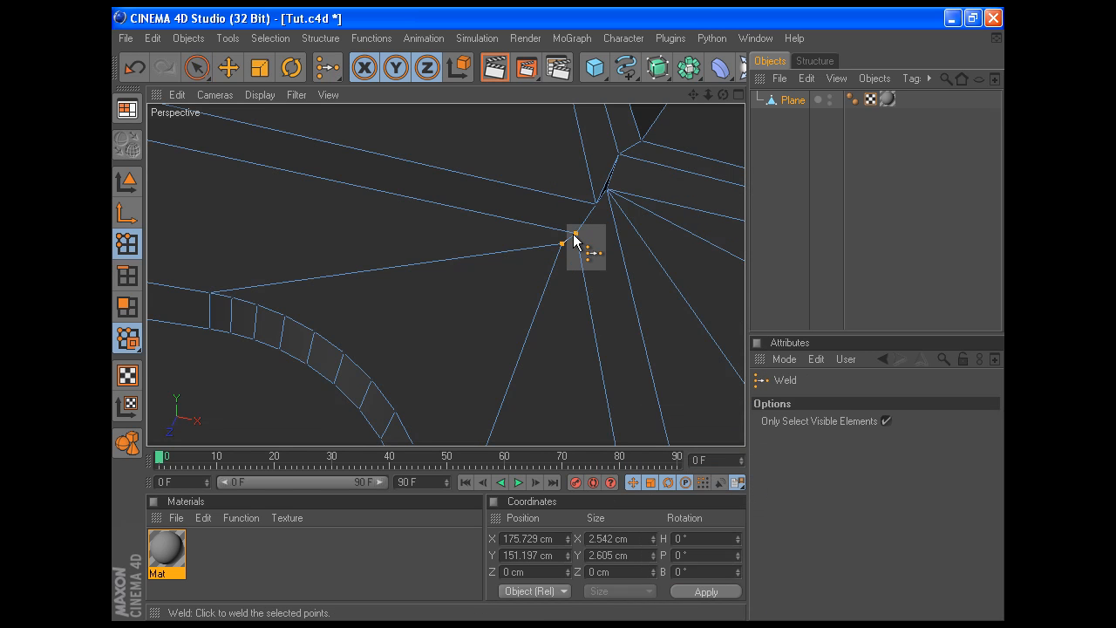
left_click(578, 232)
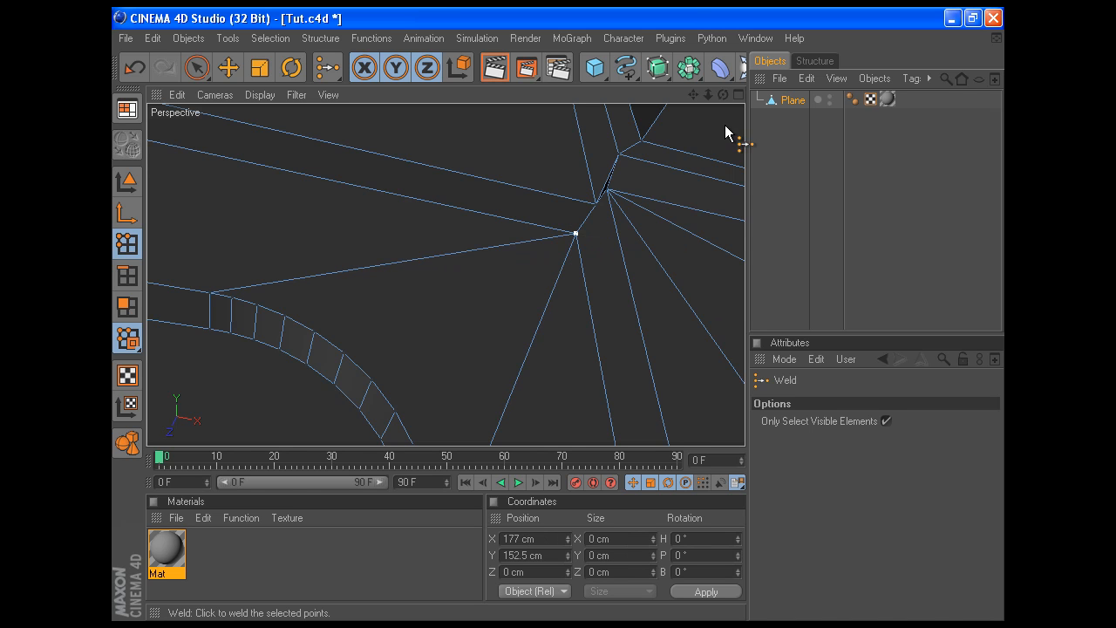
Weld the diagonal edges' shared point at the recess's upper-left corner to the adjacent outer corner point
left_click_drag(723, 94, 802, 114)
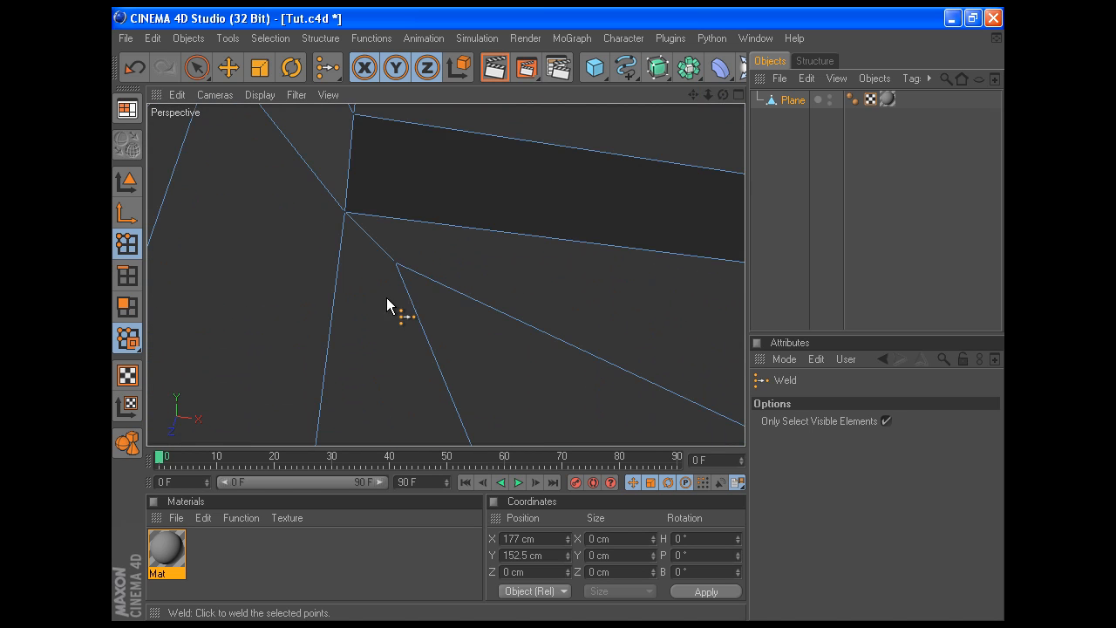
left_click_drag(723, 95, 713, 2)
key("space")
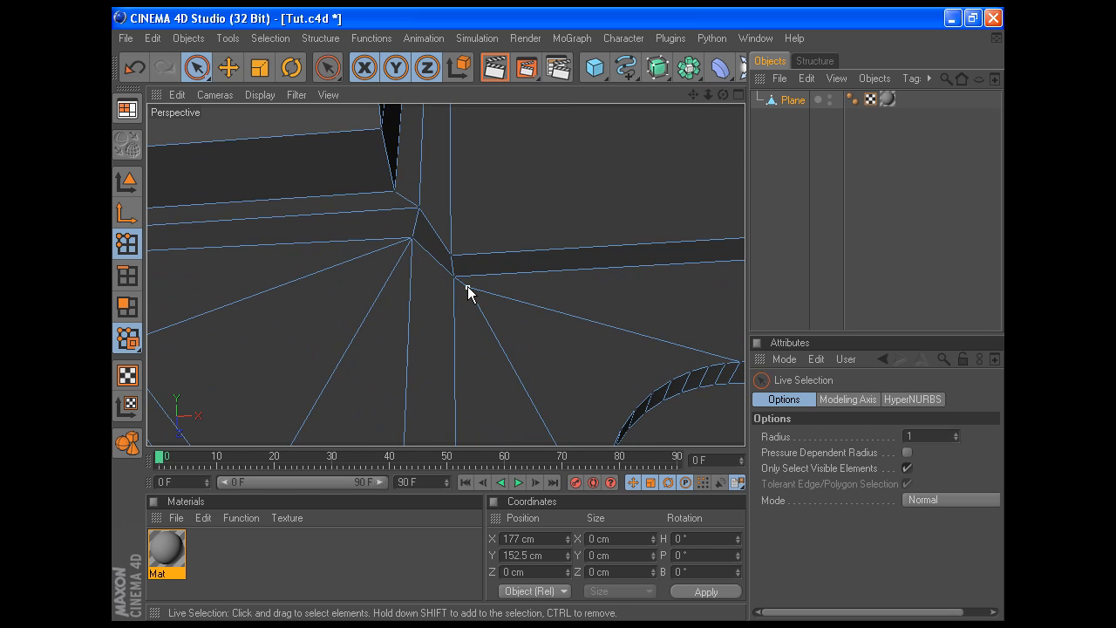
left_click(455, 278, "shift")
right_click(572, 296)
left_click(618, 466)
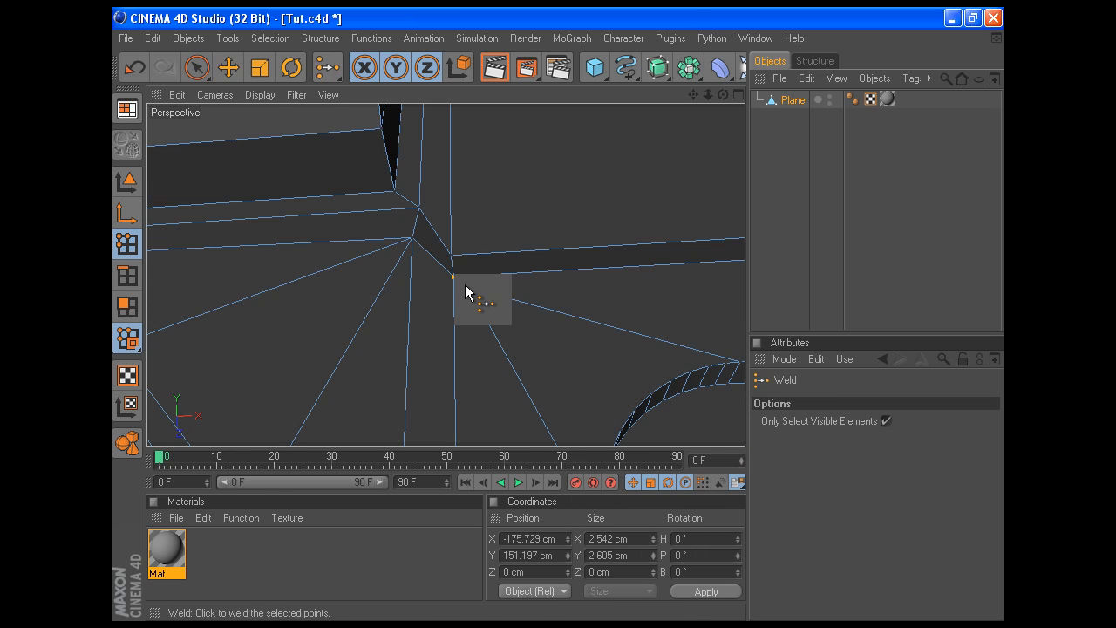
left_click(455, 279)
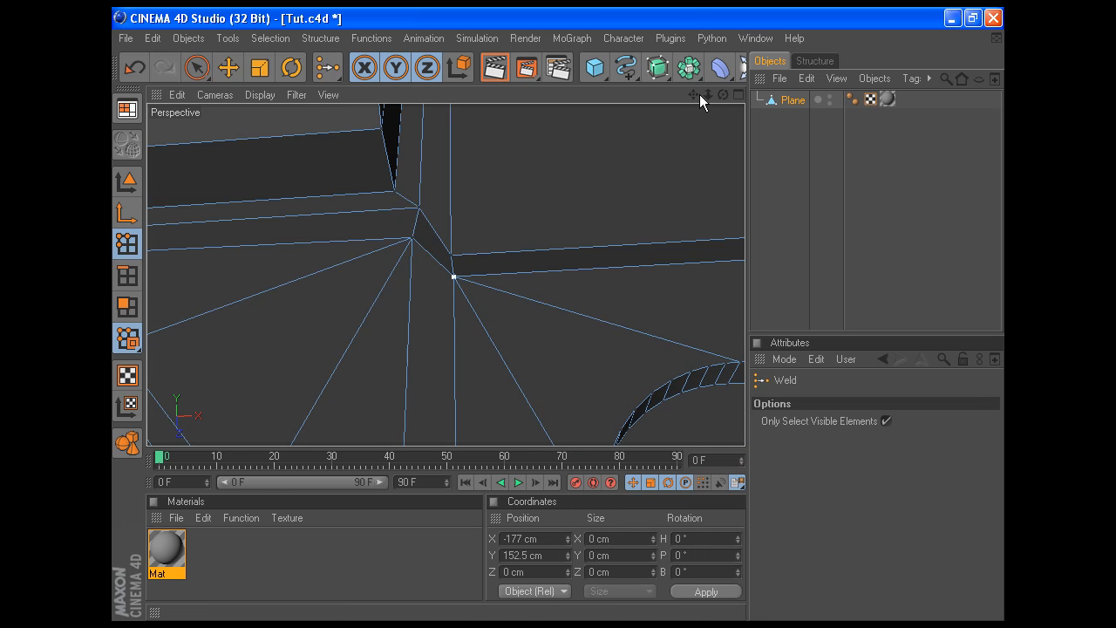
Weld the diagonal edges' shared point at the recess's lower-left corner to the adjacent outer corner point
scroll(645, 301, "down", 5)
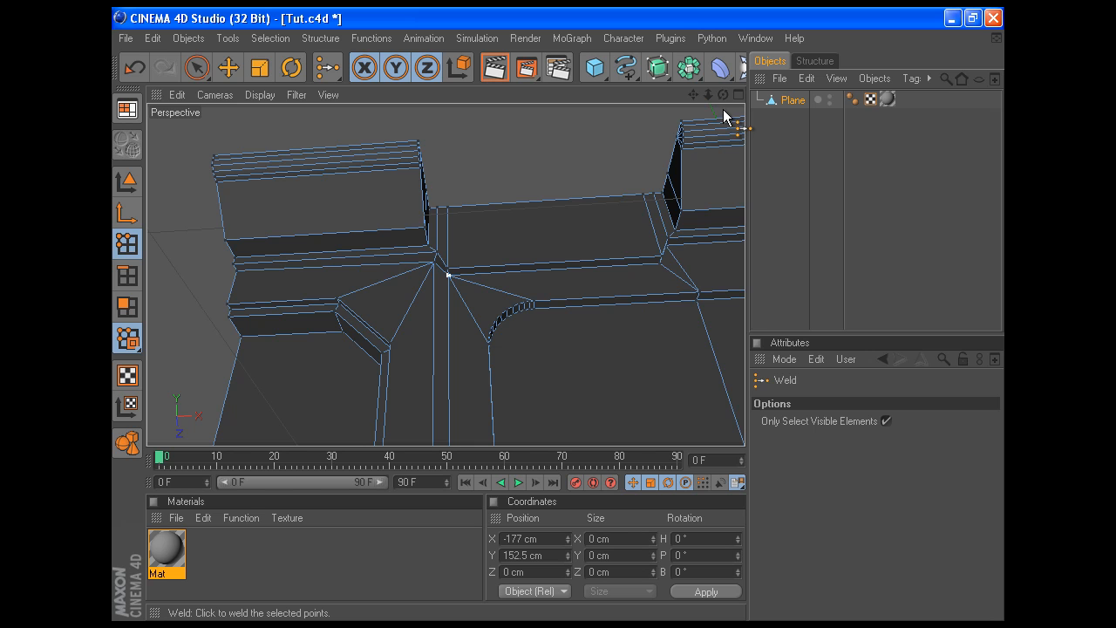
left_click_drag(694, 95, 558, 314)
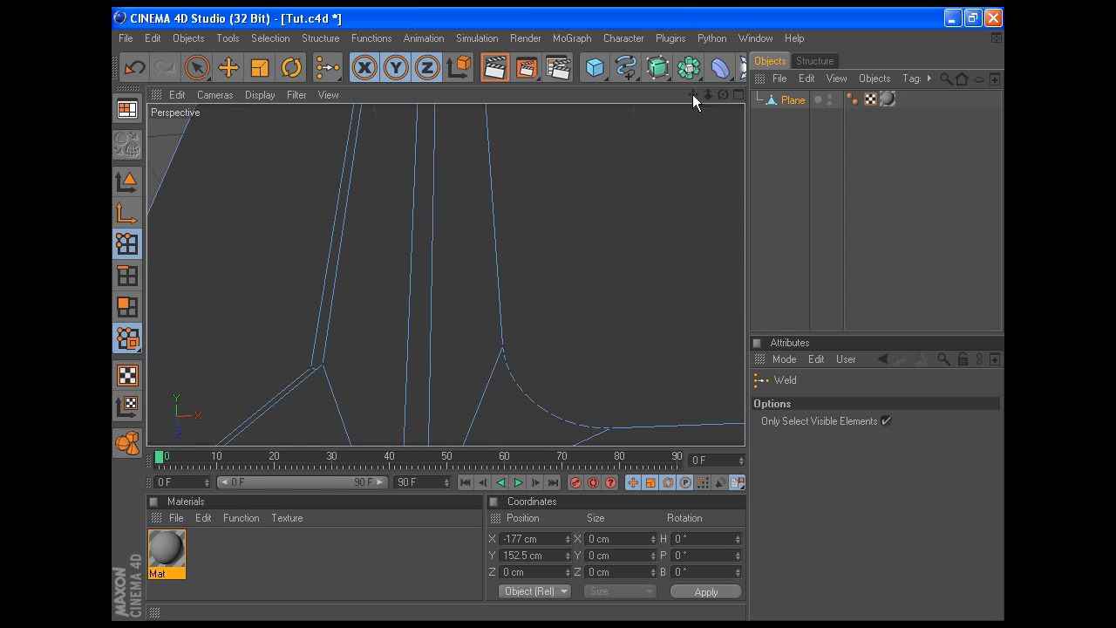
left_click_drag(723, 95, 611, 216)
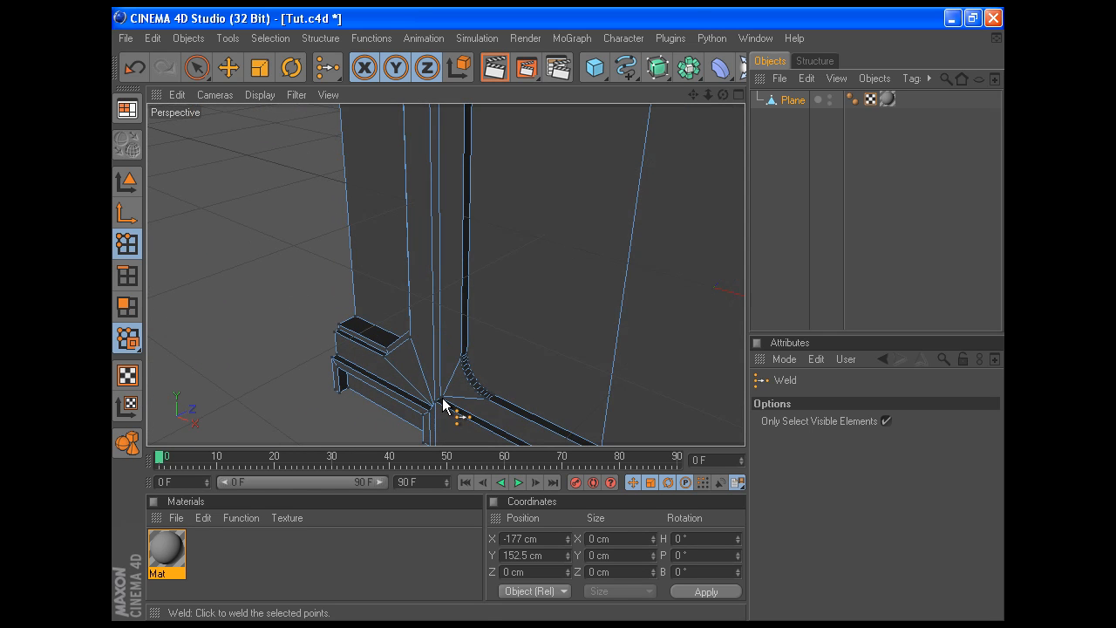
key("space")
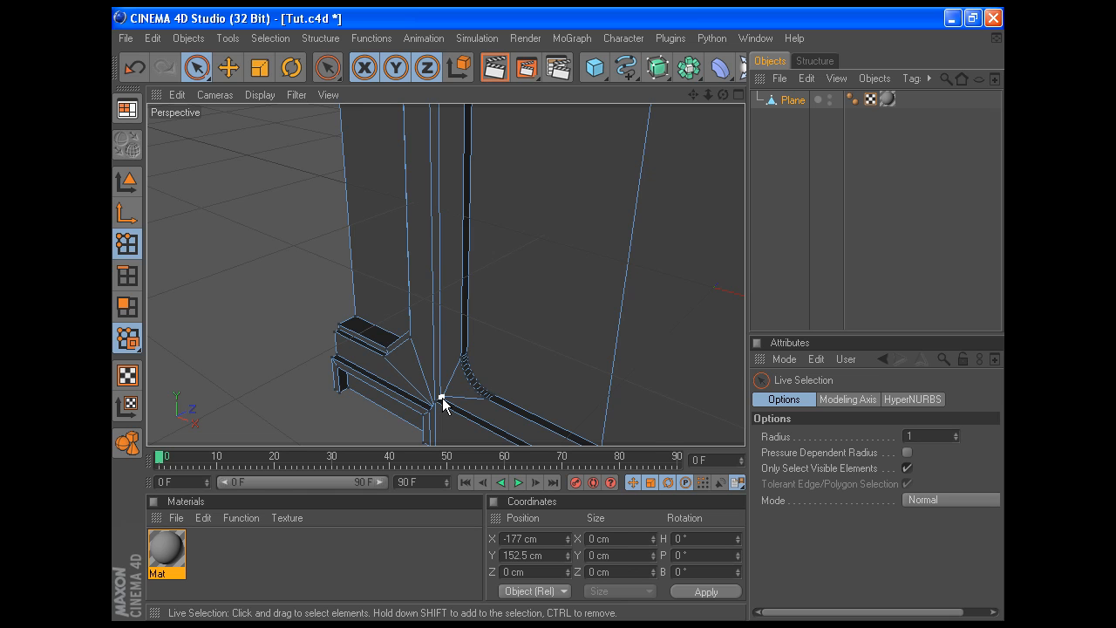
left_click(442, 399)
scroll(442, 401, "up", 3)
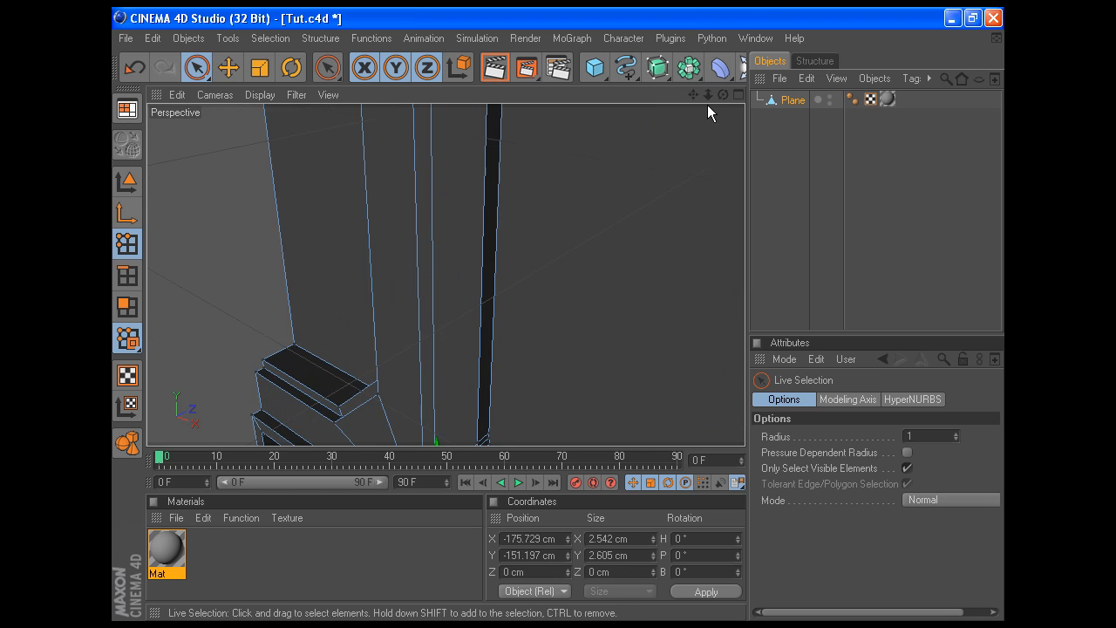
left_click_drag(696, 94, 696, 94)
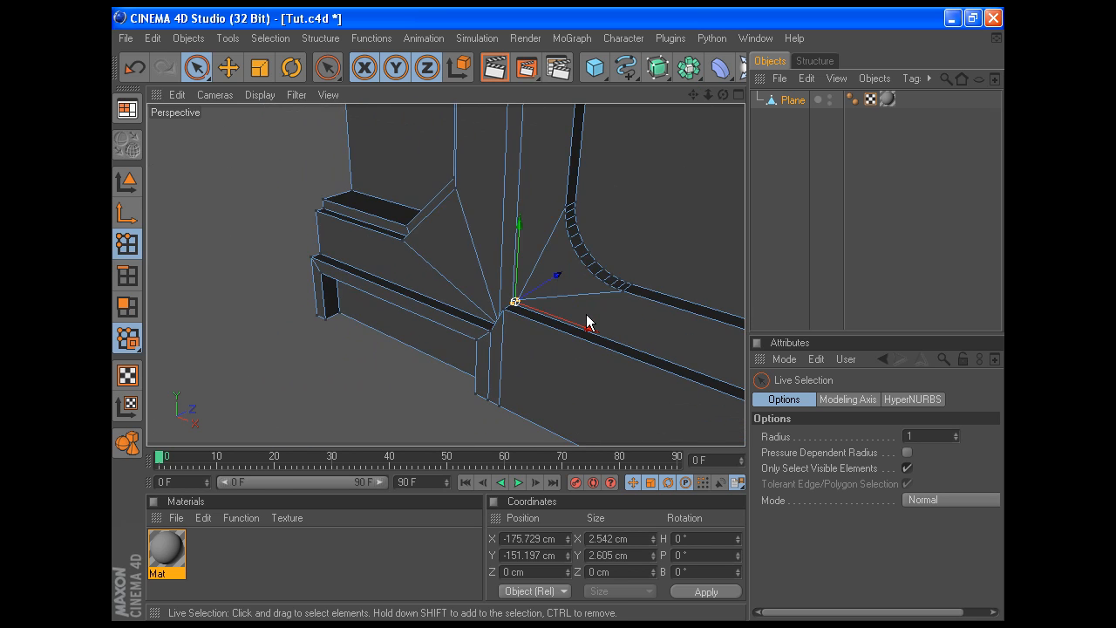
scroll(586, 314, "up", 5)
scroll(587, 314, "down", 3)
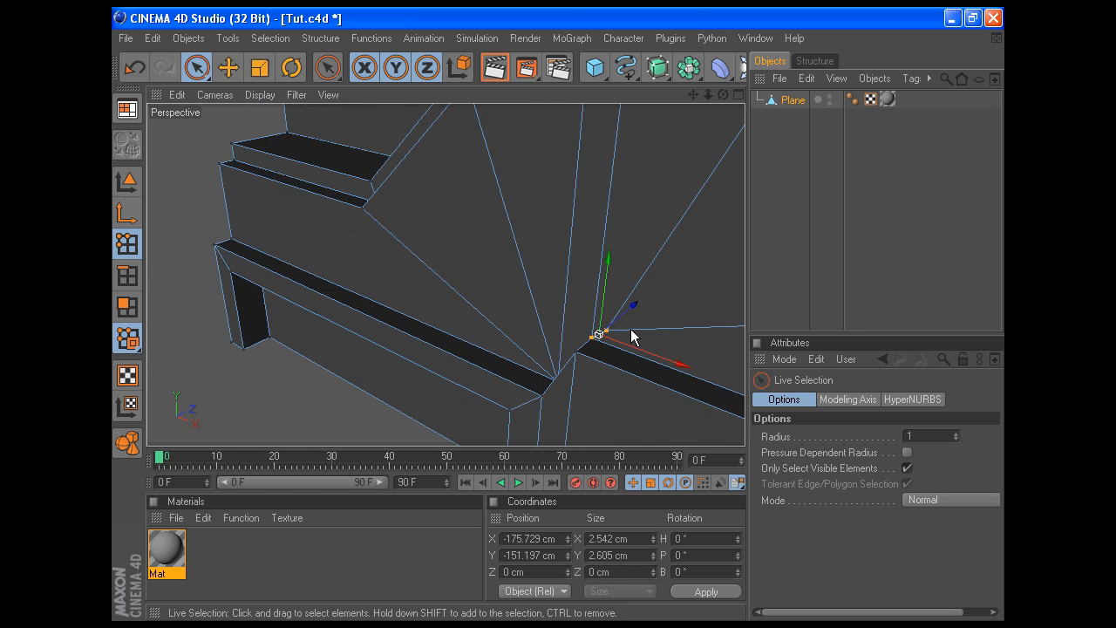
right_click(634, 329)
left_click(696, 468)
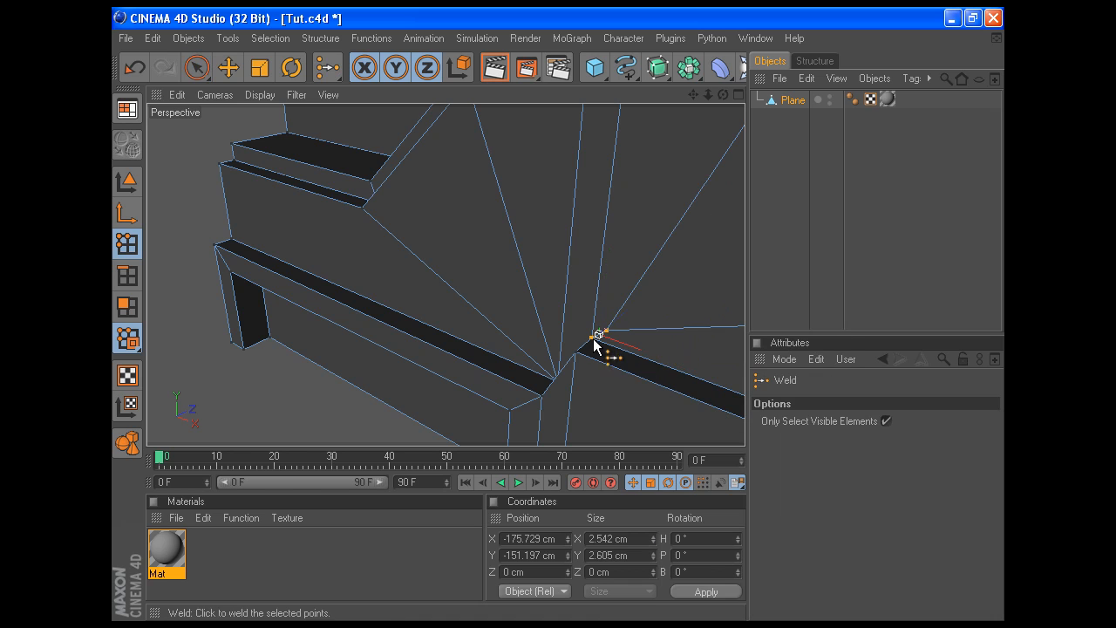
left_click(598, 337)
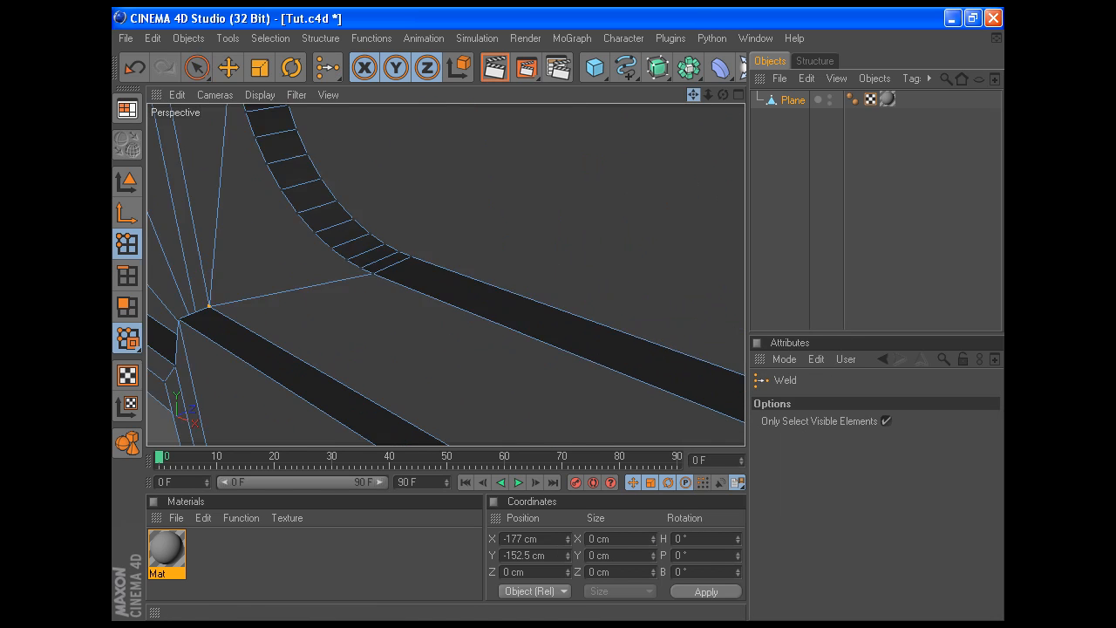
Weld the diagonal edges' shared point at the recess's lower-right corner to the adjacent outer corner point
scroll(666, 165, "up", 5)
scroll(615, 296, "down", 5)
scroll(615, 296, "up", 2)
left_click_drag(693, 94, 378, 0)
scroll(577, 259, "up", 4)
scroll(680, 292, "down", 2)
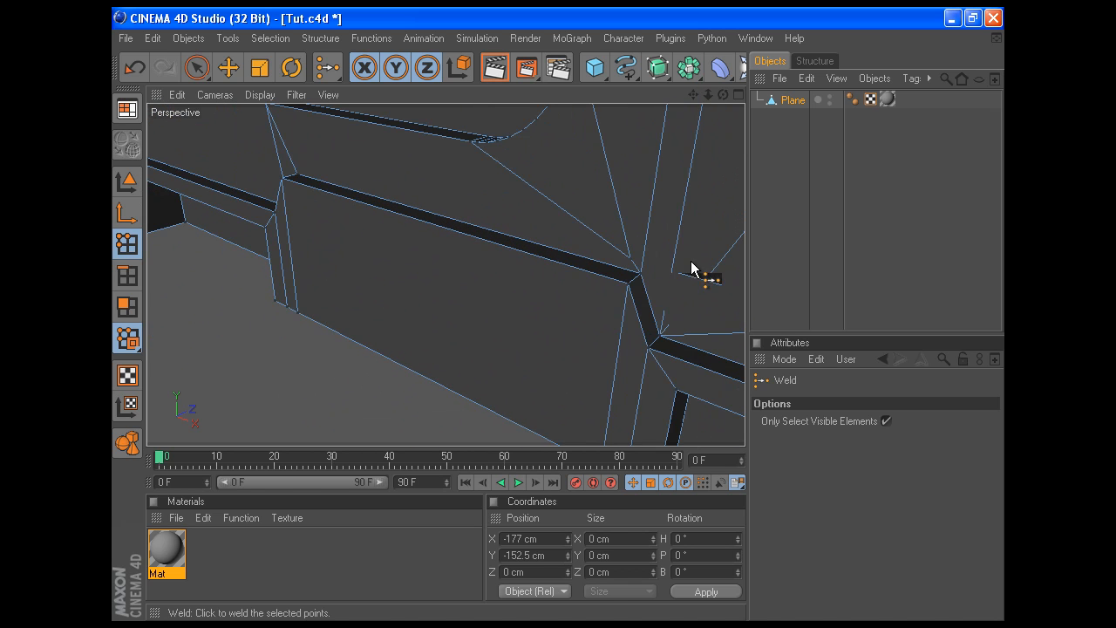
key("space")
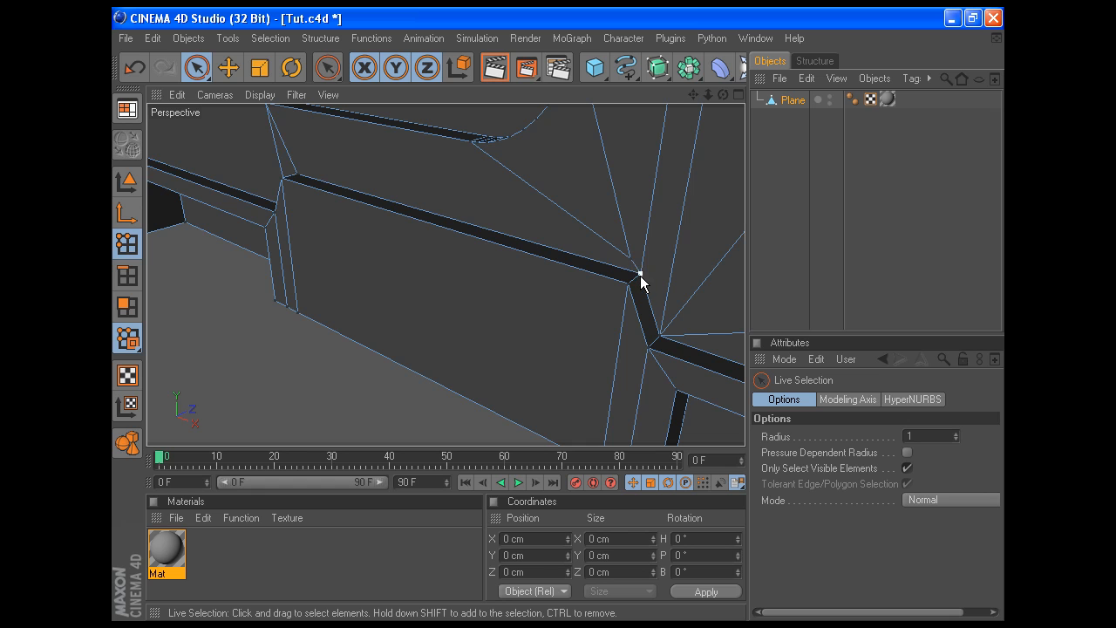
mouse_move(722, 94)
left_mouse_down()
mouse_move(650, 115)
mouse_move(709, 91)
left_mouse_up()
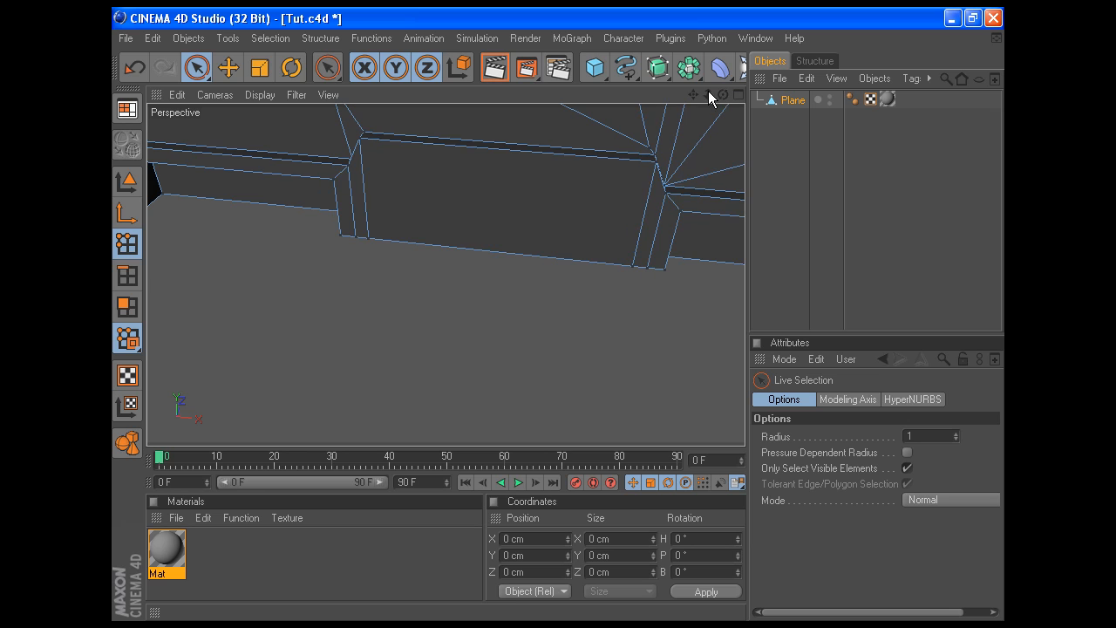
left_click(654, 152)
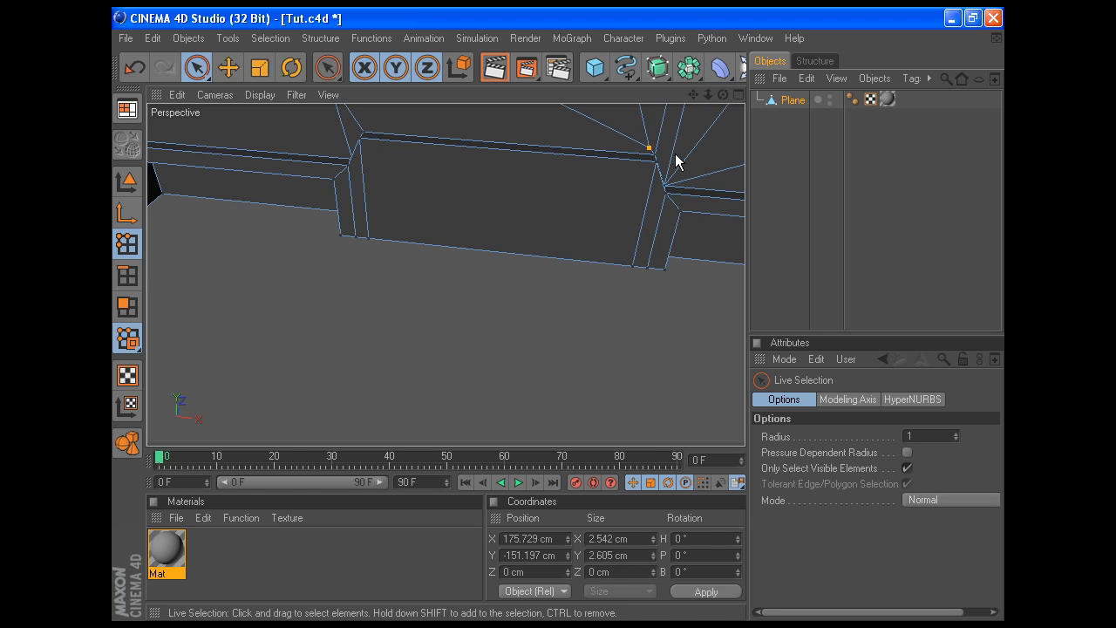
key("m")
key("q")
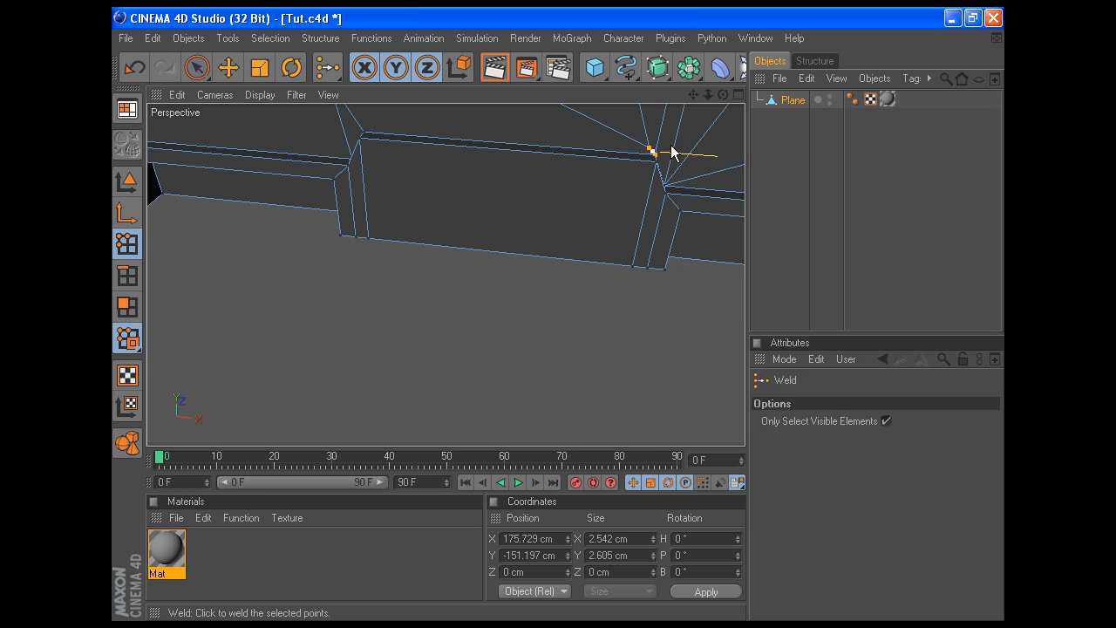
right_click(663, 150)
left_click(718, 434)
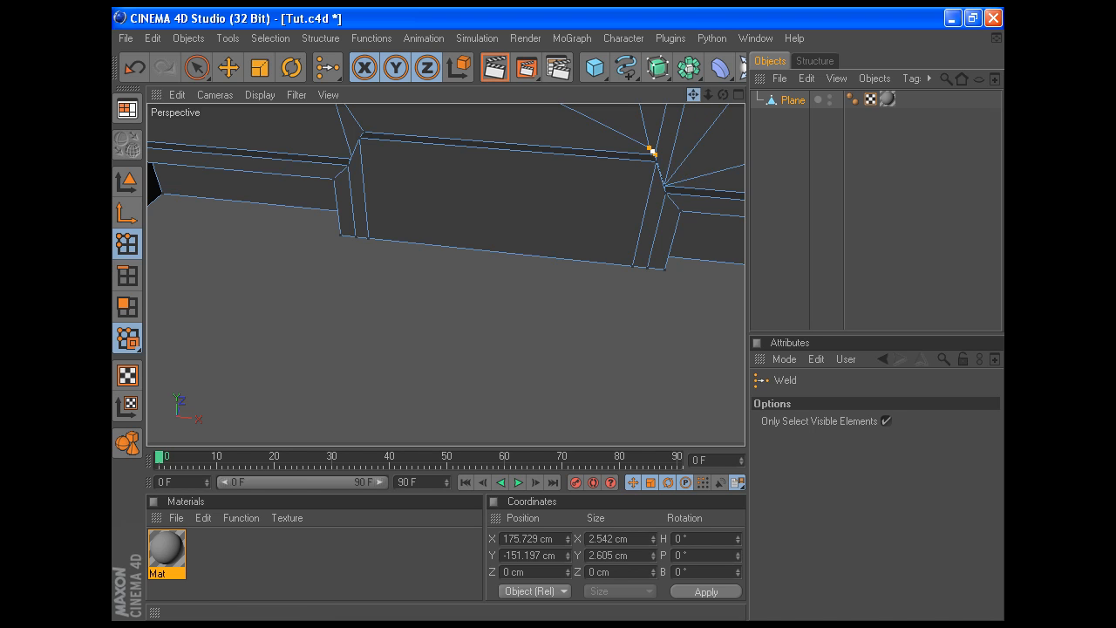
scroll(646, 167, "up", 6)
left_click_drag(695, 97, 712, 79)
left_click(375, 171)
key("ctrl+shift+z")
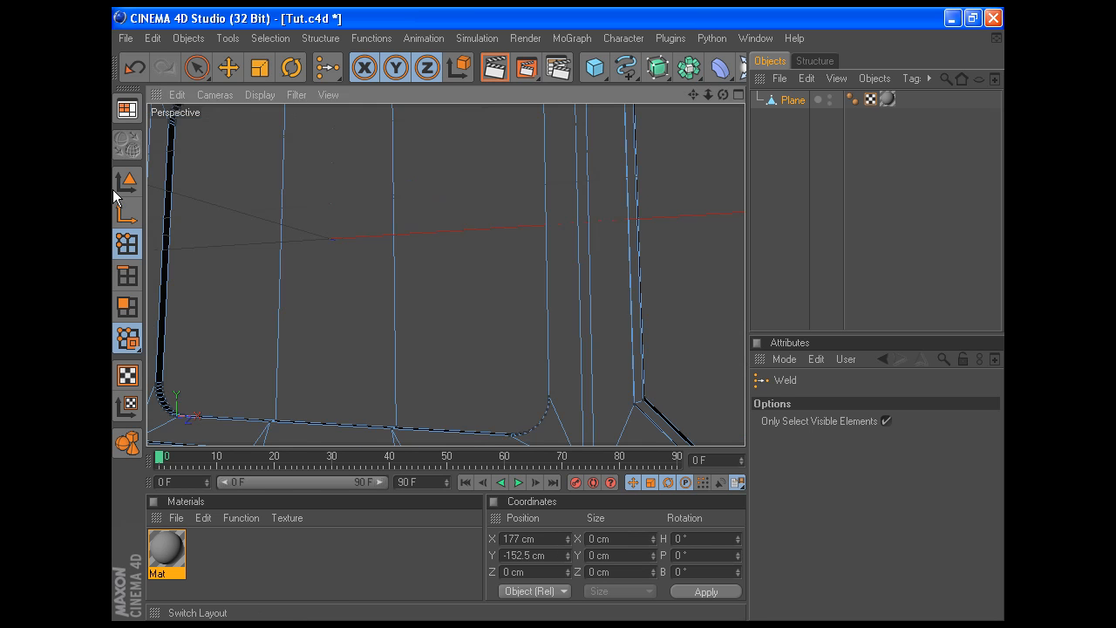
Select the three floor polygons of the rounded recess and inset them together with Extrude Inner at a 5 cm offset
left_click(129, 310)
key("ctrl+a")
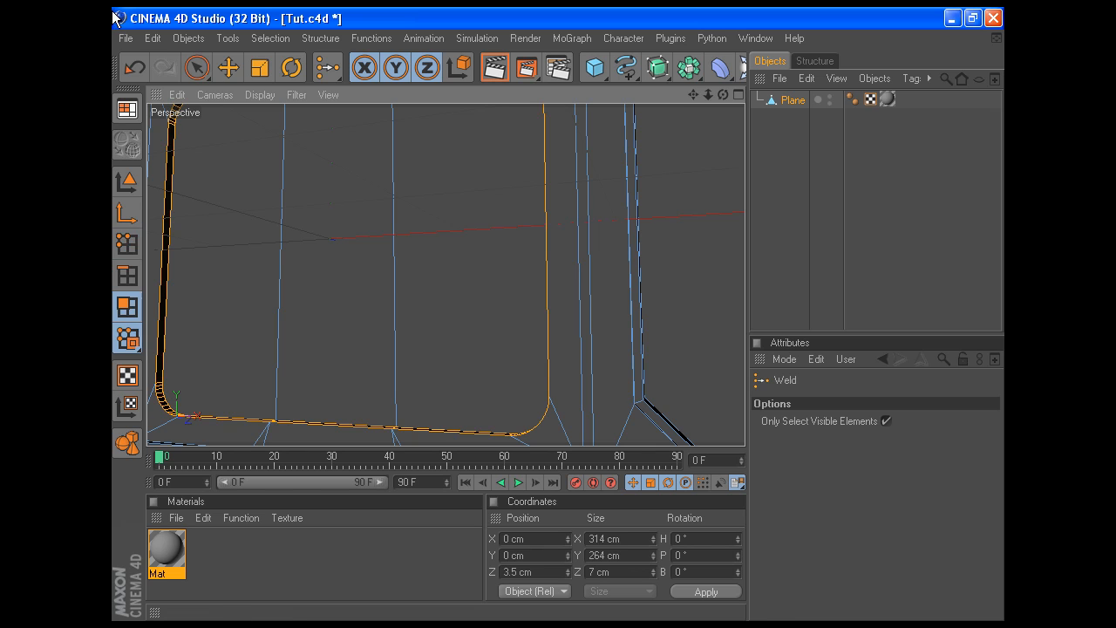
left_click(197, 73)
mouse_move(453, 217)
left_mouse_down()
mouse_move(227, 282)
mouse_move(372, 356)
left_mouse_up()
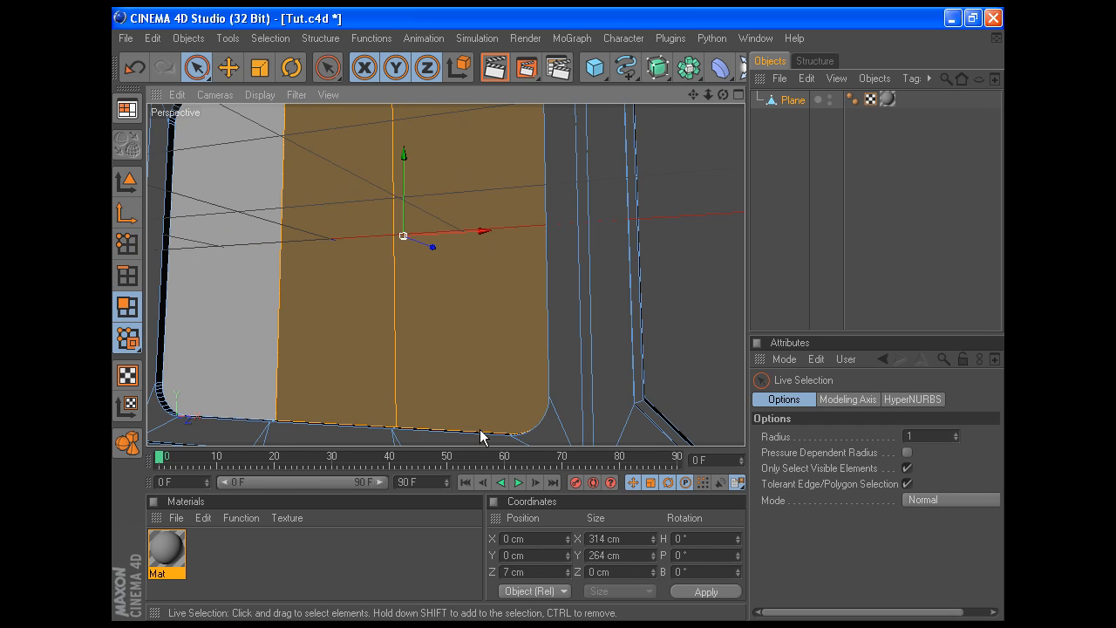
right_click(421, 348)
left_click(493, 334)
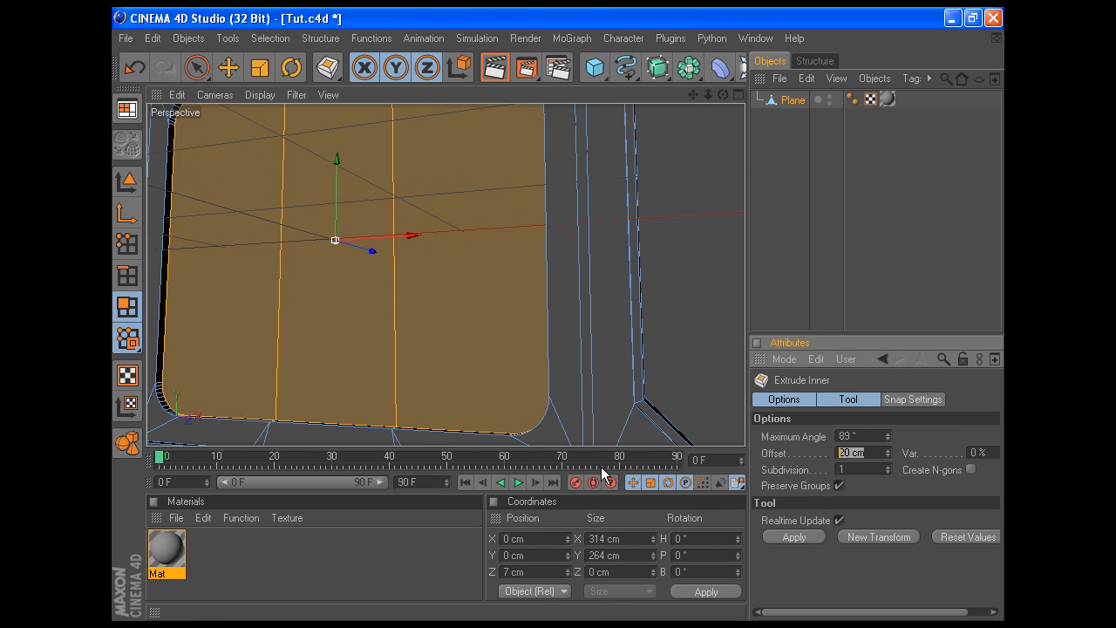
type("5")
left_click(798, 538)
Extrude the inset floor polygons with an offset of -5 cm
right_click(489, 292)
left_click(546, 308)
left_click(873, 455)
type("-5")
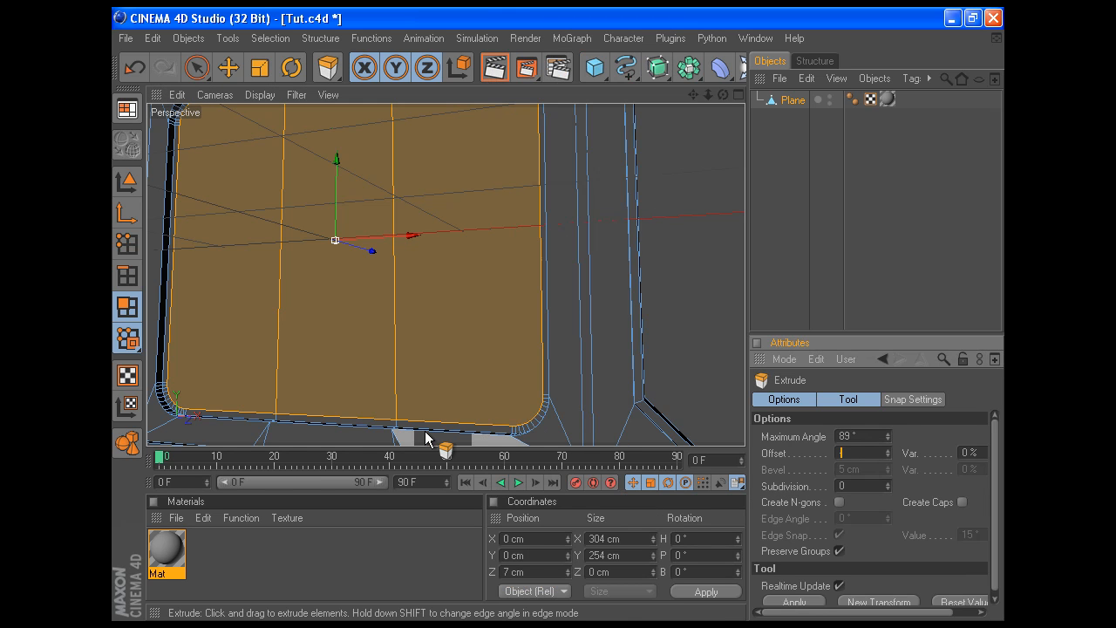
left_click(793, 602)
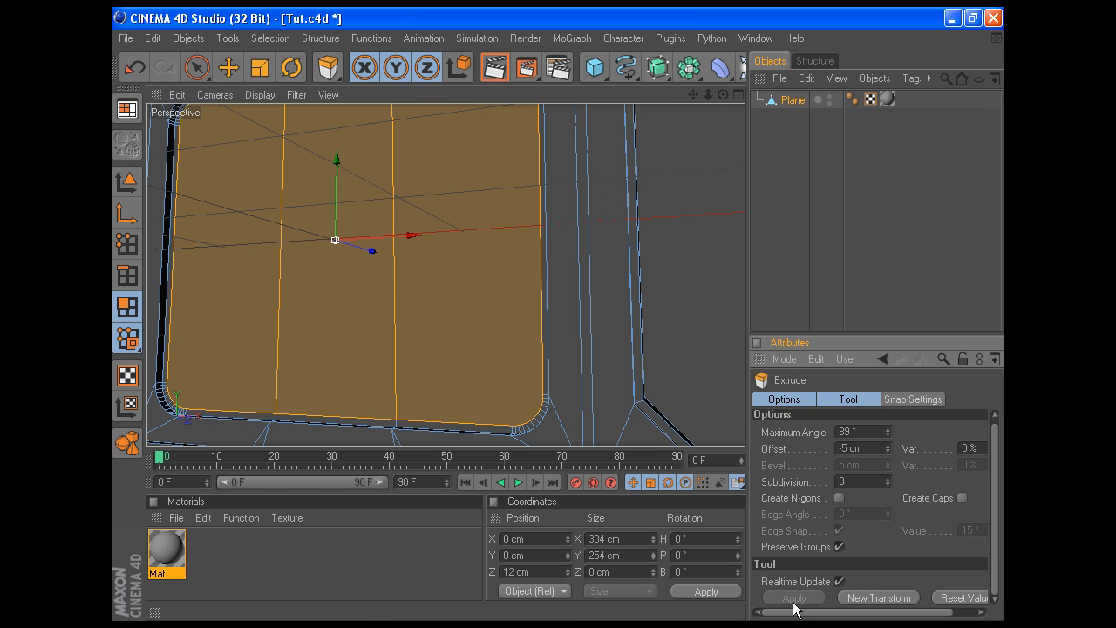
Inset the three floor polygons individually using Extrude Inner with a 10 cm offset and Preserve Groups turned off
right_click(575, 333)
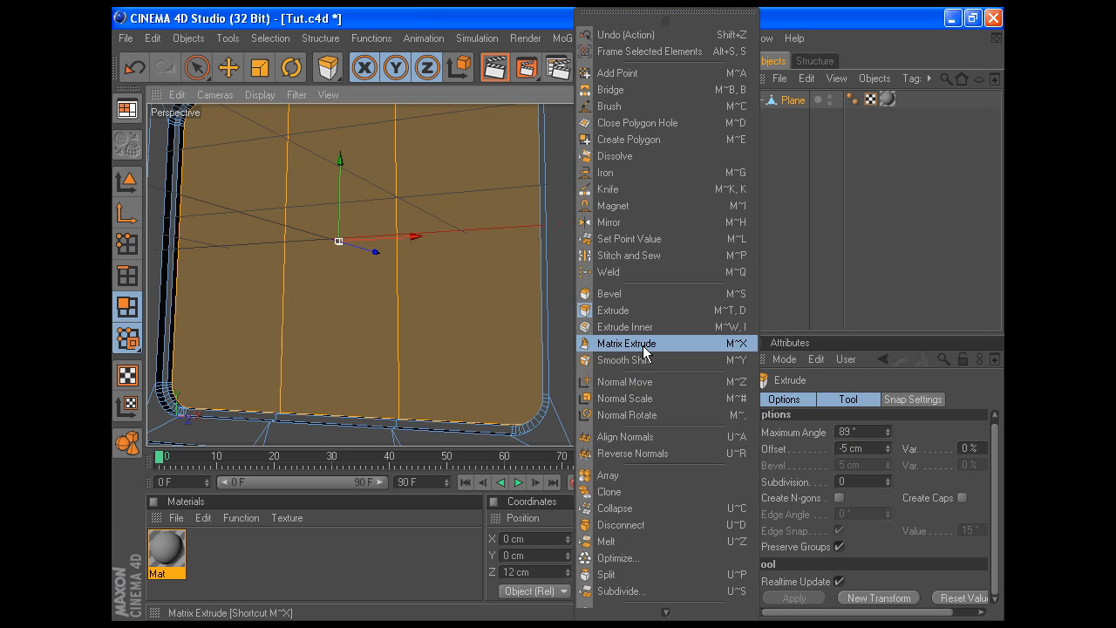
left_click(643, 325)
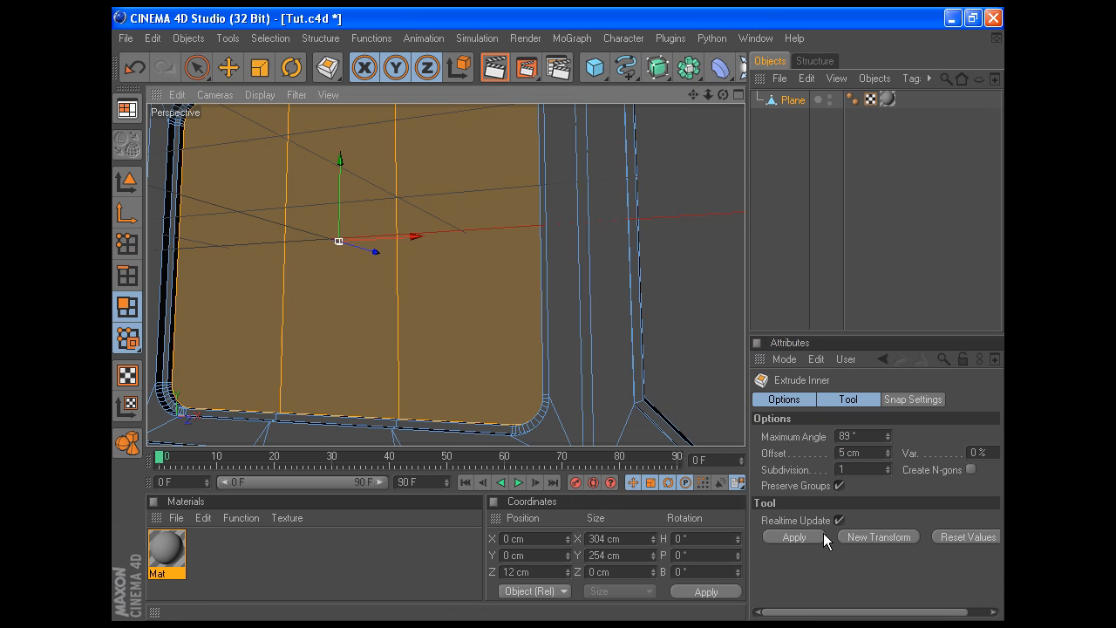
left_click(839, 485)
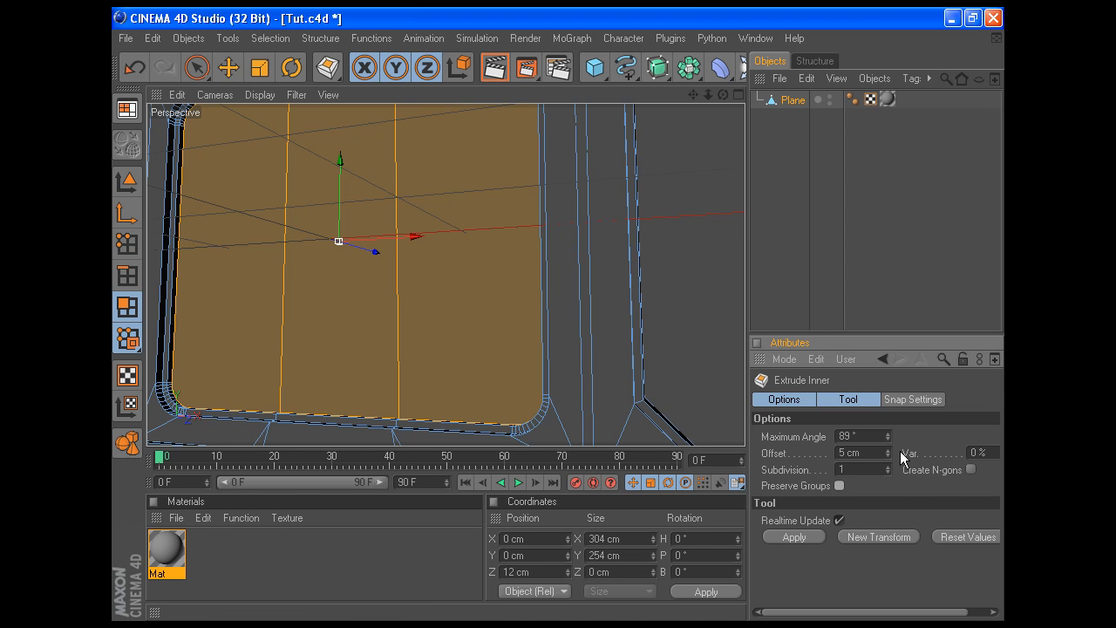
type("10")
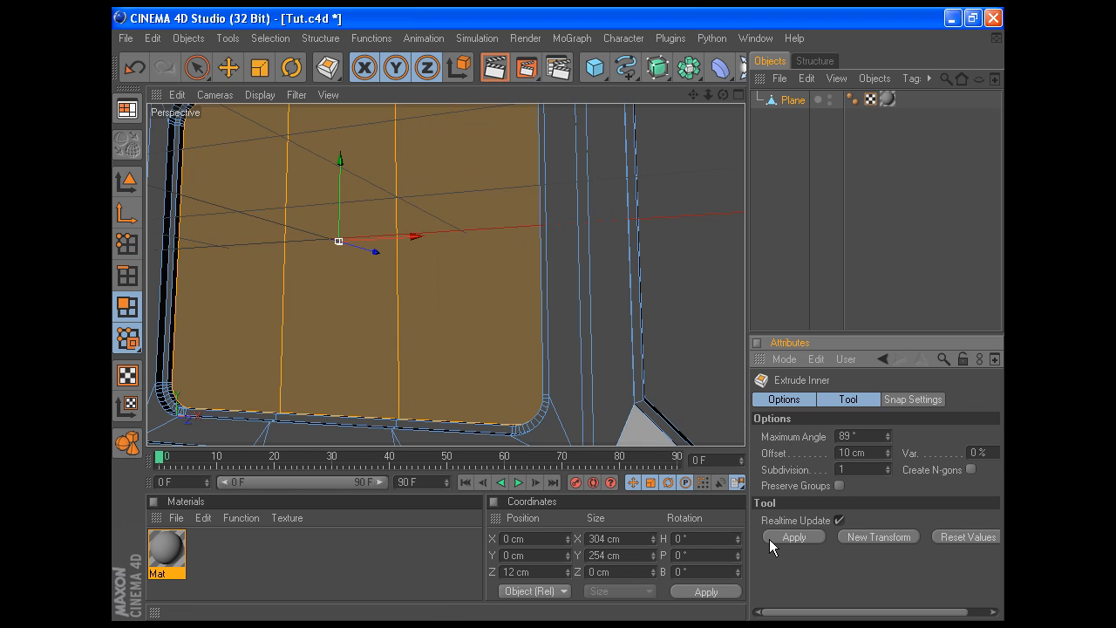
left_click(788, 538)
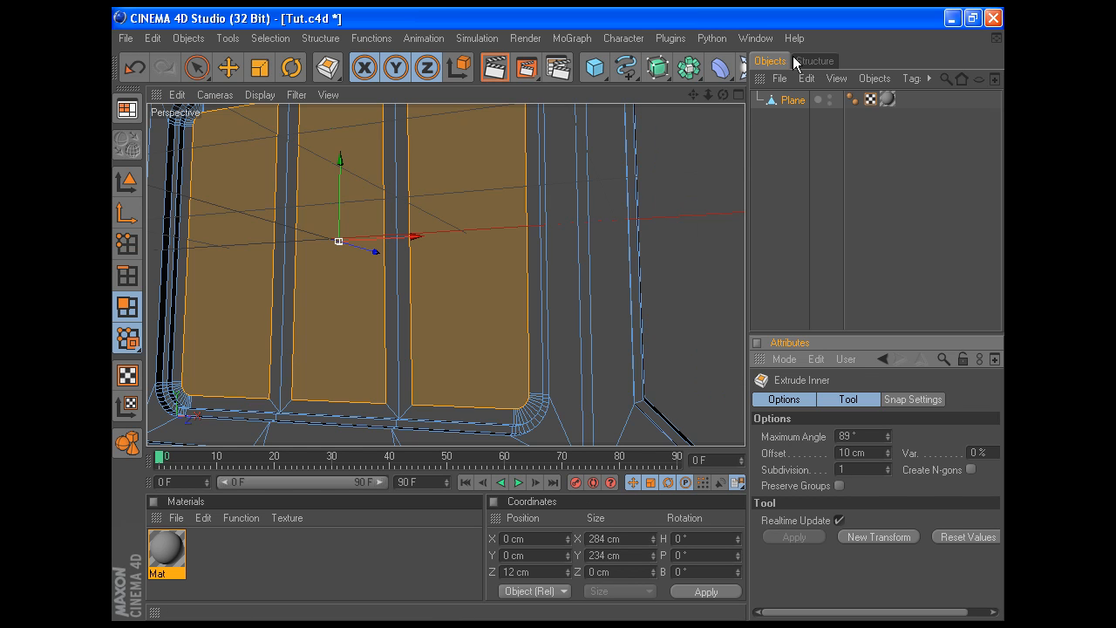
In the Front view, weld all innermost arc points at the recess's lower-left corner into one point
left_click(738, 94)
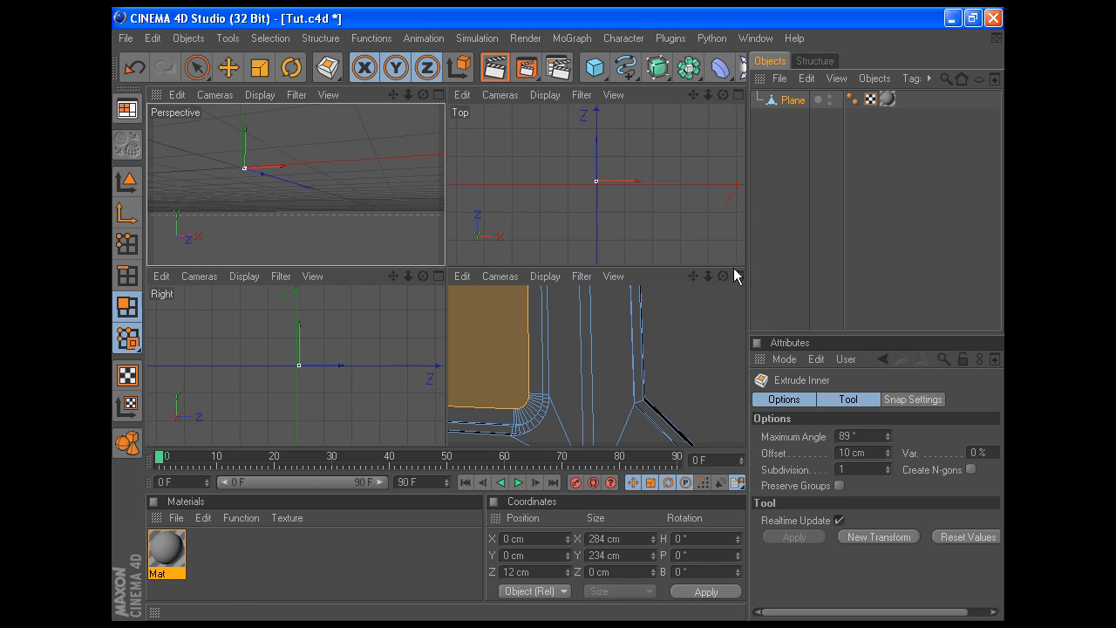
left_click(738, 276)
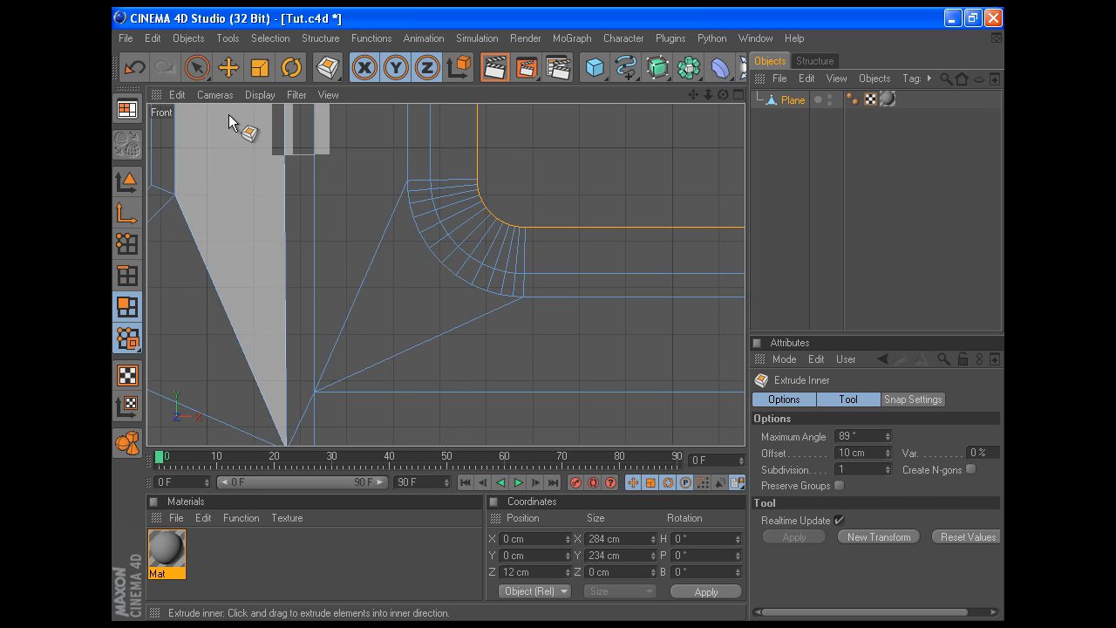
left_click(125, 251)
left_click_drag(206, 60, 268, 91)
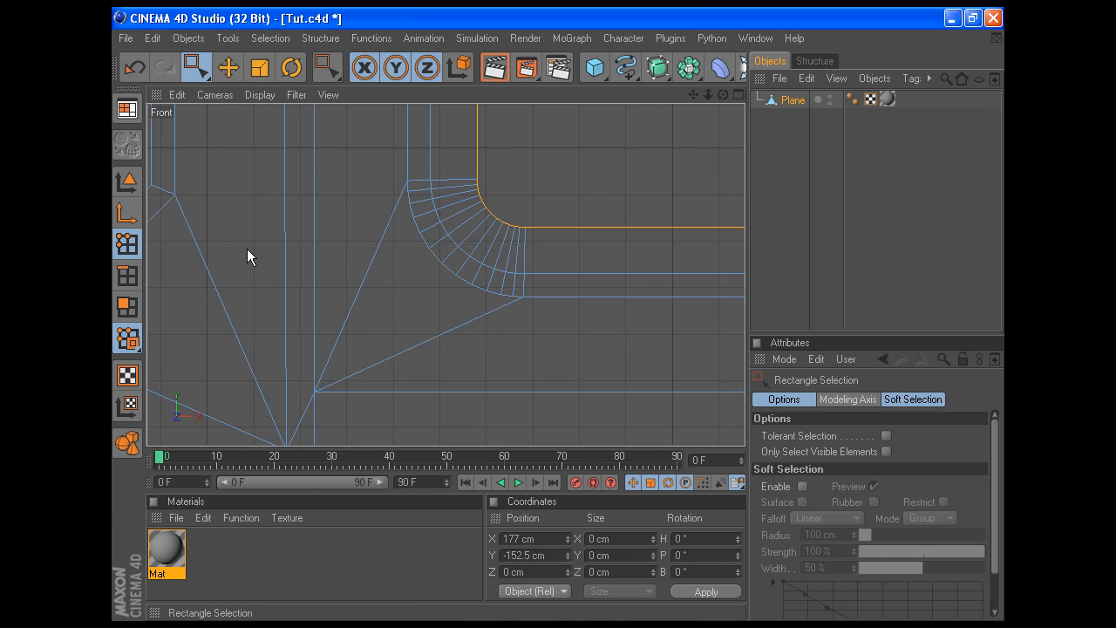
left_click_drag(467, 166, 573, 250)
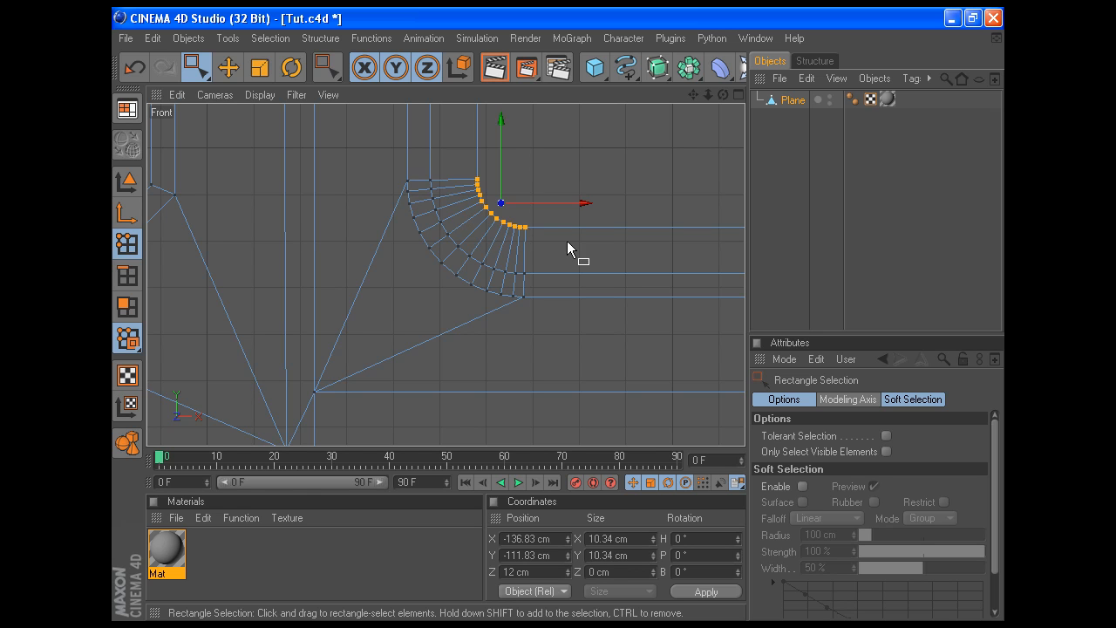
right_click(570, 172)
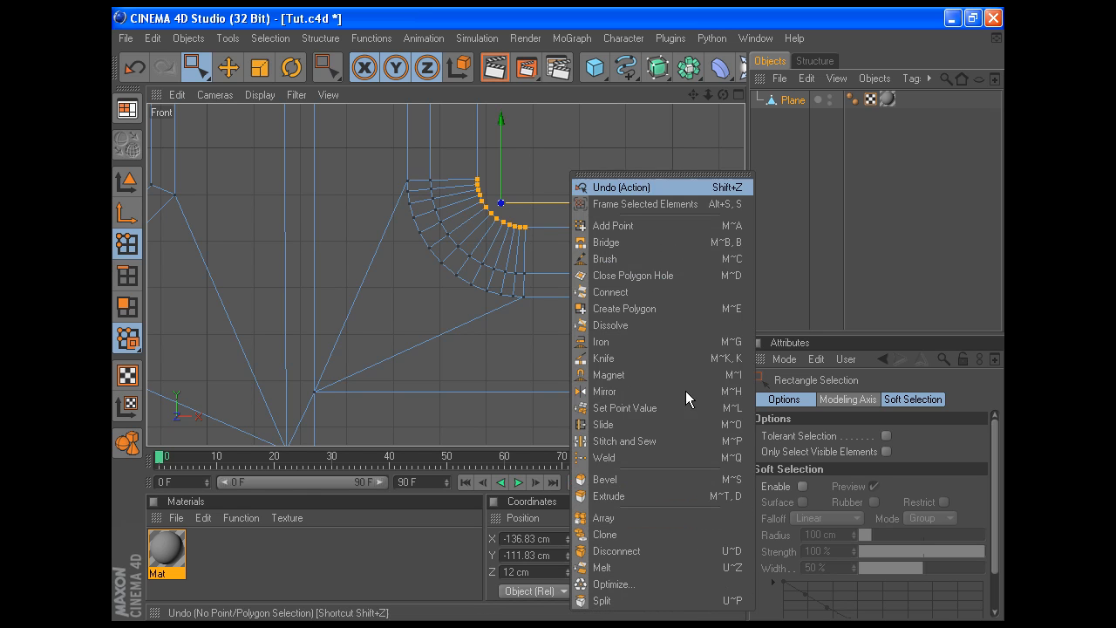
left_click(624, 457)
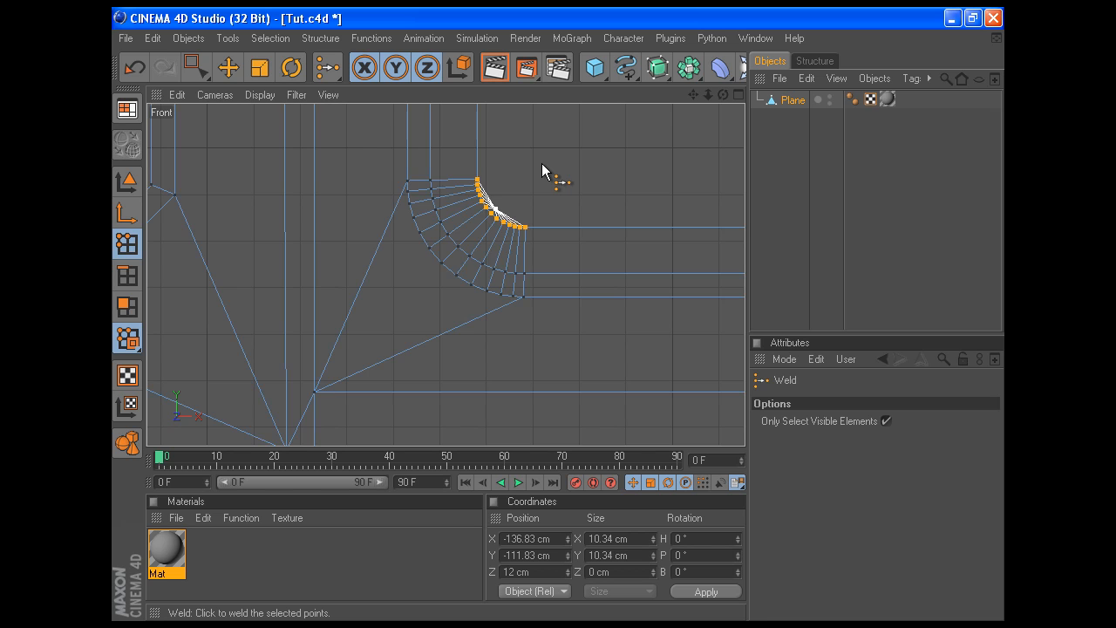
left_click(632, 192)
Weld all innermost arc points at the recess's lower-right corner into a single point
left_click_drag(694, 95, 439, 252)
key("space")
left_click_drag(404, 185, 507, 286)
left_click_drag(390, 178, 494, 273)
key("space")
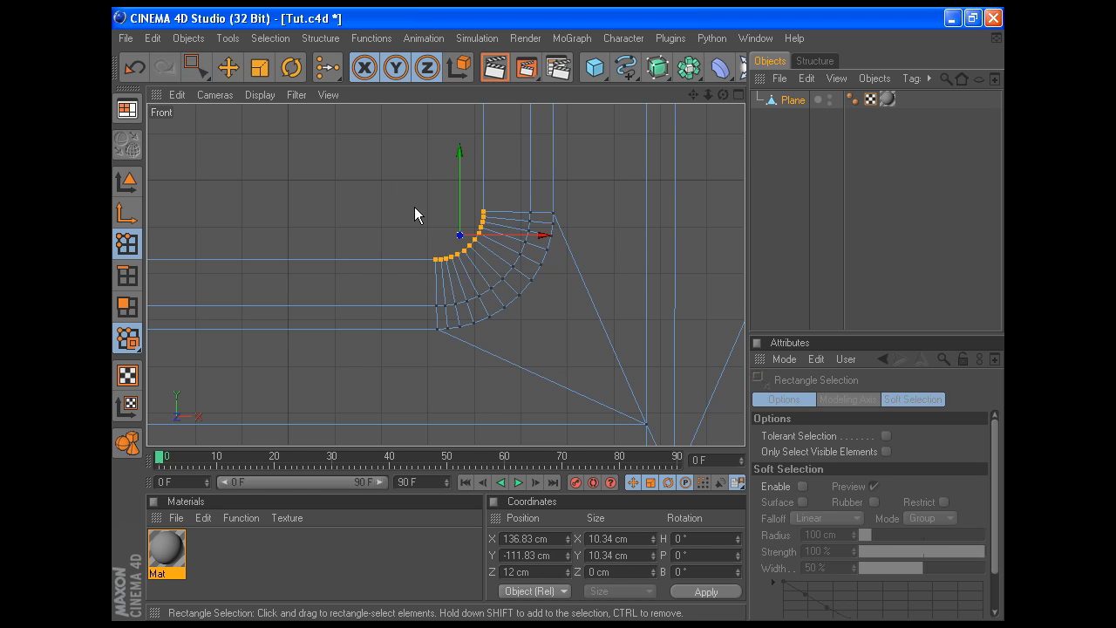
left_click(426, 204)
Weld all innermost arc points at the recess's upper-right corner into a single point
left_click_drag(693, 94, 737, 627)
key("space")
left_click_drag(524, 360, 464, 251)
left_click_drag(519, 331, 437, 279)
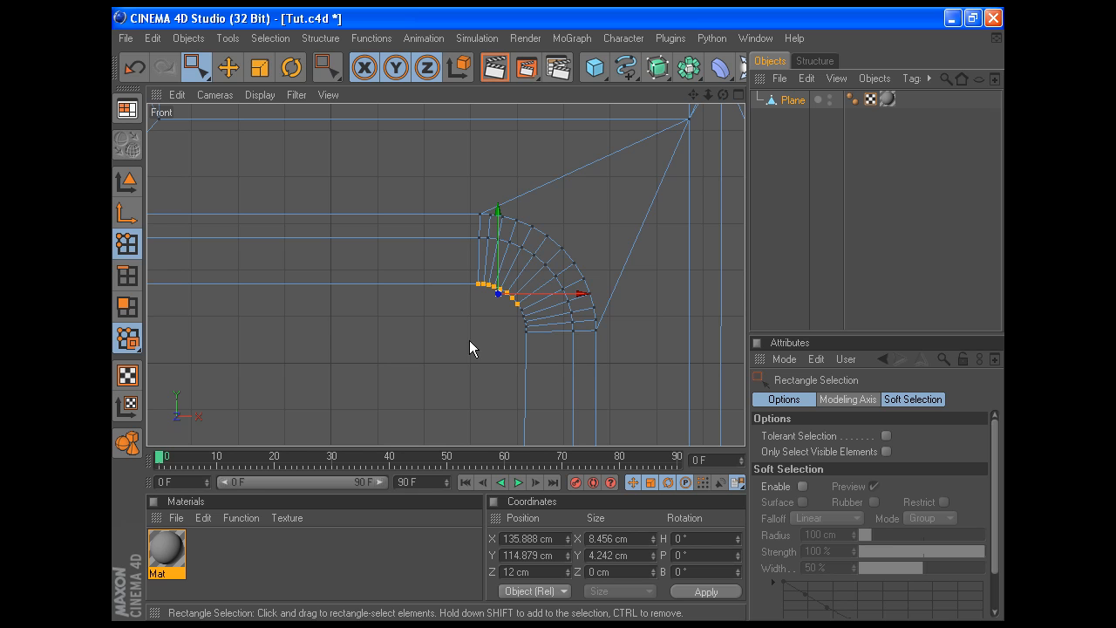
left_click_drag(455, 276, 550, 400)
key("m")
key("q")
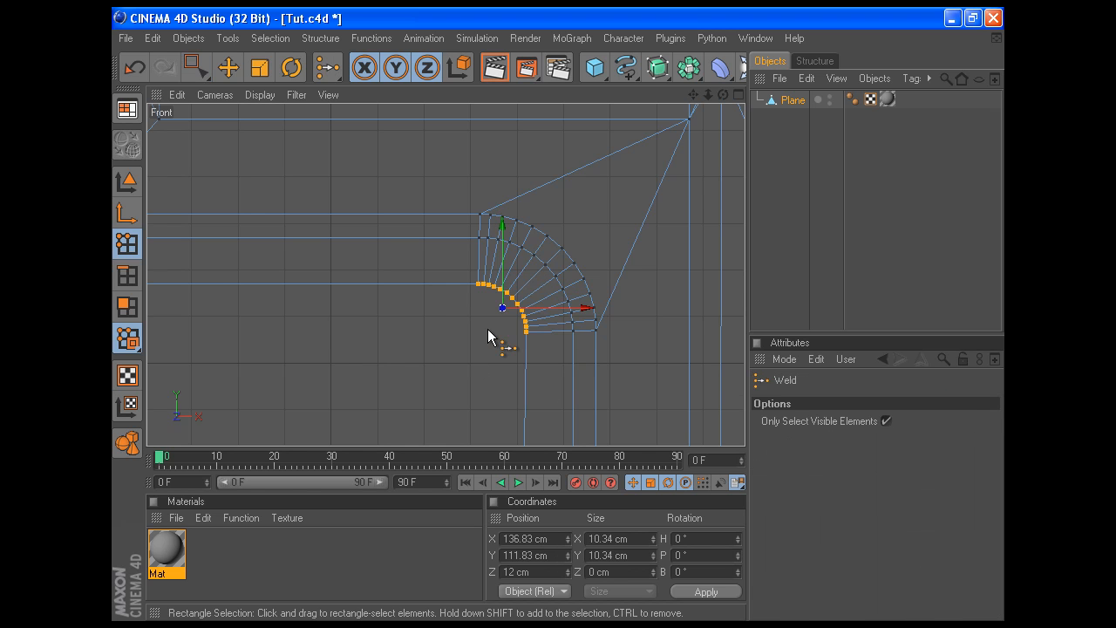
left_click(492, 326)
Weld all innermost arc points at the recess's upper-left corner into one point
left_click_drag(693, 94, 1075, 104)
key("0")
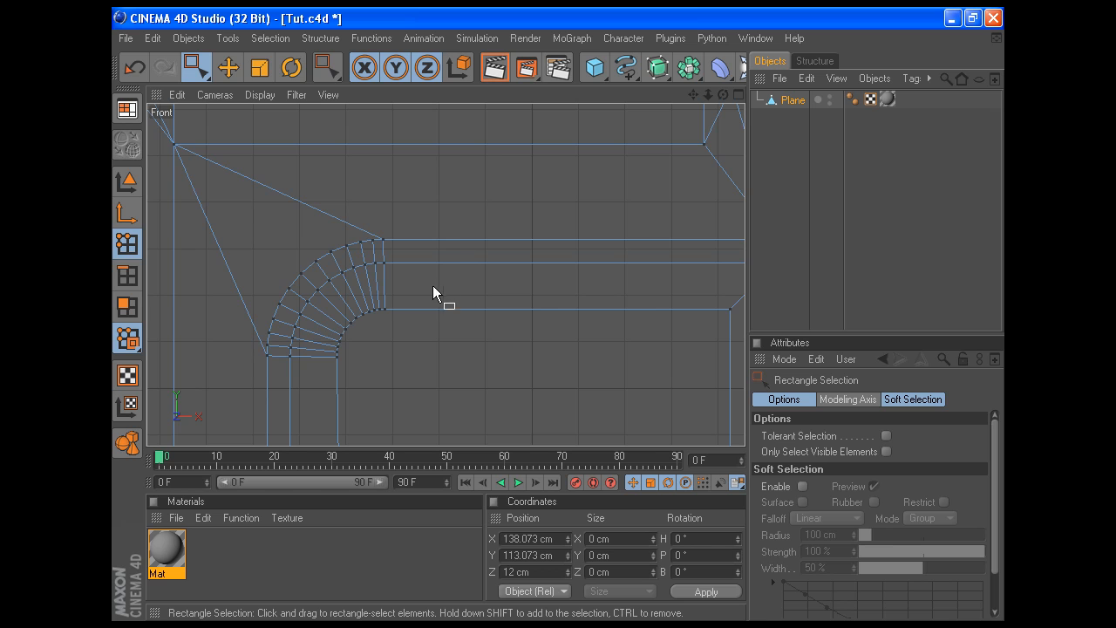
left_click_drag(345, 371, 338, 399)
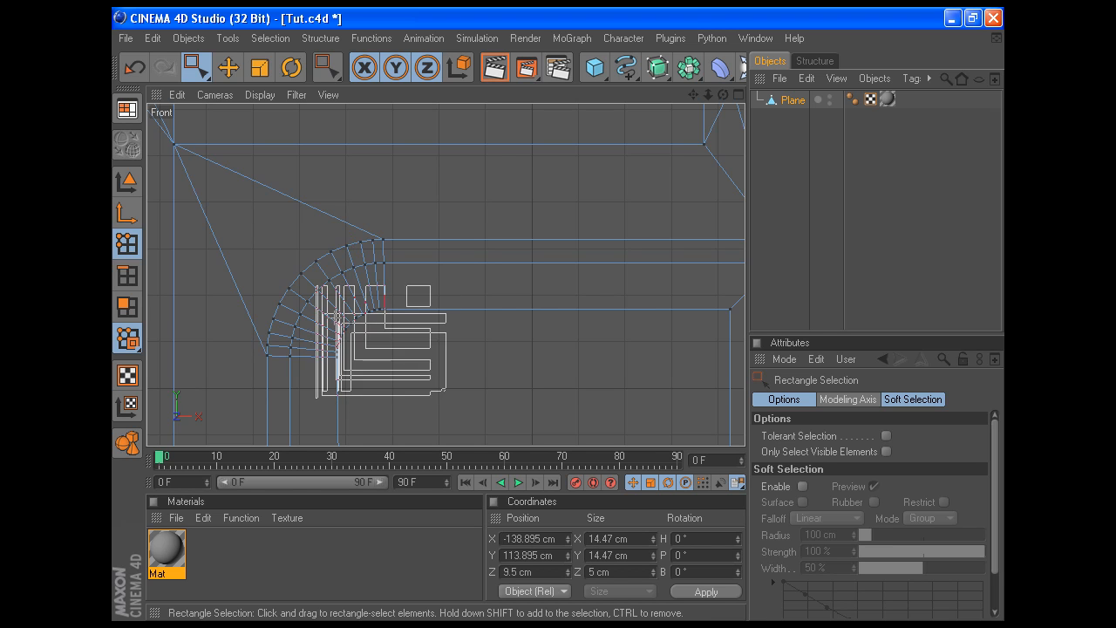
left_click_drag(325, 304, 323, 299)
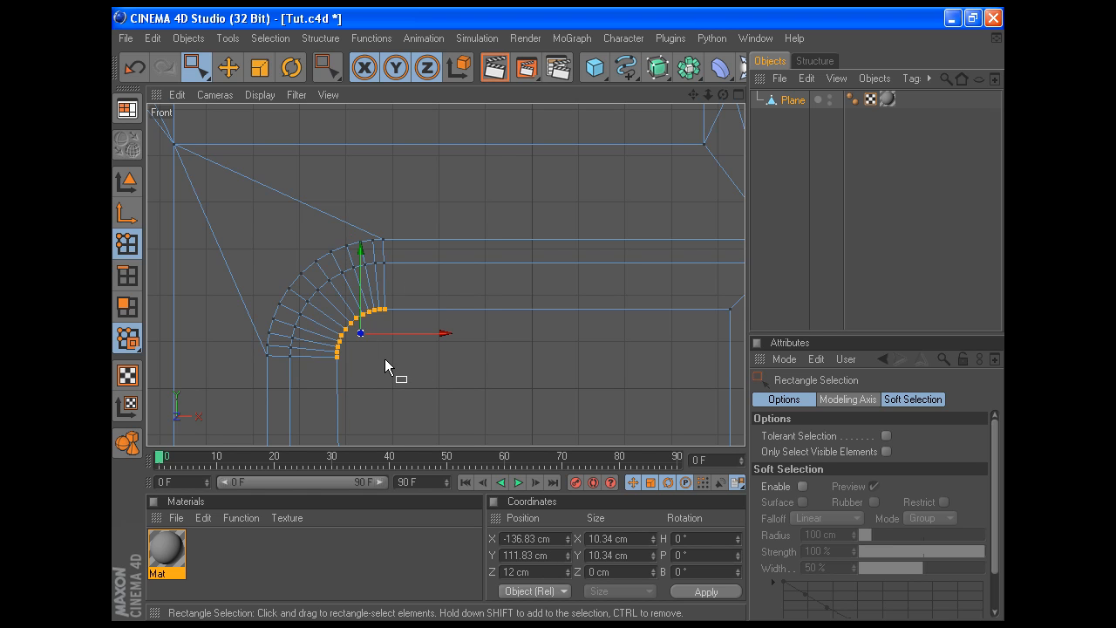
key("m")
key("q")
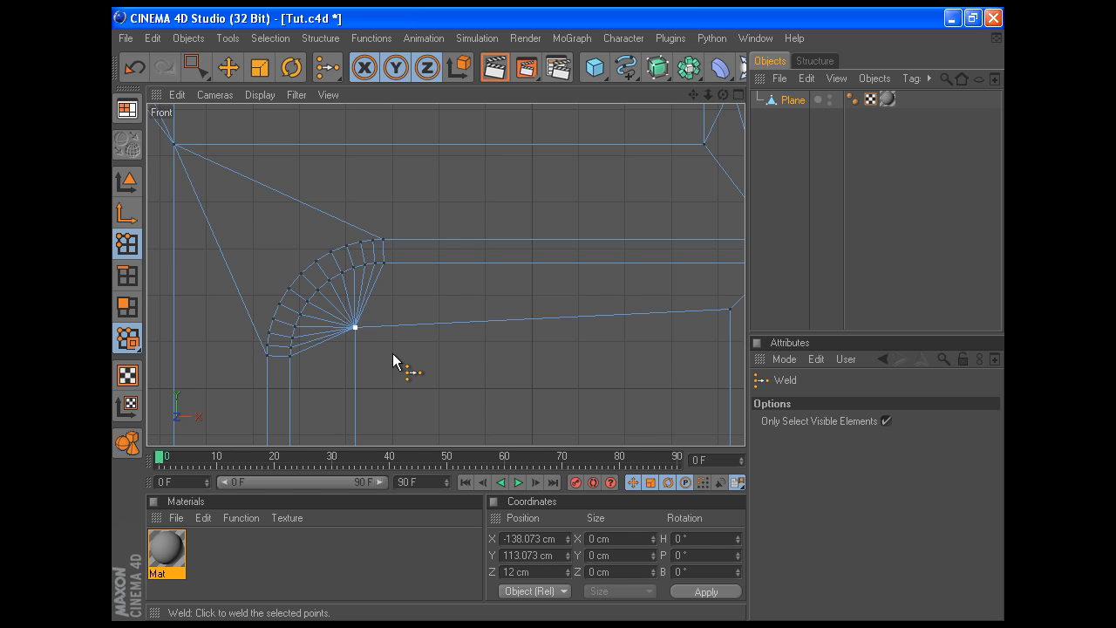
Set the Y position of the four inset panel points beside the two dividers along the recess's top edge to 113 cm
scroll(541, 411, "down", 2)
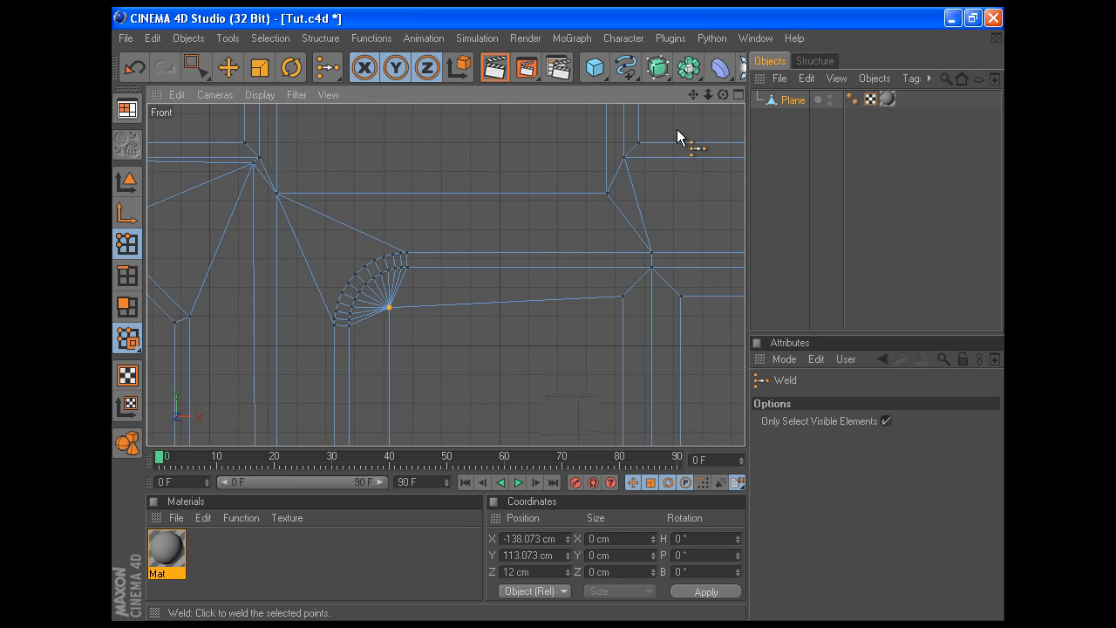
left_click_drag(693, 93, 404, 81)
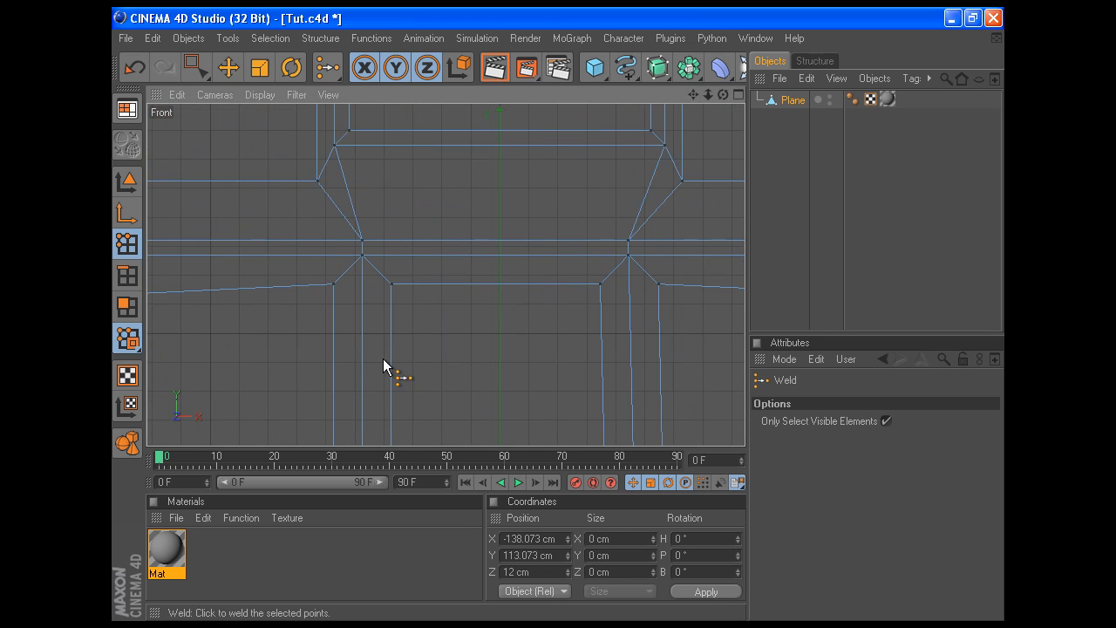
key("0")
left_click_drag(308, 277, 713, 329)
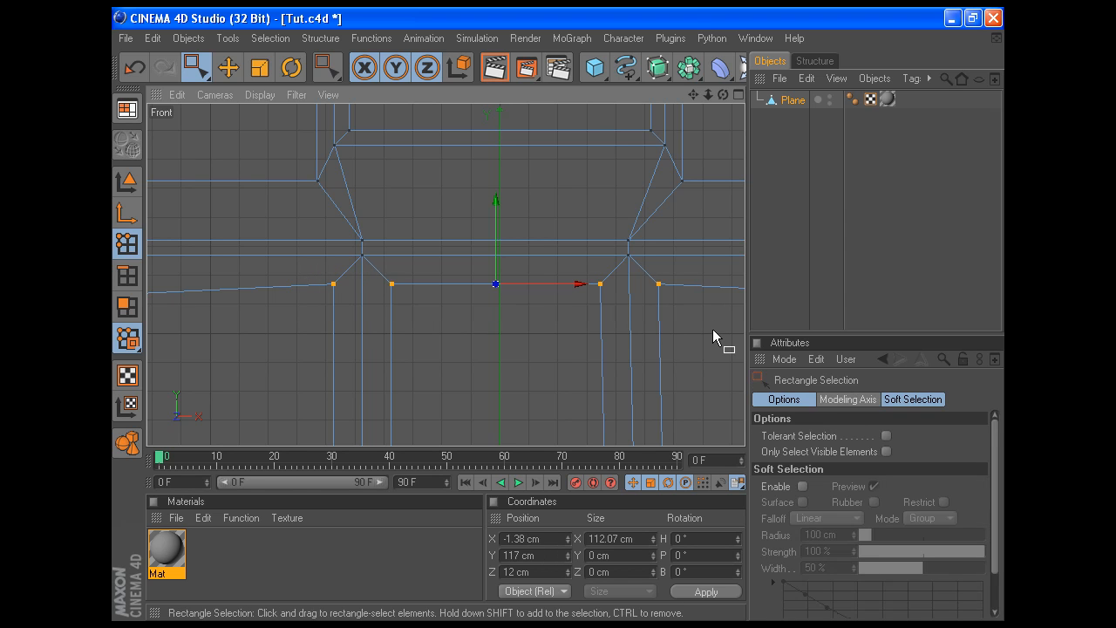
double_click(543, 555)
type("115")
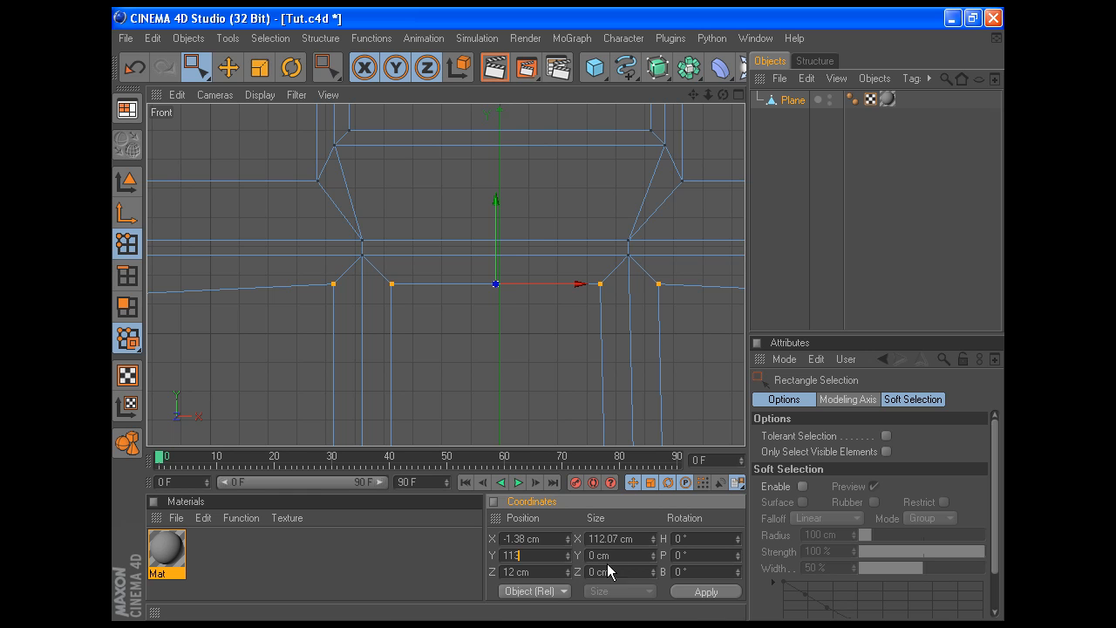
type("13")
key("Return")
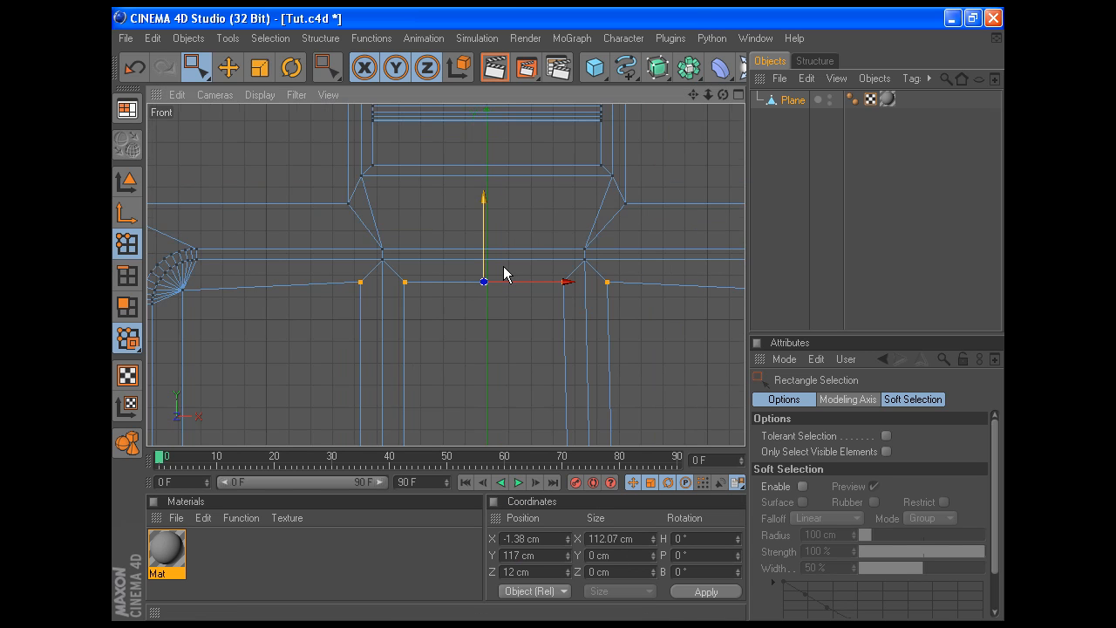
scroll(504, 274, "down", 2)
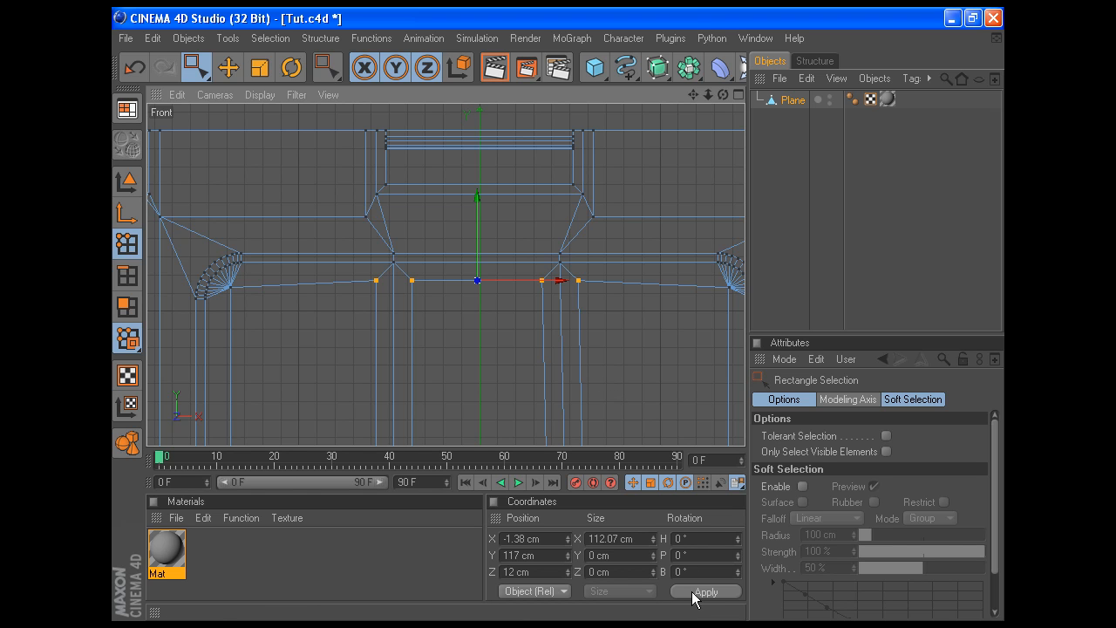
double_click(548, 558)
type("113")
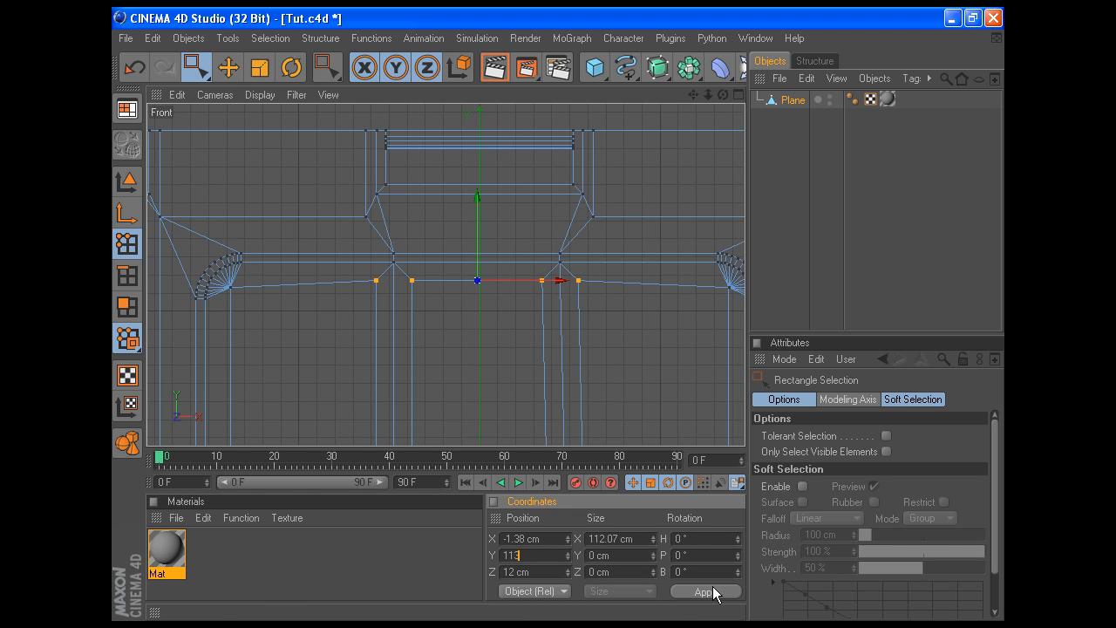
left_click(707, 593)
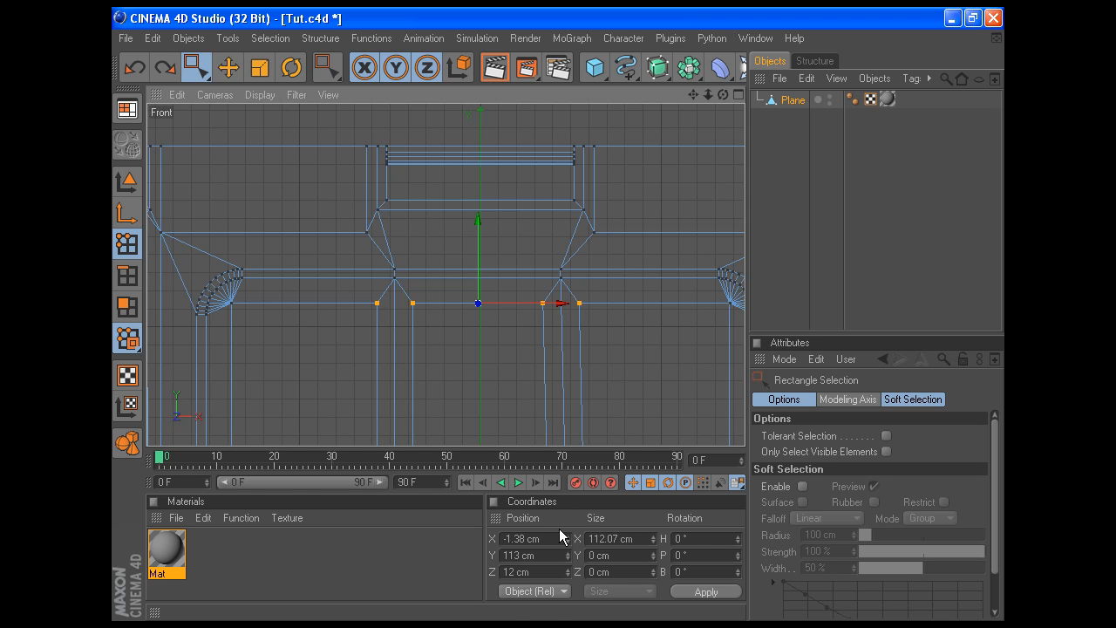
Center the four selected upper divider points horizontally at X 0 cm
left_click_drag(559, 538, 513, 538)
type("0")
left_click(694, 595)
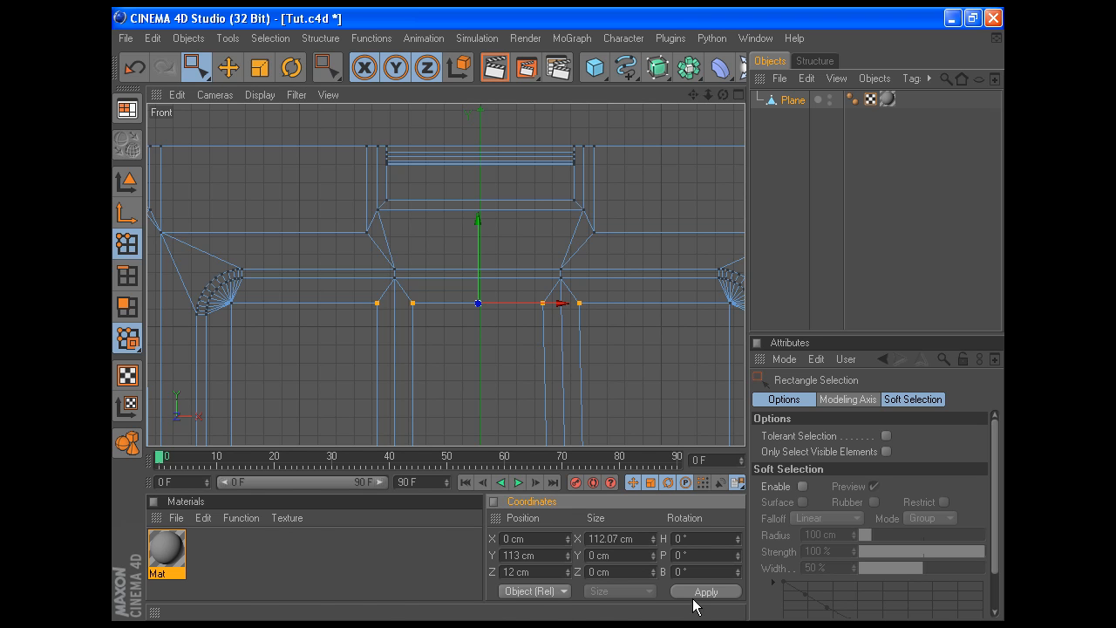
left_click_drag(697, 93, 719, 154)
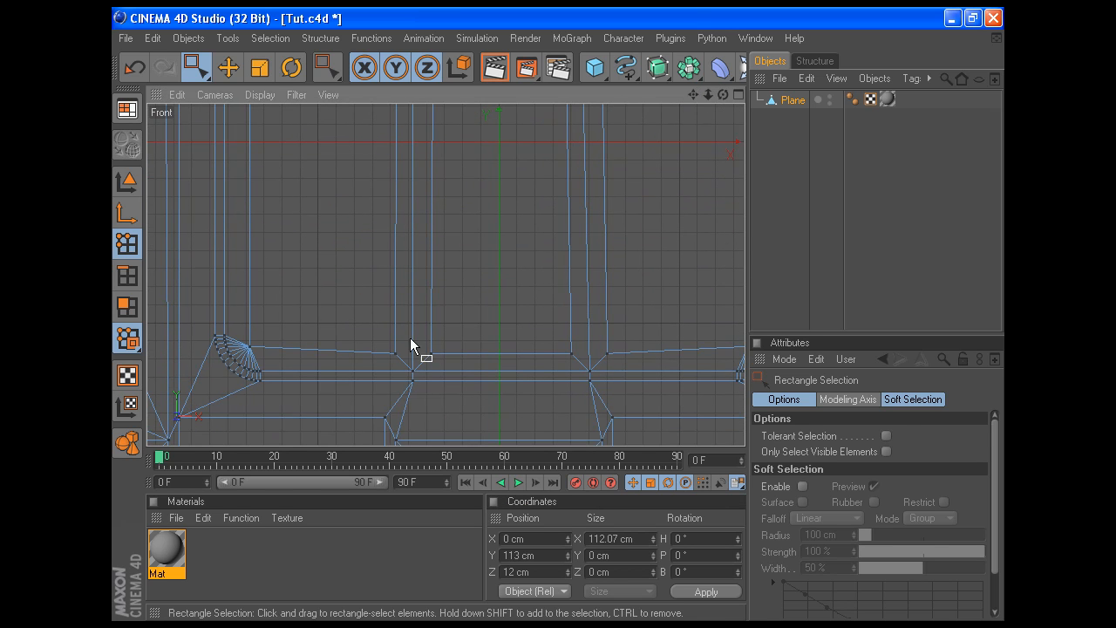
key("m")
key("q")
left_click(361, 300)
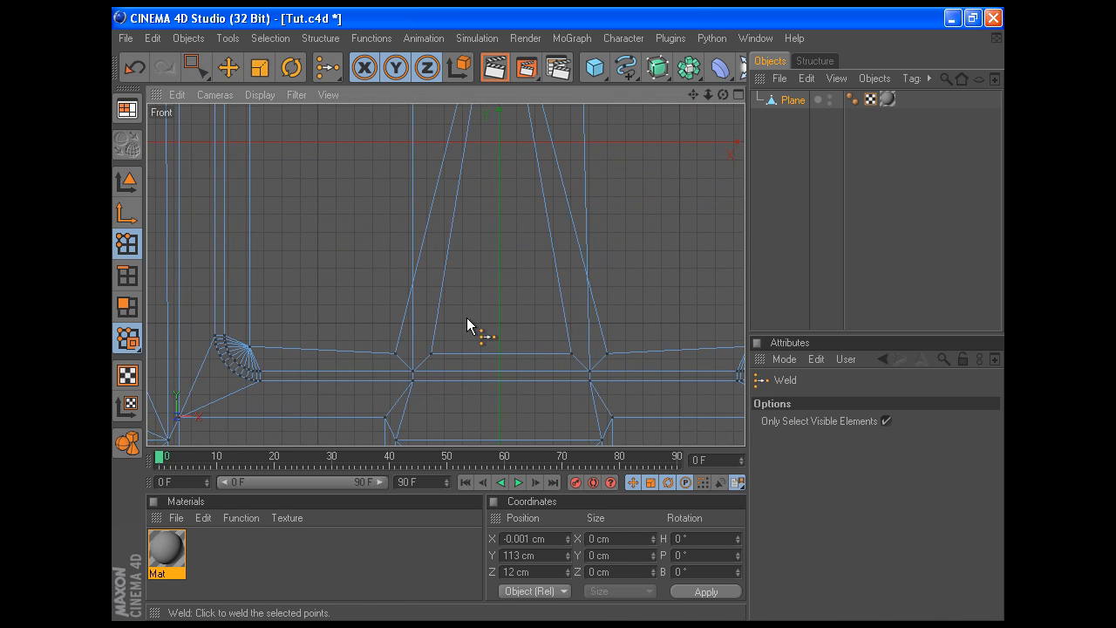
key("0")
left_click_drag(352, 307, 656, 368)
left_click(552, 534)
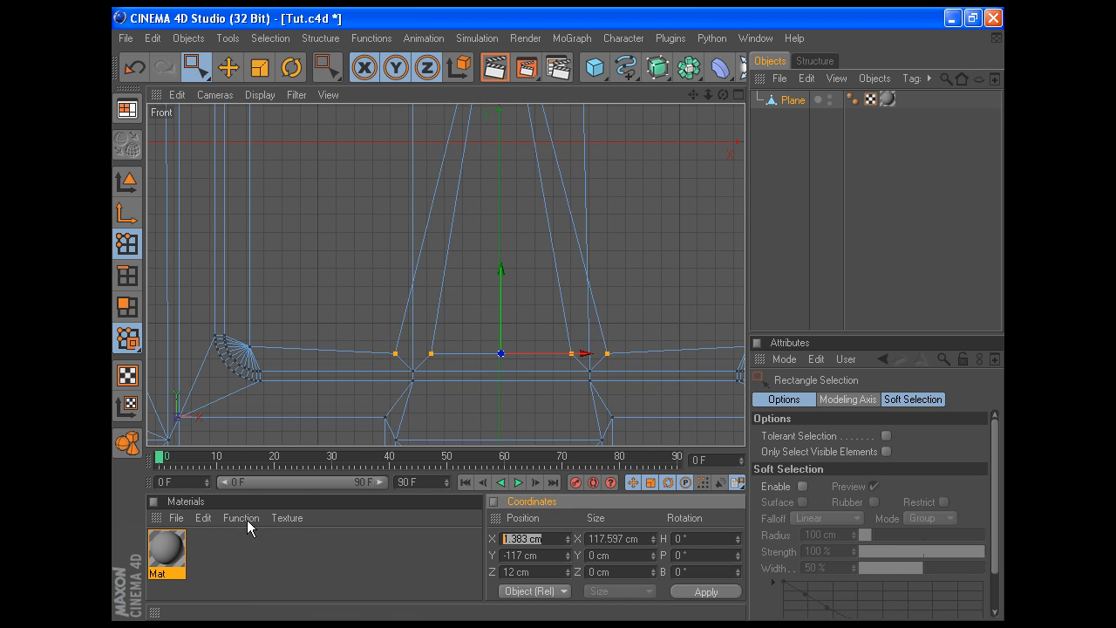
left_click(648, 299)
key("ctrl+z")
key("ctrl+z")
Position the four inset panel points beside the dividers along the recess's bottom edge at X 0 cm and Y -113 cm
key("space")
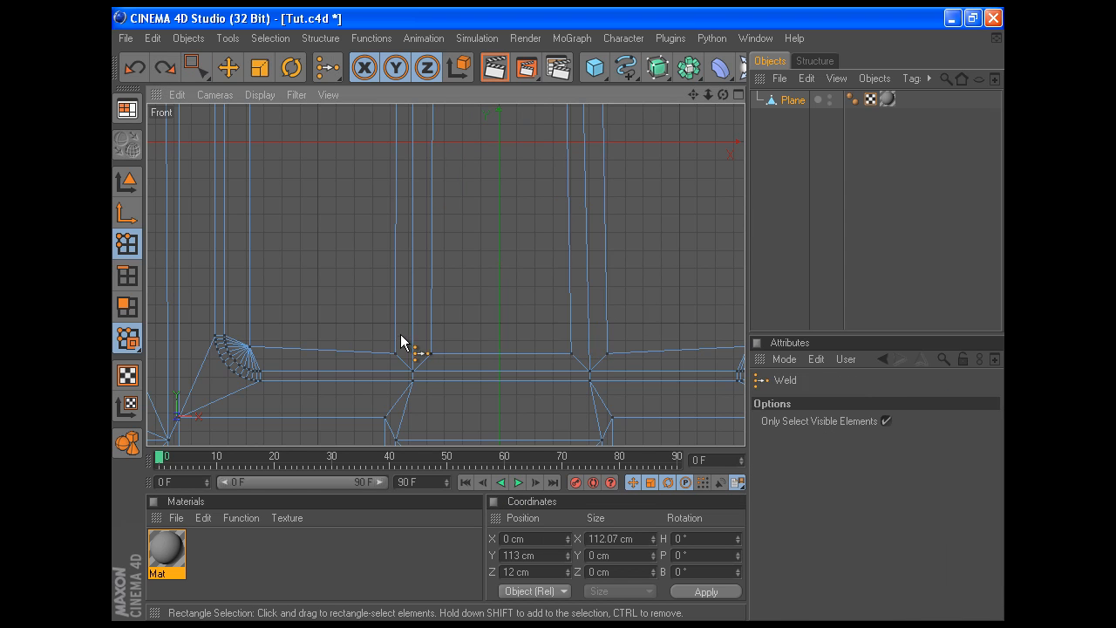
left_click(195, 68)
left_click_drag(390, 319, 641, 368)
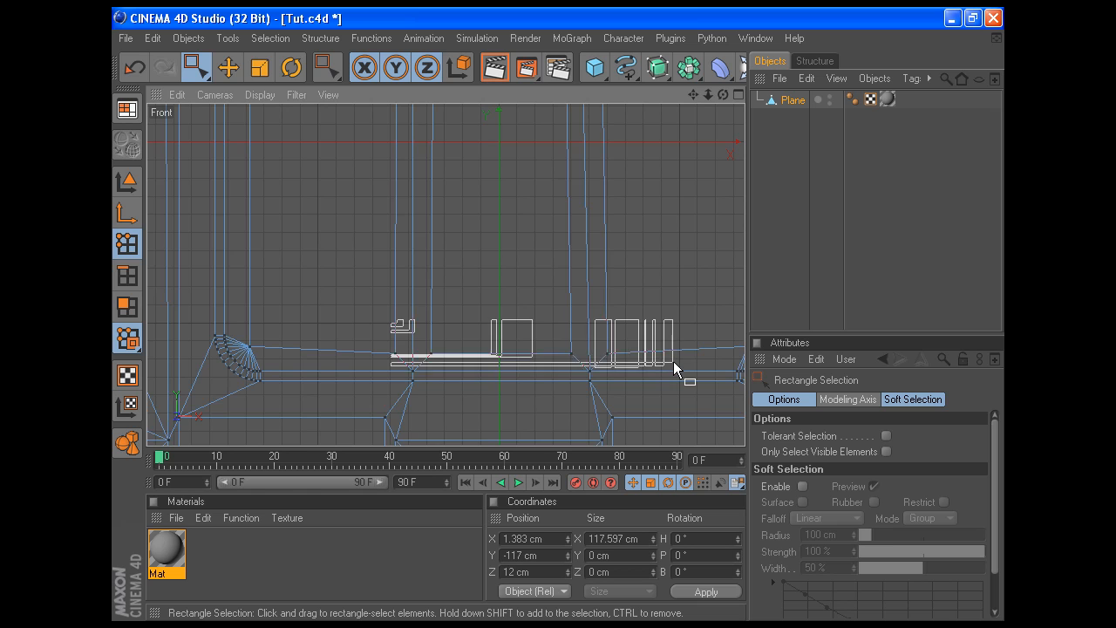
left_click(551, 538)
type("0")
left_click(704, 593)
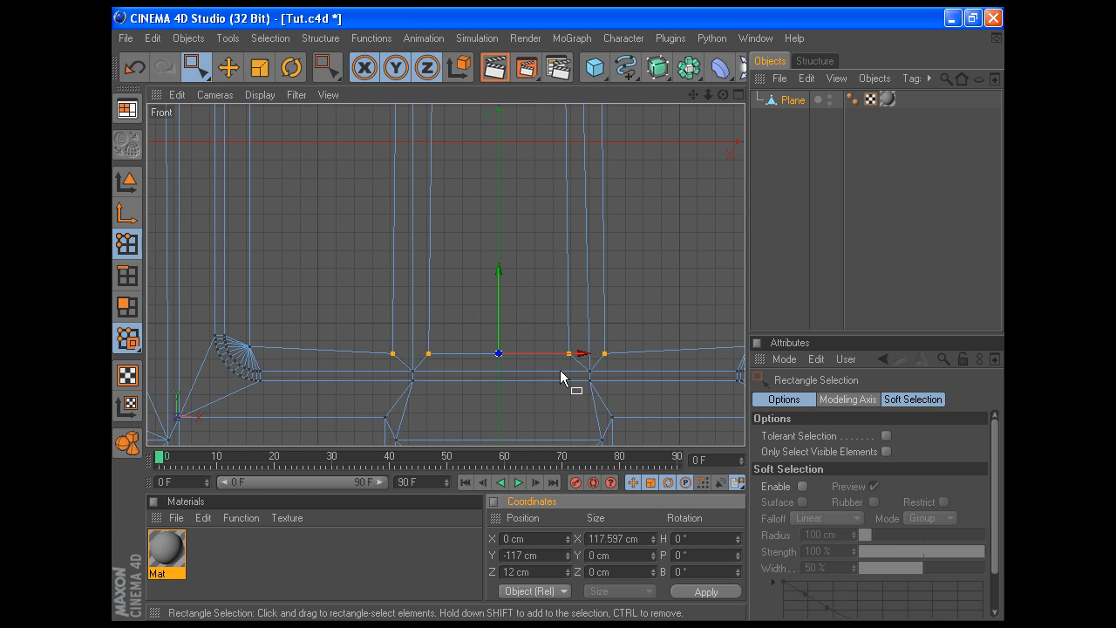
left_click(548, 556)
key("BackSpace")
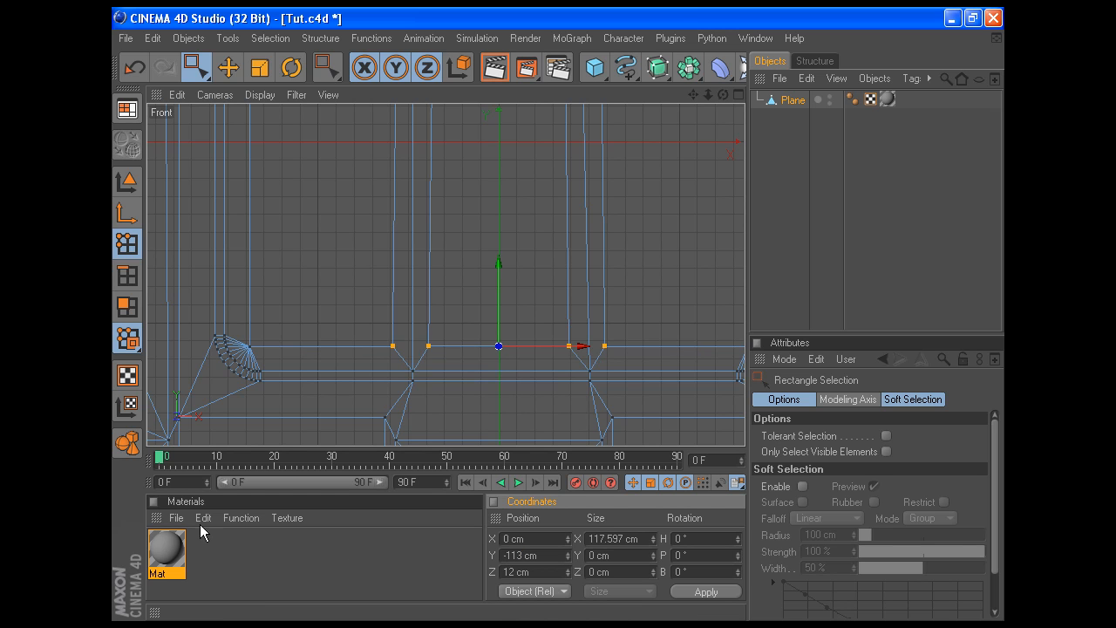
scroll(557, 278, "down", 1)
left_click_drag(694, 94, 704, 35)
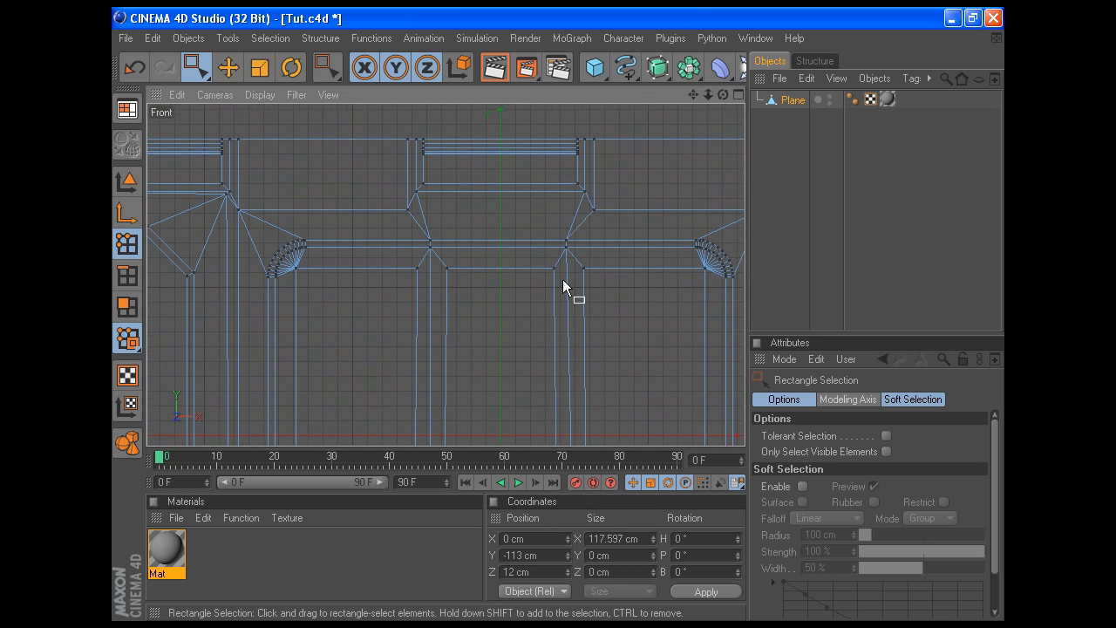
scroll(563, 279, "up", 3)
scroll(554, 279, "down", 3)
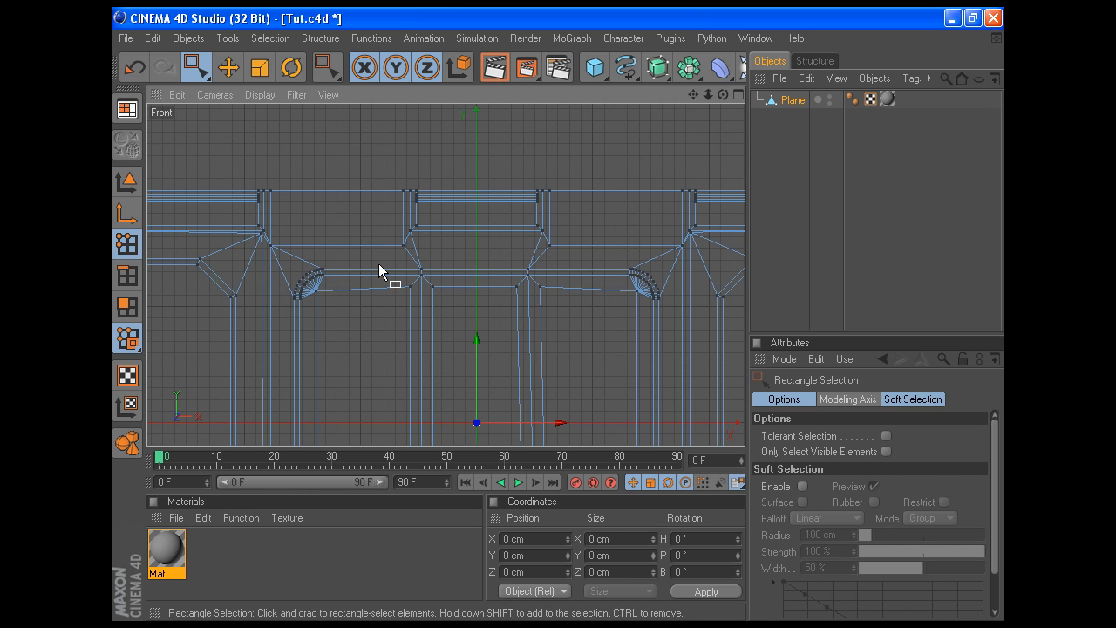
Flatten the six inner points along the recess's top edge, including both welded corners, with Y position 113 cm and Y size 0
left_click_drag(694, 94, 706, 167)
scroll(546, 246, "up", 3)
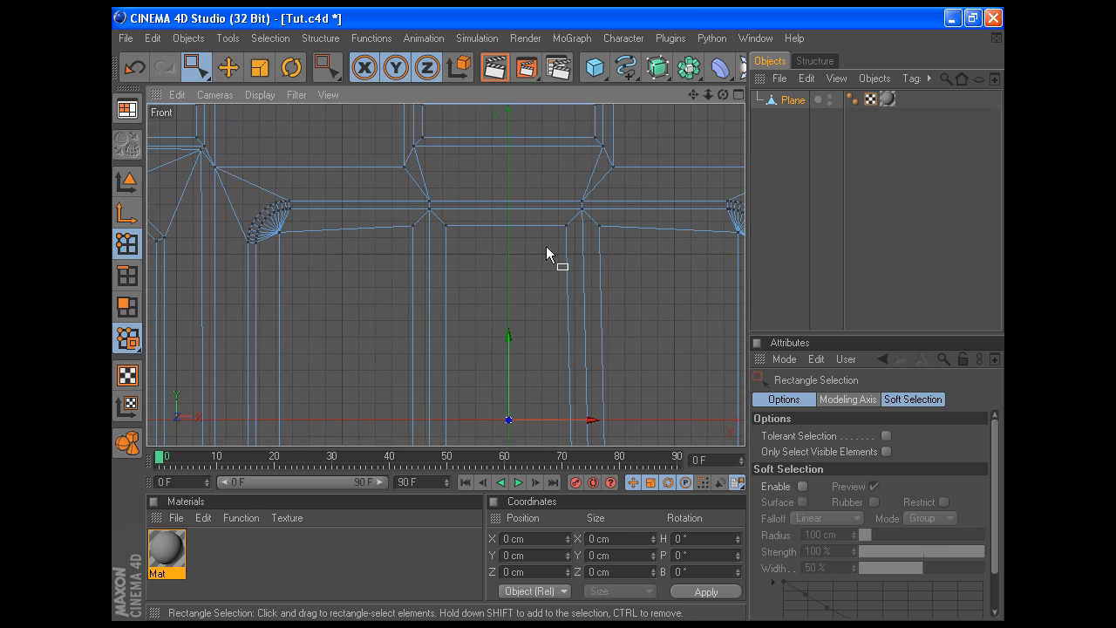
left_click_drag(693, 94, 224, 254)
left_click(712, 236, "shift")
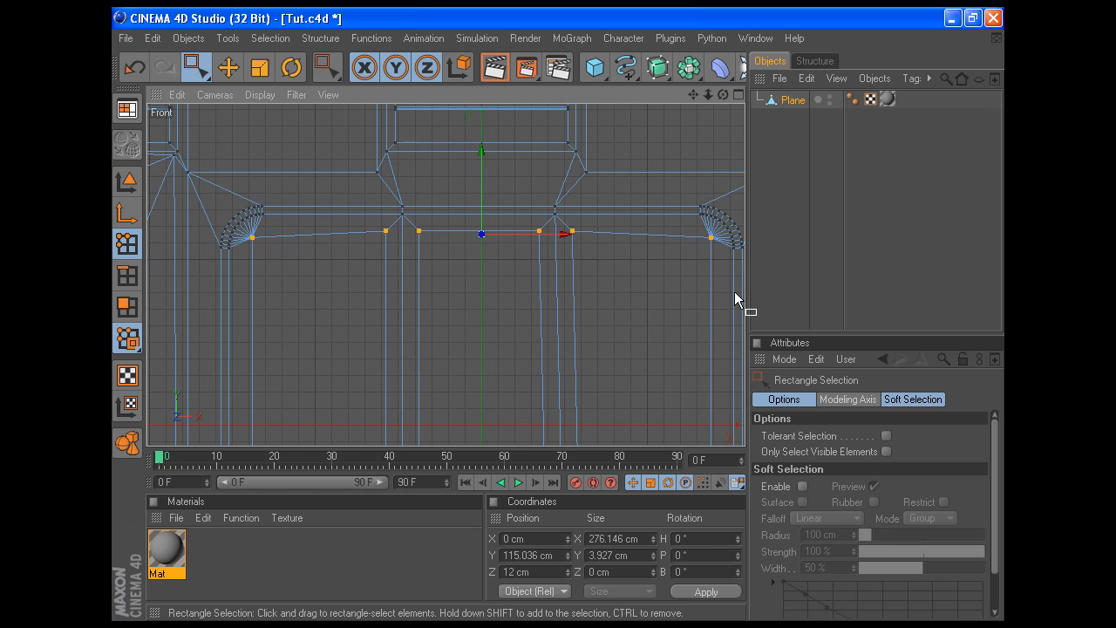
left_click(560, 559)
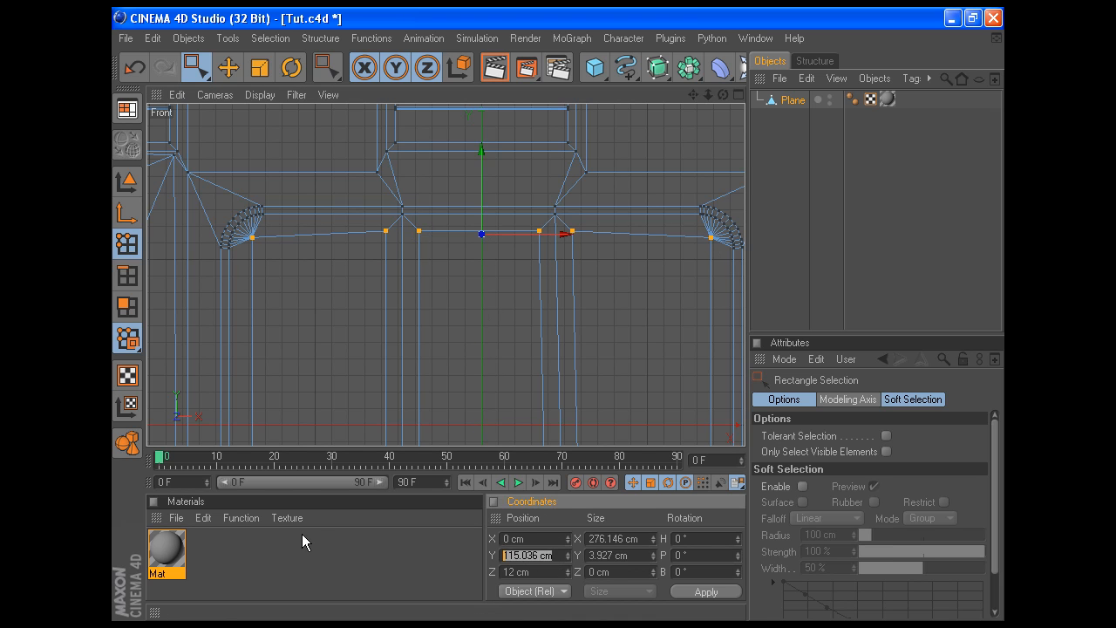
type("113")
left_click(636, 556)
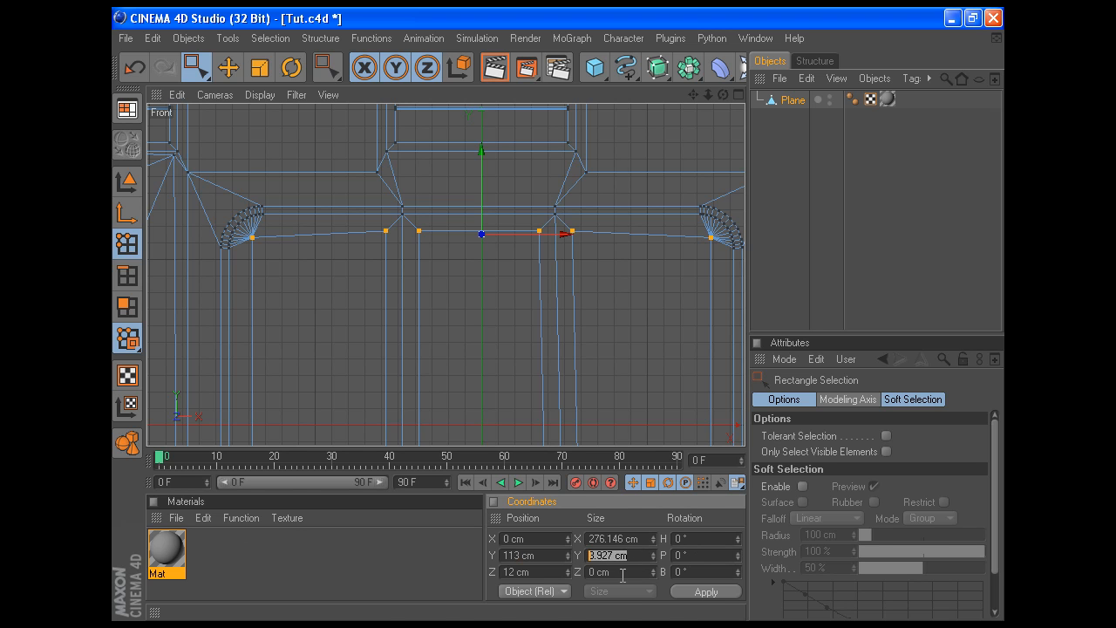
type("0")
left_click(717, 593)
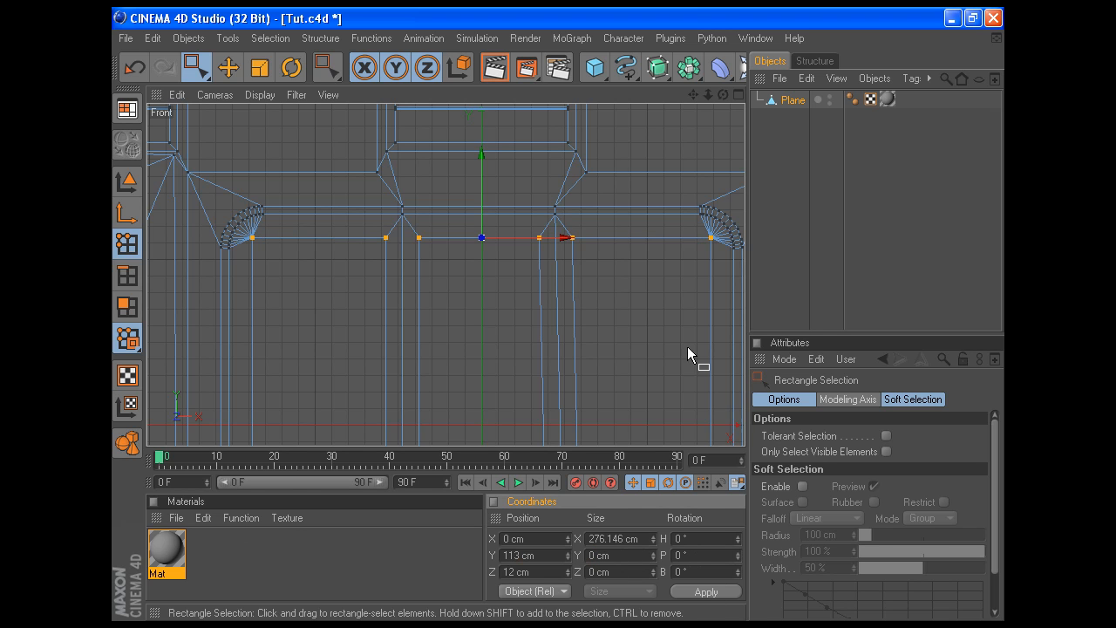
Flatten the six inner points along the recess's bottom edge, including both welded corners, with Y position -113 cm and Y size 0
left_click_drag(692, 96, 454, 283)
left_click_drag(250, 280, 717, 315)
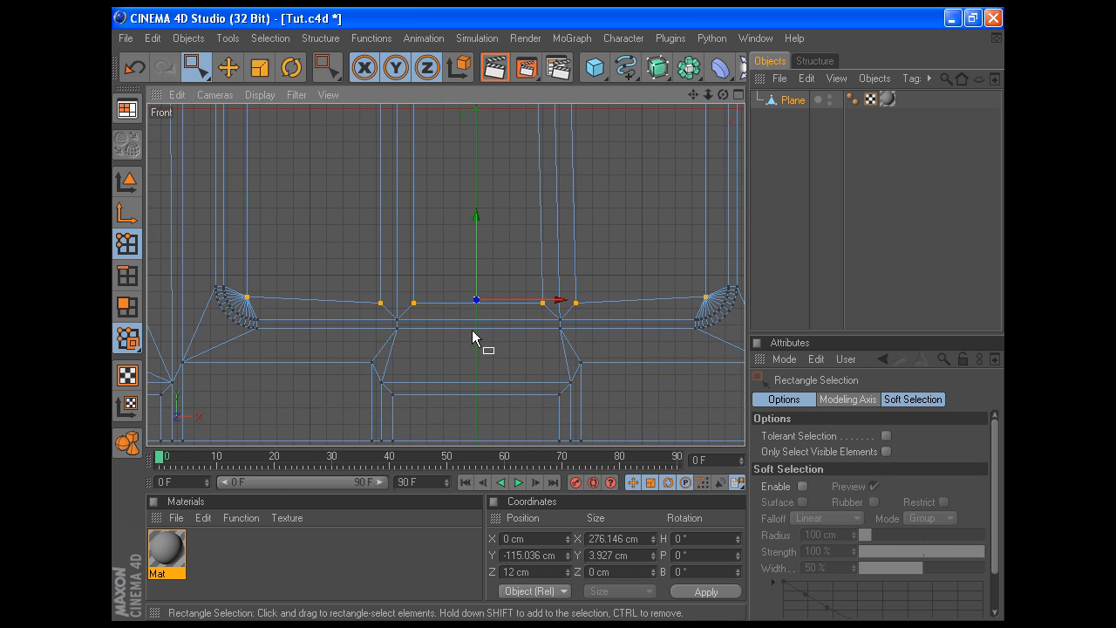
double_click(557, 556)
type("-113")
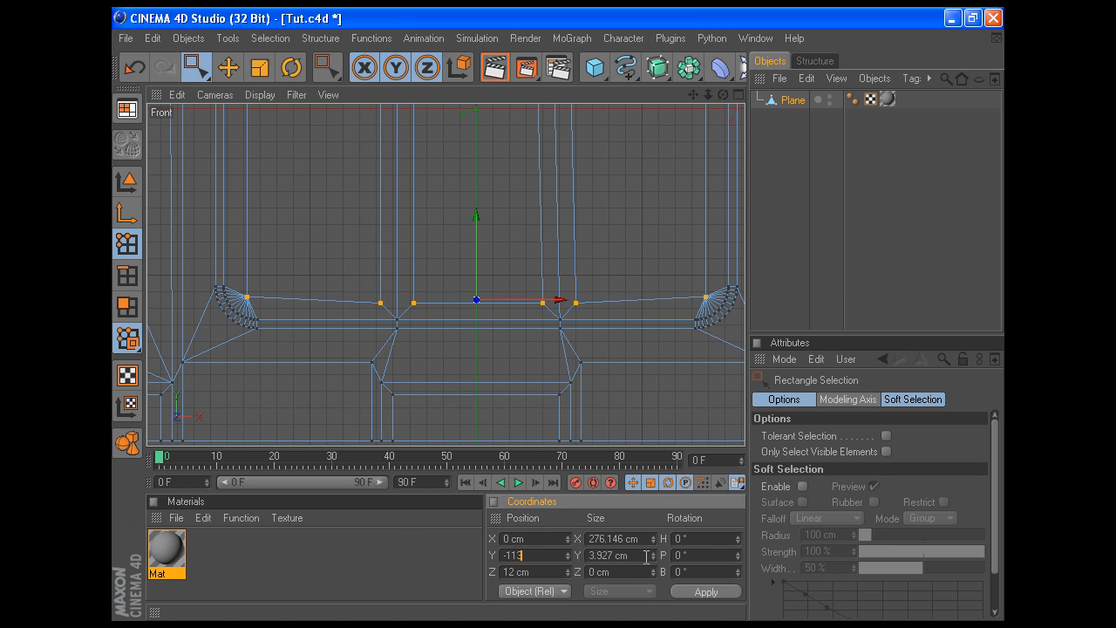
double_click(619, 556)
type("0")
left_click(707, 591)
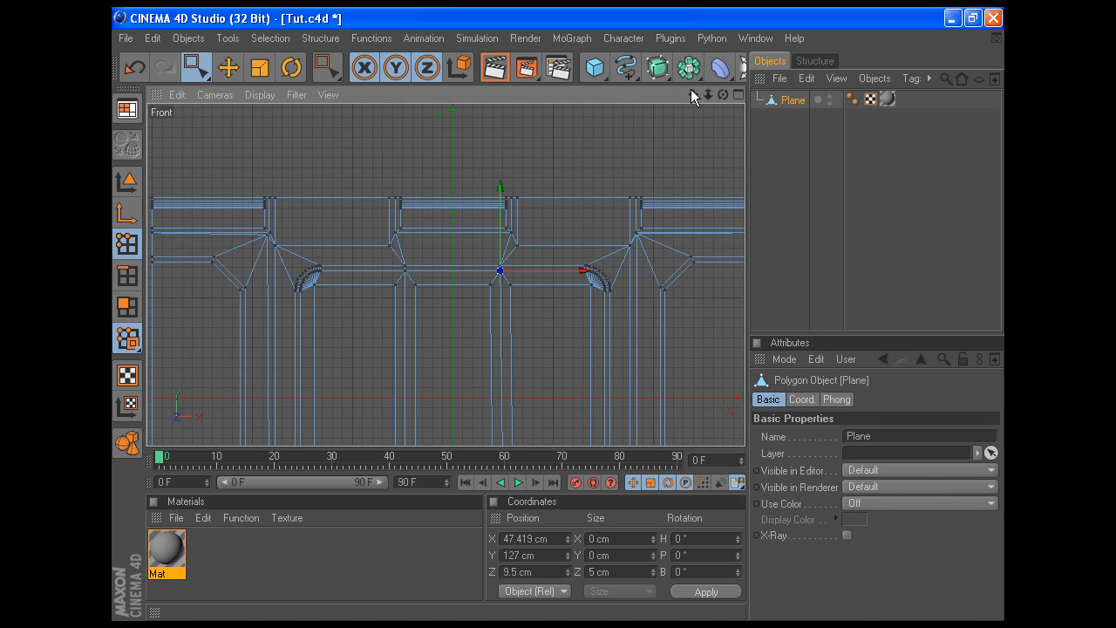
Select the four outer corner points of the inset panels and set their overall X size to 265 cm
left_click_drag(692, 90, 692, 88)
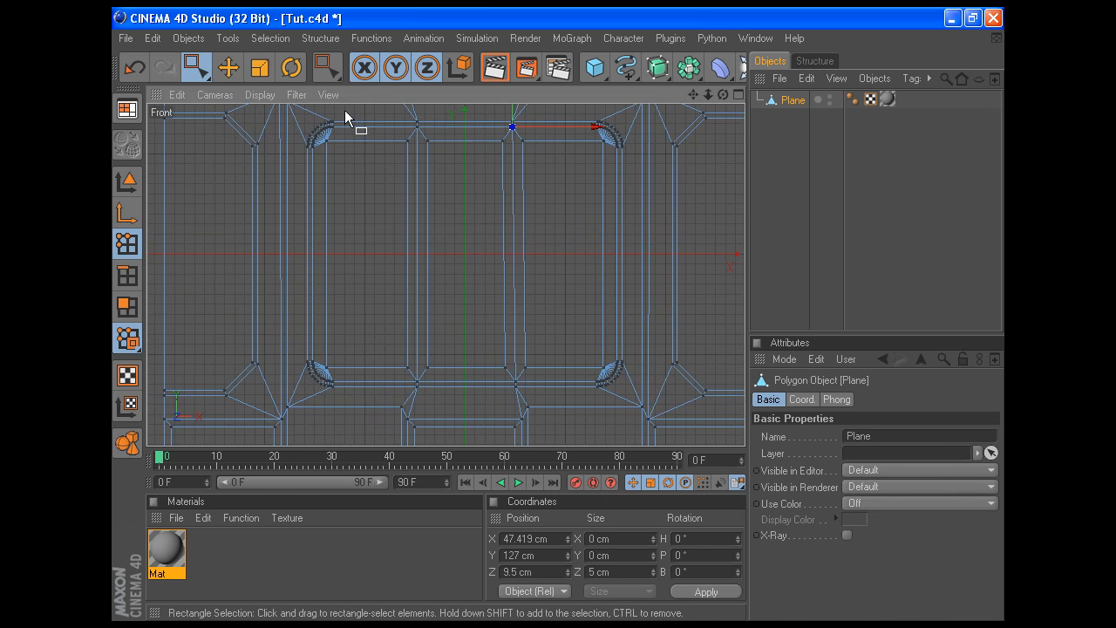
left_click_drag(319, 133, 338, 370)
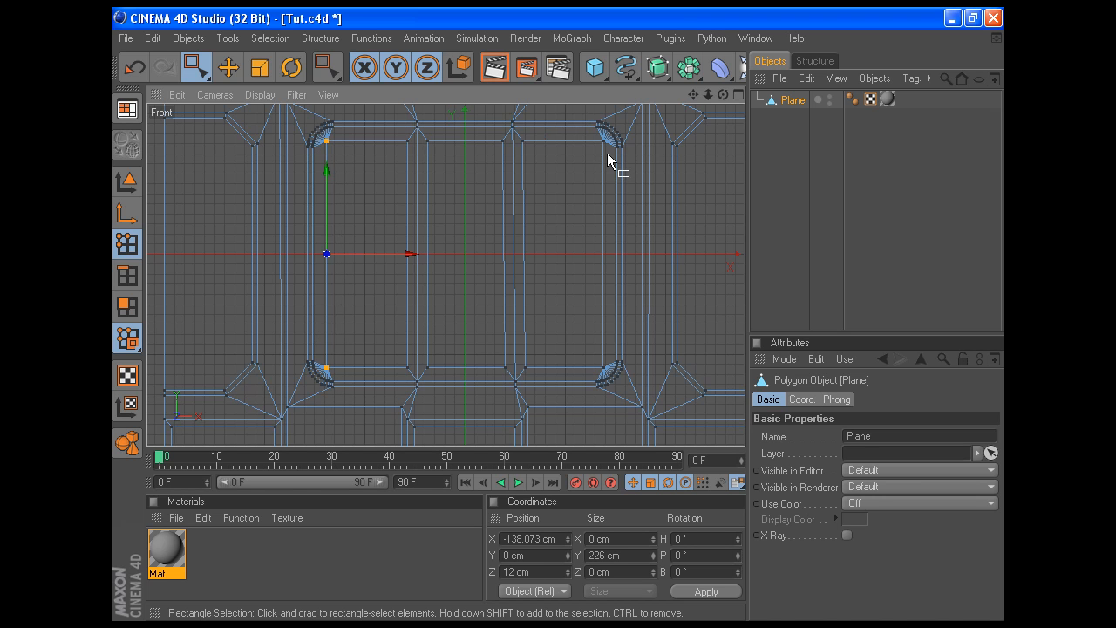
left_click_drag(624, 204, 609, 373, "shift")
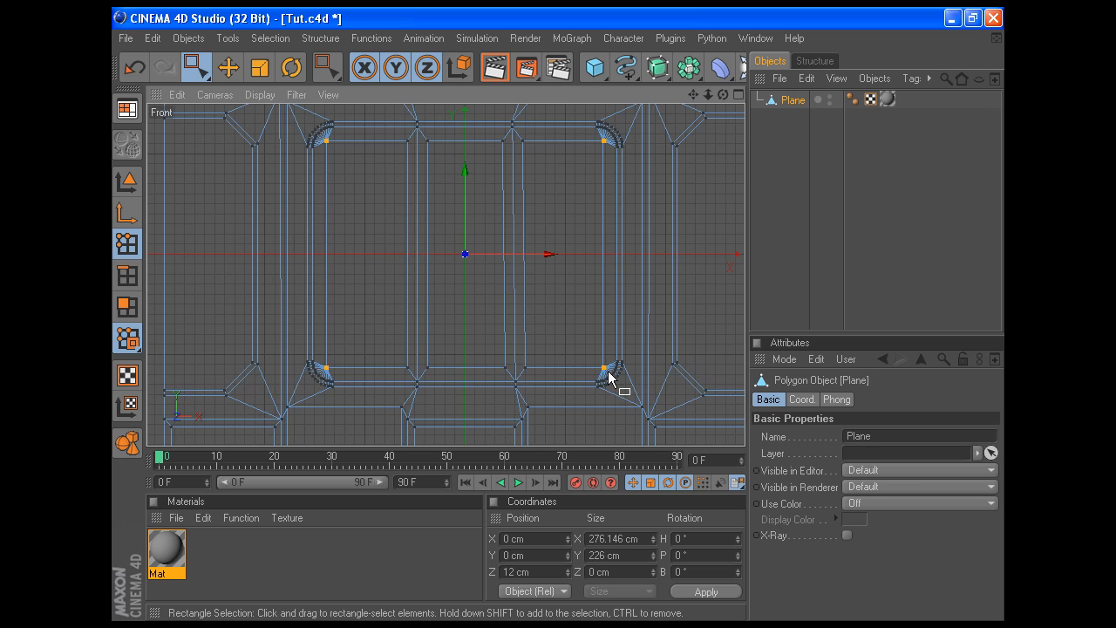
double_click(639, 538)
type("2")
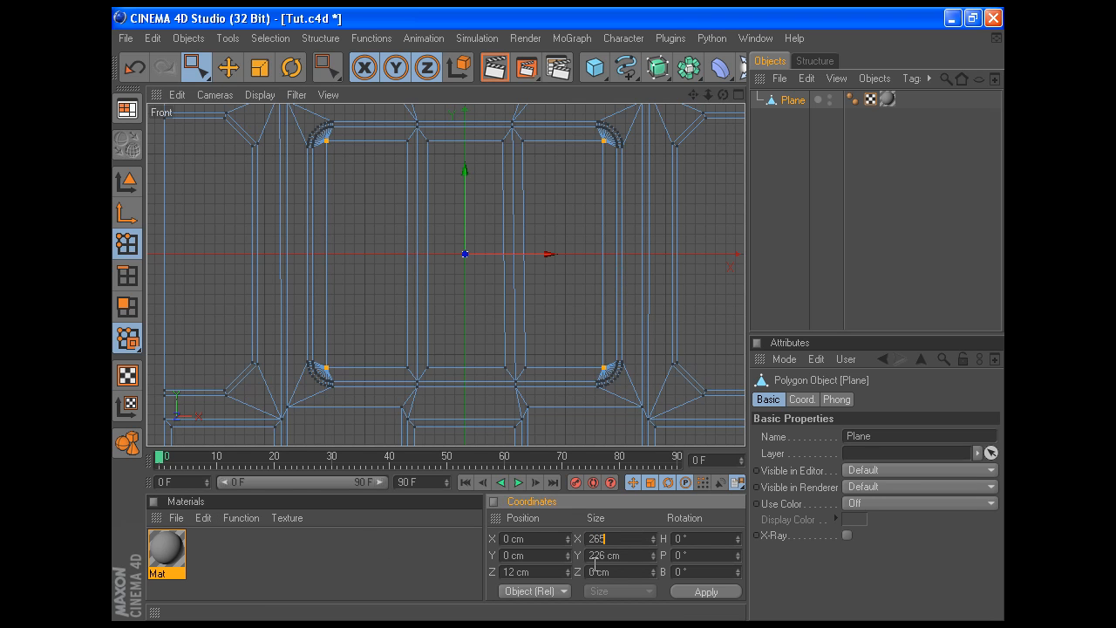
type("65")
left_click(705, 592)
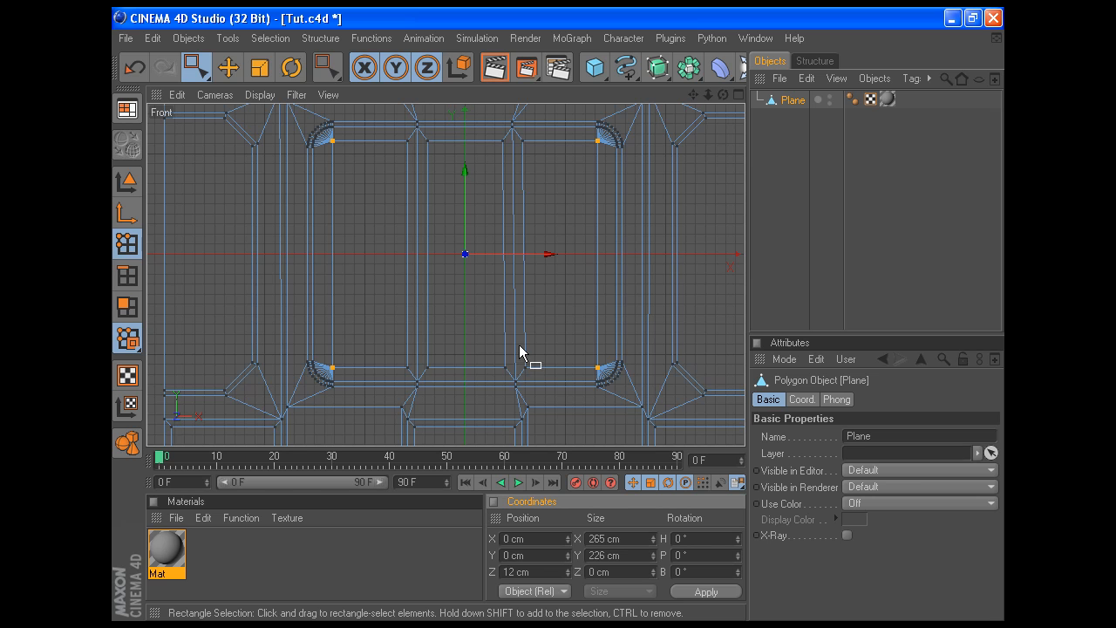
Switch to polygon editing with the Live Selection tool
left_click(127, 306)
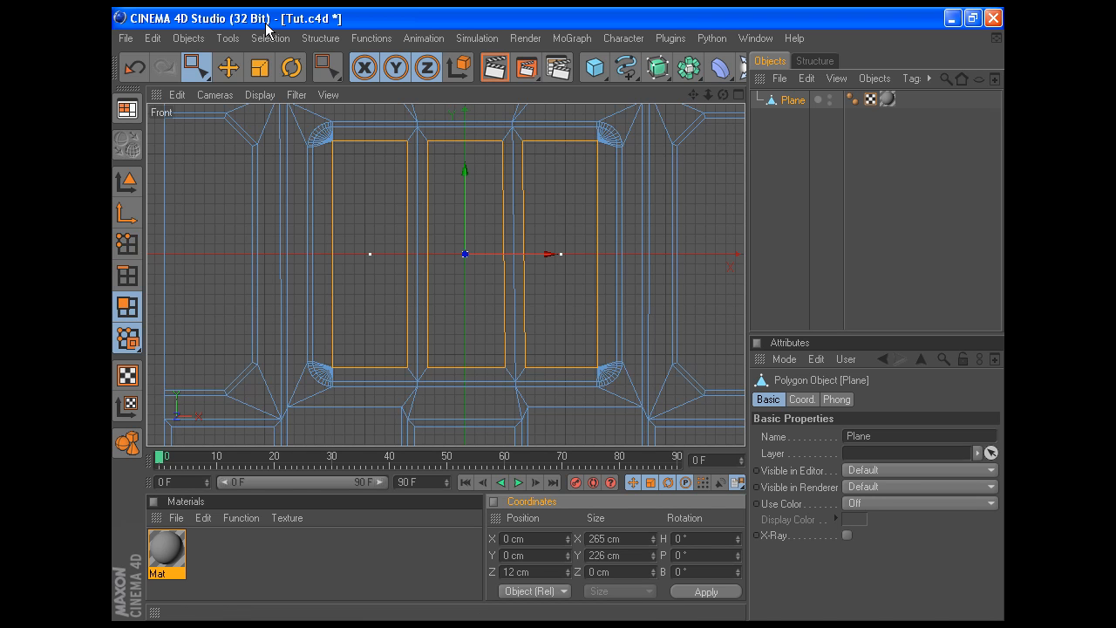
left_click(201, 70)
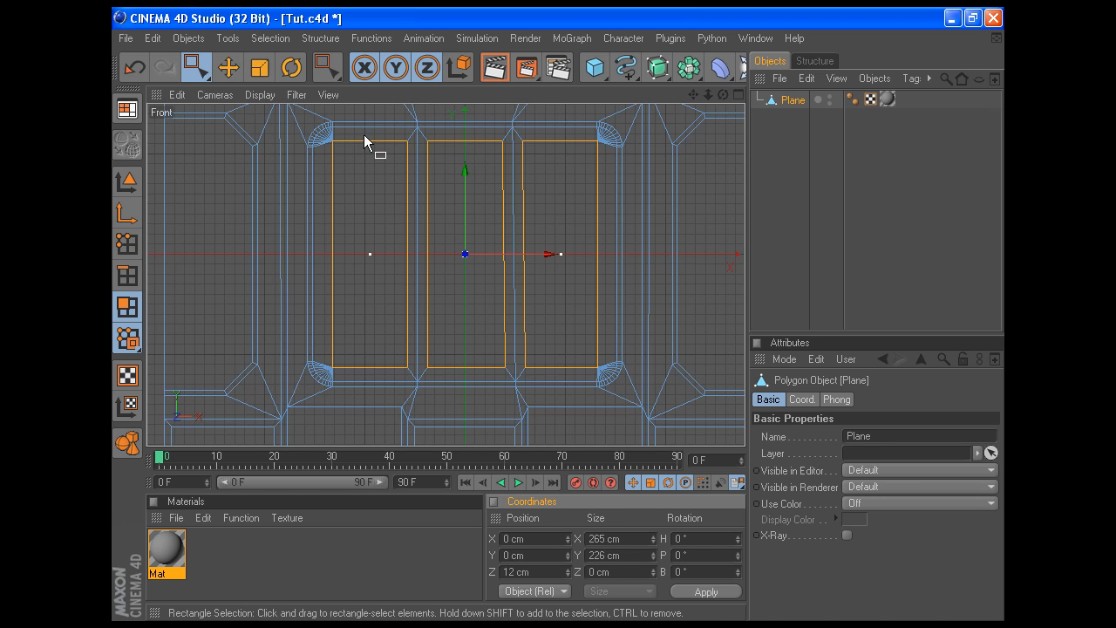
left_click_drag(216, 77, 222, 84)
left_click(317, 159)
left_click_drag(320, 133, 338, 133)
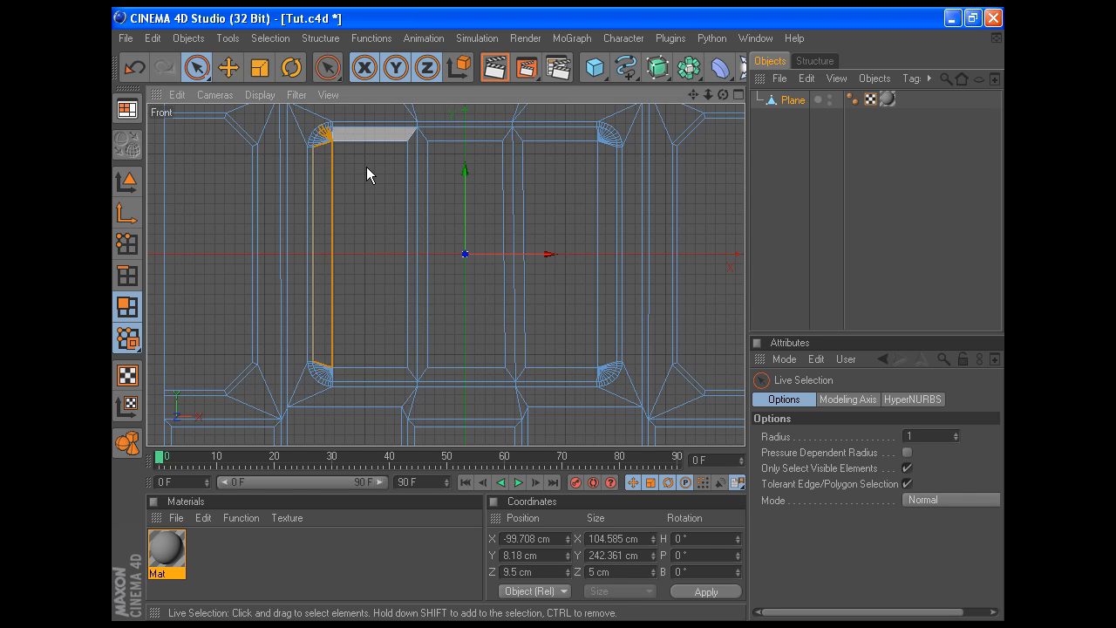
right_click_drag(367, 167, 461, 147, "alt")
left_click_drag(693, 94, 739, 176)
key("ctrl+z")
key("ctrl+z")
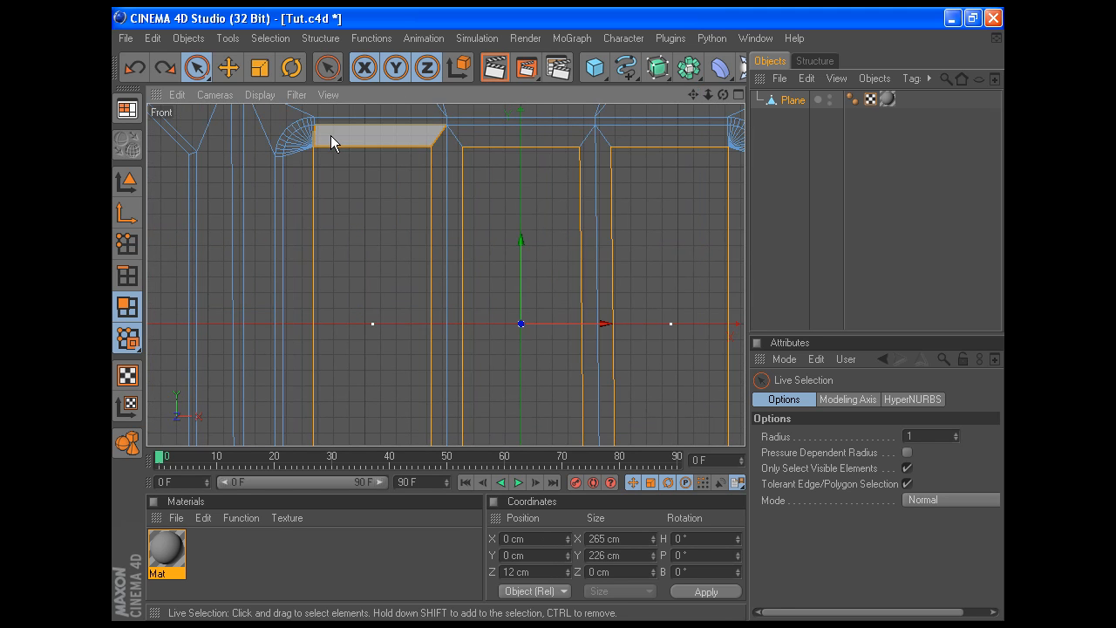
Select the fan polygons in all four inner corners of the recess with their adjoining border strips and melt them
mouse_move(318, 135)
left_mouse_down()
mouse_move(295, 146)
mouse_move(293, 169)
left_mouse_up()
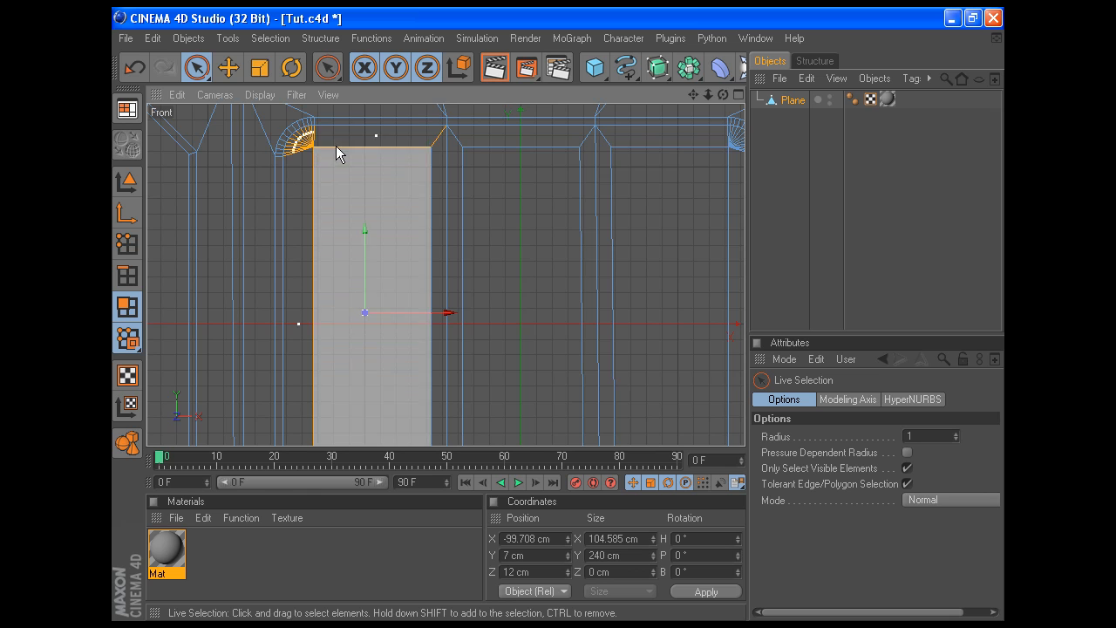
left_click_drag(690, 94, 679, 0)
mouse_move(293, 299)
left_mouse_down()
mouse_move(289, 311)
mouse_move(311, 317)
mouse_move(374, 312)
left_mouse_up()
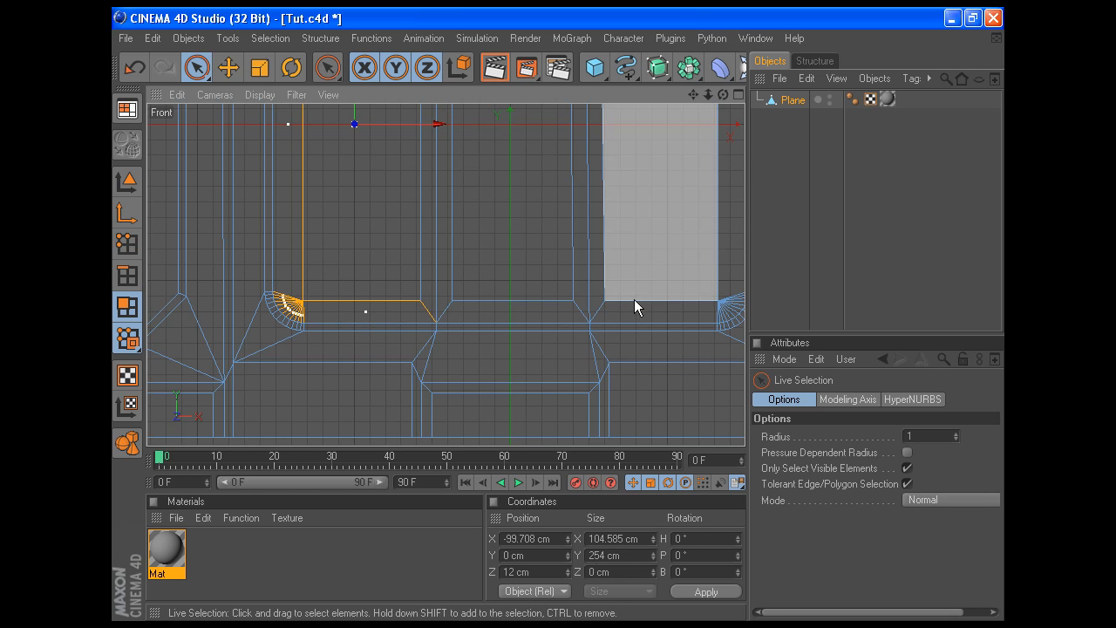
left_click_drag(693, 93, 558, 28)
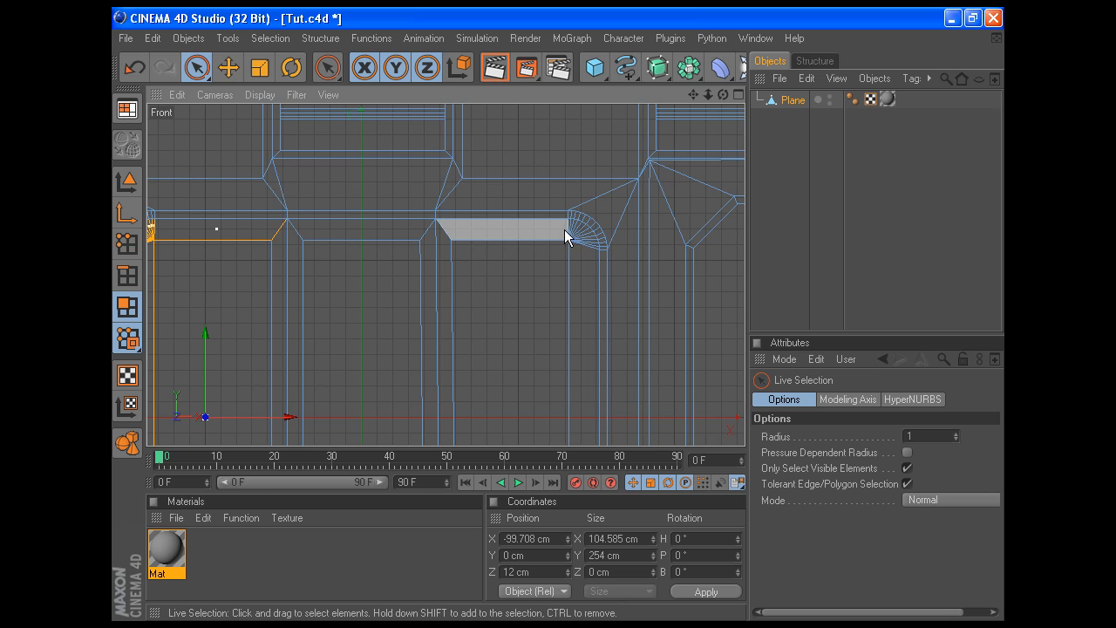
left_click_drag(575, 232, 579, 254, "shift")
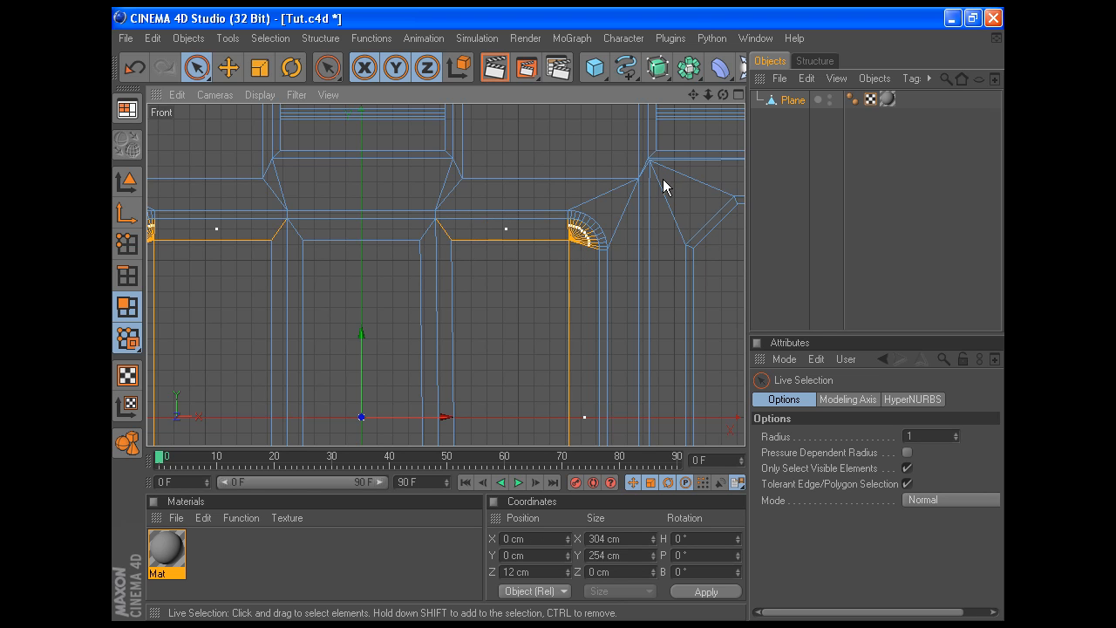
left_click_drag(694, 94, 667, 0)
mouse_move(528, 386)
left_mouse_down("shift")
mouse_move(561, 367)
mouse_move(578, 382)
left_mouse_up("shift")
right_click(428, 328)
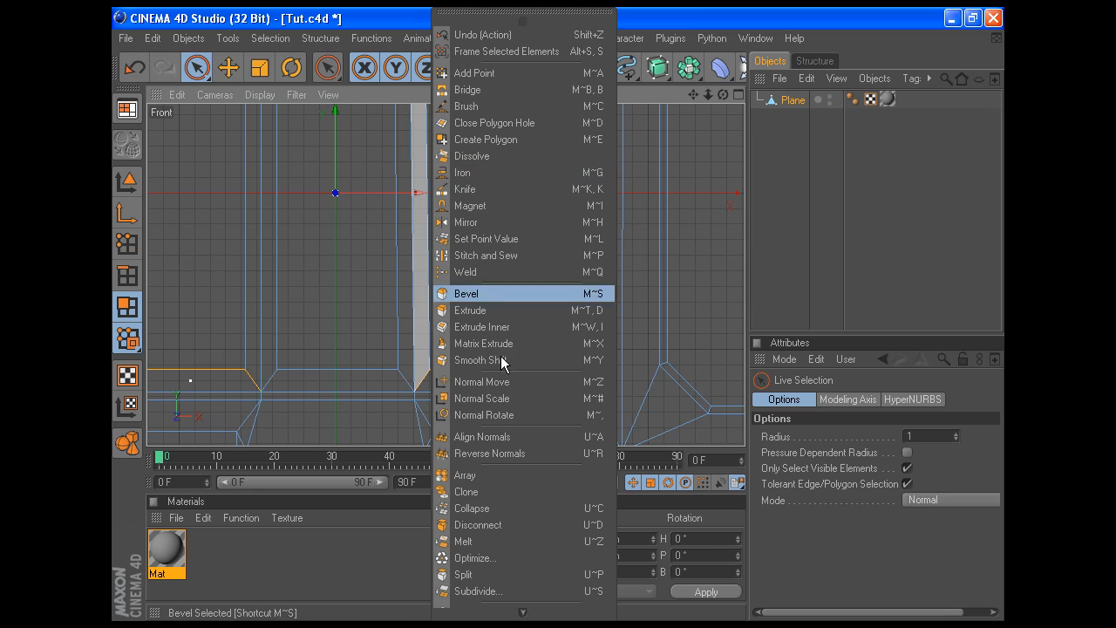
left_click(476, 541)
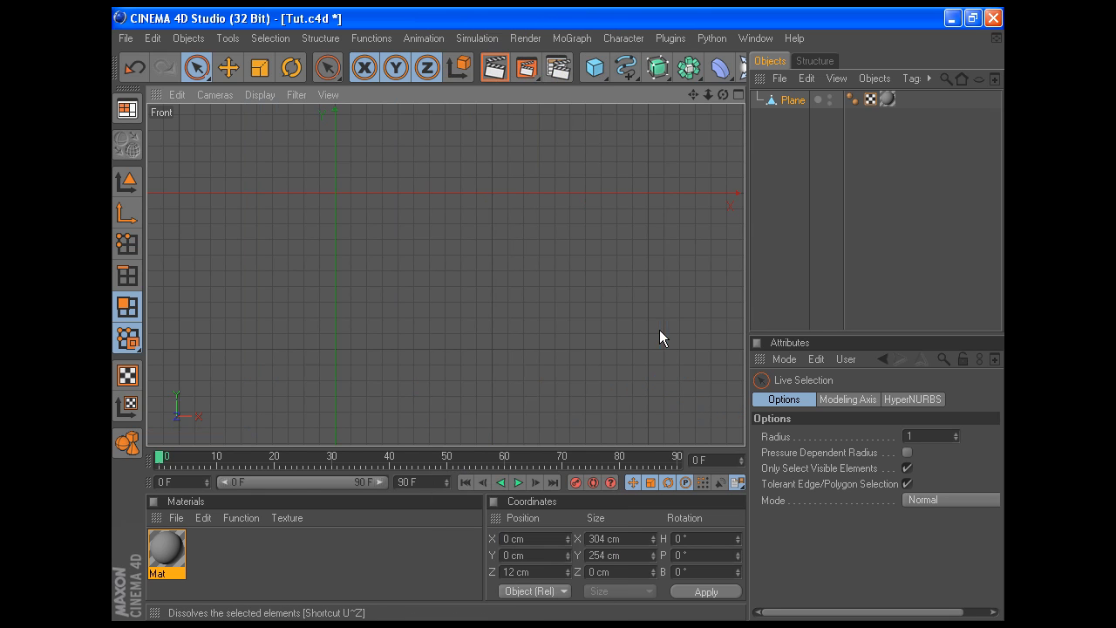
Melt the leftover polygons at the recess's lower-right inner corner with the adjoining border strips, deselect the plane and save the scene
scroll(621, 230, "down", 2)
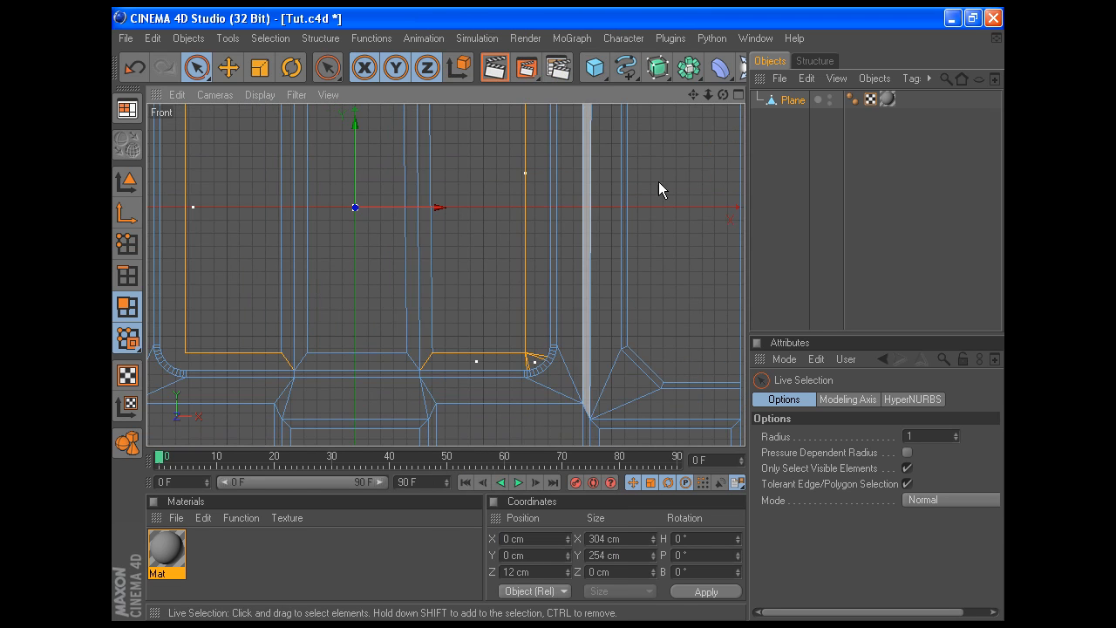
left_click_drag(694, 94, 667, 27)
scroll(544, 305, "up", 2)
left_click(522, 283)
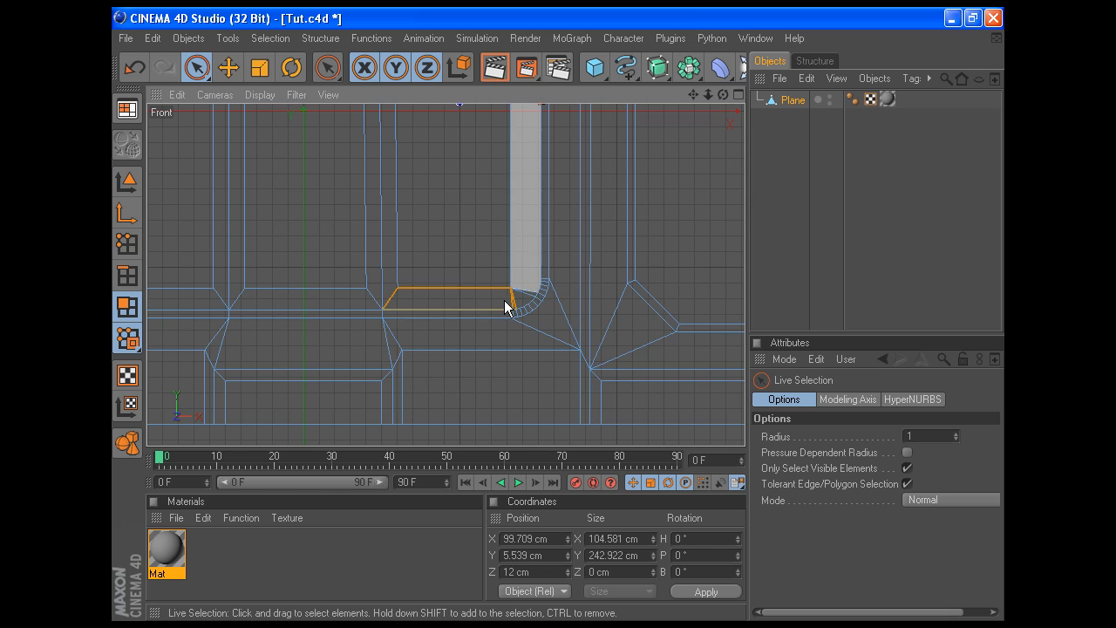
right_click(536, 270)
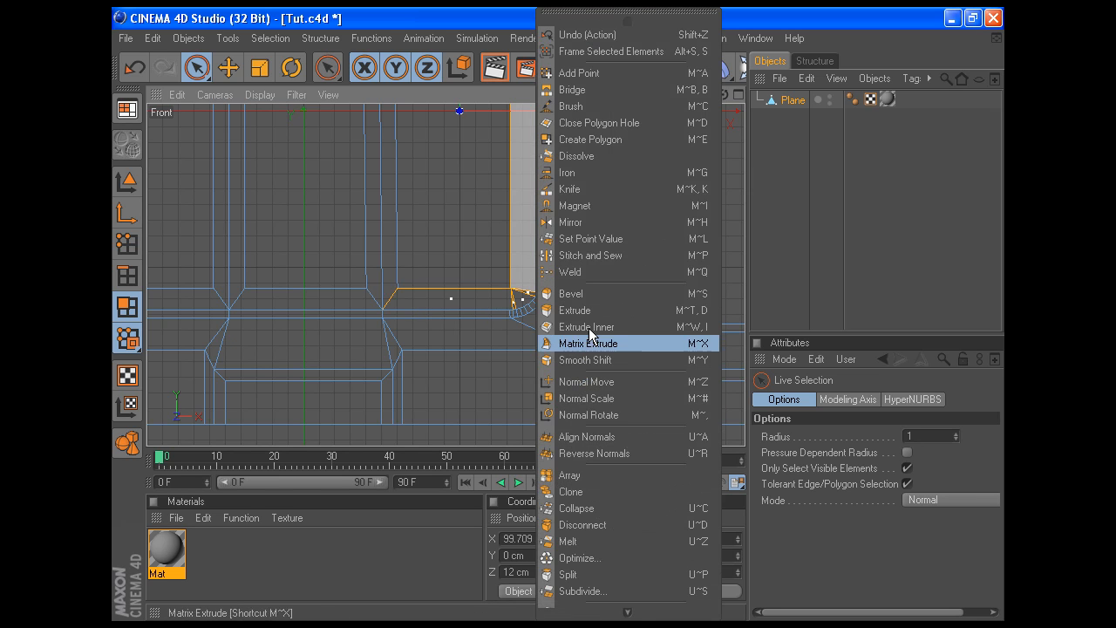
left_click(575, 542)
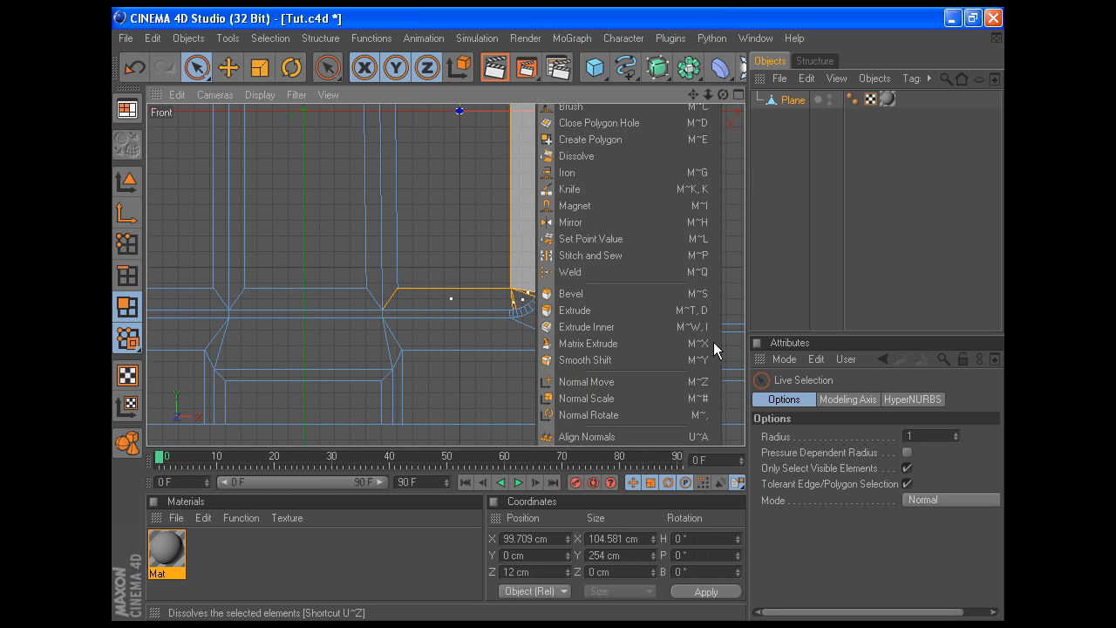
left_click(787, 231)
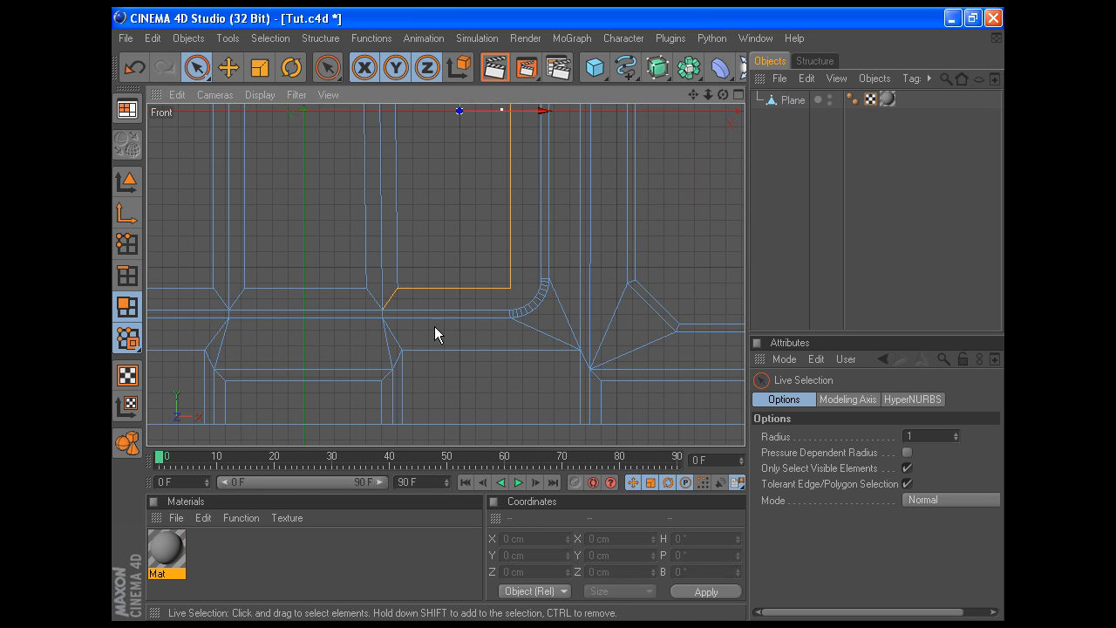
left_click(125, 39)
left_click(171, 177)
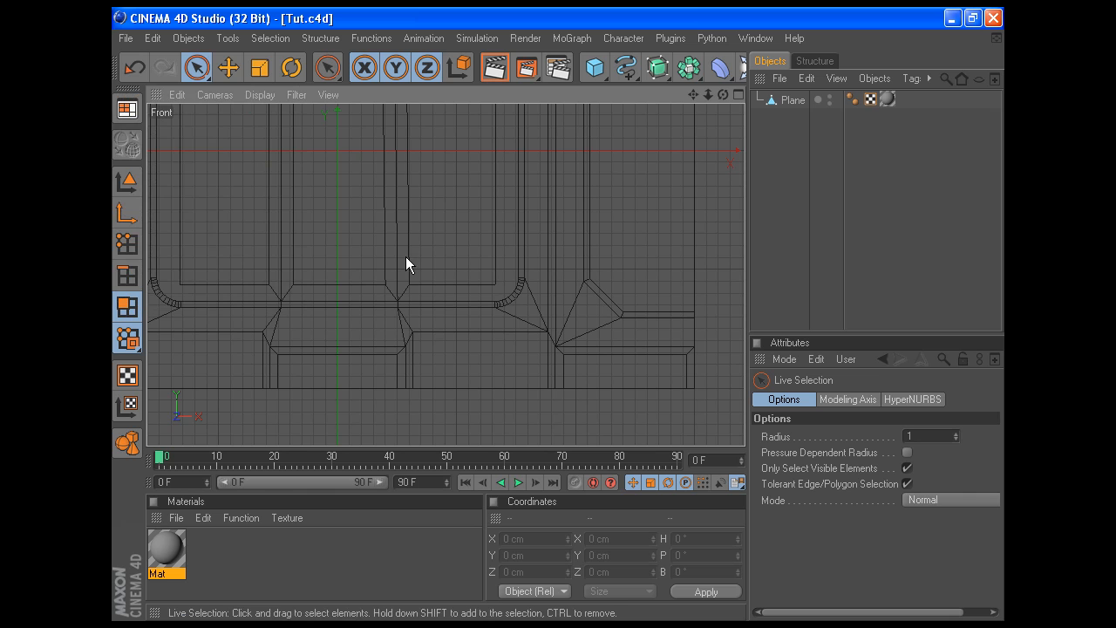
Select all twelve corner points of the three inset panels and bevel them with subdivision 0 and an inner offset of 10 cm
left_click(819, 98)
left_click(125, 245)
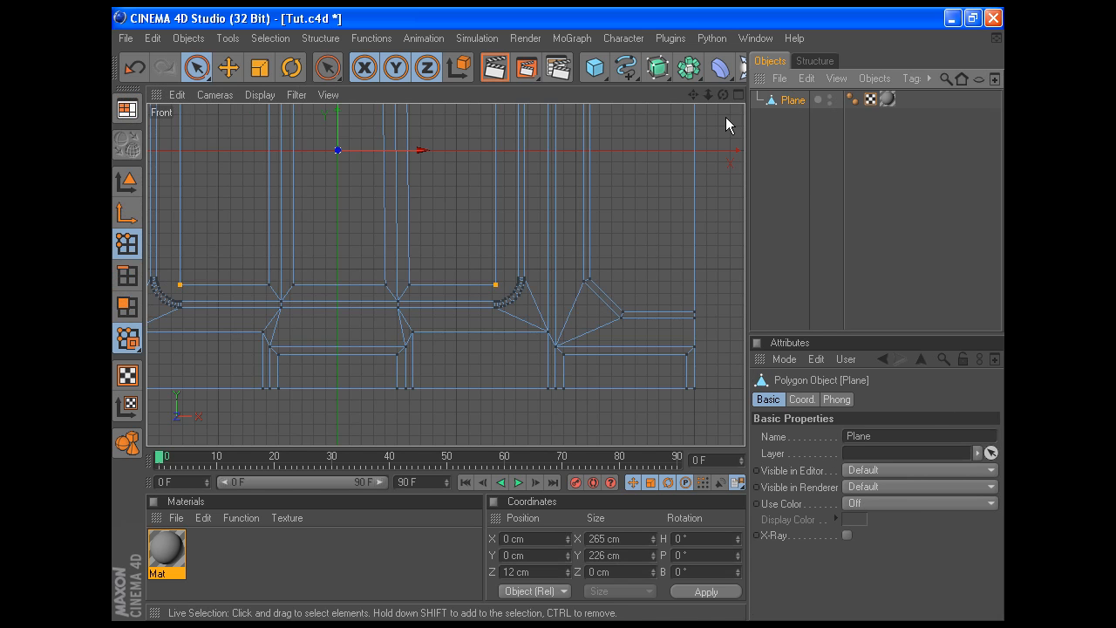
left_click_drag(694, 94, 714, 118)
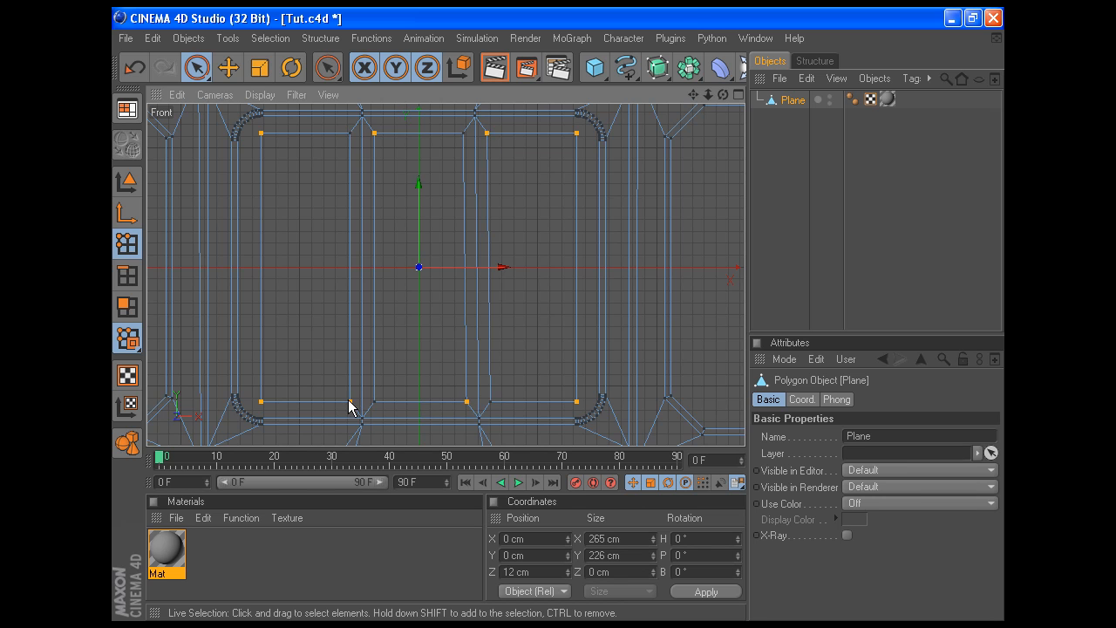
right_click(544, 209)
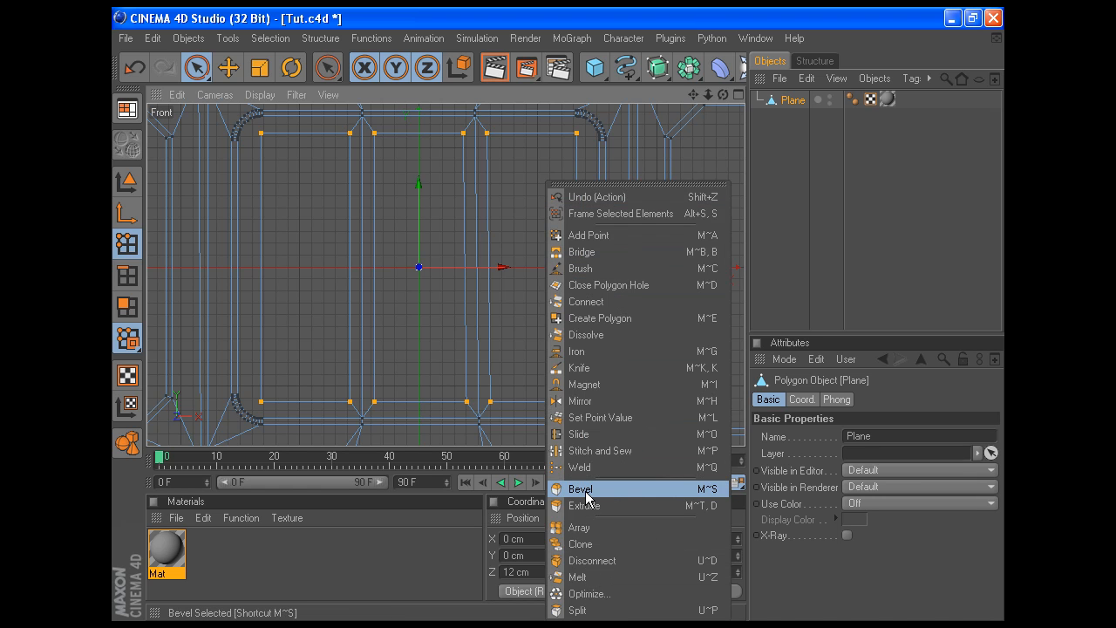
left_click(580, 489)
double_click(856, 486)
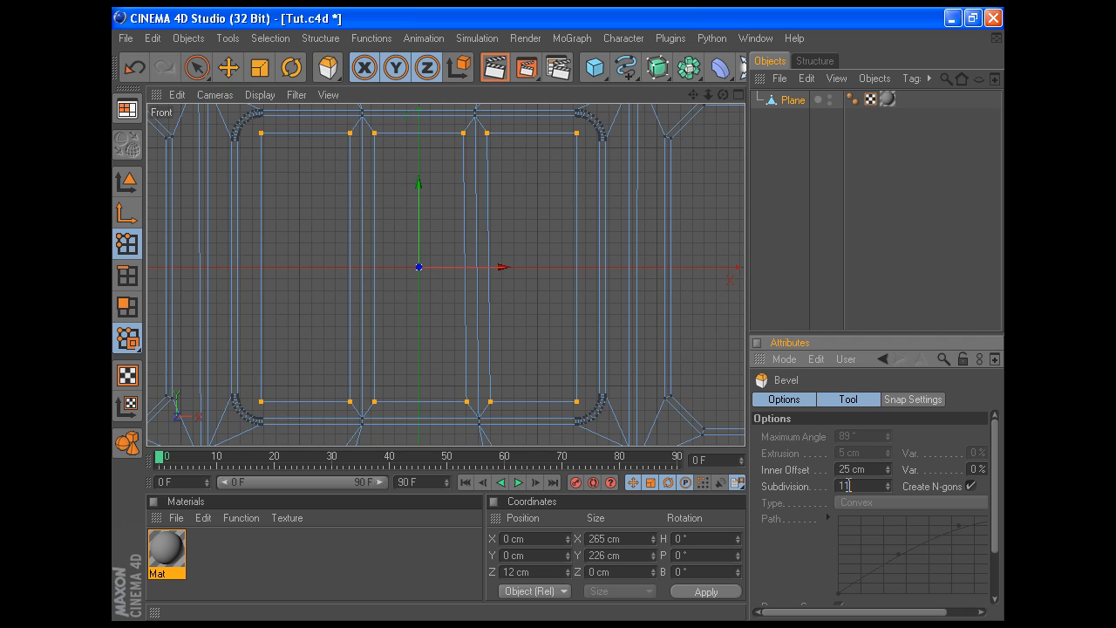
type("0")
double_click(870, 474)
type("10")
key("Return")
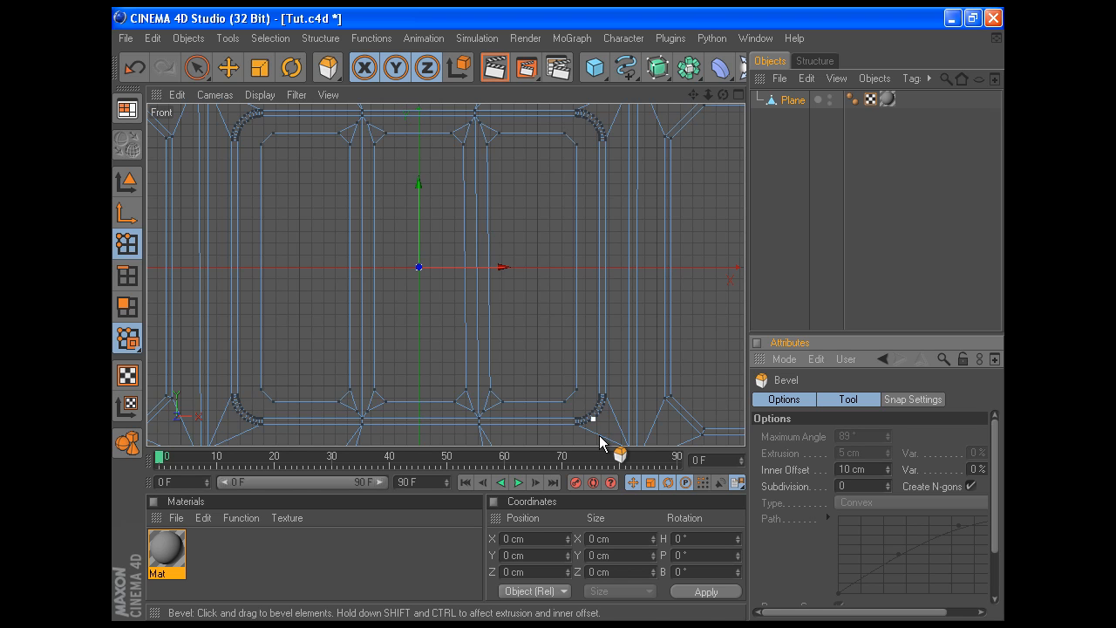
In the perspective view, weld the two bevel points flanking the right divider's upper end onto the divider's top point
left_click(739, 94)
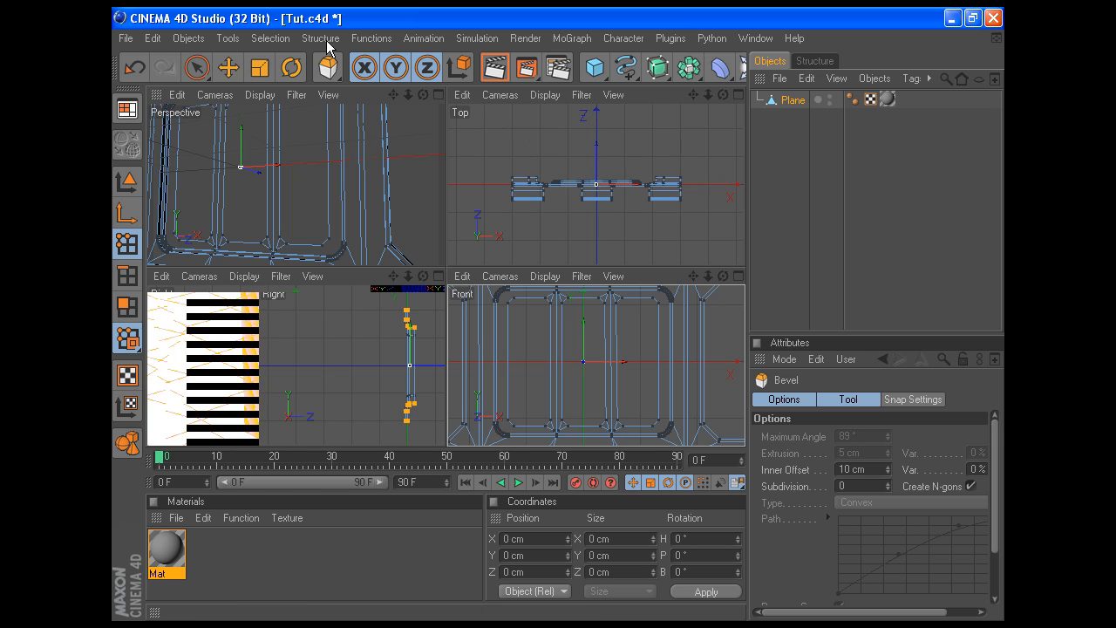
left_click(440, 94)
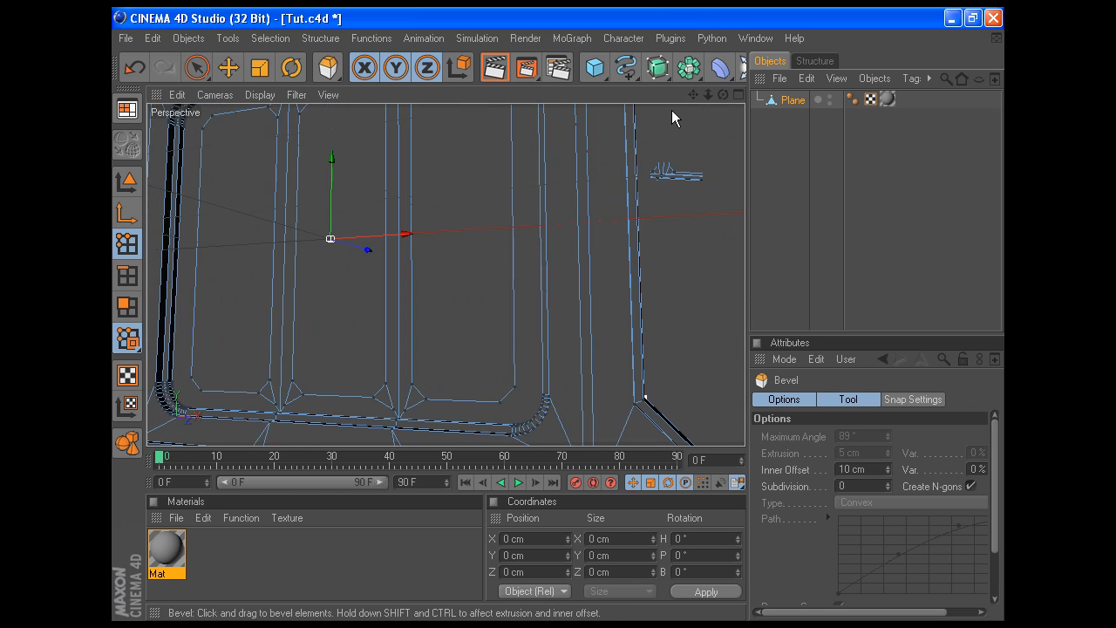
left_click_drag(694, 94, 796, 243)
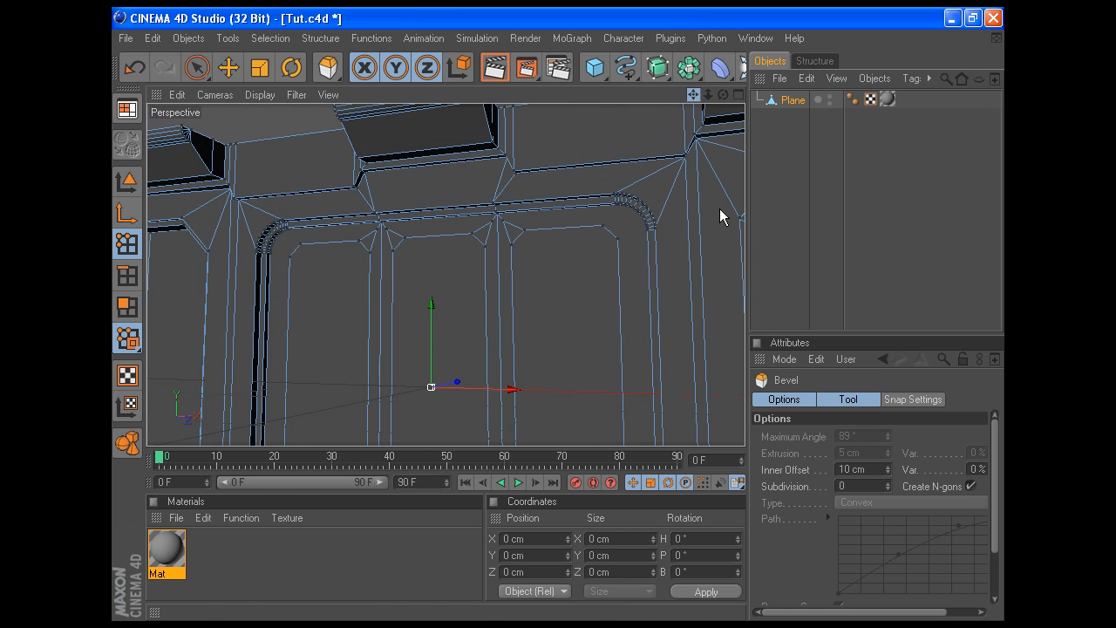
scroll(464, 216, "up", 5)
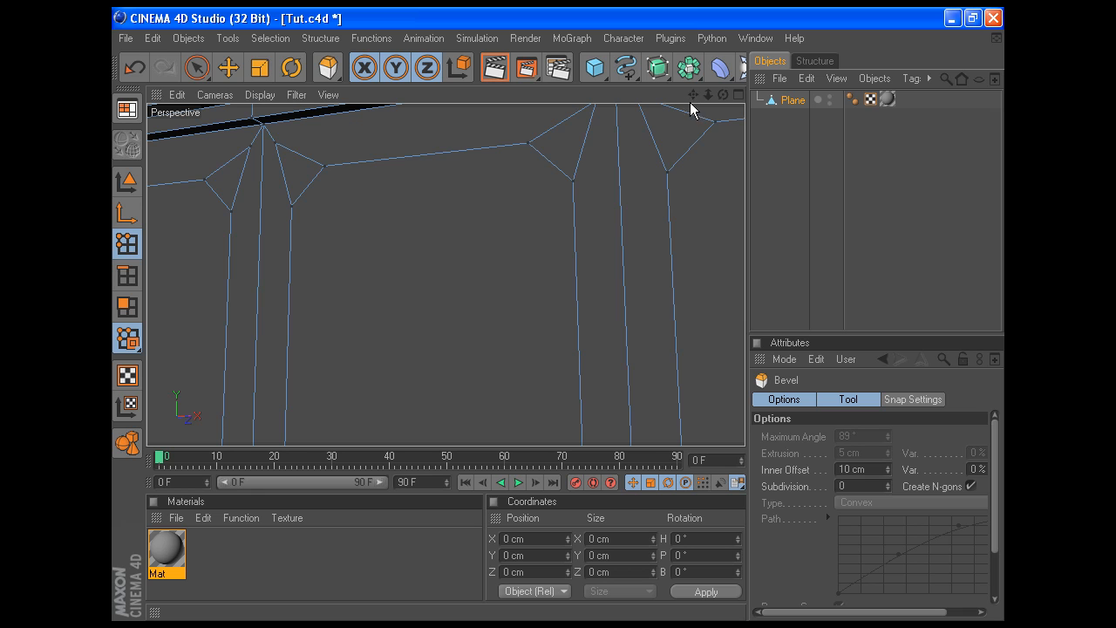
left_click_drag(691, 95, 688, 117)
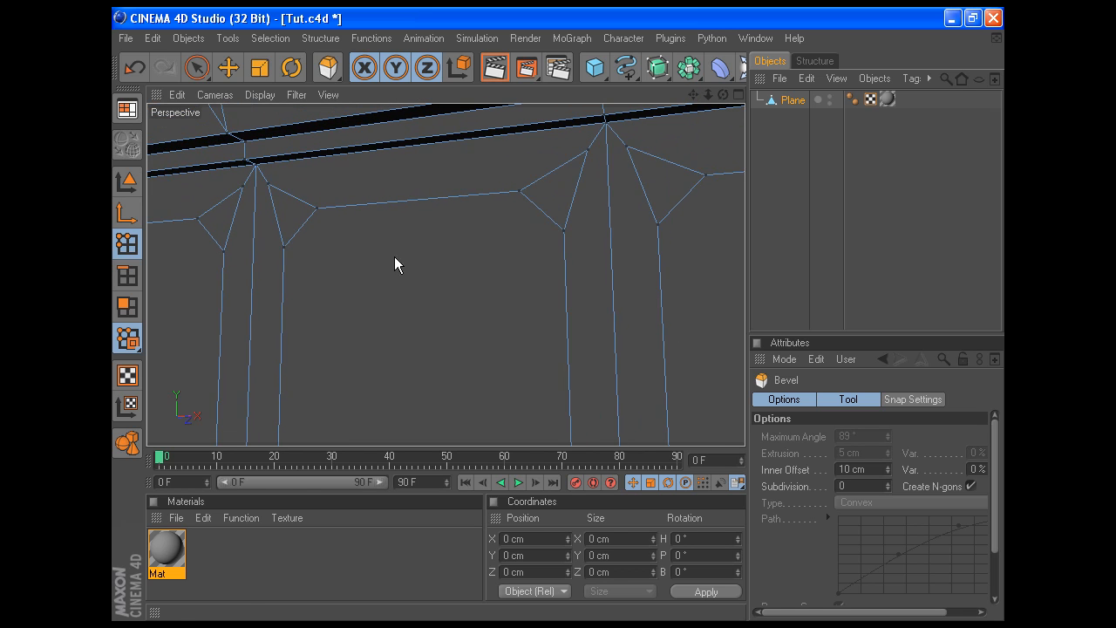
left_click(197, 67)
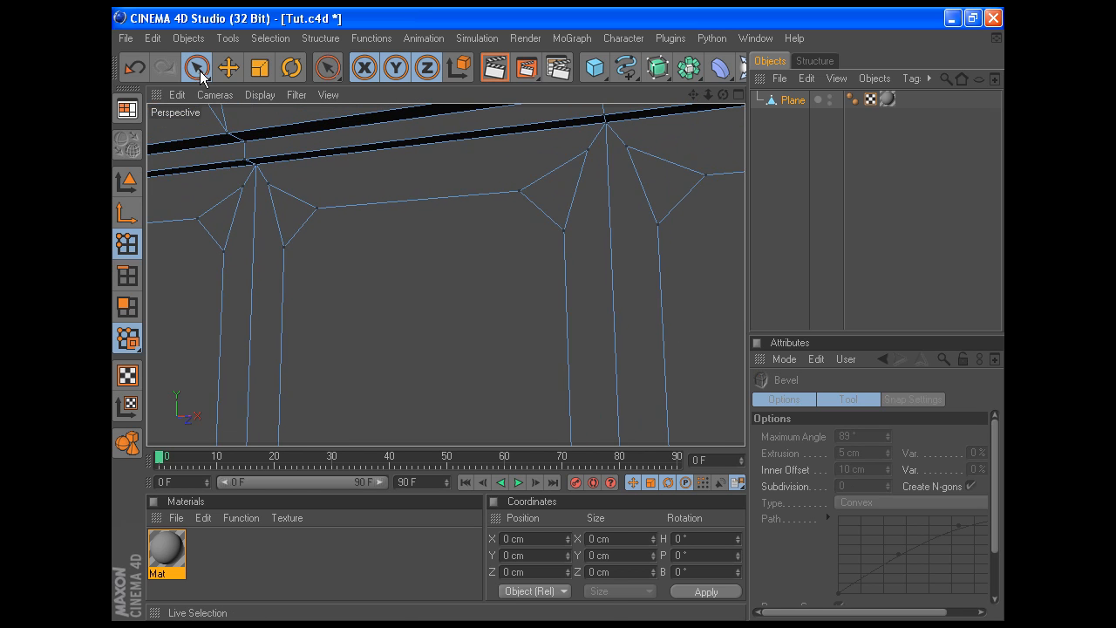
left_click(626, 145)
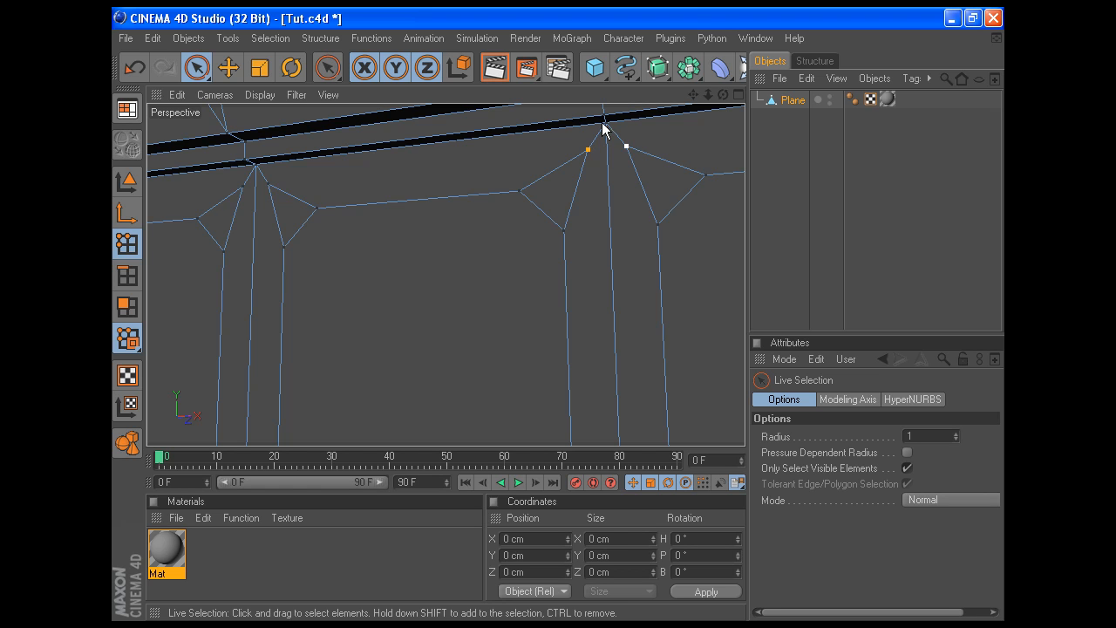
right_click(675, 153)
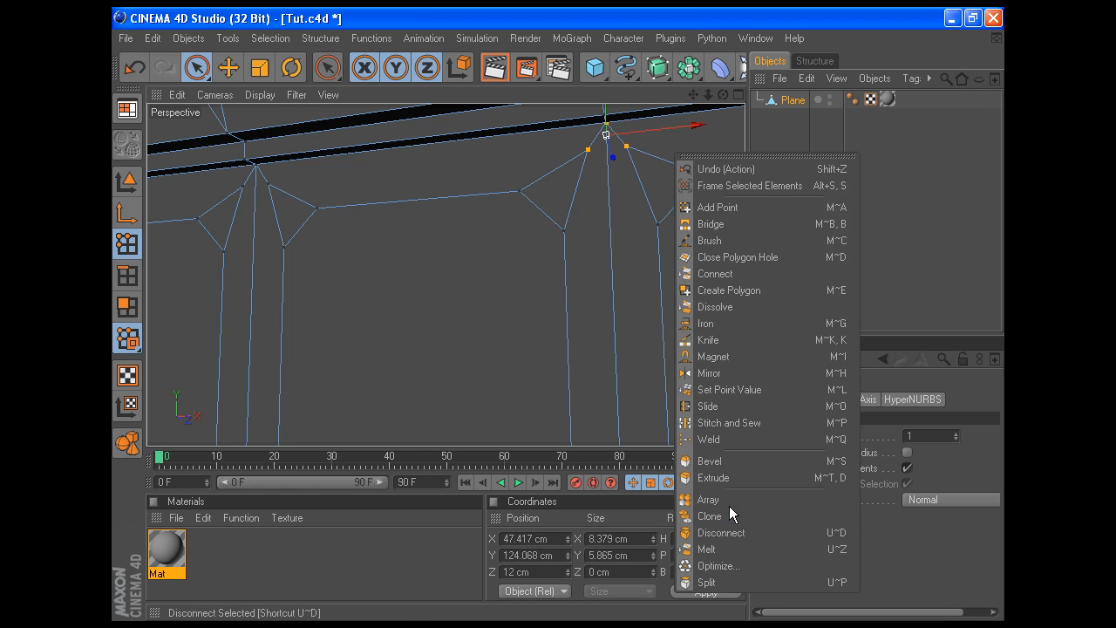
left_click(723, 440)
left_click(607, 131)
key("space")
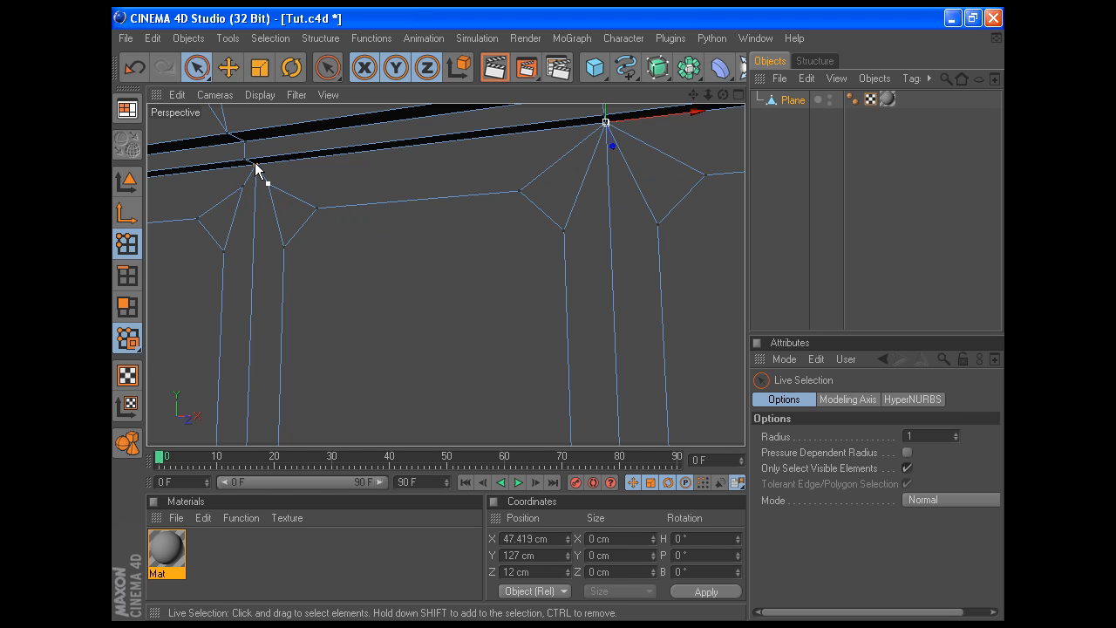
Weld the two bevel points flanking the left divider's upper end onto the divider's top point
left_click_drag(256, 164, 280, 176)
key("space")
left_click(256, 166)
key("ctrl+z")
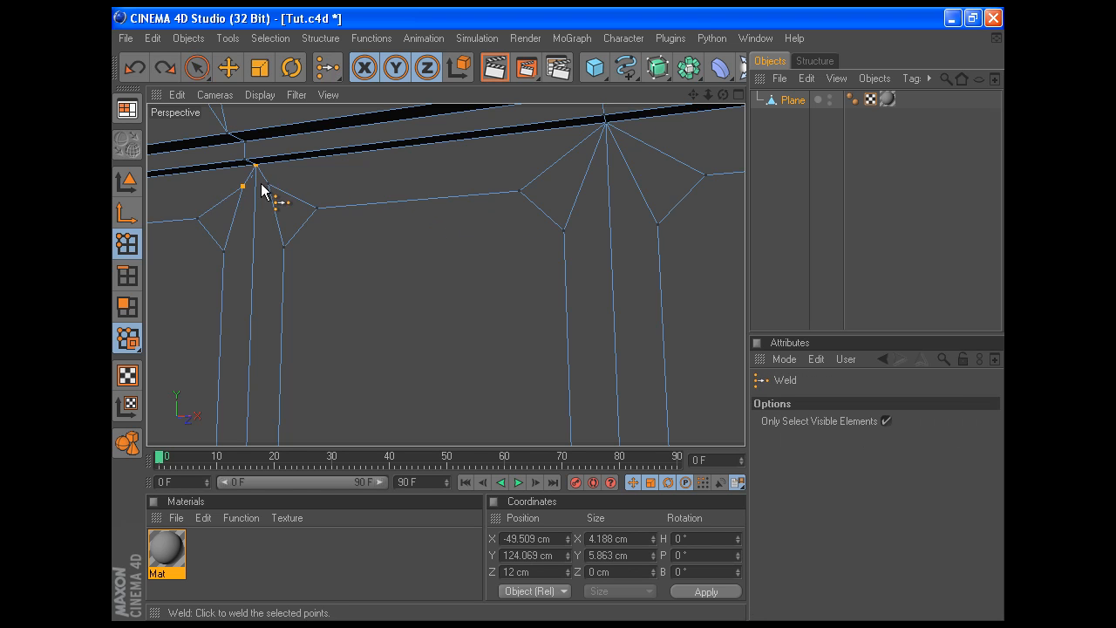
key("space")
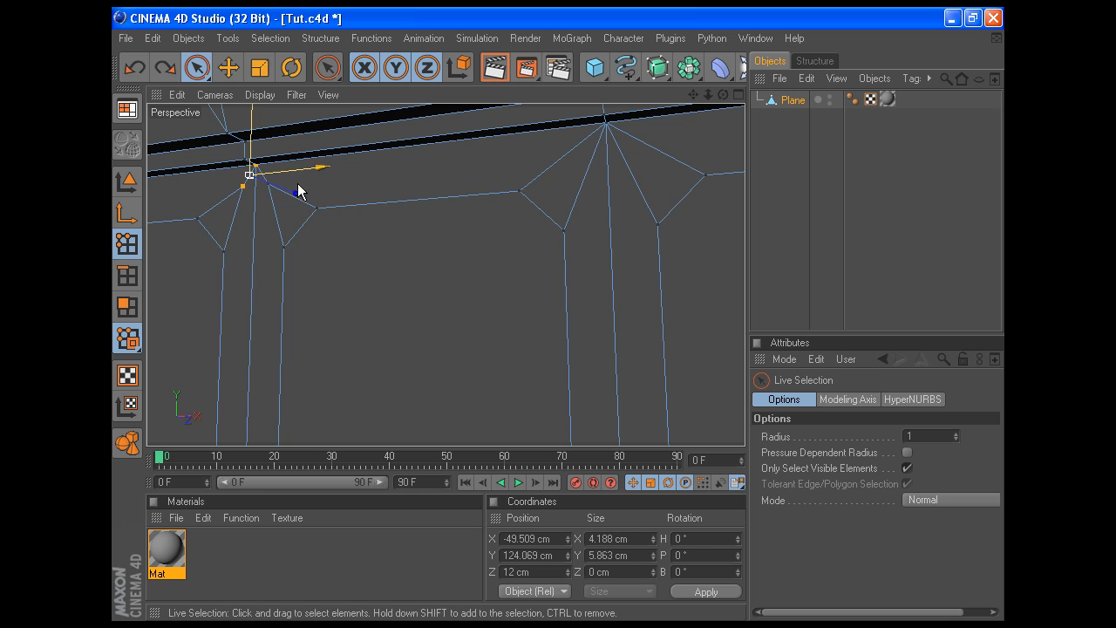
left_click(282, 184)
mouse_move(268, 183)
left_mouse_down()
mouse_move(243, 185)
mouse_move(255, 165)
left_mouse_up()
key("space")
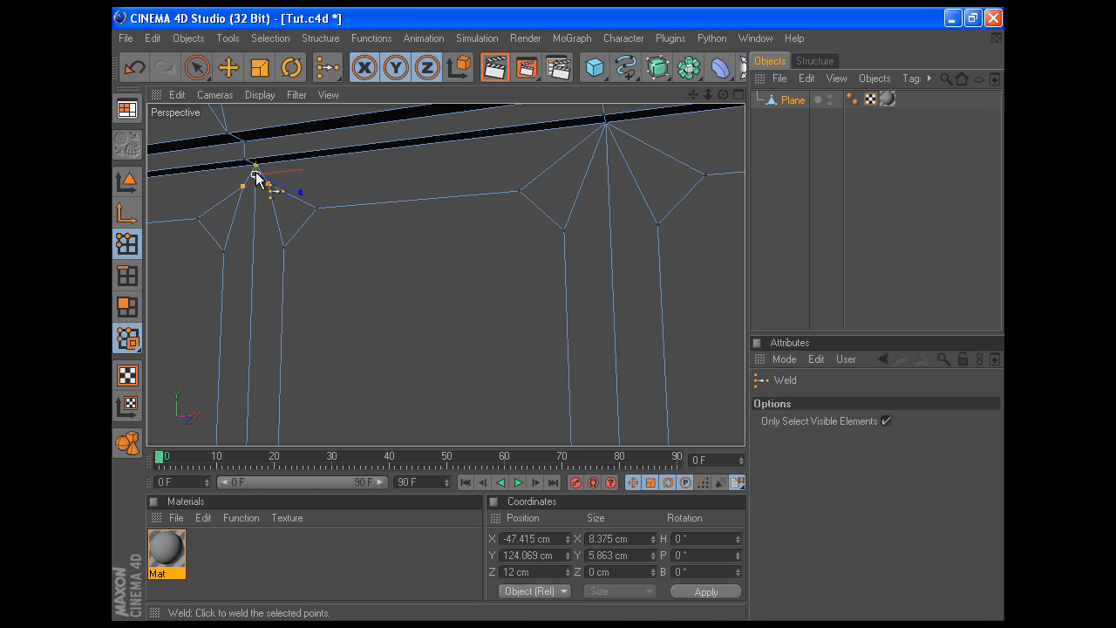
left_click(255, 167)
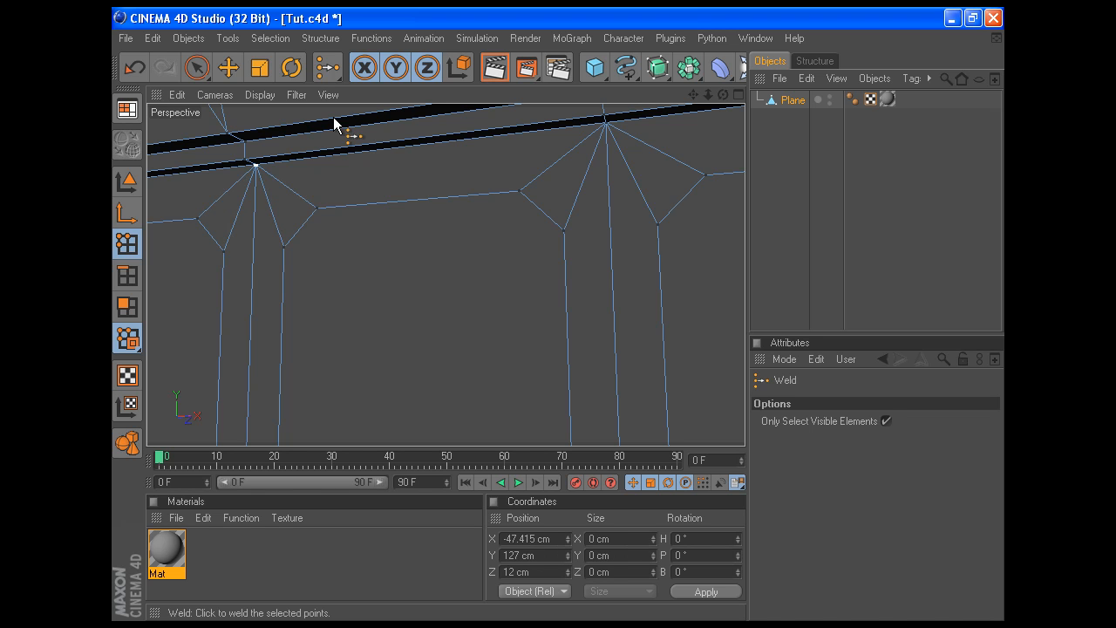
key("space")
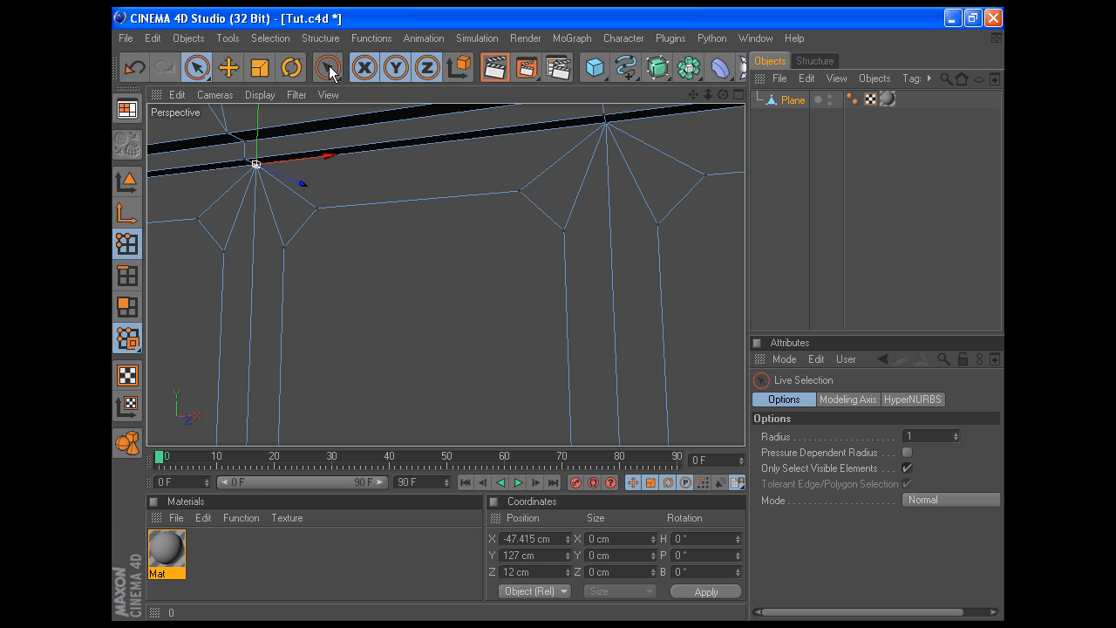
Weld the two bevel points flanking the right divider's lower end onto the divider's bottom point
left_click(329, 70)
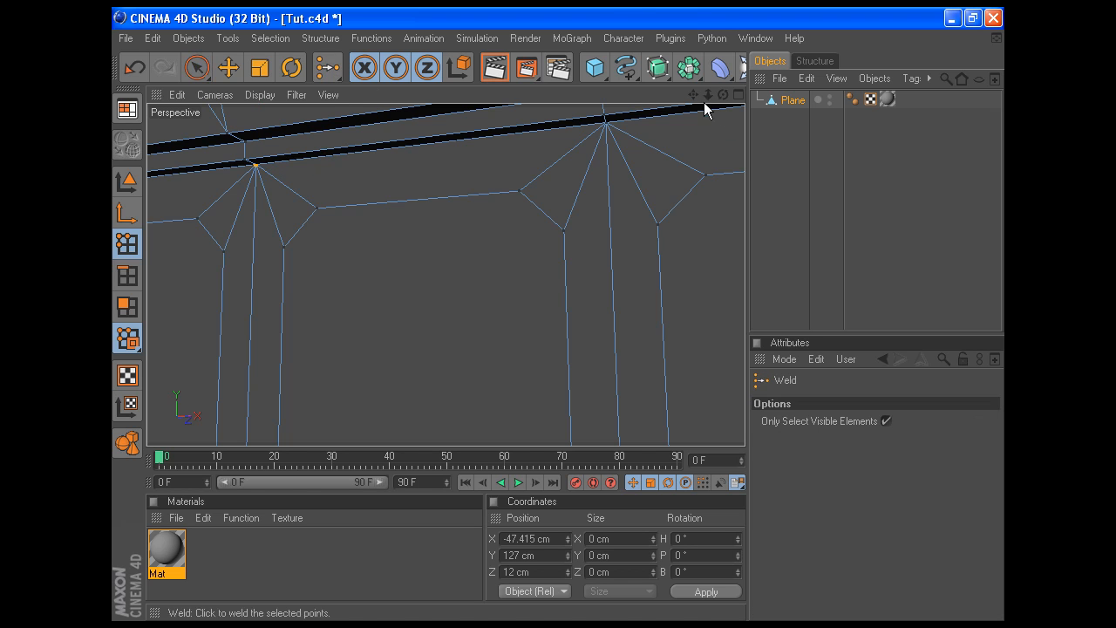
middle_click_drag(565, 314, 494, 14, "alt")
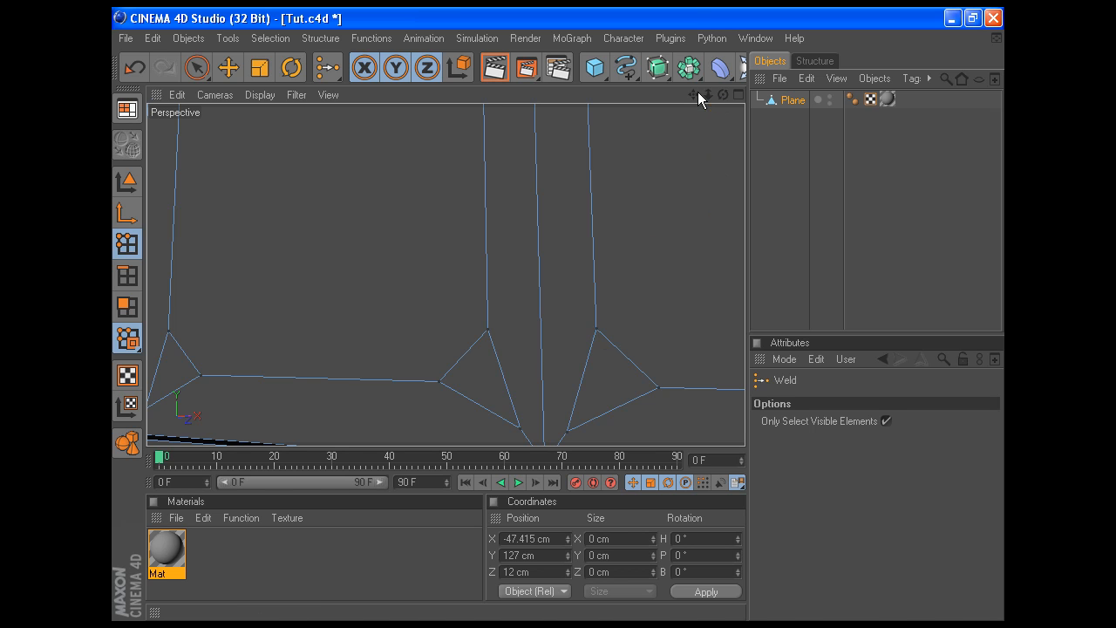
left_click_drag(694, 94, 619, 7)
left_click_drag(722, 96, 650, 102)
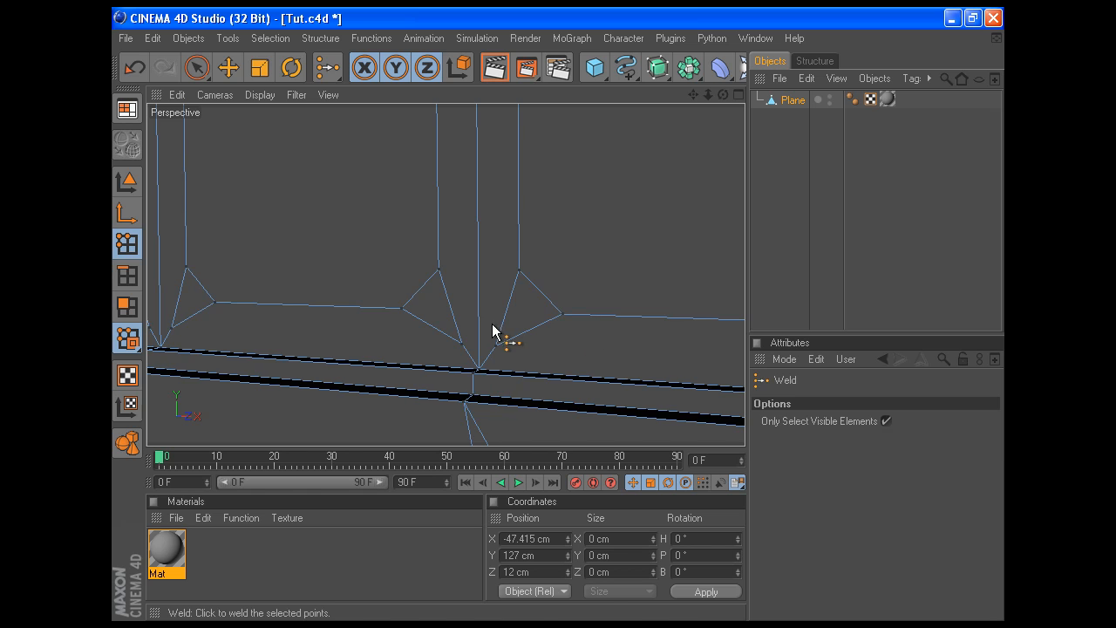
key("space")
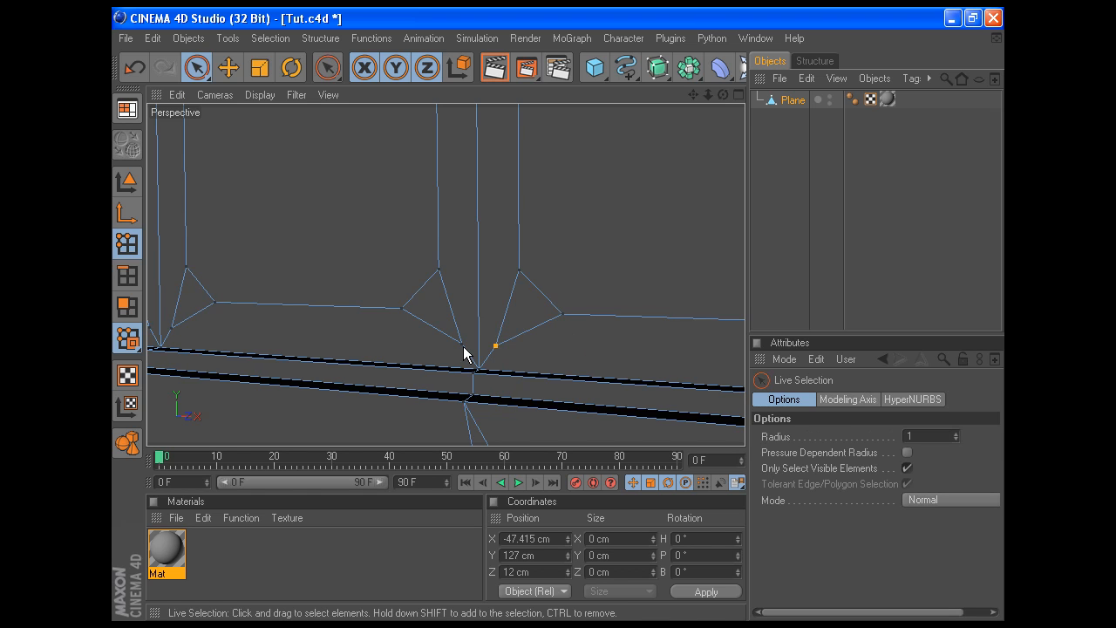
left_click_drag(461, 343, 478, 369)
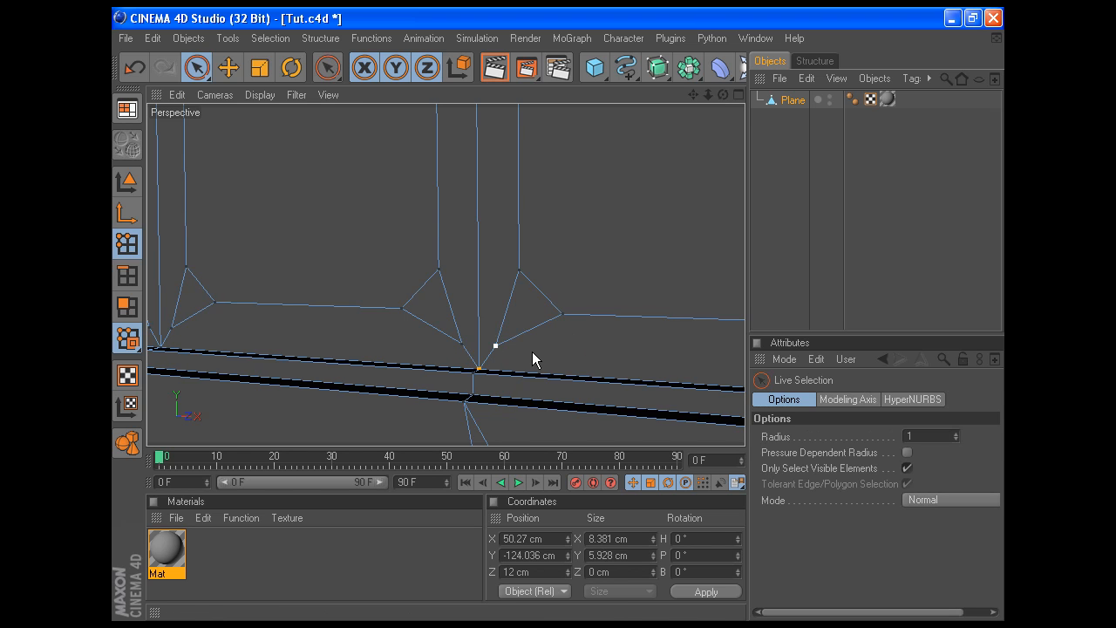
key("space")
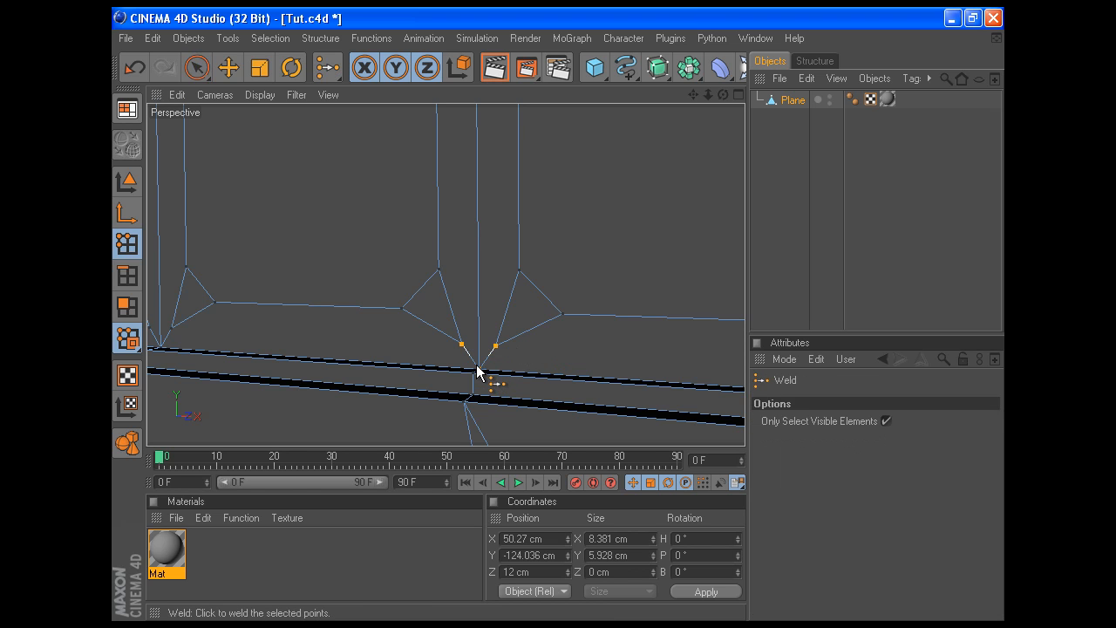
left_click(586, 393)
key("ctrl+z")
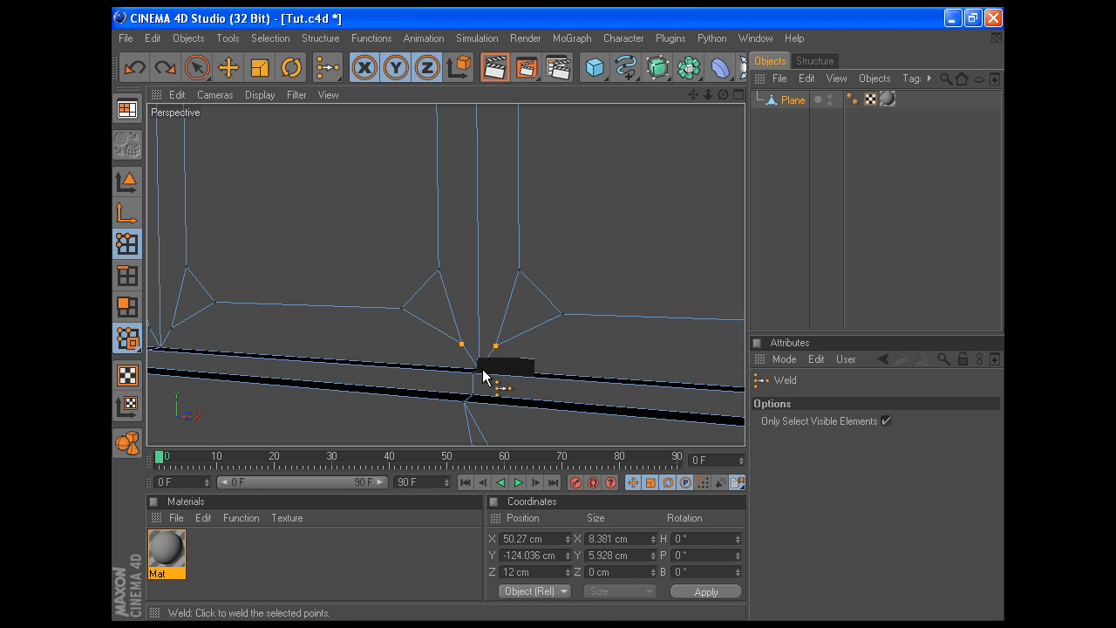
left_click(479, 372)
Weld the two bevel points flanking the left divider's lower end onto the divider's bottom point
left_click_drag(692, 97, 607, 94)
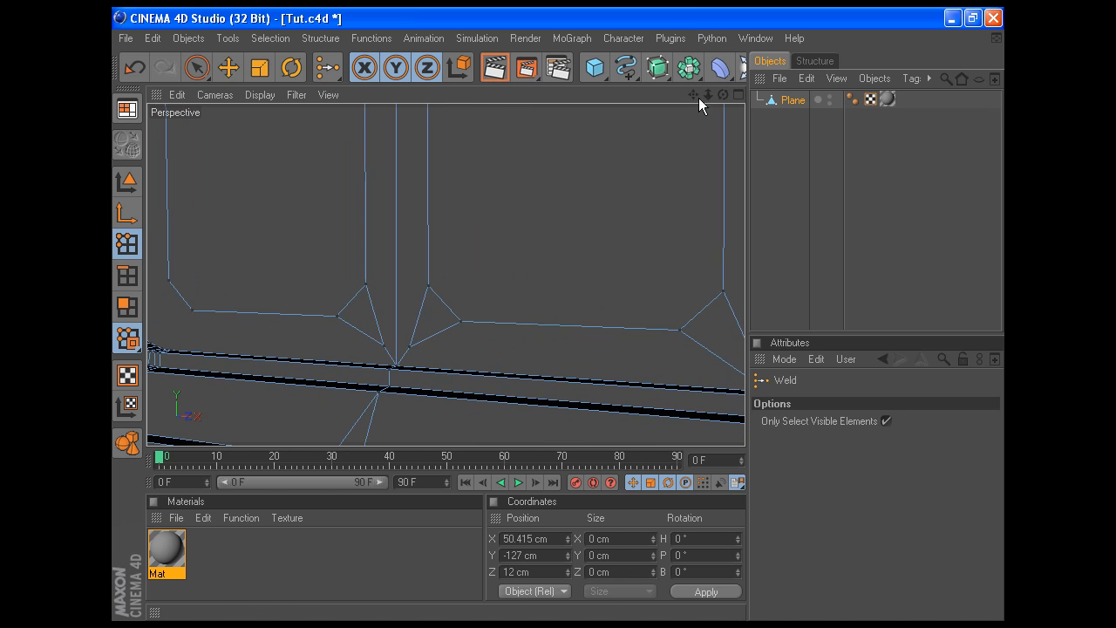
key("space")
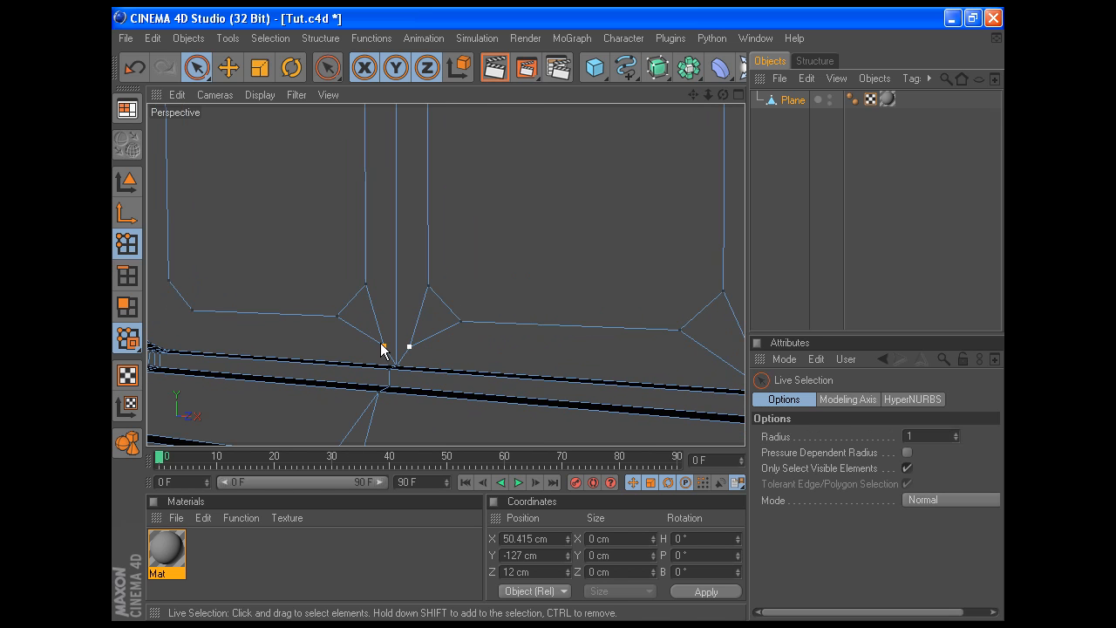
left_click(397, 368, "shift")
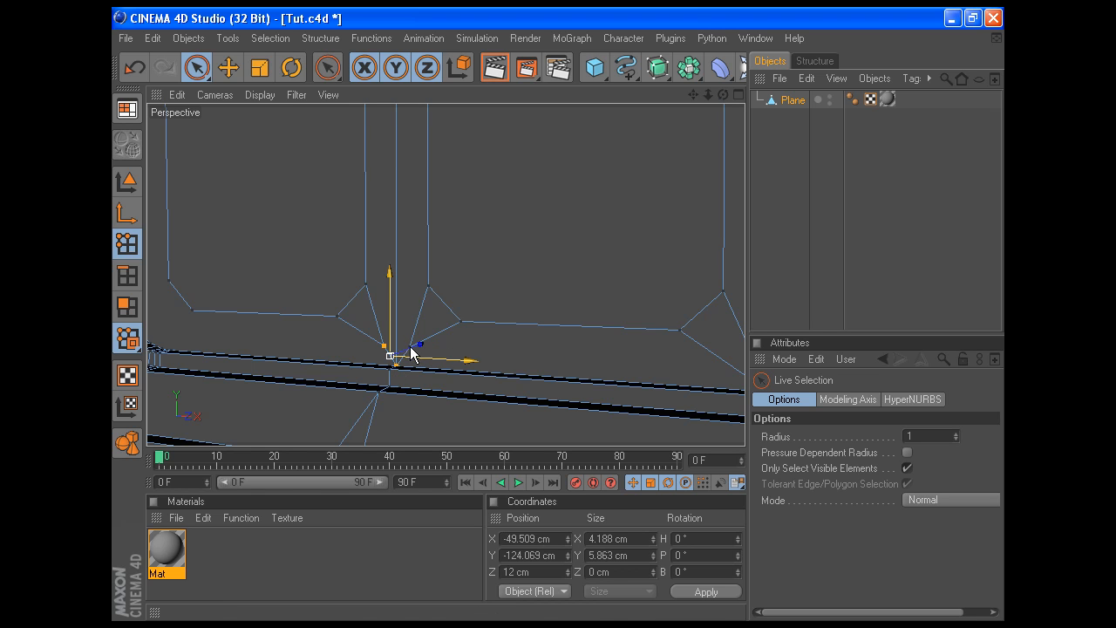
key("ctrl+z")
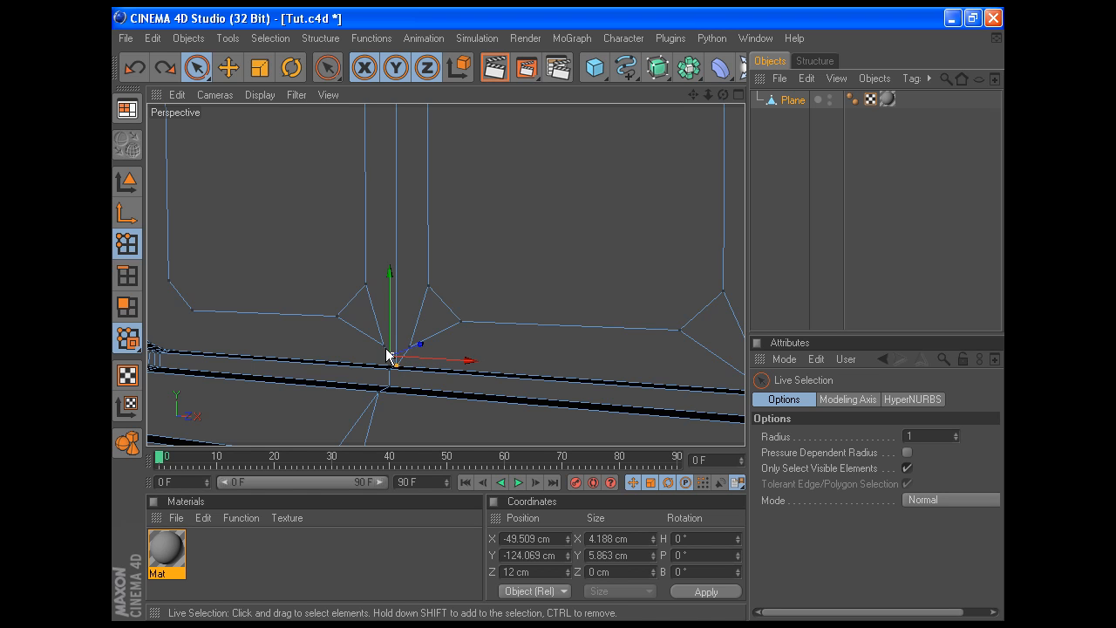
left_click(385, 348, "shift")
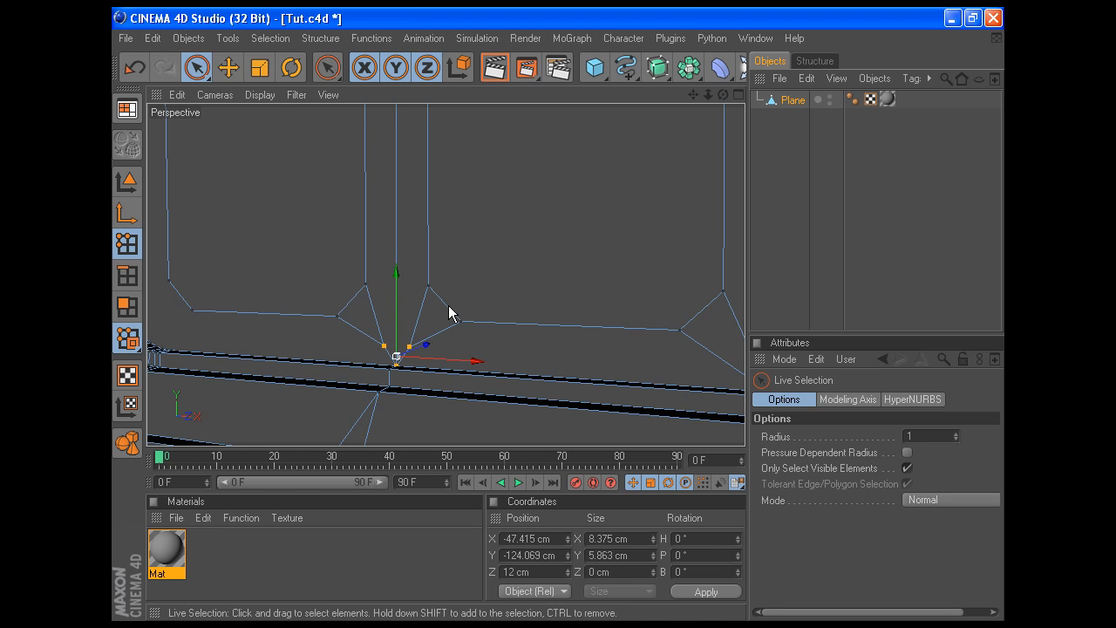
key("m")
key("q")
left_click(397, 364)
key("space")
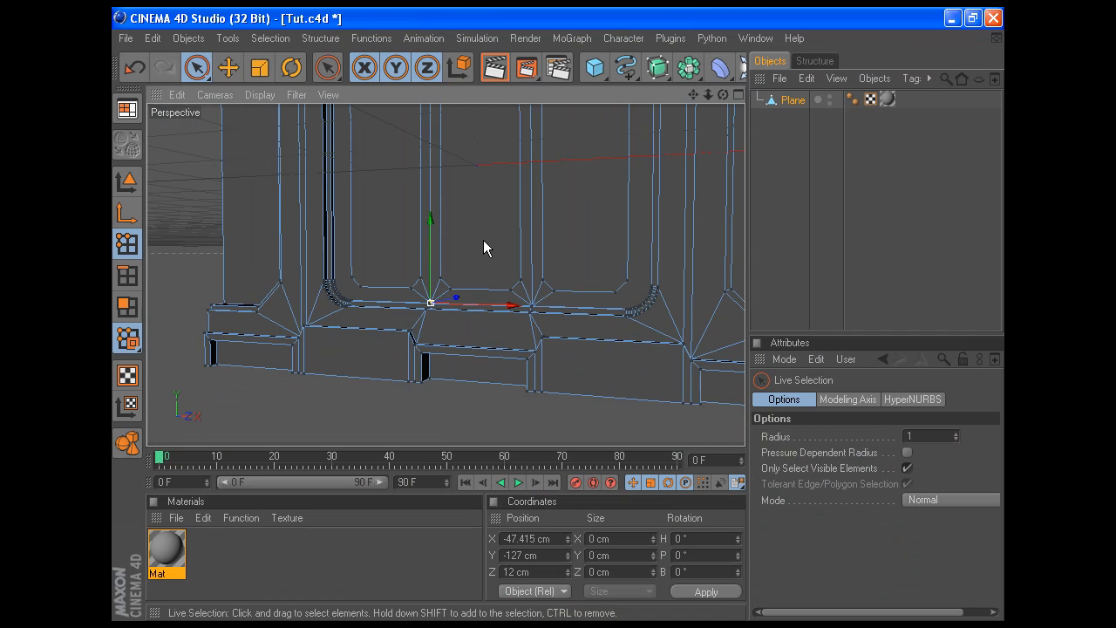
In edge mode, ring-select all the vertical edges running across the middle section of the wall panel
scroll(483, 240, "down", 1)
left_click_drag(694, 93, 720, 45)
scroll(342, 277, "down", 2)
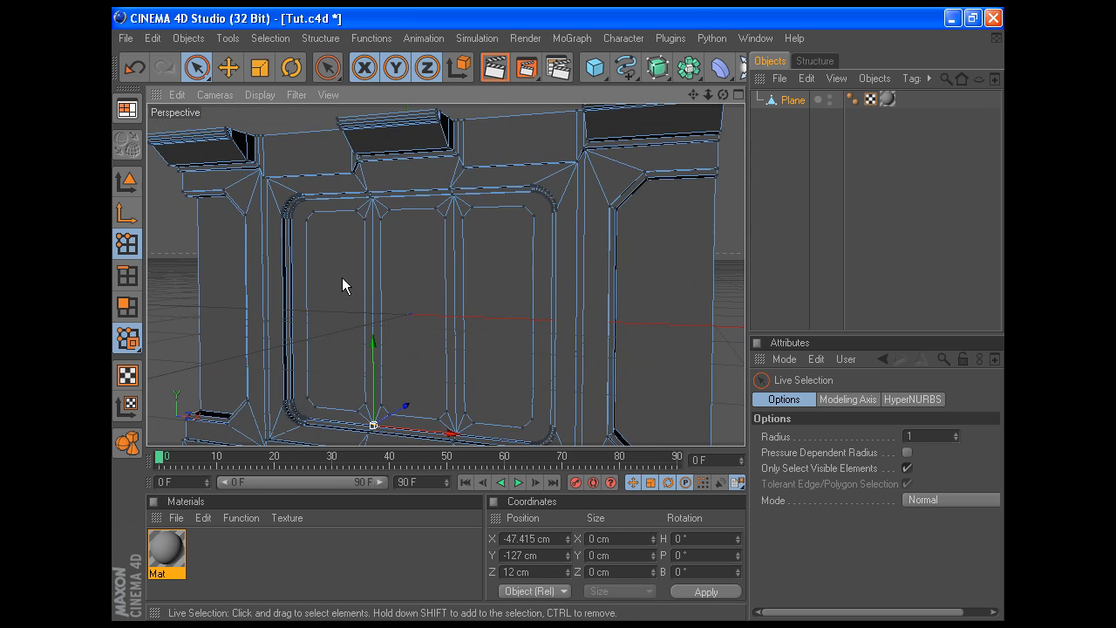
left_click(123, 279)
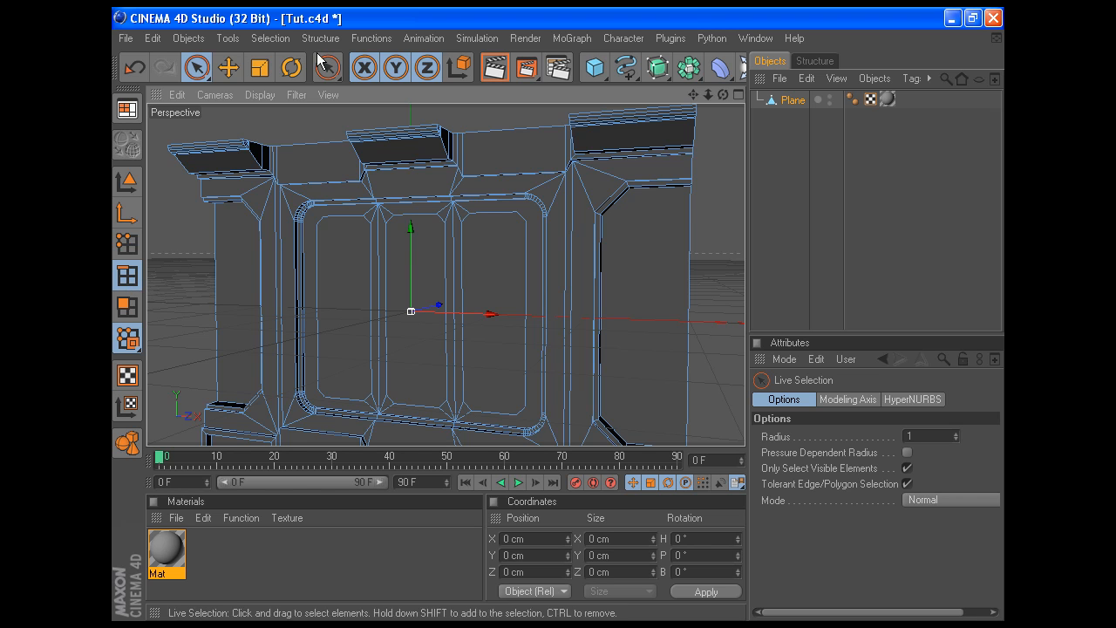
left_click(270, 38)
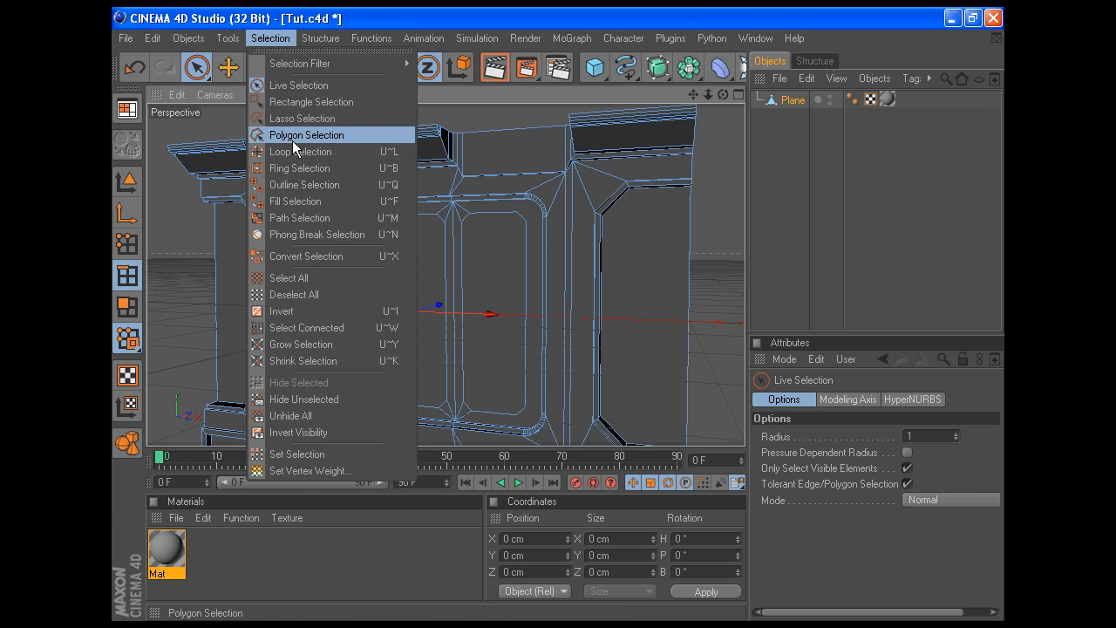
left_click(293, 164)
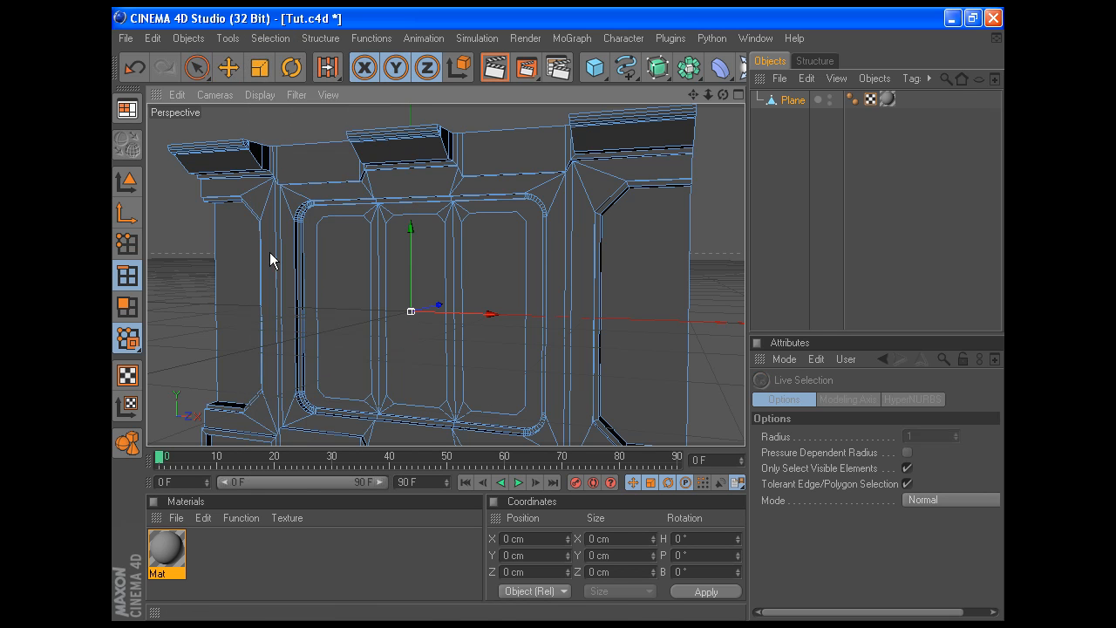
left_click(234, 280)
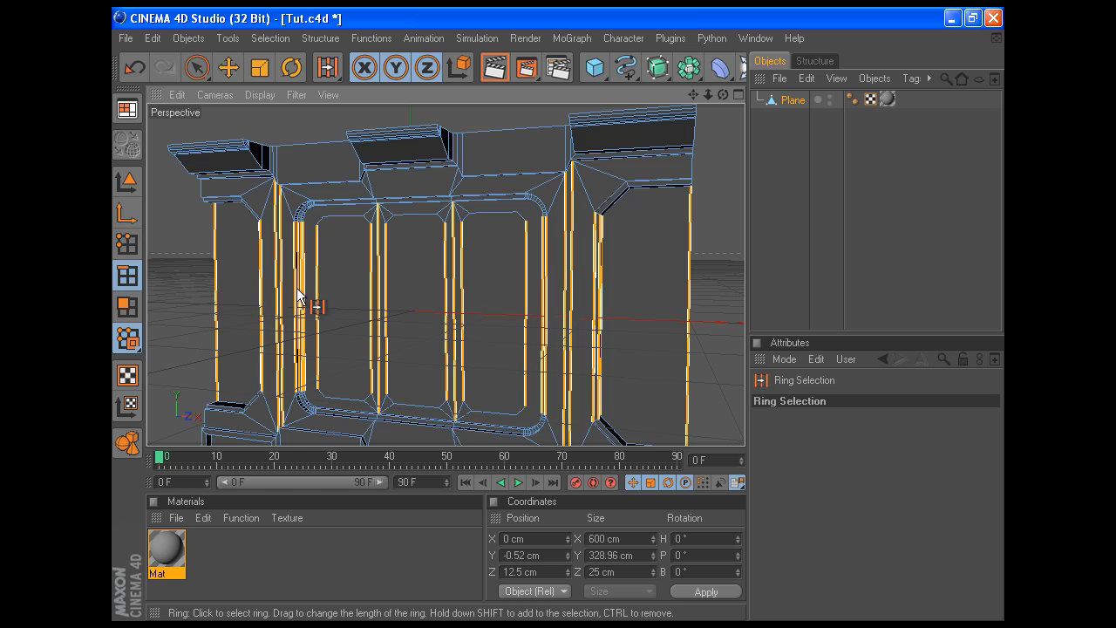
Apply an Edge Cut with subdivision 1 and offset 50% to the selected vertical edges
right_click(648, 245)
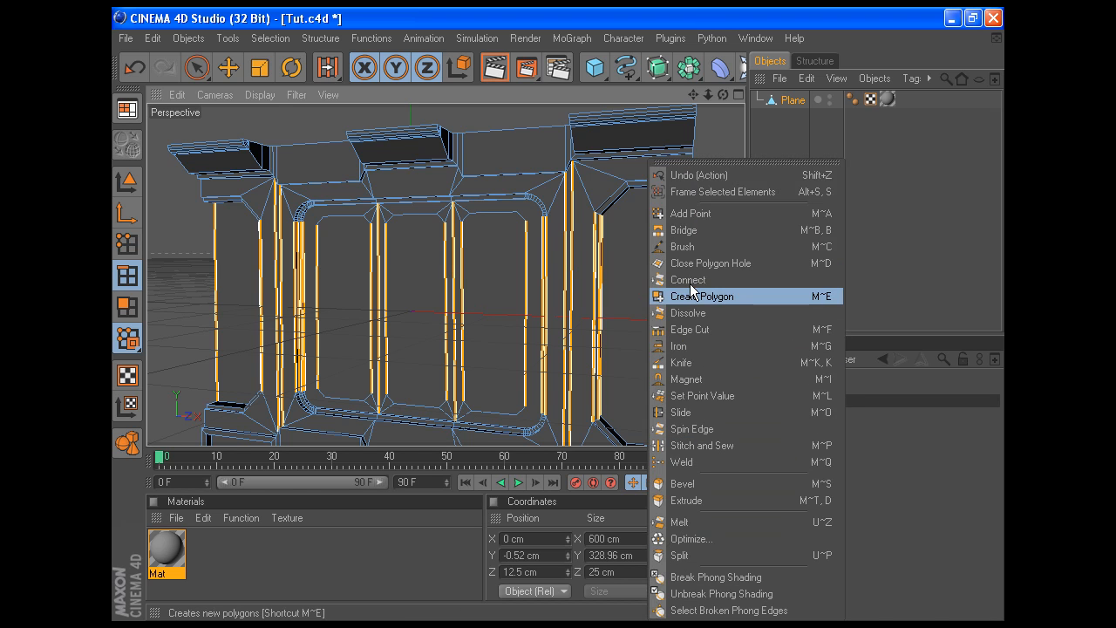
left_click(693, 332)
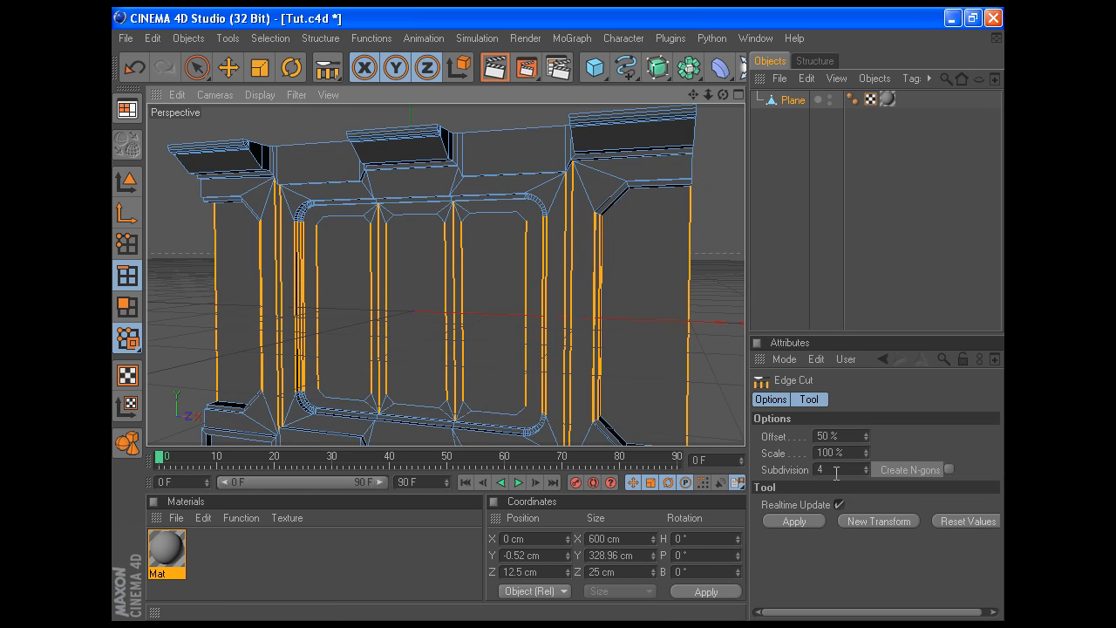
left_click(866, 473)
left_click(867, 473)
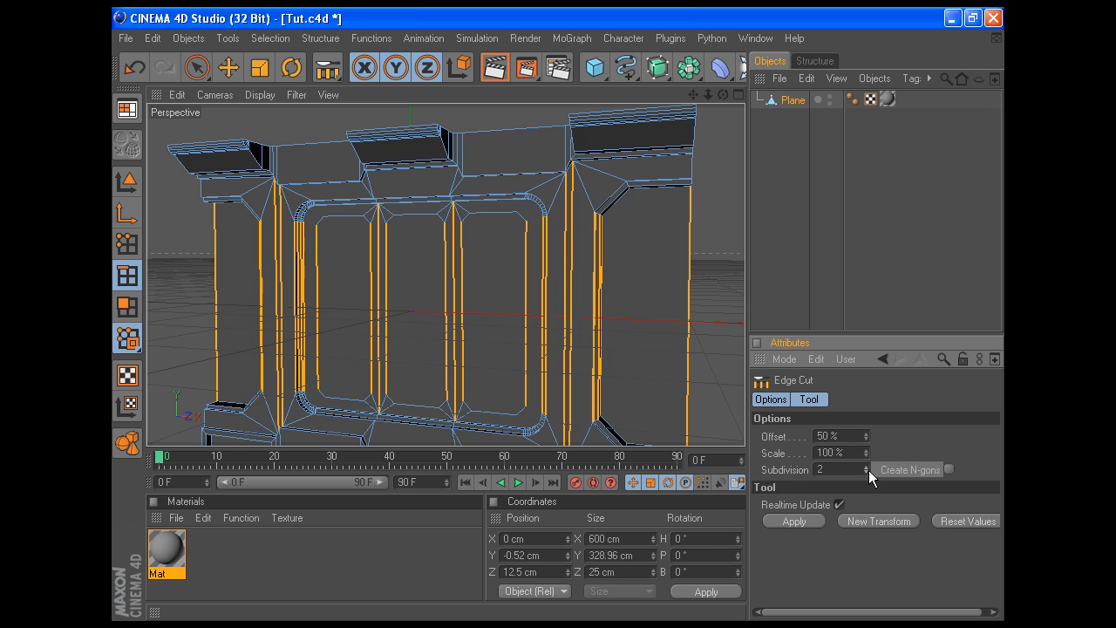
left_click(799, 516)
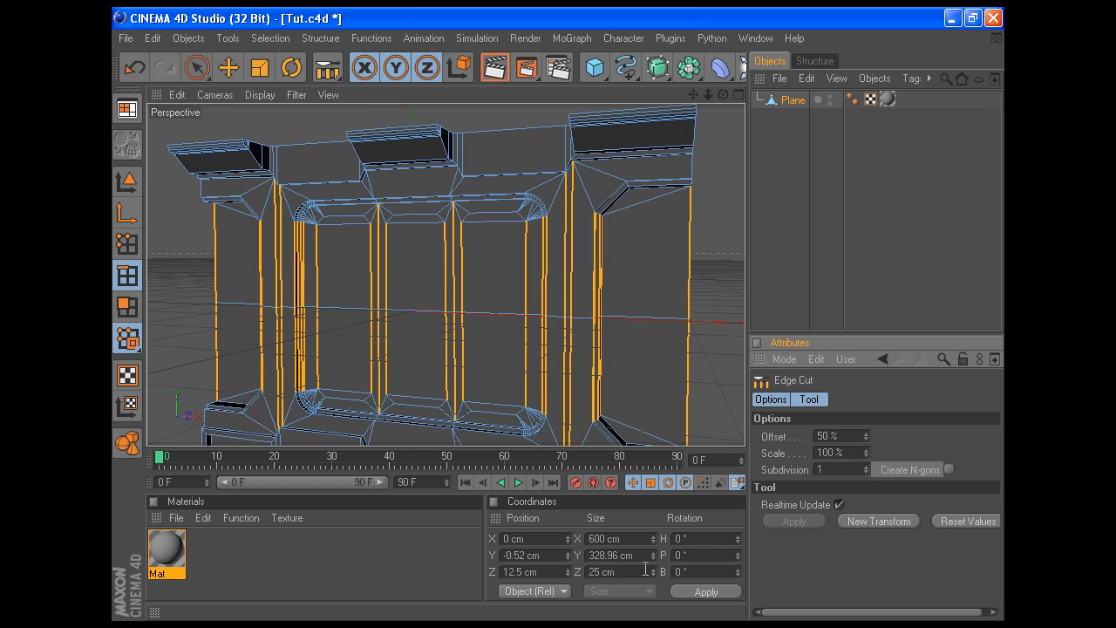
In the front view, select the complete horizontal cut line across the wall with a rectangle selection, including hidden edges
left_click(197, 67)
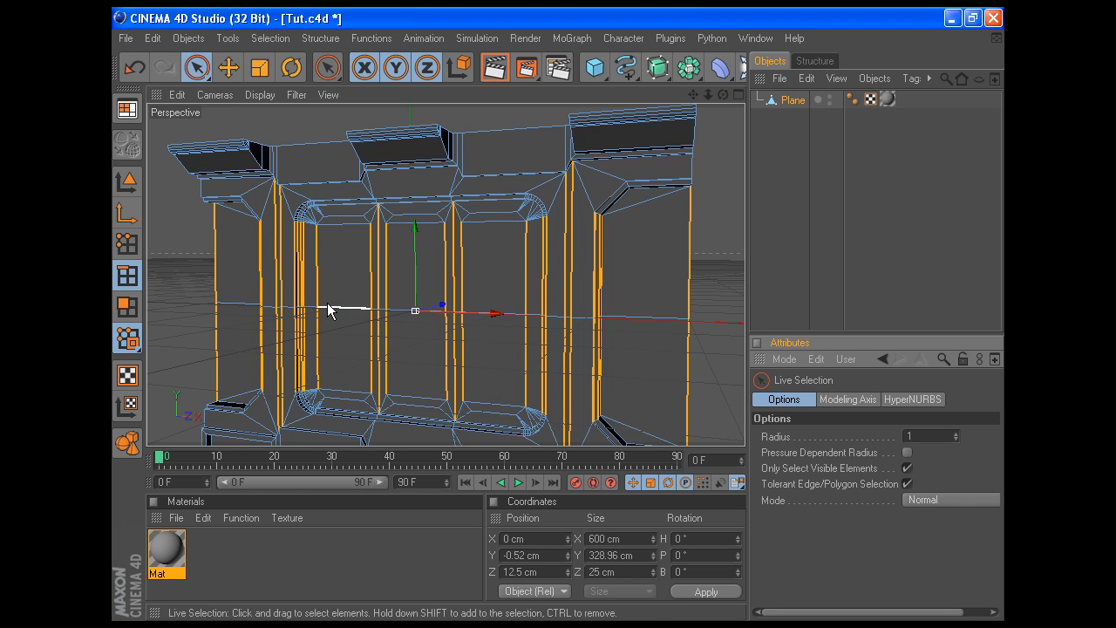
left_click(739, 94)
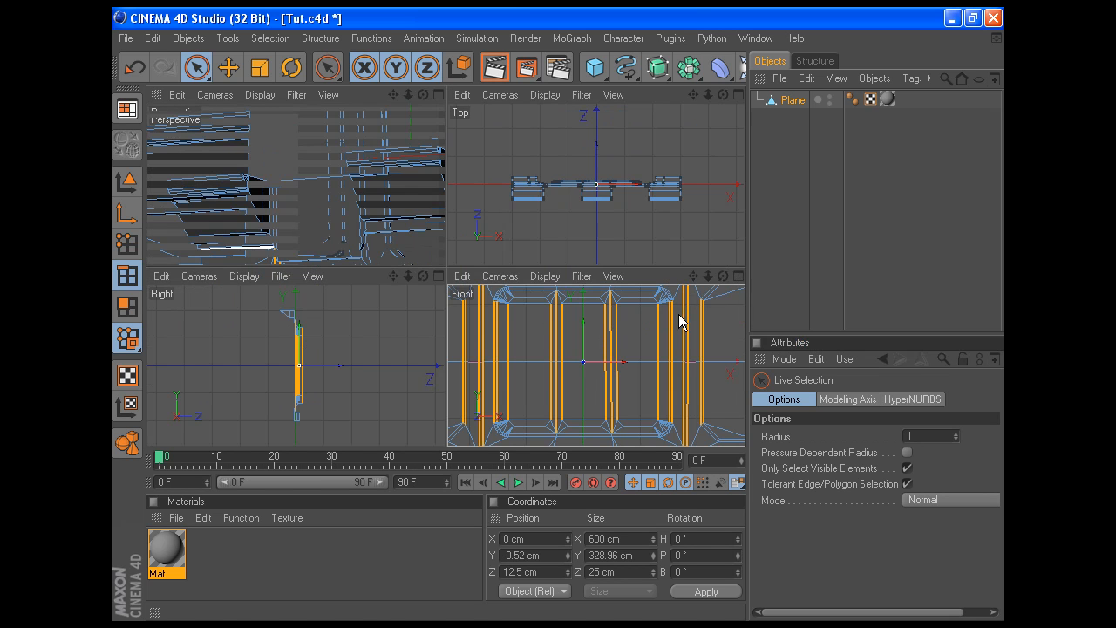
middle_click(681, 321)
scroll(456, 379, "down", 4)
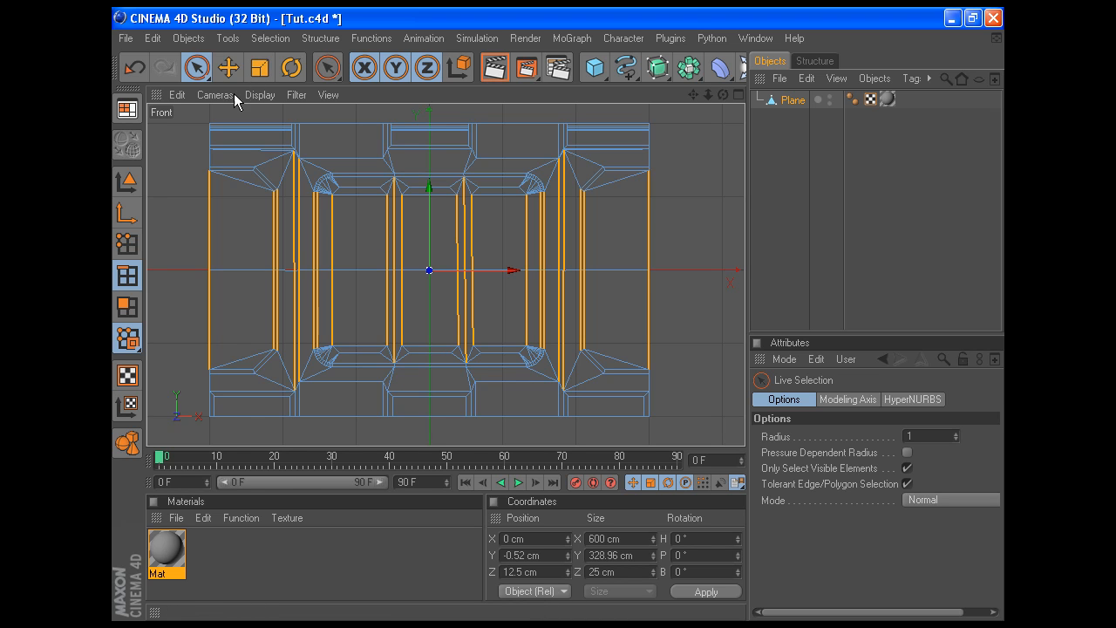
left_click(209, 73)
left_click(209, 73)
left_click(261, 73)
left_click_drag(193, 262, 673, 319)
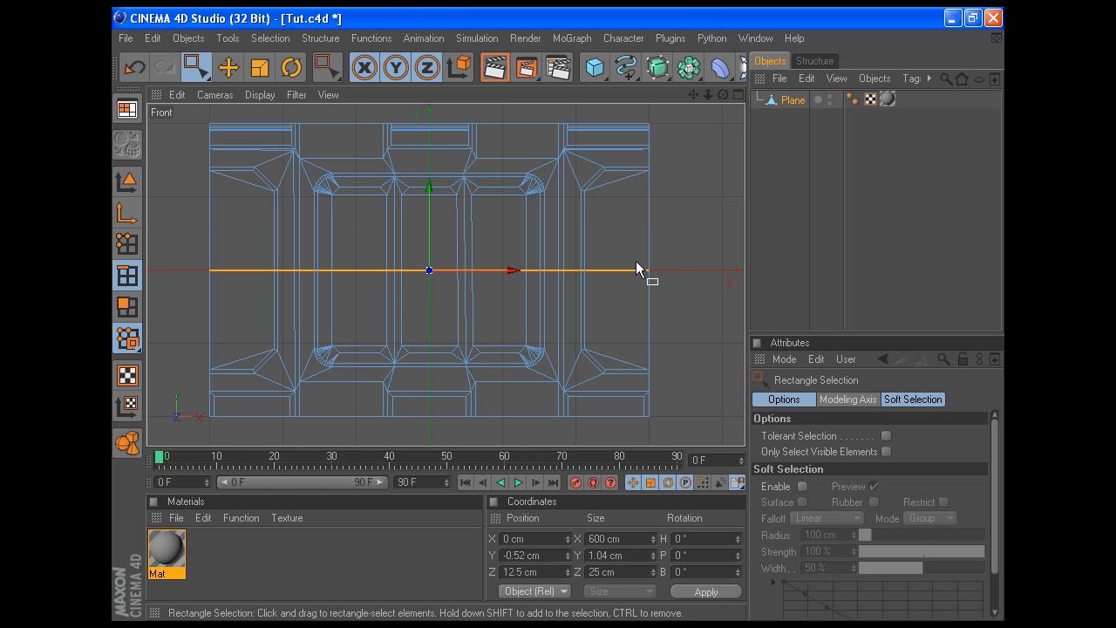
Bevel the horizontal cut line with an inner offset of 35 cm and subdivision 0
right_click(667, 236)
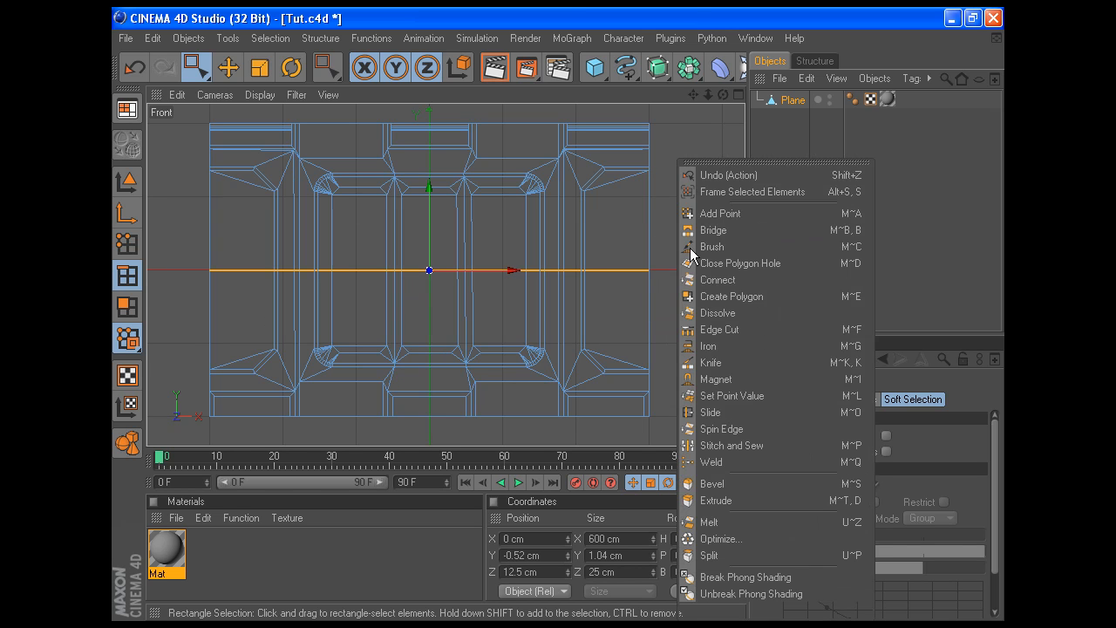
left_click(741, 482)
double_click(863, 470)
type("35")
scroll(781, 575, "down", 3)
left_click(786, 599)
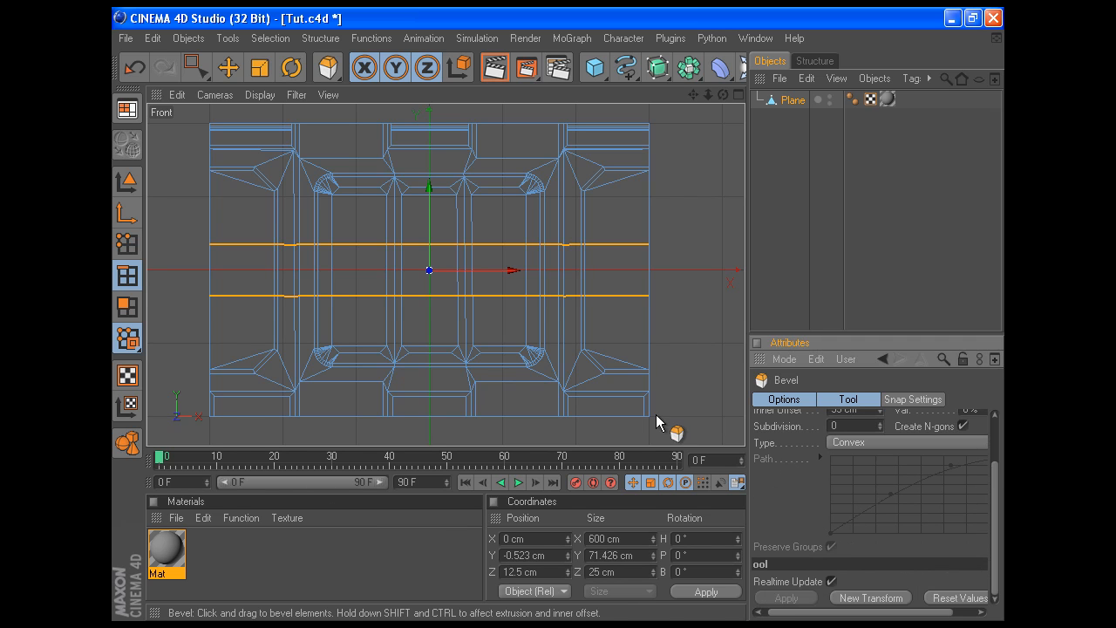
Bevel the two resulting horizontal edge lines again, with an inner offset of 6 cm
left_click_drag(656, 328, 781, 383)
scroll(813, 481, "up", 3)
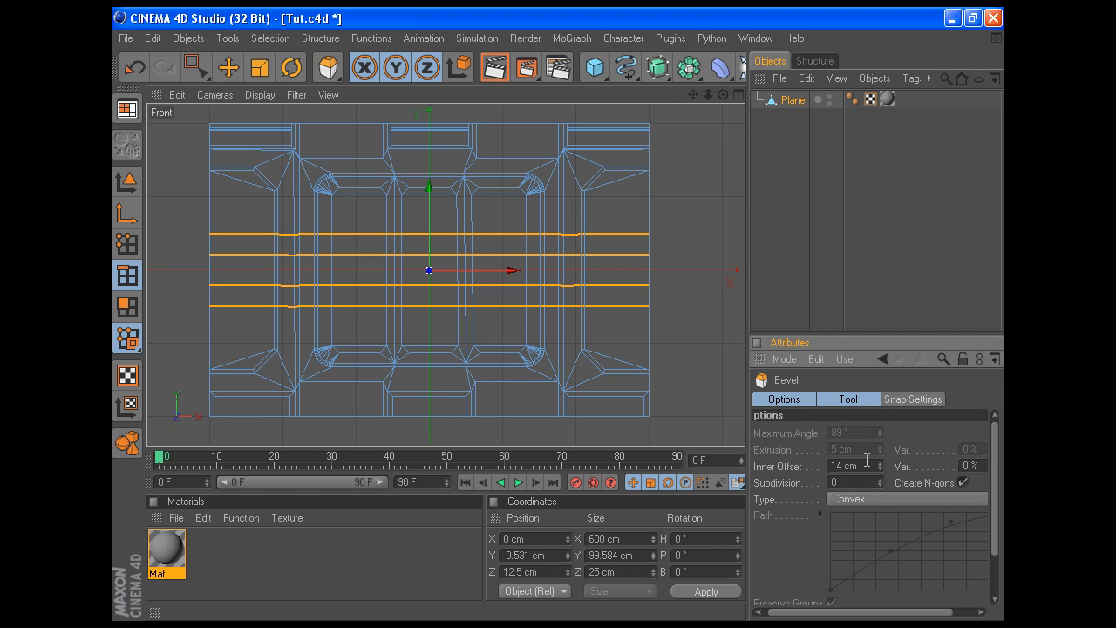
double_click(864, 468)
type("6")
key("Return")
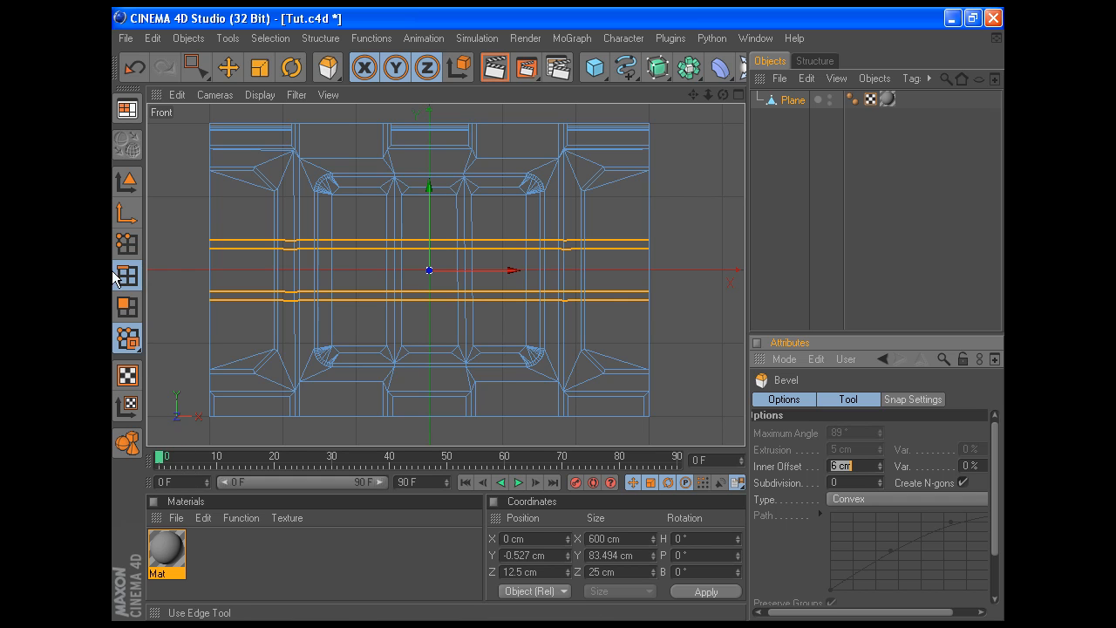
Extrude the full-height faces of all three inset panels, including their end strips, with an offset of -6 cm
left_click(126, 307)
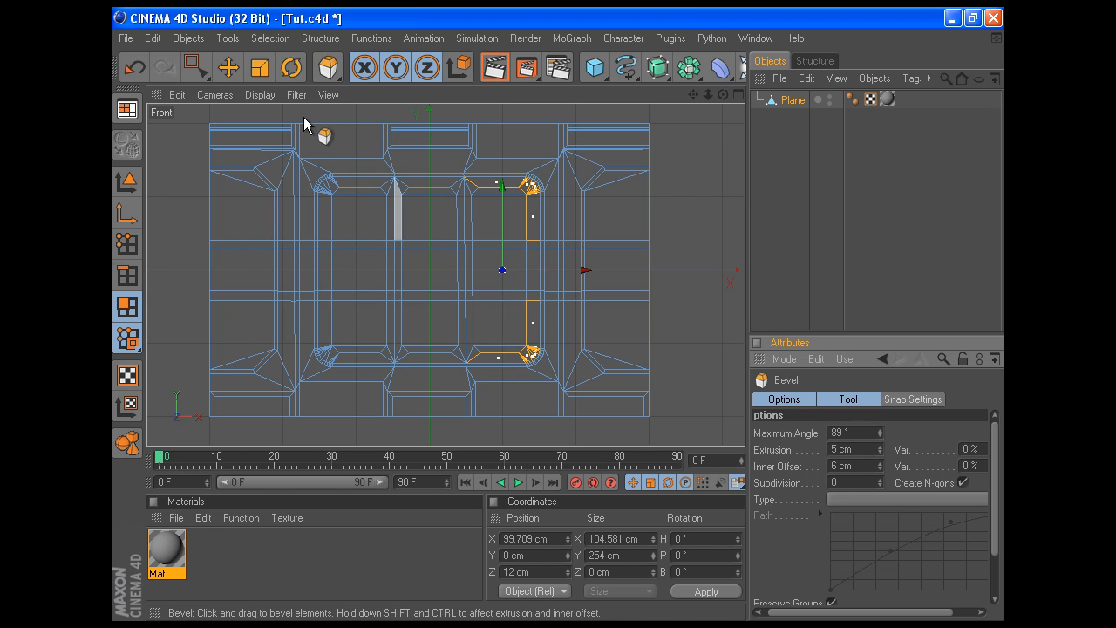
left_click(195, 70)
left_click_drag(197, 70, 228, 91)
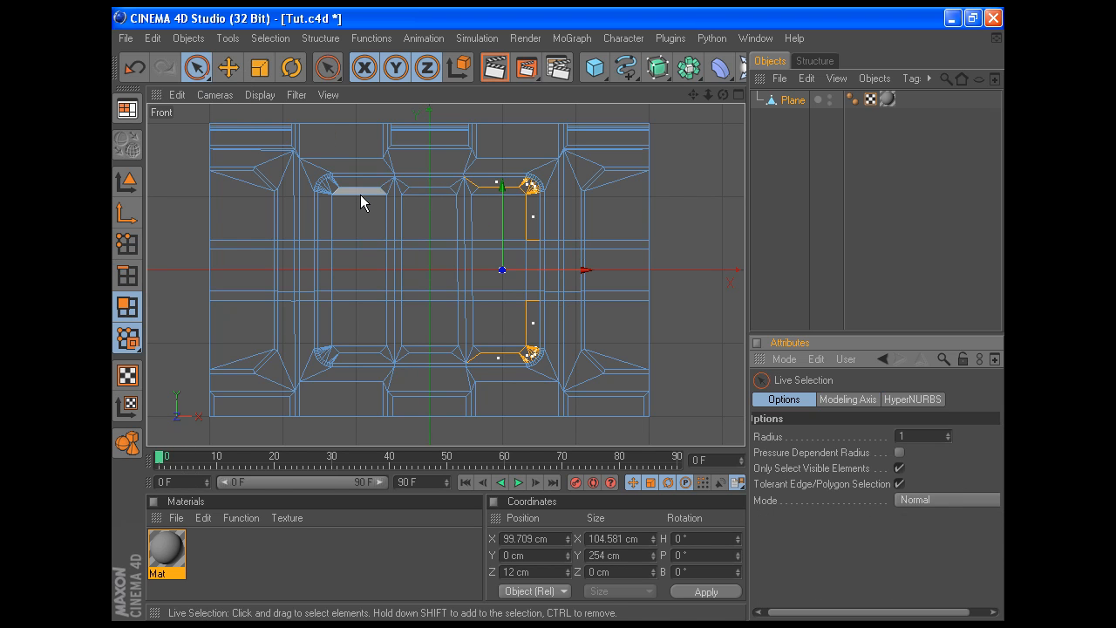
left_click_drag(361, 193, 358, 349)
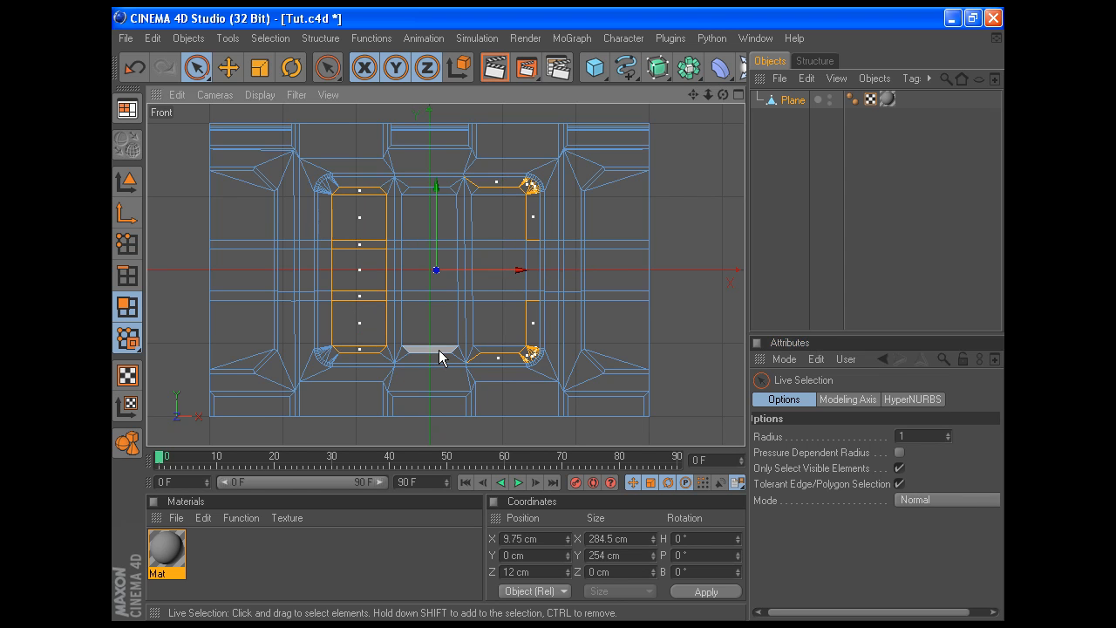
left_click(491, 194)
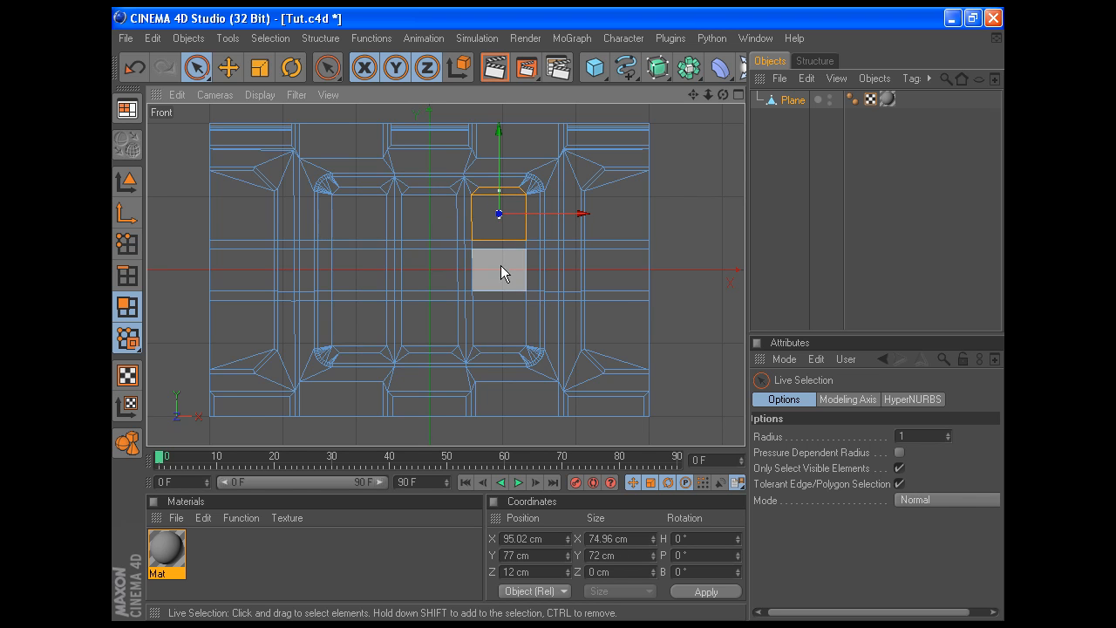
left_click(502, 346, "shift")
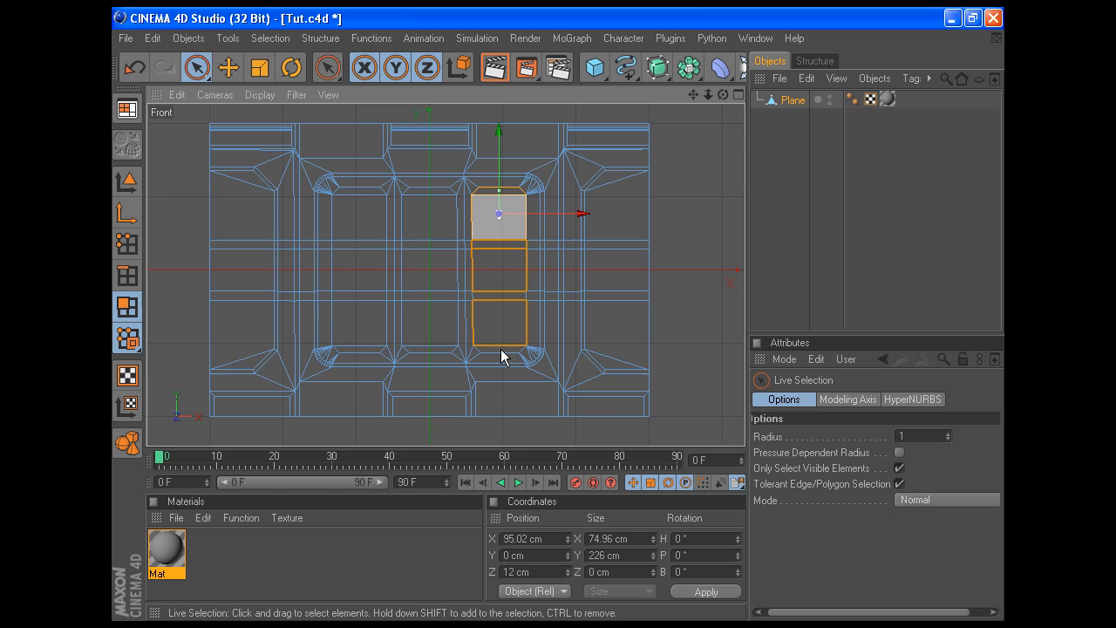
left_click(422, 348, "shift")
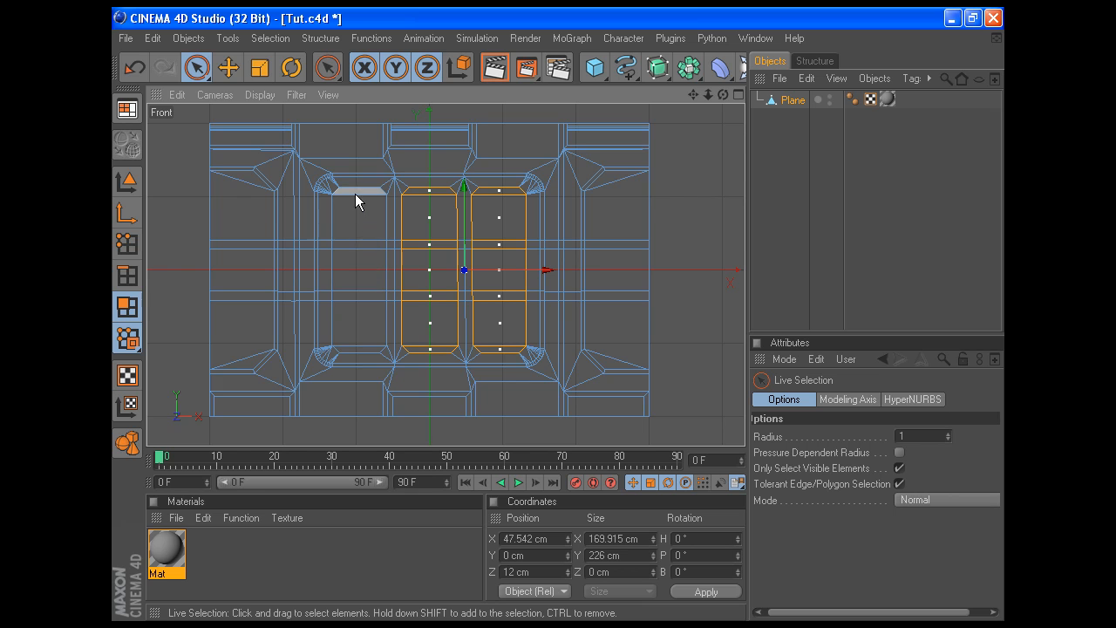
left_click(355, 345, "shift")
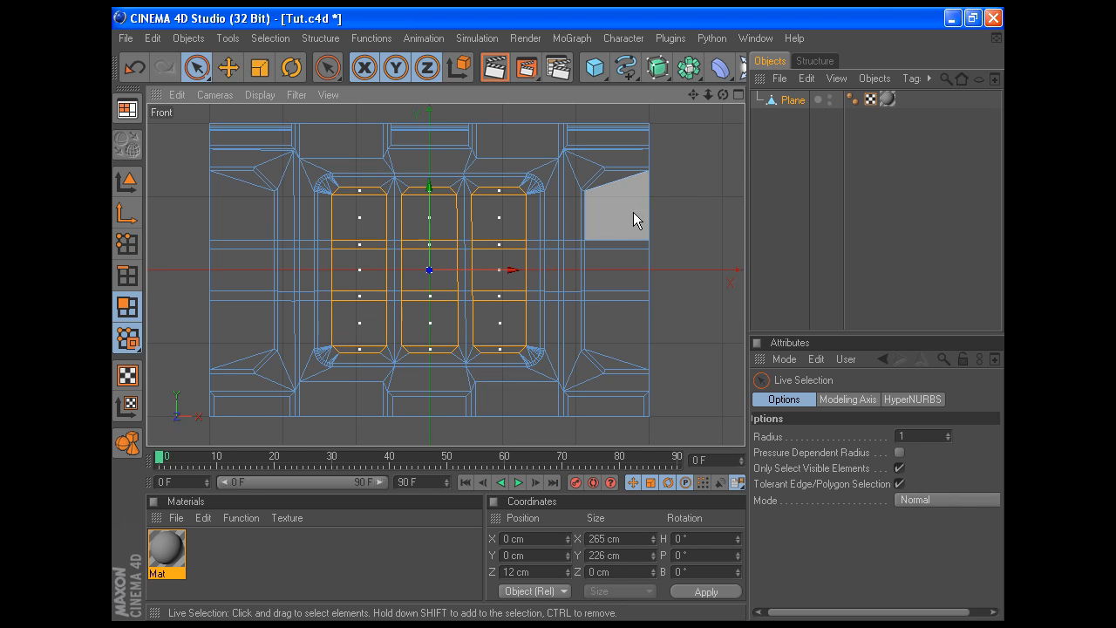
right_click(683, 233)
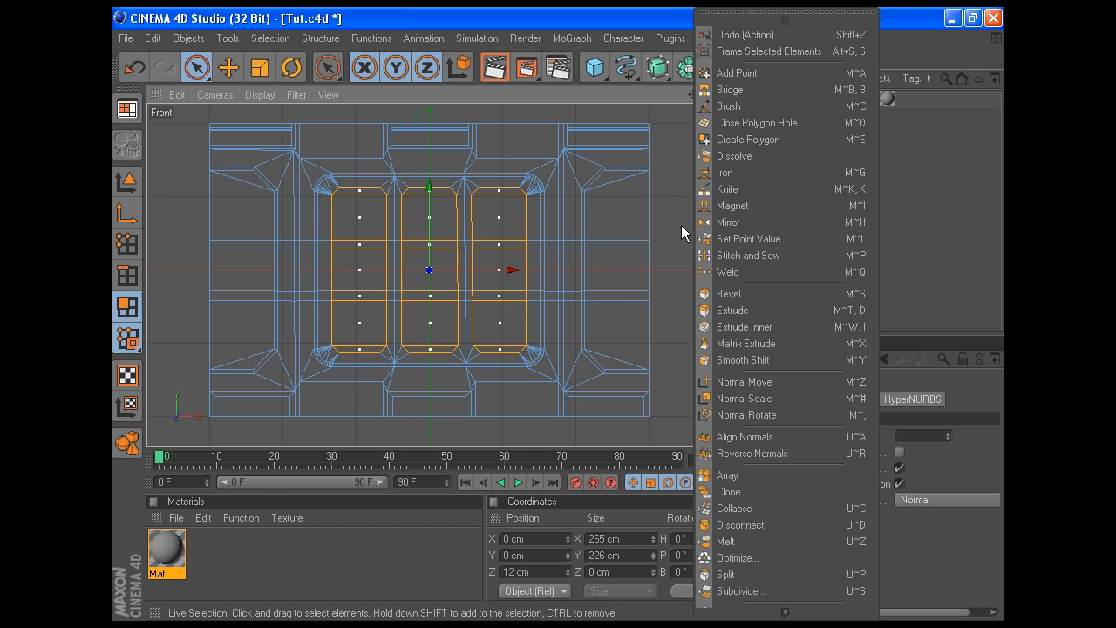
left_click(739, 311)
left_click(856, 451)
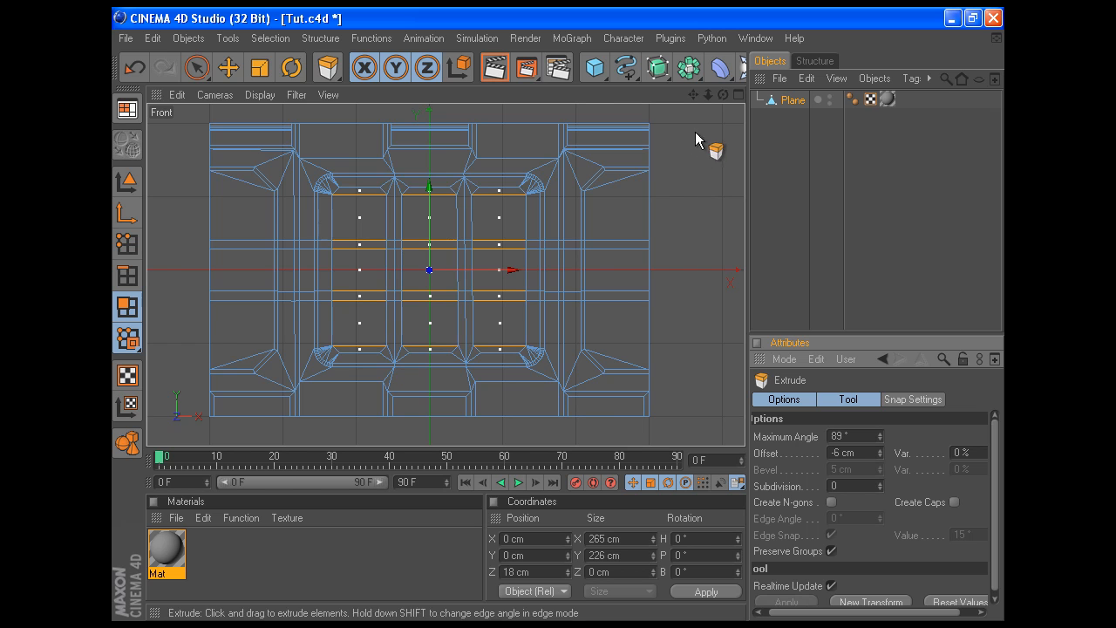
Deselect the two narrow horizontal strips across the three panels and extrude the remaining selected faces with an offset of -10 cm
left_click(739, 94)
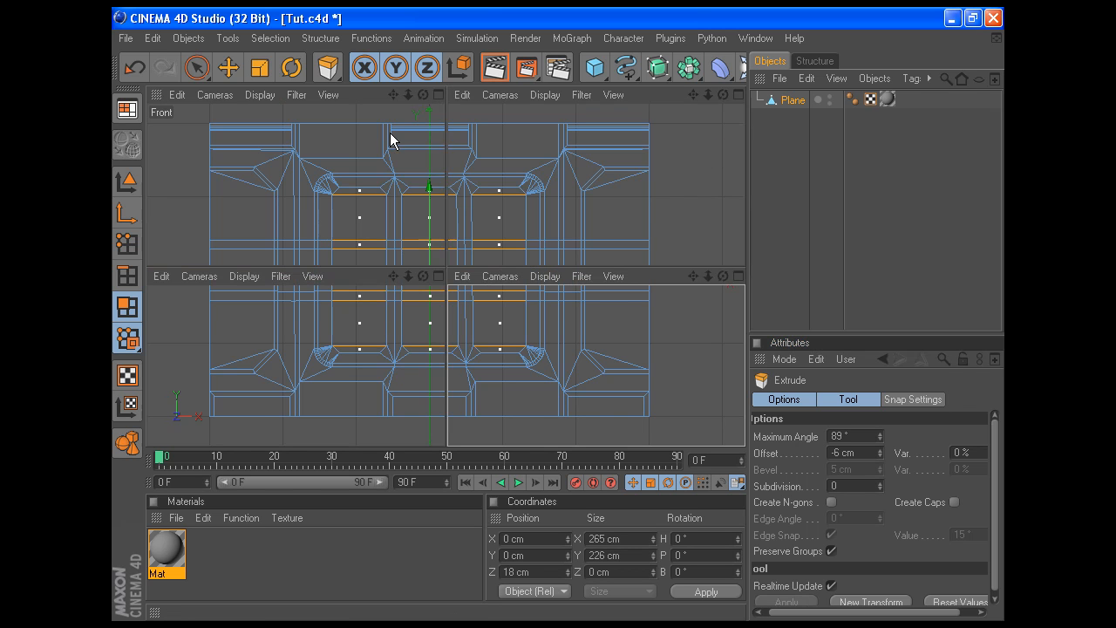
left_click(442, 96)
scroll(337, 219, "up", 4)
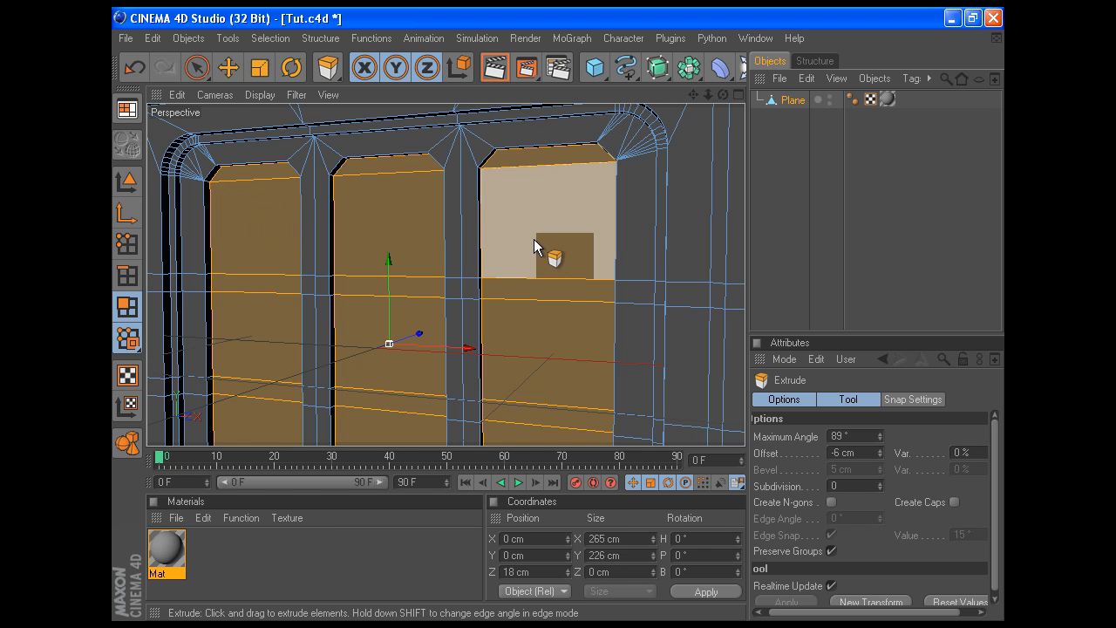
left_click(195, 70)
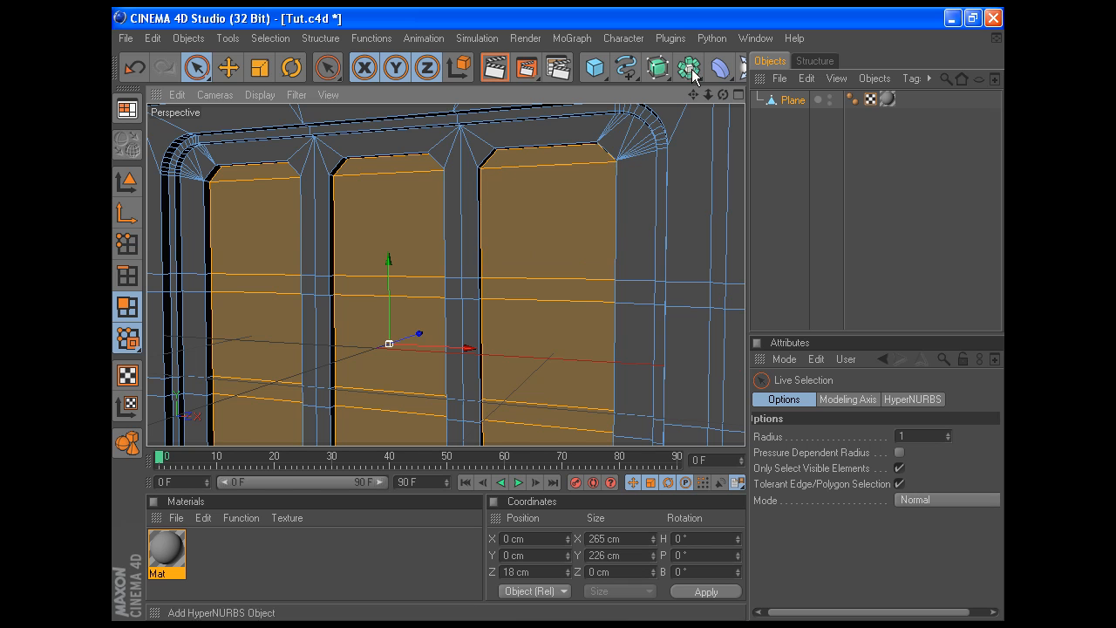
mouse_move(693, 95)
left_mouse_down()
mouse_move(688, 27)
mouse_move(701, 91)
left_mouse_up()
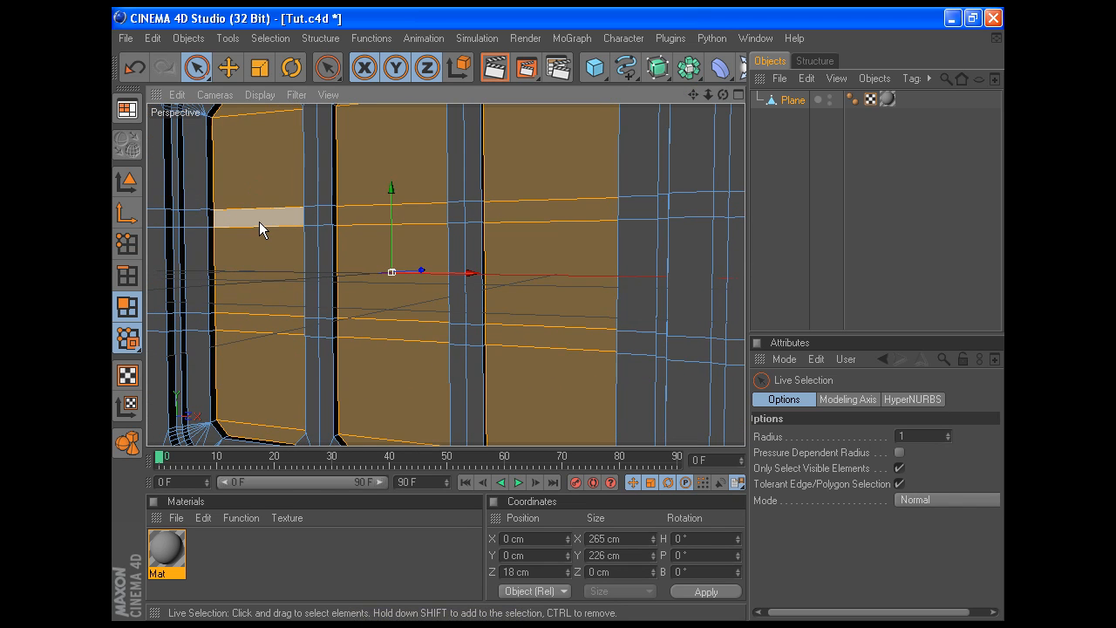
left_click_drag(309, 222, 534, 214, "ctrl")
mouse_move(531, 337)
left_mouse_down("ctrl")
mouse_move(318, 342)
mouse_move(269, 326)
left_mouse_up("ctrl")
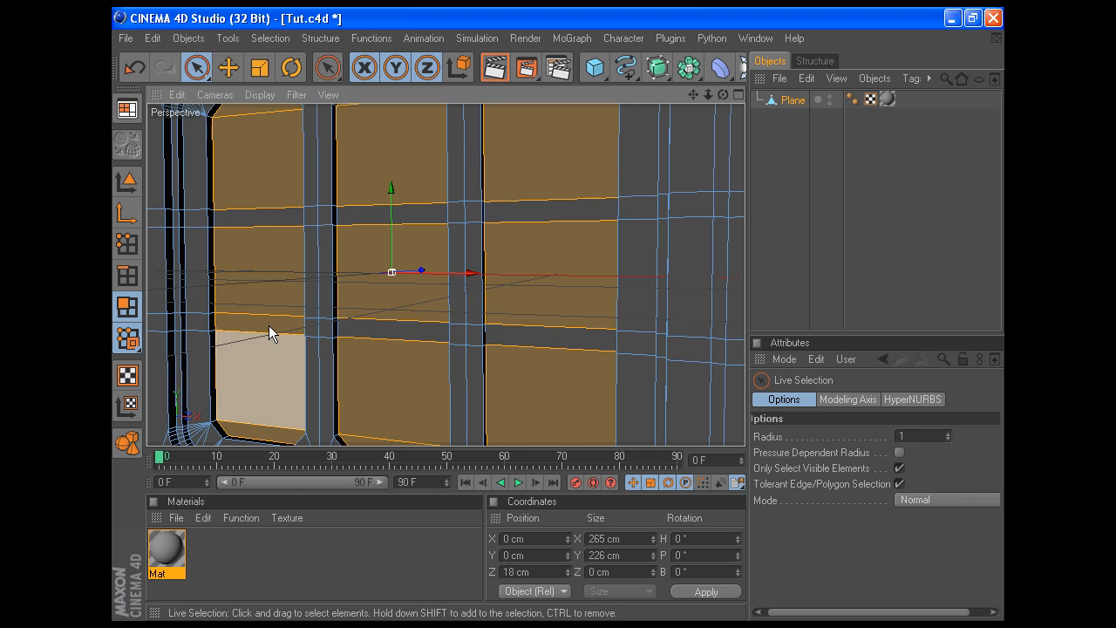
right_click(467, 317)
left_click(550, 310)
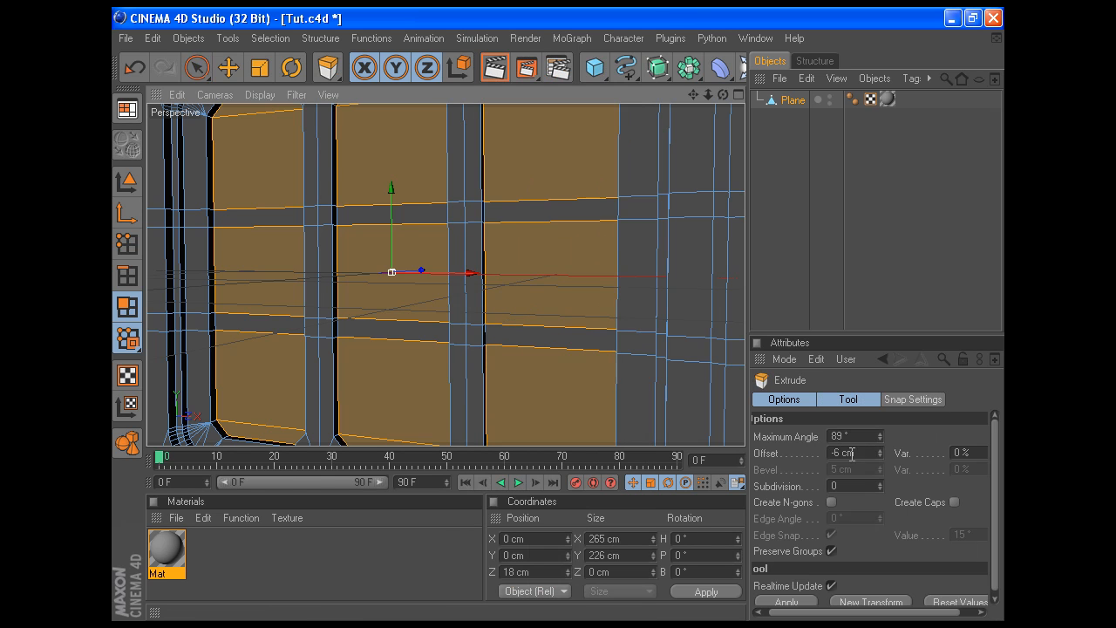
left_click_drag(858, 453, 830, 463)
type("-10")
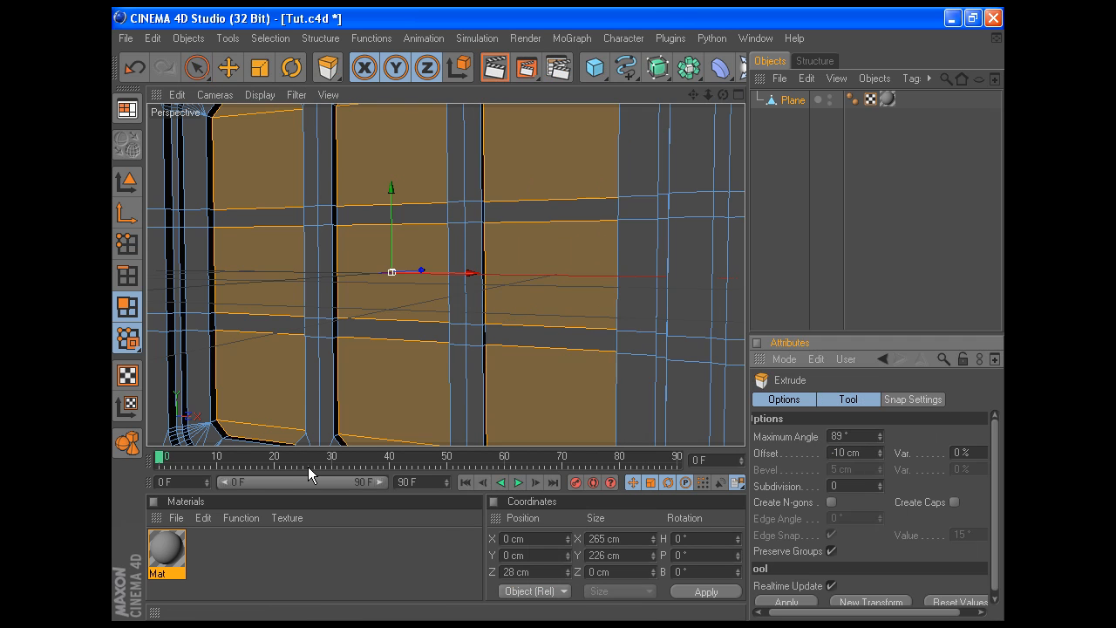
key("Return")
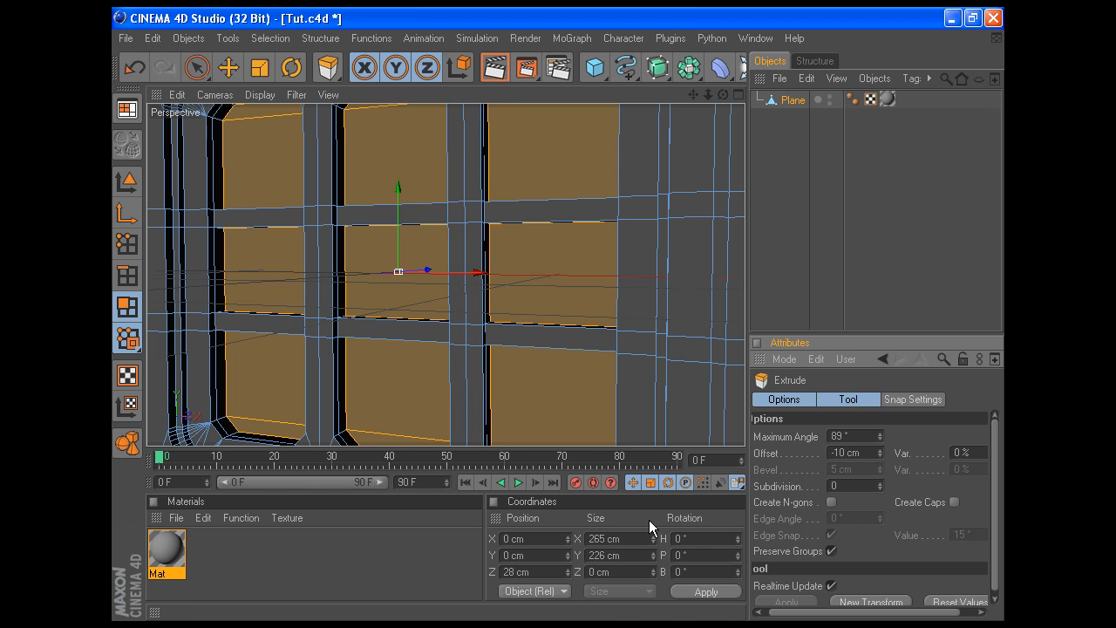
Melt the polygons above and below the horizontal bands in both outer side panels into one face per corner area
scroll(579, 330, "down", 4)
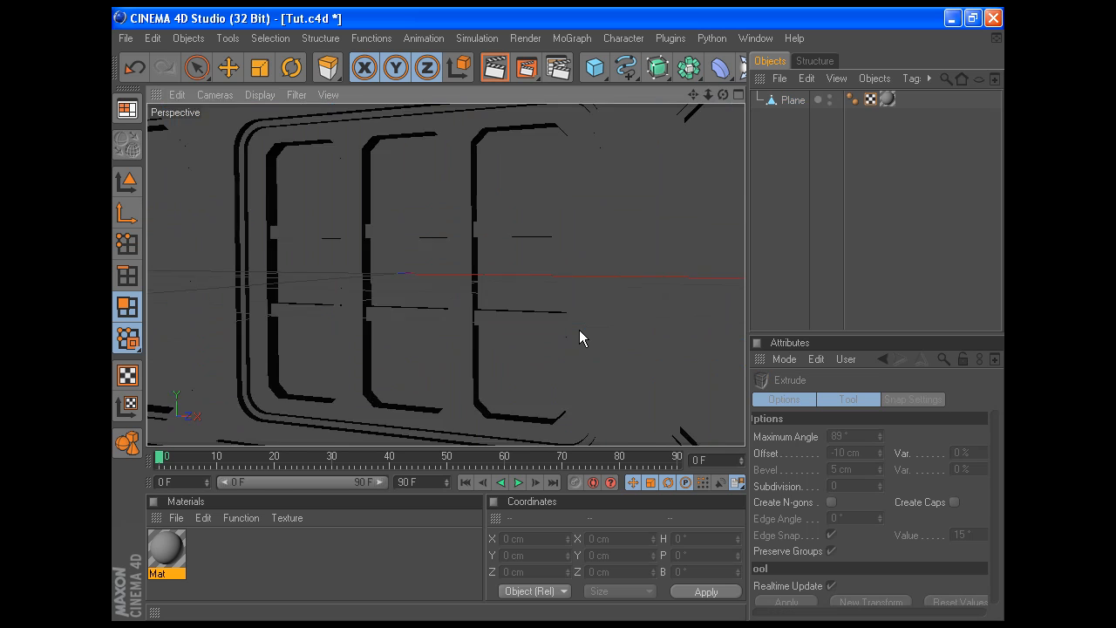
left_click_drag(580, 330, 603, 381, "alt")
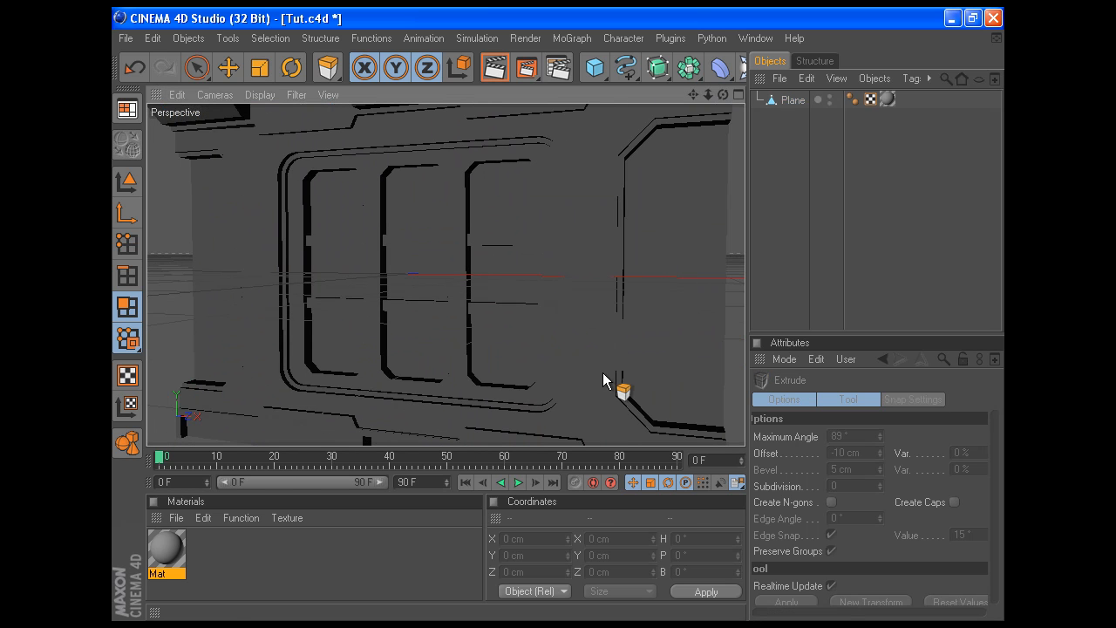
left_click(792, 100)
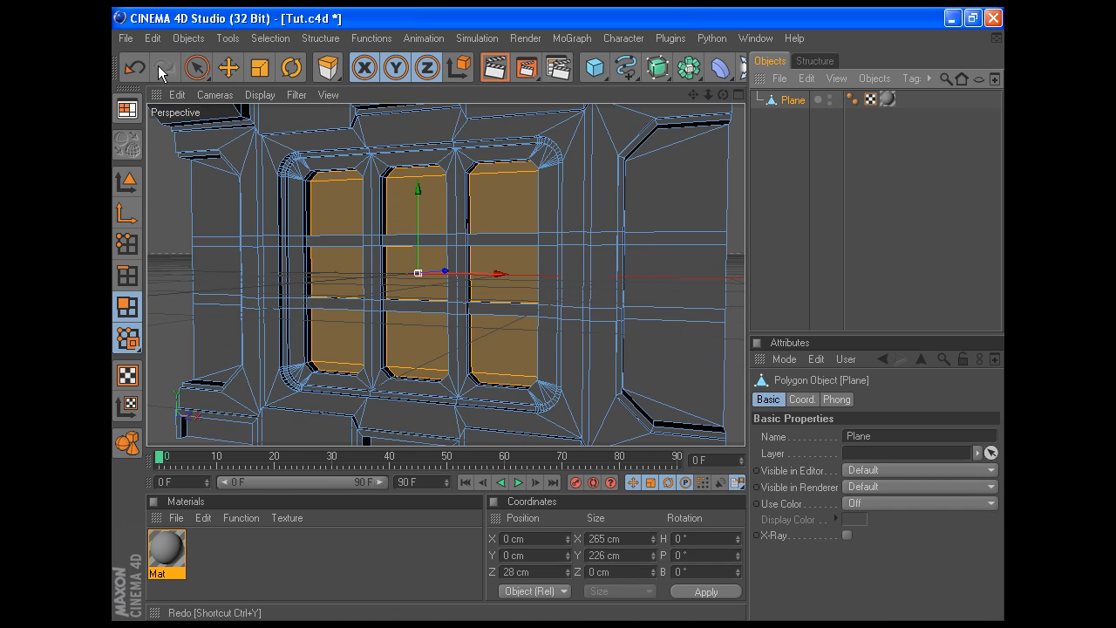
left_click(200, 72)
left_click(213, 163, "shift")
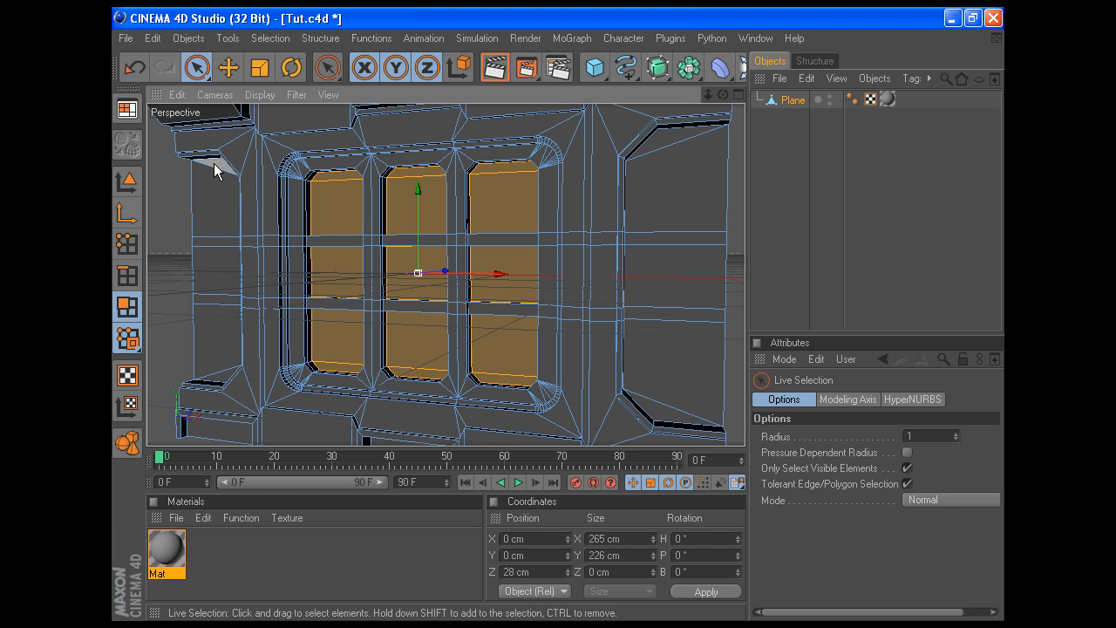
left_click(663, 170)
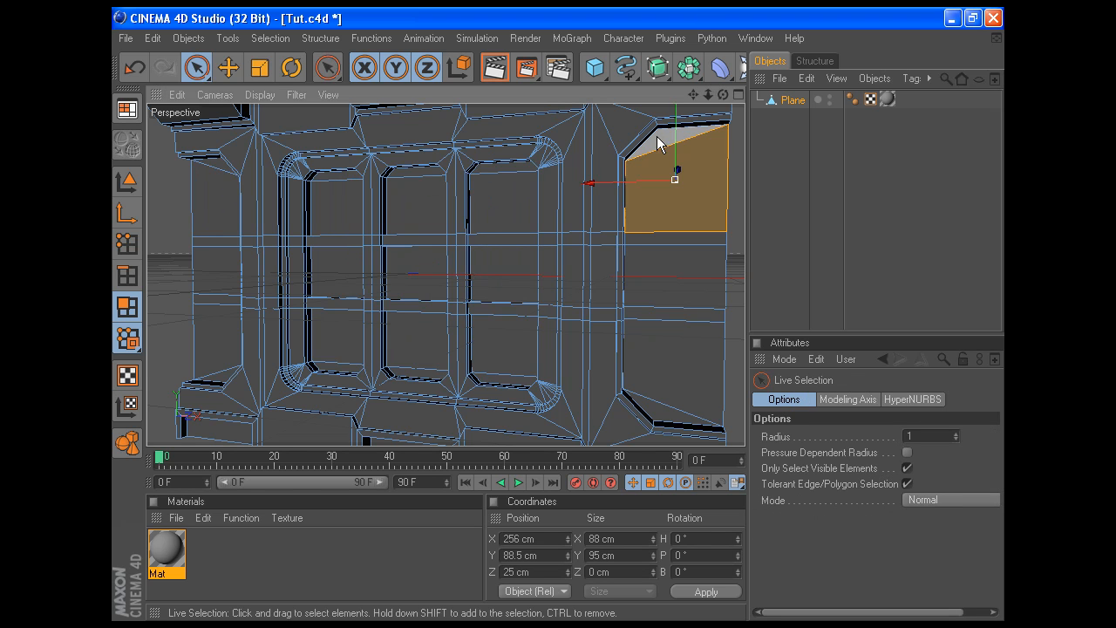
left_click(683, 389, "shift")
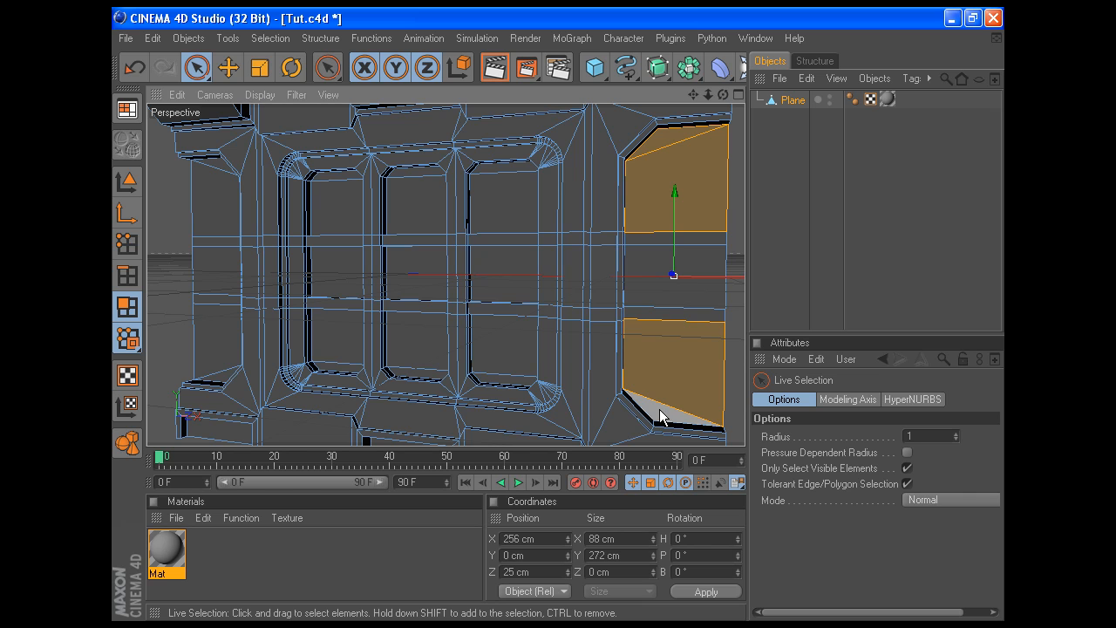
left_click(225, 371, "shift")
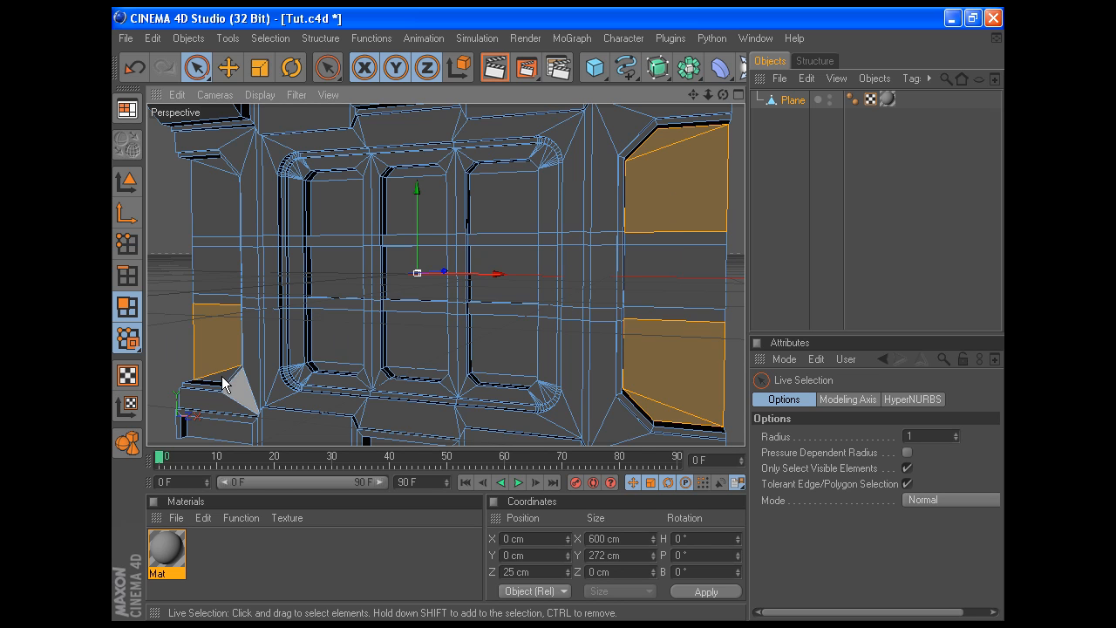
left_click(219, 163, "shift")
right_click(177, 198)
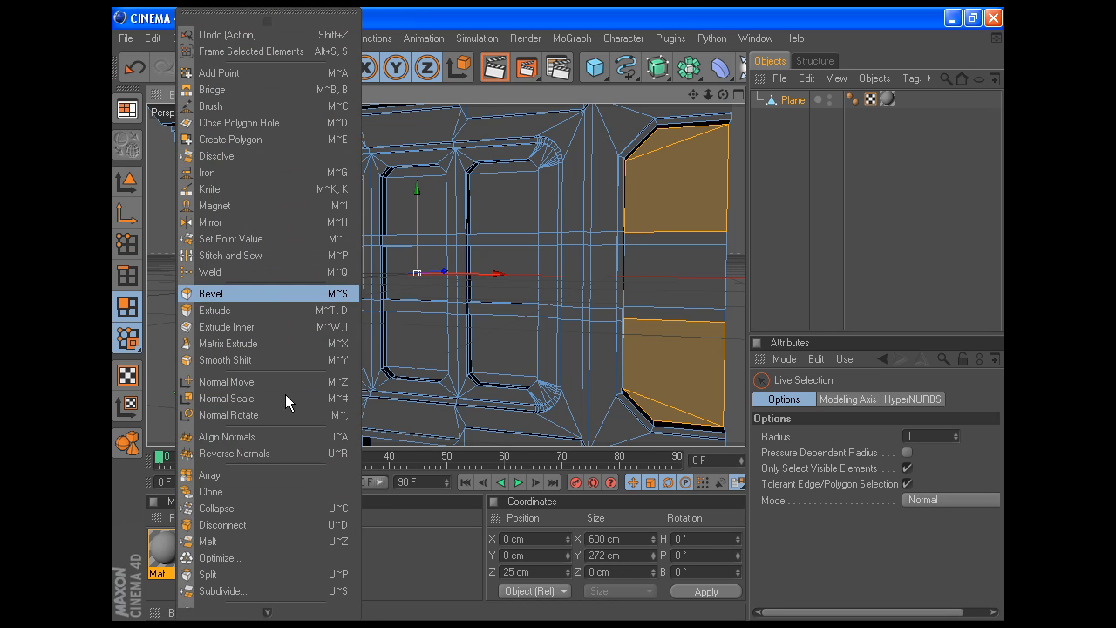
left_click(264, 543)
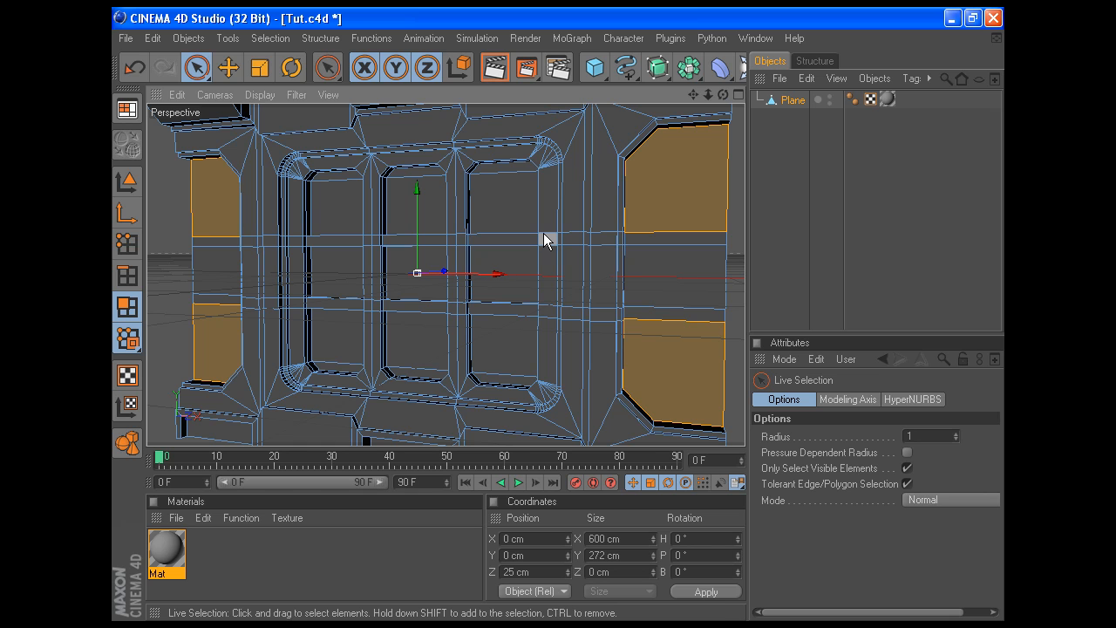
Hide all unselected polygons and show the four melted side faces in the front view
left_click(272, 38)
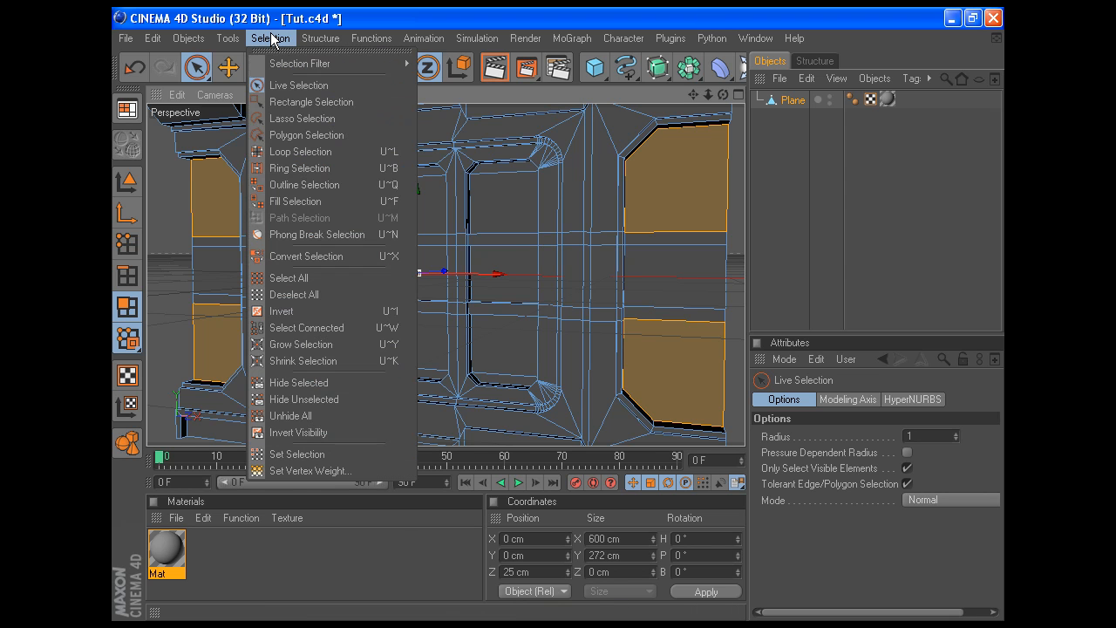
left_click(320, 400)
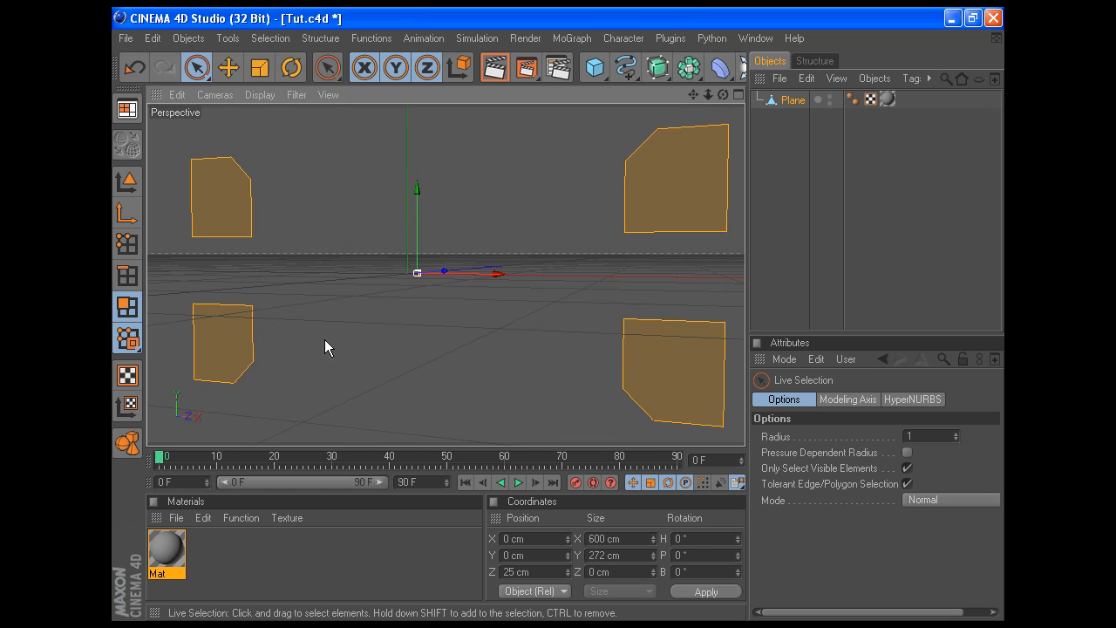
left_click(738, 95)
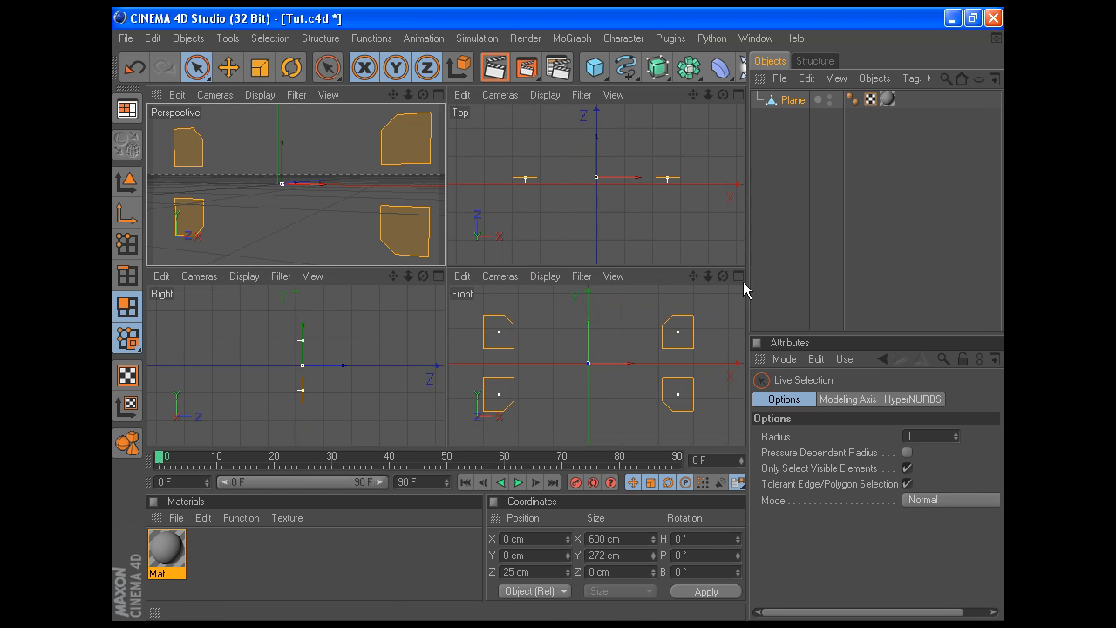
left_click(739, 277)
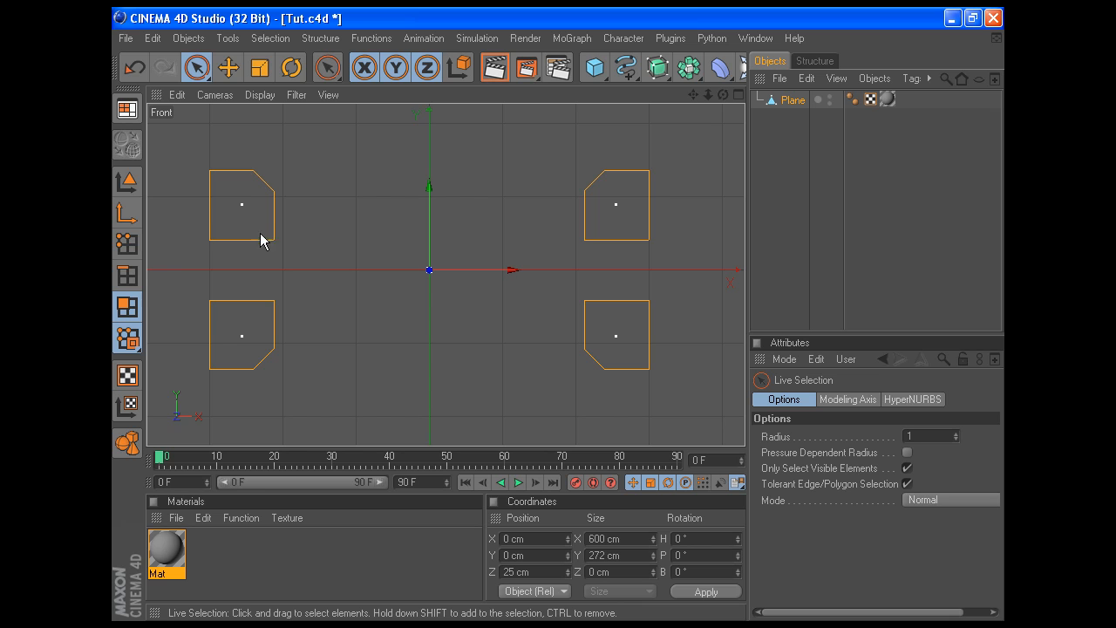
Cut each of the four side faces horizontally with the Knife in Line mode, from the inner chamfer point to the wall's outer edge
left_click(127, 243)
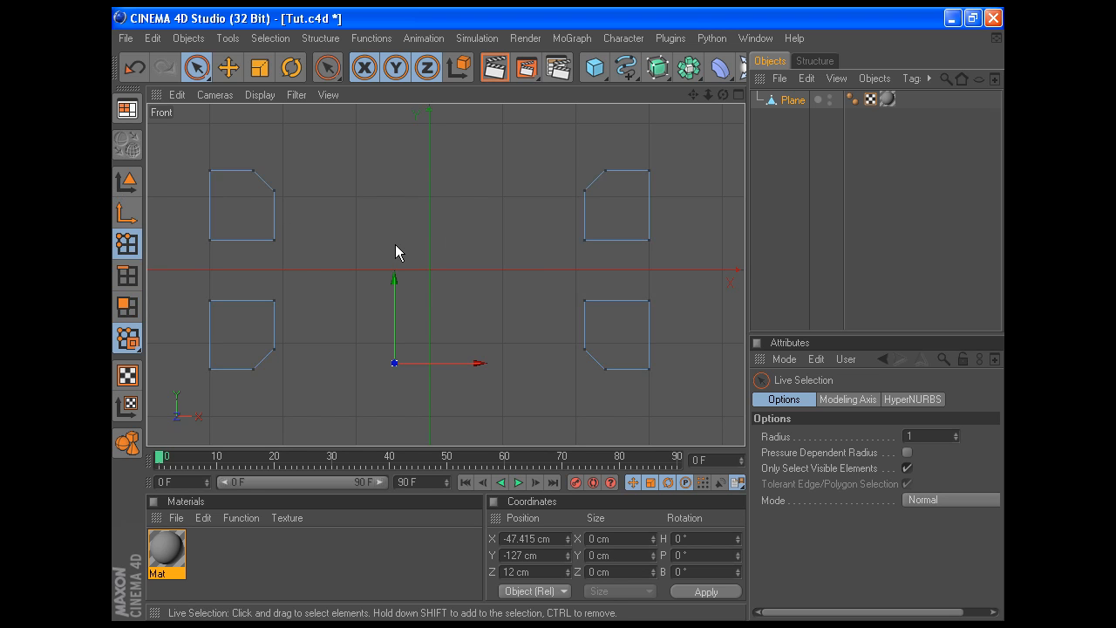
right_click(391, 242)
left_click(462, 367)
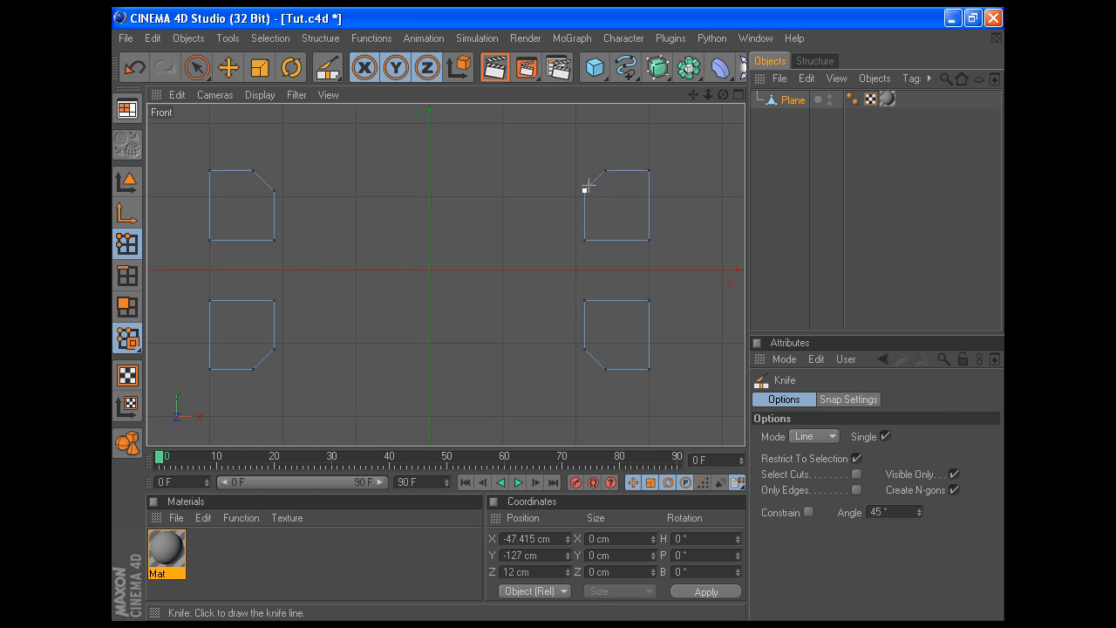
left_click_drag(585, 190, 711, 190)
key("ctrl+z")
left_click_drag(585, 349, 658, 349)
left_click_drag(279, 350, 193, 350)
left_click_drag(276, 191, 194, 193)
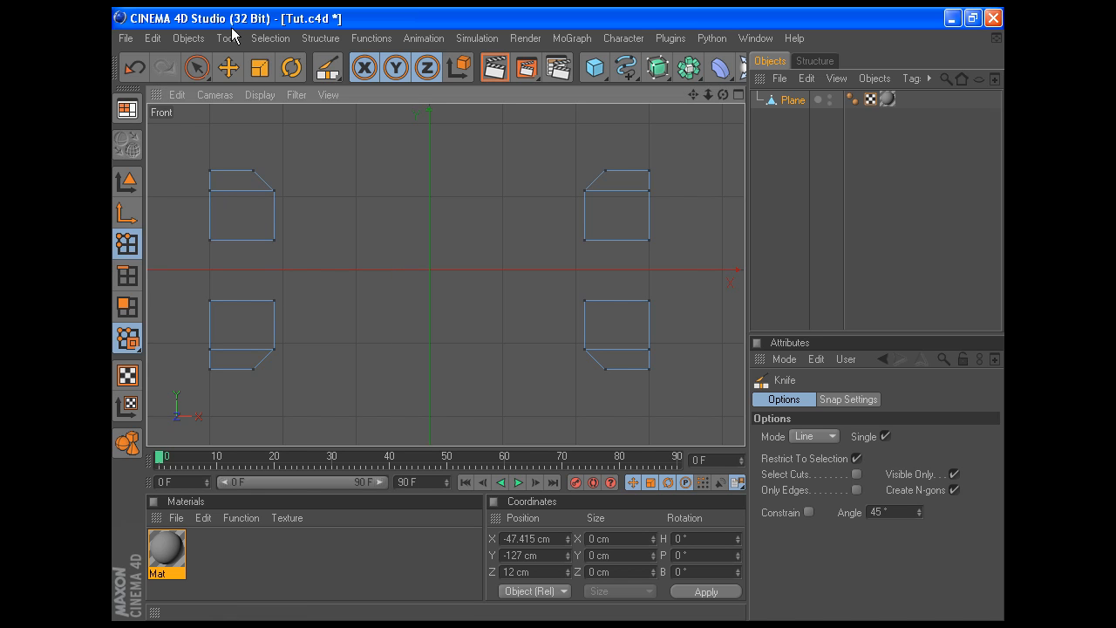
Unhide all polygons of the wall panel in polygon mode
left_click(264, 39)
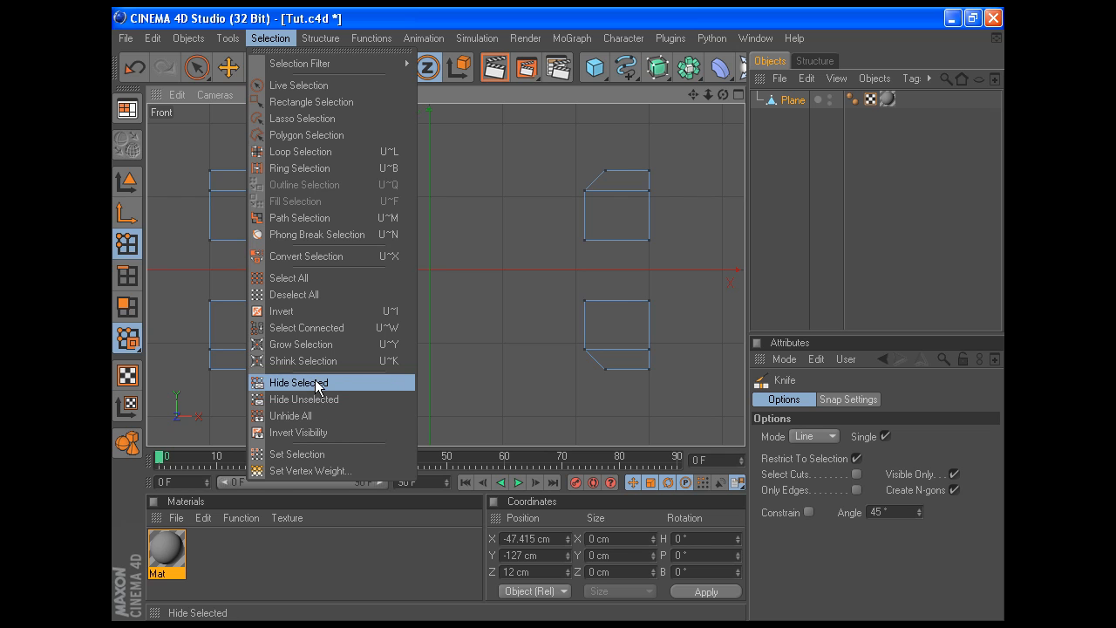
left_click(305, 416)
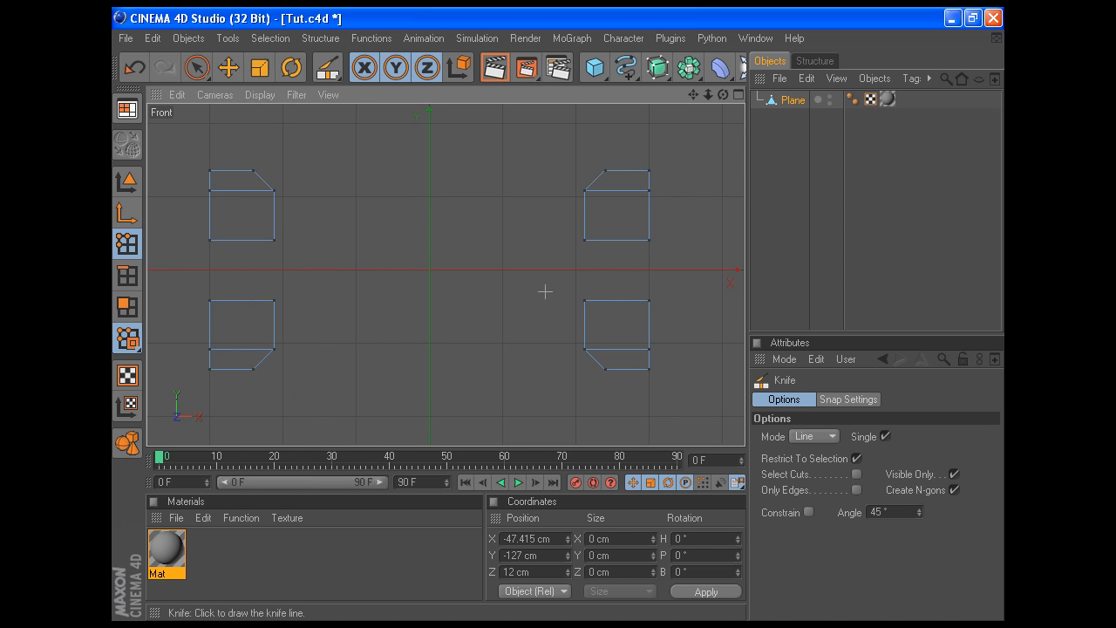
left_click(125, 312)
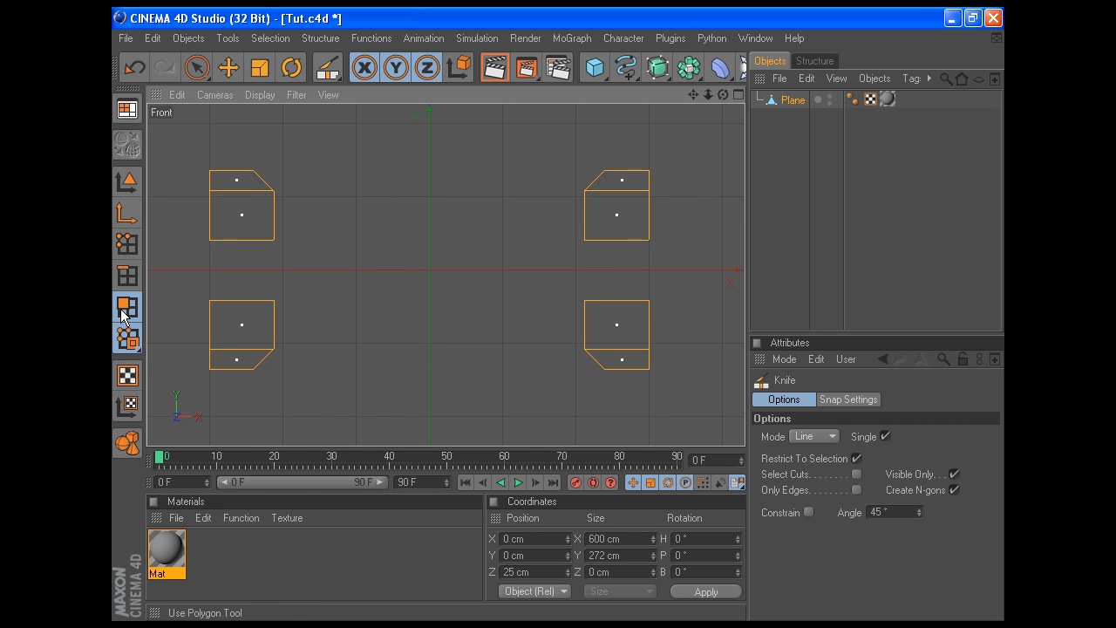
left_click(270, 37)
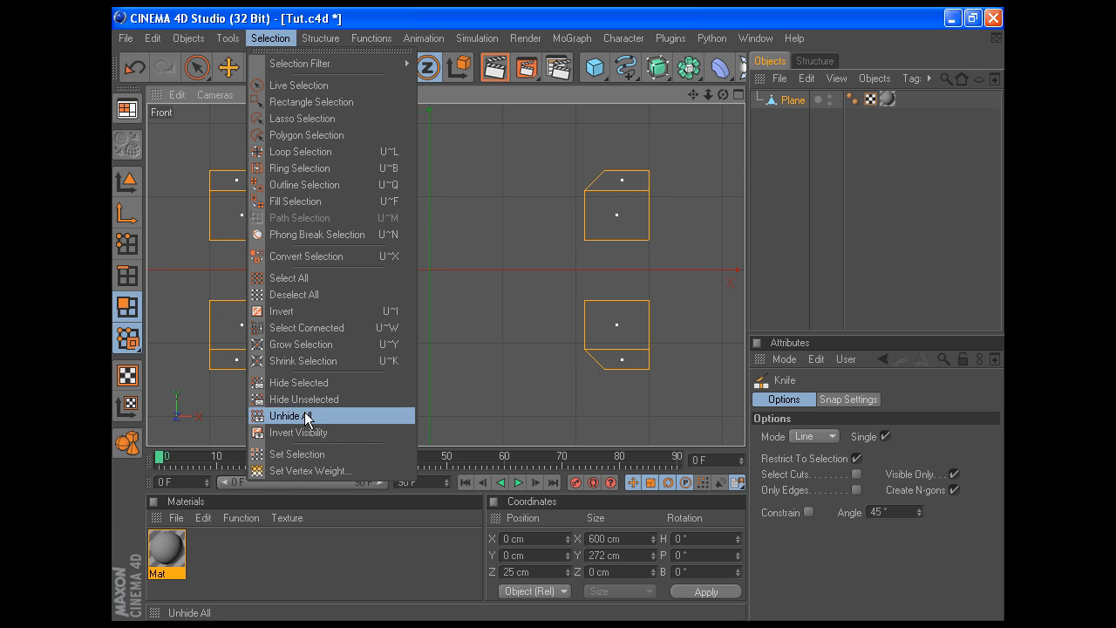
left_click(305, 416)
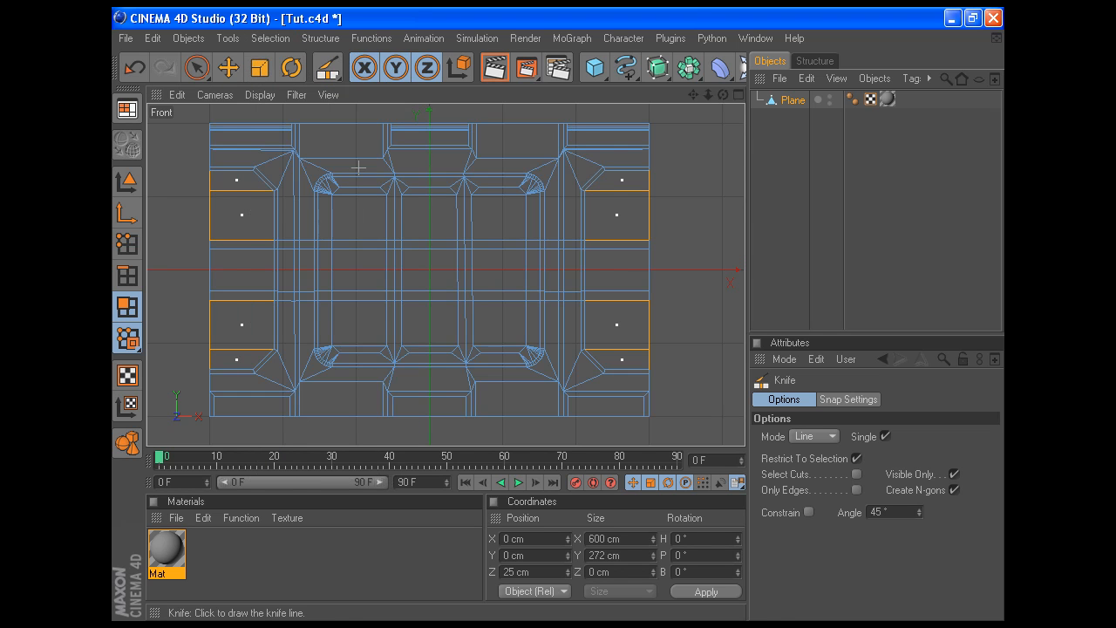
Select the two central trapezoid faces above and below the recess and inner-extrude them with an offset of 4 cm
left_click(198, 67)
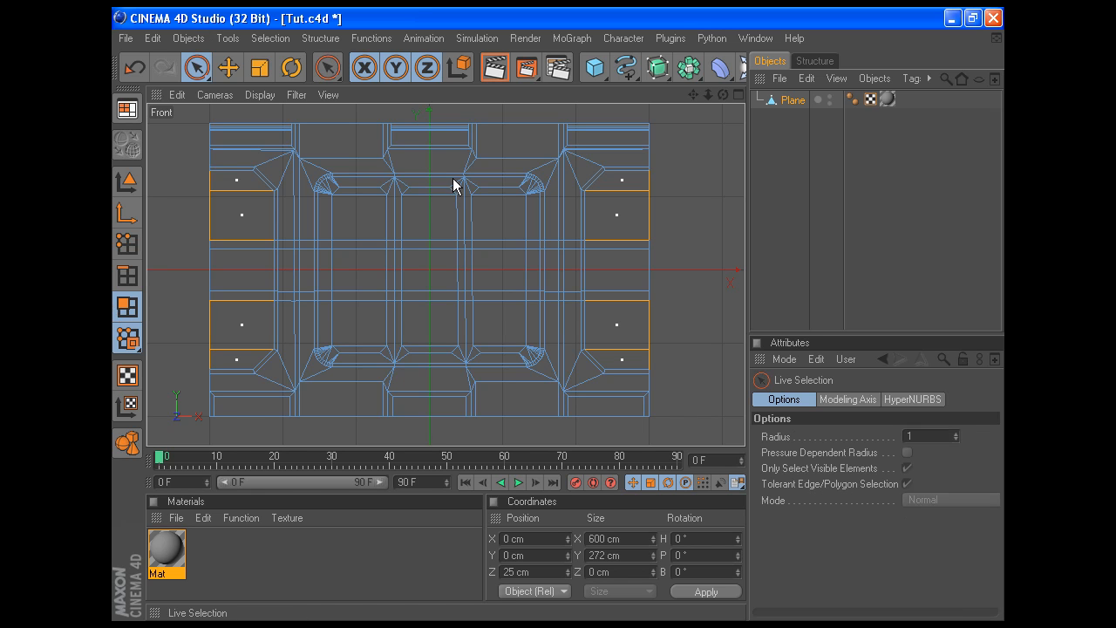
left_click(431, 172)
left_click(436, 382, "shift")
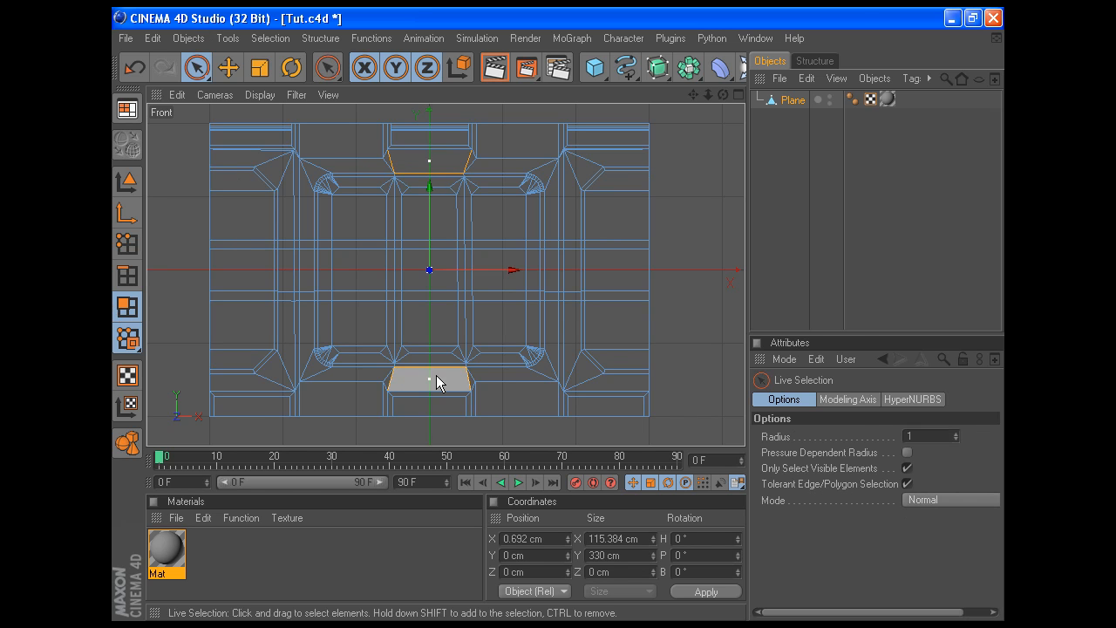
right_click(679, 236)
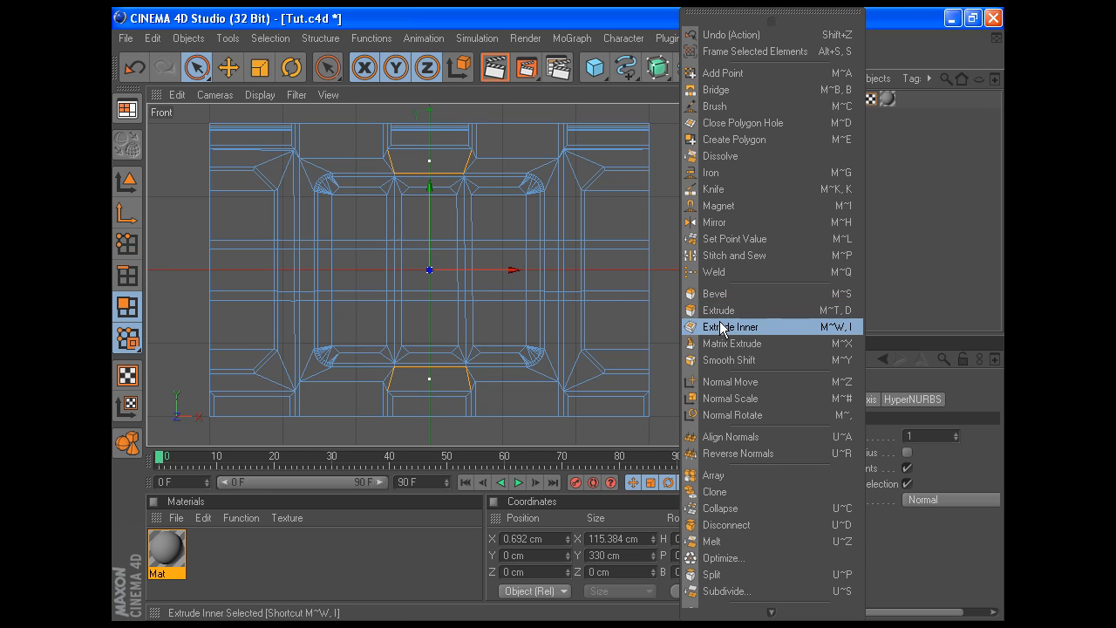
left_click(723, 327)
double_click(870, 452)
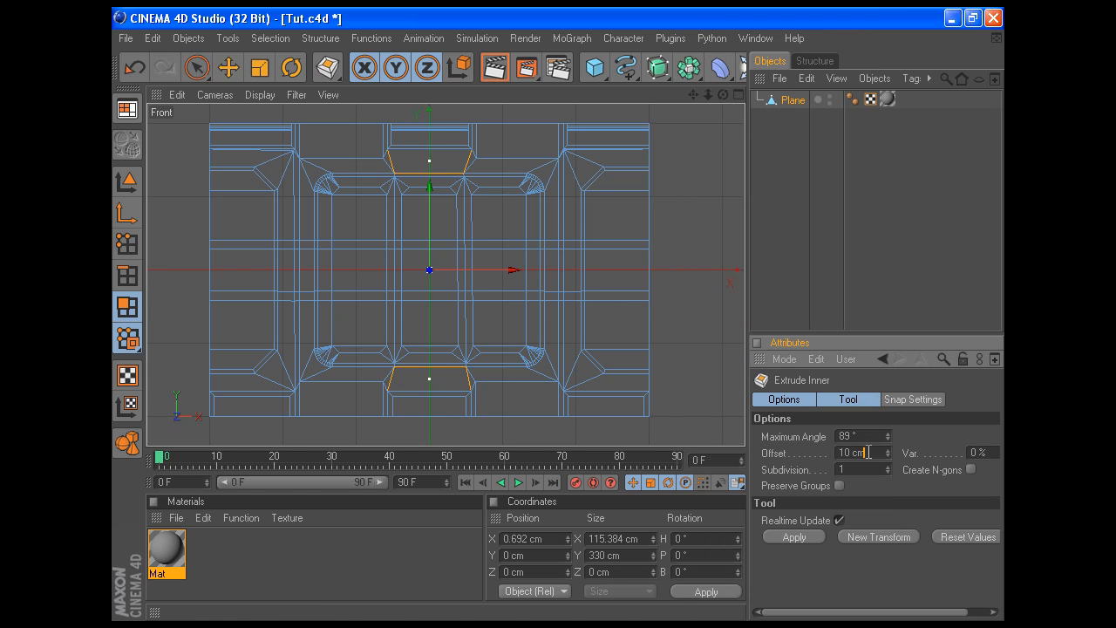
type("4")
left_click(796, 536)
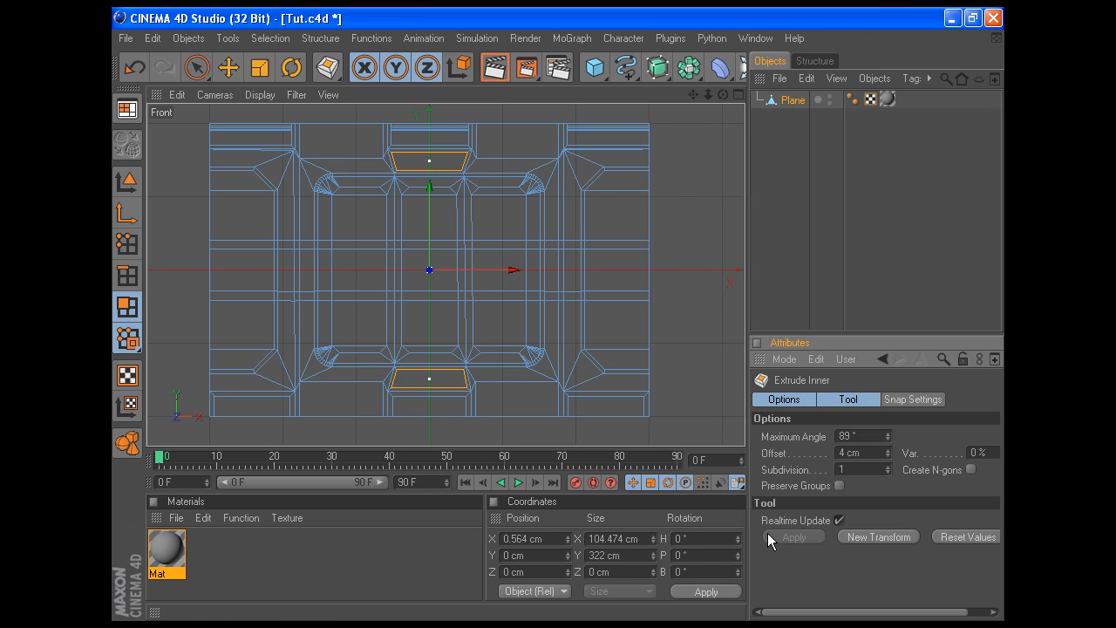
Extrude the two inset trapezoid faces with an offset of -1 cm
right_click(655, 283)
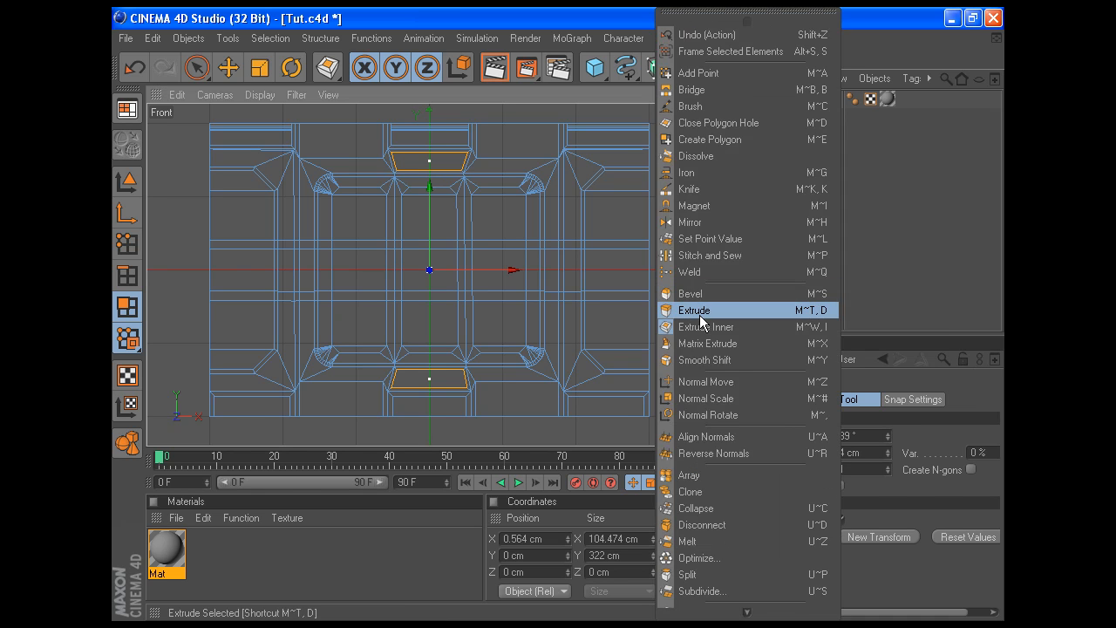
left_click(698, 312)
double_click(883, 452)
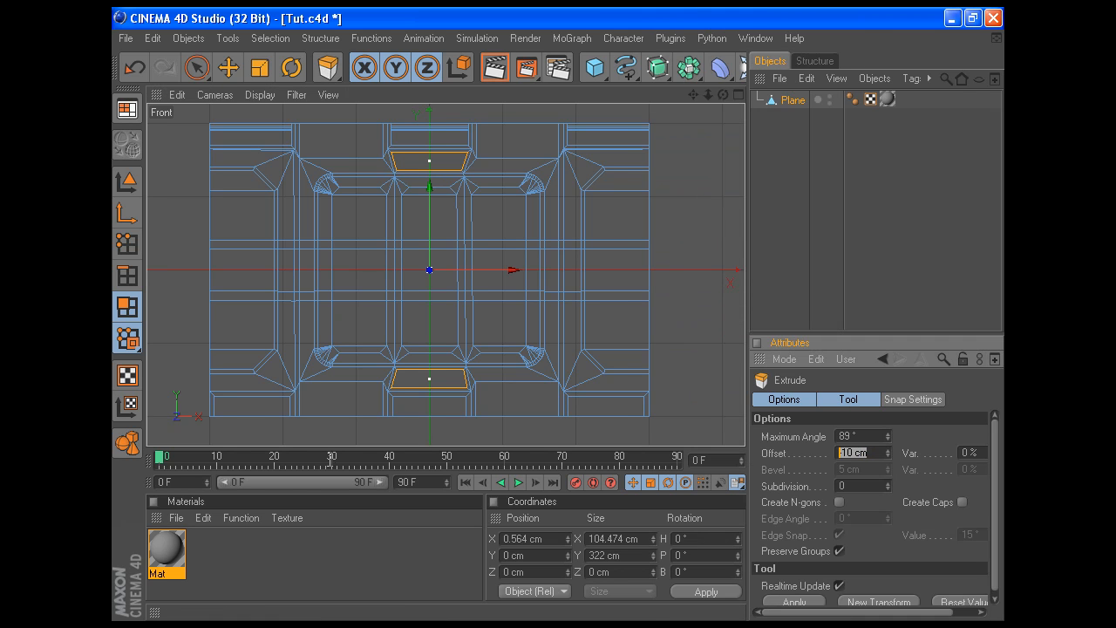
key("BackSpace")
type("-1")
key("Return")
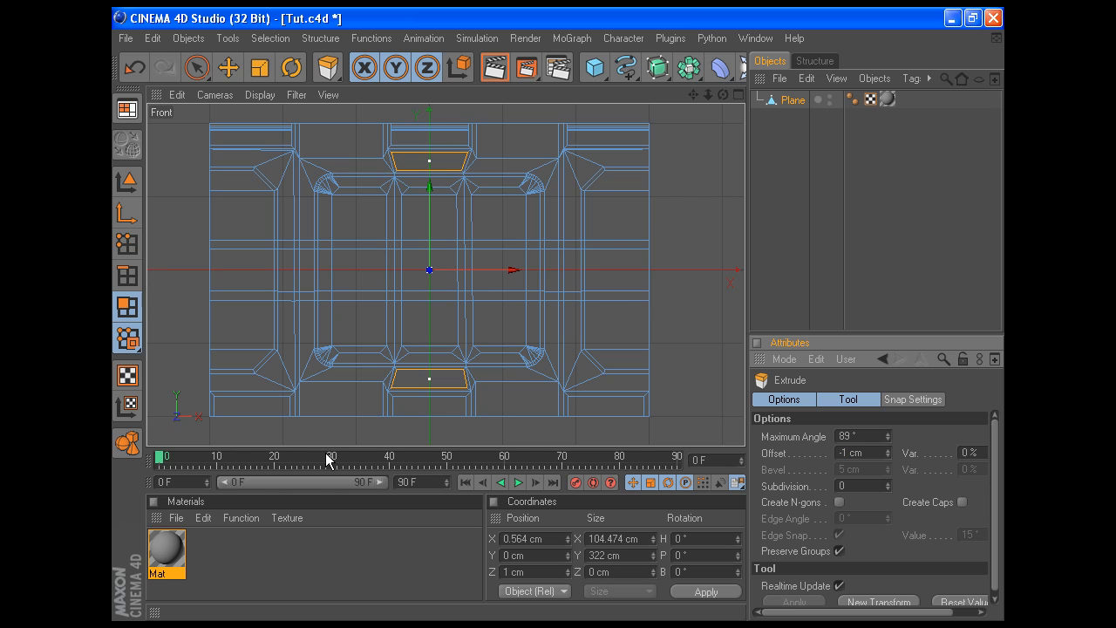
In the perspective view, select the frame faces around the recess's upper right corner and down its right side
left_click(739, 95)
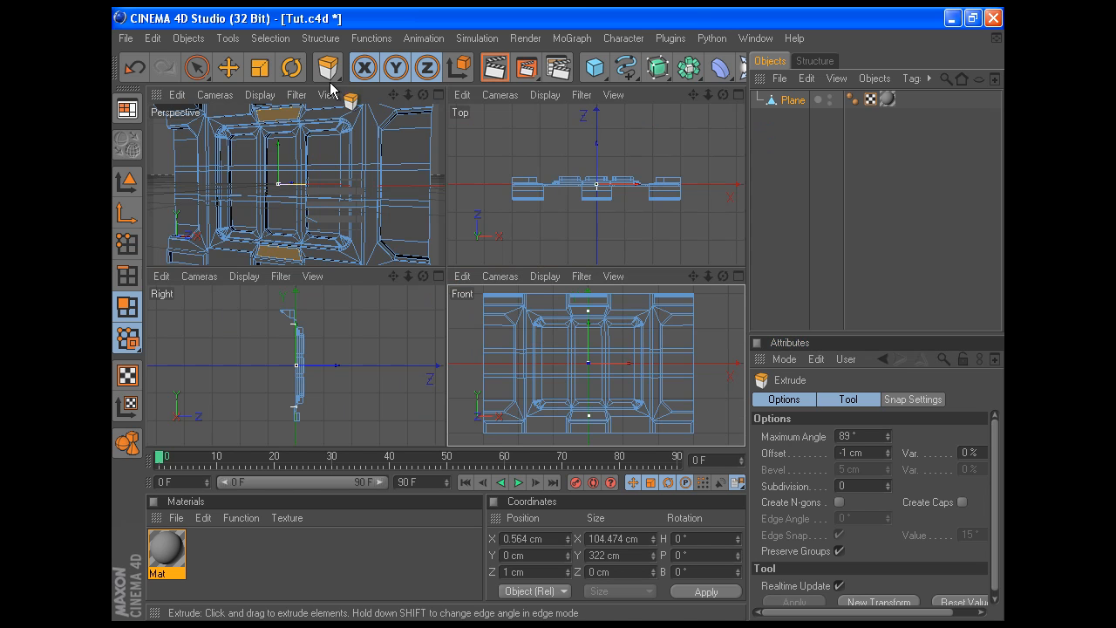
left_click(439, 95)
scroll(388, 123, "down", 3)
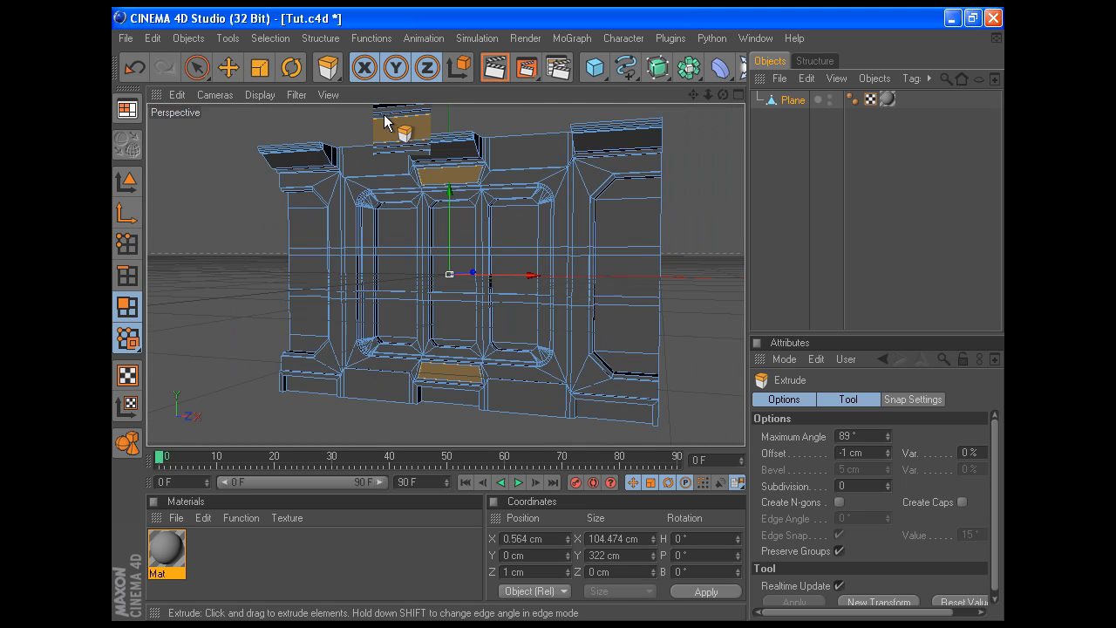
mouse_move(709, 94)
left_mouse_down()
mouse_move(737, 94)
mouse_move(687, 96)
left_mouse_up()
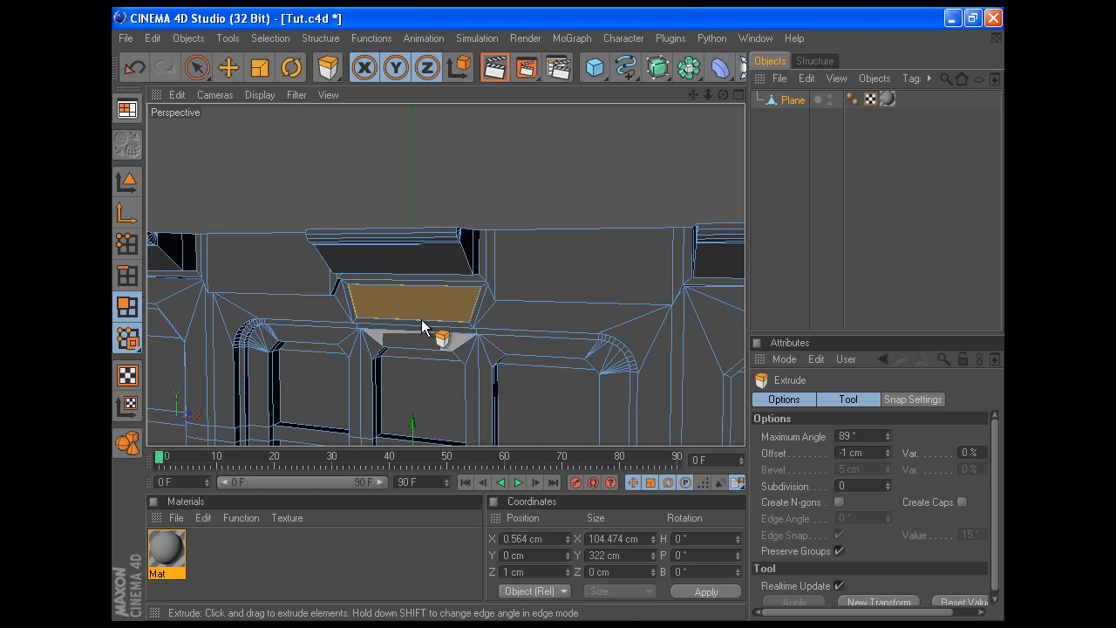
mouse_move(723, 94)
left_mouse_down()
mouse_move(693, 96)
mouse_move(722, 94)
left_mouse_up()
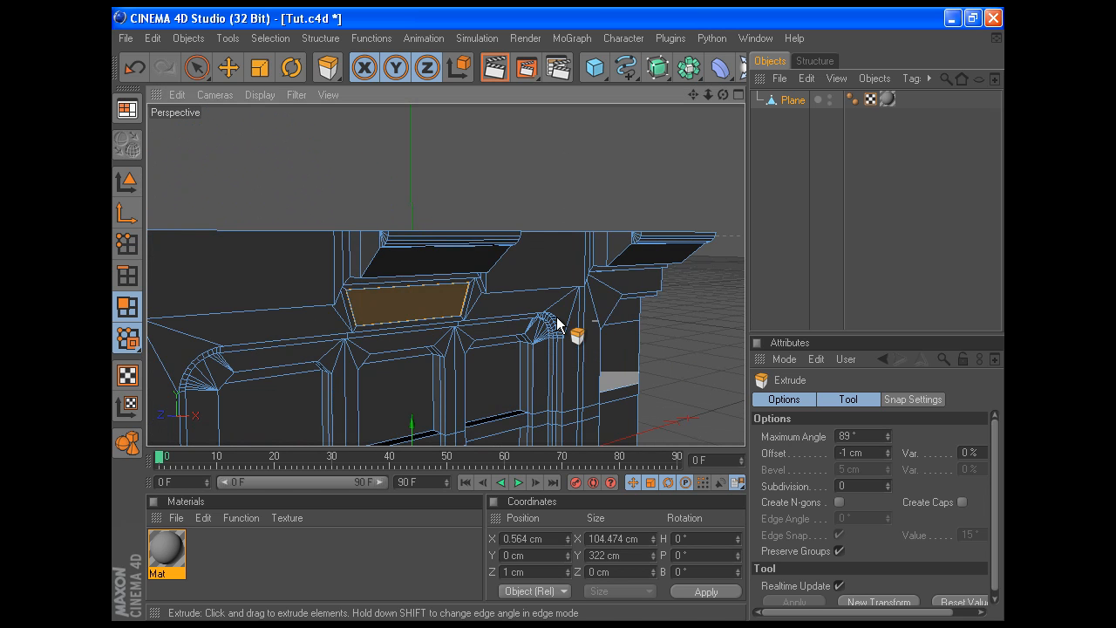
left_click(197, 67)
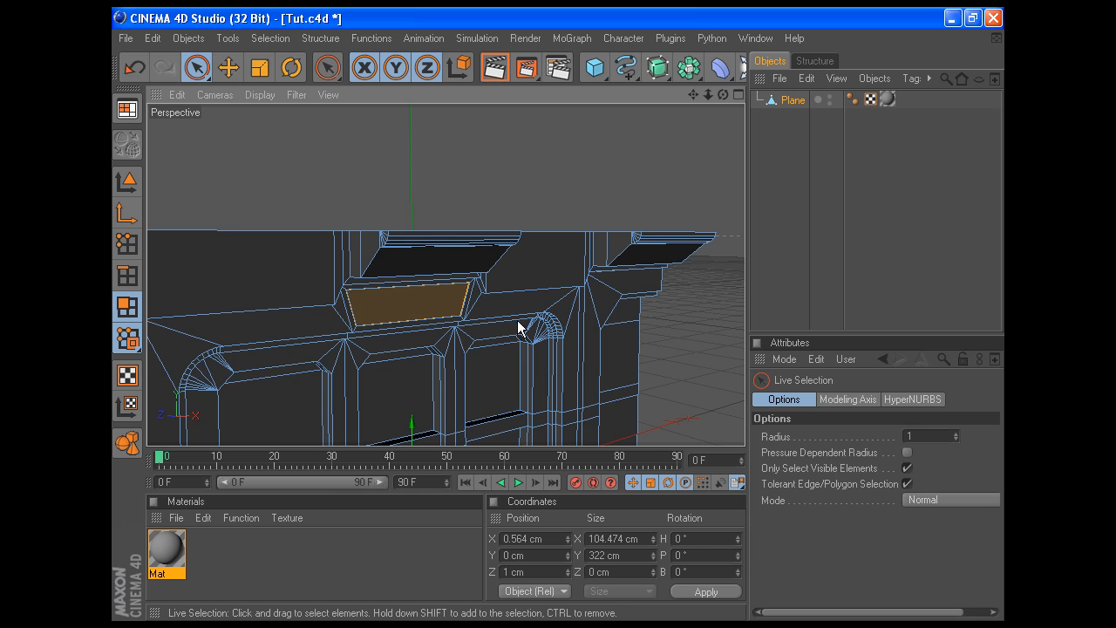
left_click(570, 334)
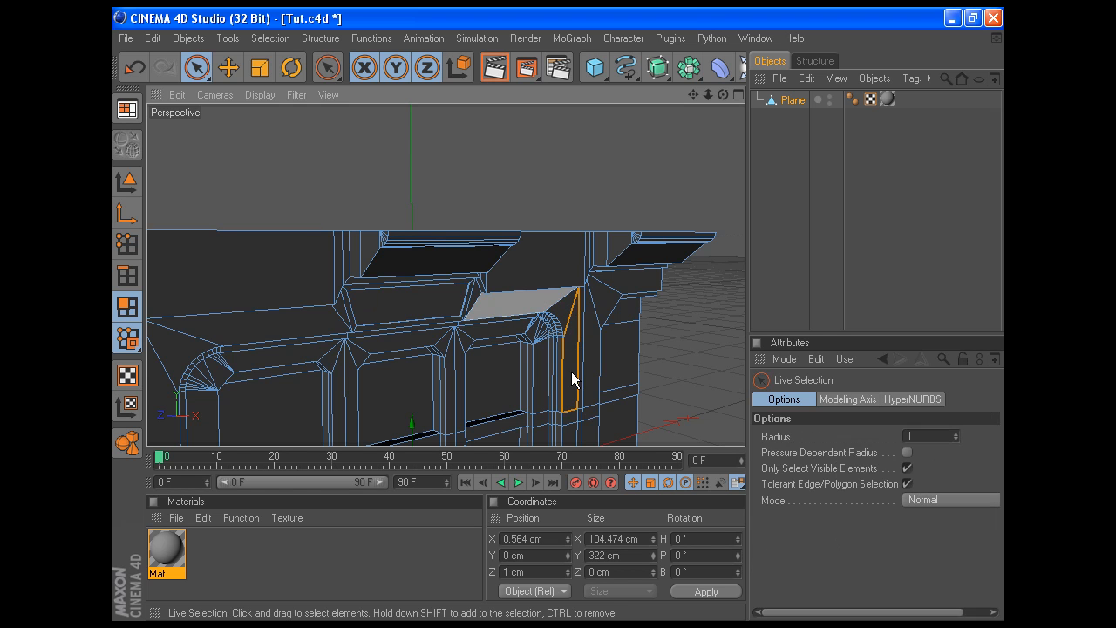
left_click_drag(572, 419, 580, 428)
Add the remaining bottom, left and upper frame faces around the recess to the selection, leaving out the base front face and central trapezoids
left_click_drag(693, 95, 696, 11)
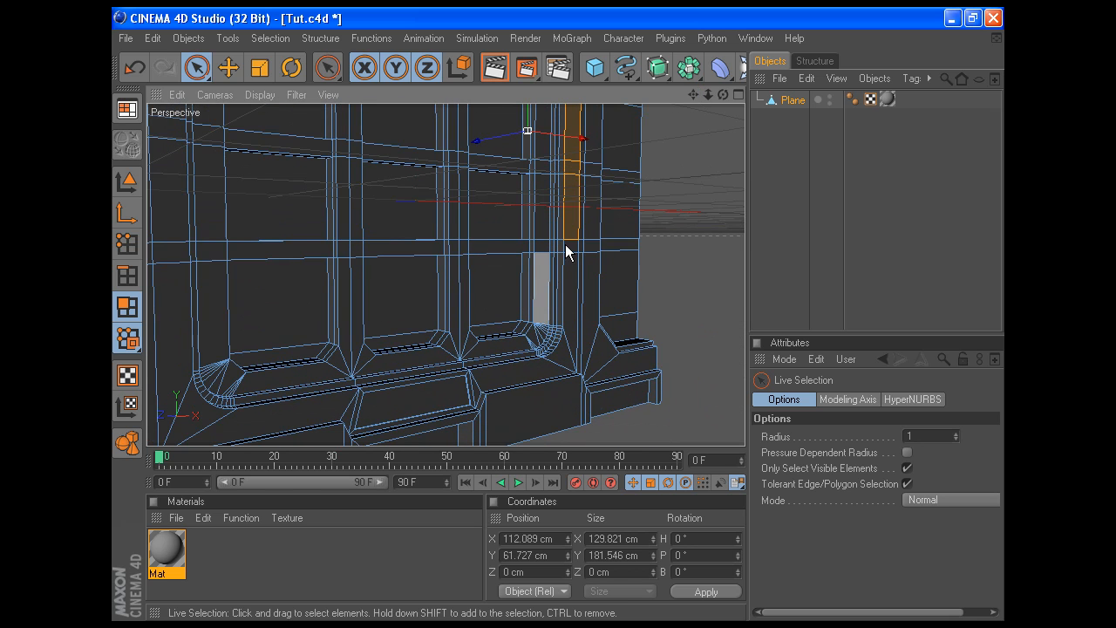
mouse_move(569, 248)
left_mouse_down()
mouse_move(567, 357)
mouse_move(540, 389)
left_mouse_up()
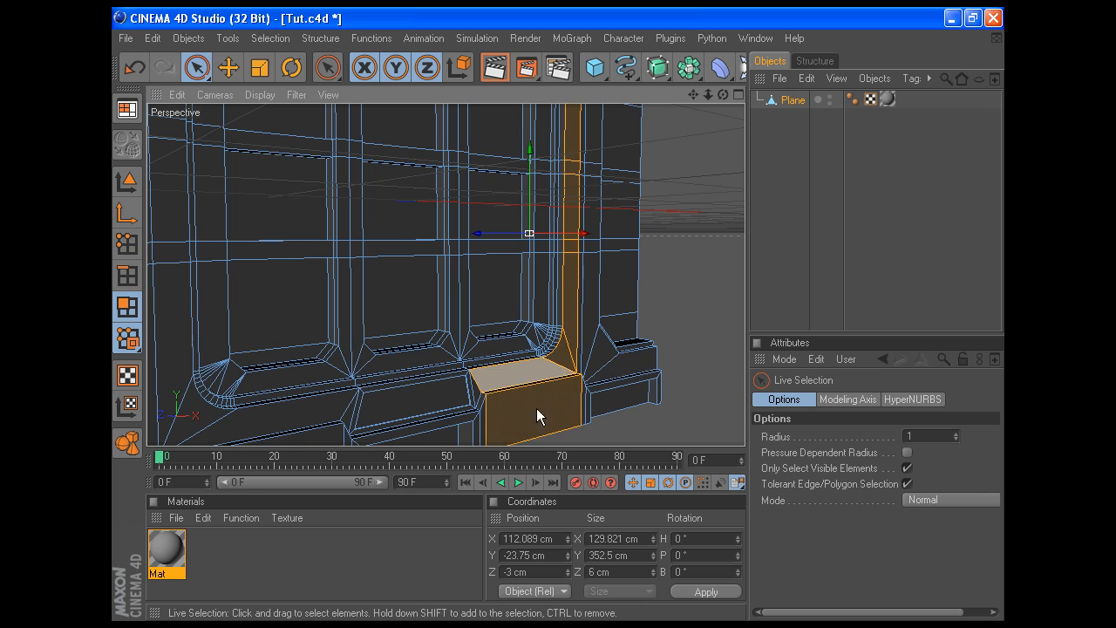
left_click(525, 391, "ctrl")
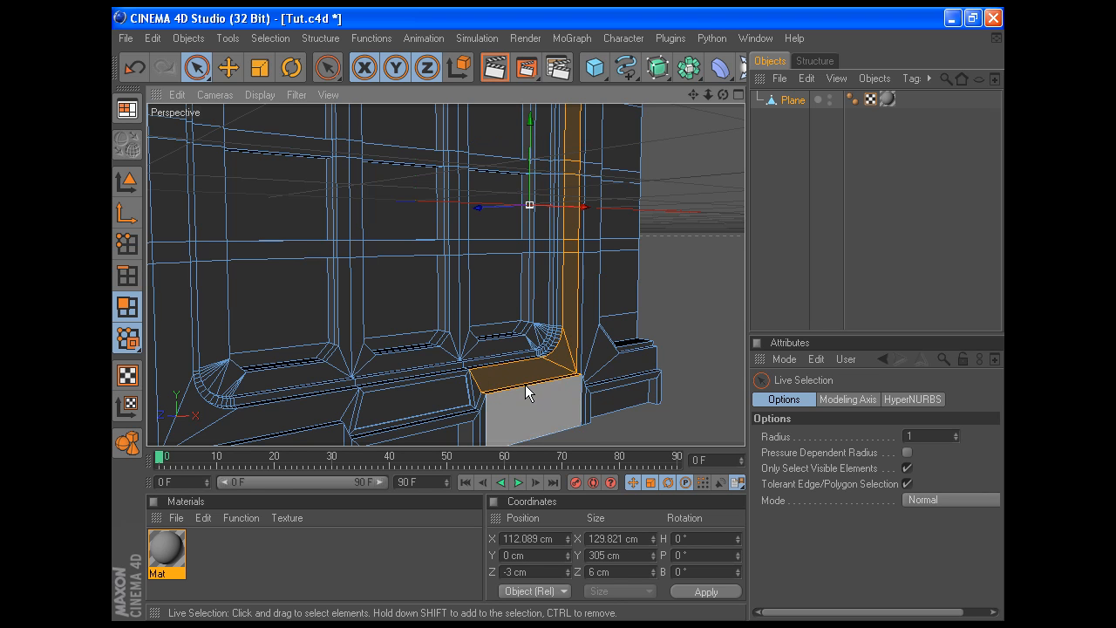
left_click(588, 388, "ctrl")
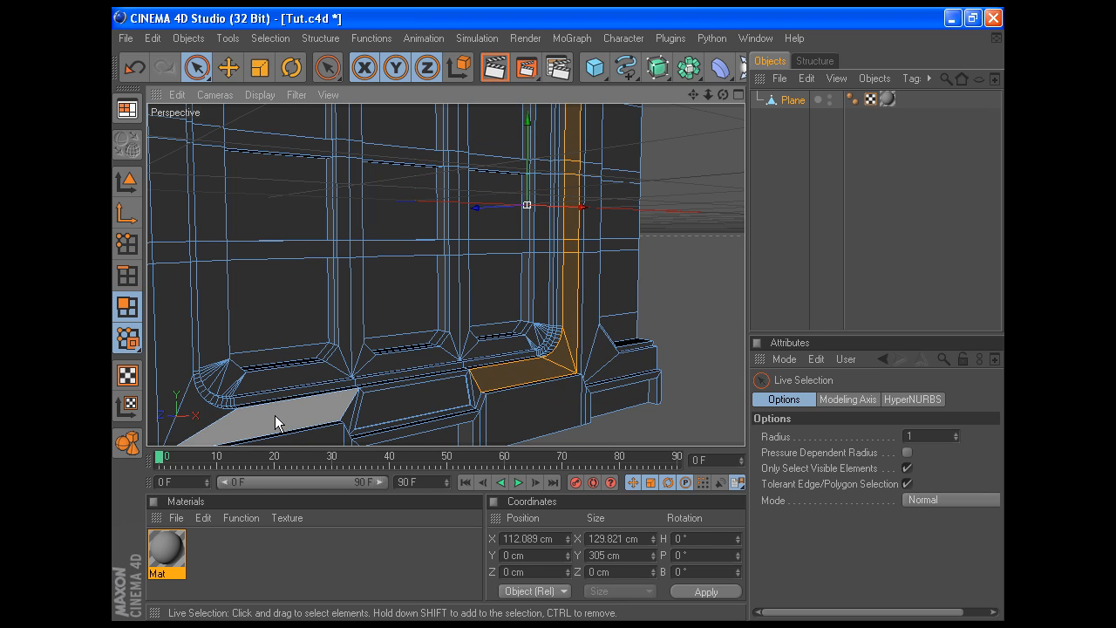
left_click(229, 404, "shift")
left_click(171, 408, "shift")
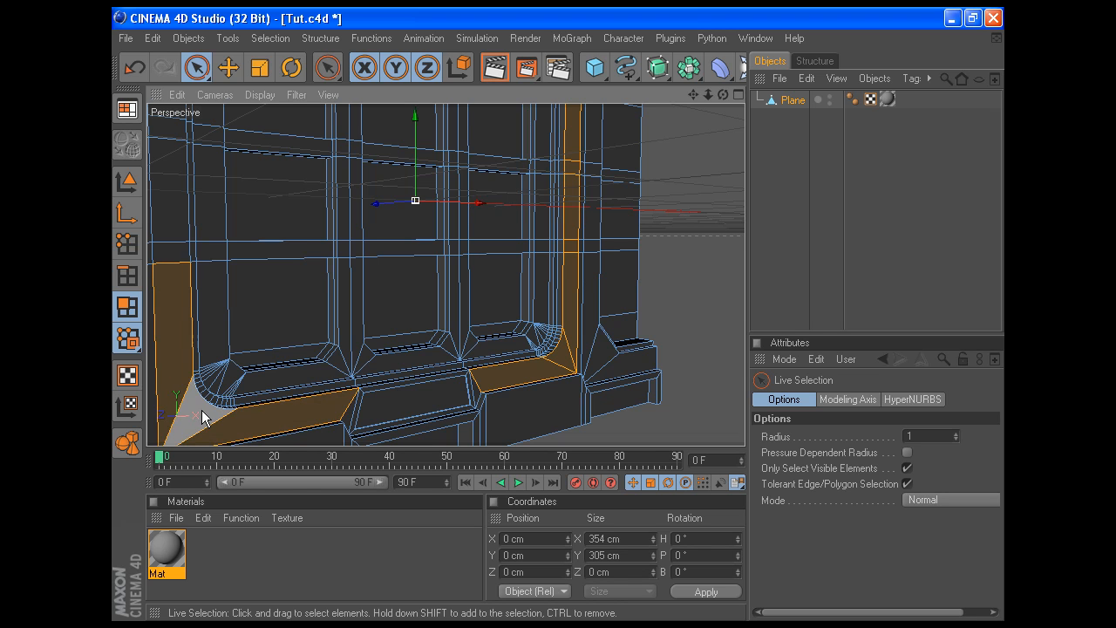
left_click(171, 208, "shift")
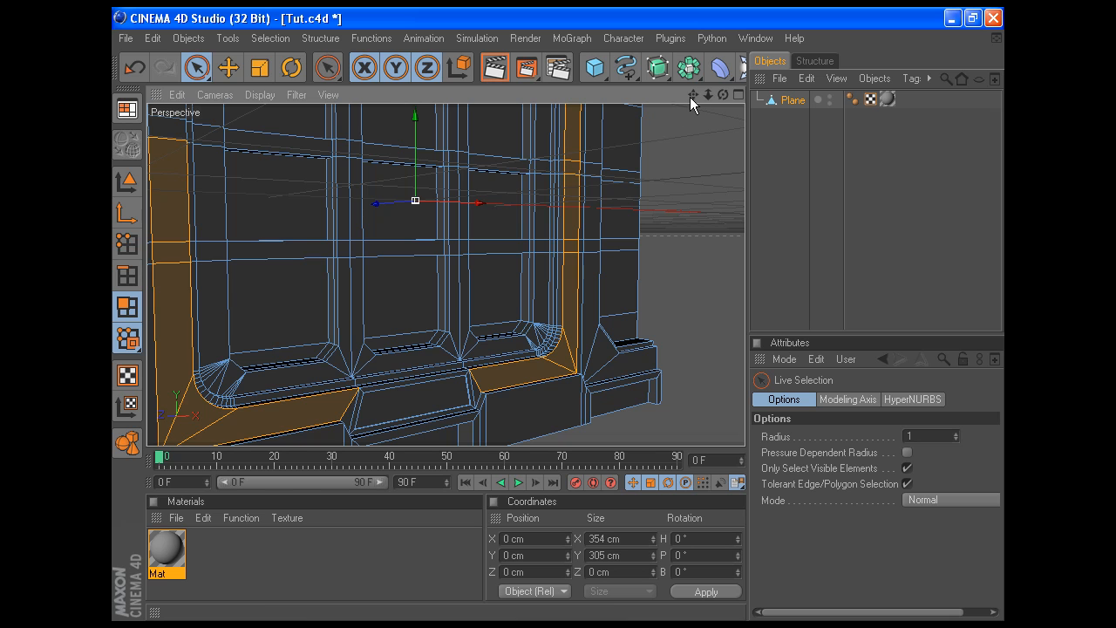
left_click_drag(693, 94, 809, 290)
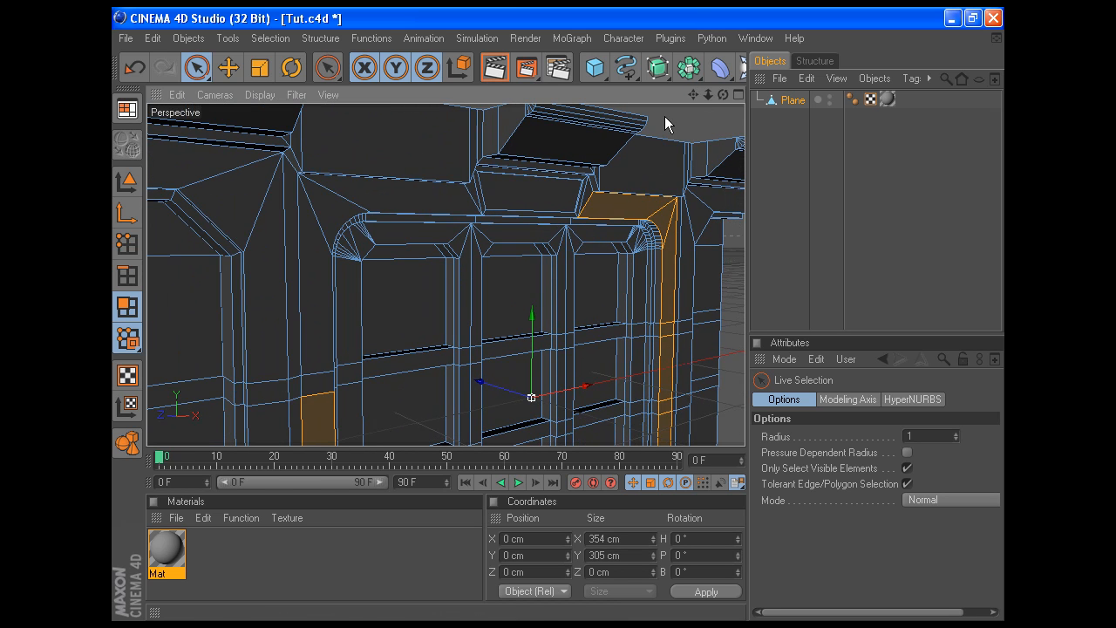
mouse_move(333, 214)
left_mouse_down("shift")
mouse_move(401, 198)
mouse_move(328, 224)
mouse_move(318, 382)
left_mouse_up("shift")
Inner-extrude the selected frame faces with Preserve Groups enabled and an offset of 5 cm
right_click(406, 331)
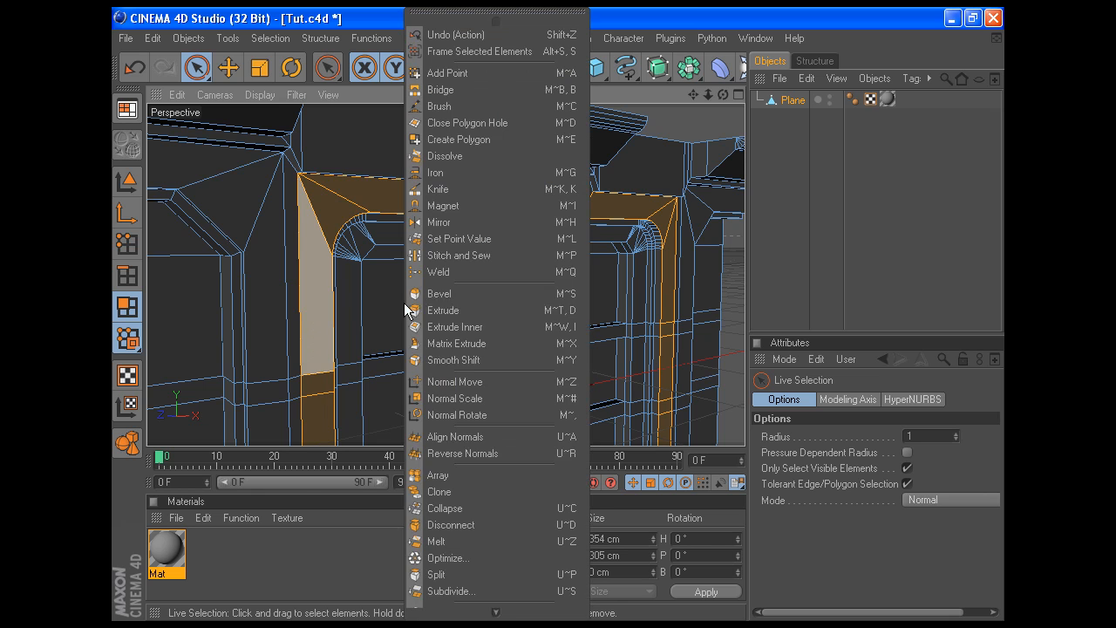
left_click(488, 327)
left_click(840, 486)
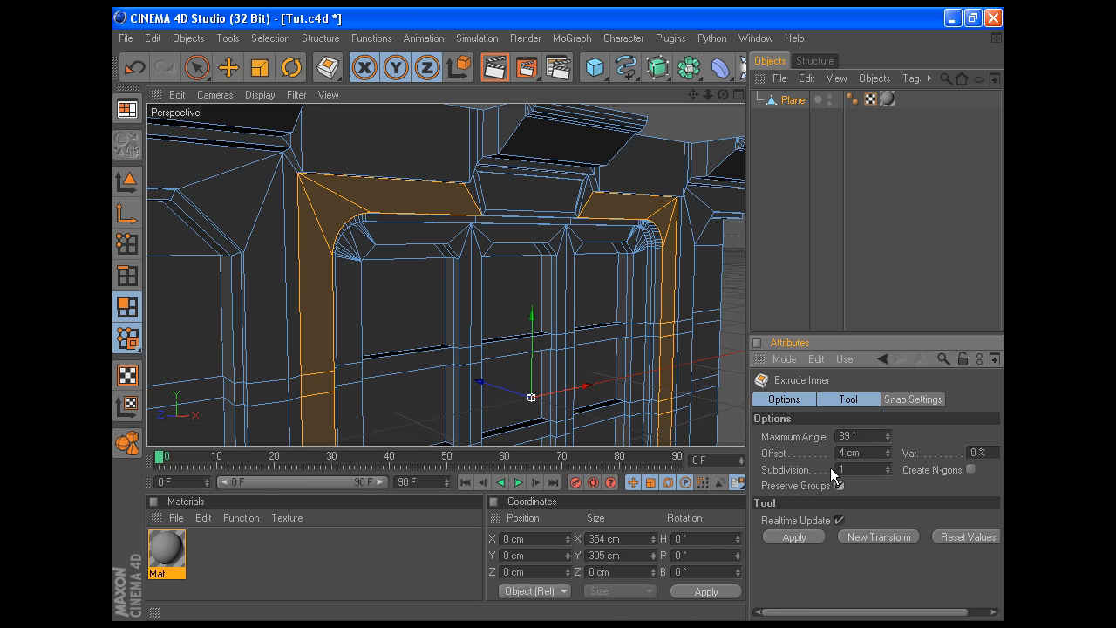
left_click_drag(873, 451, 735, 462)
type("5")
left_click(798, 536)
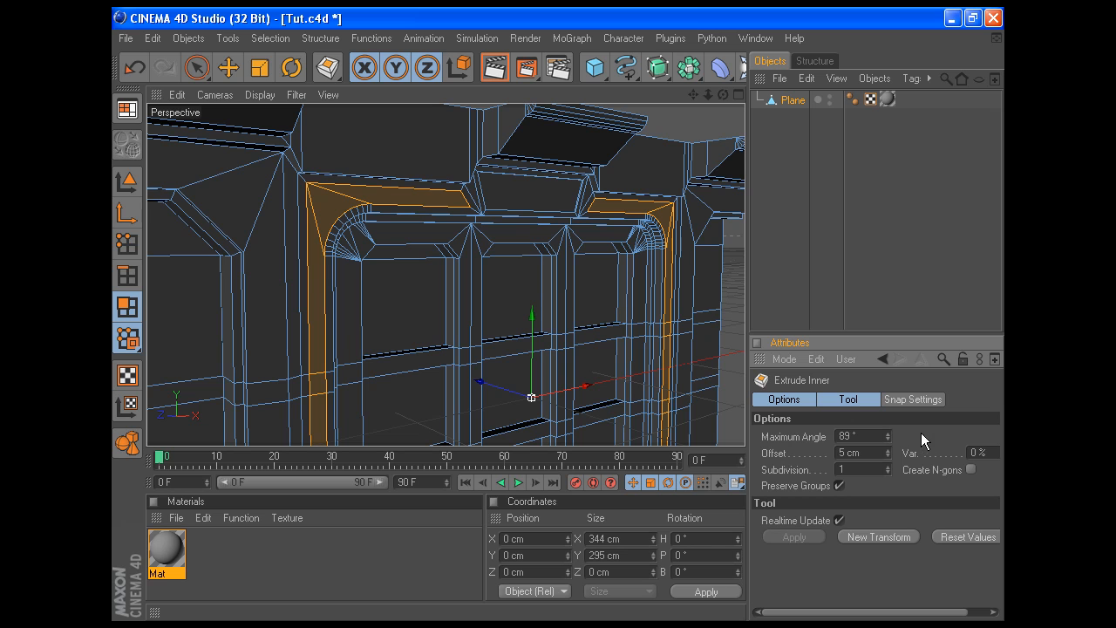
Try the frame's inner extrusion with a maximum angle of 97° and an offset of 1 cm, and undo the extrusion
left_click(870, 441)
type("9")
left_click(782, 529)
left_click(897, 538)
left_click(872, 452)
type("1")
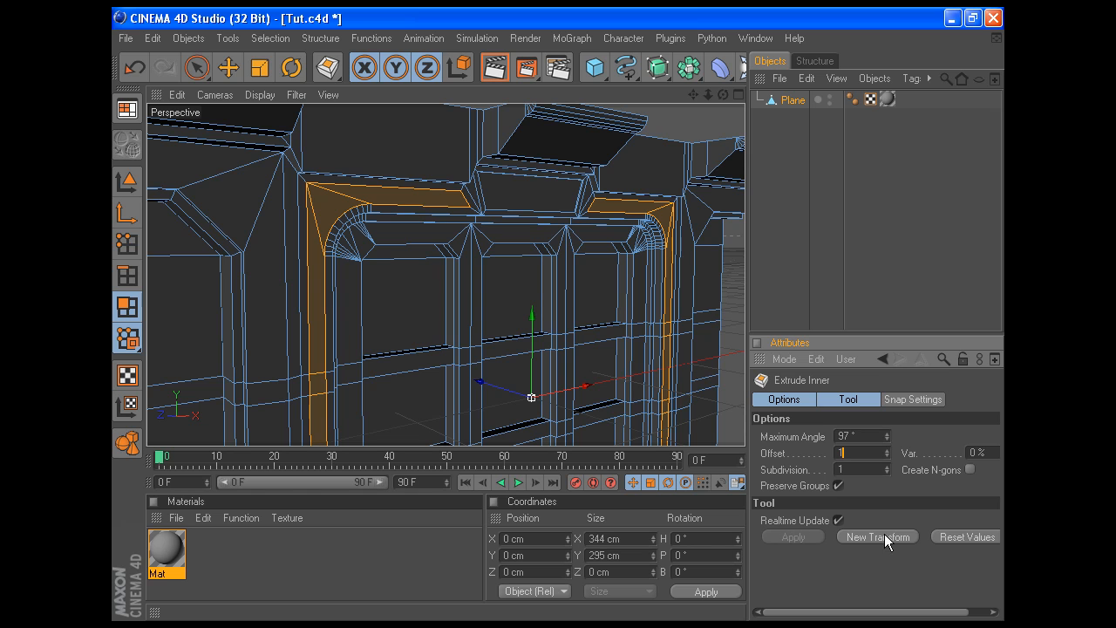
key("Return")
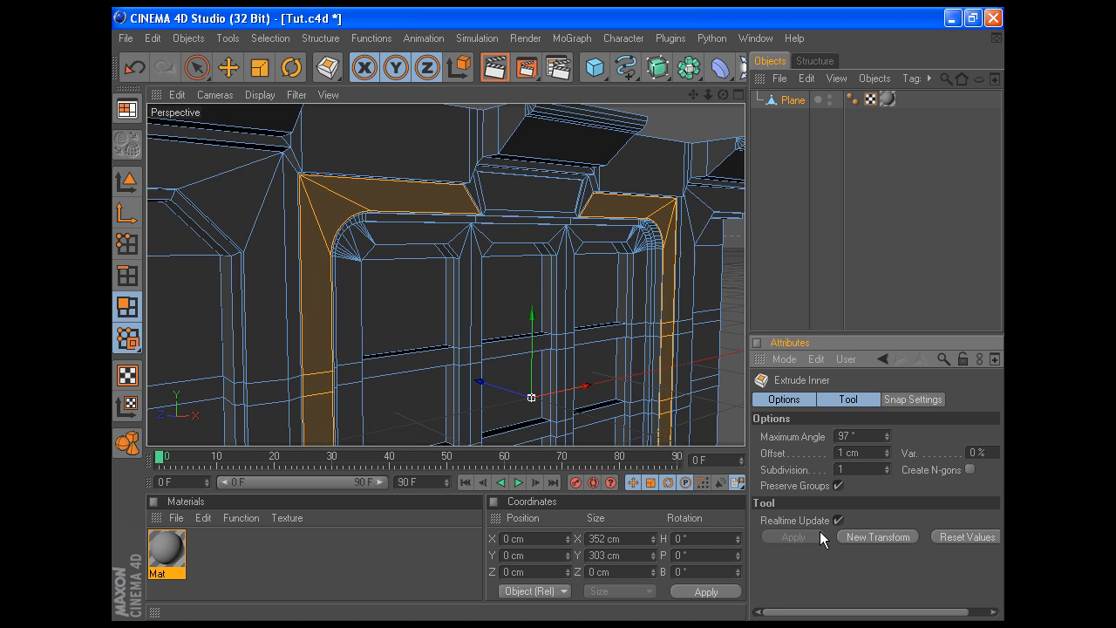
left_click(819, 530)
left_click(869, 452)
left_click(843, 536)
scroll(520, 277, "up", 4)
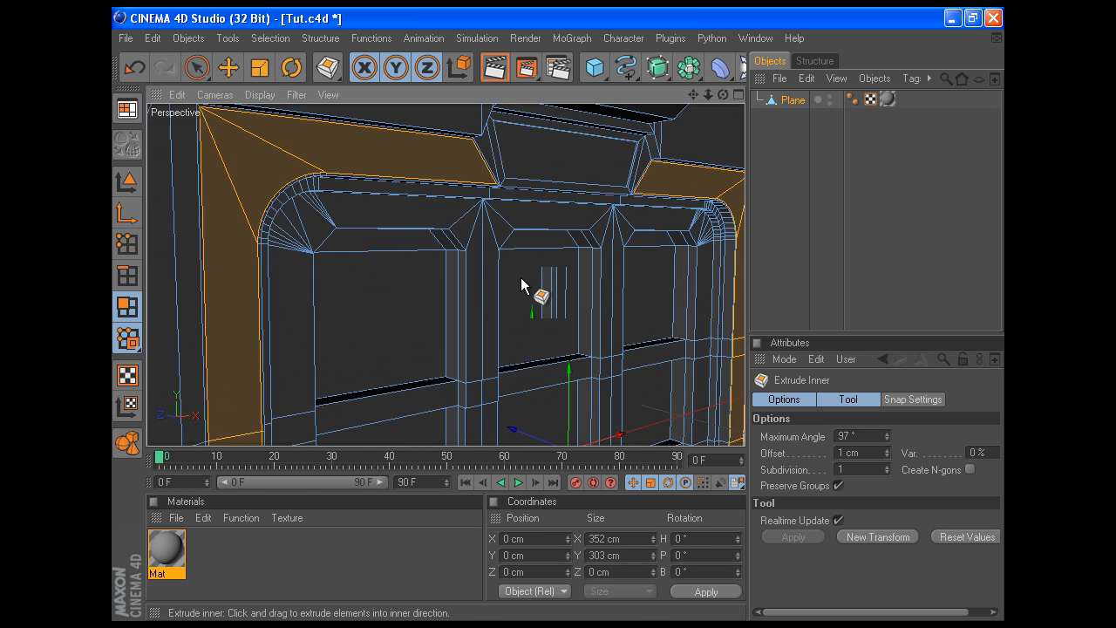
key("ctrl+z")
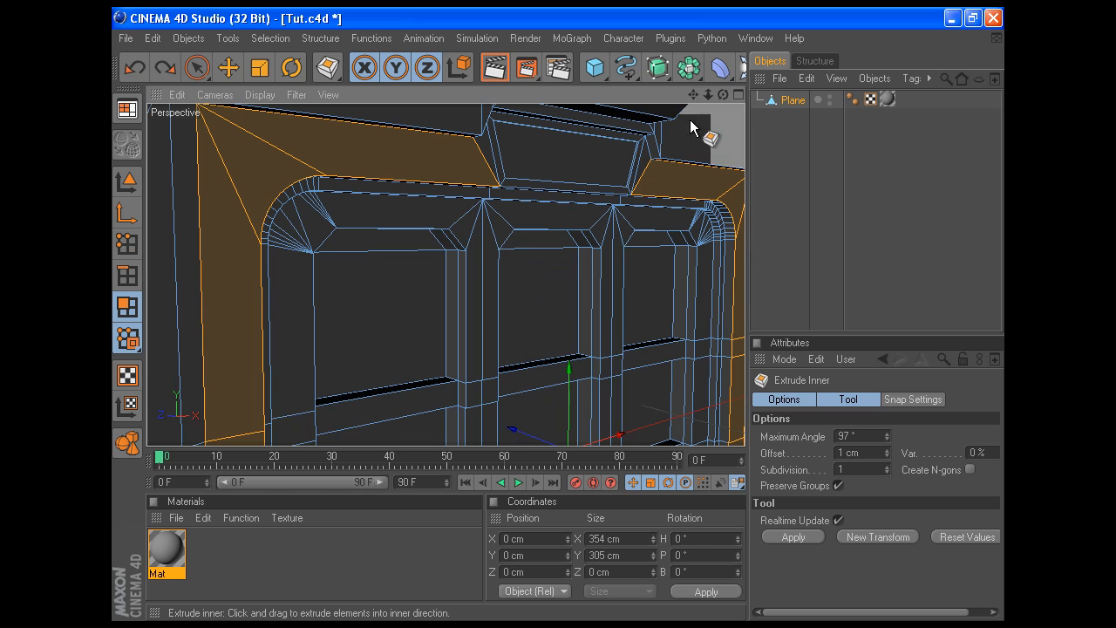
Inner-extrude the frame faces by 5 cm, reduce that offset to 1 cm, and add a second inner extrusion of 1 cm
left_click_drag(866, 456, 825, 465)
type("5")
left_click(806, 535)
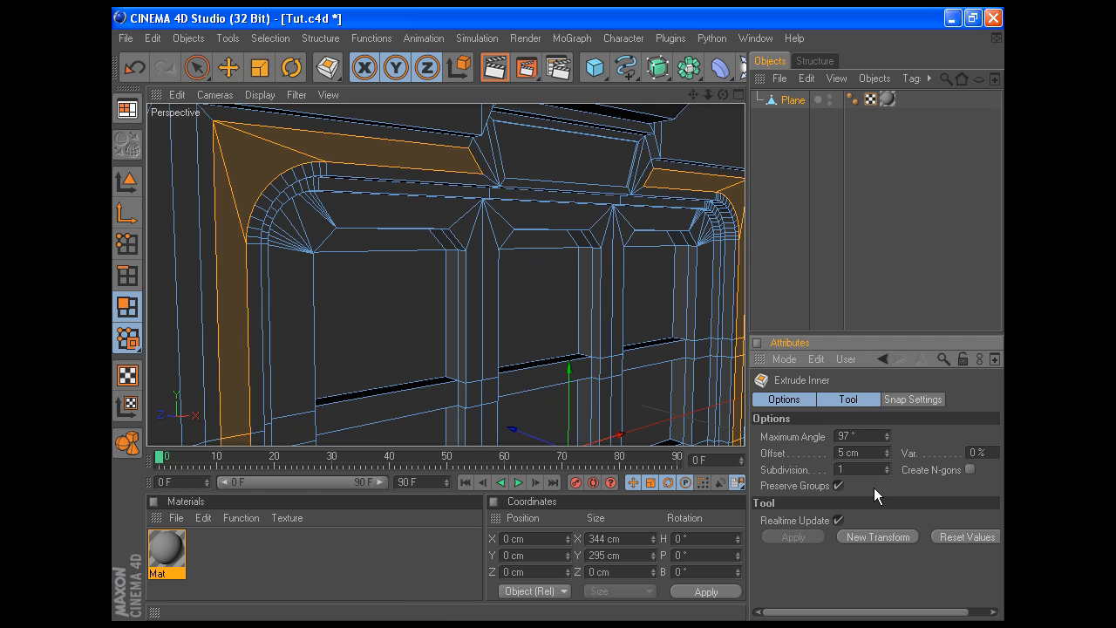
double_click(868, 454)
type("1")
left_click(859, 536)
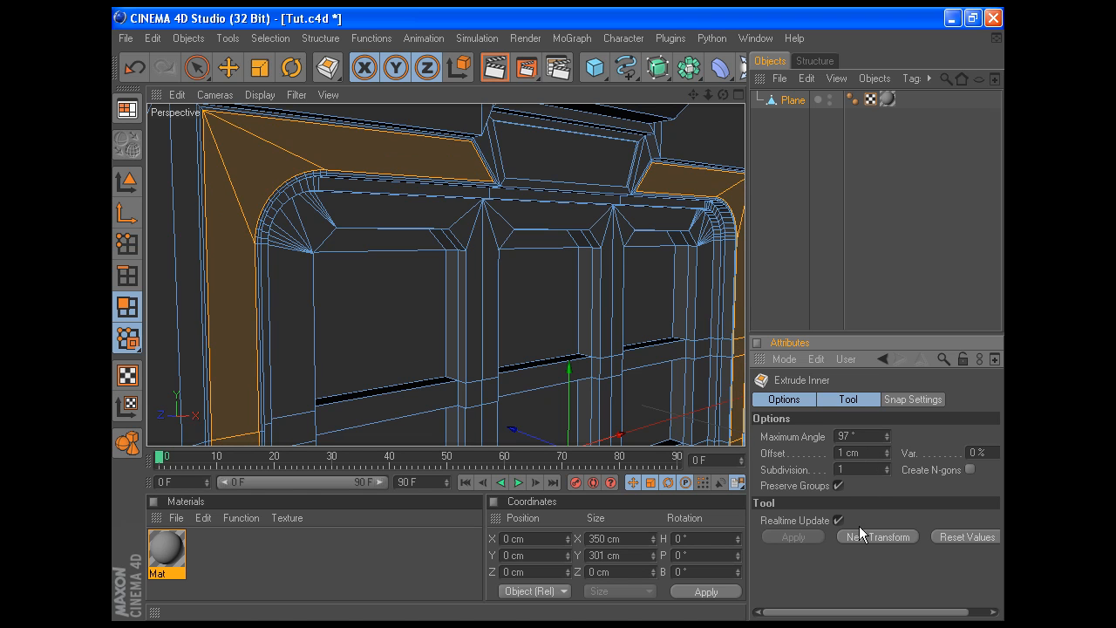
Undo the last inner extrusion and inner-extrude the frame faces by 5 cm, followed by another inner extrusion of 1 cm
key("ctrl+z")
left_click_drag(872, 452, 583, 452)
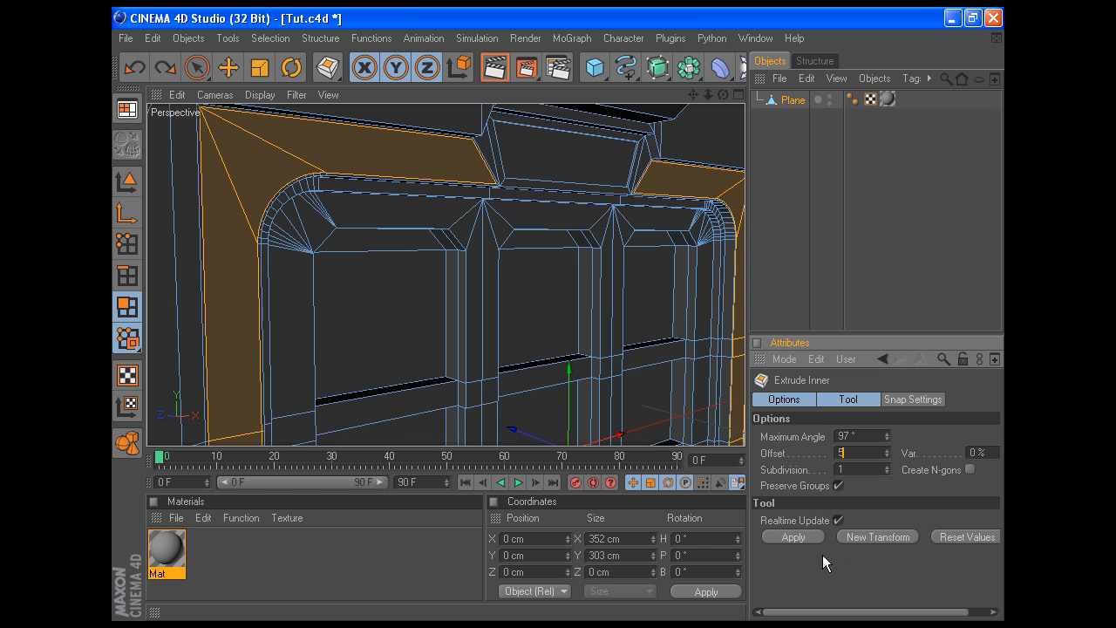
left_click_drag(401, 295, 410, 294)
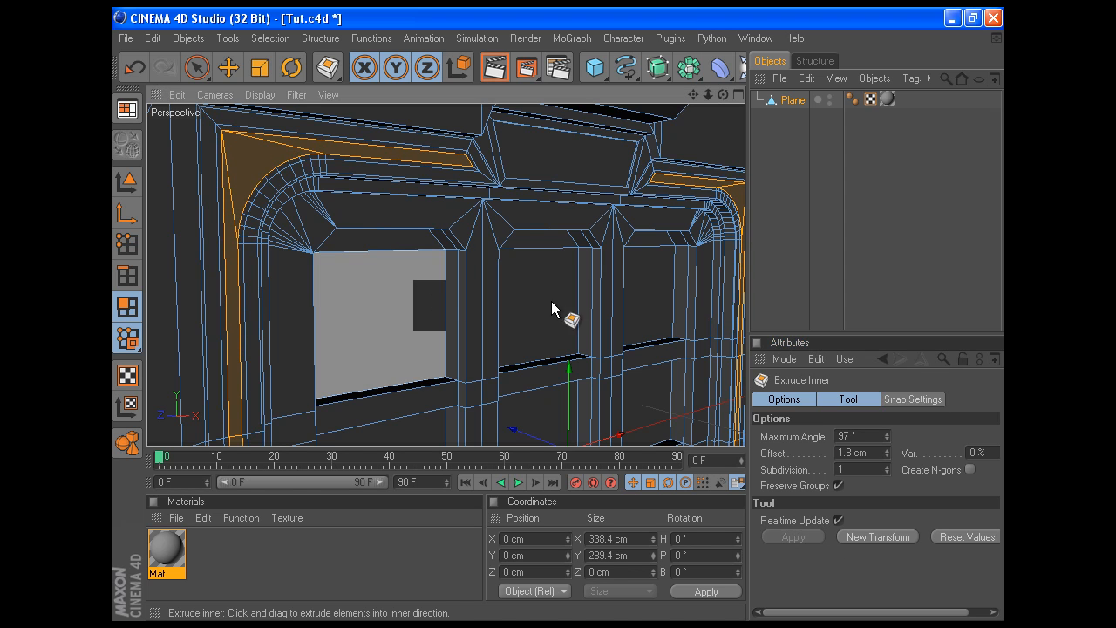
left_click_drag(879, 453, 831, 566)
type("1")
key("Return")
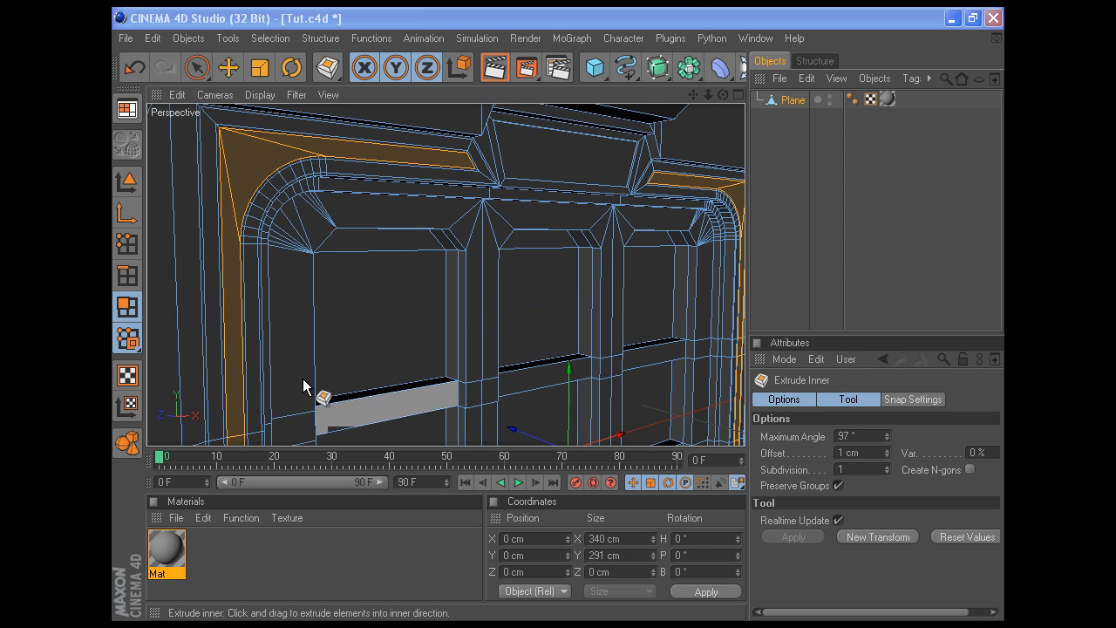
Loop-select the narrow 1 cm face strip running around the left half of the frame
left_click(188, 39)
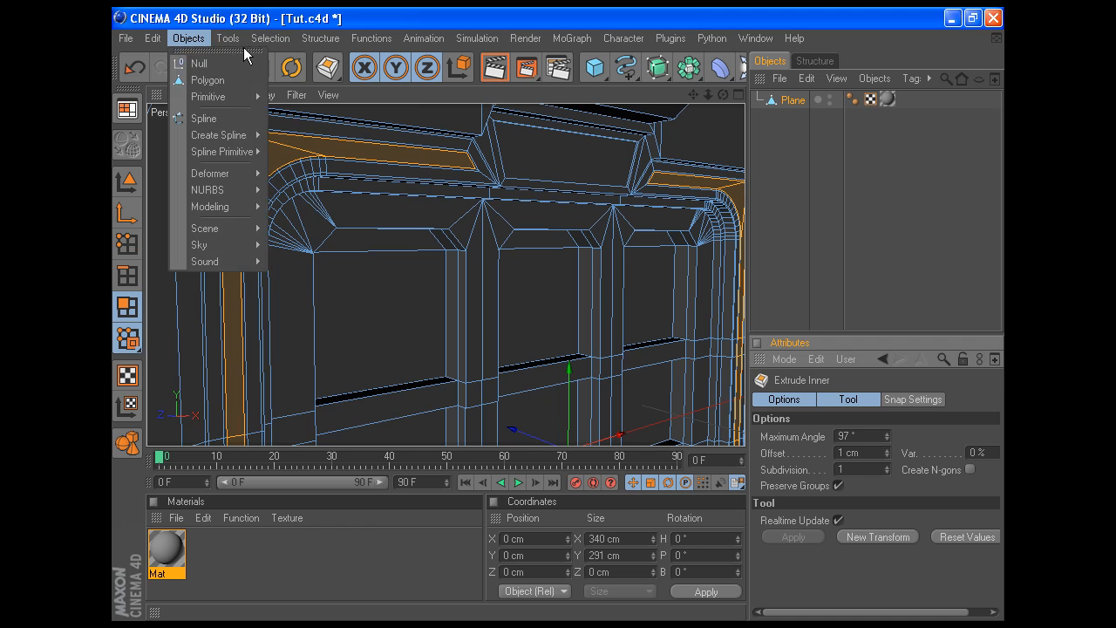
mouse_move(274, 41)
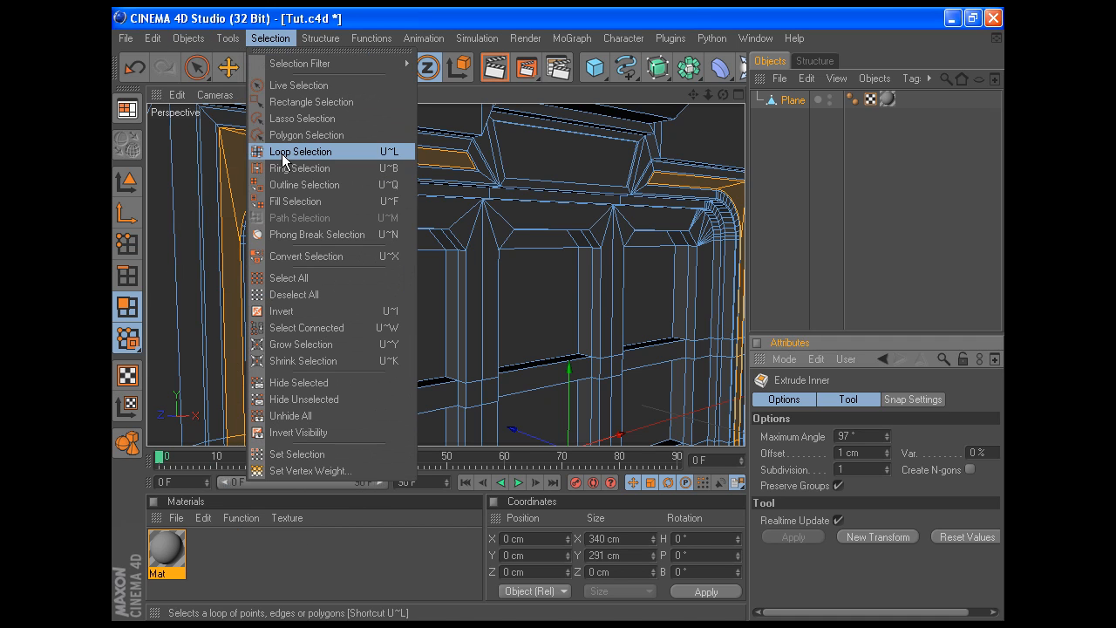
left_click(279, 152)
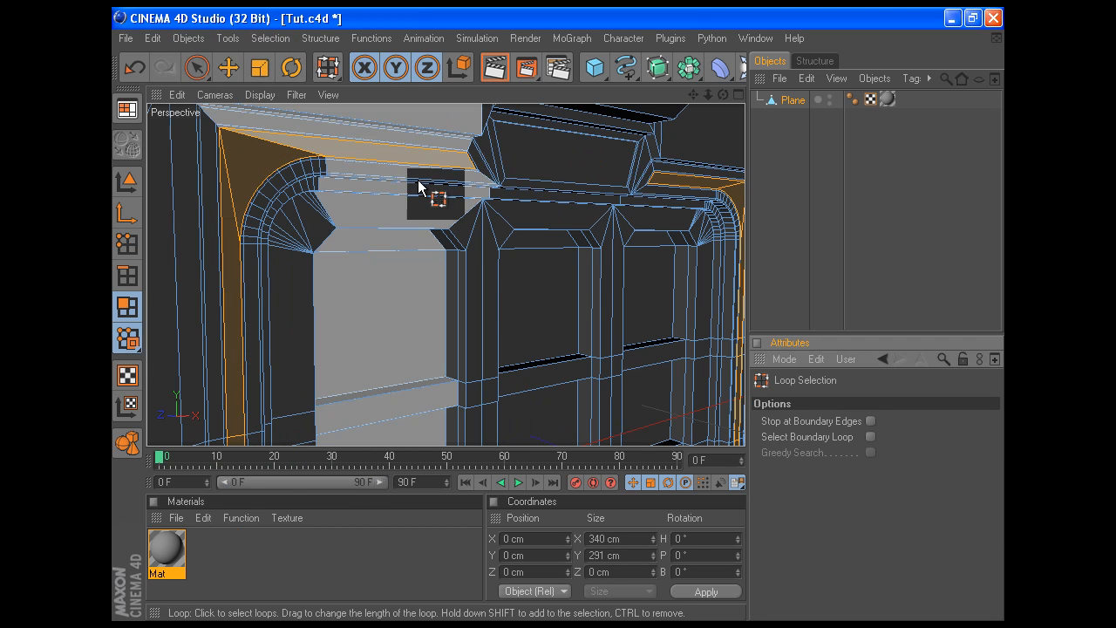
left_click(477, 172)
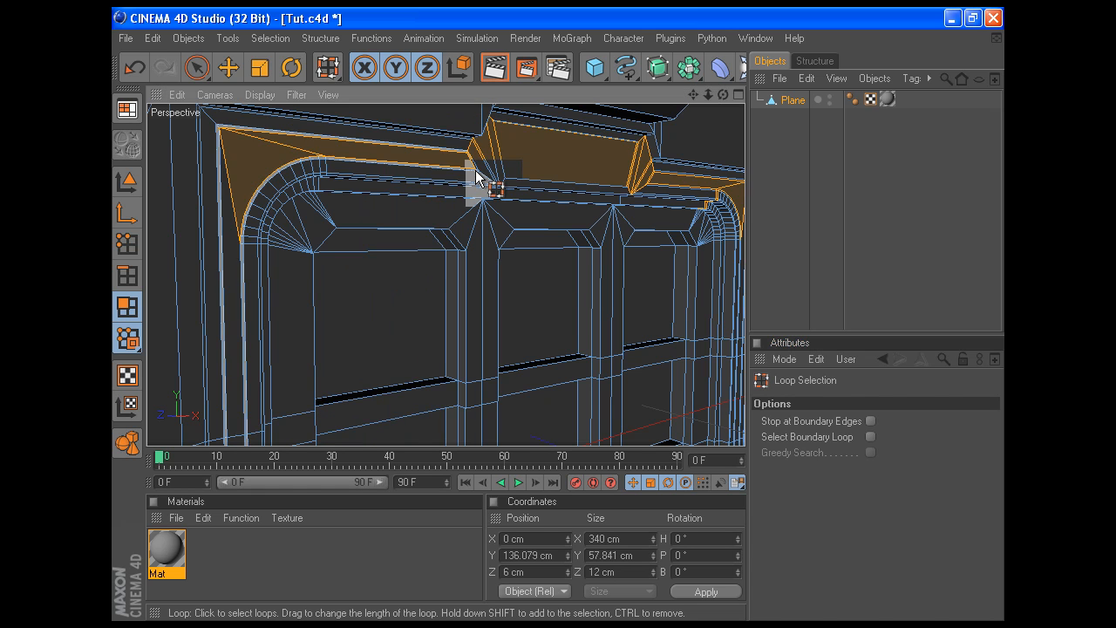
left_click(291, 241)
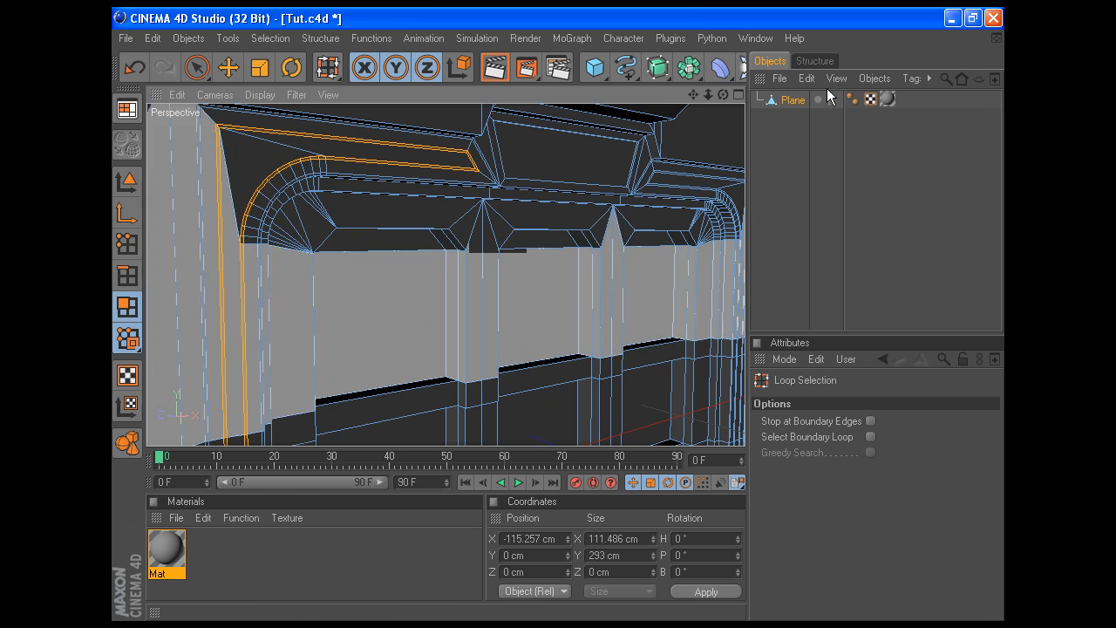
left_click_drag(694, 94, 511, 107)
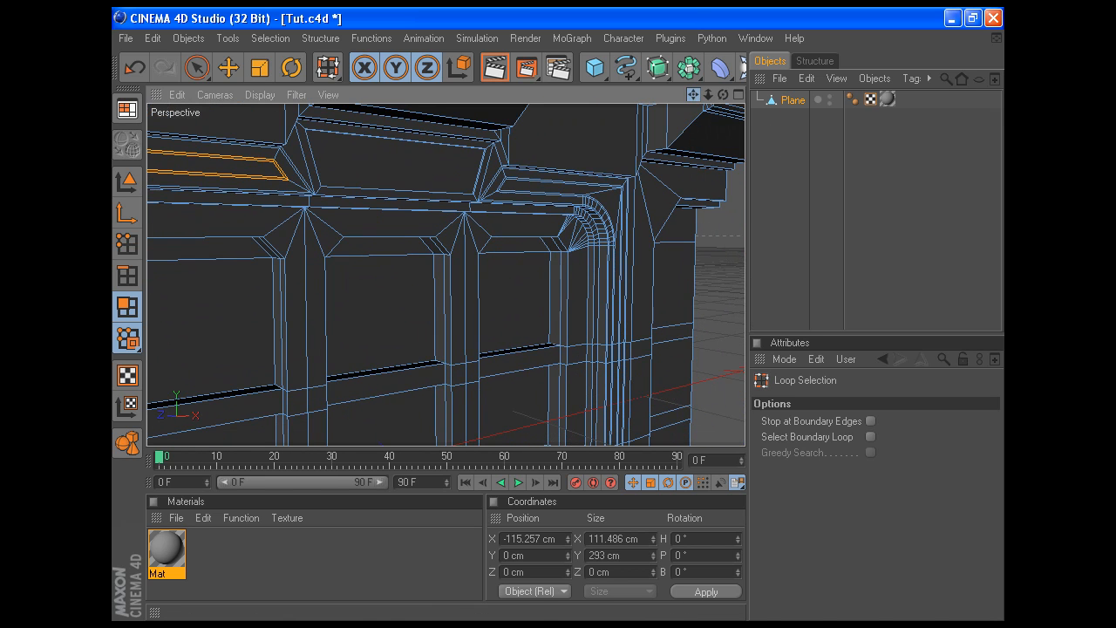
left_click(505, 176)
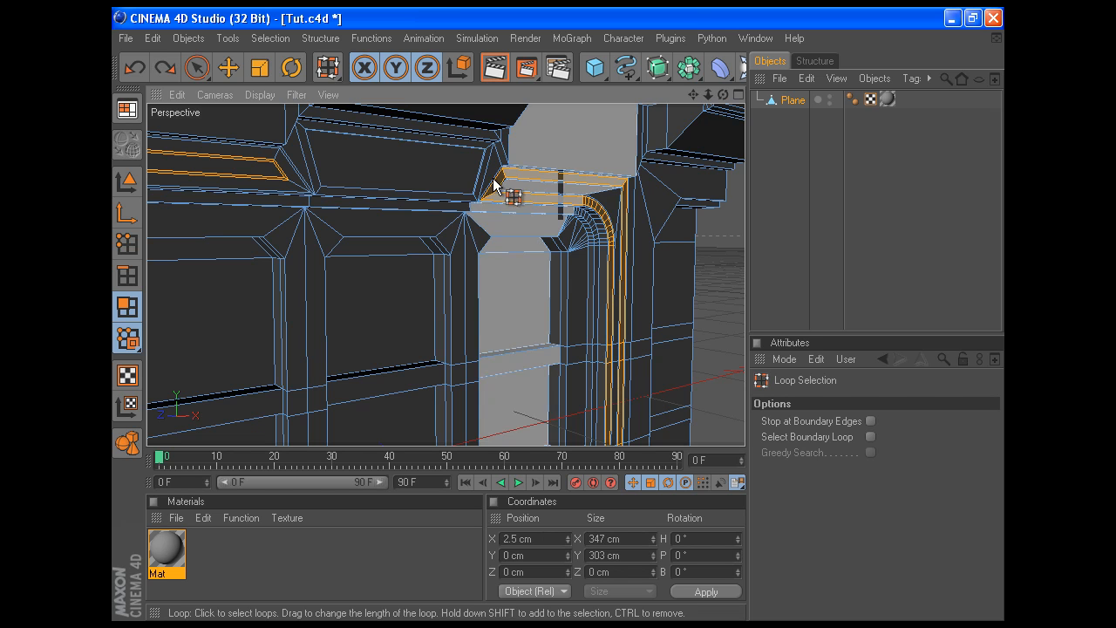
key("ctrl+z")
key("ctrl+z")
Add the matching narrow face strip around the right half of the frame to the loop selection
left_click_drag(696, 99, 679, 353)
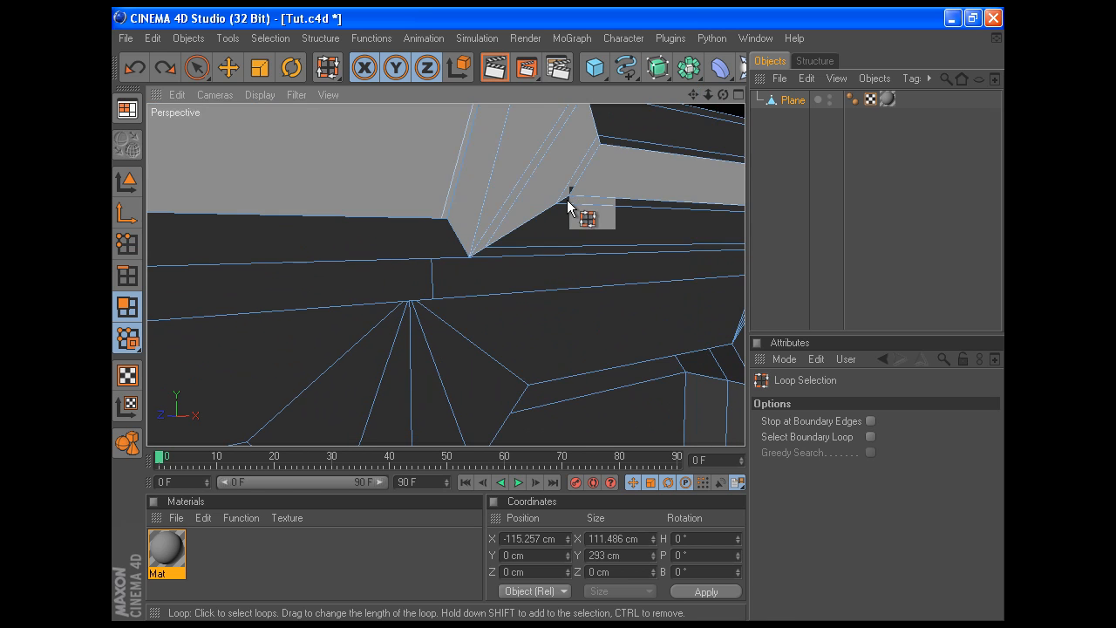
left_click(570, 205)
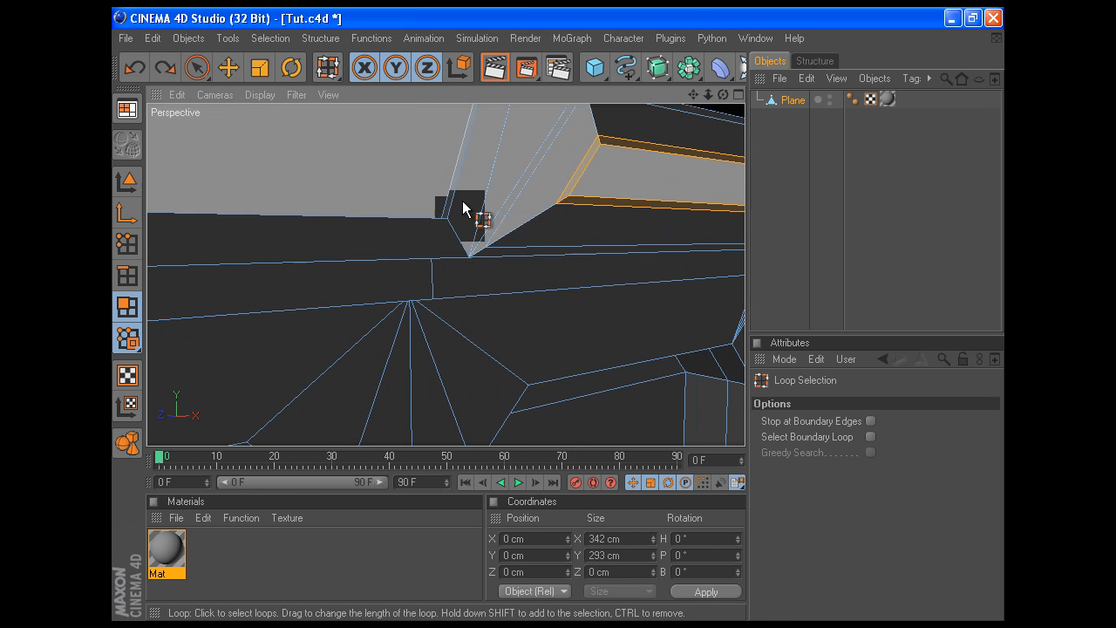
scroll(458, 215, "down", 5)
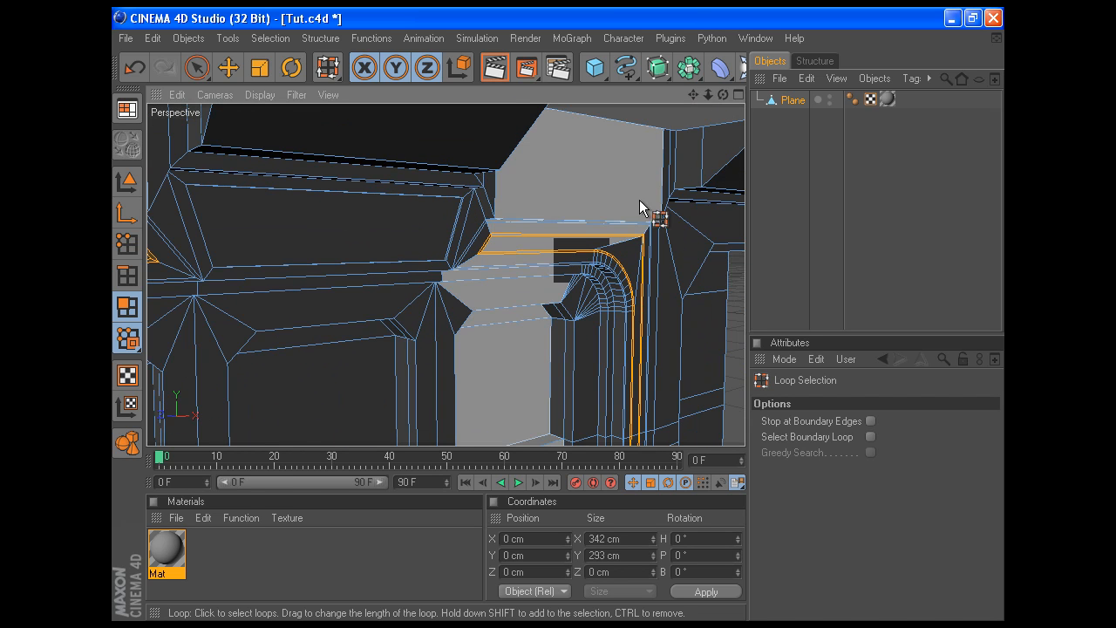
Extrude both selected frame strips with an offset of -3 cm to sink a groove into the wall
left_click_drag(693, 94, 747, 2)
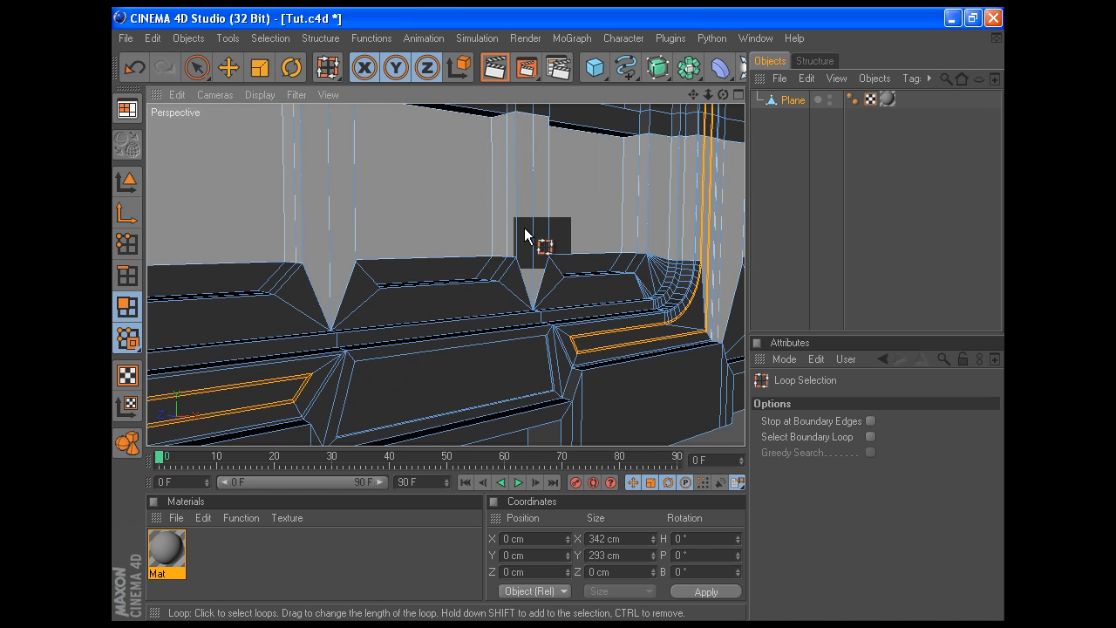
right_click(542, 234)
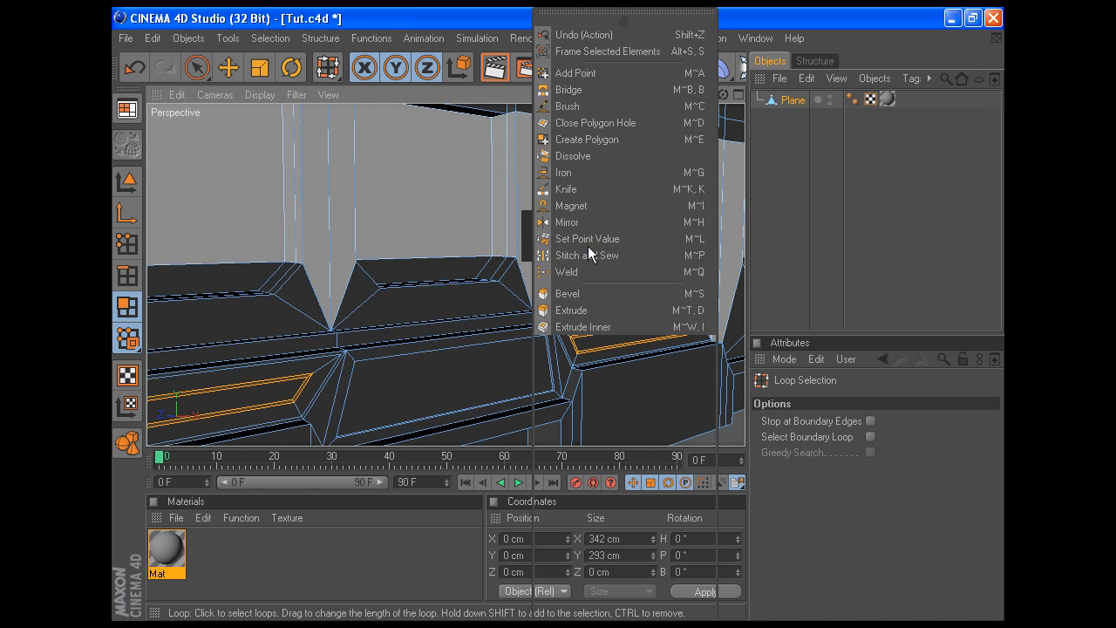
left_click(579, 309)
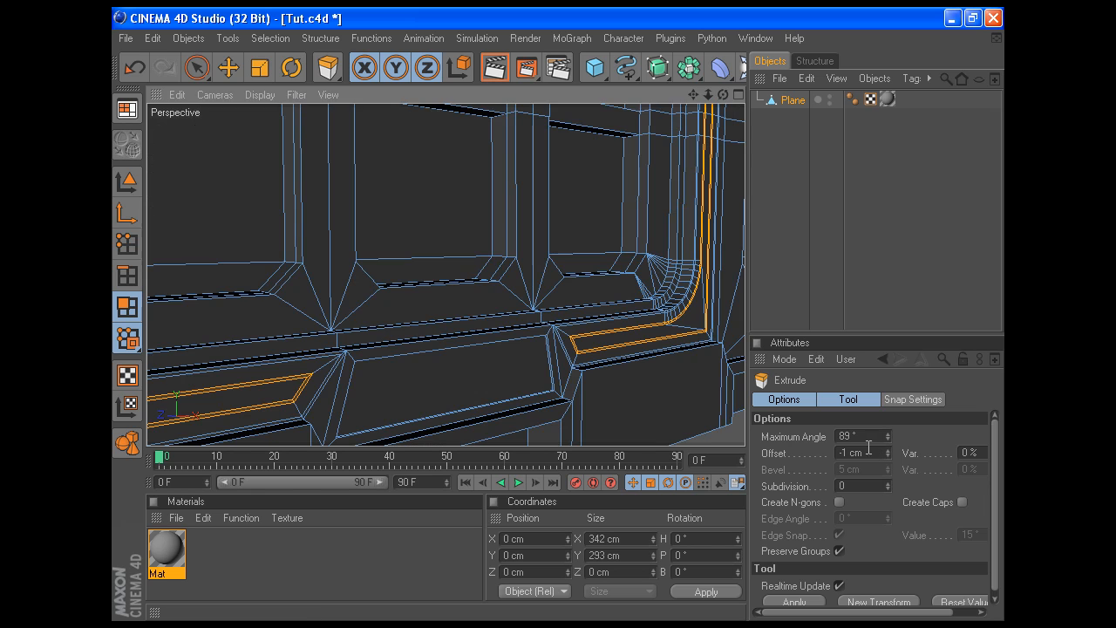
left_click(851, 453)
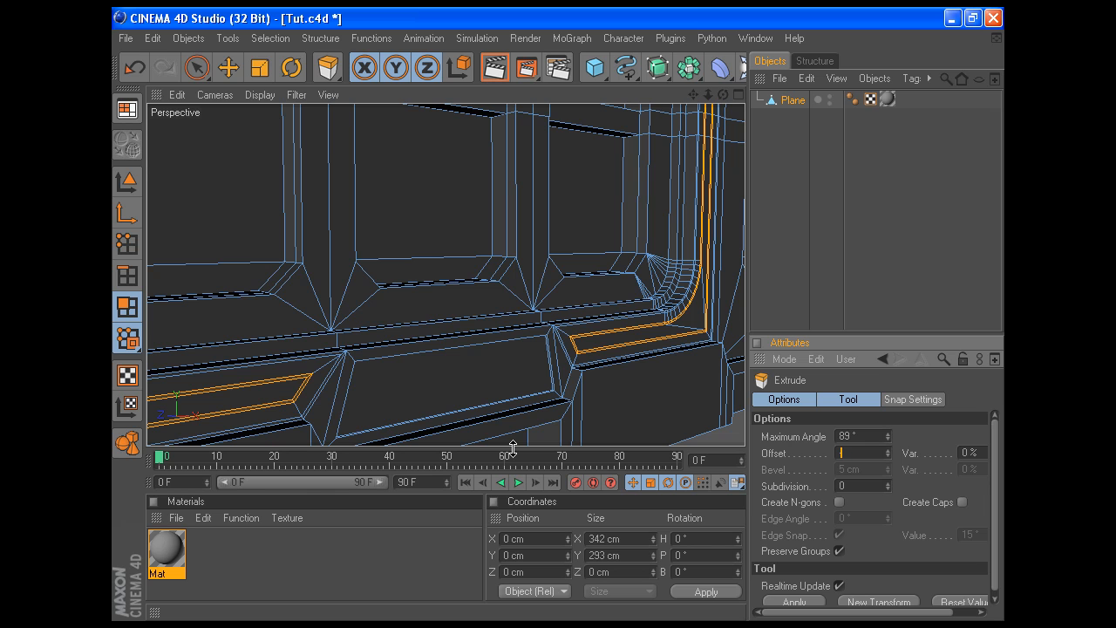
key("Return")
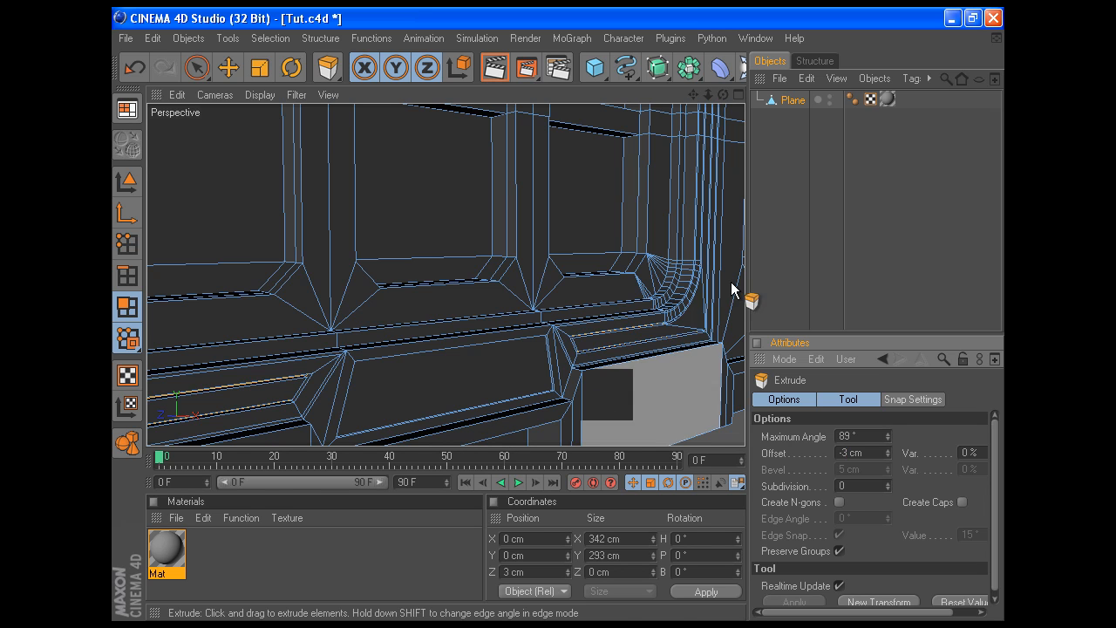
left_click_drag(724, 95, 591, 95)
left_click_drag(693, 96, 339, 77)
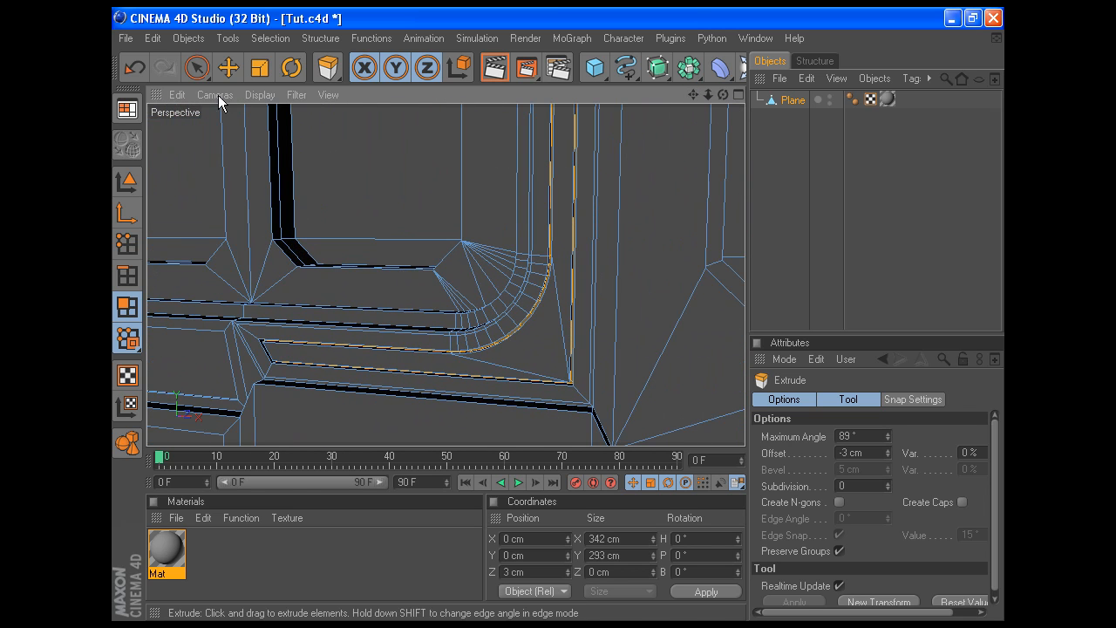
Clear the face selection and render the whole wall panel in the perspective view to check the grooves
left_click(191, 69)
left_click(778, 243)
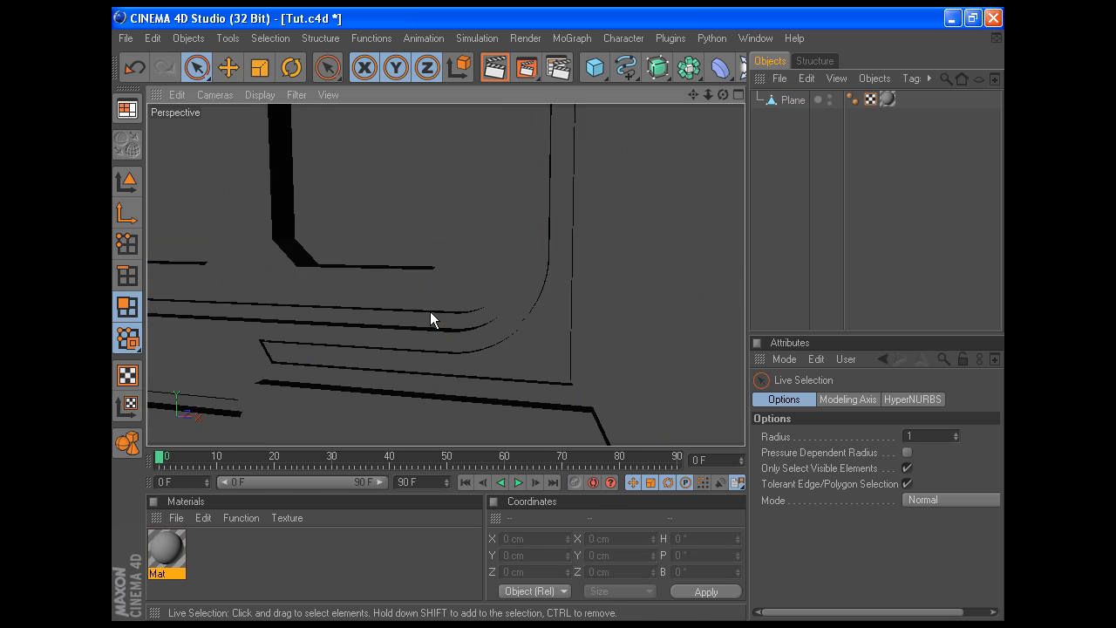
scroll(430, 312, "down", 5)
scroll(430, 312, "down", 1)
left_click_drag(694, 95, 798, 264)
scroll(479, 290, "down", 6)
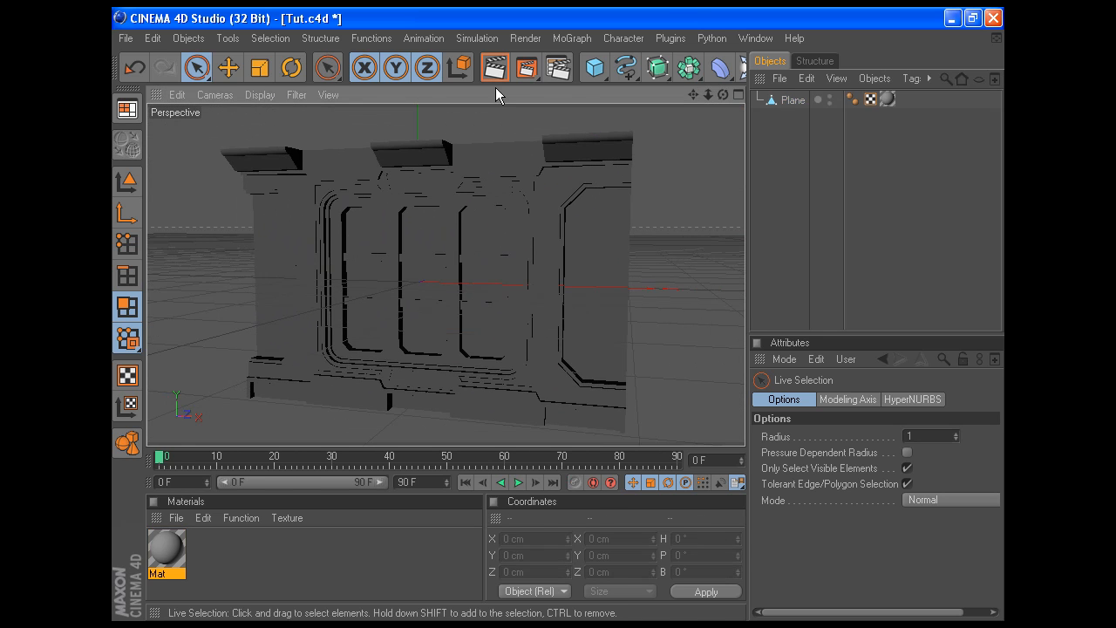
left_click(502, 74)
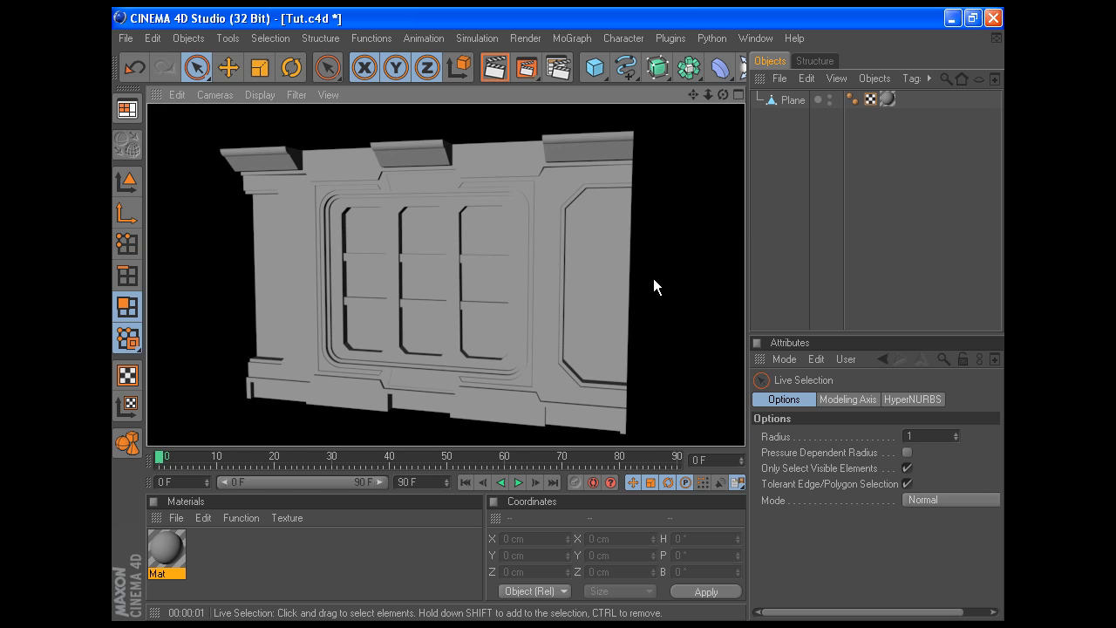
middle_click(654, 279)
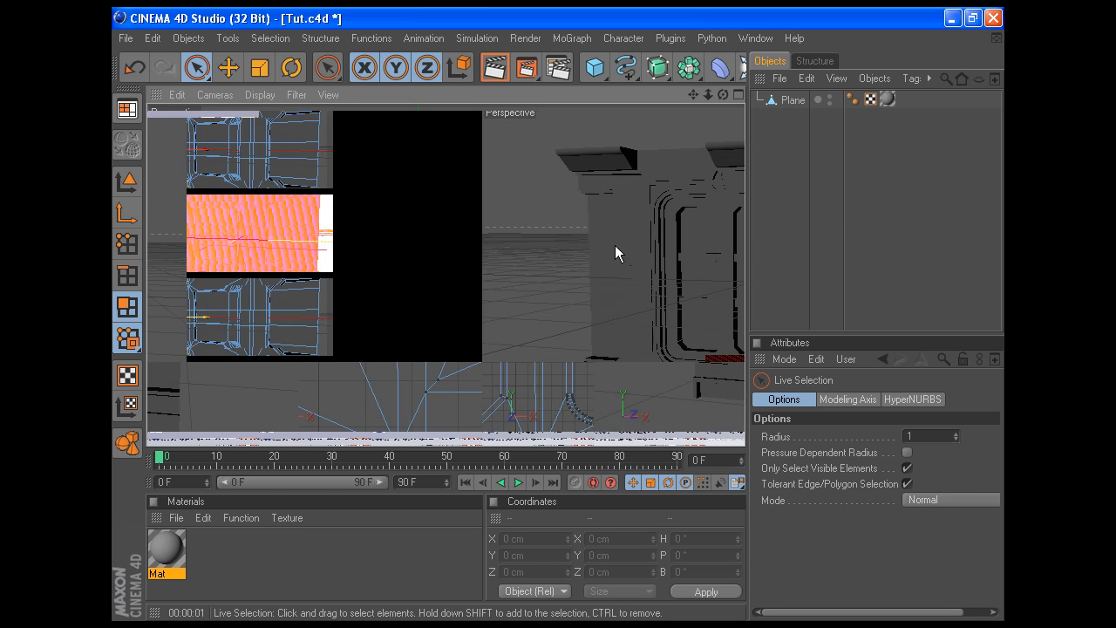
left_click(840, 207)
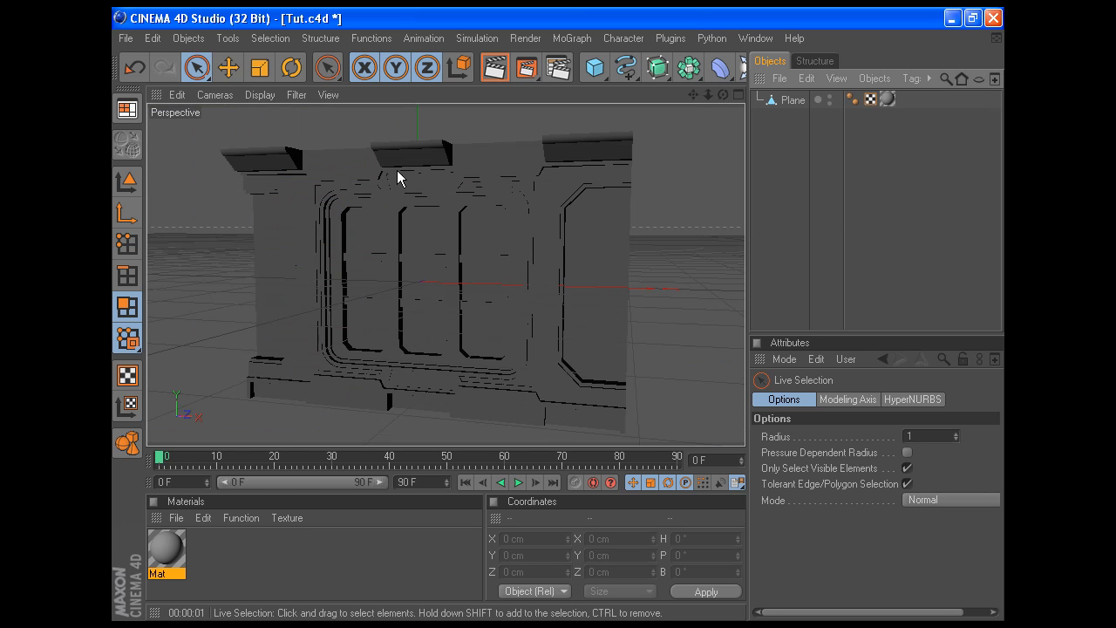